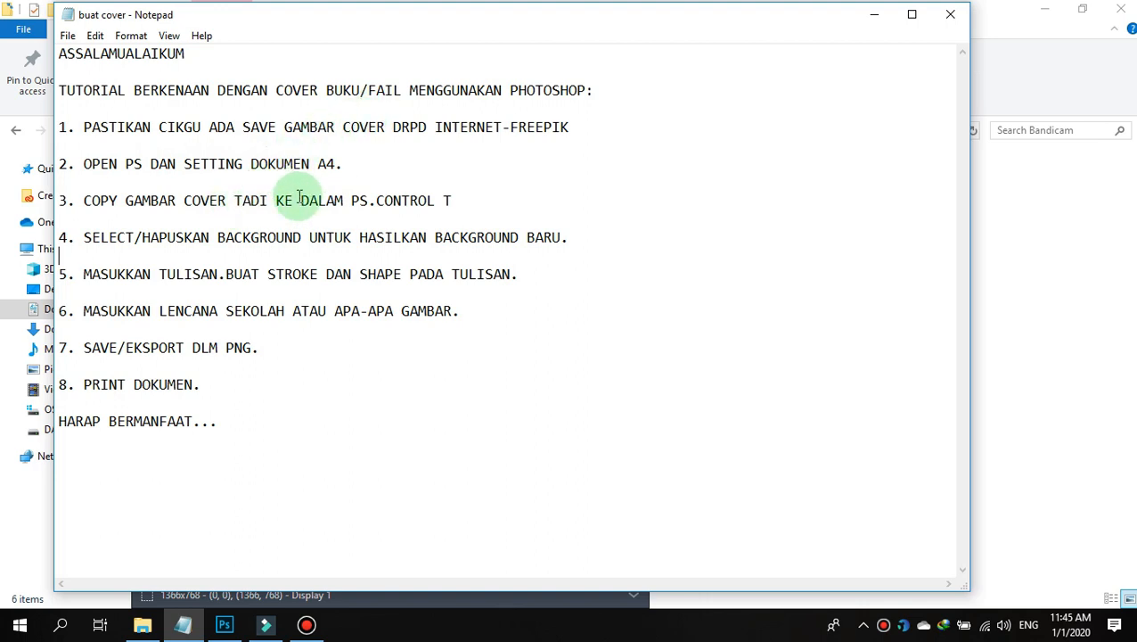
- Read through the cover-making outline in the "buat cover" note, from saving a Freepik image to printing, and minimise the note
click(201, 235)
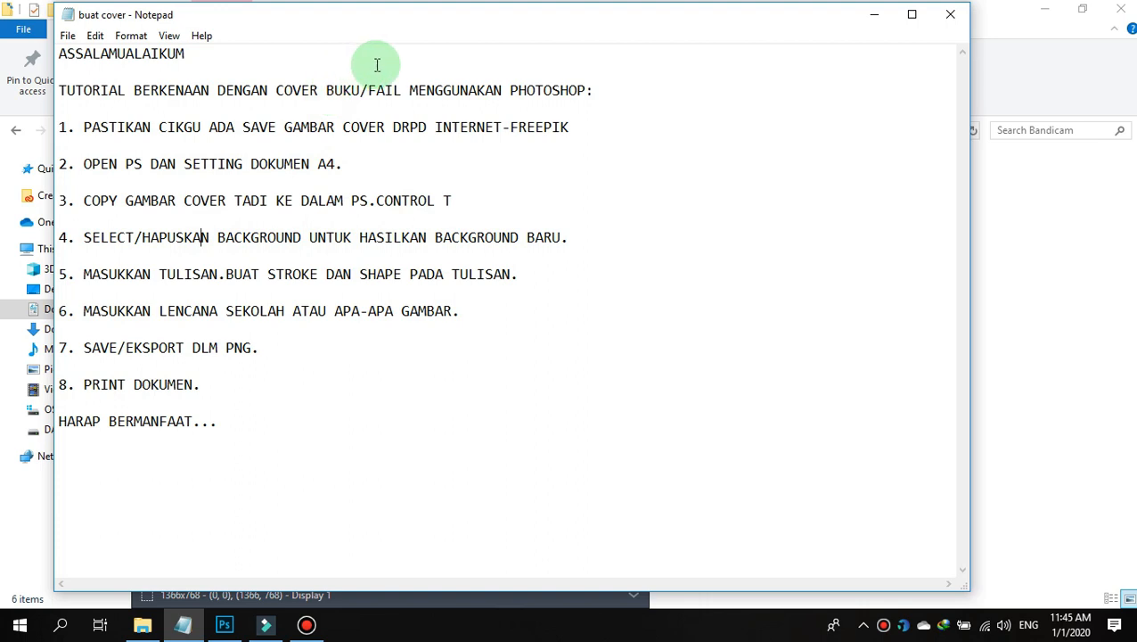
click(310, 314)
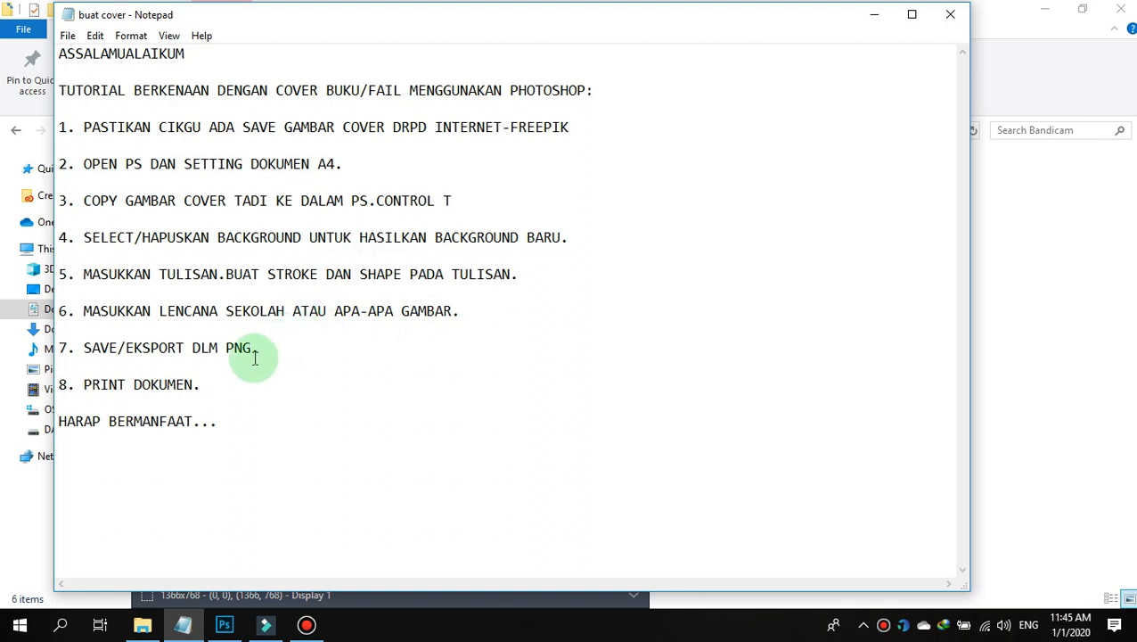
click(202, 348)
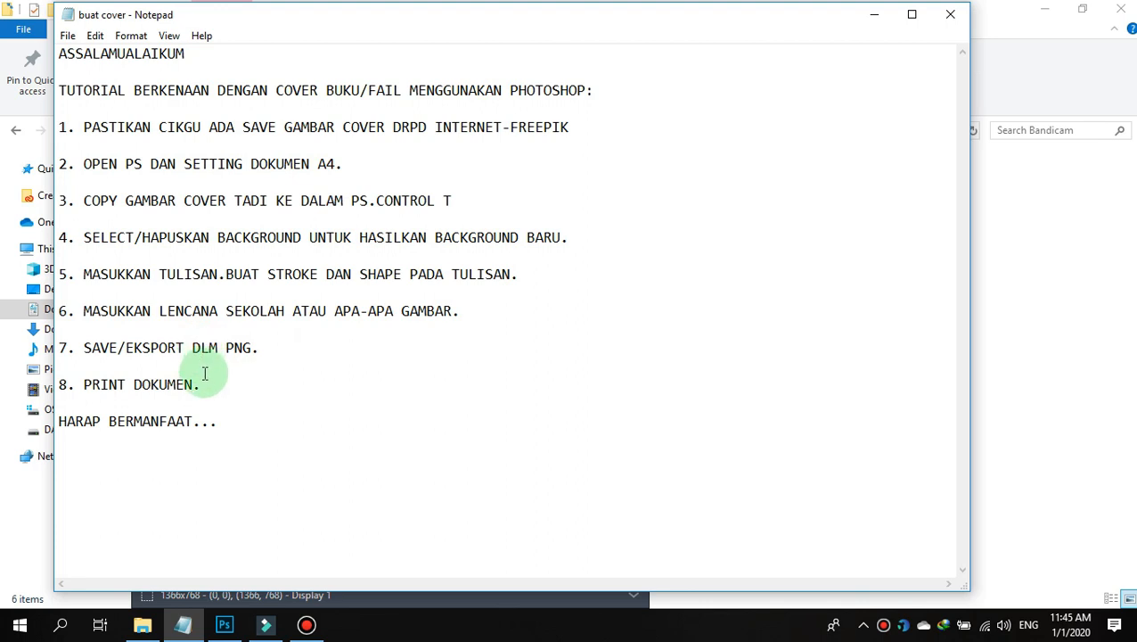
click(178, 386)
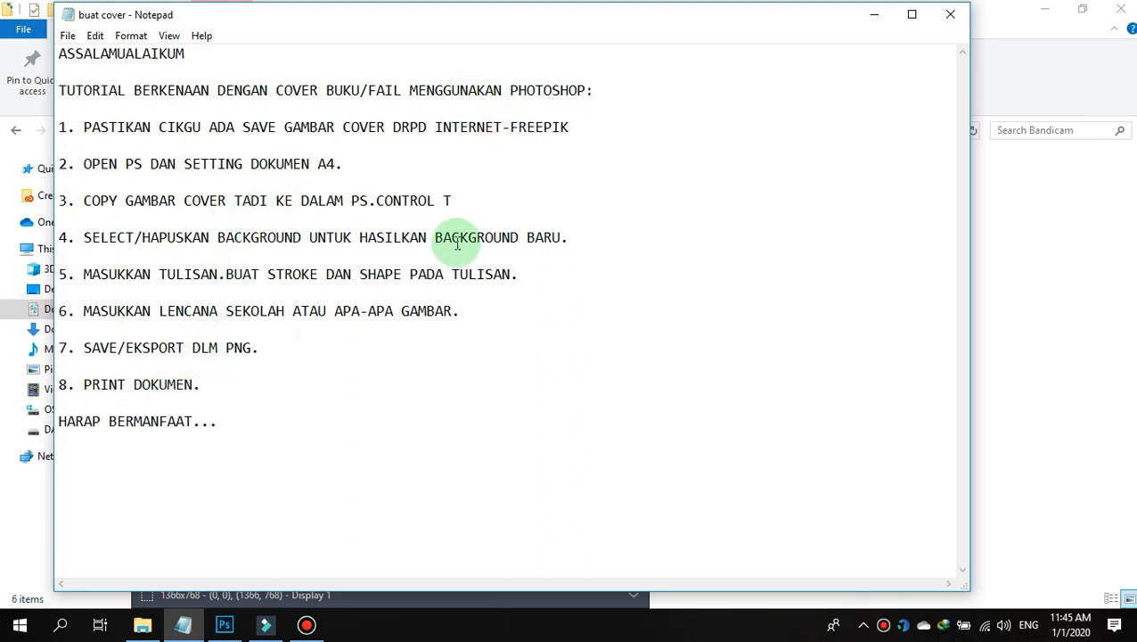
click(869, 21)
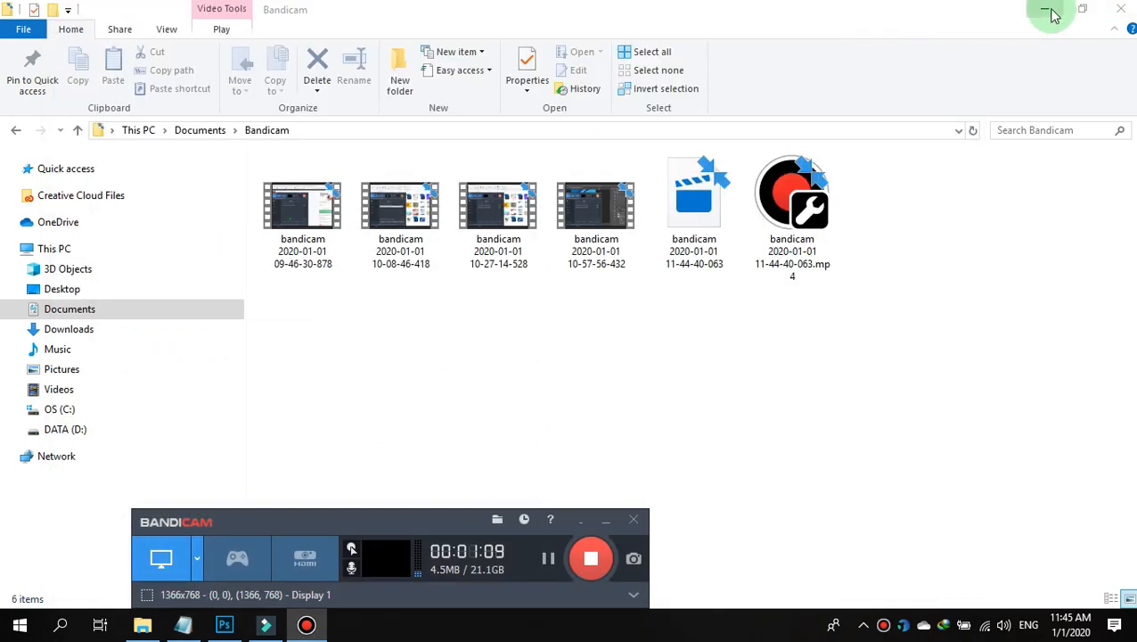
- Open the PHOTOSHOP folder in Documents, look over the saved cover images, and minimise the window
click(143, 625)
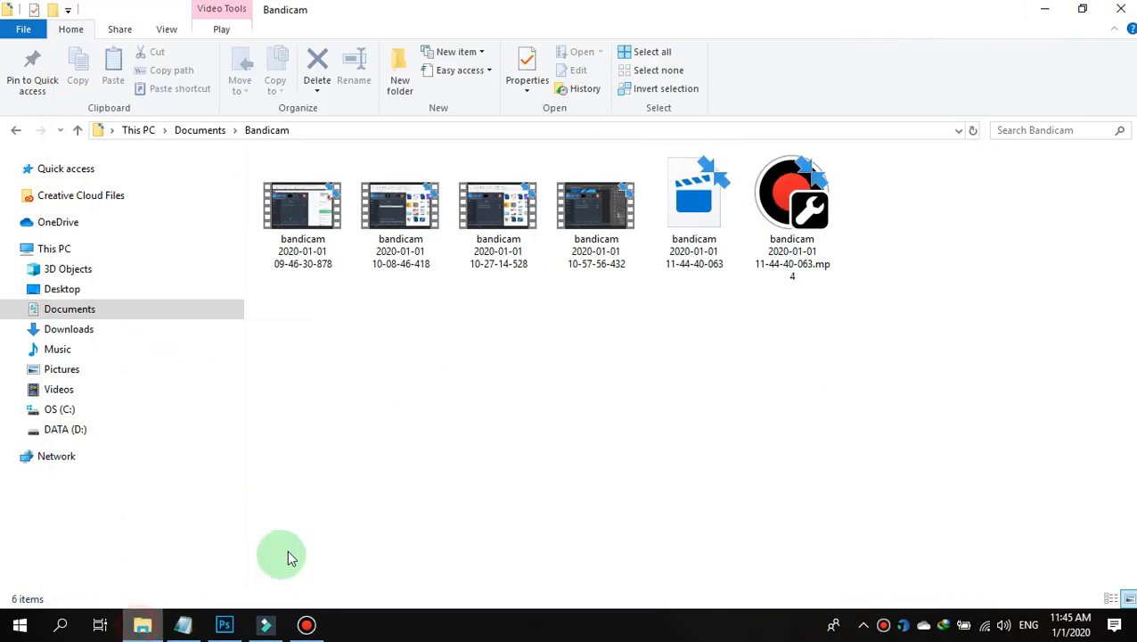
click(103, 315)
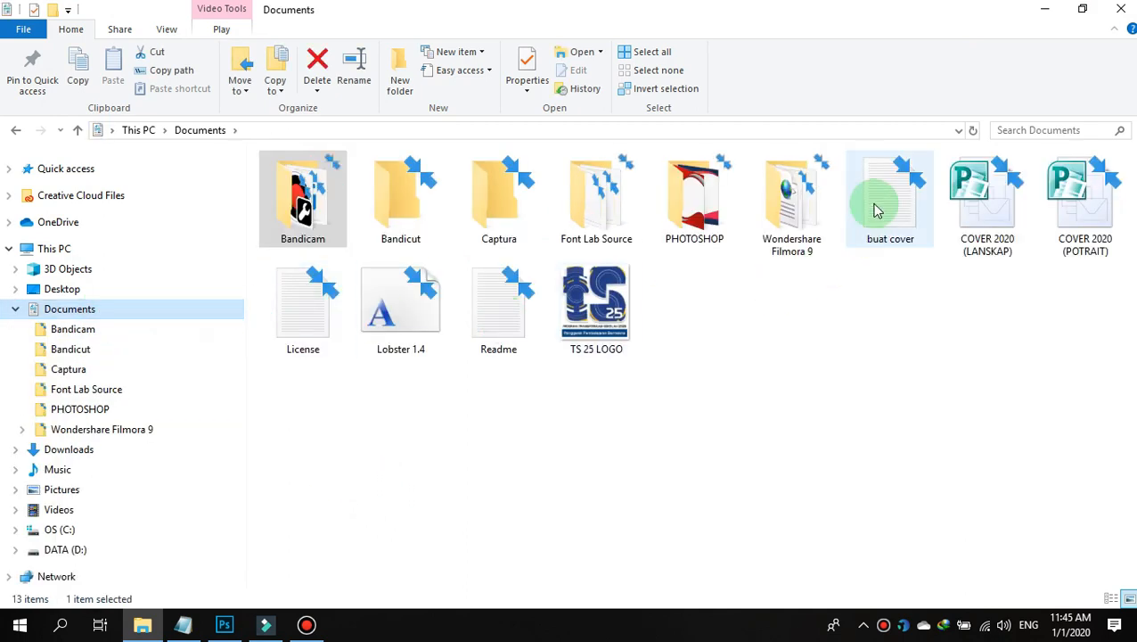
click(707, 236)
double_click(709, 239)
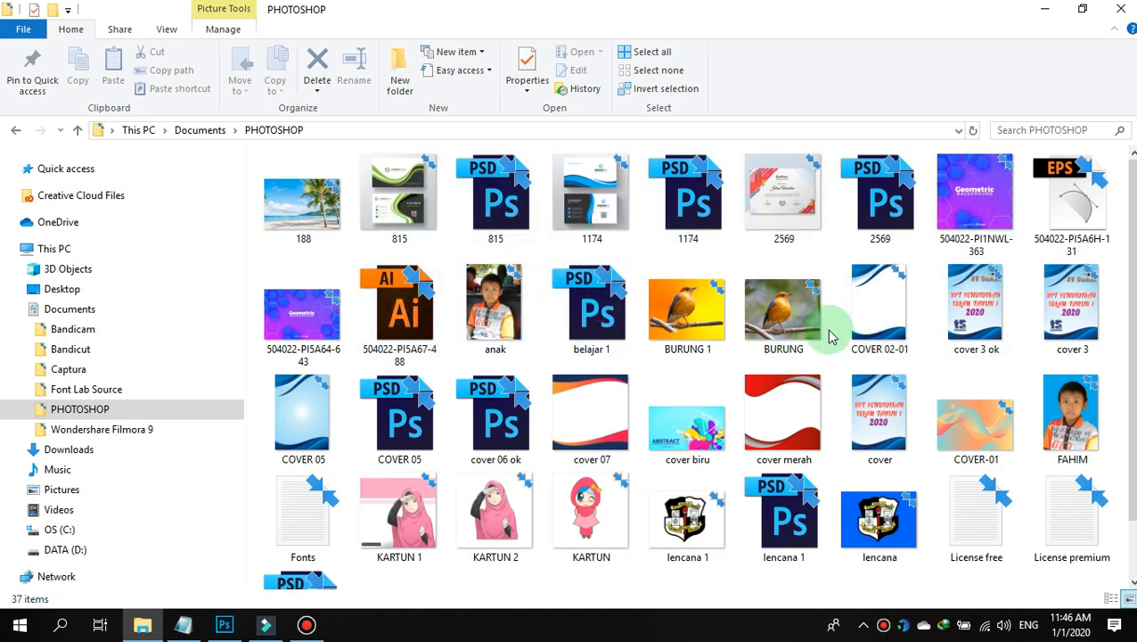
click(1044, 11)
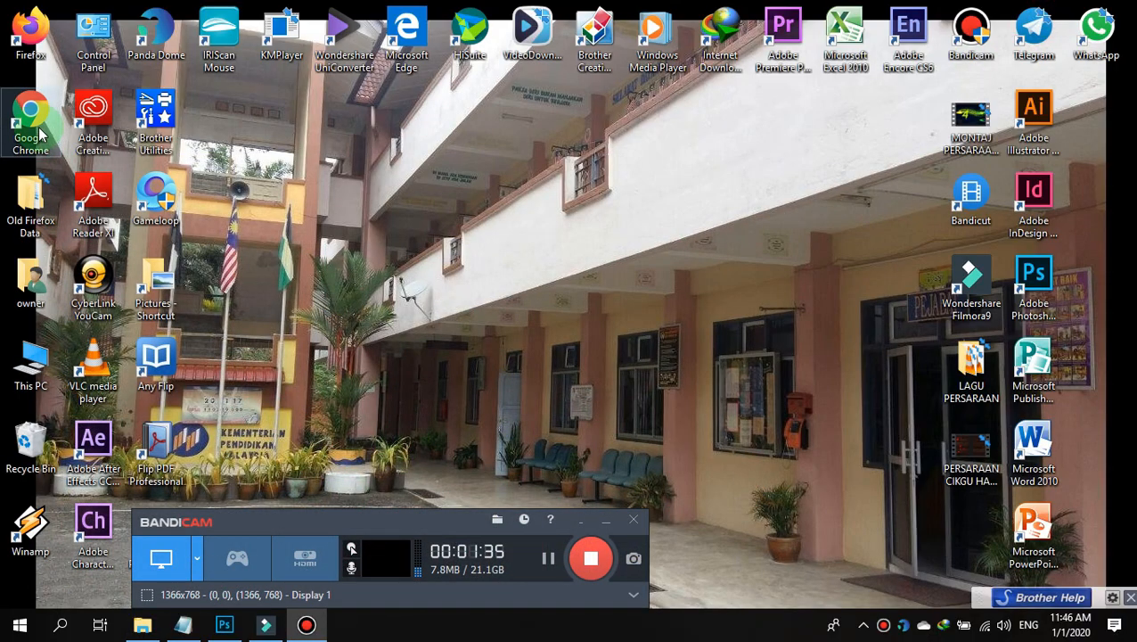
- Open Google Chrome, search for "freepick background" and go to the Freepik website from the results
click(39, 130)
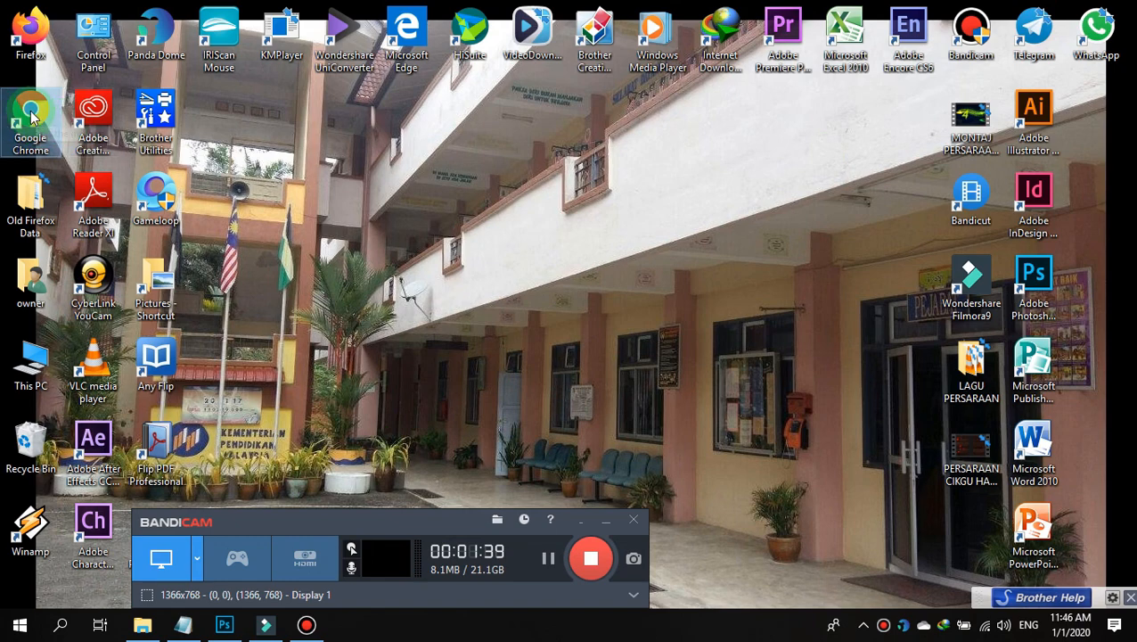
double_click(36, 123)
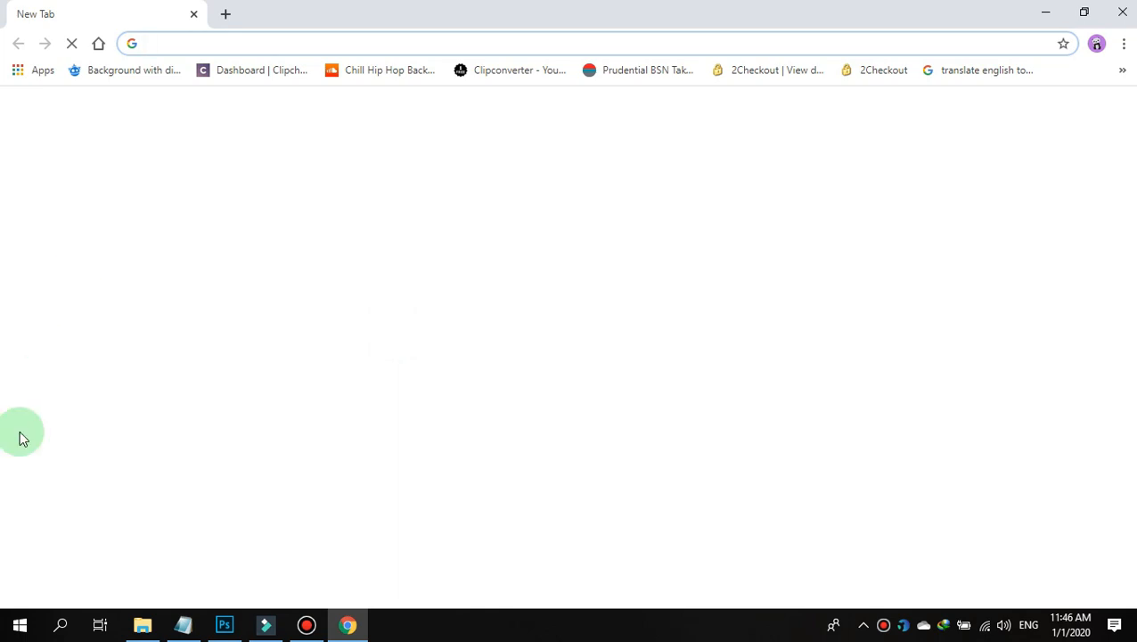
text(FR)
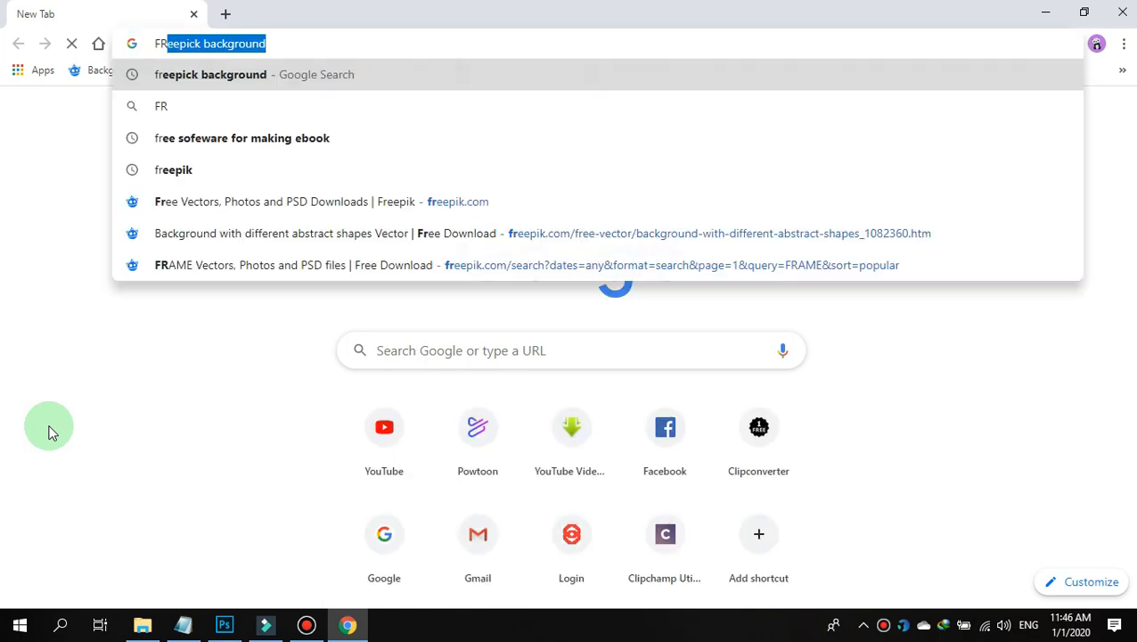
click(236, 76)
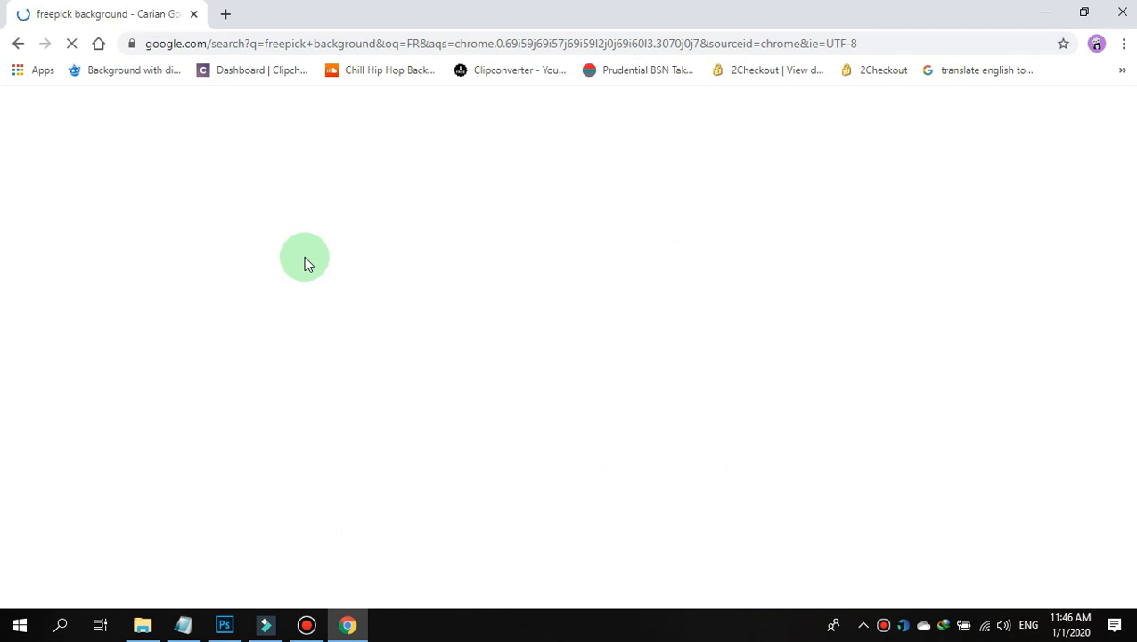
click(314, 241)
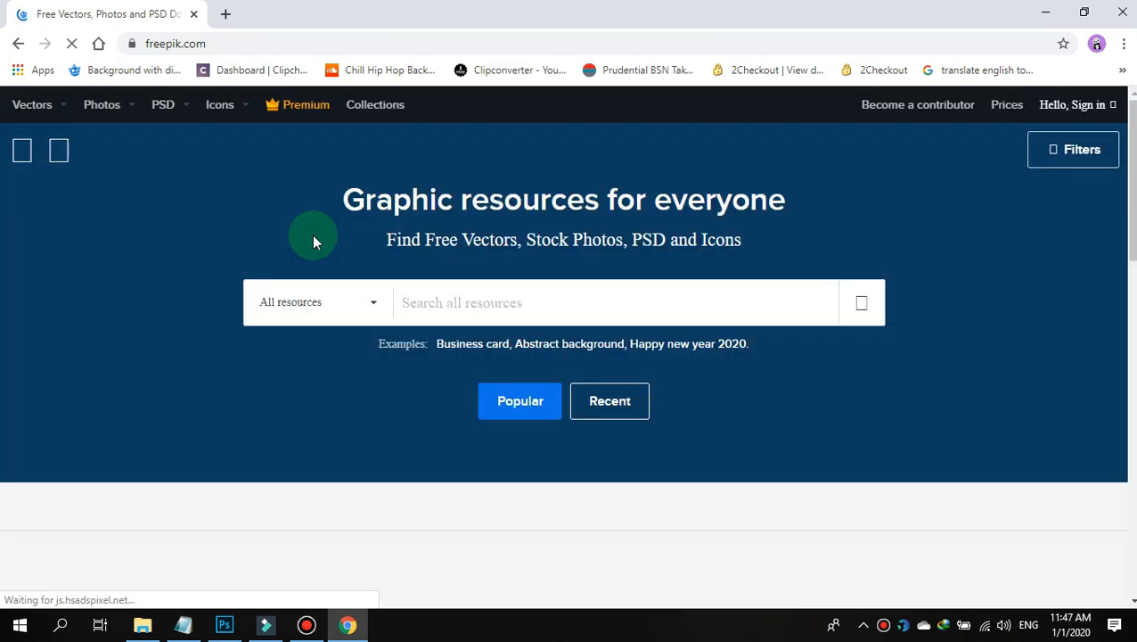
- Search all Freepik resources for "BACKGROUND", dismissing the Premium discount offer
click(428, 303)
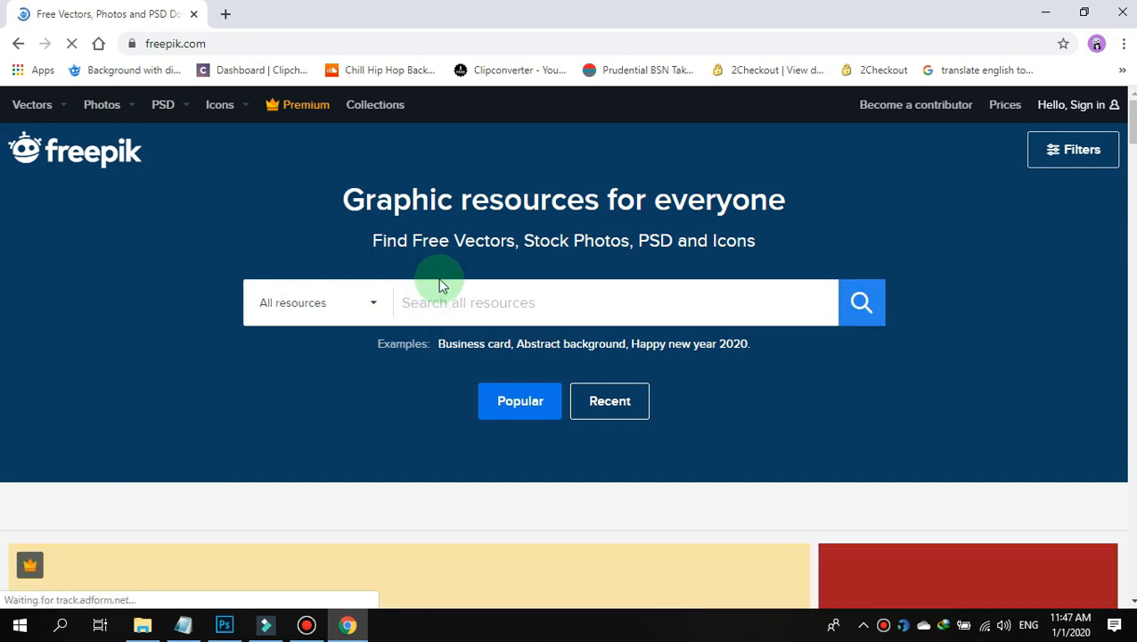
text(BAC)
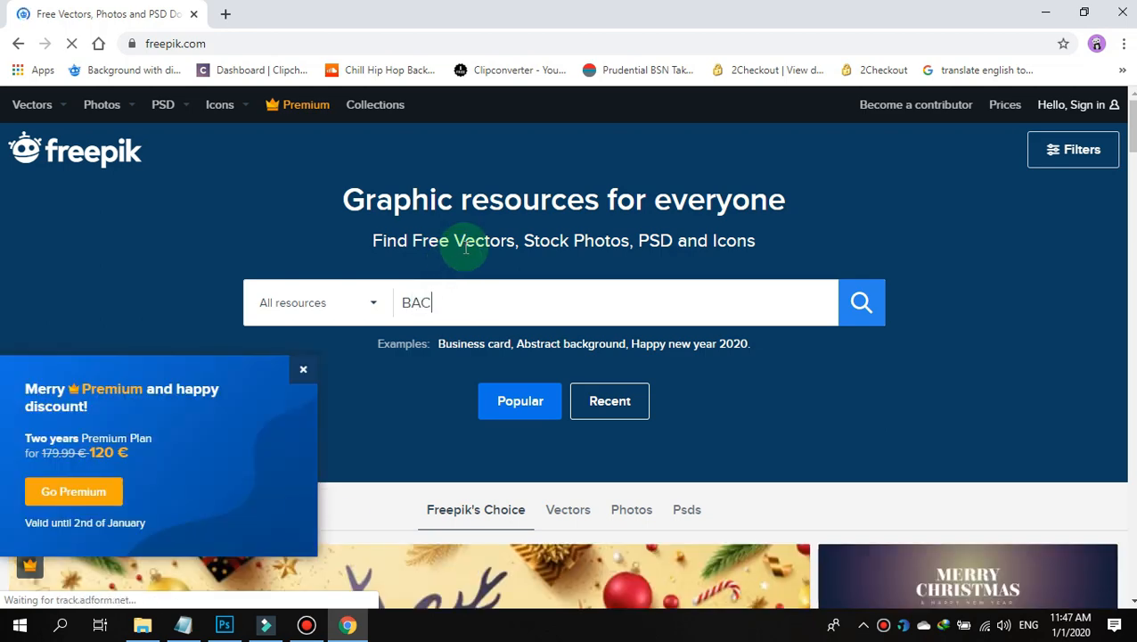
text(KGROUND)
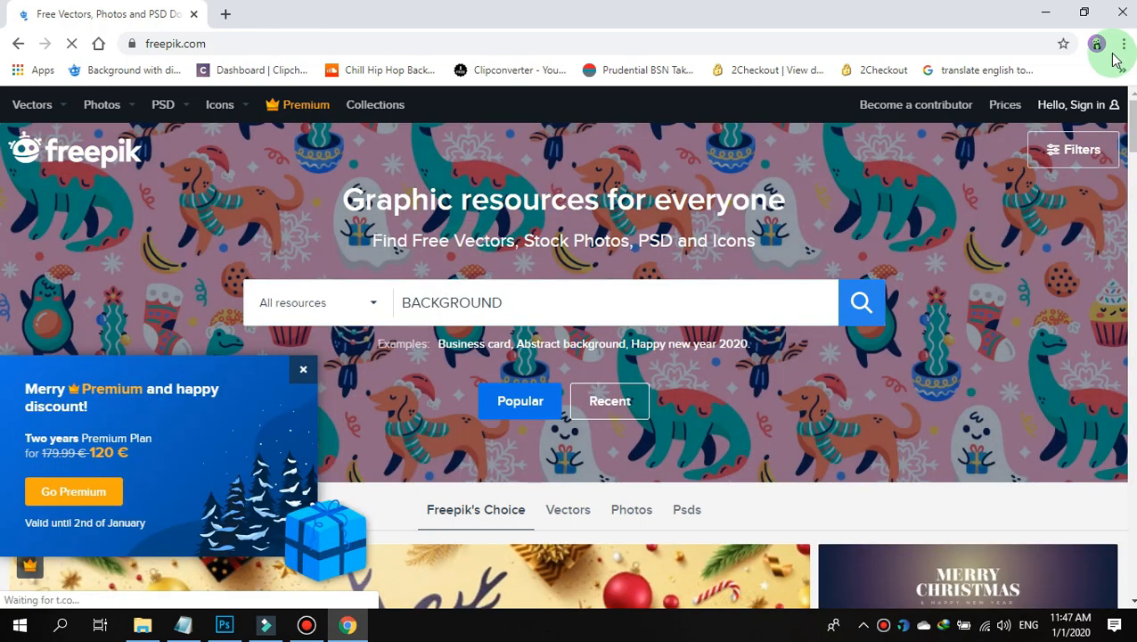
mouse_move(1086, 116)
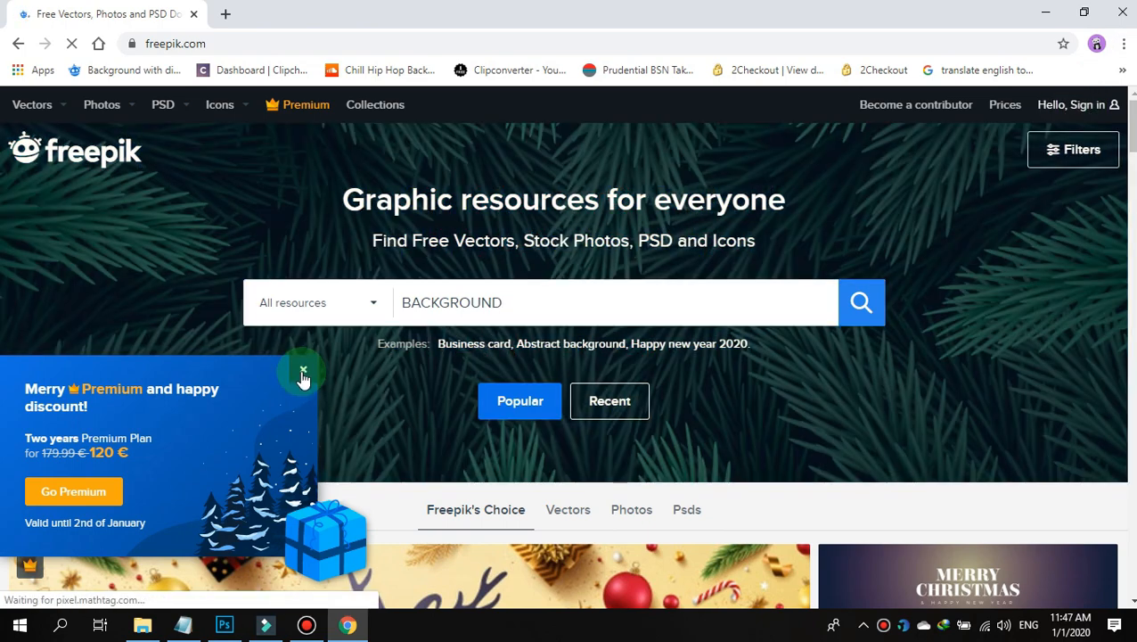
click(303, 373)
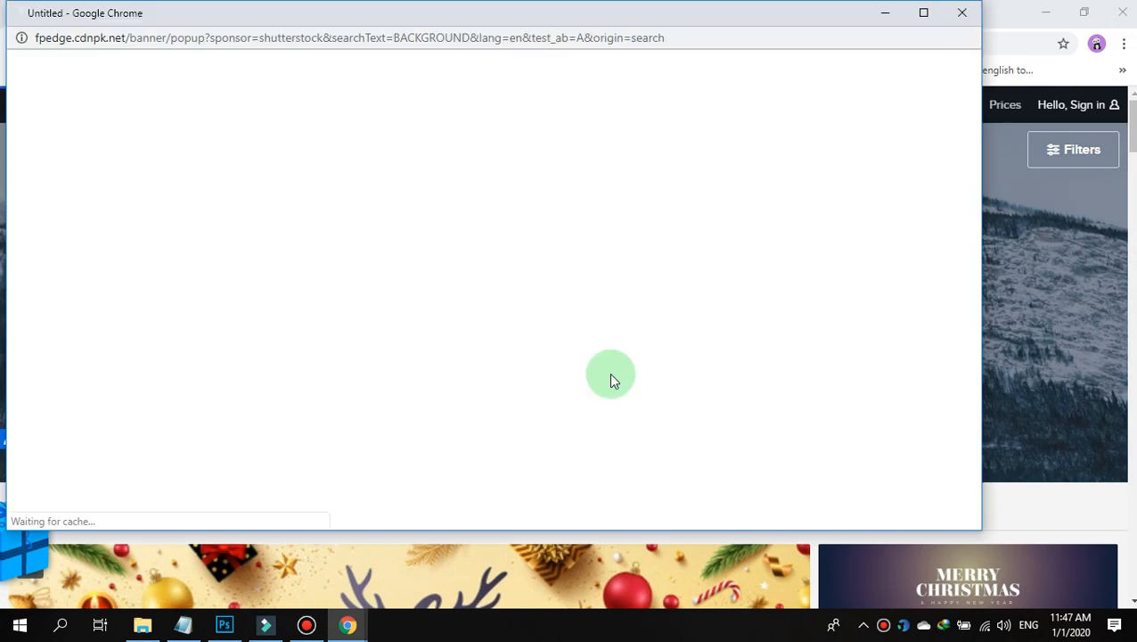
scroll(667, 361, down, 5)
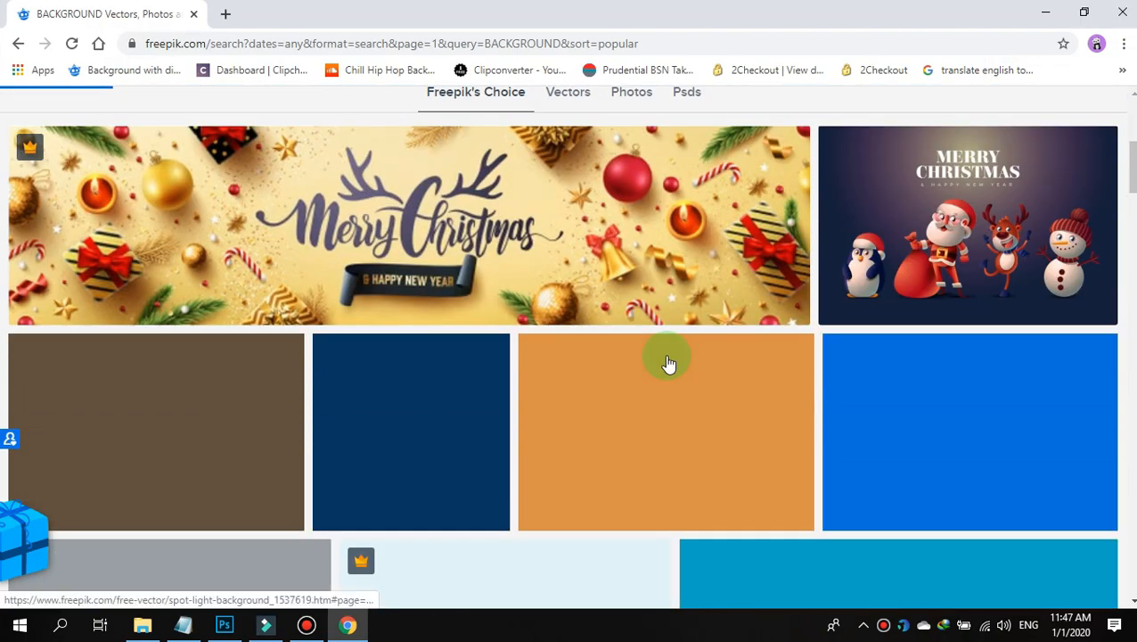
scroll(664, 355, down, 3)
scroll(656, 343, up, 3)
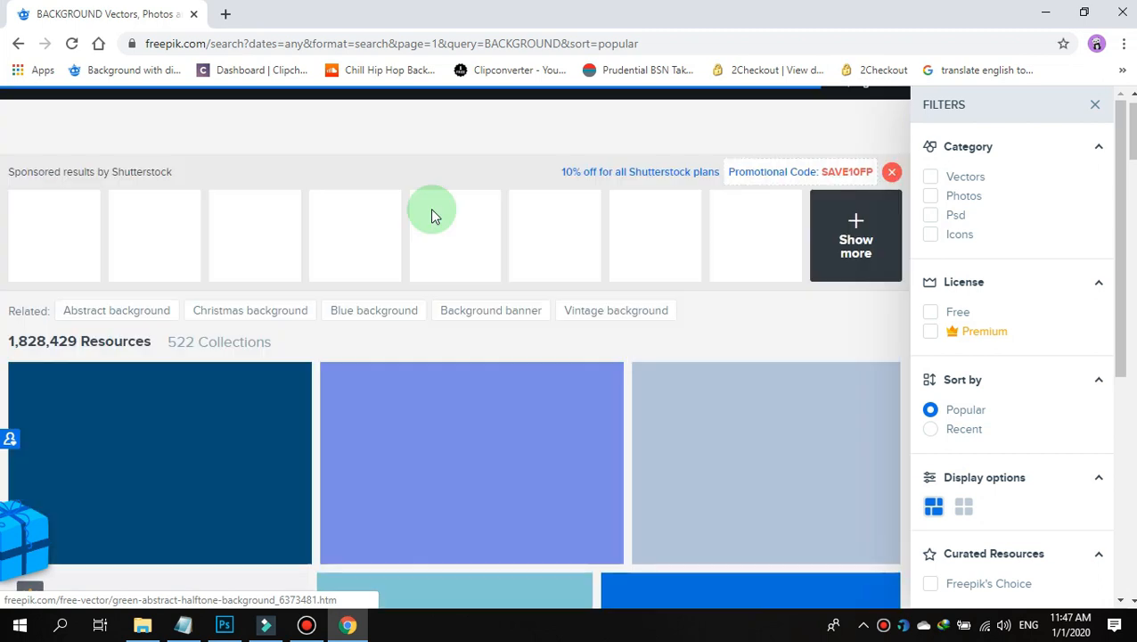
- Try to refine the Freepik search to "WAVE BACKGROUND" using the suggested "blue wave background" term
click(307, 125)
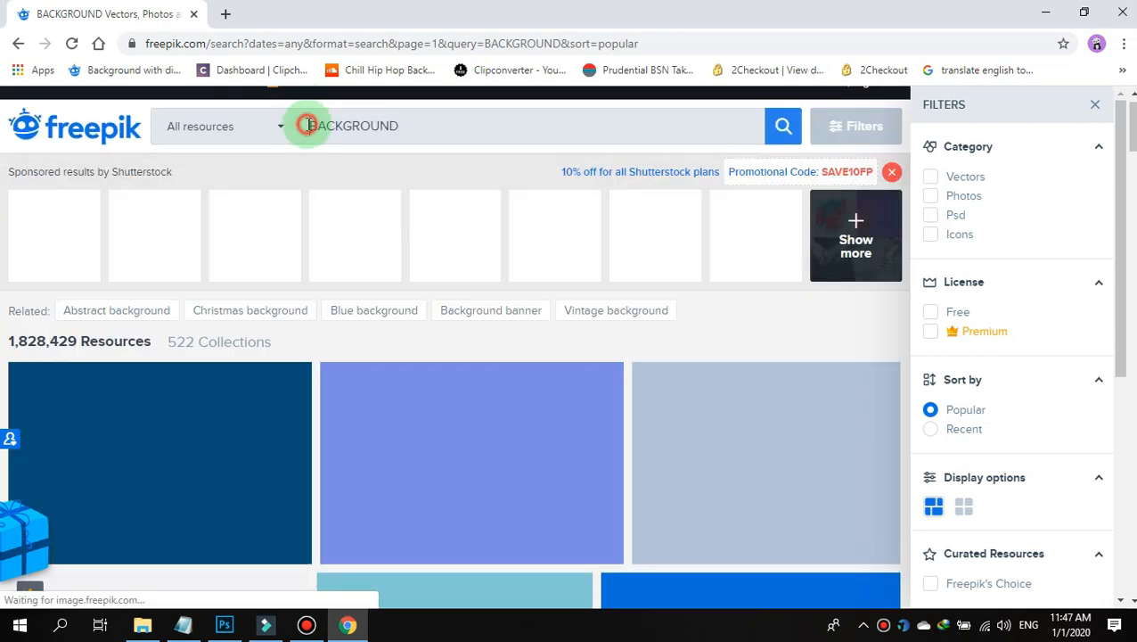
text(WA)
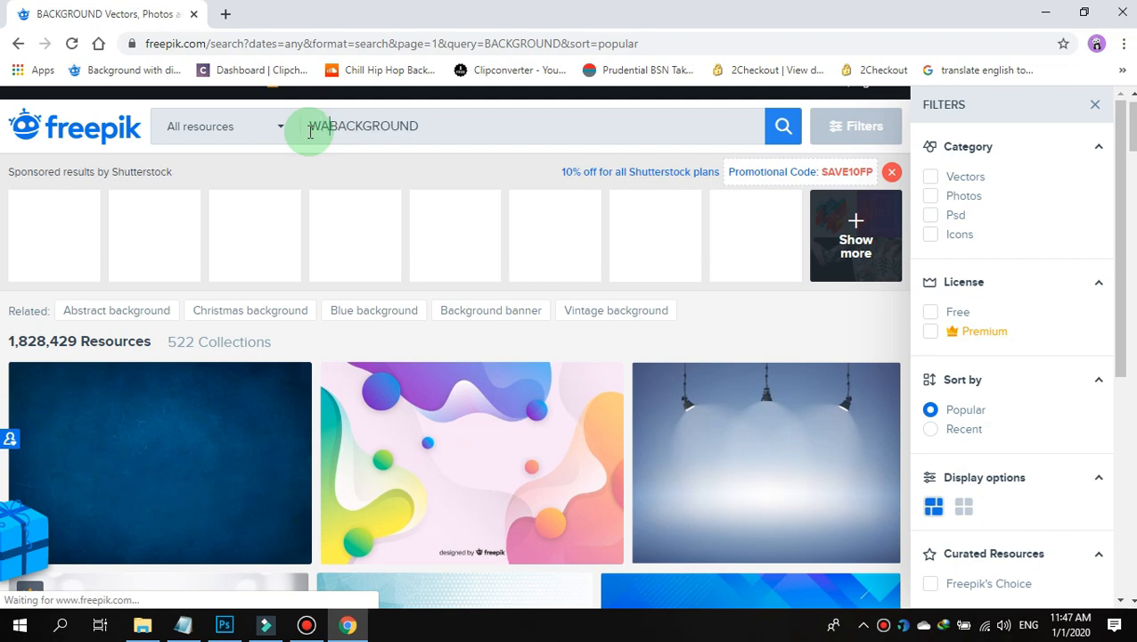
text(VE)
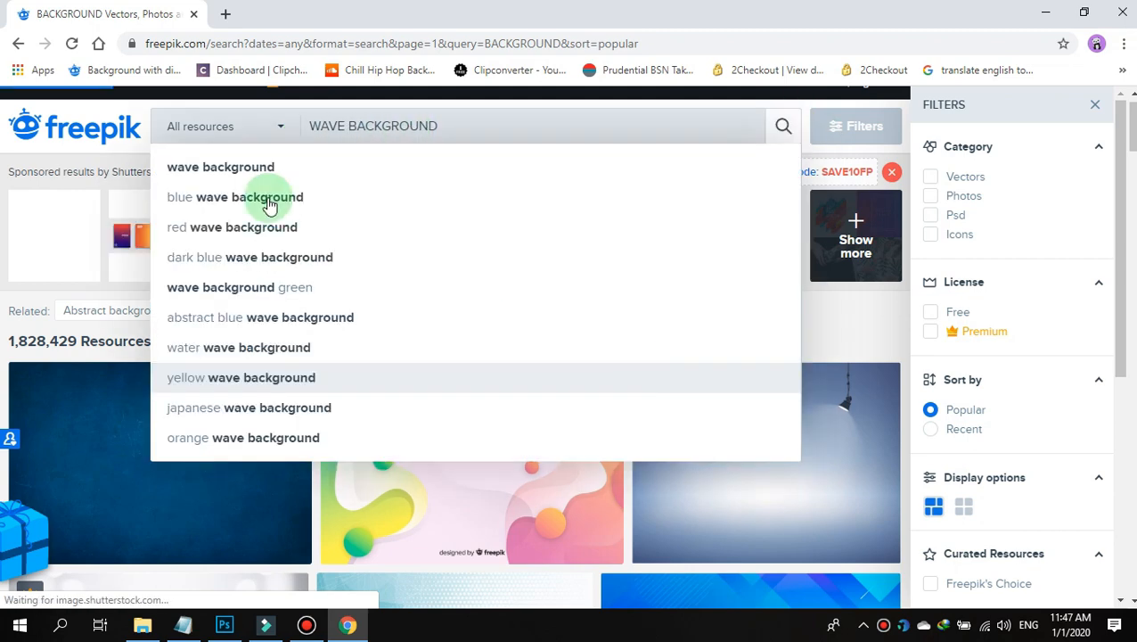
click(267, 198)
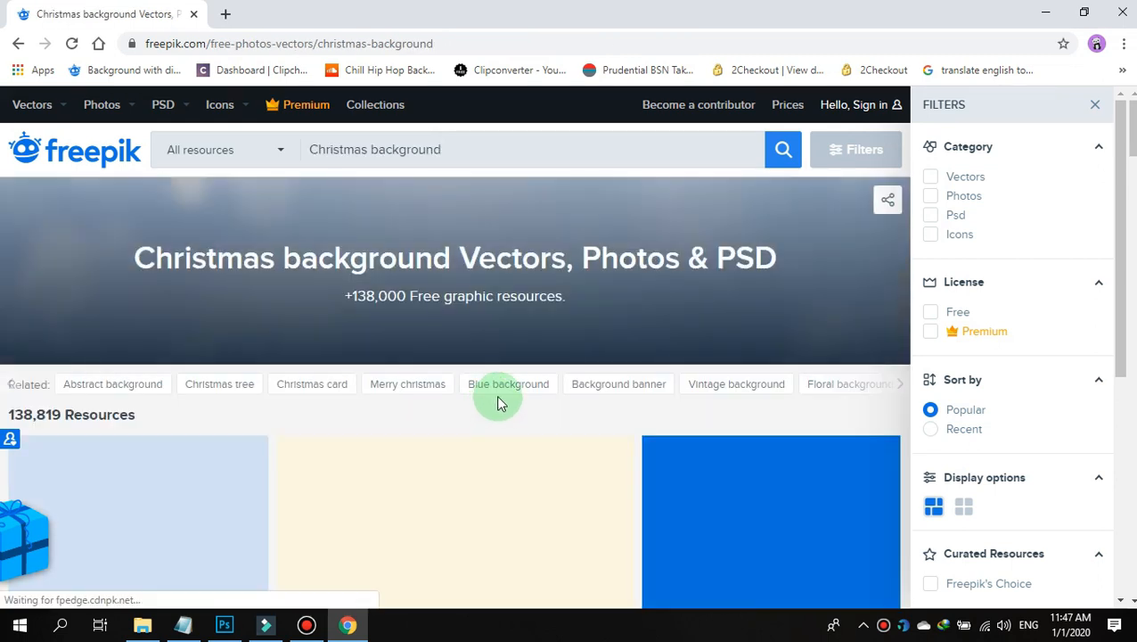
- Filter the Freepik results to the Photos and Psd categories and look through them
click(936, 198)
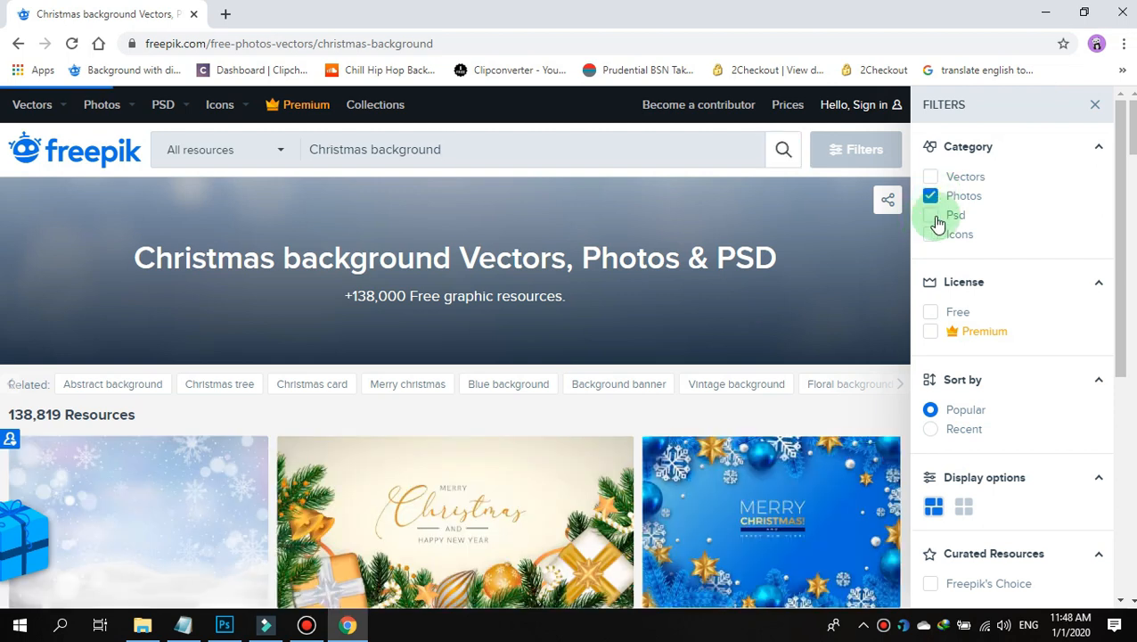
click(936, 219)
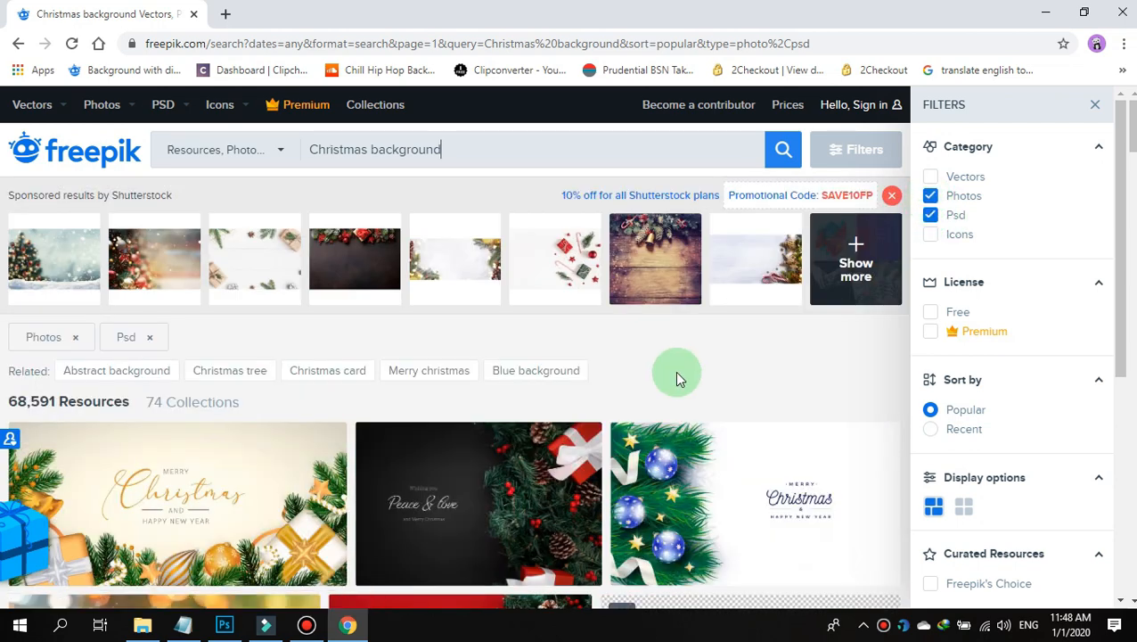
scroll(679, 370, down, 3)
scroll(684, 372, down, 3)
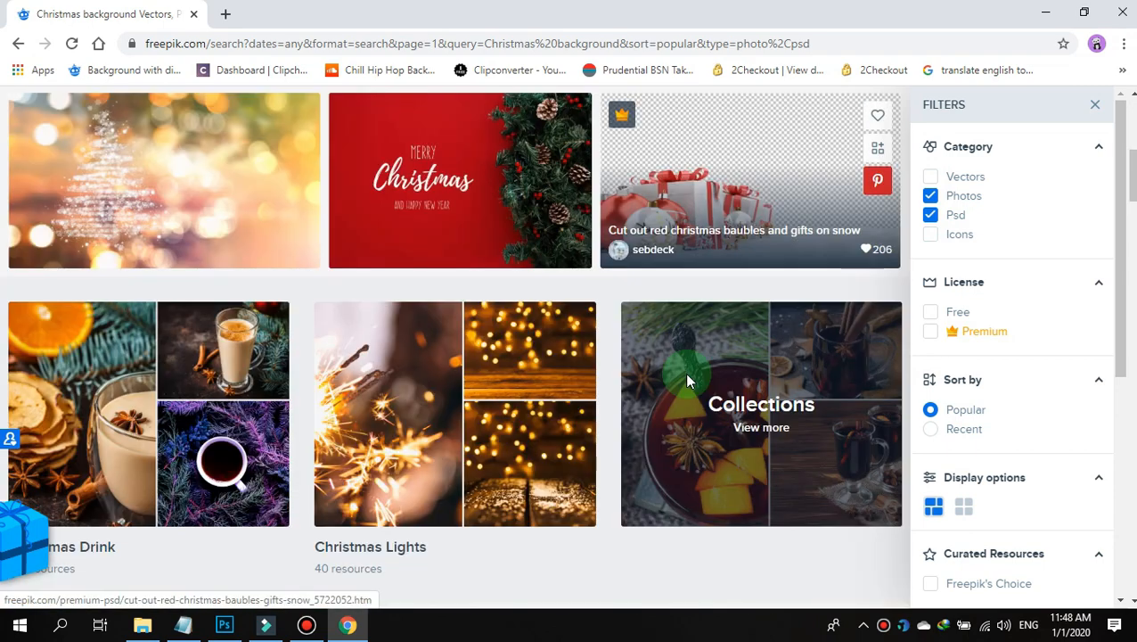
scroll(685, 373, down, 2)
scroll(688, 374, up, 3)
scroll(692, 377, up, 5)
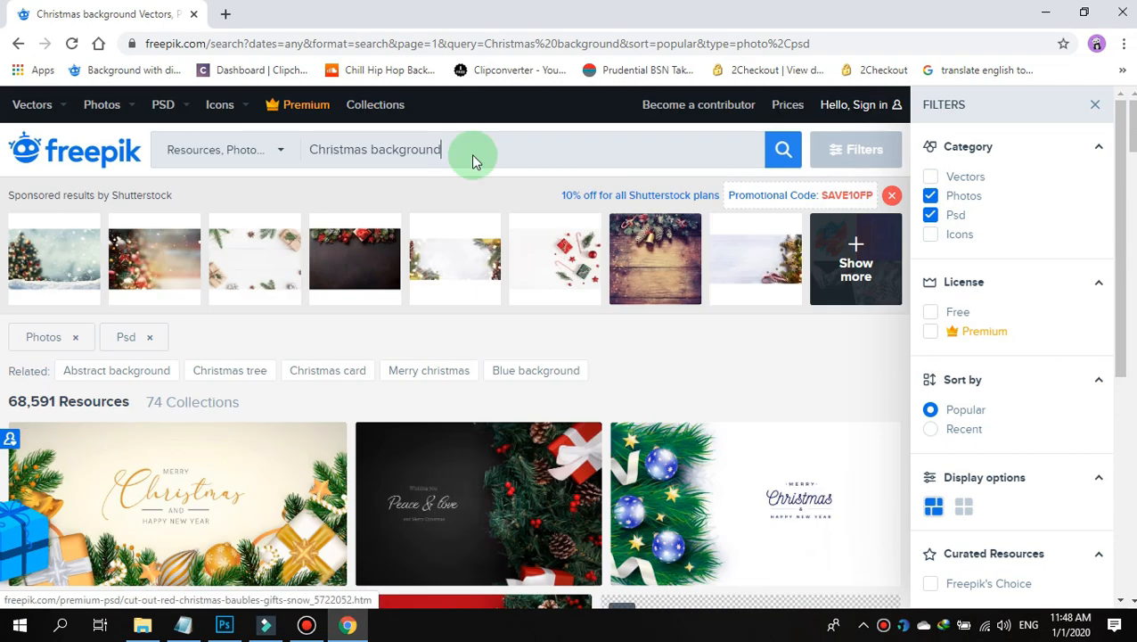
- Replace "Christmas" with "WAVE" in the Freepik search term and search for "WAVE background"
double_click(293, 155)
text(WA)
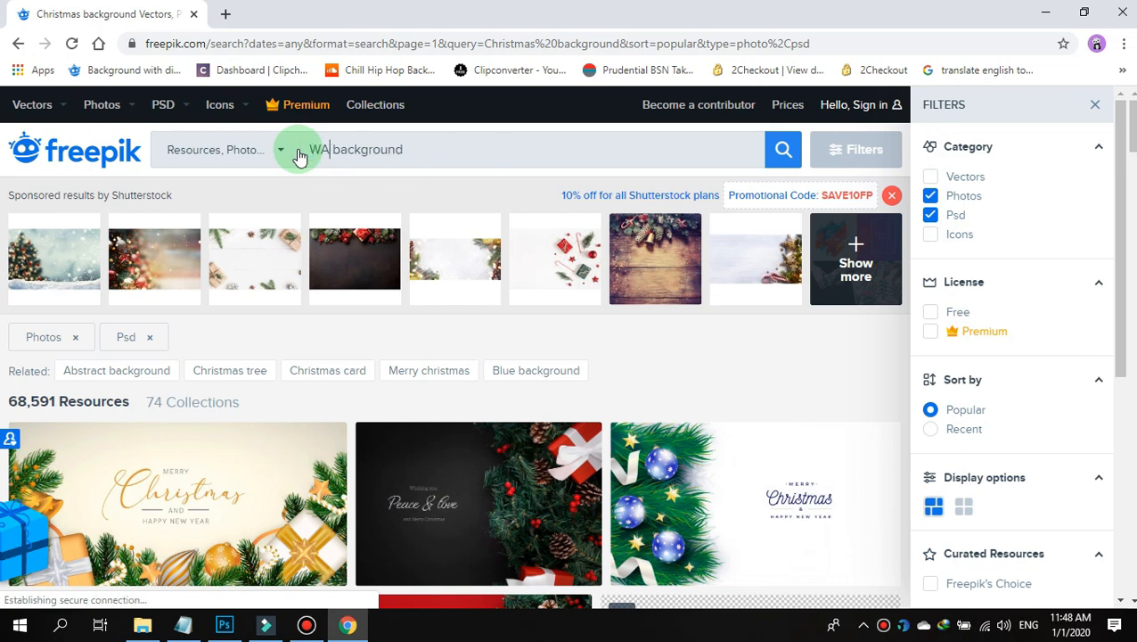
text(VE)
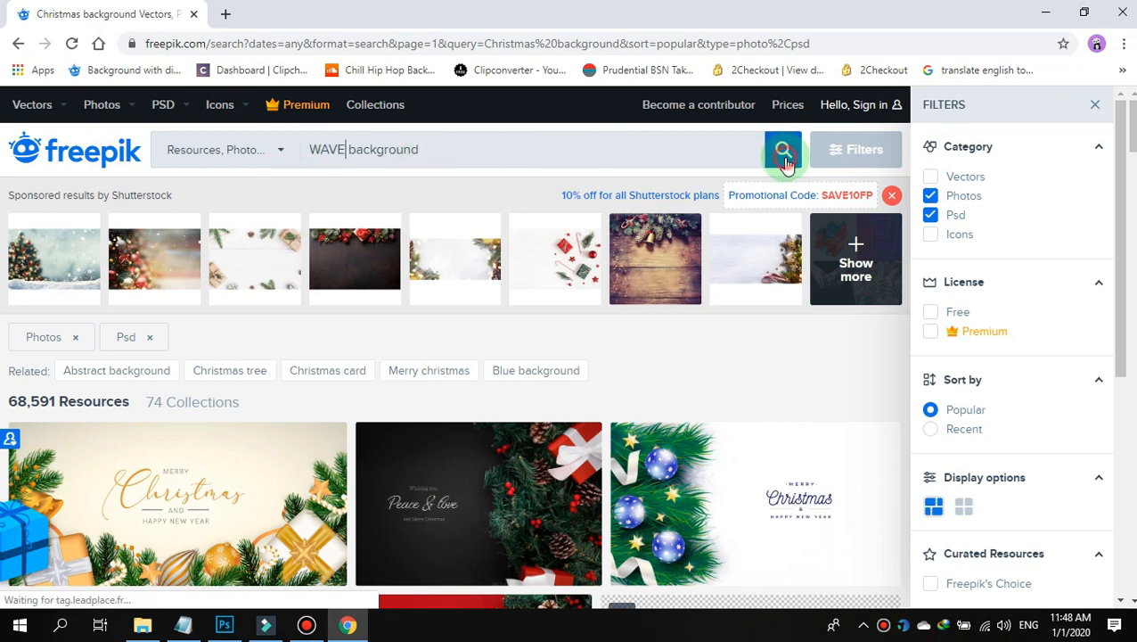
click(298, 198)
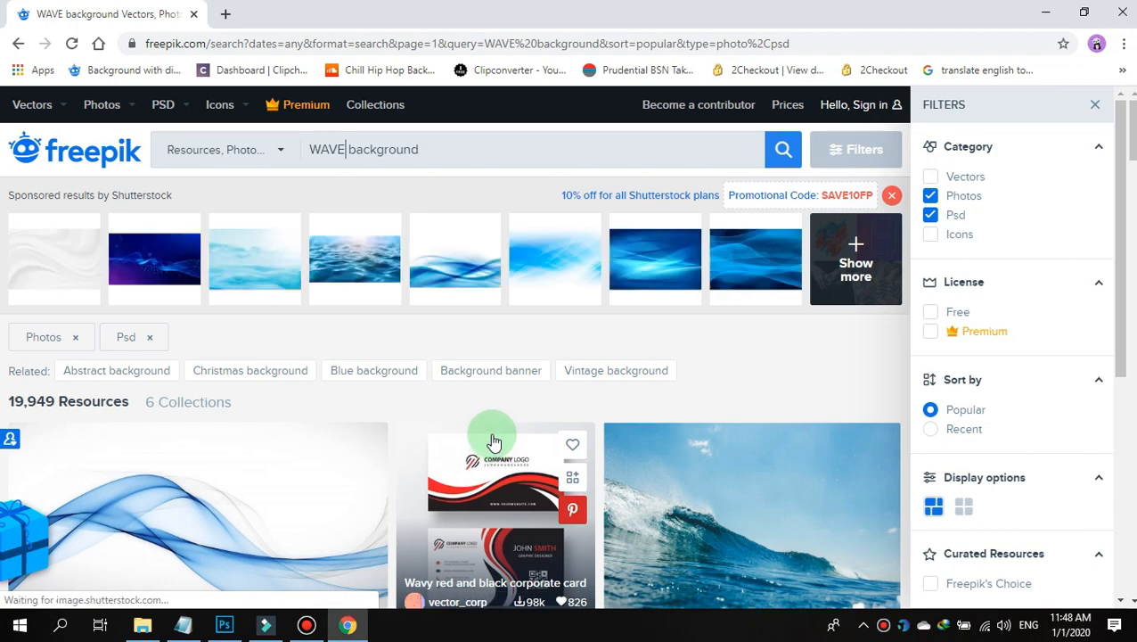
- Browse the "WAVE background" results and open the download options of the green modern PSD visit card template
scroll(494, 436, down, 1)
scroll(495, 435, down, 4)
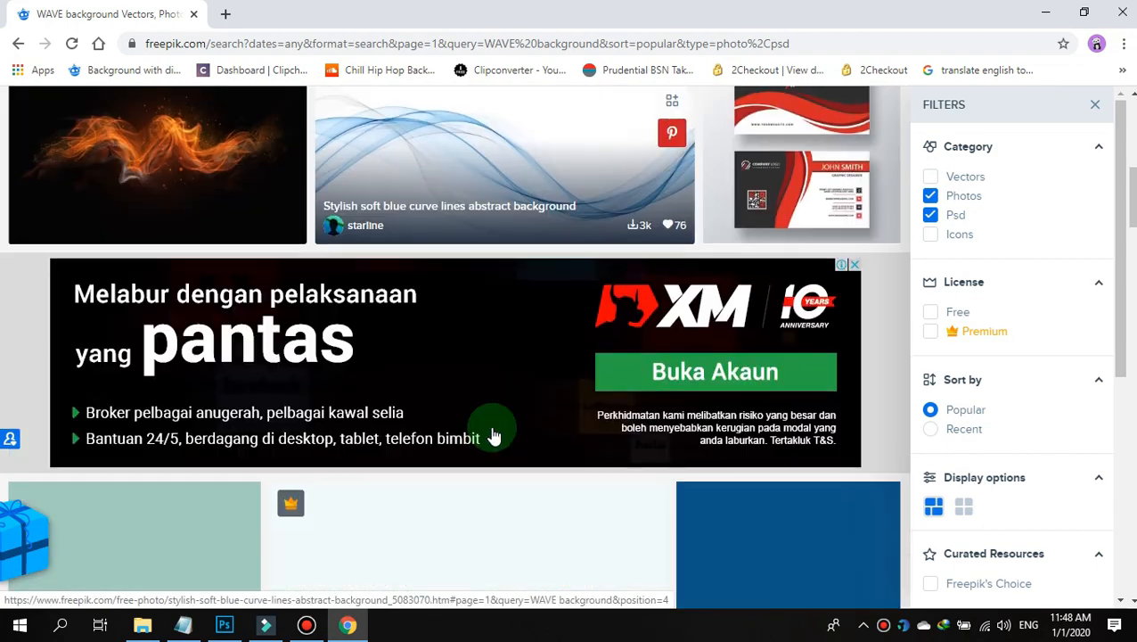
scroll(495, 435, down, 2)
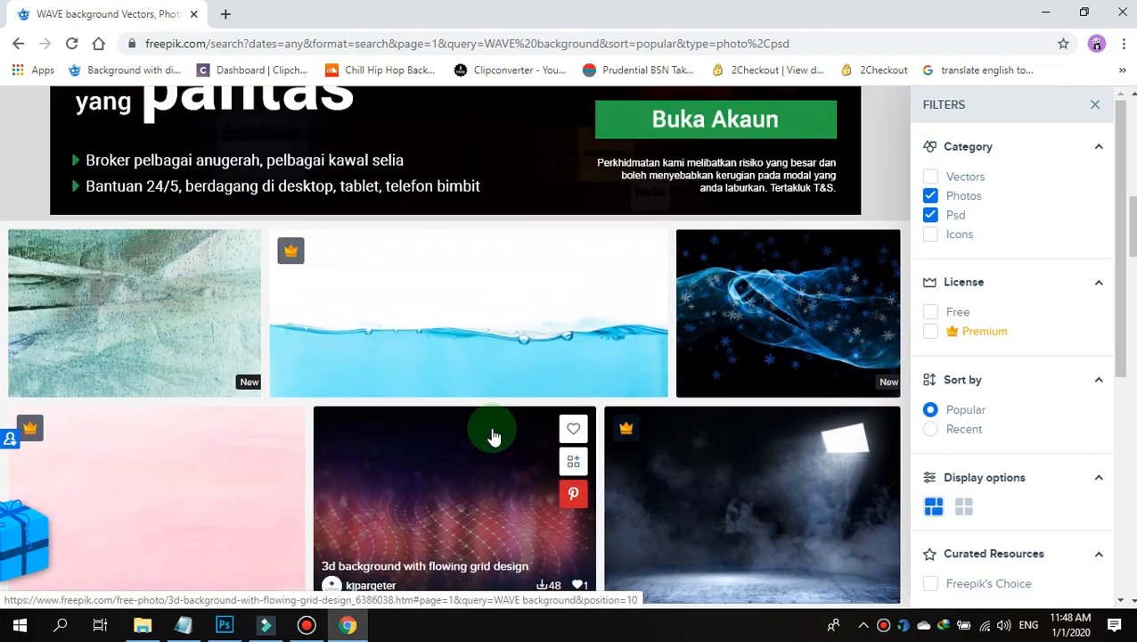
scroll(495, 435, down, 3)
scroll(490, 431, down, 2)
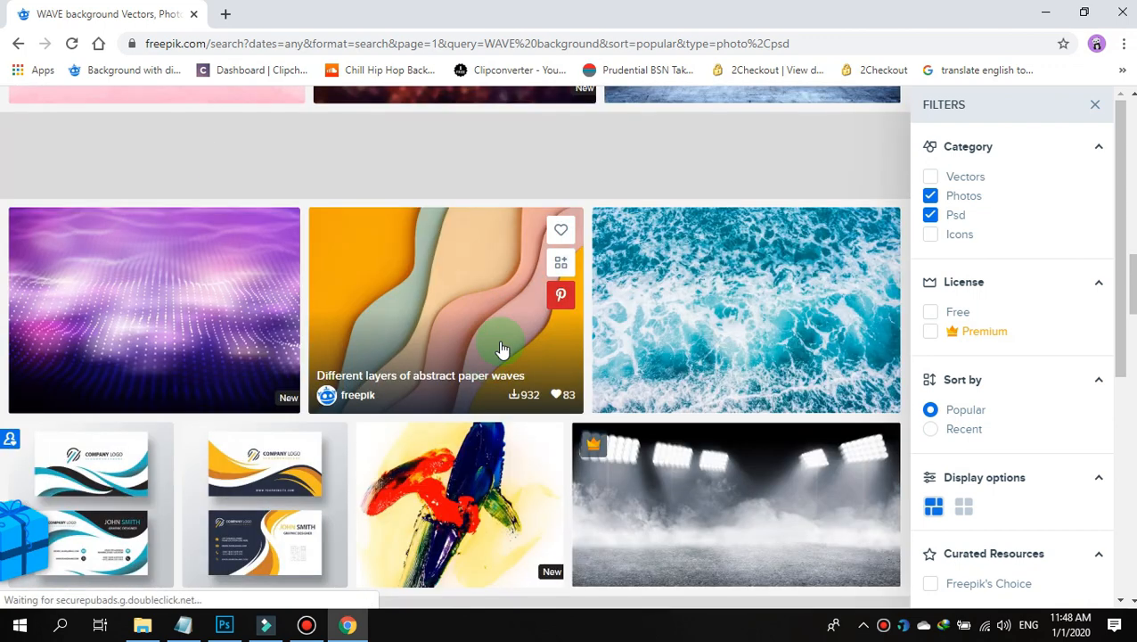
scroll(70, 356, down, 2)
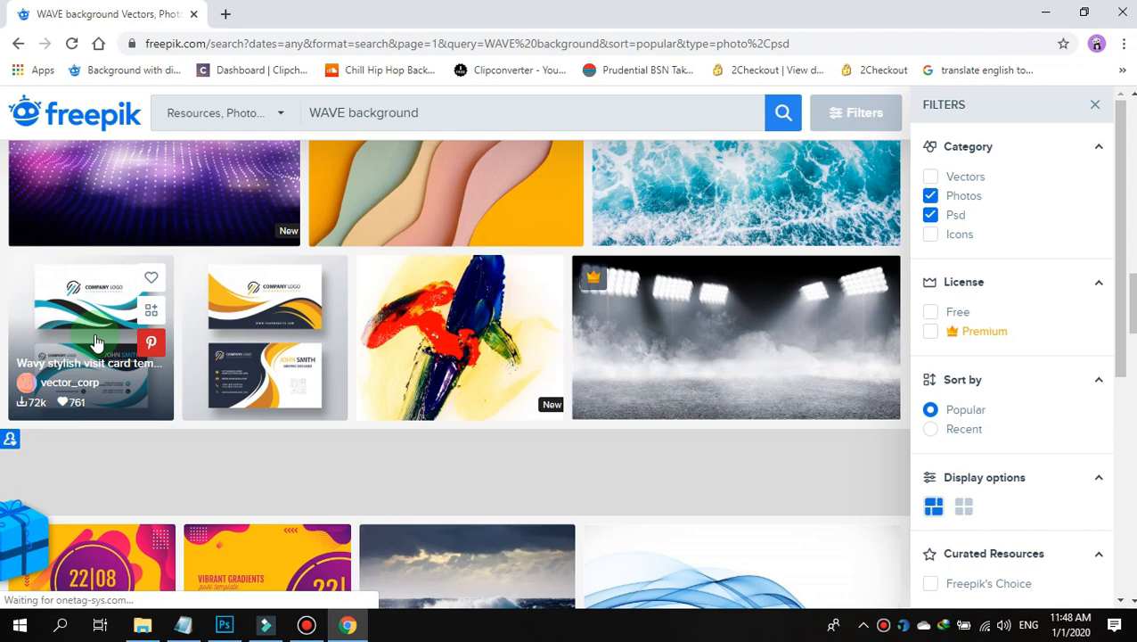
scroll(103, 340, down, 5)
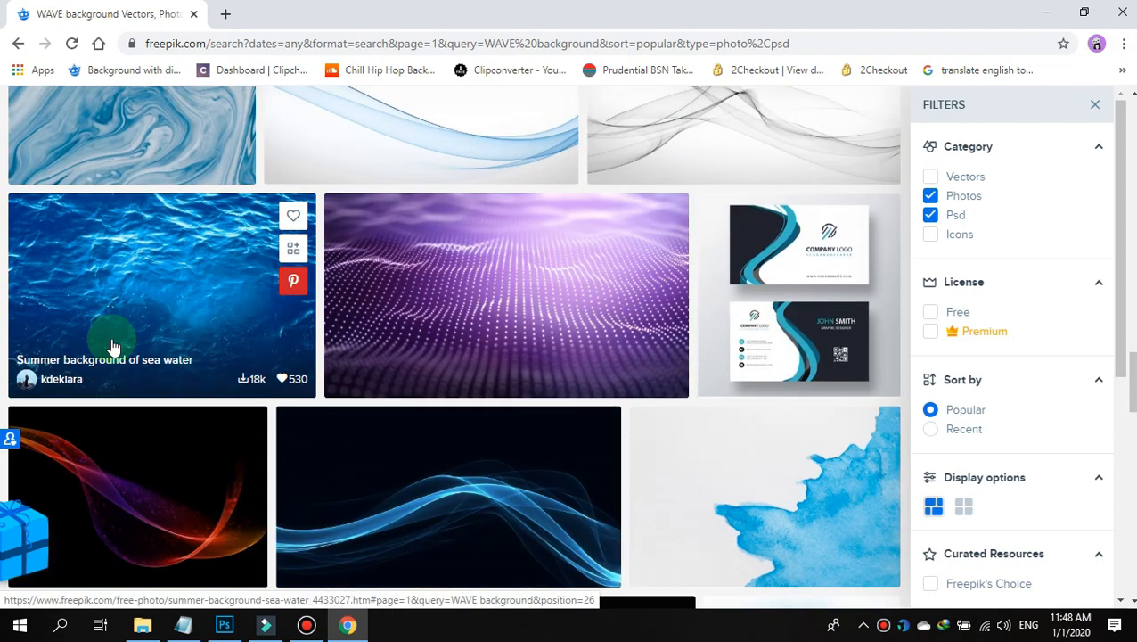
scroll(111, 346, down, 3)
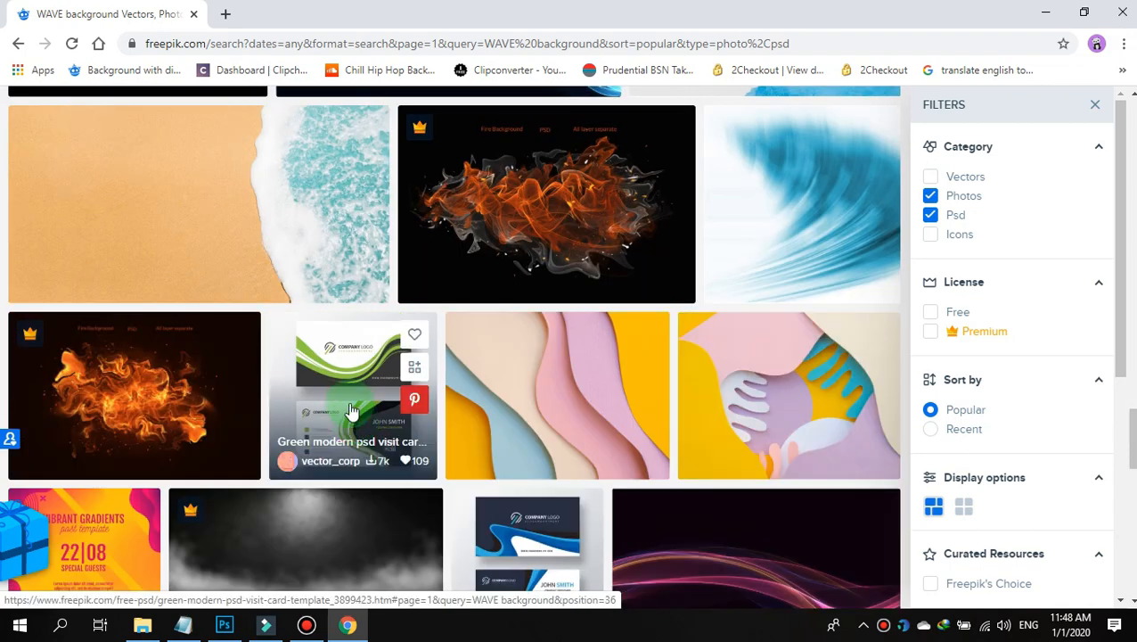
click(352, 409)
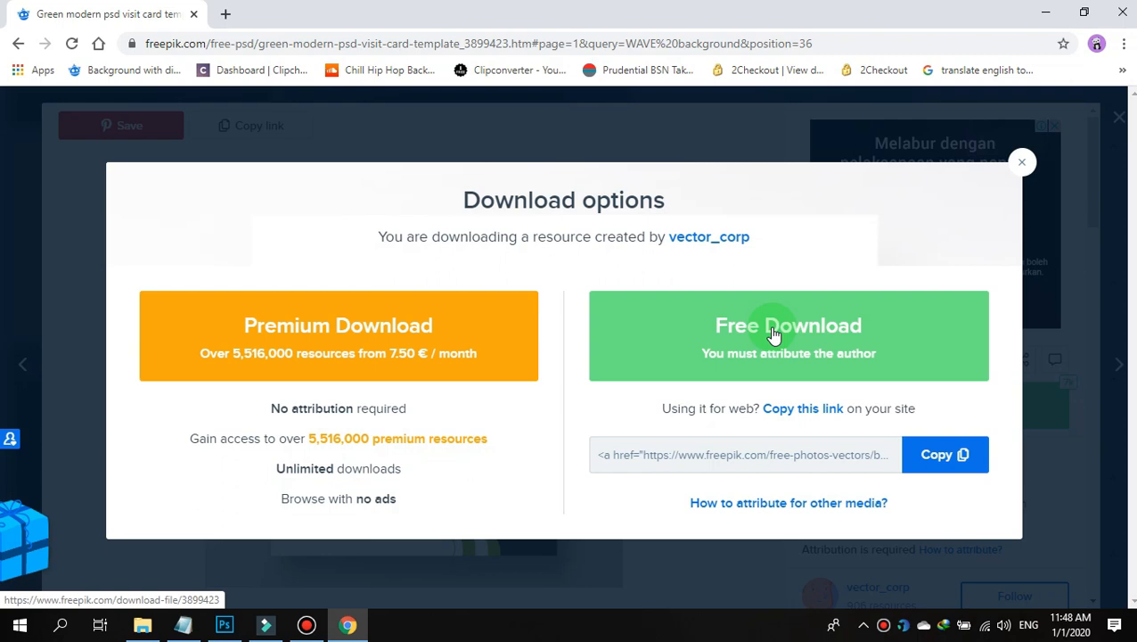
- Switch to File Explorer and examine the saved PSD templates and cover images in the PHOTOSHOP folder
click(1050, 11)
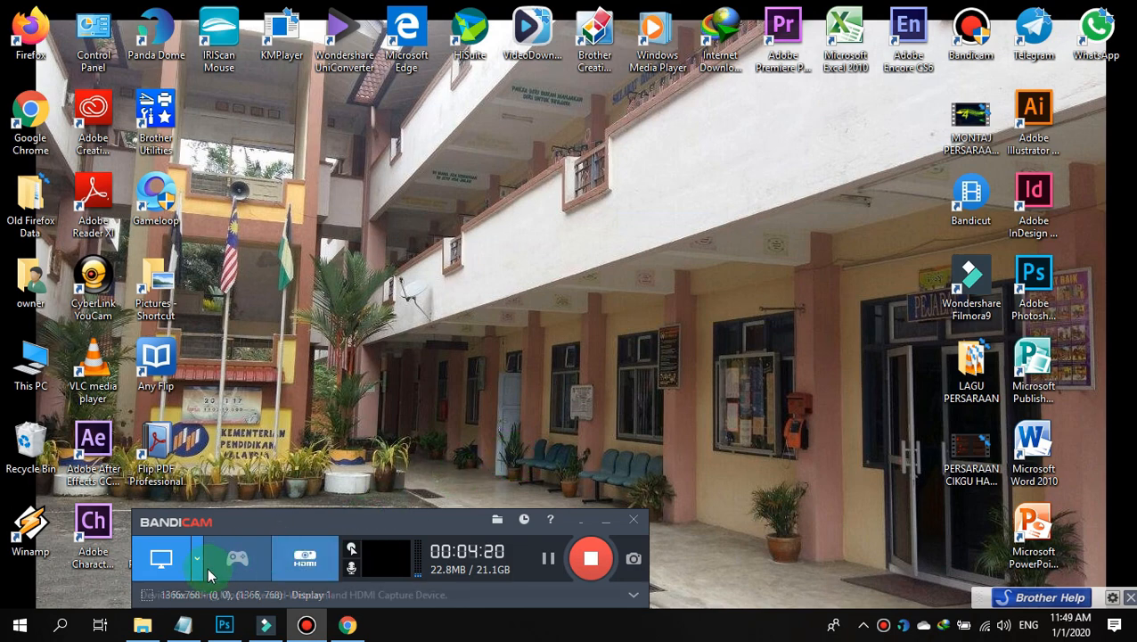
click(142, 627)
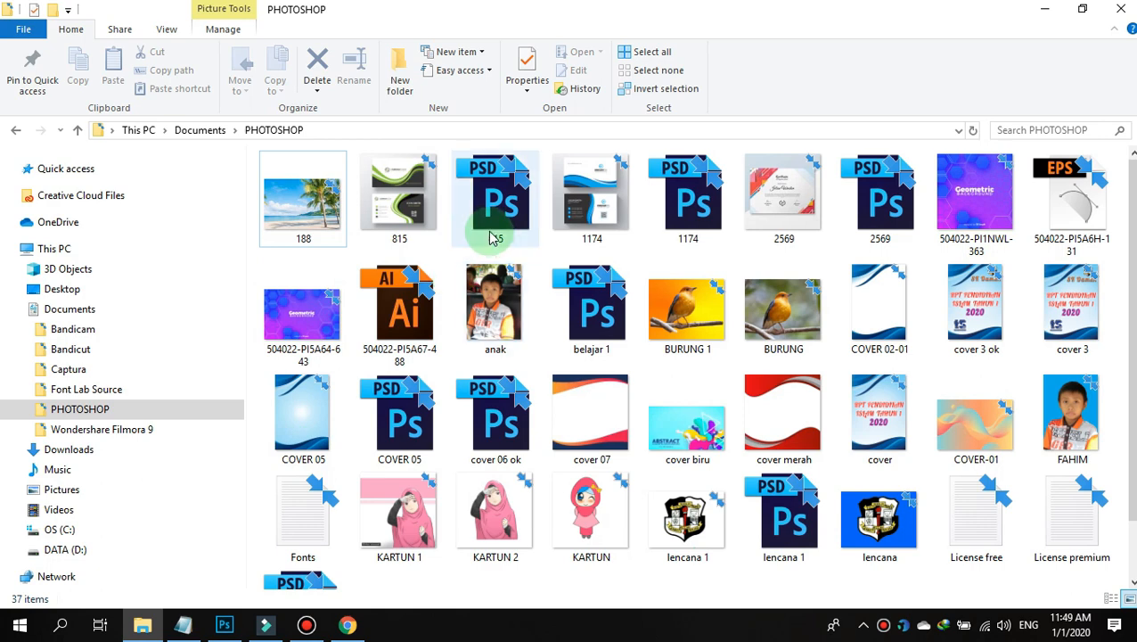
mouse_move(513, 207)
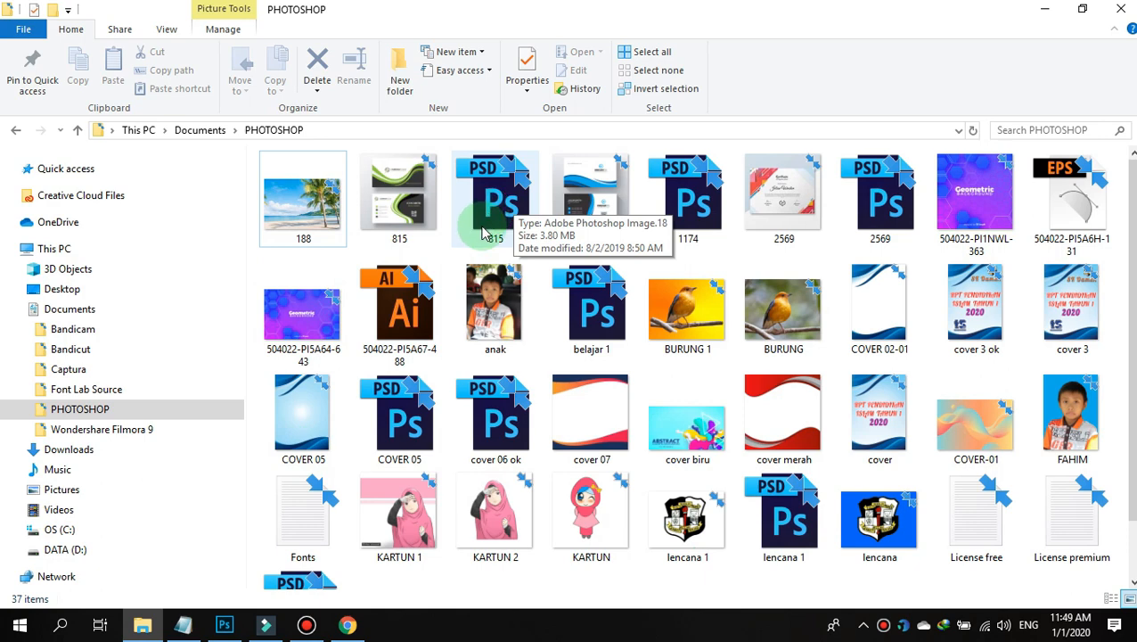
mouse_move(1055, 196)
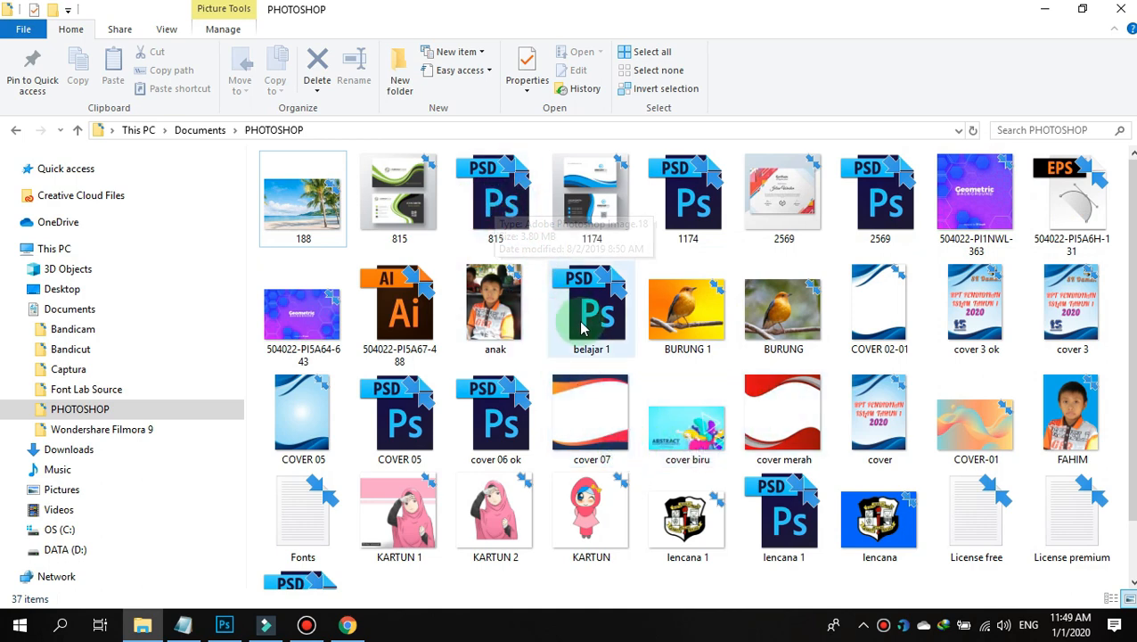
mouse_move(588, 323)
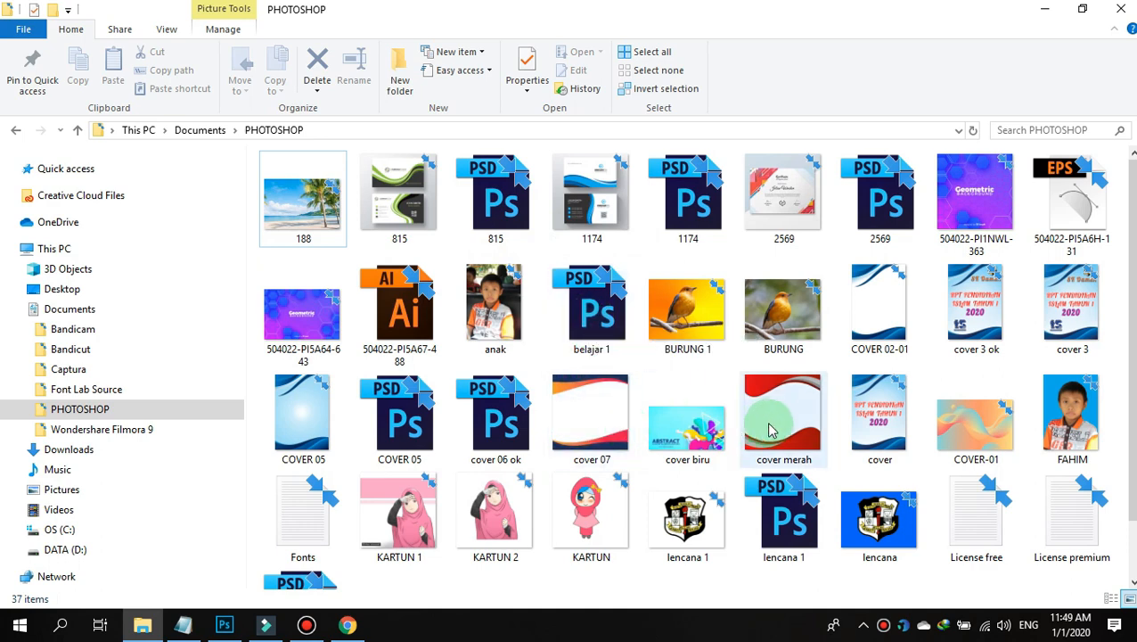
mouse_move(789, 435)
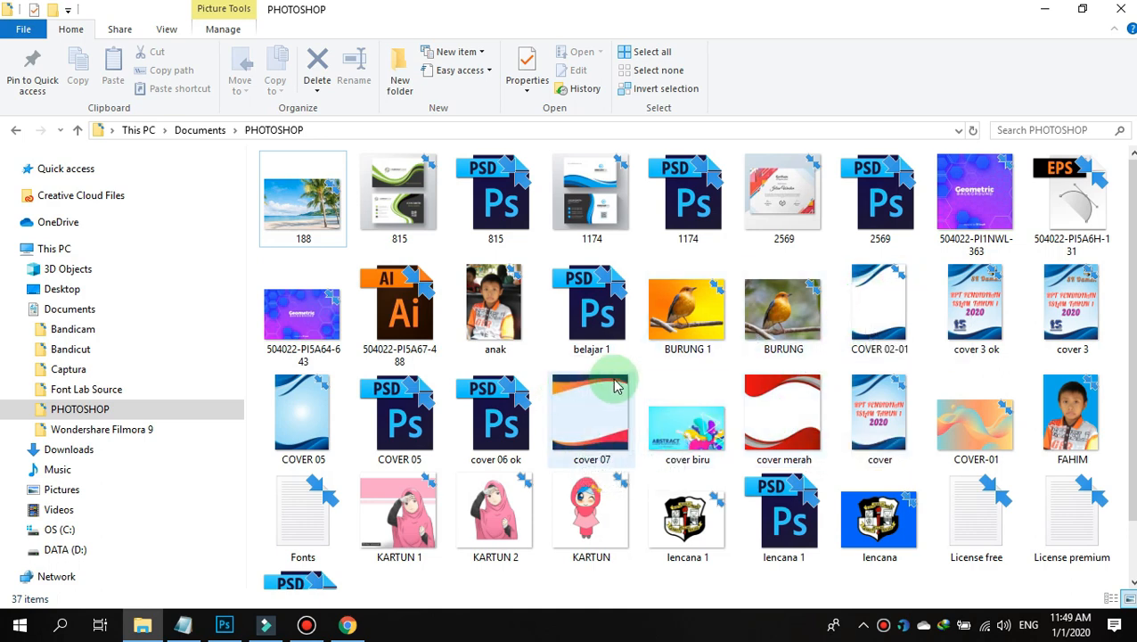
mouse_move(618, 386)
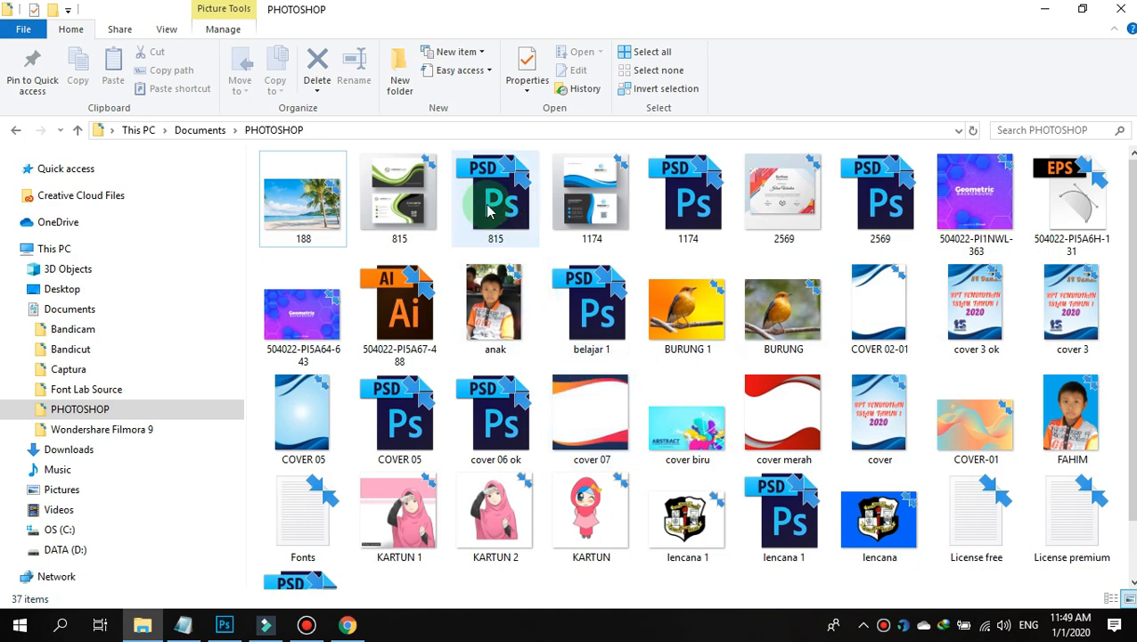
mouse_move(898, 299)
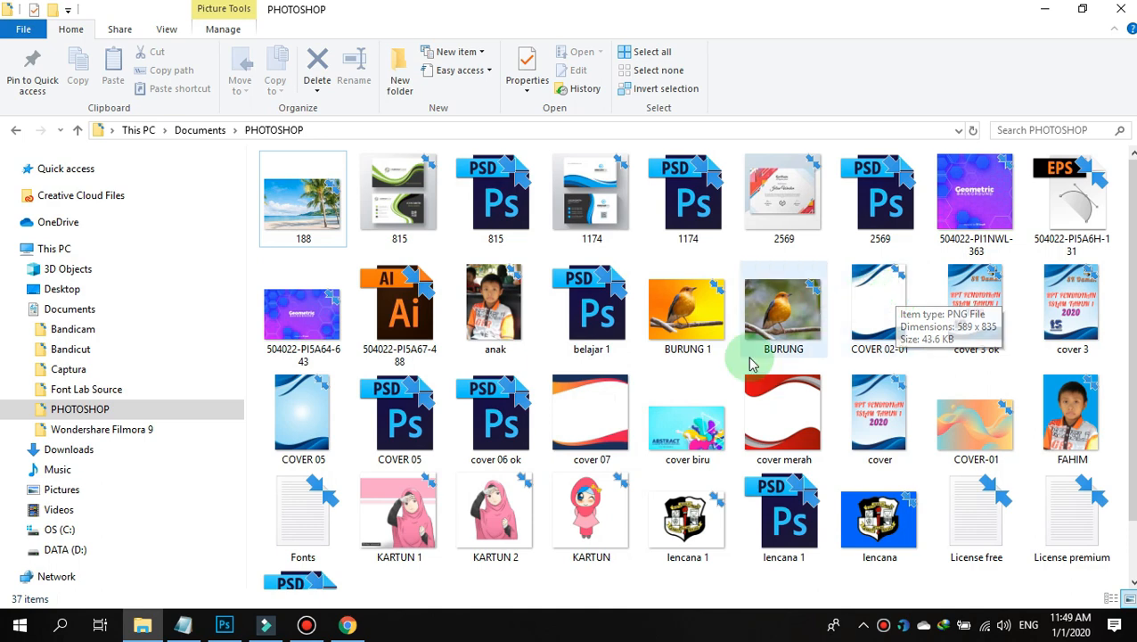
click(597, 410)
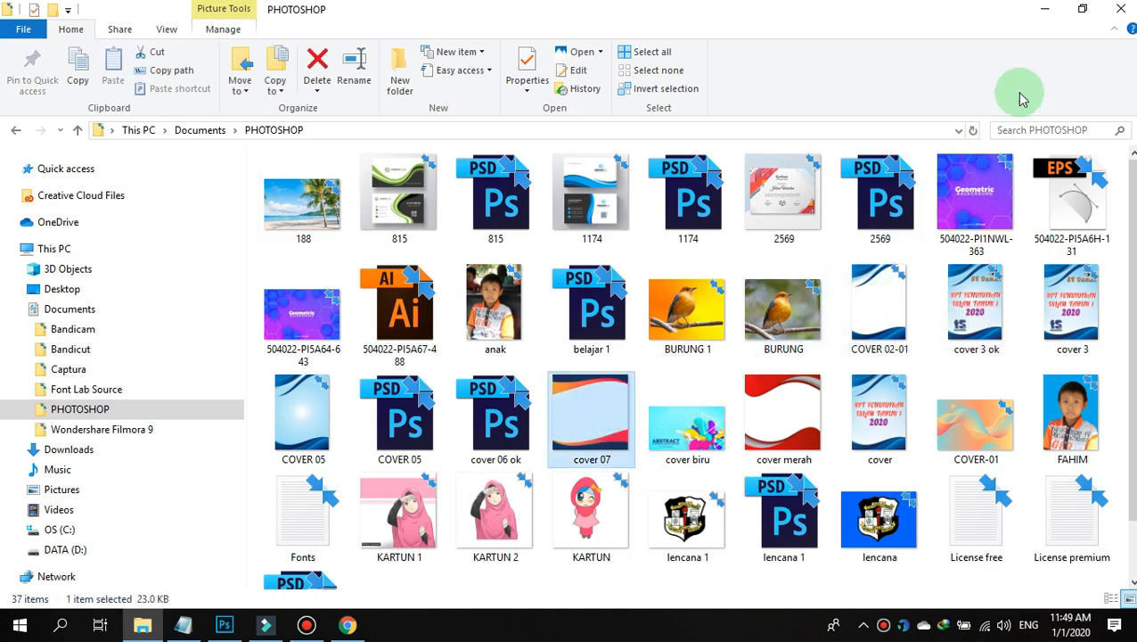
click(304, 626)
click(587, 560)
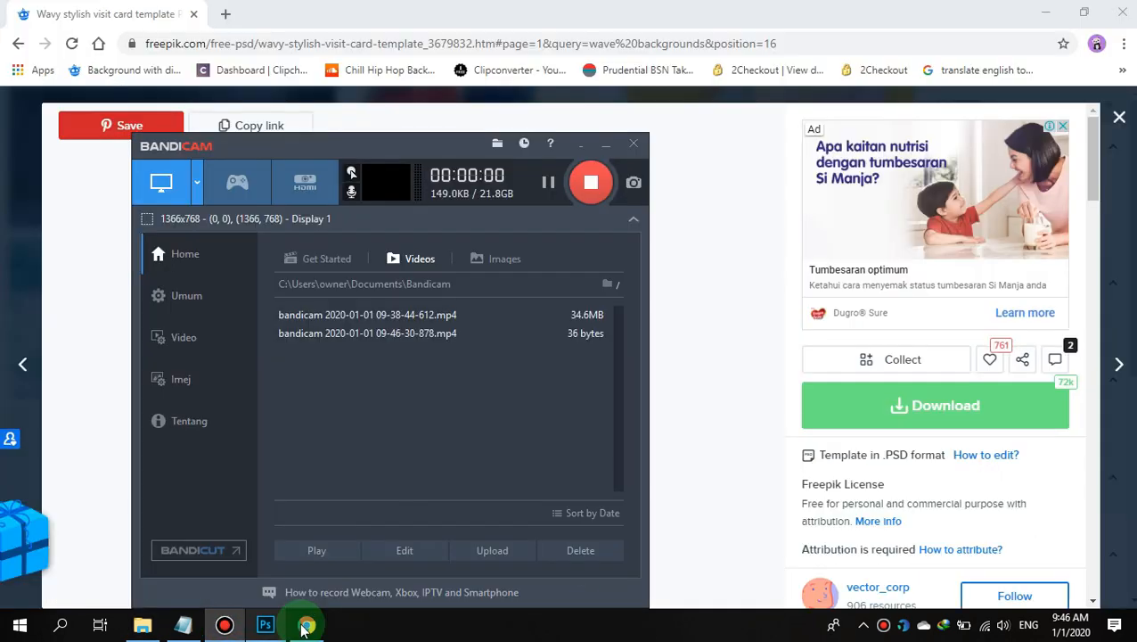
- Download the wavy stylish visit card PSD template from Freepik and minimize the browser
click(937, 415)
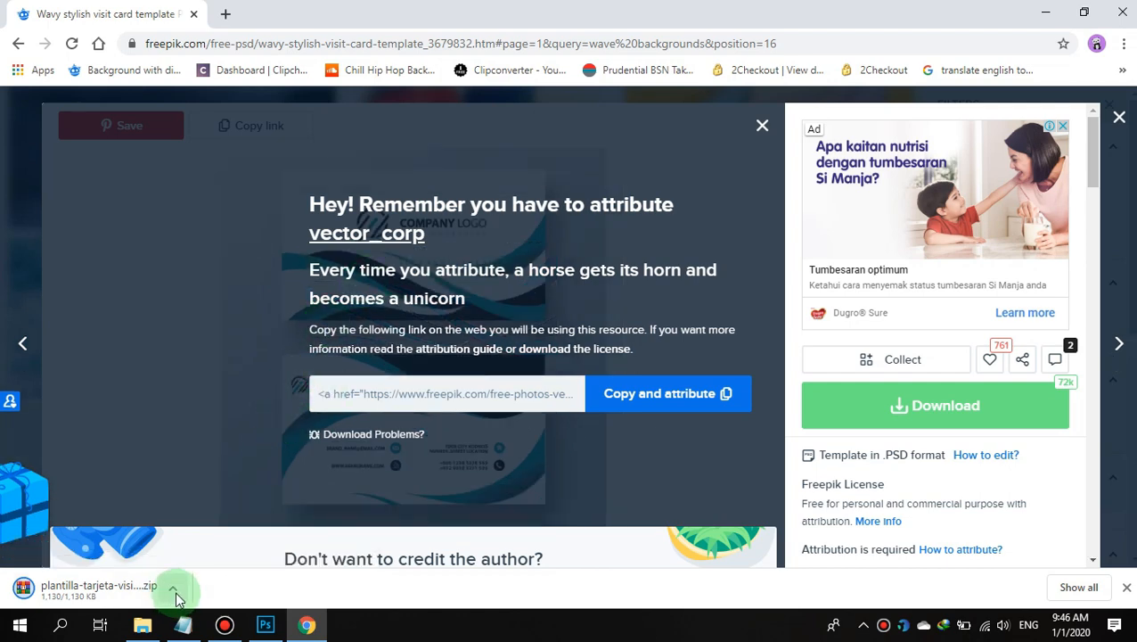
click(1045, 10)
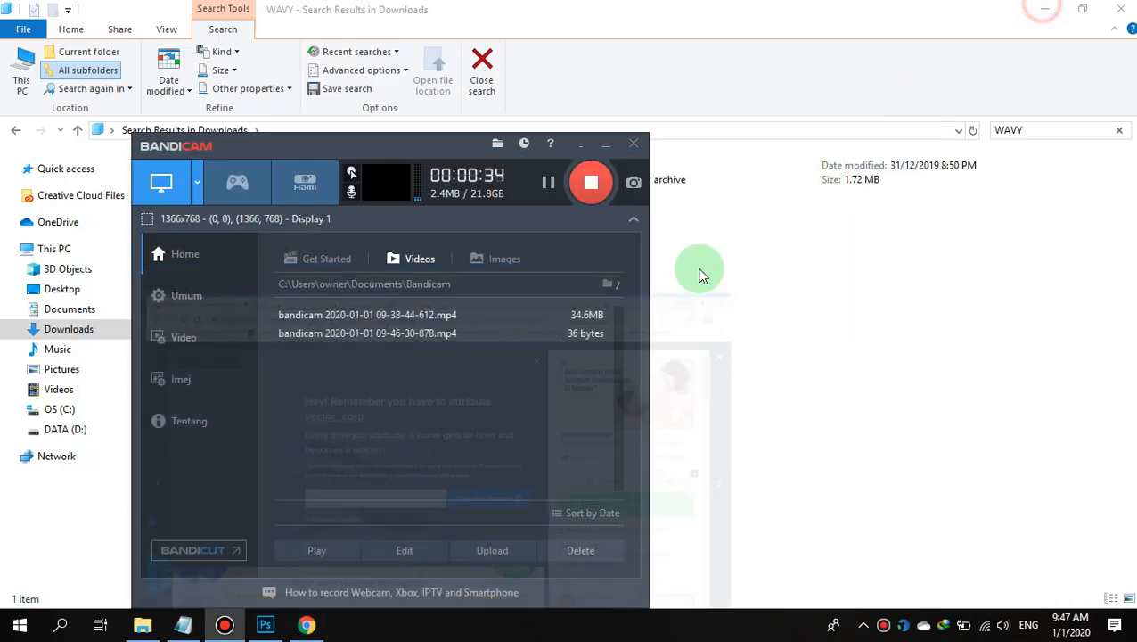
- Switch to File Explorer's Downloads folder and bring up the extraction options for the plantilla-tarjeta-visita-psd-moderno-verde archive
click(143, 623)
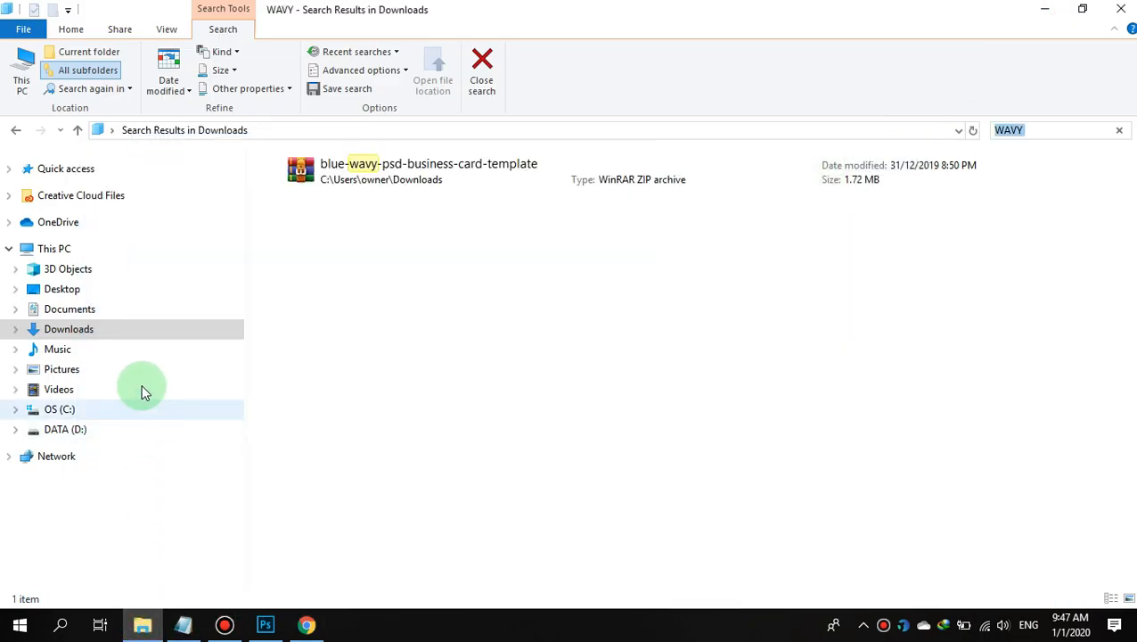
click(147, 330)
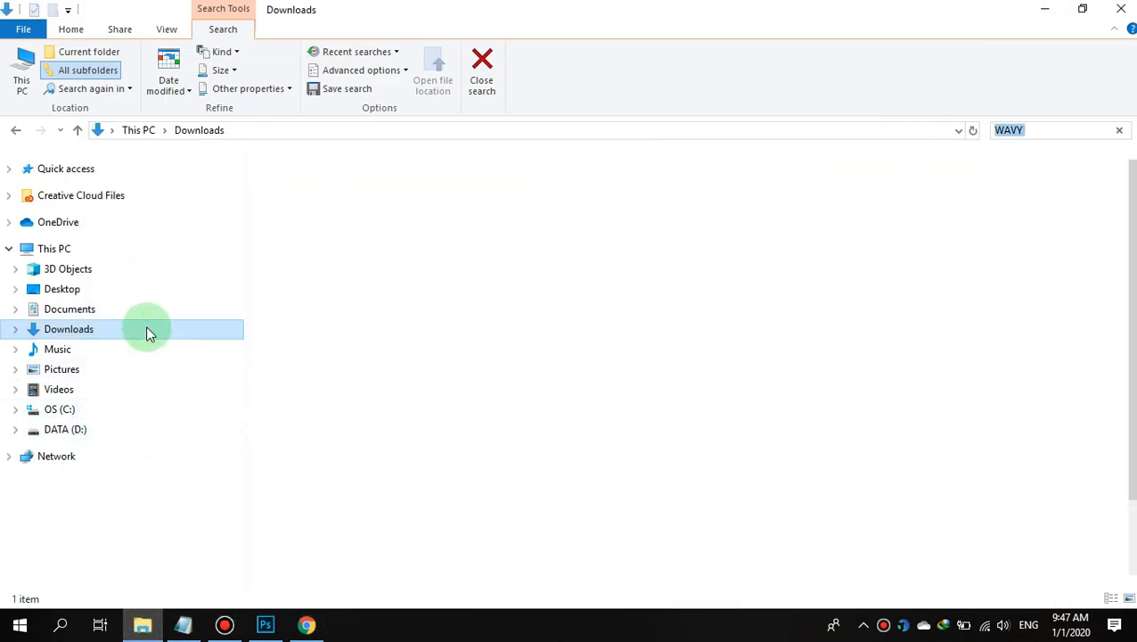
click(412, 568)
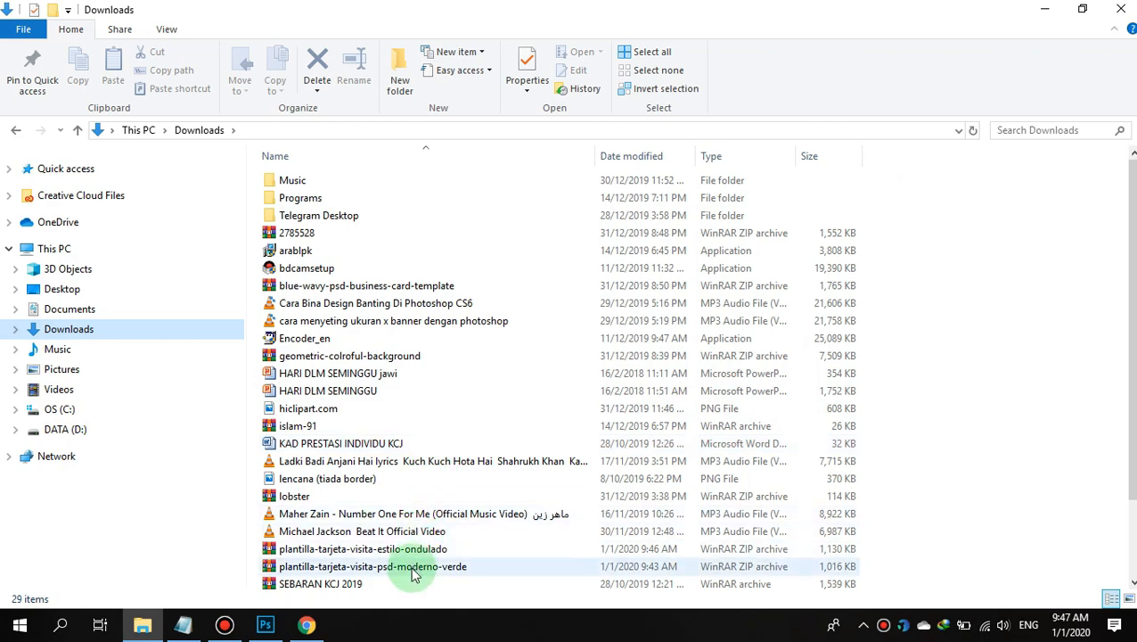
right_click(413, 570)
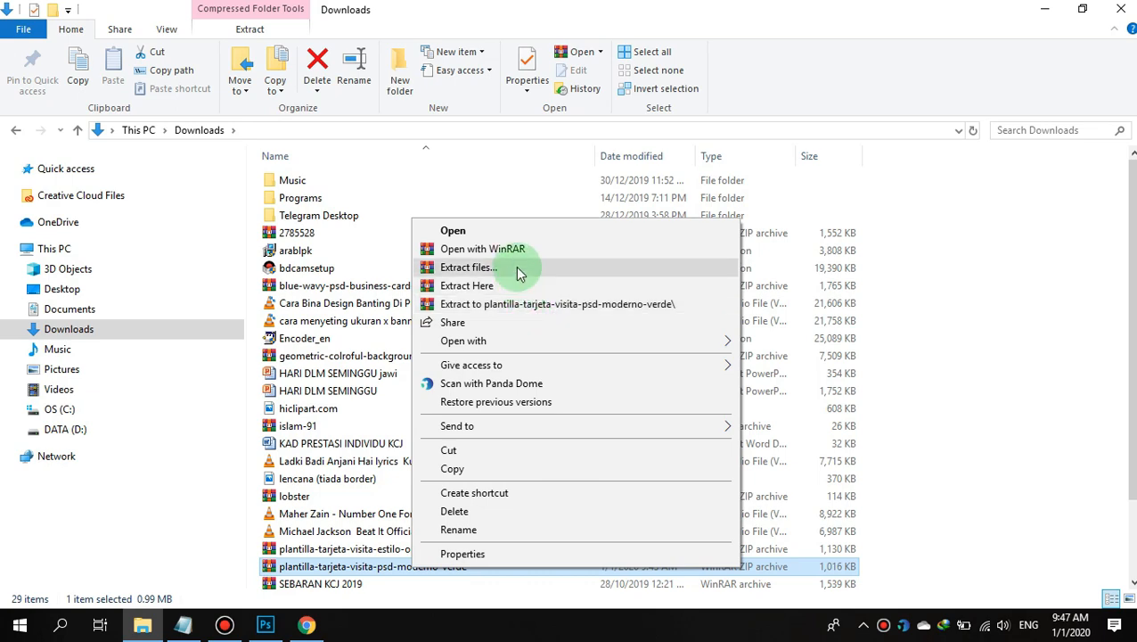
click(468, 267)
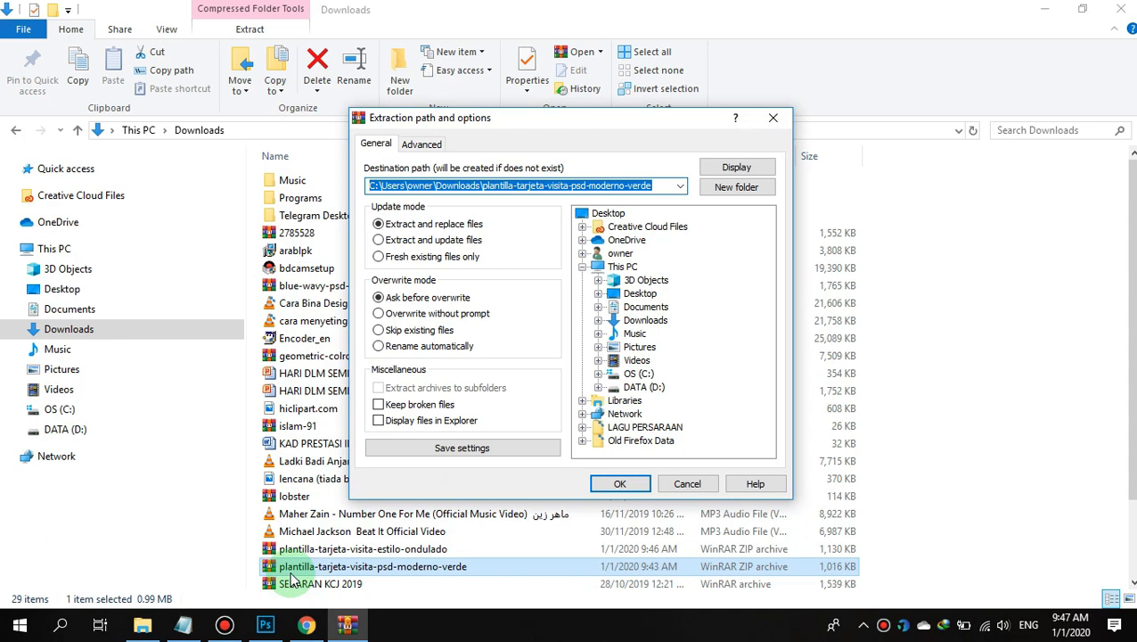
- Extract the archive into the PHOTOSHOP folder in Documents, replacing the existing license text files
click(659, 308)
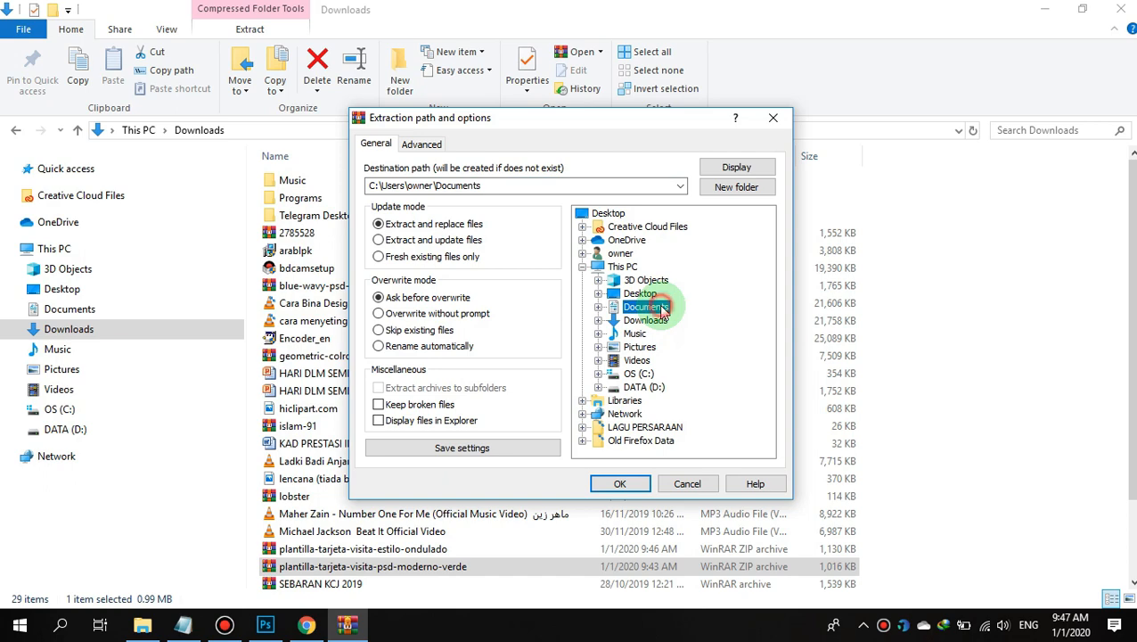
double_click(662, 308)
click(666, 373)
click(615, 482)
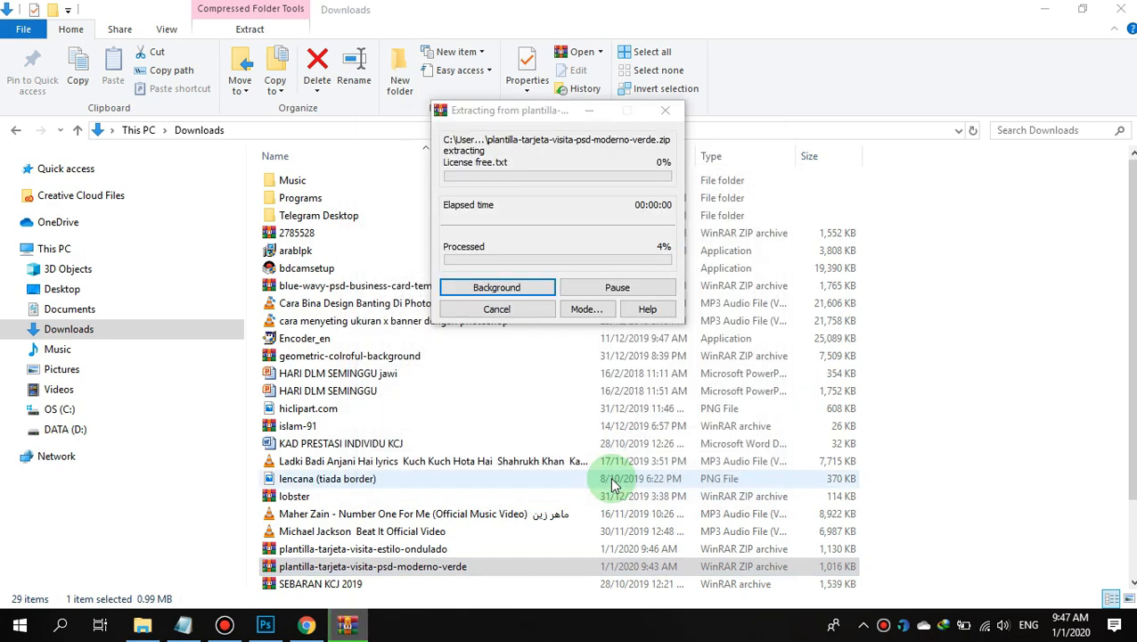
click(486, 403)
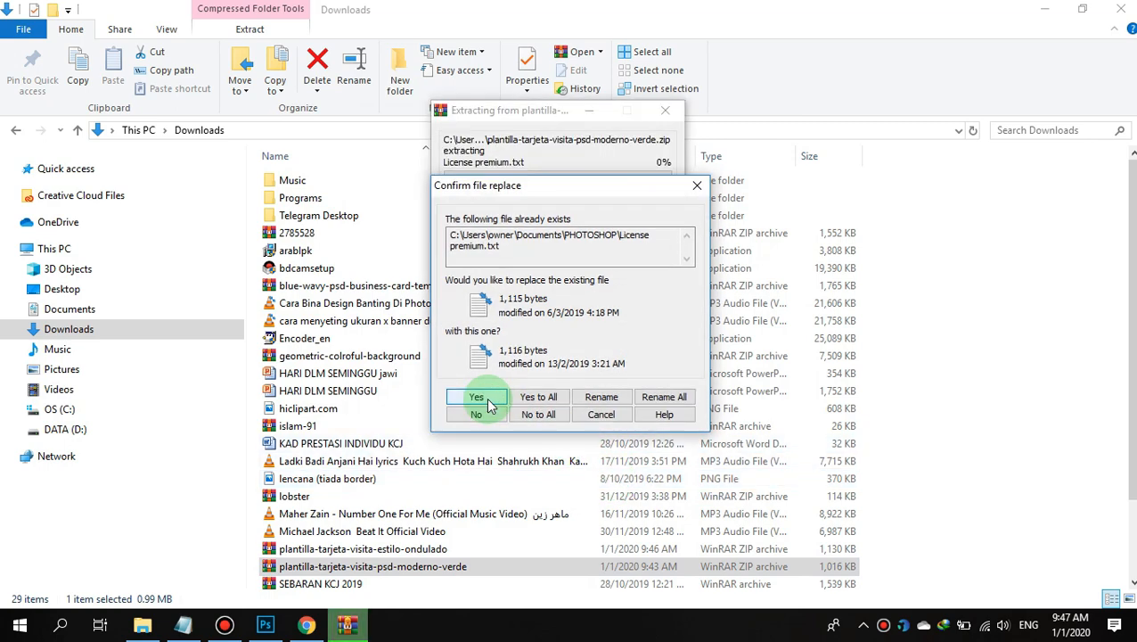
click(487, 403)
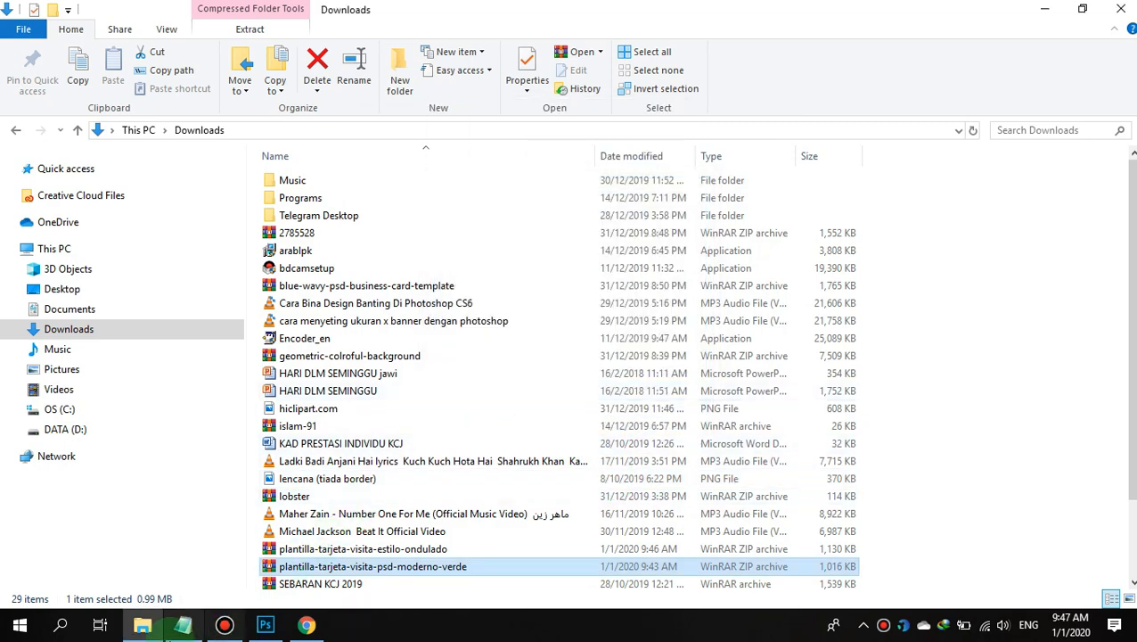
click(132, 627)
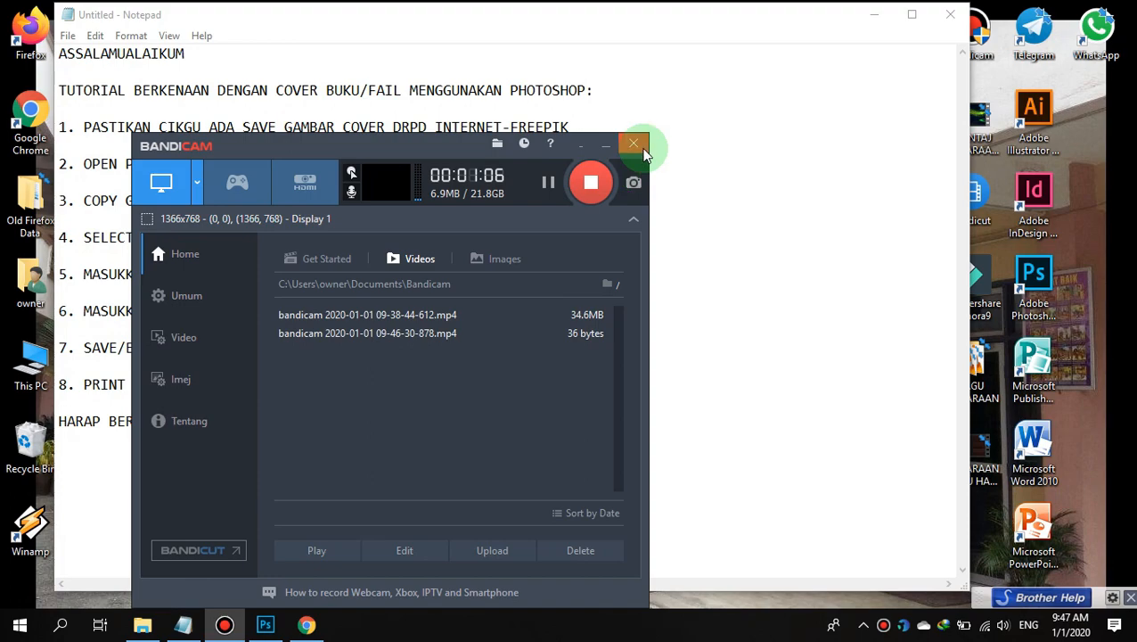
click(608, 152)
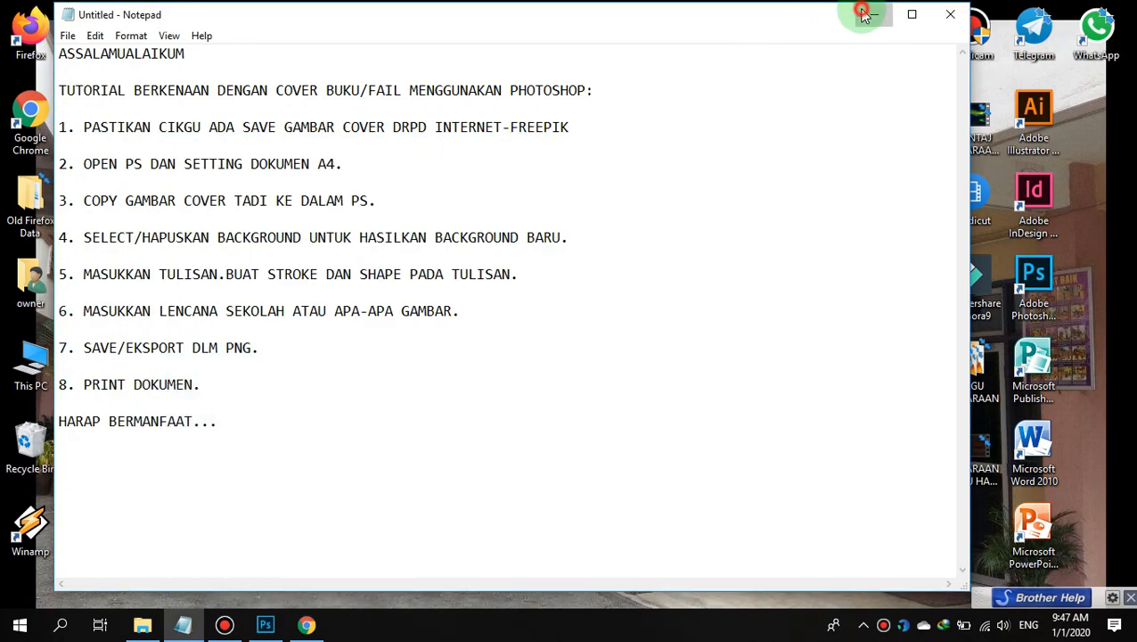
click(869, 11)
- Open the 815 PSD file from the PHOTOSHOP folder in Documents in Photoshop
click(142, 624)
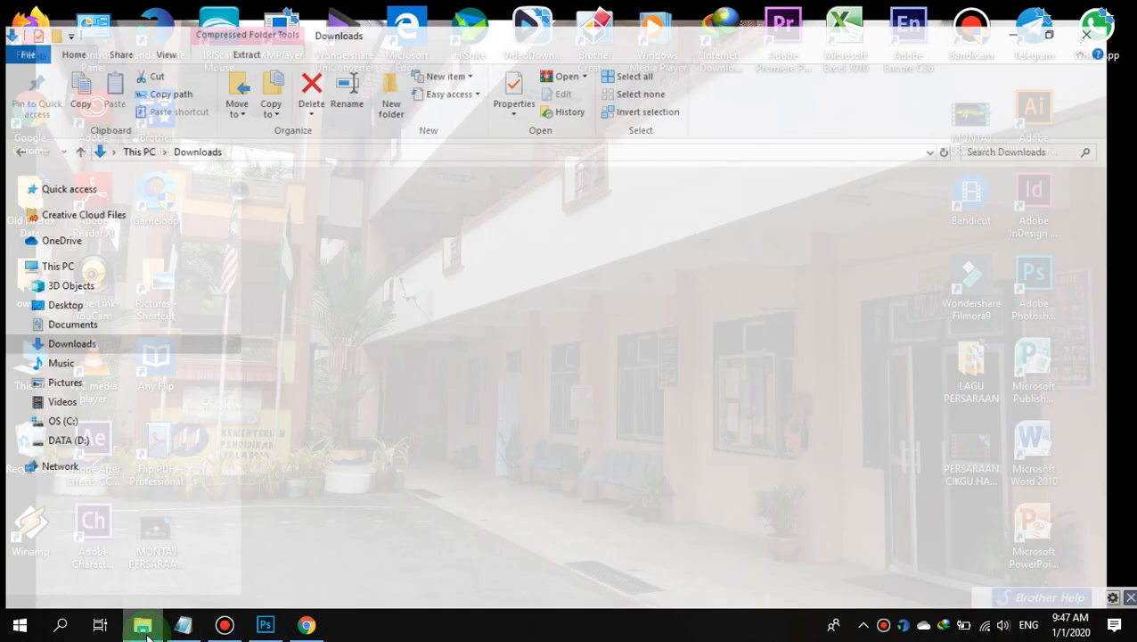
click(162, 309)
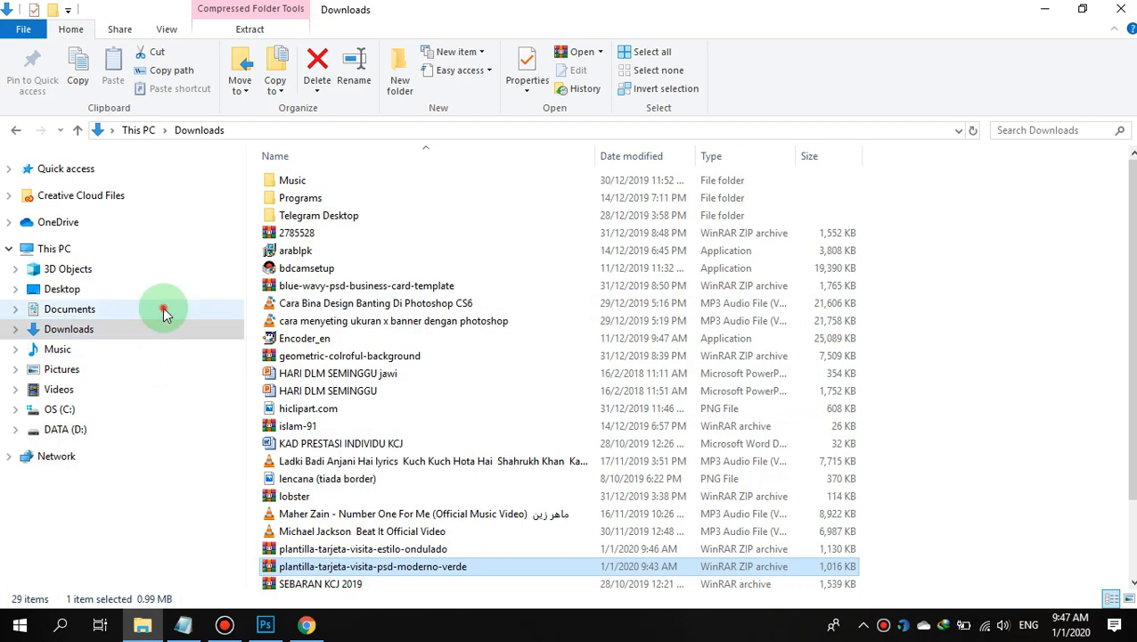
double_click(699, 210)
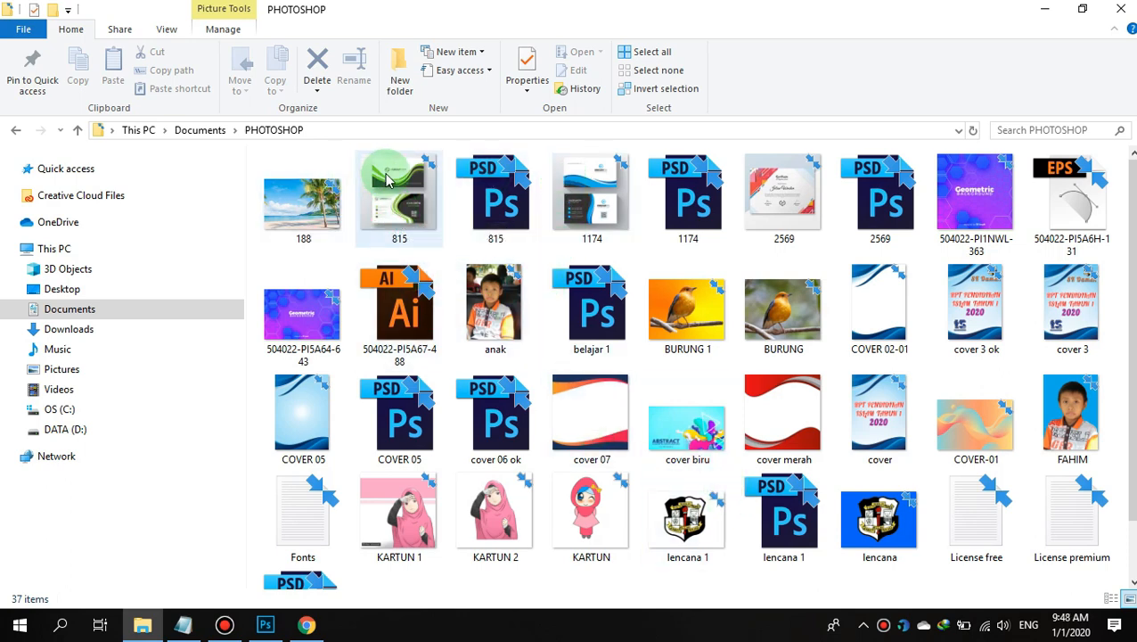
click(514, 205)
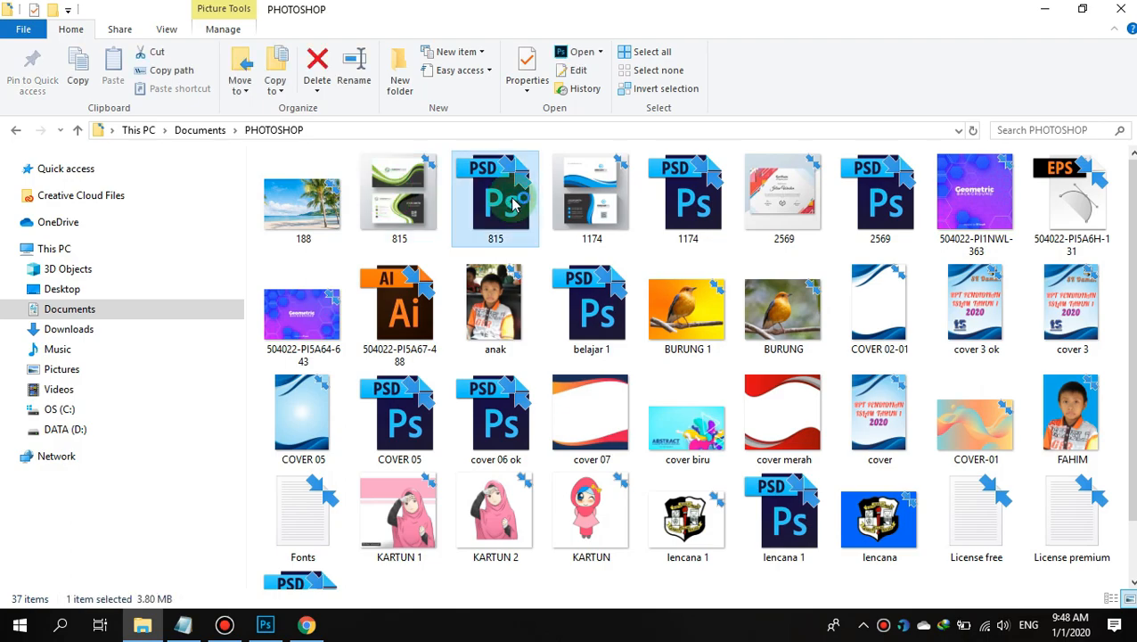
double_click(514, 205)
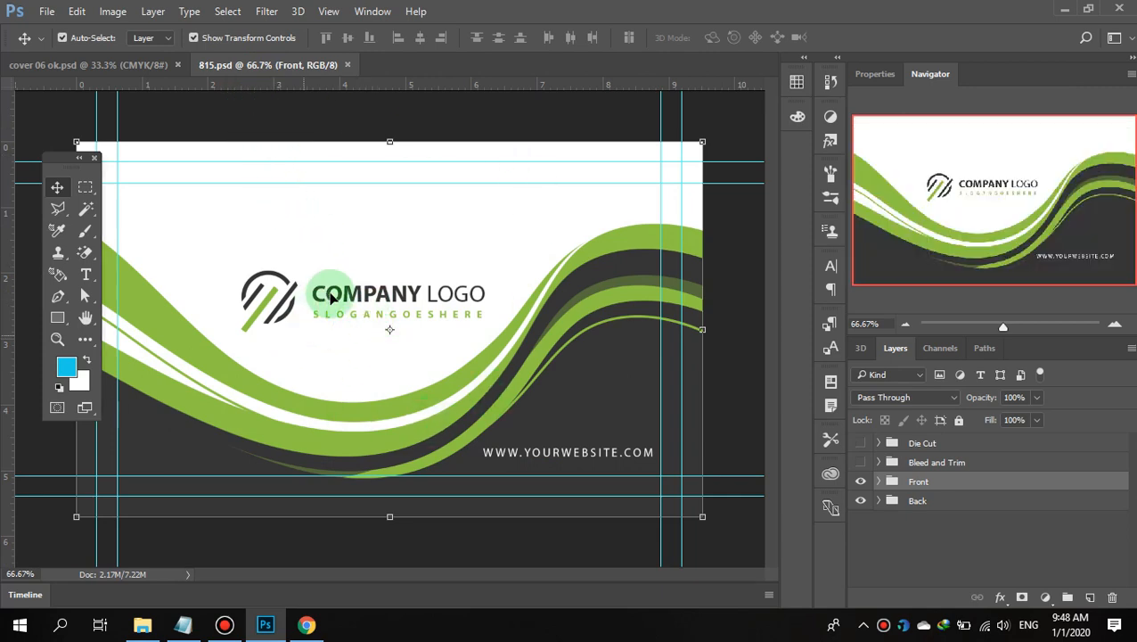
- Look over the whole 815 card design, check the cover tutorial outline in Notepad and return to Photoshop
click(365, 298)
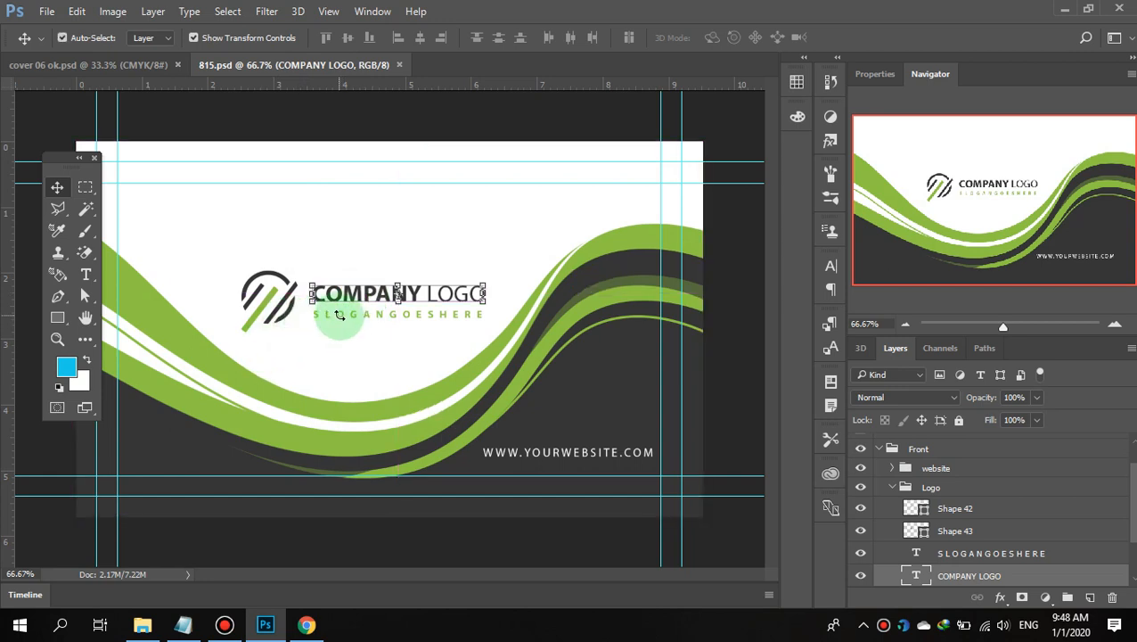
click(744, 340)
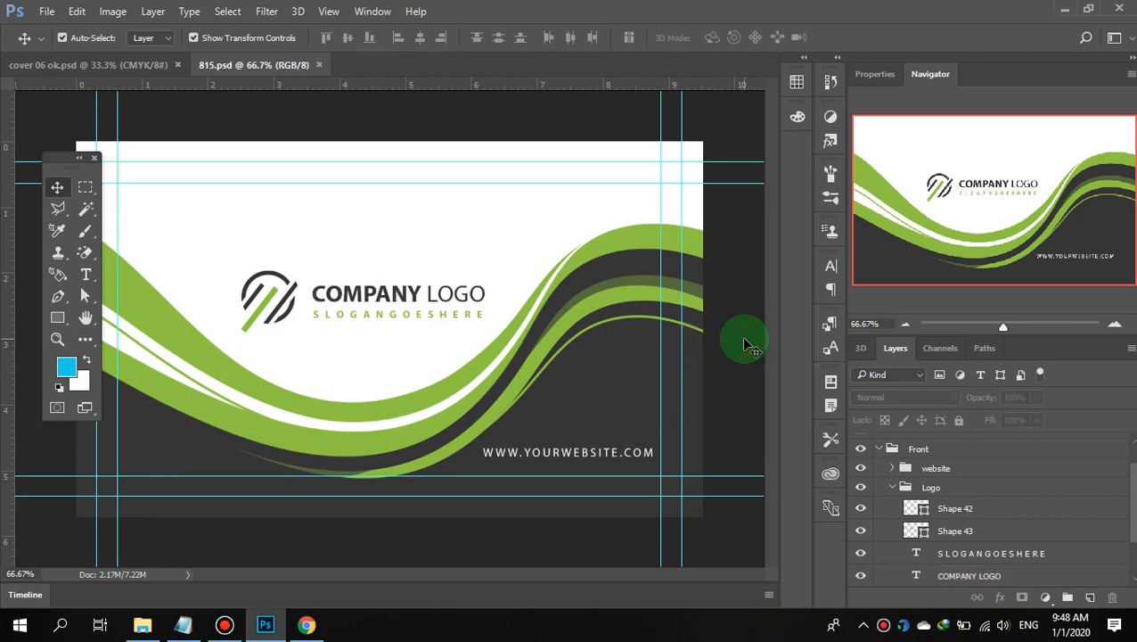
key(ctrl+minus)
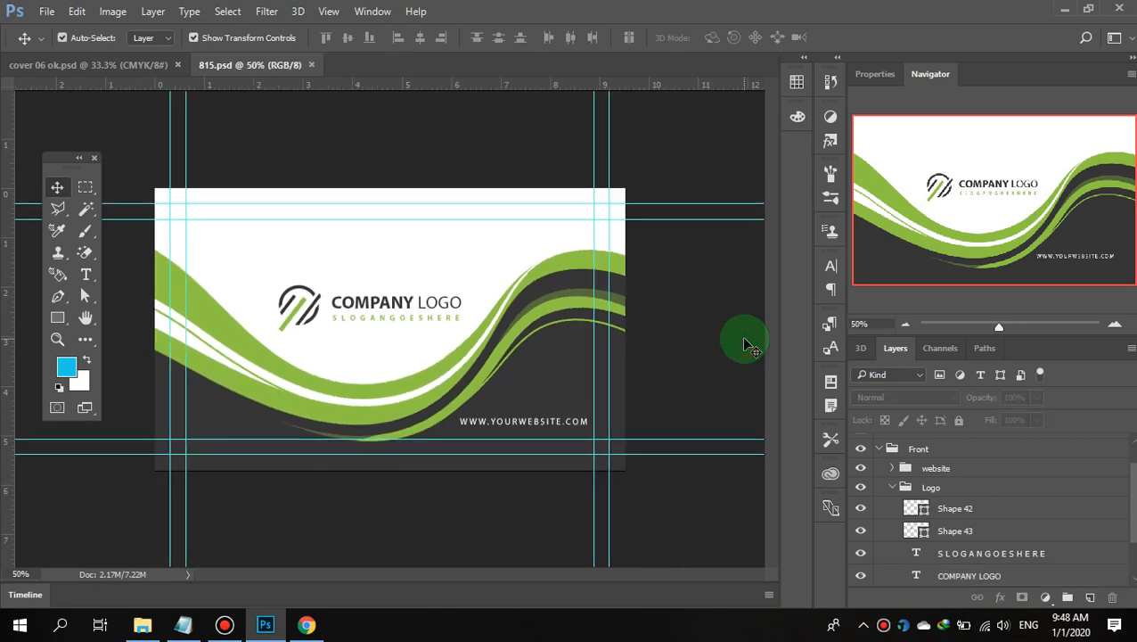
click(354, 133)
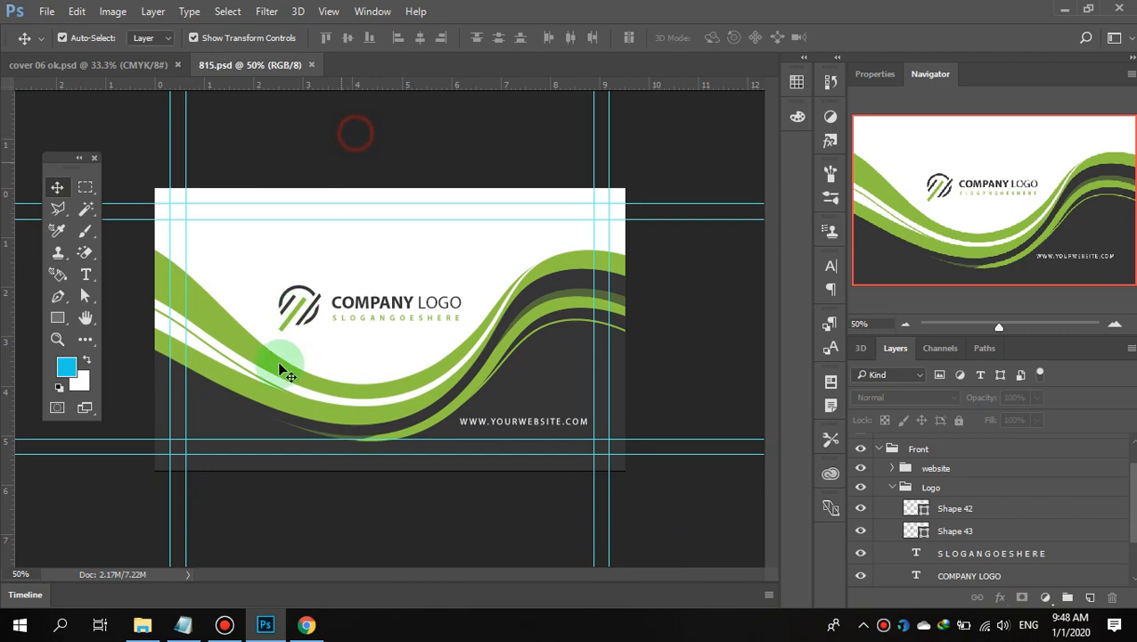
click(183, 623)
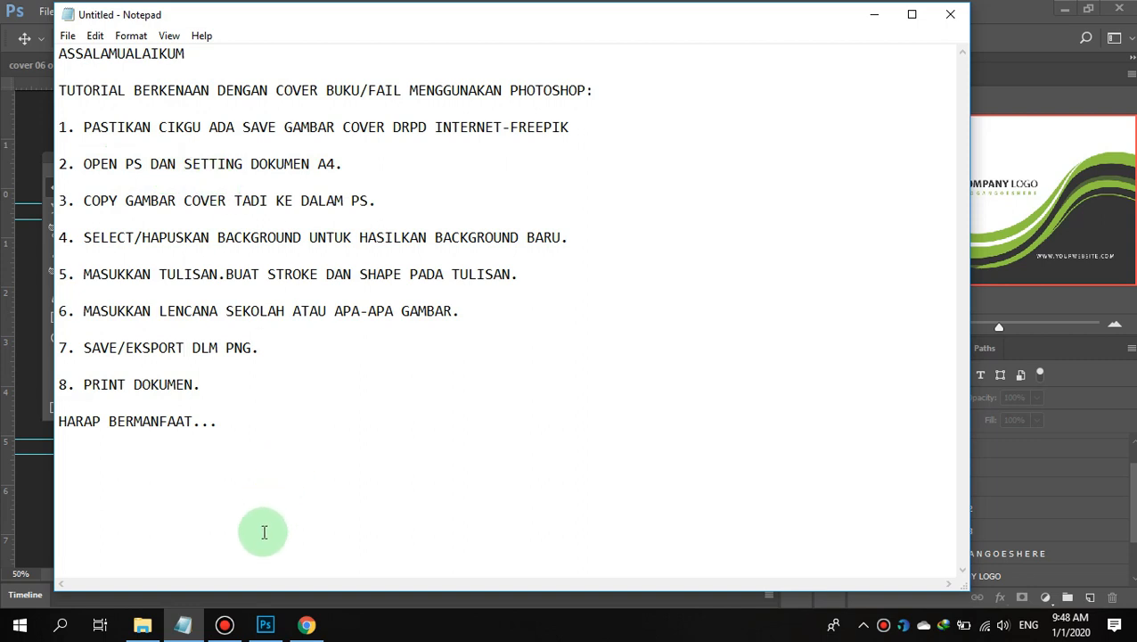
click(265, 626)
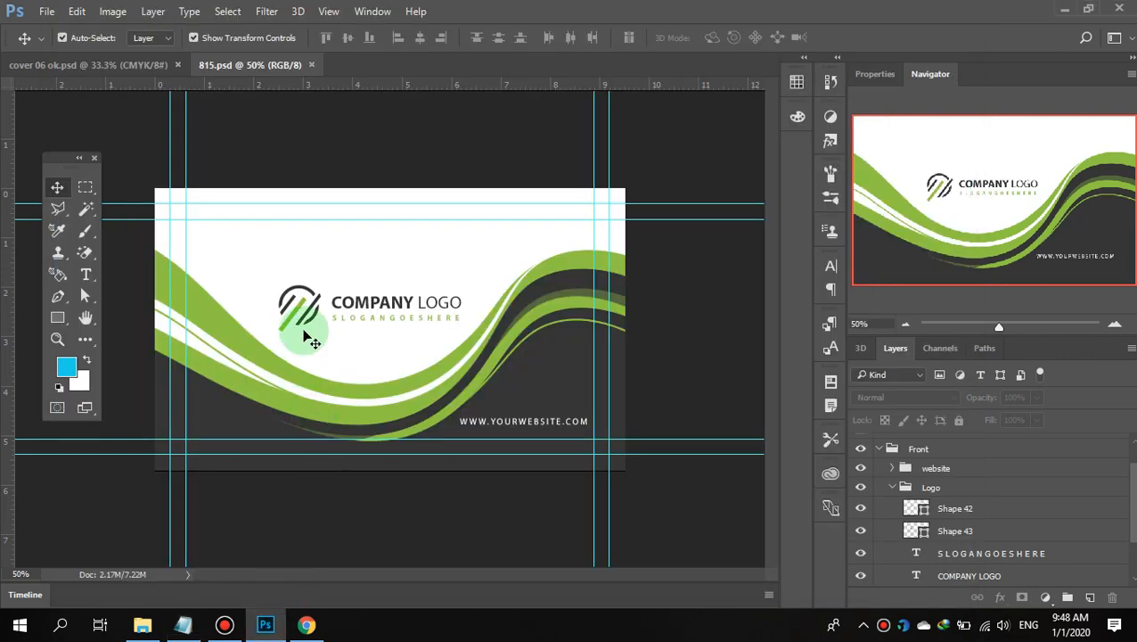
- Create a new portrait document named COVER, 21 x 29.7 centimeters at 100 pixels/inch, in CMYK Color with a white background
right_click(354, 73)
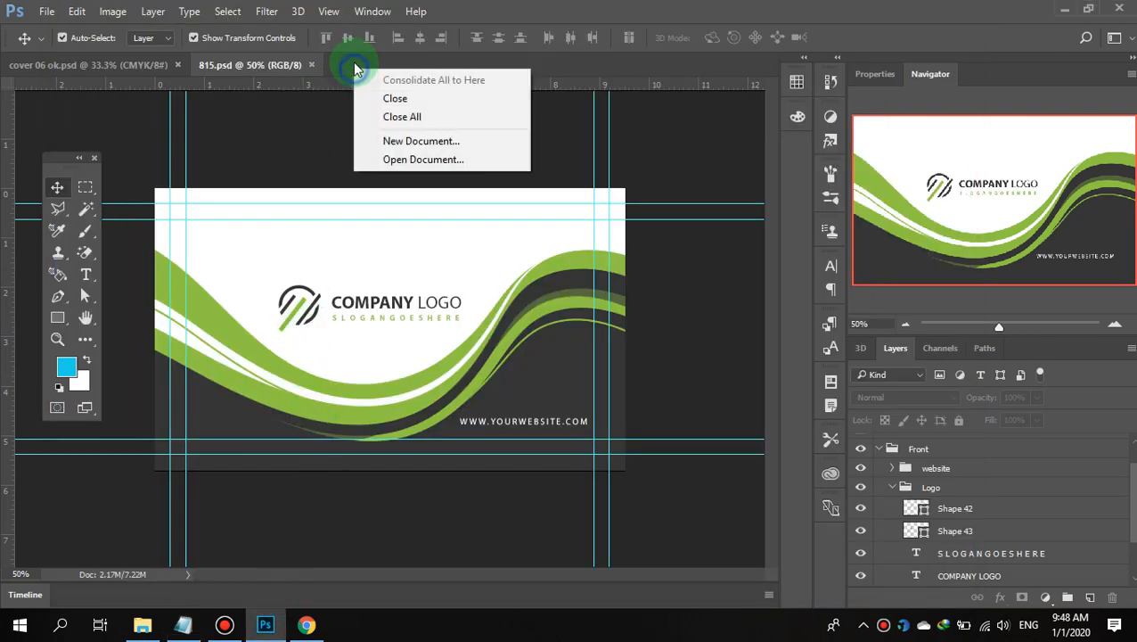
click(416, 144)
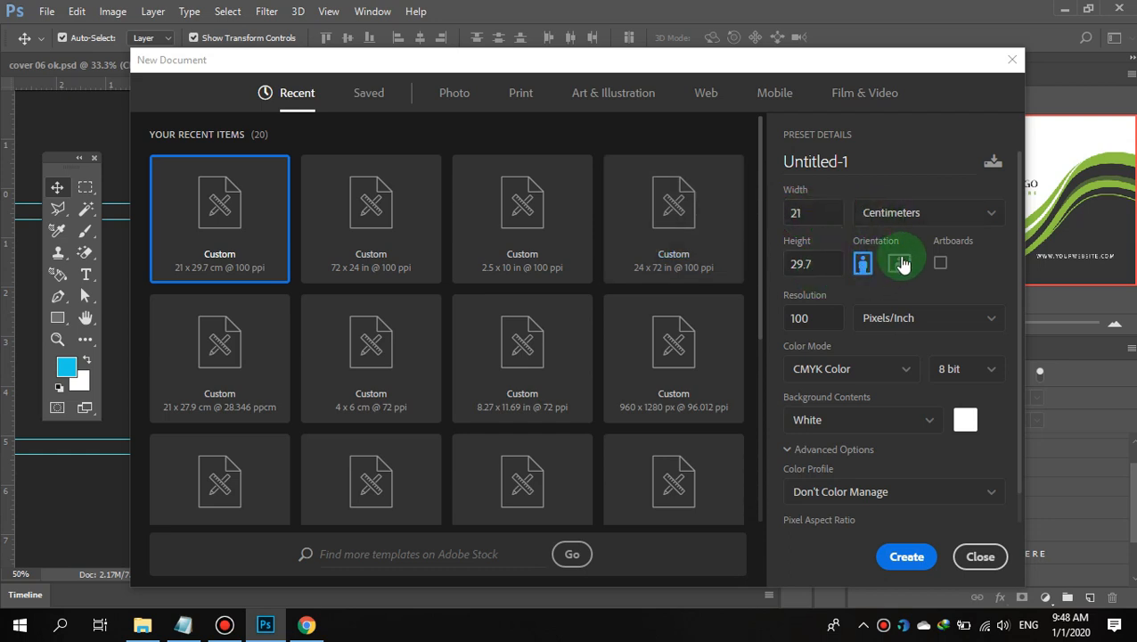
click(954, 216)
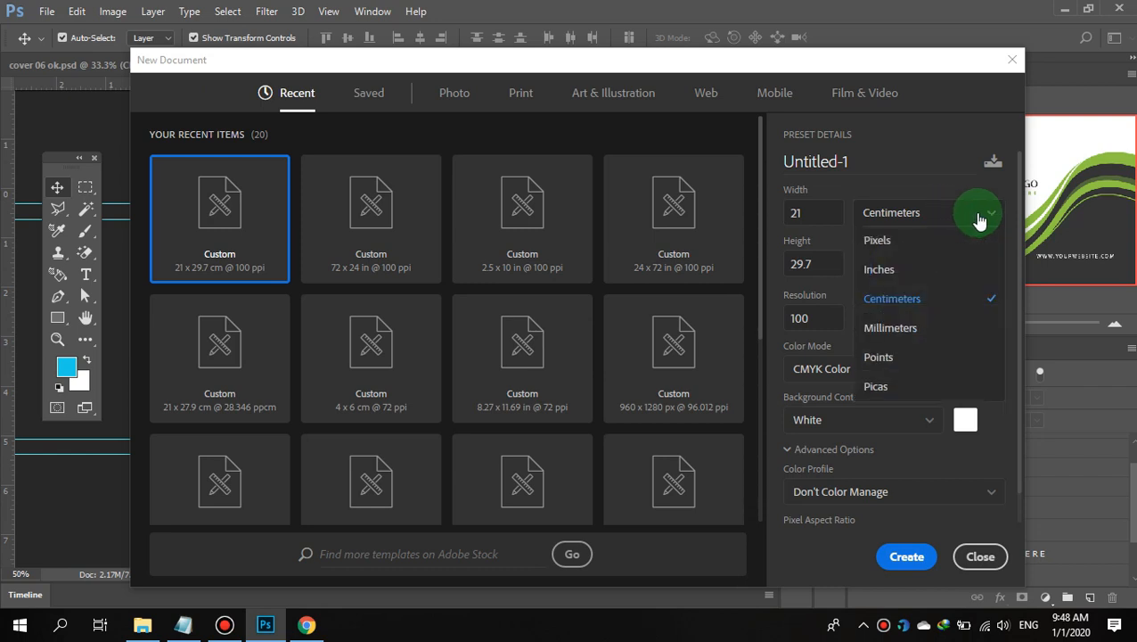
click(942, 305)
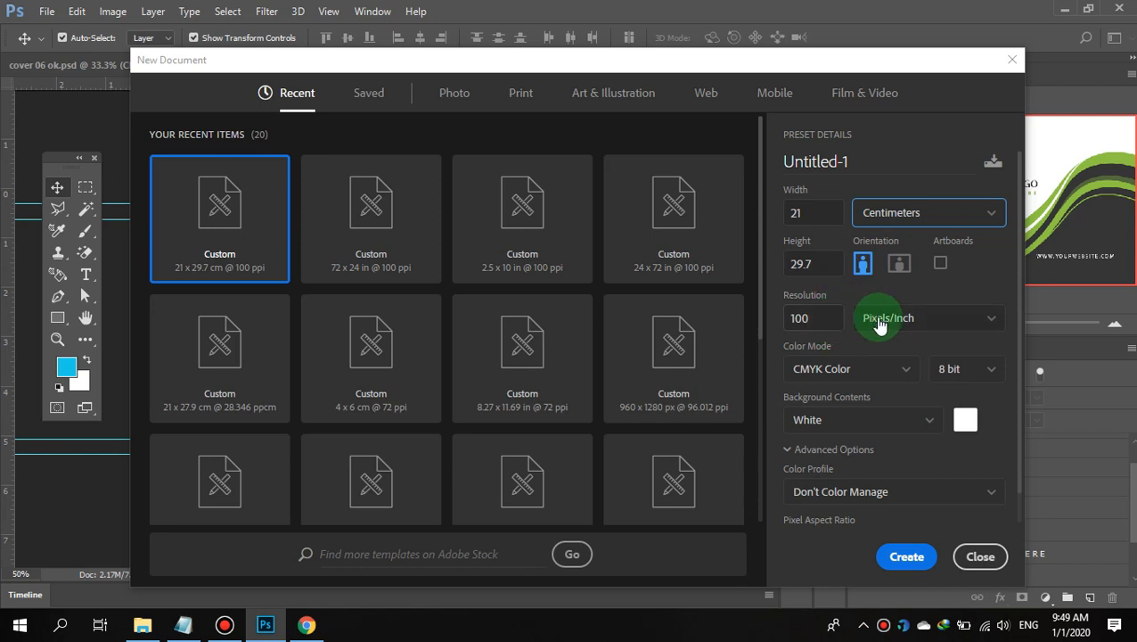
click(807, 318)
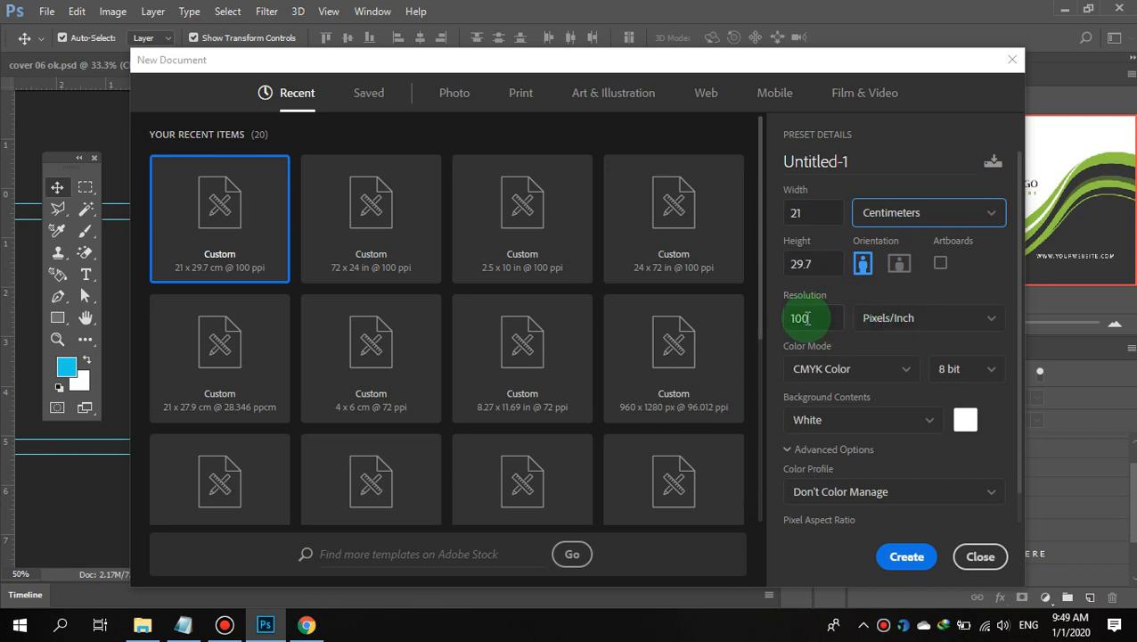
click(871, 375)
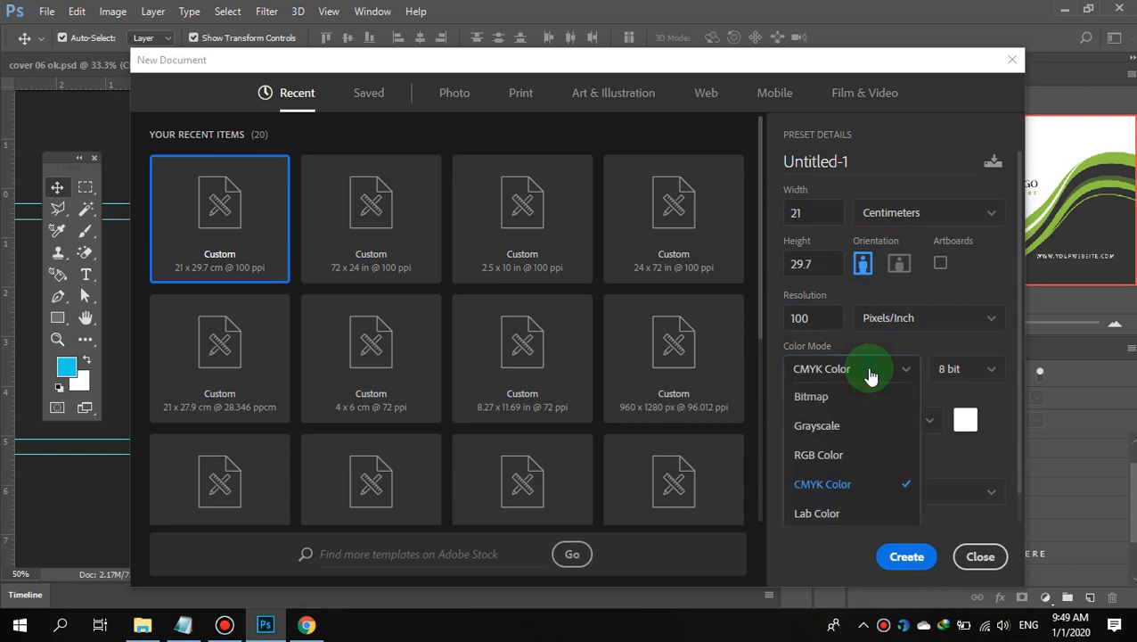
click(842, 487)
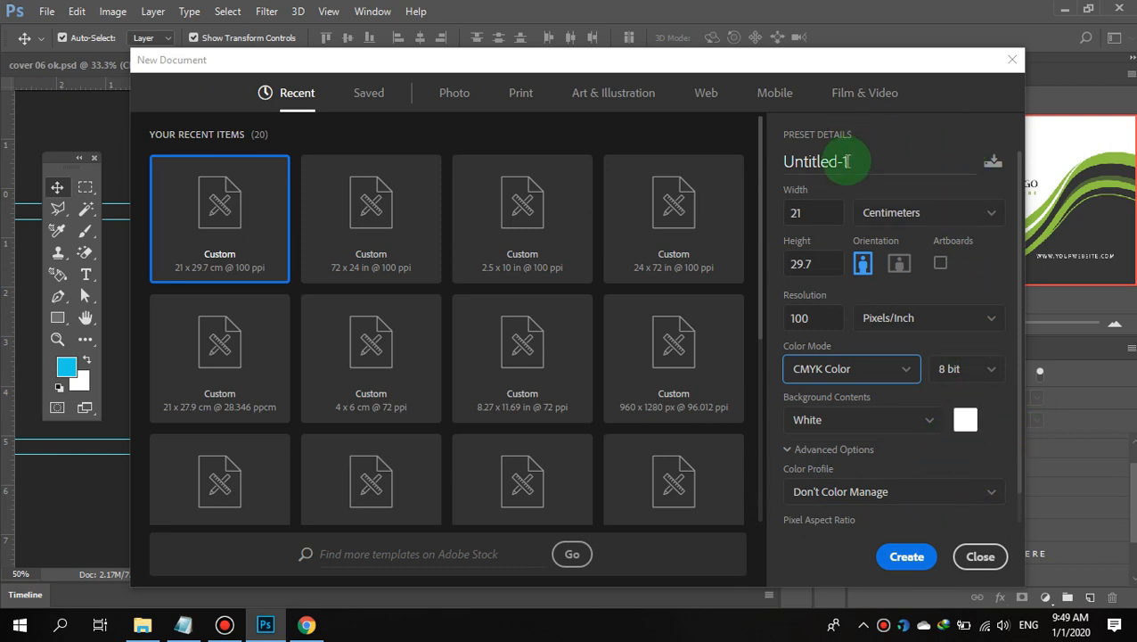
drag(851, 161, 761, 159)
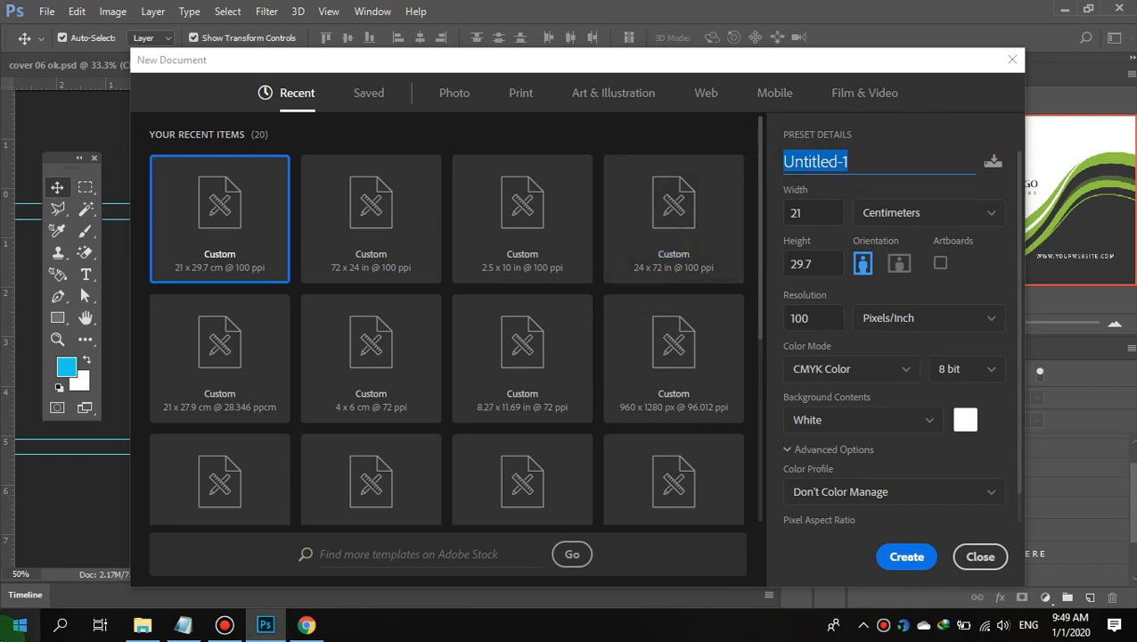
text(COVER)
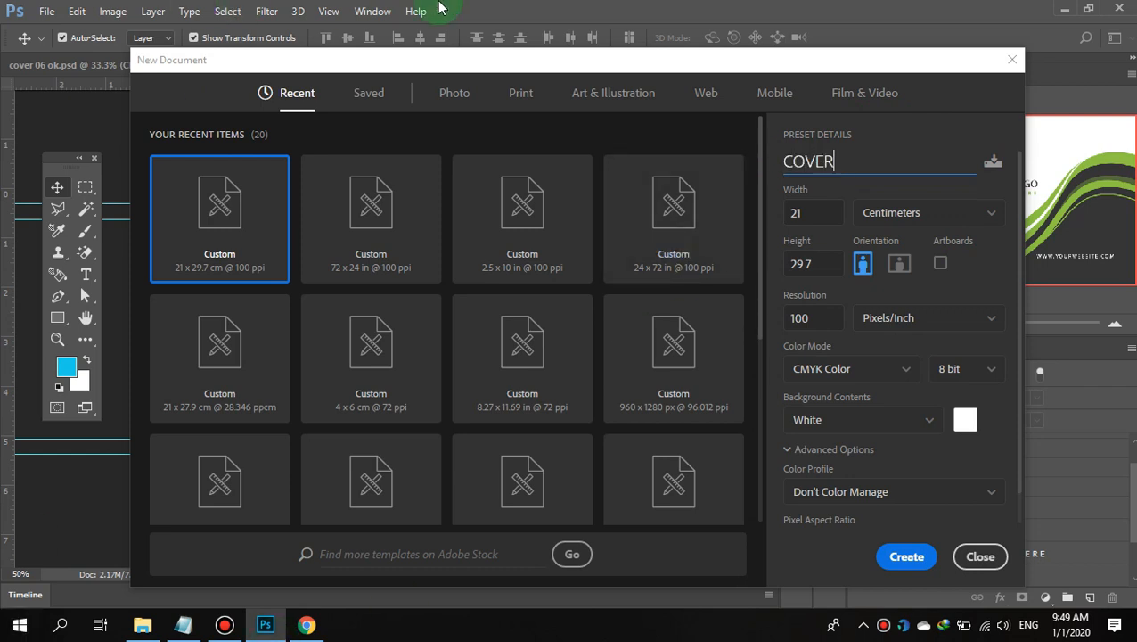
click(906, 557)
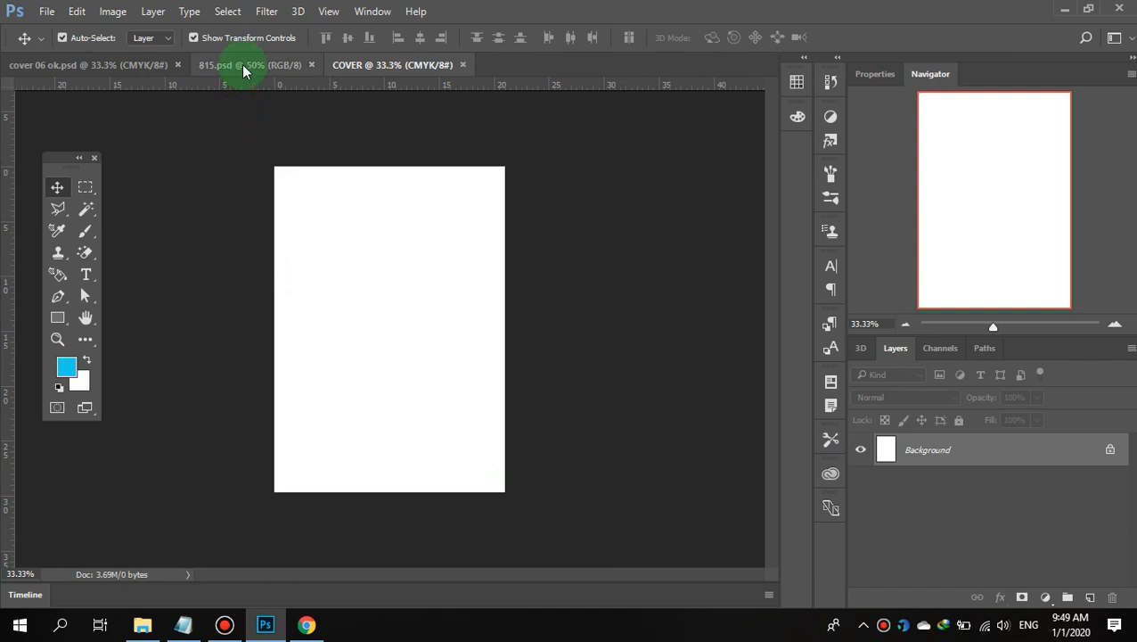
- Look through the 815, cover 07, cover merah and COVER 02-01 images in File Explorer's PHOTOSHOP folder, and return to Photoshop
click(241, 66)
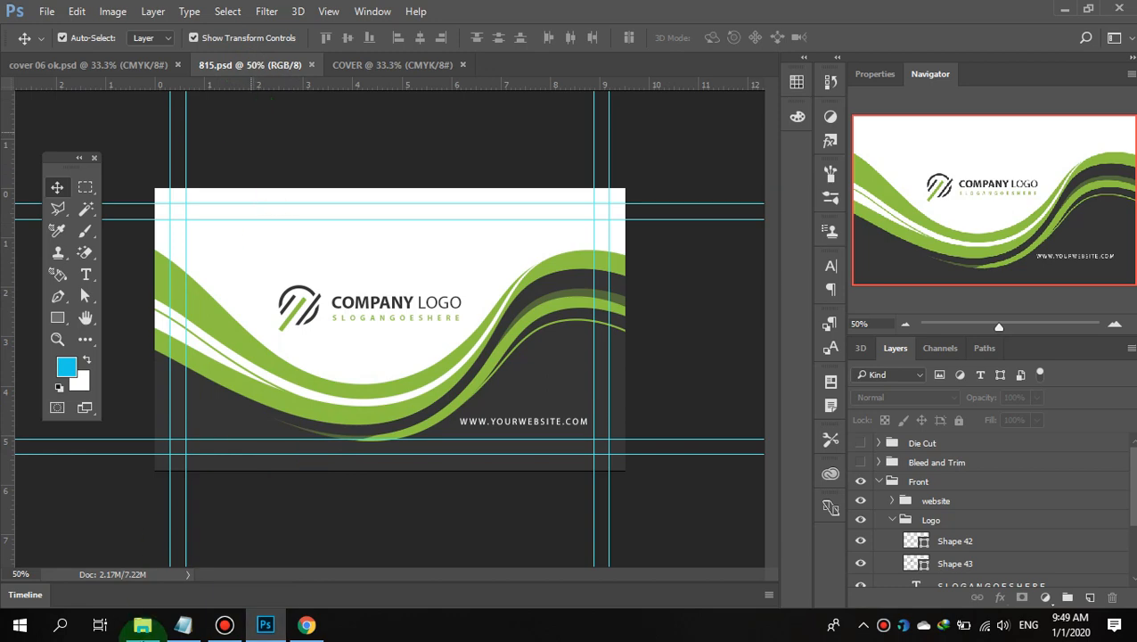
click(141, 626)
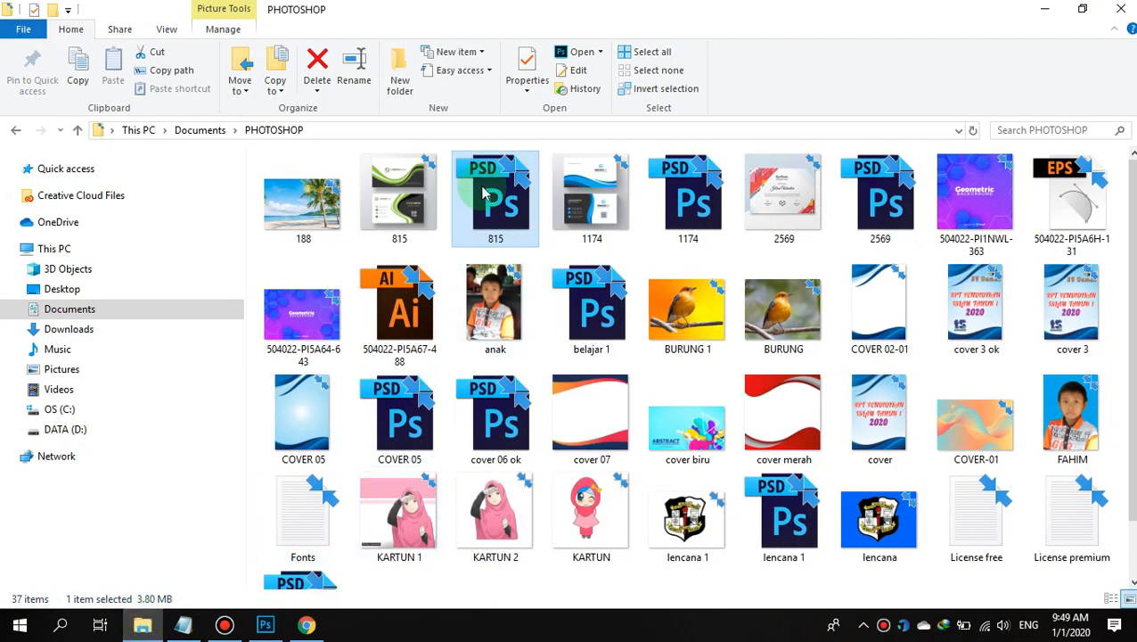
click(416, 208)
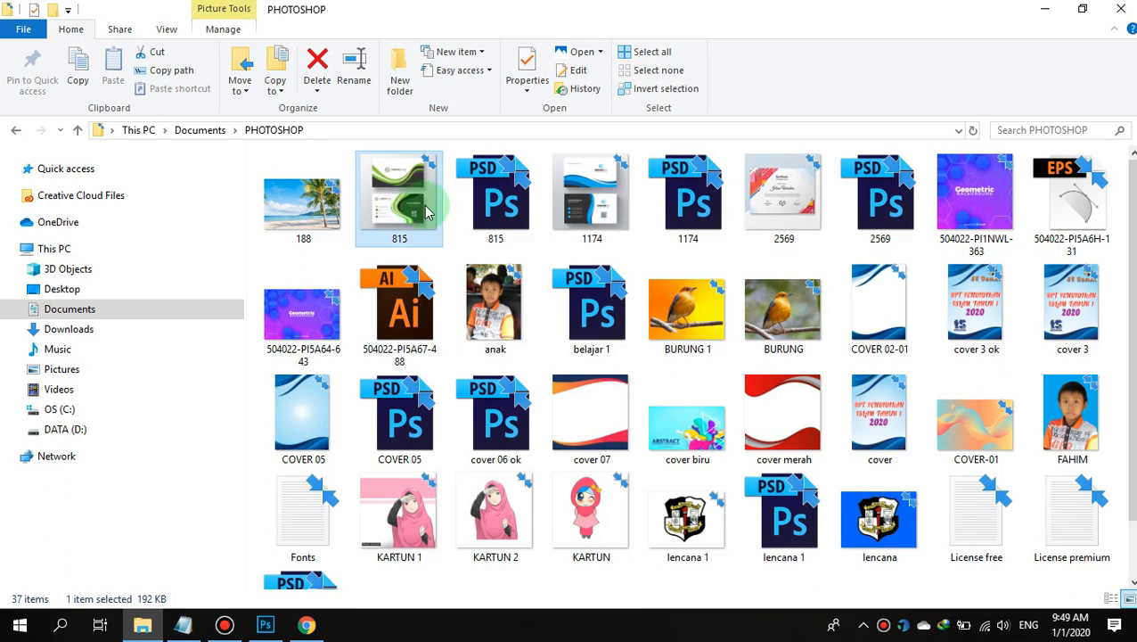
click(590, 429)
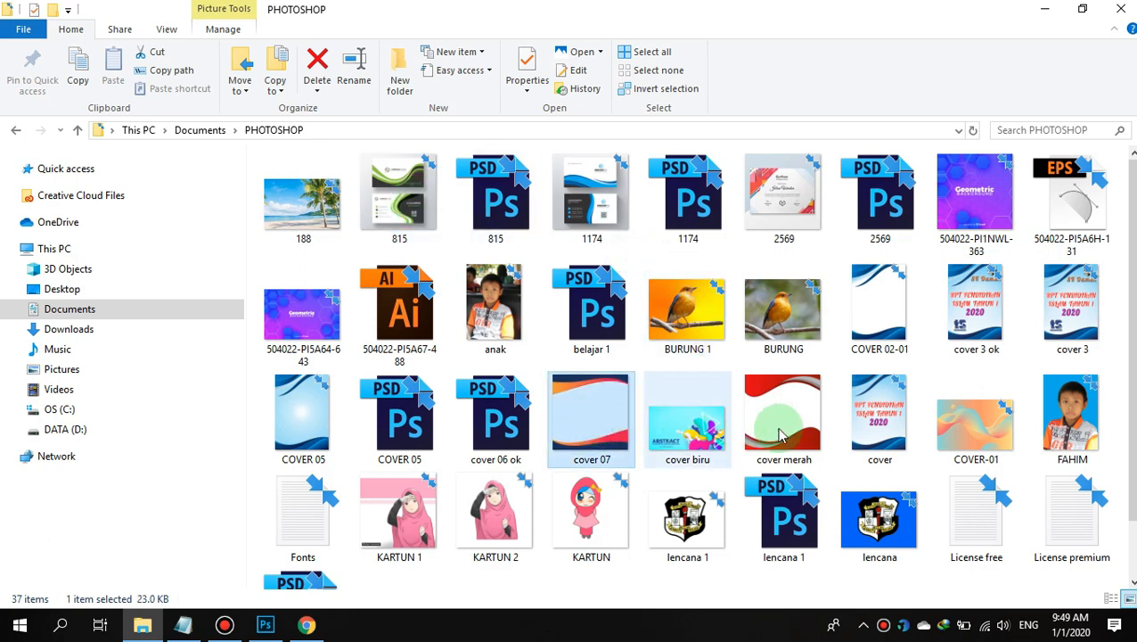
click(803, 422)
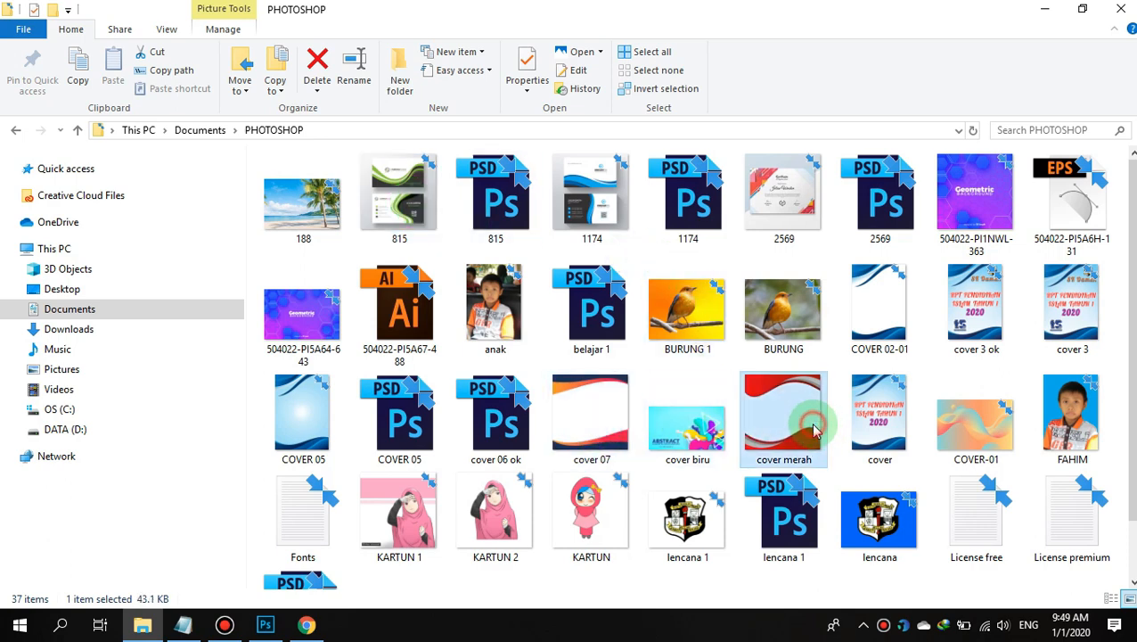
click(871, 301)
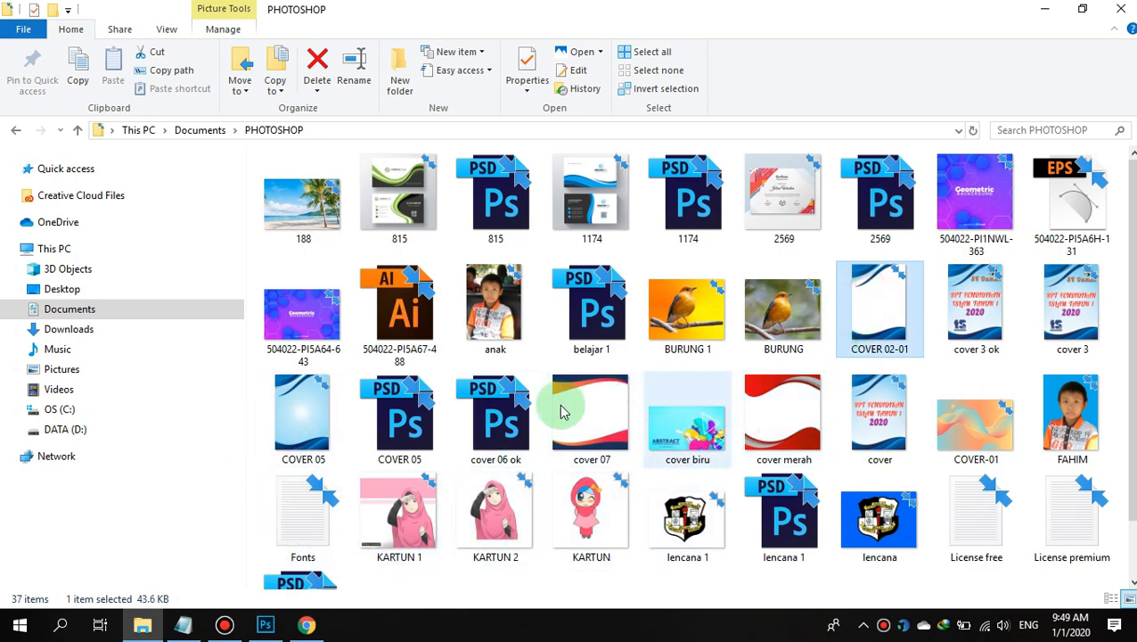
click(879, 301)
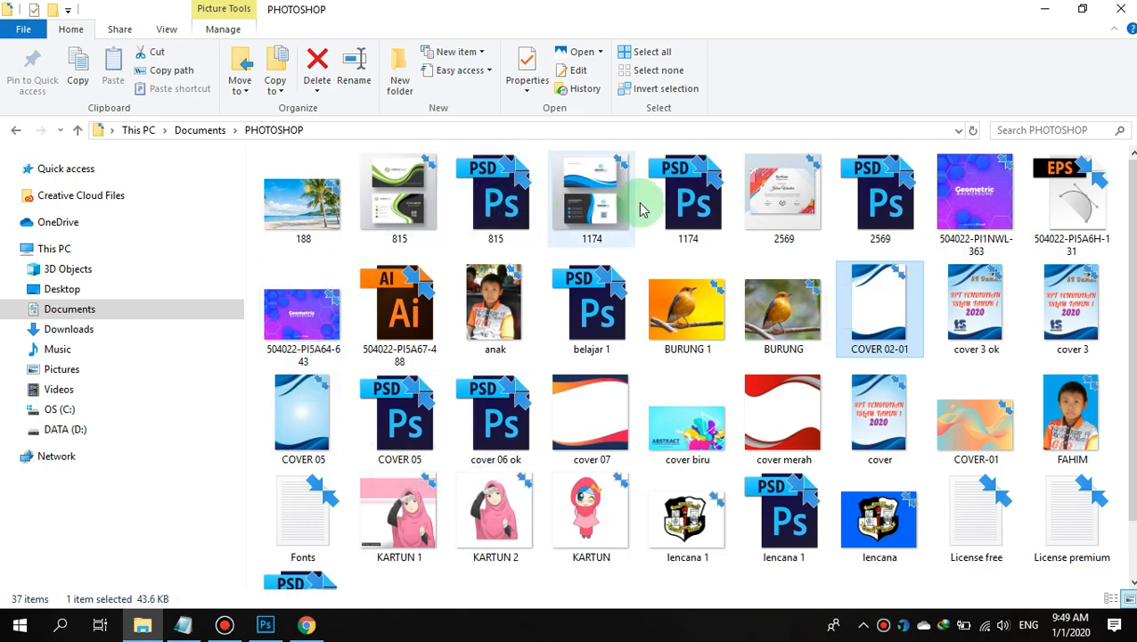
click(265, 626)
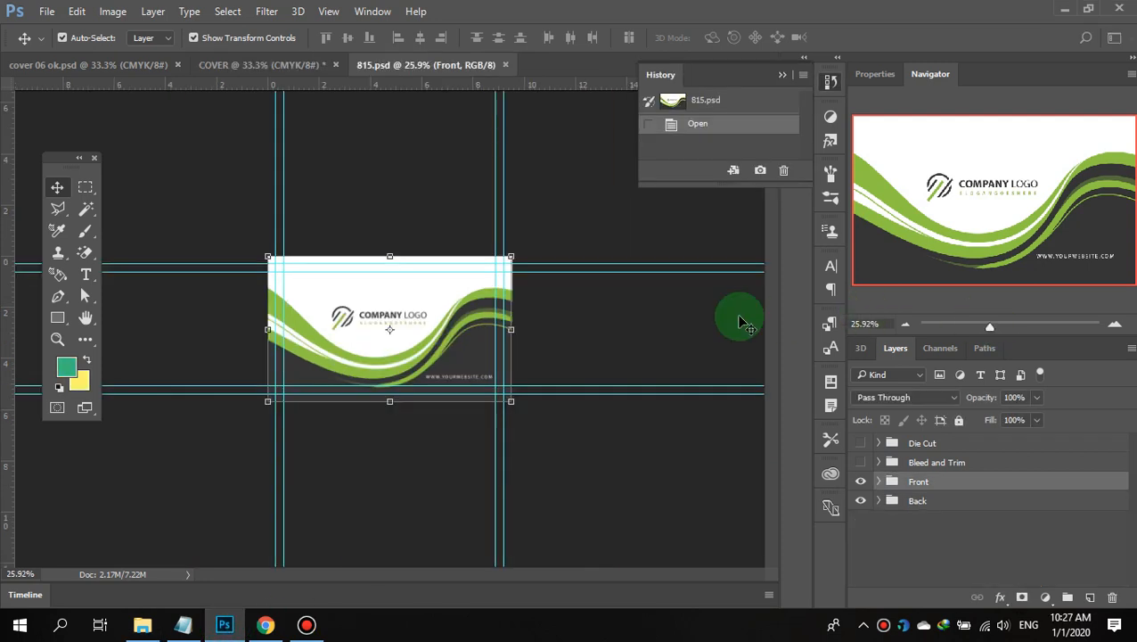
- Delete the COMPANY LOGO text, the slogan text and both logo shapes from the front of the 815 card
click(606, 344)
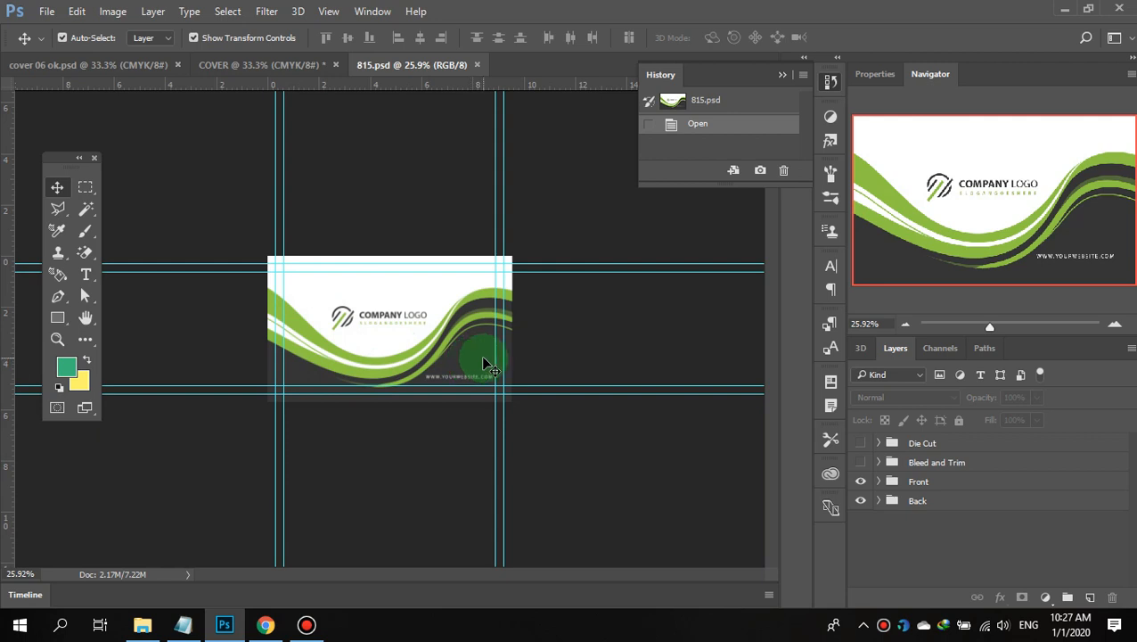
click(392, 316)
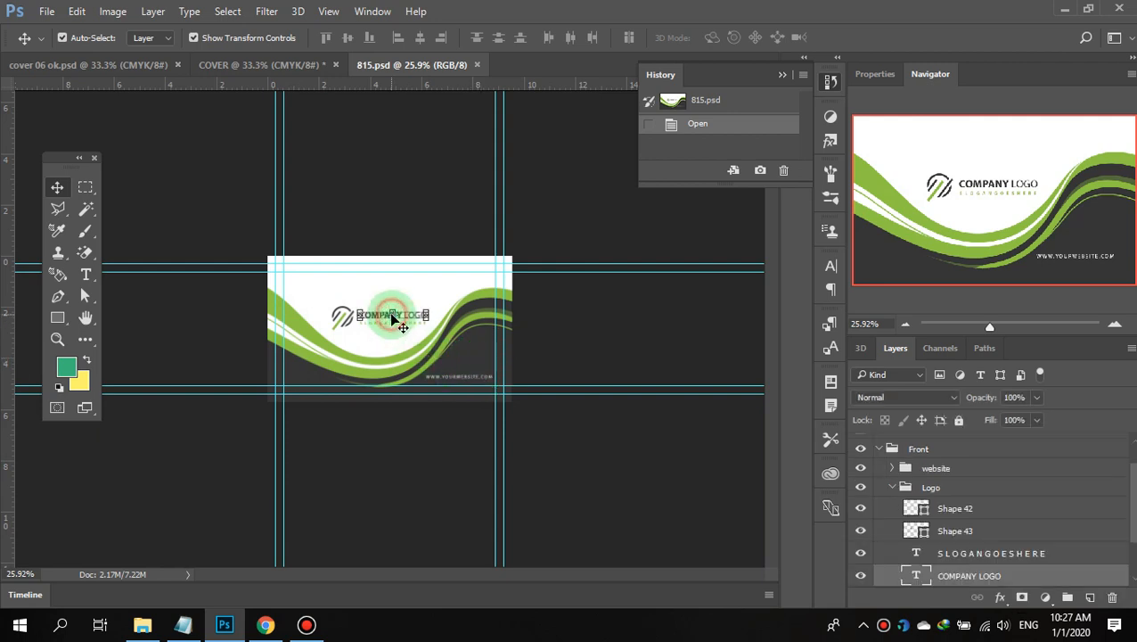
key(Delete)
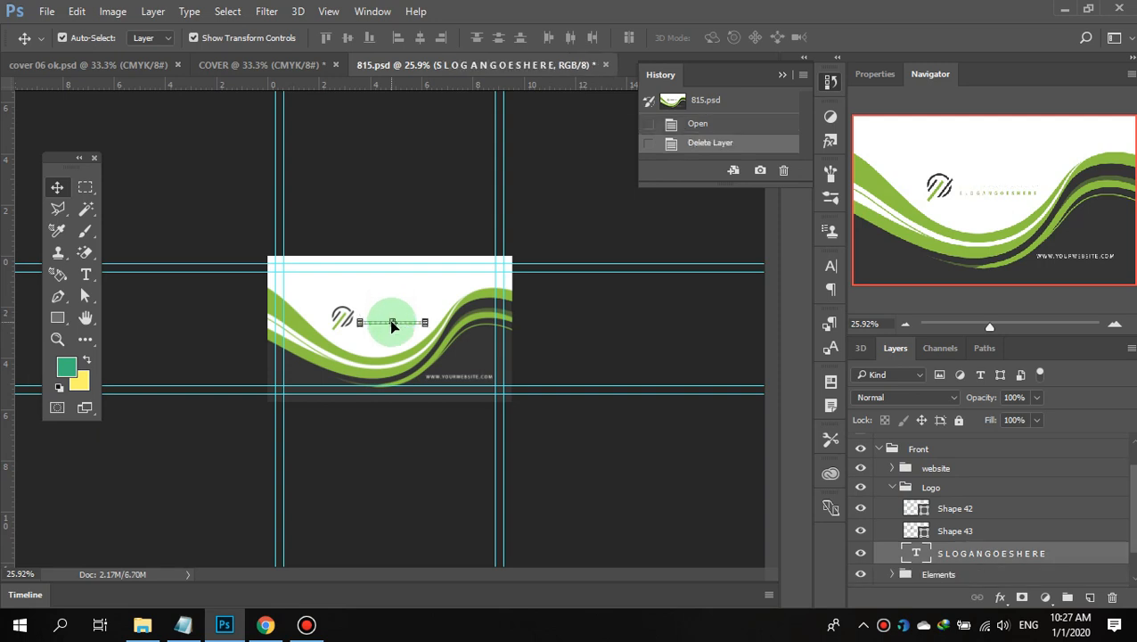
key(Delete)
key(Delete)
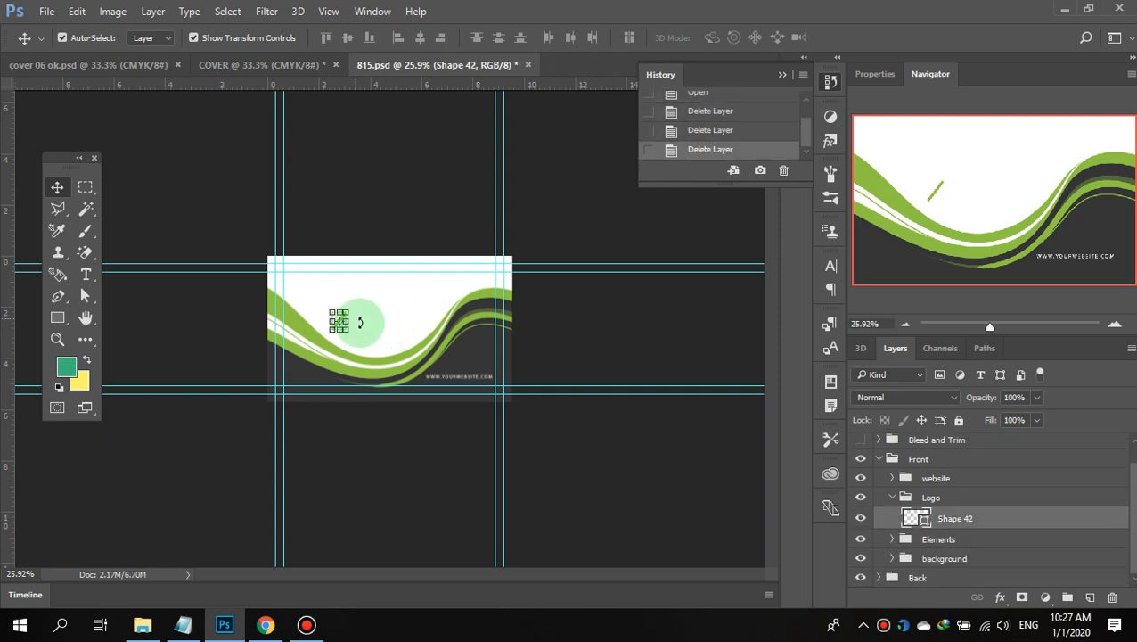
key(Delete)
- Delete the website address text from the dark area of the 815 card front
click(459, 381)
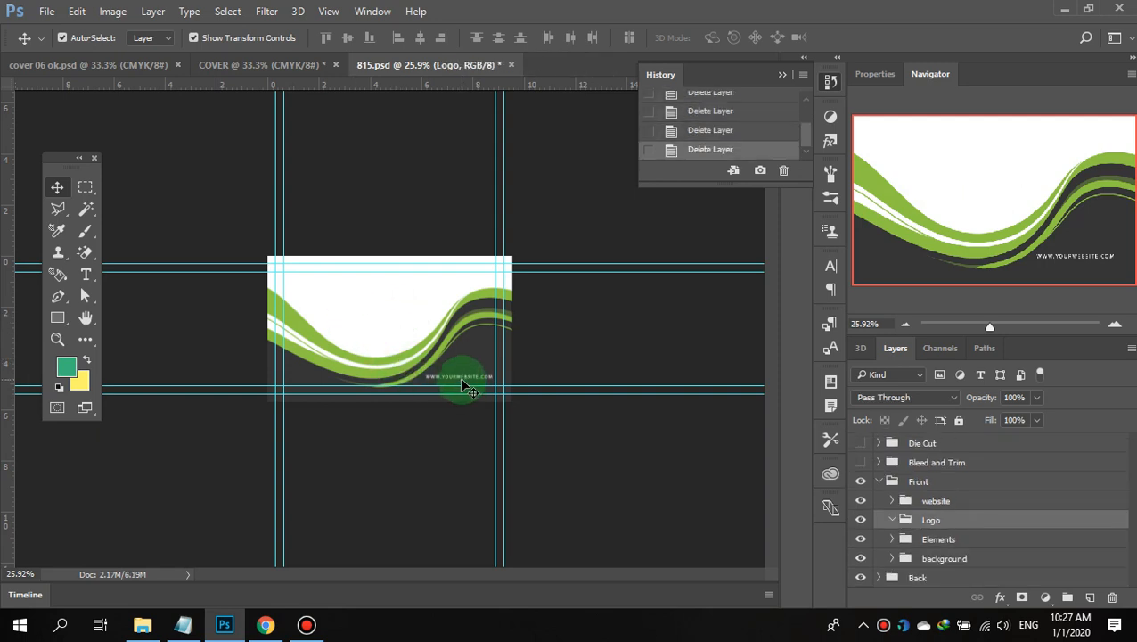
click(461, 383)
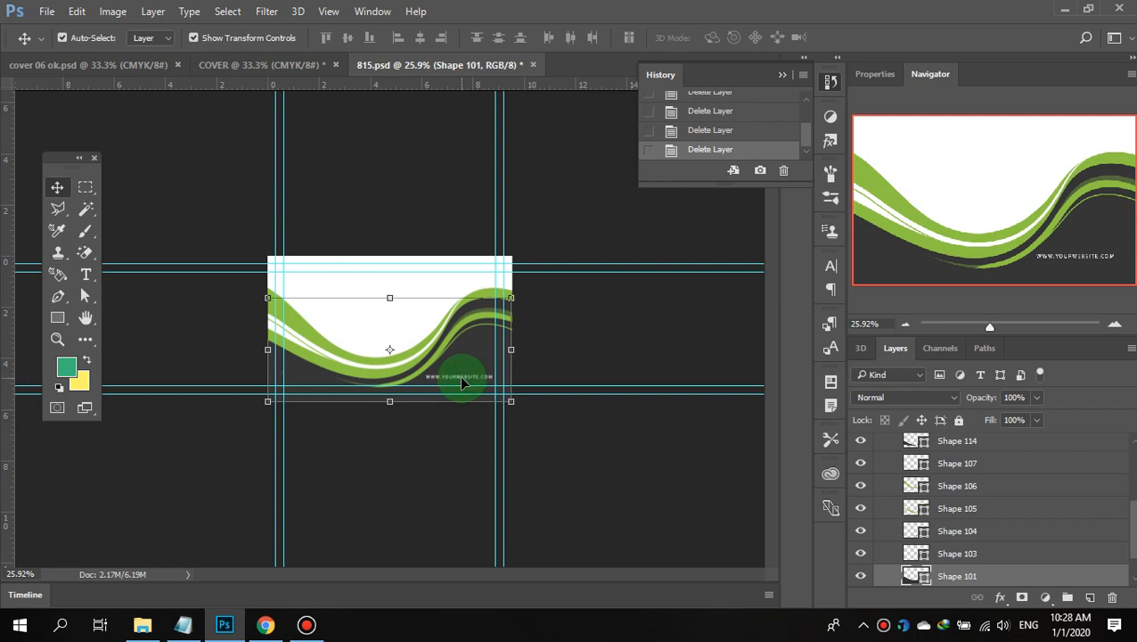
click(461, 381)
key(Delete)
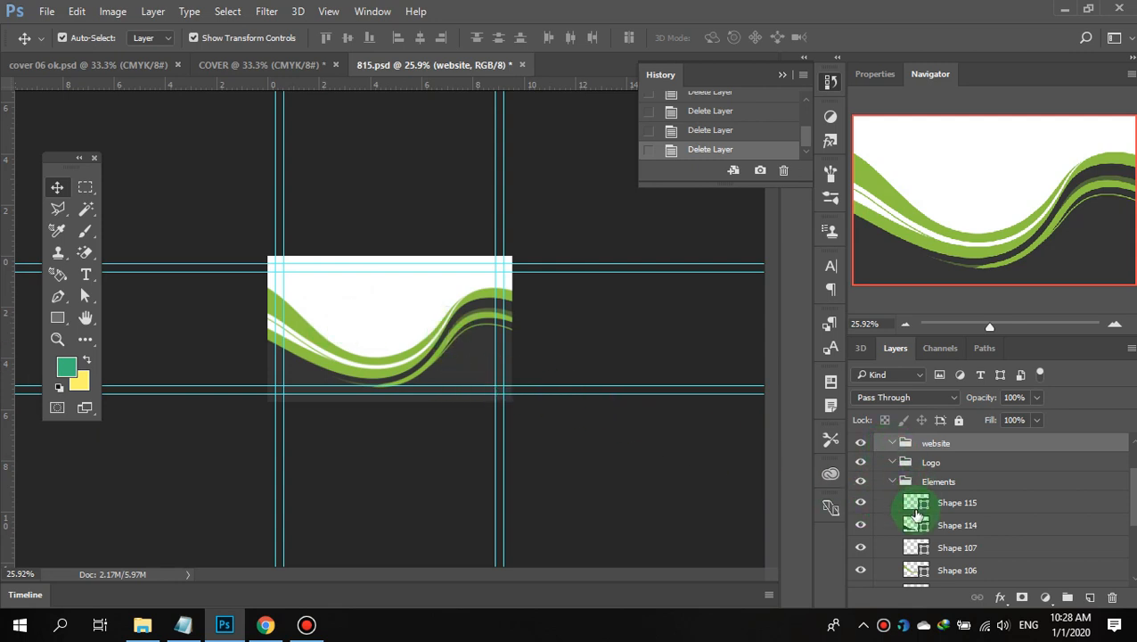
- Select the wave layers Shape 101, 103, 104, 105 and 106 one by one to examine which part each covers
click(450, 367)
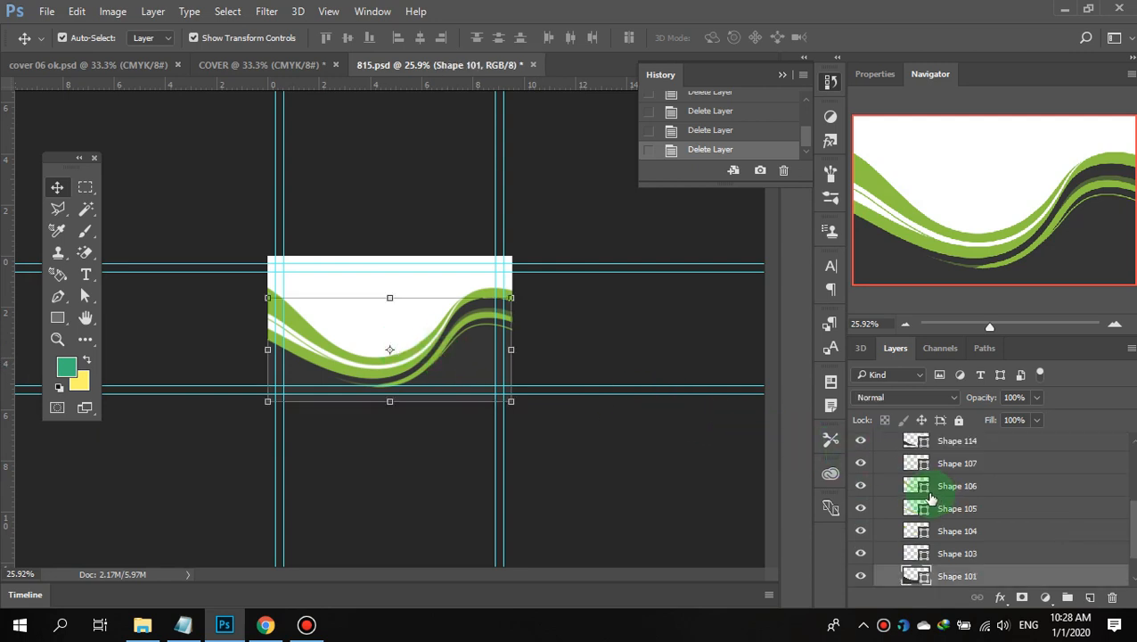
scroll(929, 499, up, 1)
scroll(929, 499, down, 2)
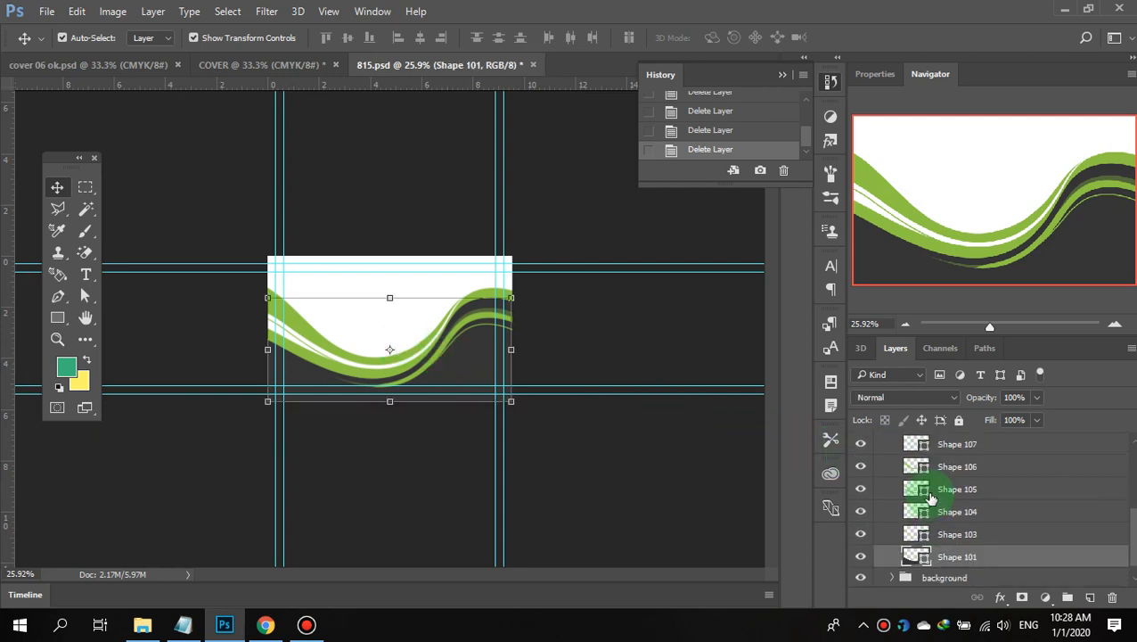
click(927, 532)
click(931, 514)
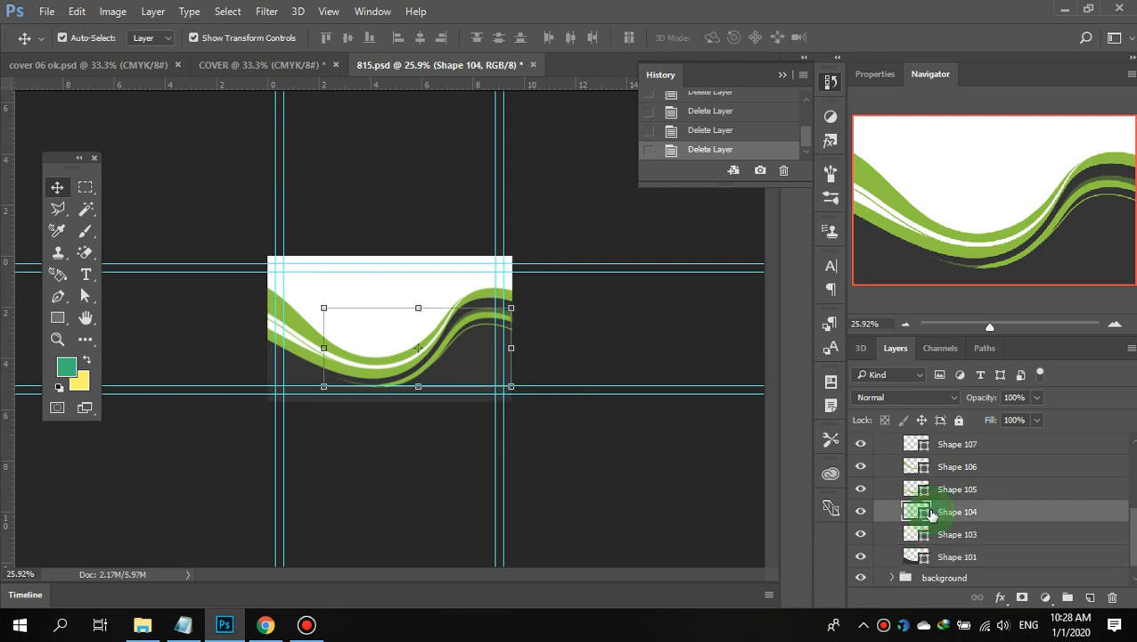
click(931, 492)
click(943, 465)
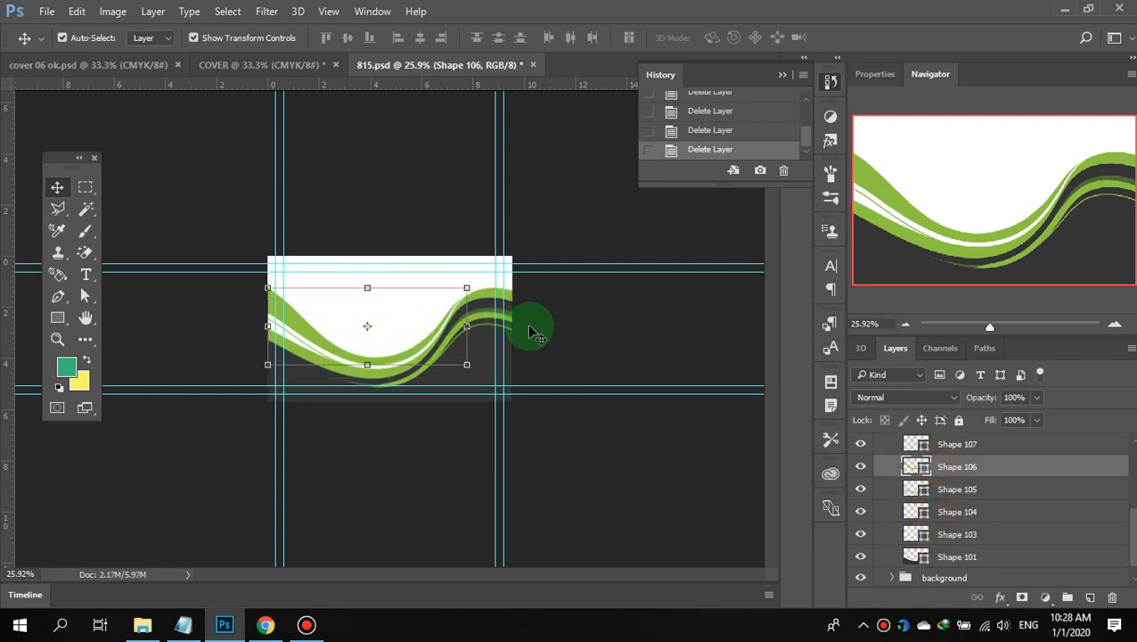
- Select the Shape 107, Shape 114 and Shape 115 layers one by one to examine which part of the wave each covers
click(951, 451)
scroll(951, 452, up, 1)
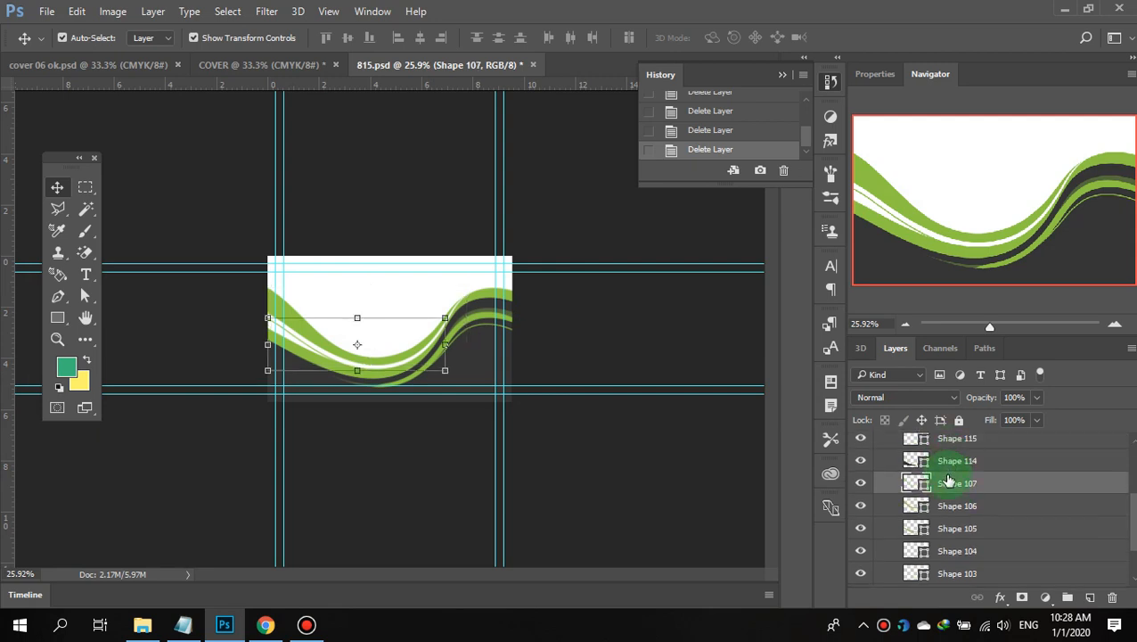
click(948, 454)
click(948, 443)
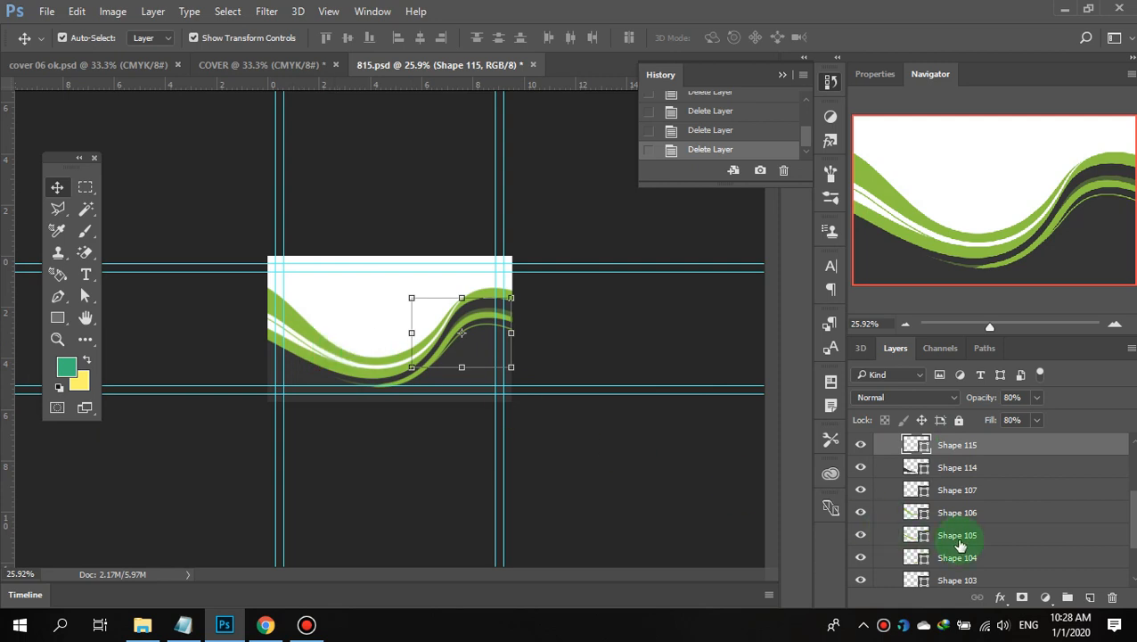
scroll(955, 532, up, 1)
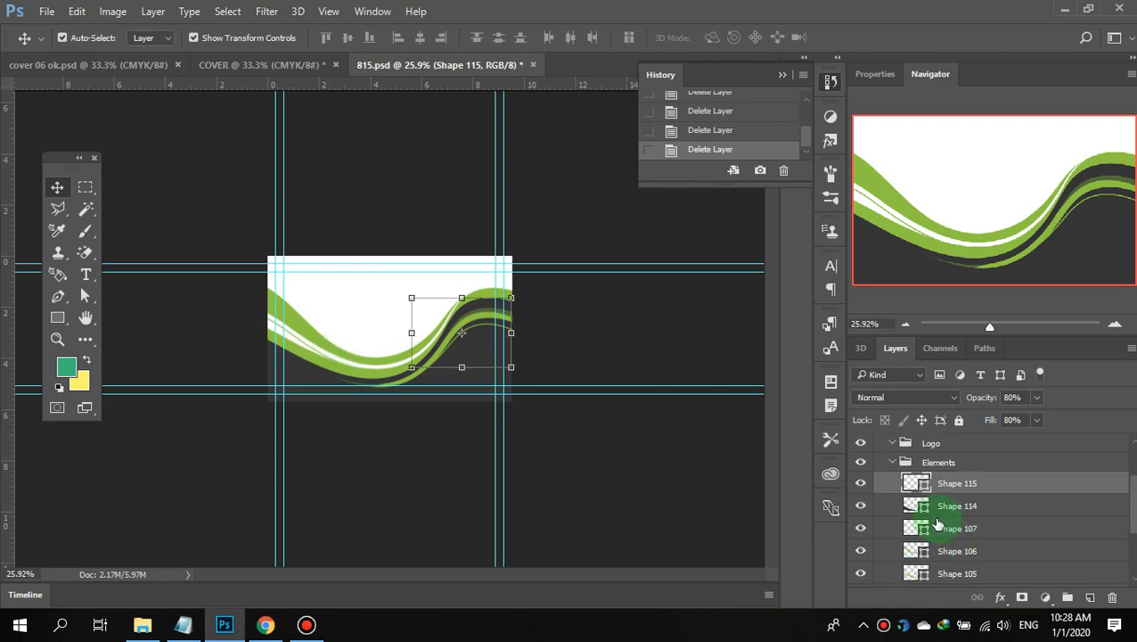
- Merge the Elements group of the 815 card front into a single layer
click(914, 465)
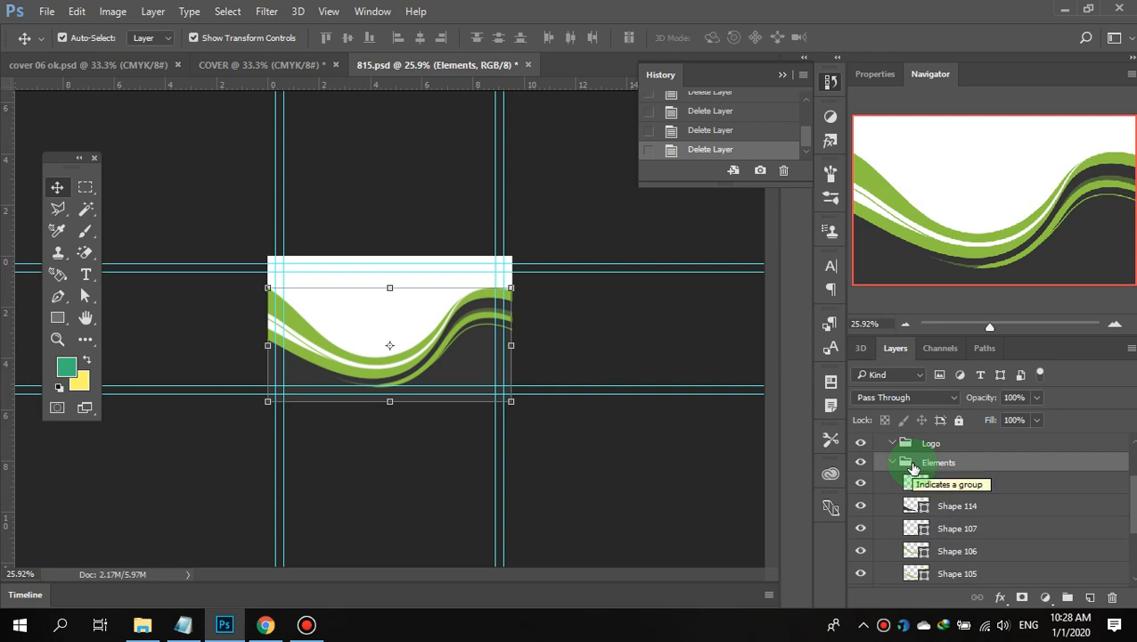
right_click(914, 467)
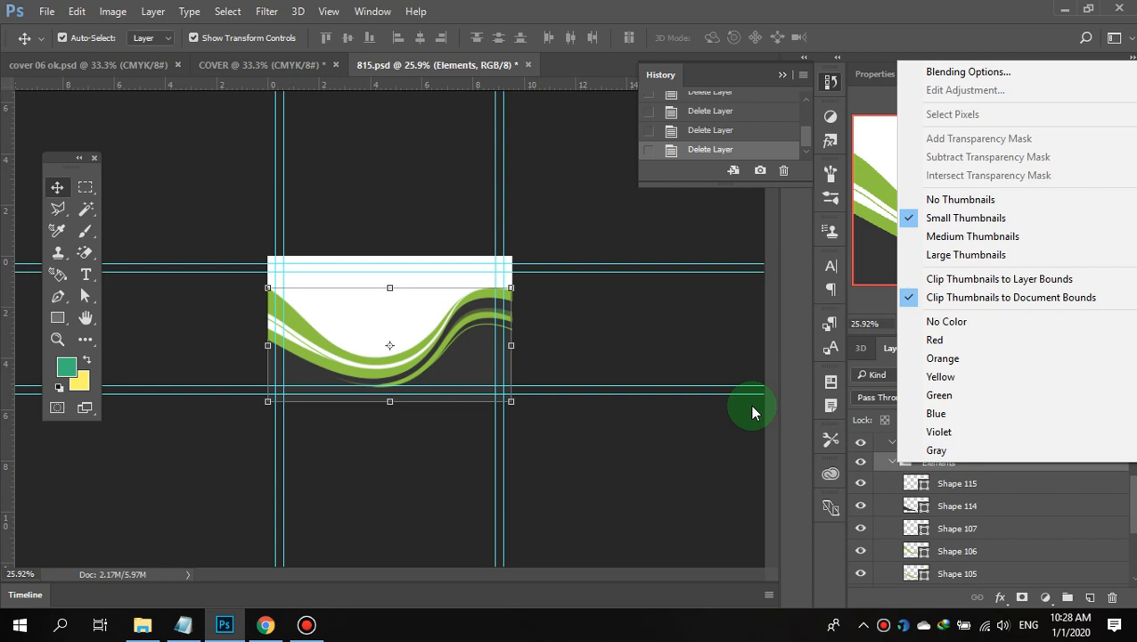
click(635, 326)
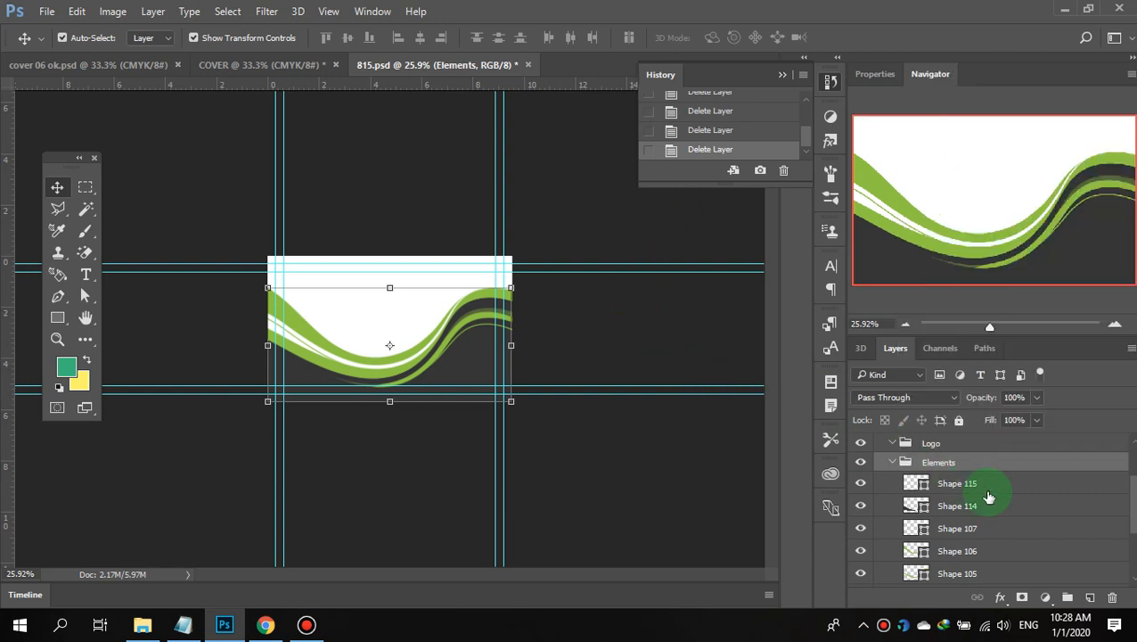
right_click(981, 468)
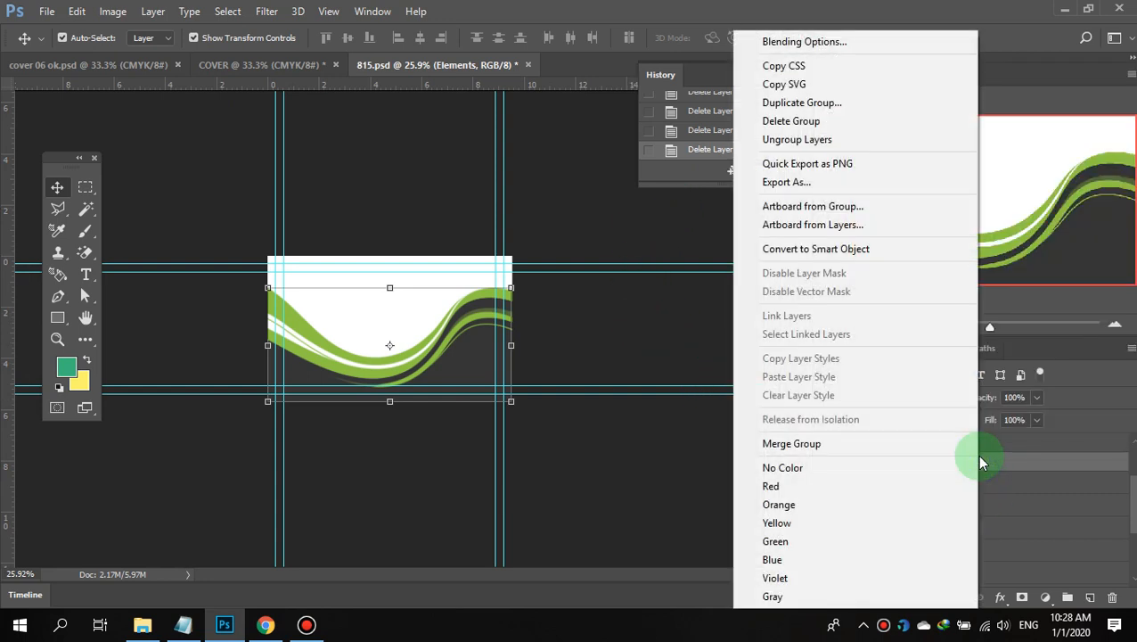
click(812, 443)
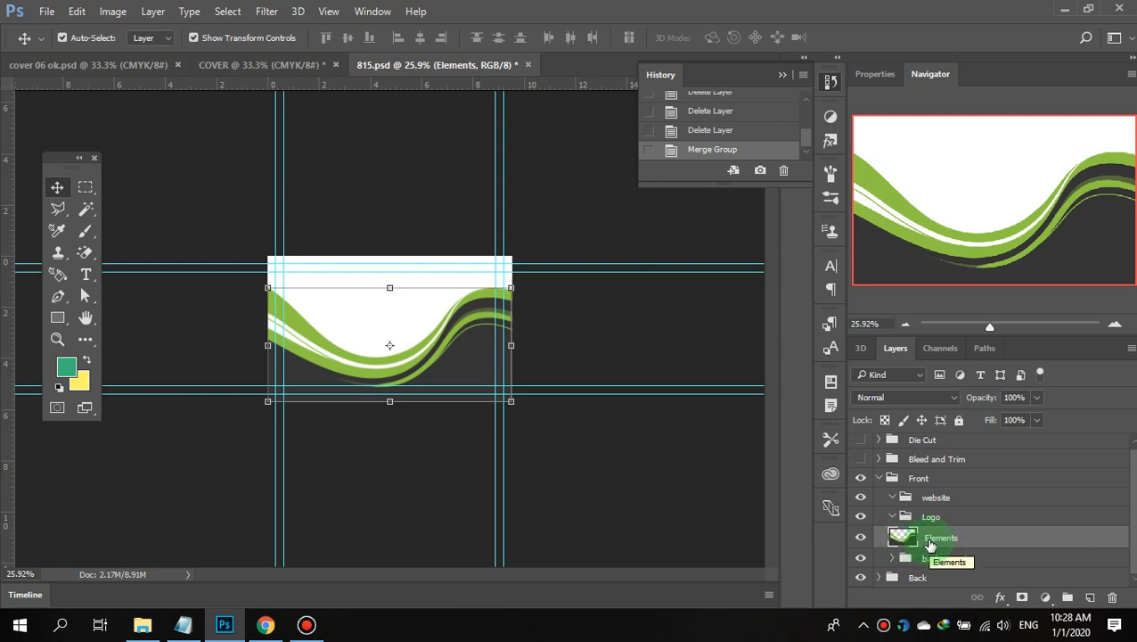
drag(398, 345, 375, 351)
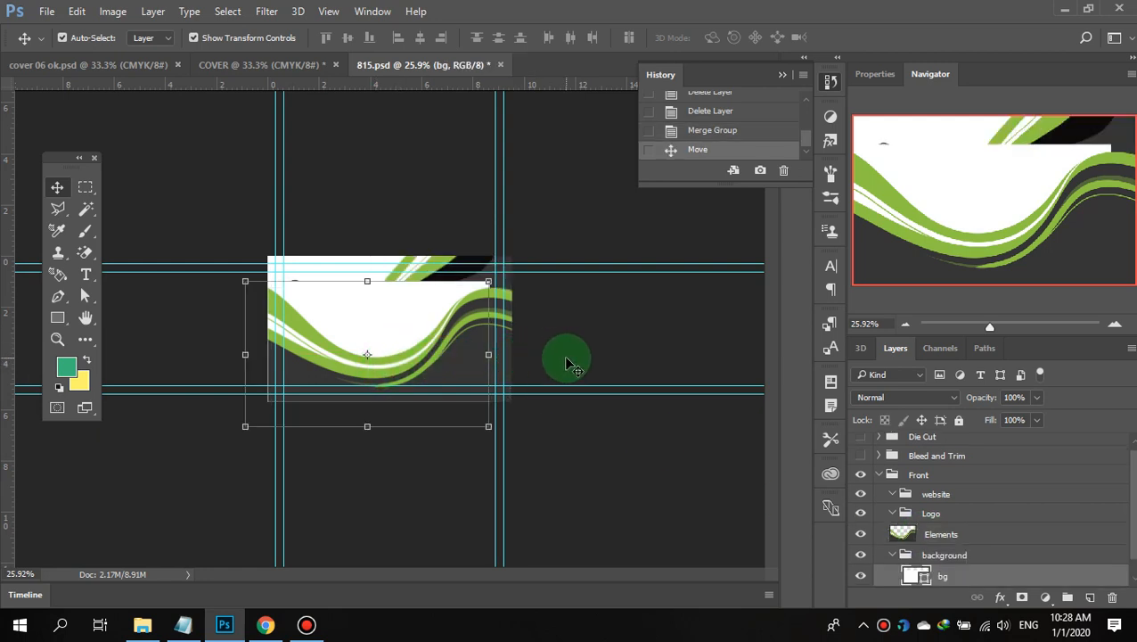
key(ctrl+z)
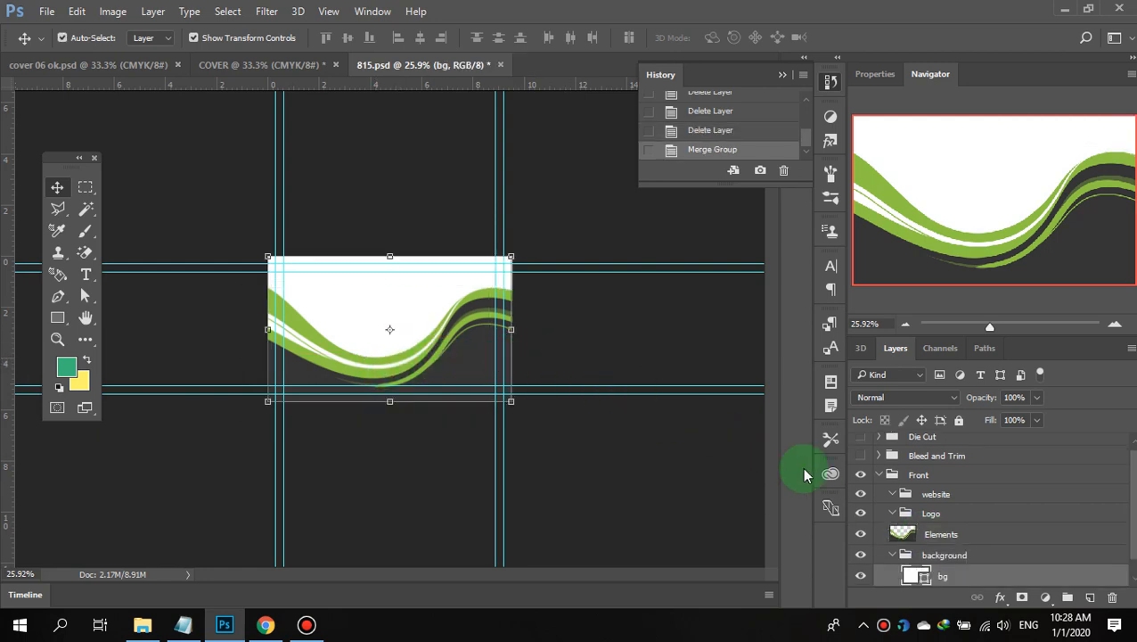
click(912, 540)
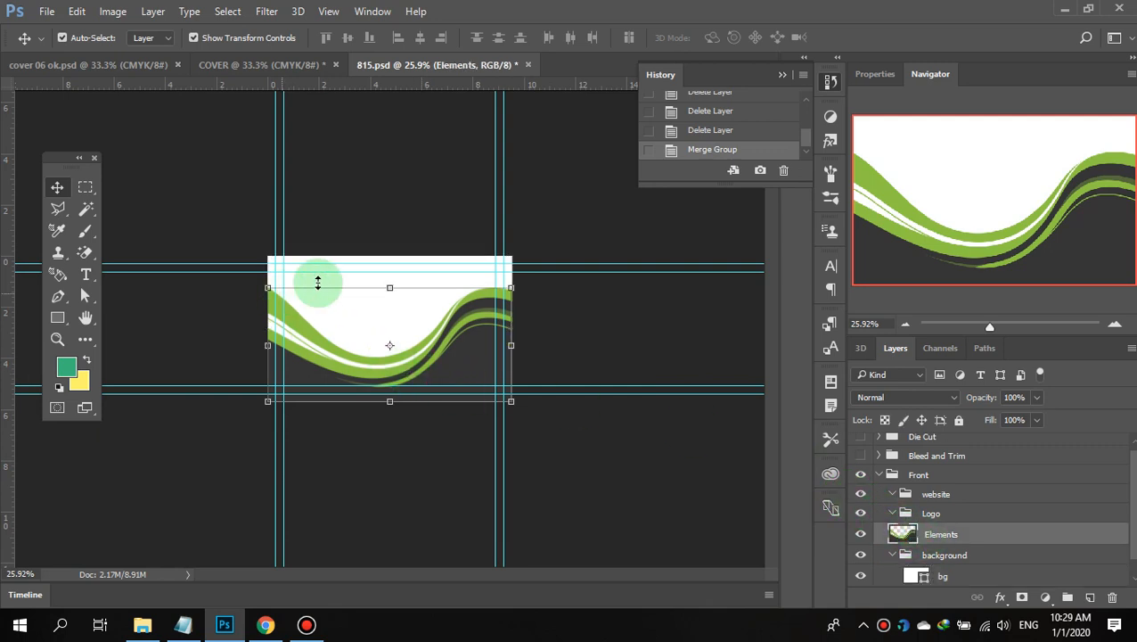
right_click(940, 539)
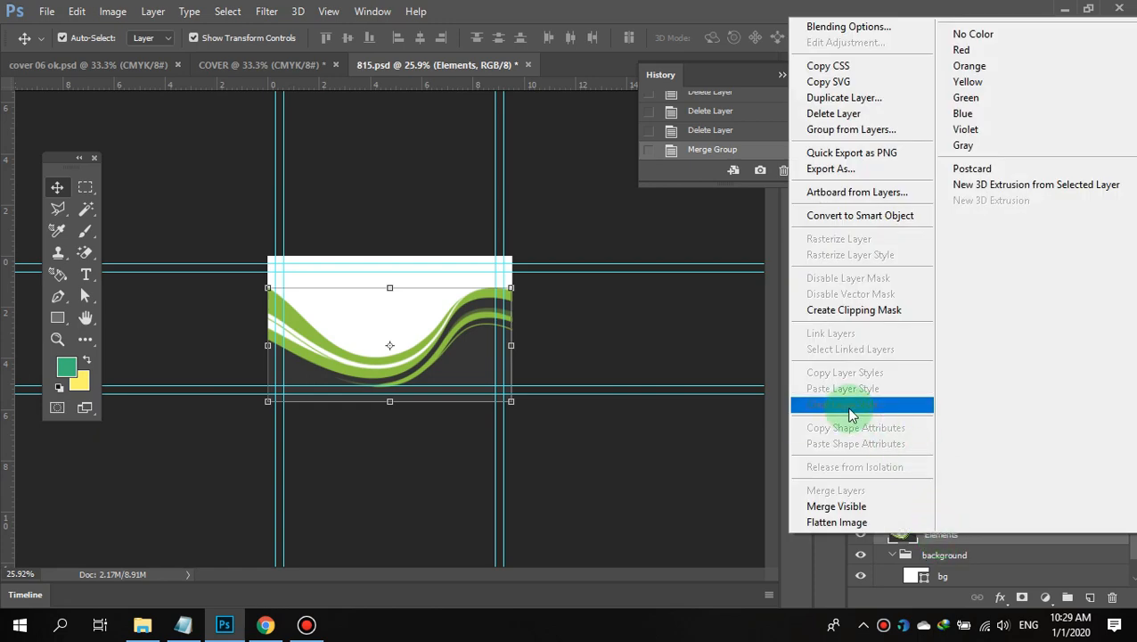
click(1006, 536)
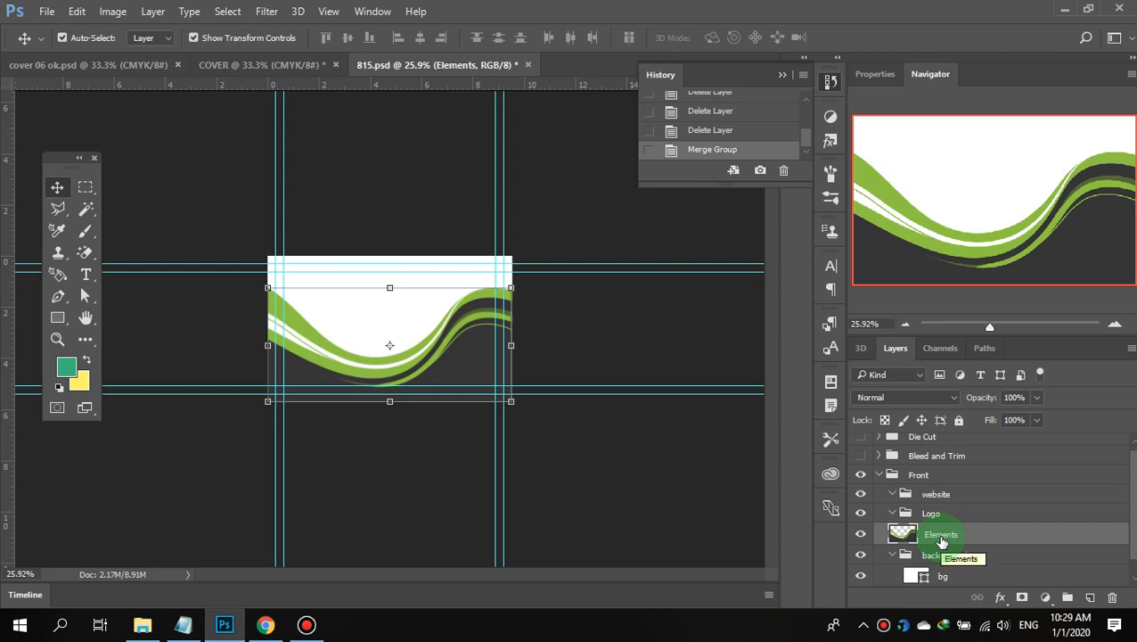
- Duplicate the merged Elements layer into the COVER document under the name Elements, and switch to that document
right_click(945, 533)
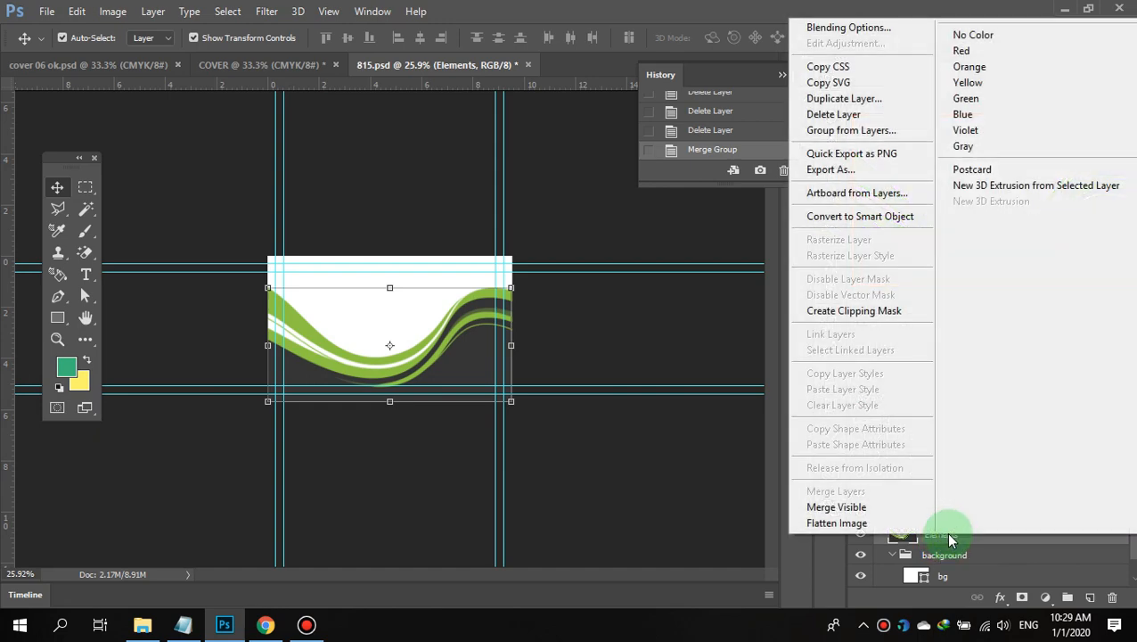
click(862, 97)
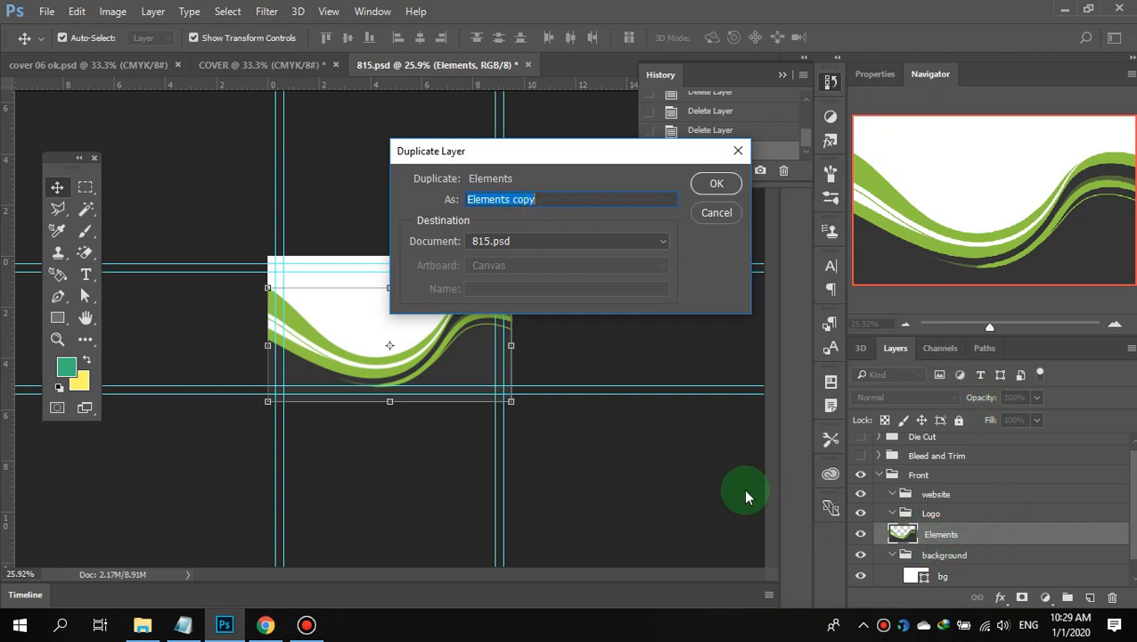
click(521, 252)
click(515, 269)
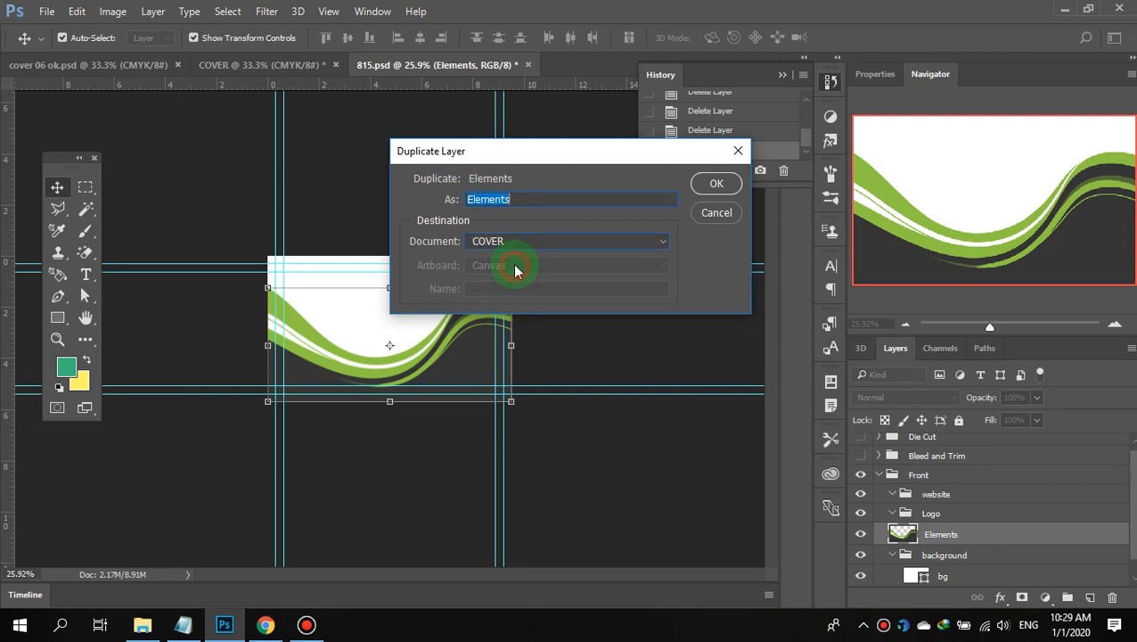
click(232, 70)
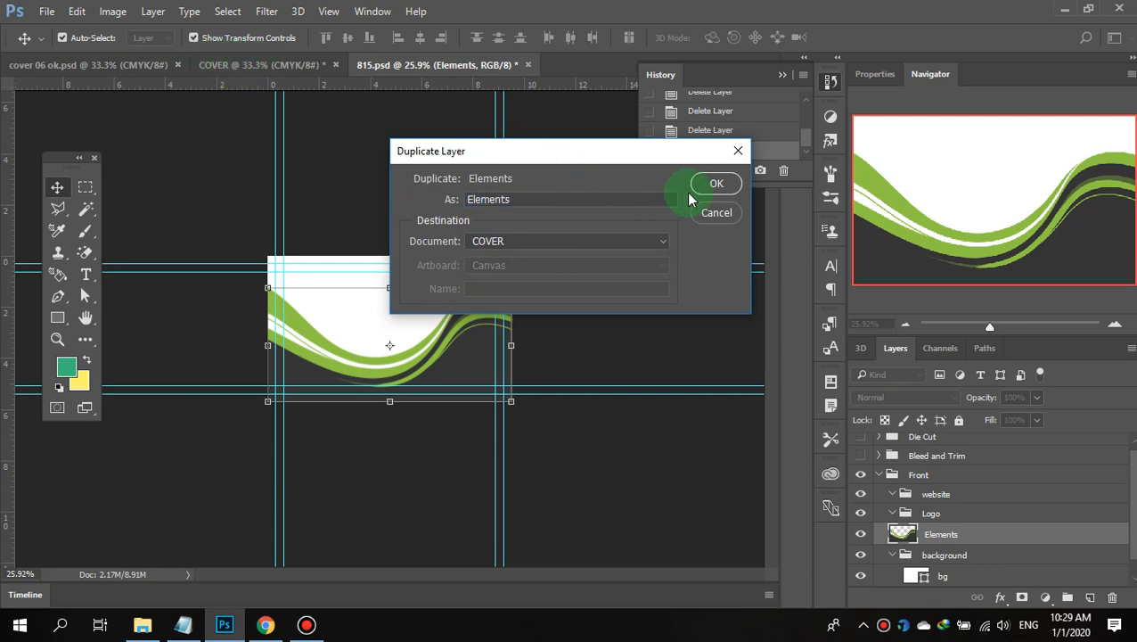
click(702, 187)
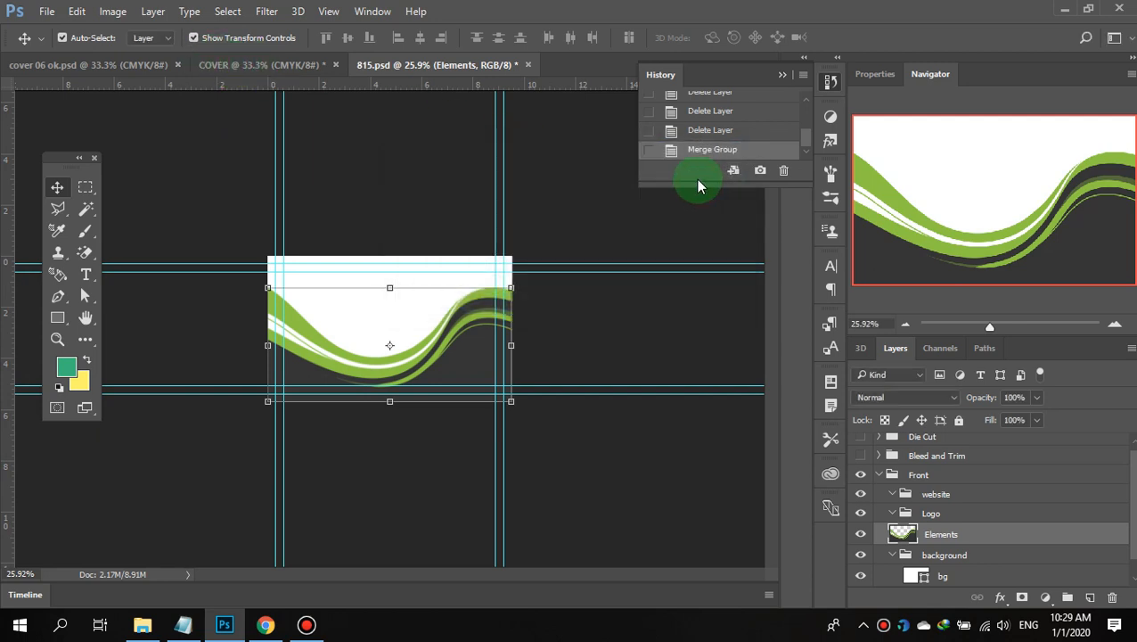
click(252, 66)
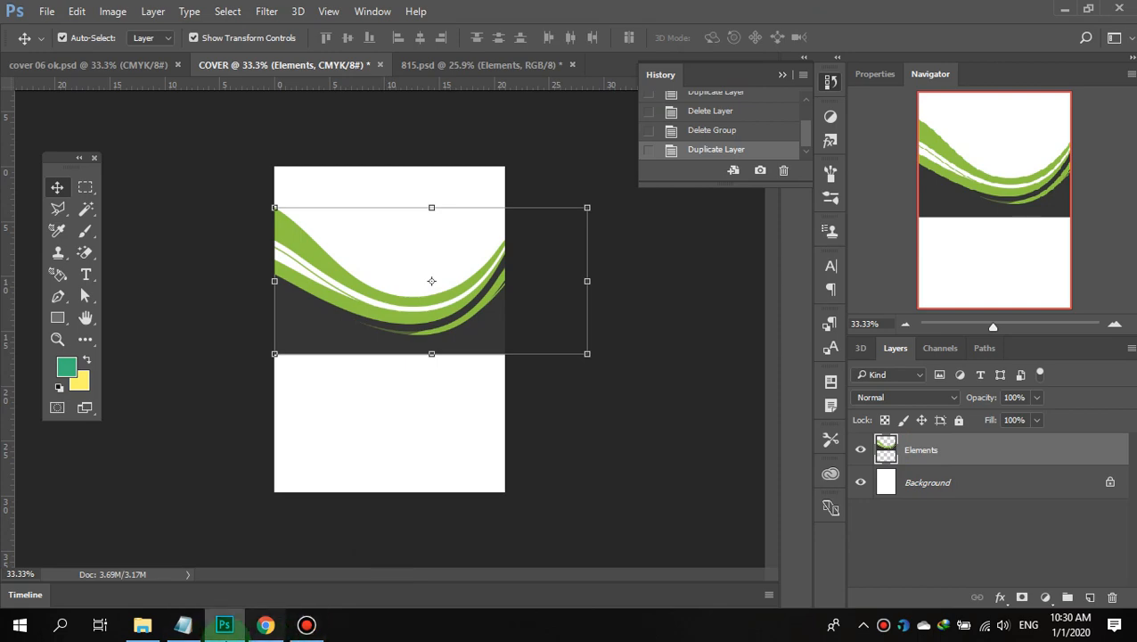
- Review the CONTROL T instruction in item 3 of the Notepad tutorial notes, and return to Photoshop
click(181, 624)
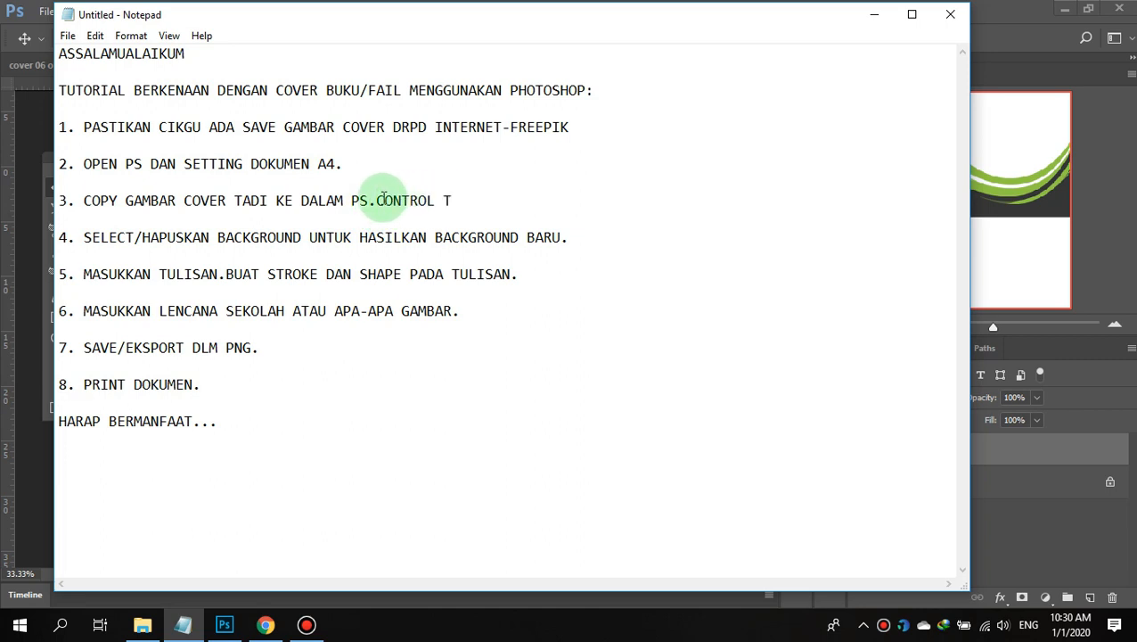
drag(376, 203, 452, 200)
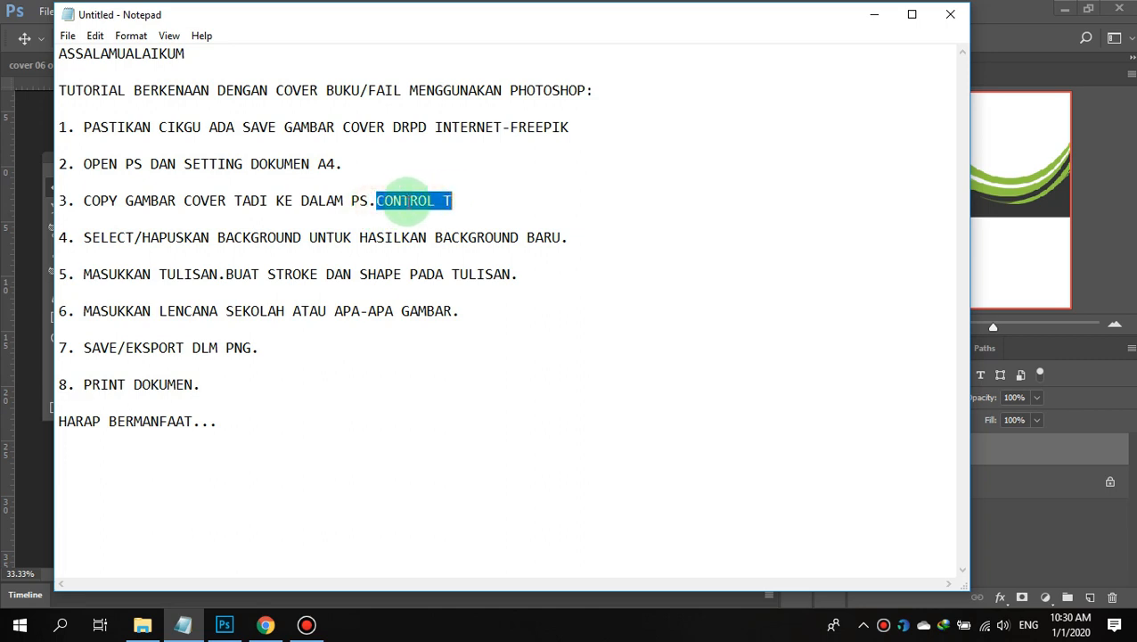
click(185, 200)
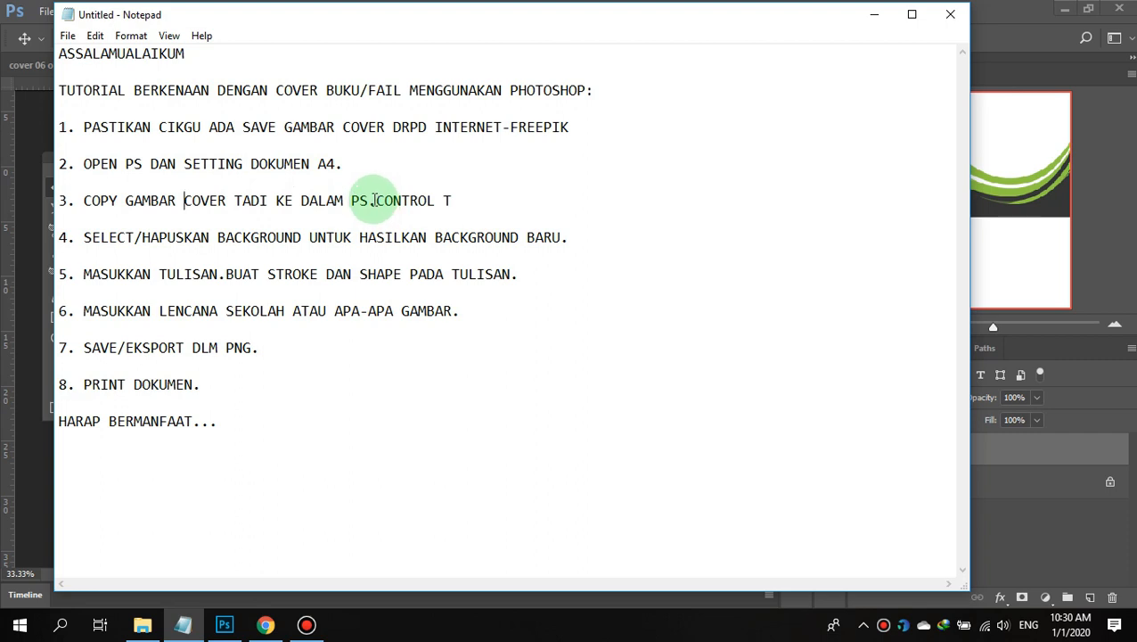
drag(376, 202, 451, 201)
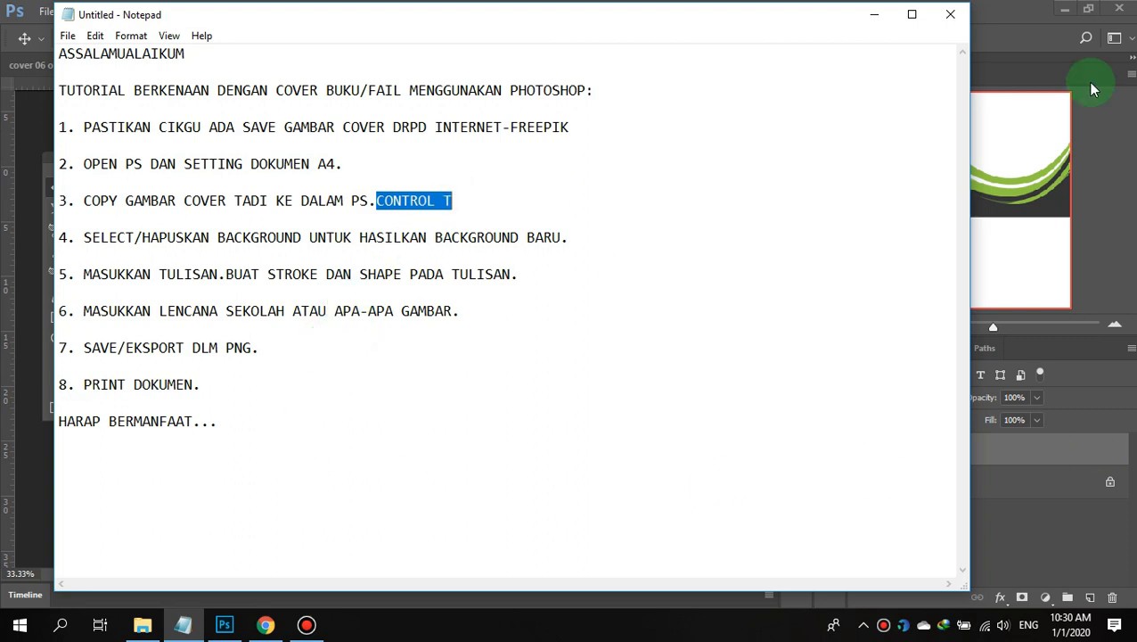
click(222, 628)
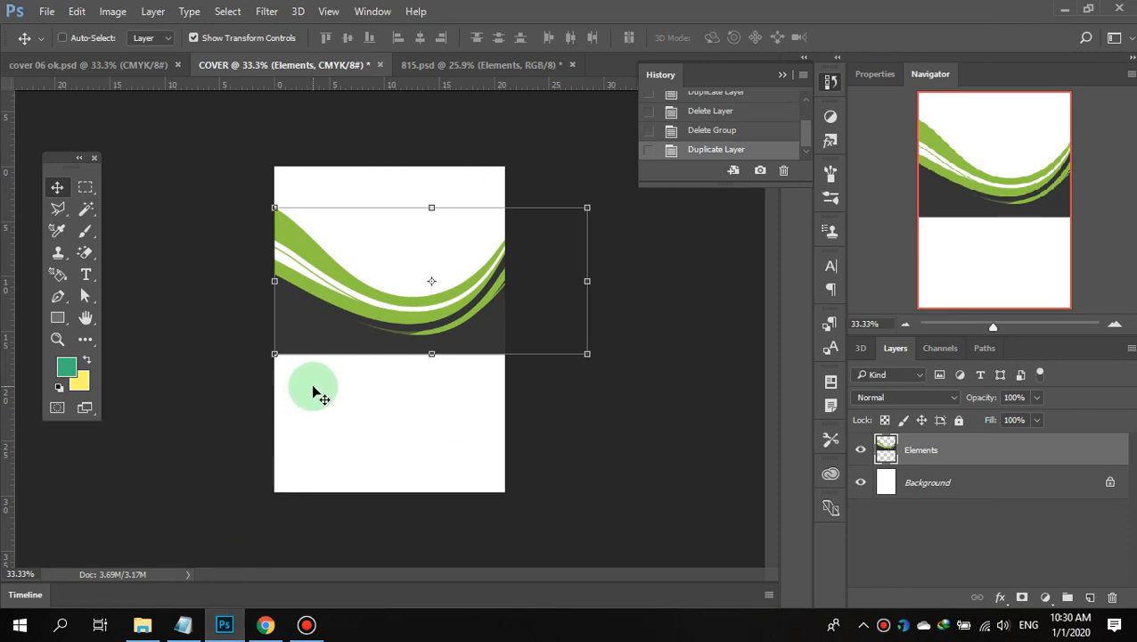
- Free-transform the Elements wave to about 73.5% width and 52.3% height, place it page-wide along the cover's bottom edge, and apply the transformation
key(ctrl+t)
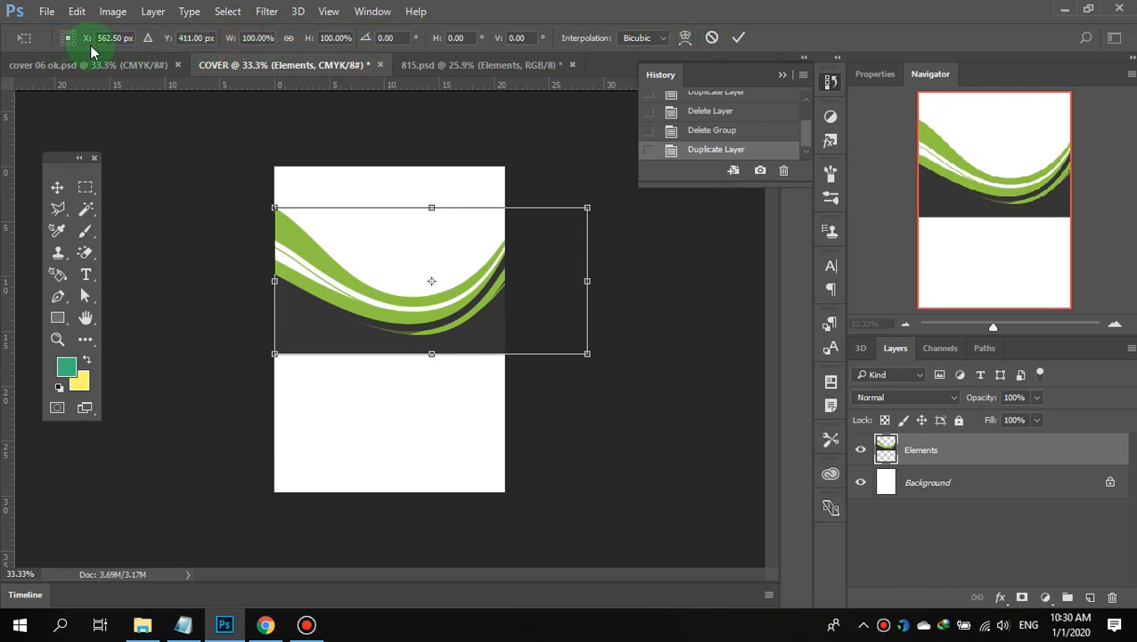
drag(585, 210, 504, 238)
drag(388, 239, 388, 276)
drag(416, 314, 411, 481)
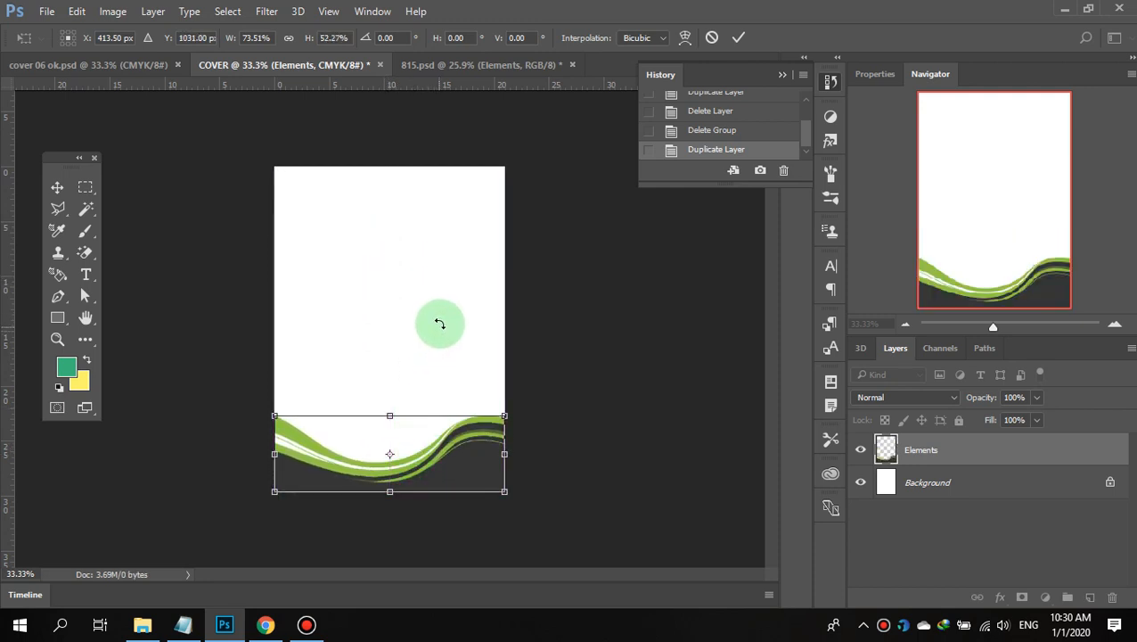
click(56, 187)
click(520, 251)
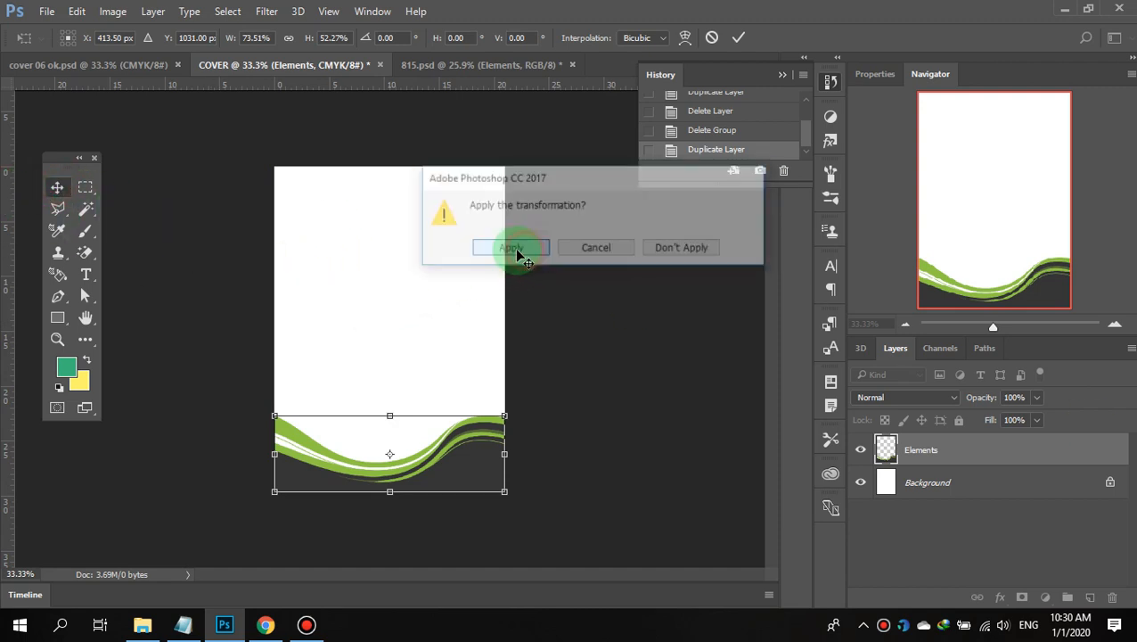
click(383, 338)
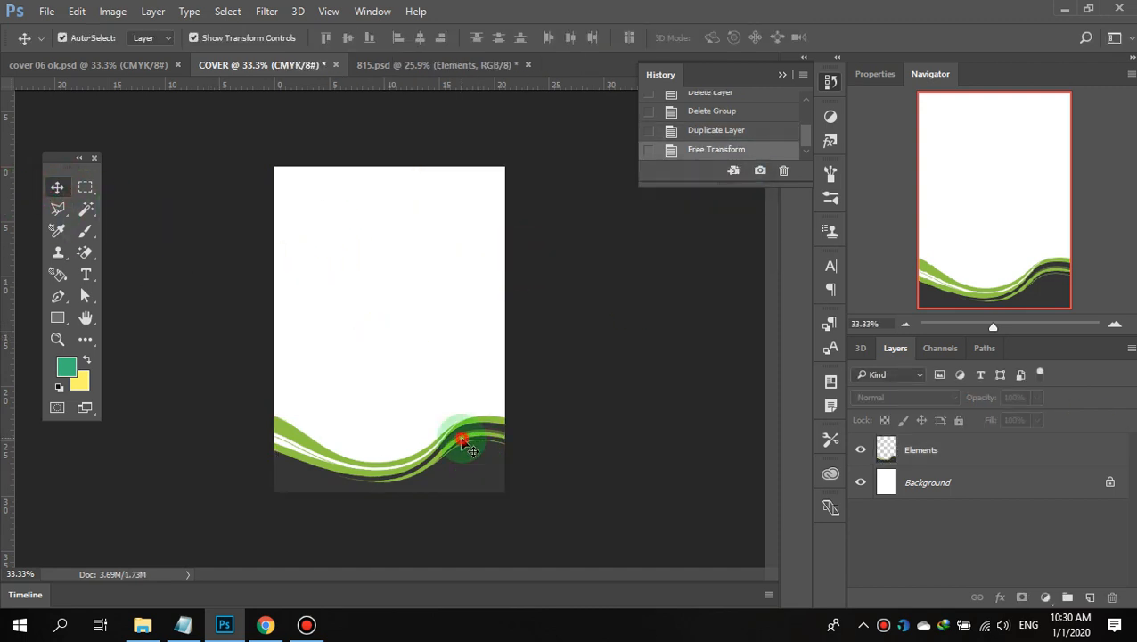
- Duplicate the Elements wave layer within the COVER document as Elements copy
click(463, 443)
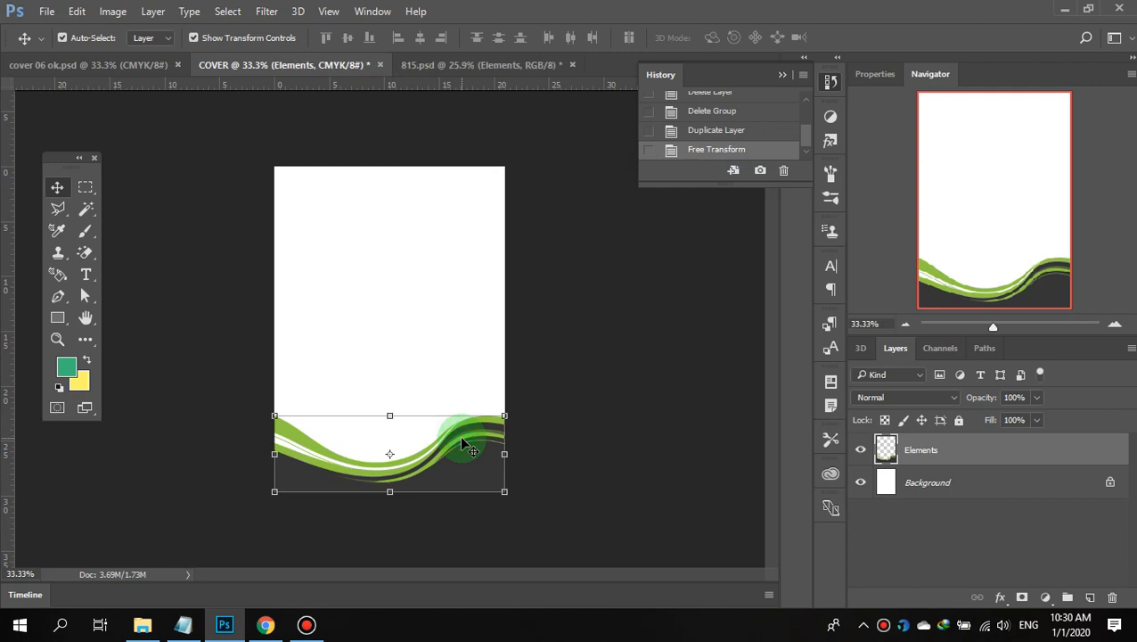
right_click(962, 454)
click(706, 174)
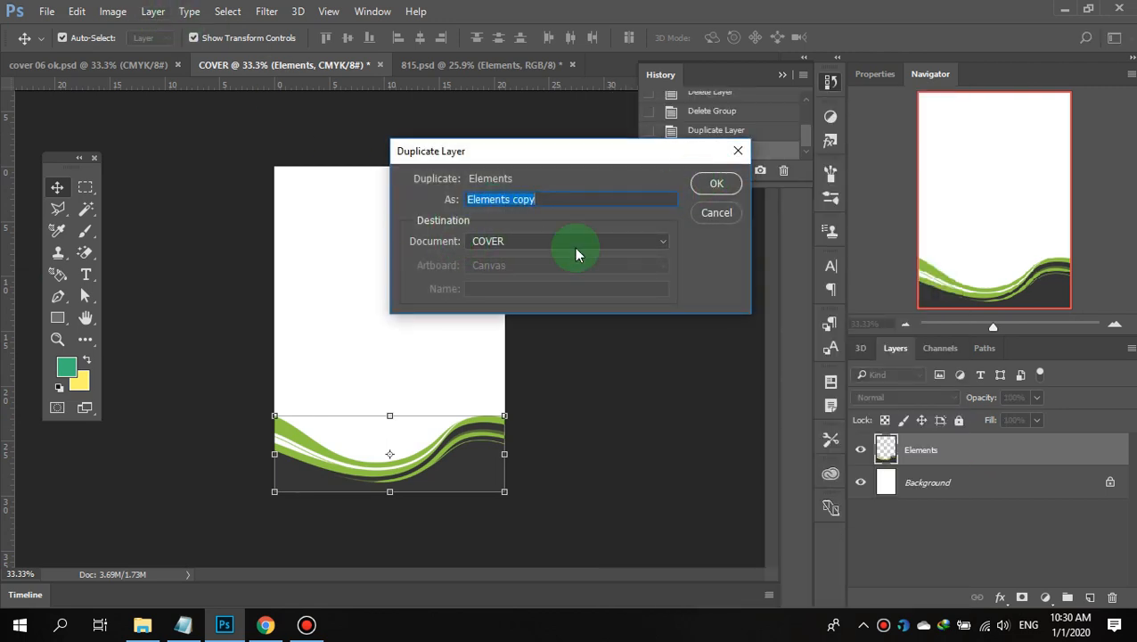
click(717, 183)
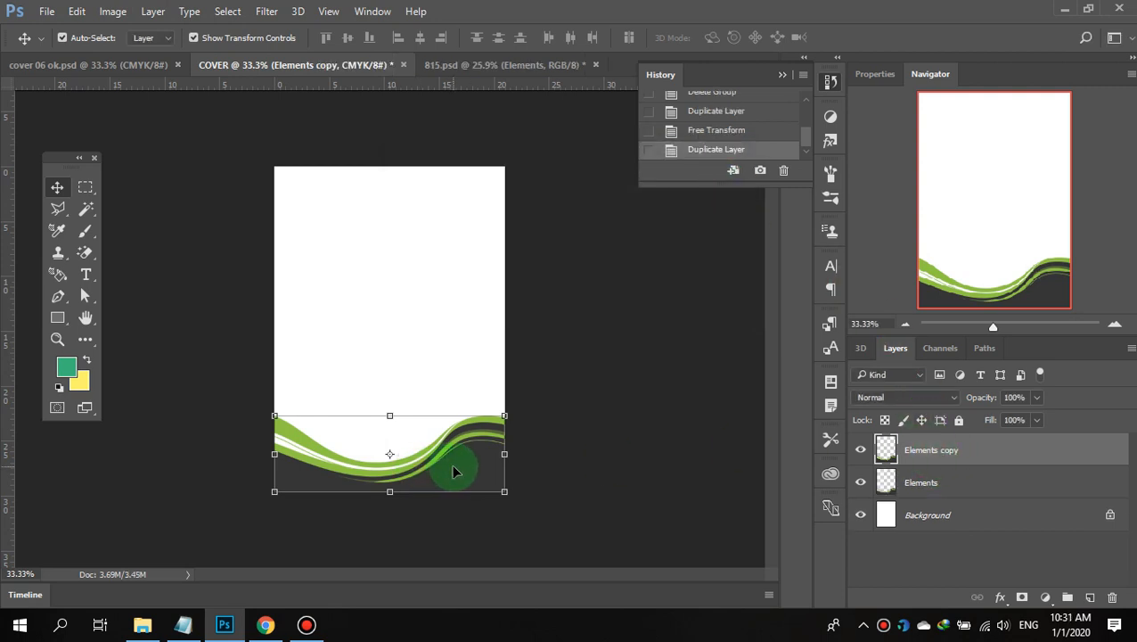
- Move the Elements copy wave straight up to the top edge of the cover page
click(946, 490)
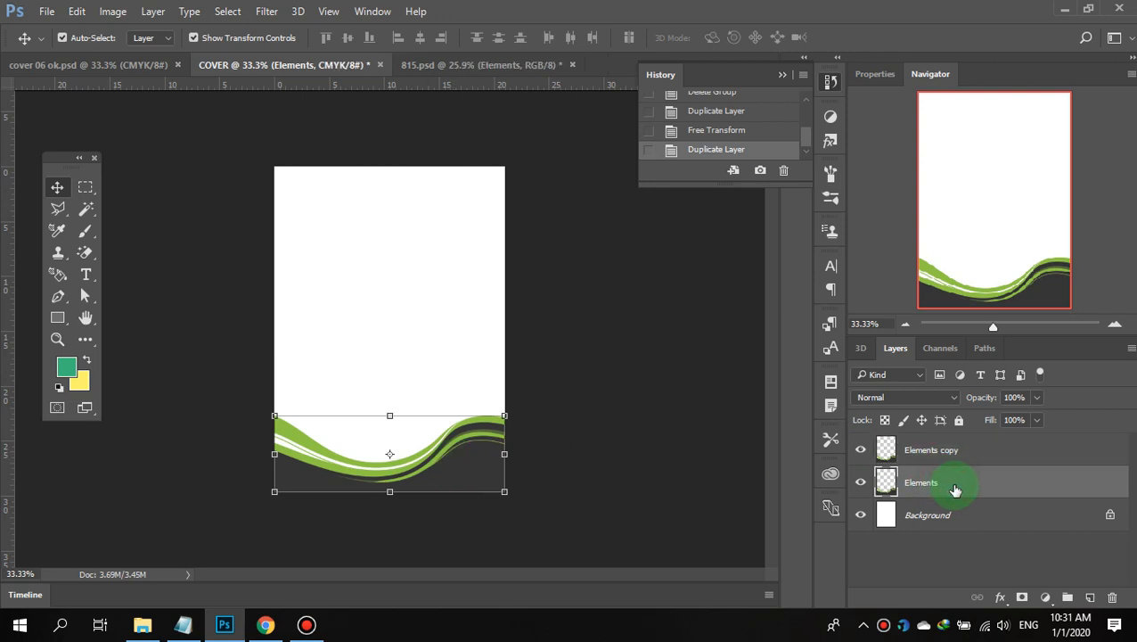
click(957, 452)
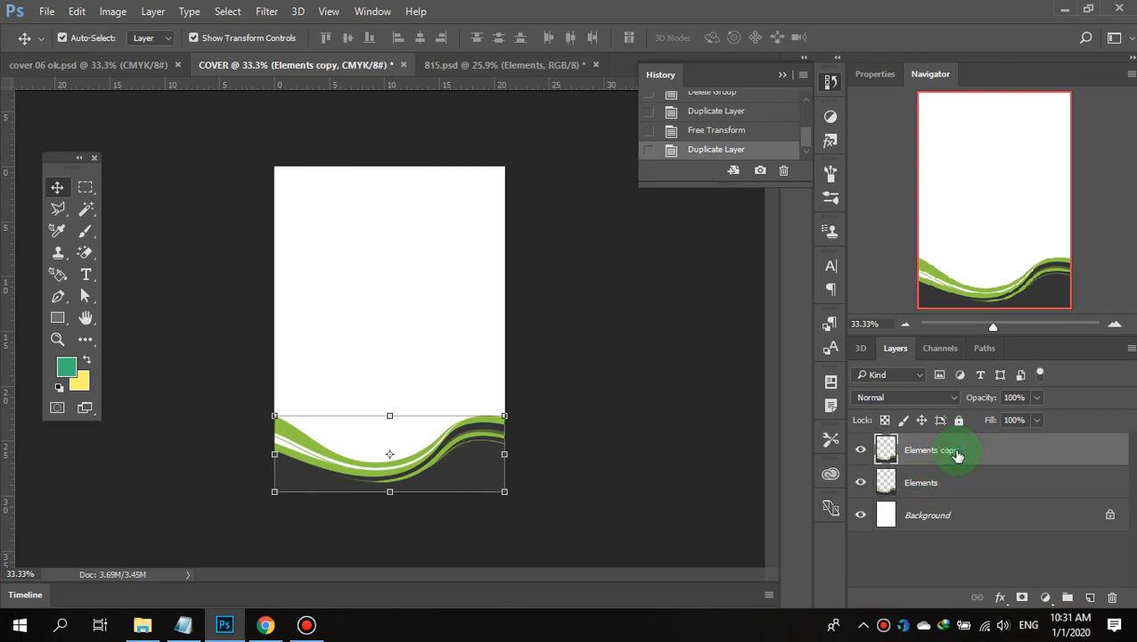
click(941, 492)
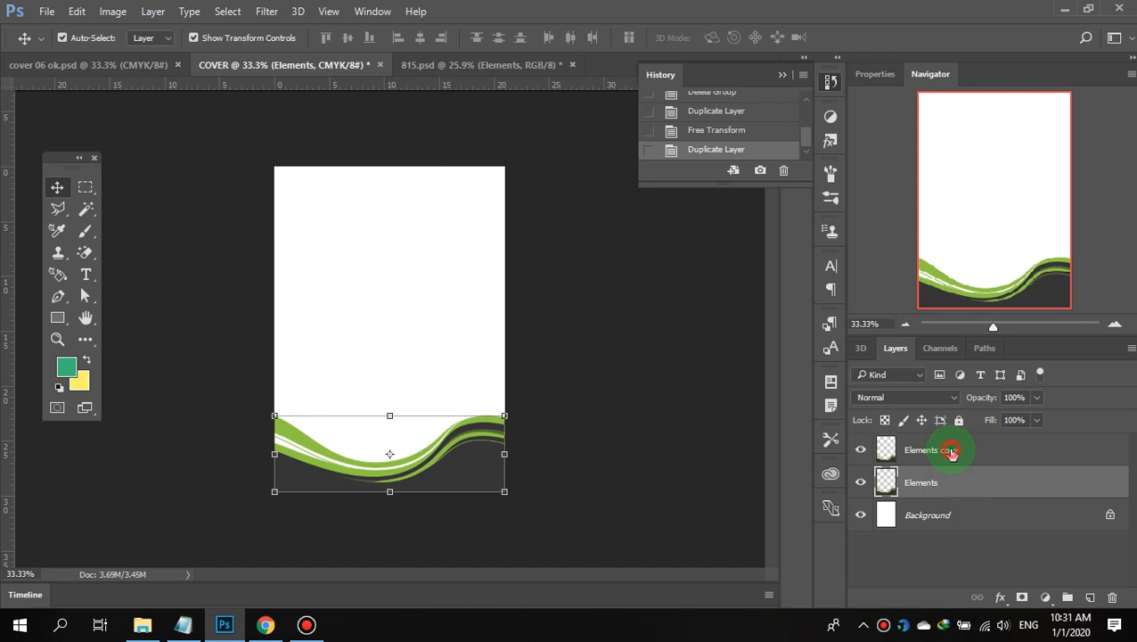
click(950, 452)
drag(463, 463, 470, 218)
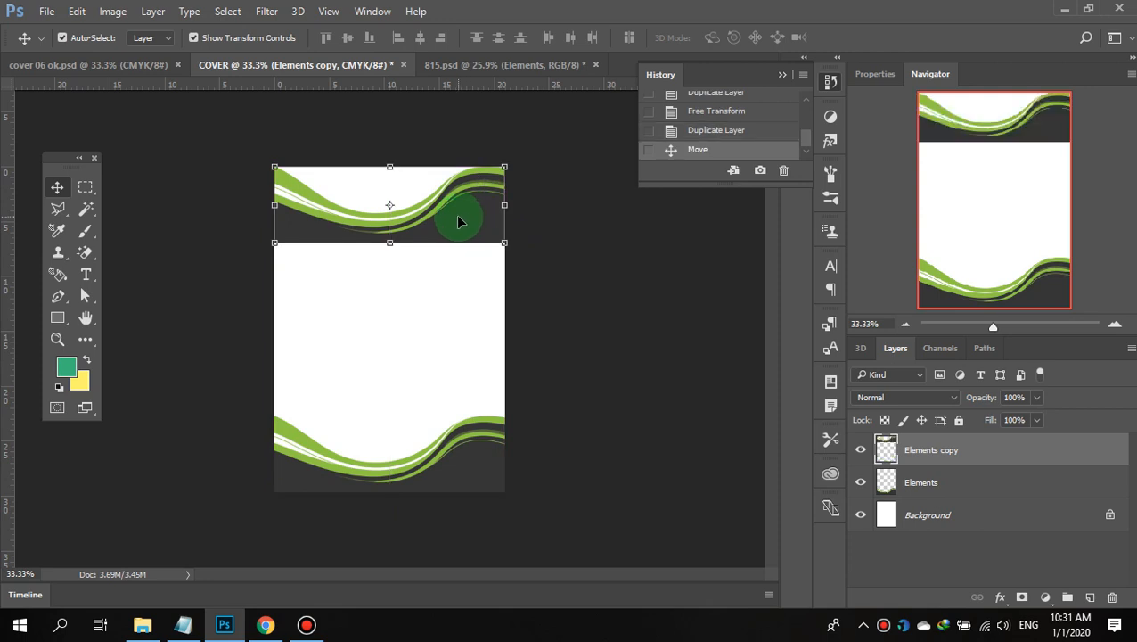
- Flip the Elements copy wave vertically and horizontally with Free Transform, and apply the transformation
right_click(460, 224)
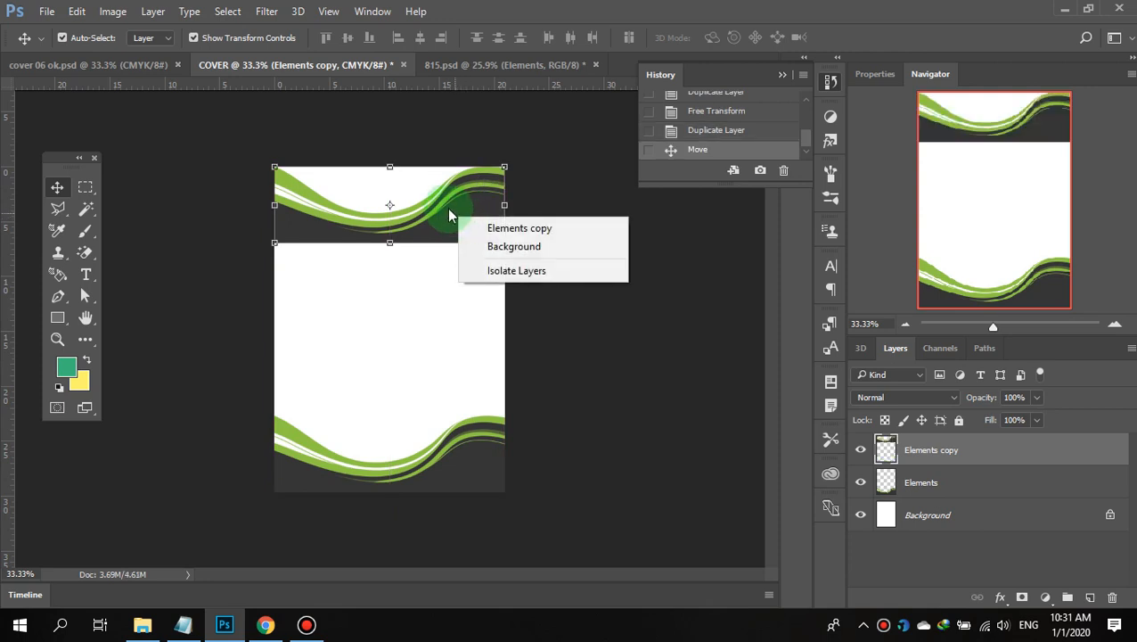
click(449, 211)
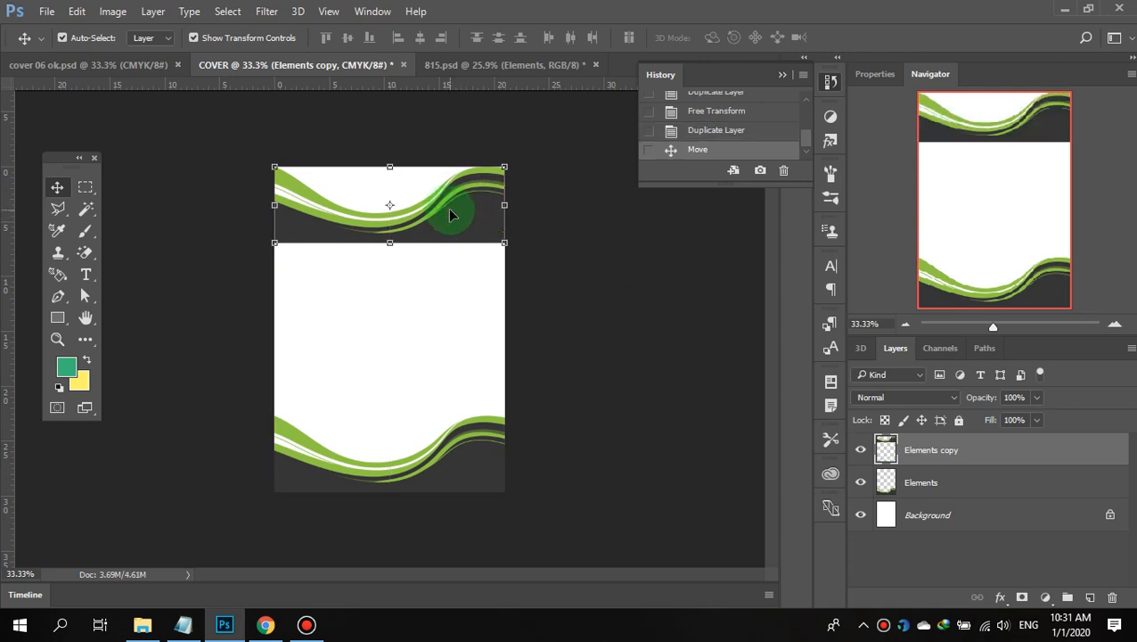
key(ctrl+t)
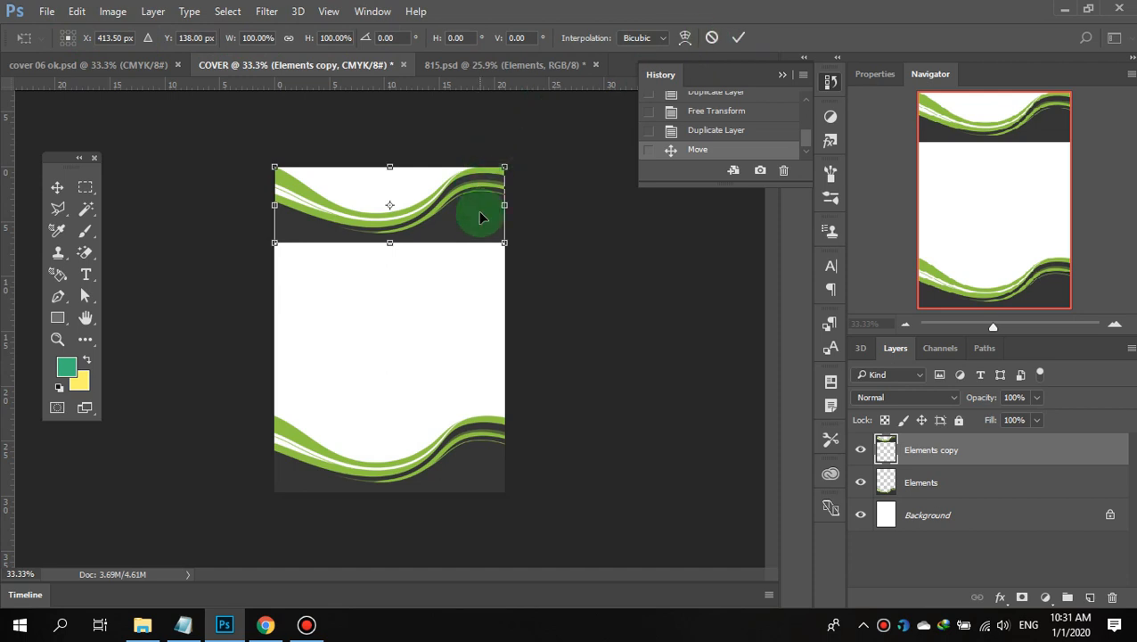
right_click(480, 222)
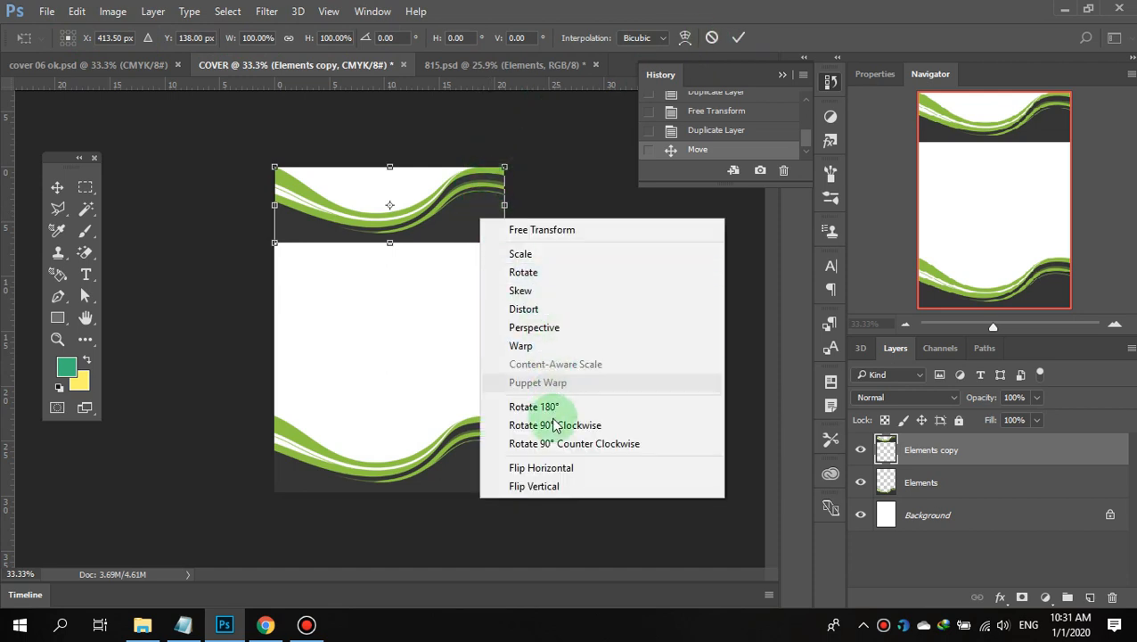
click(551, 486)
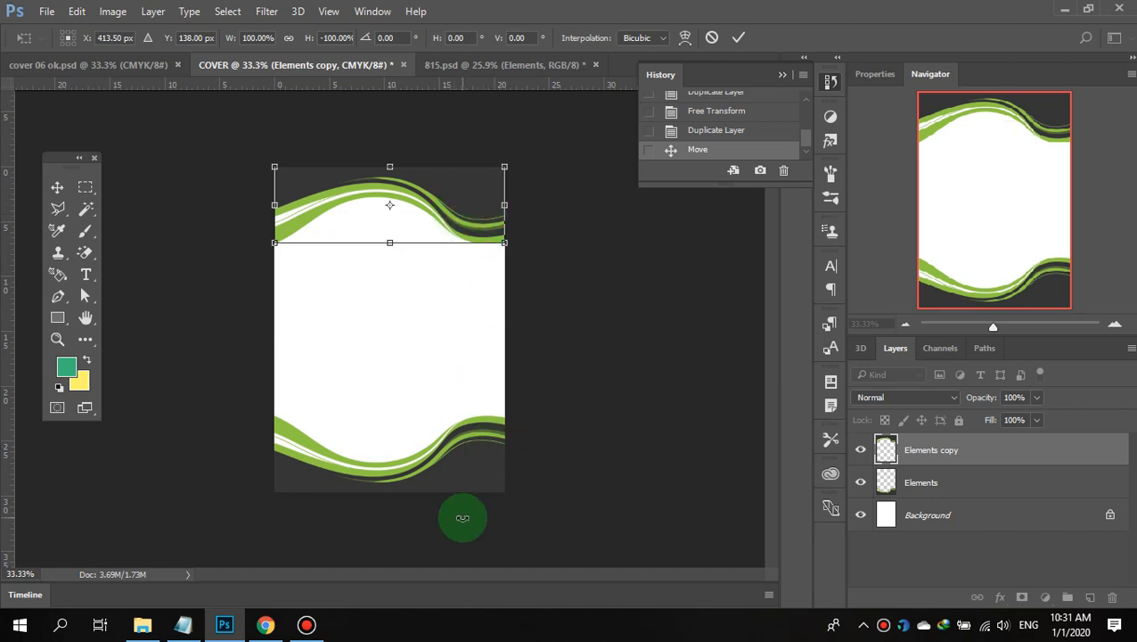
right_click(568, 439)
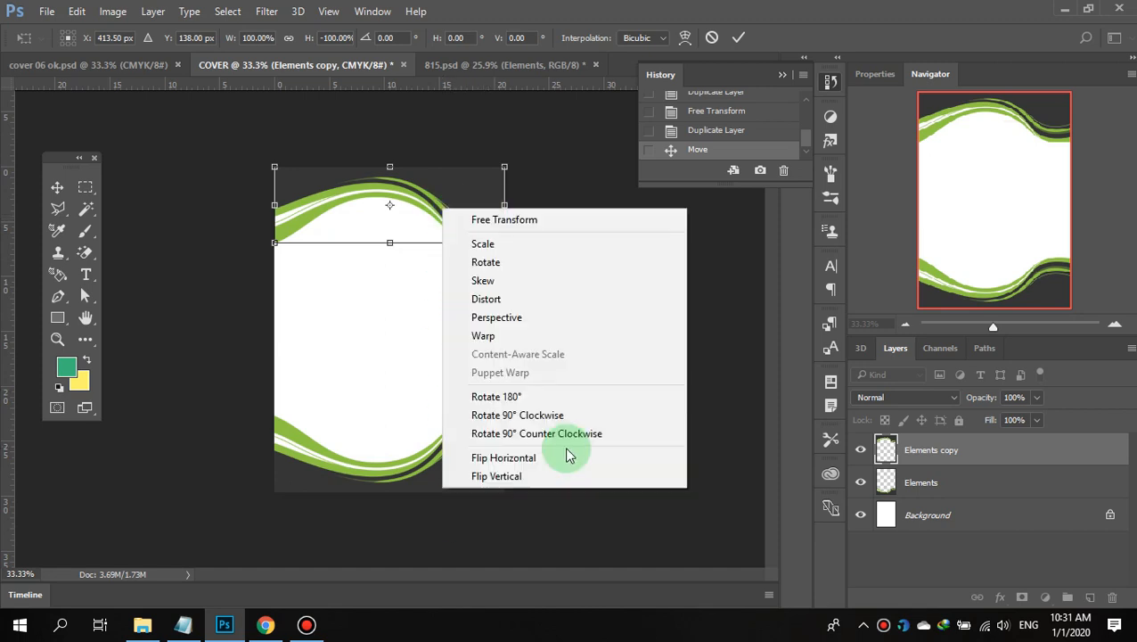
click(564, 456)
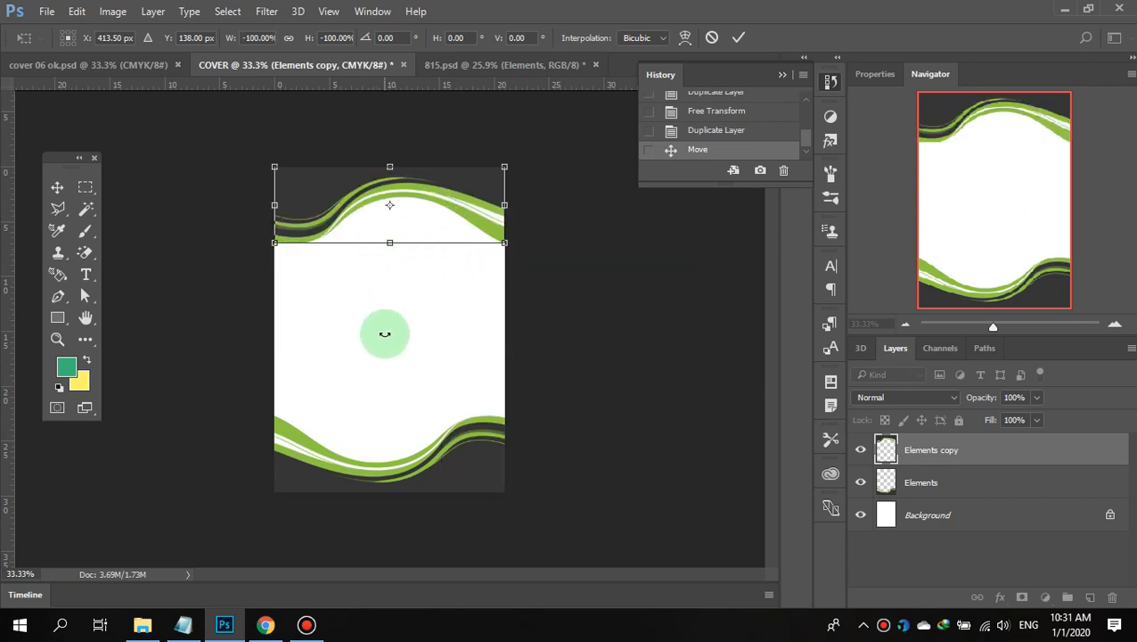
click(738, 40)
click(590, 328)
- Try the flipped wave partly above the page's upper edge, and move it back flush with that edge
drag(372, 198, 390, 175)
click(589, 262)
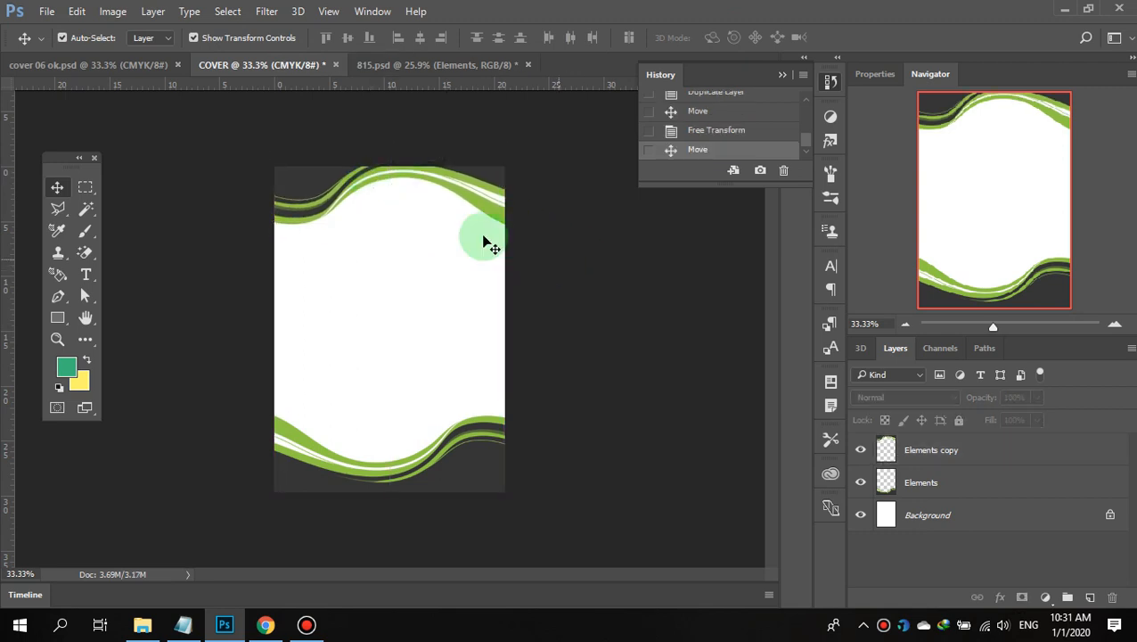
mouse_move(313, 190)
mouse_down()
mouse_move(323, 208)
mouse_move(300, 190)
mouse_up()
click(549, 242)
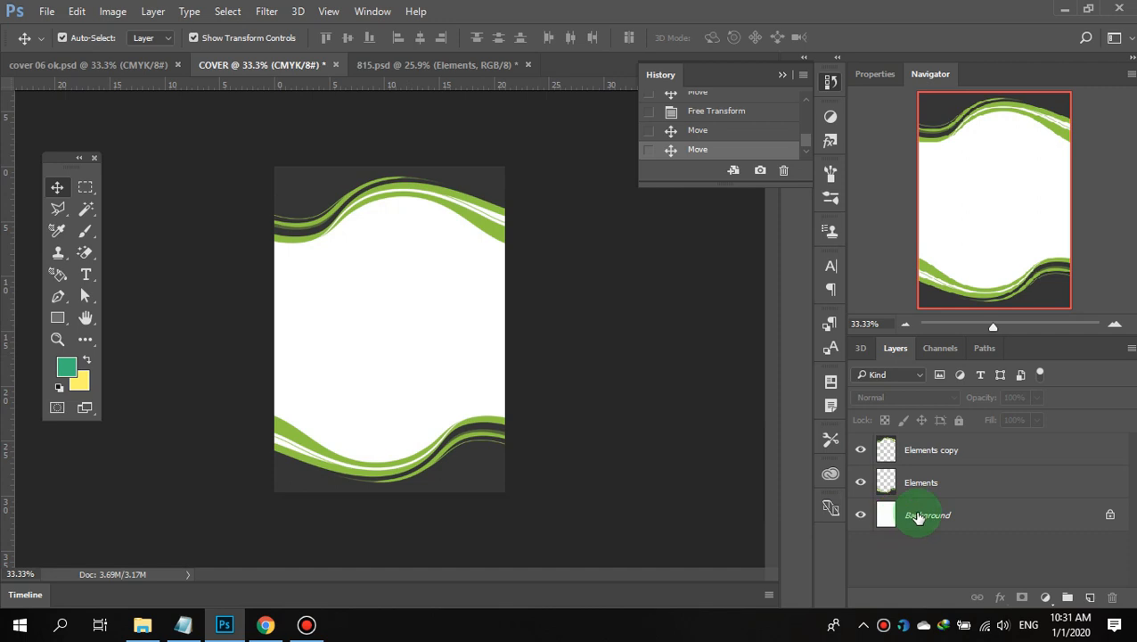
- Hide the Background layer and add a new empty layer between it and the Elements layer
click(861, 515)
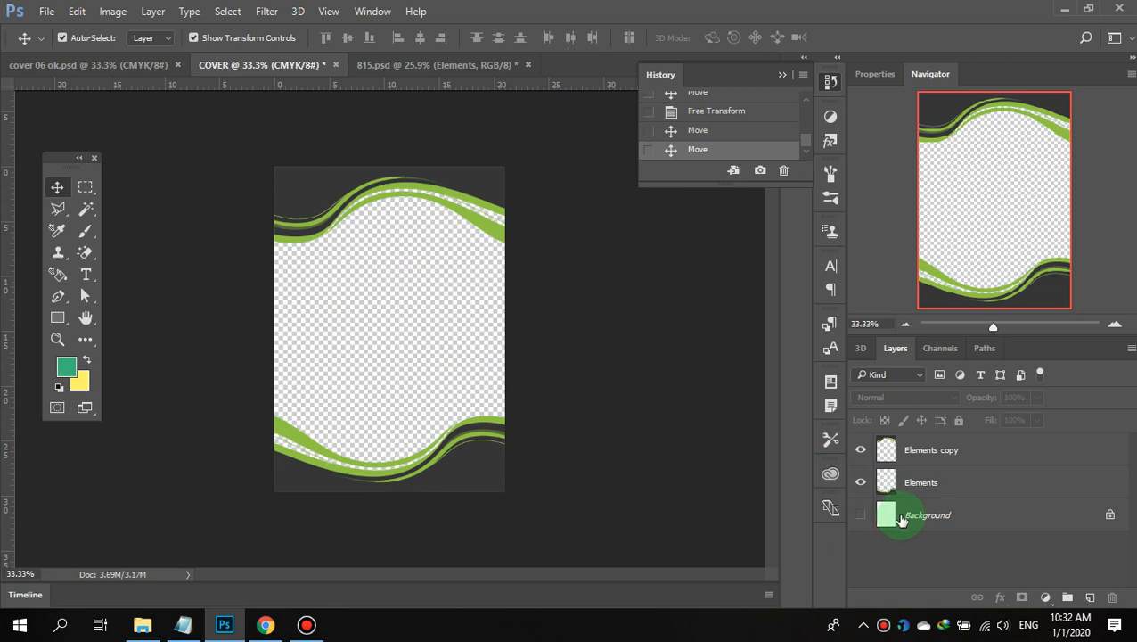
click(1088, 597)
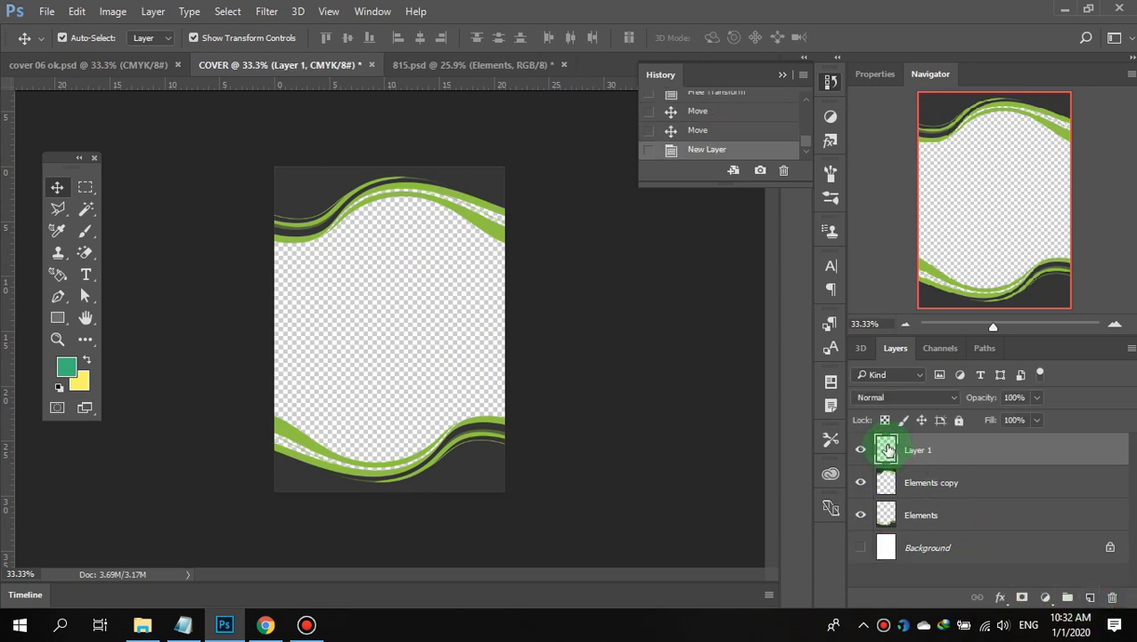
drag(893, 450, 888, 530)
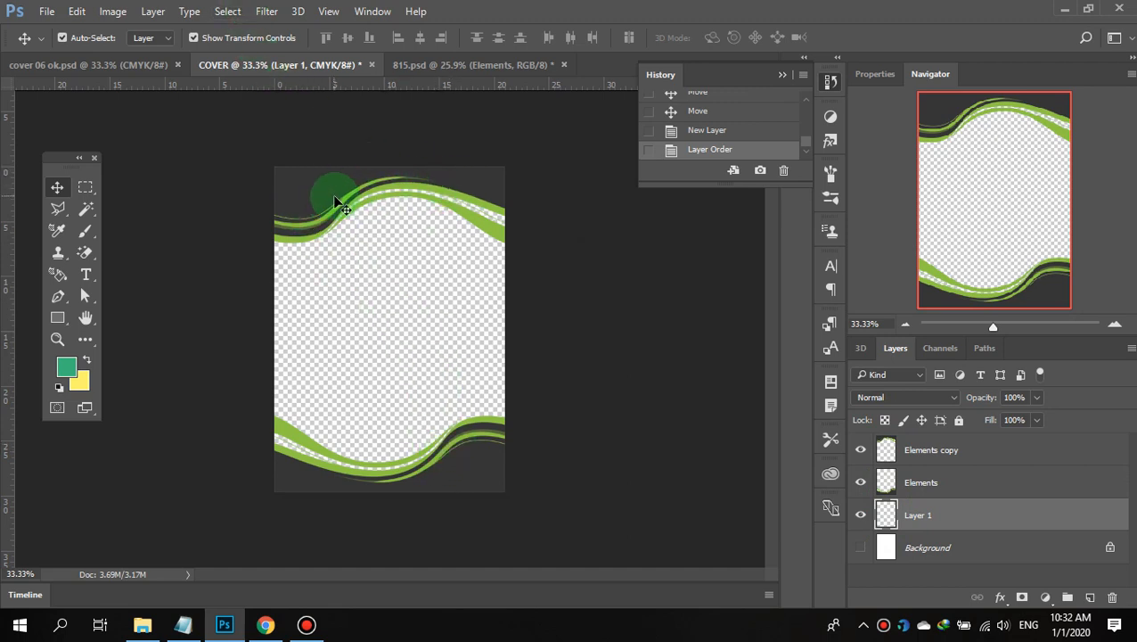
click(917, 457)
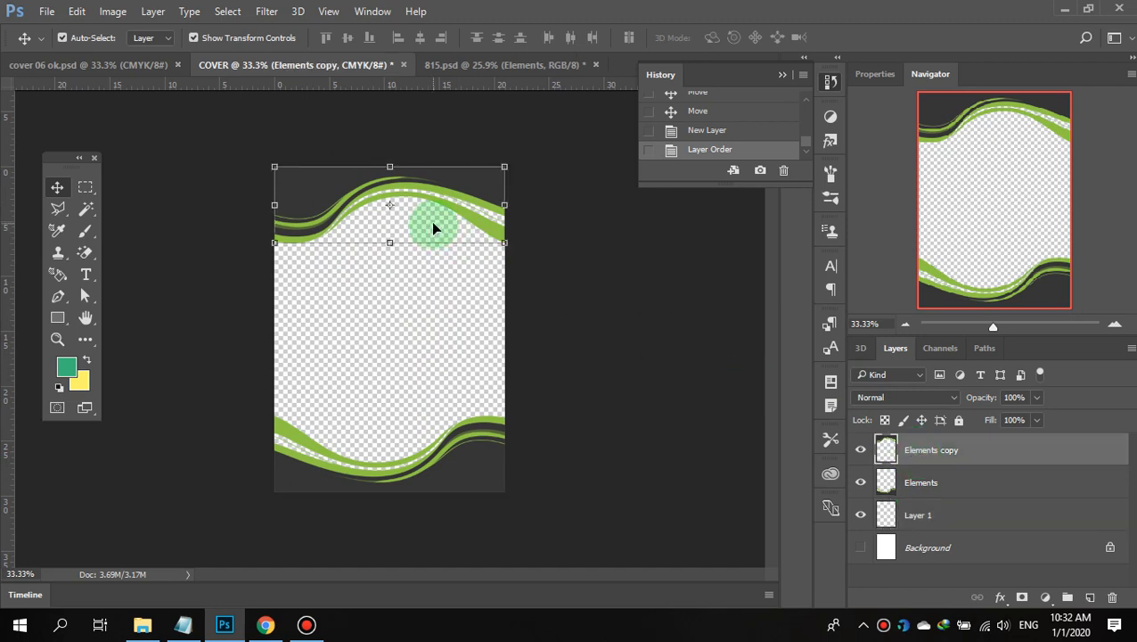
click(477, 456)
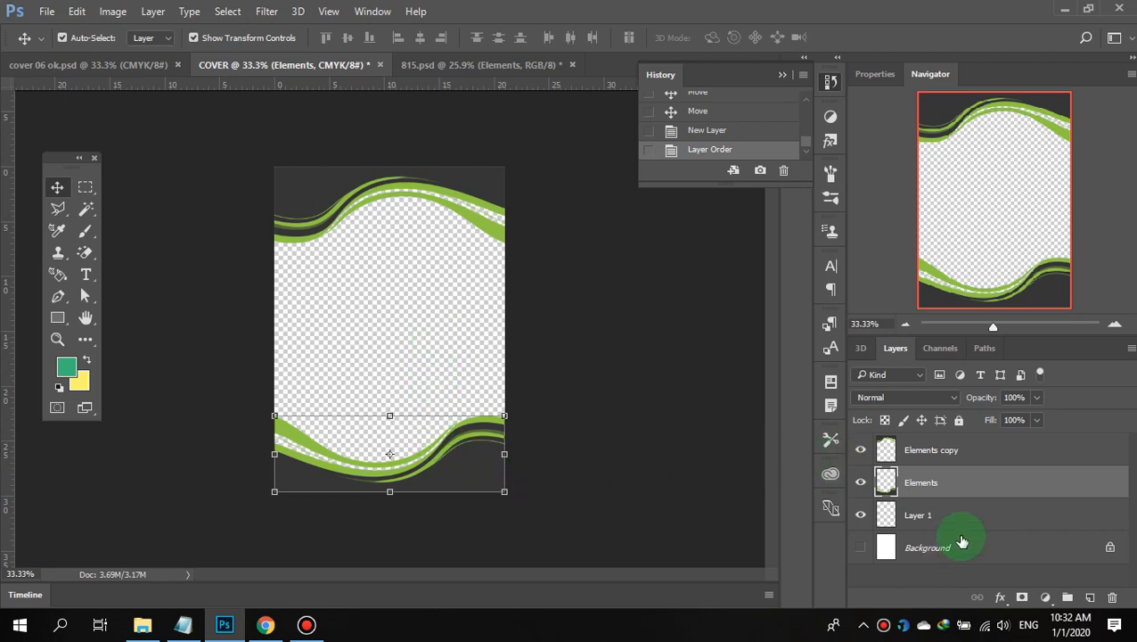
click(919, 518)
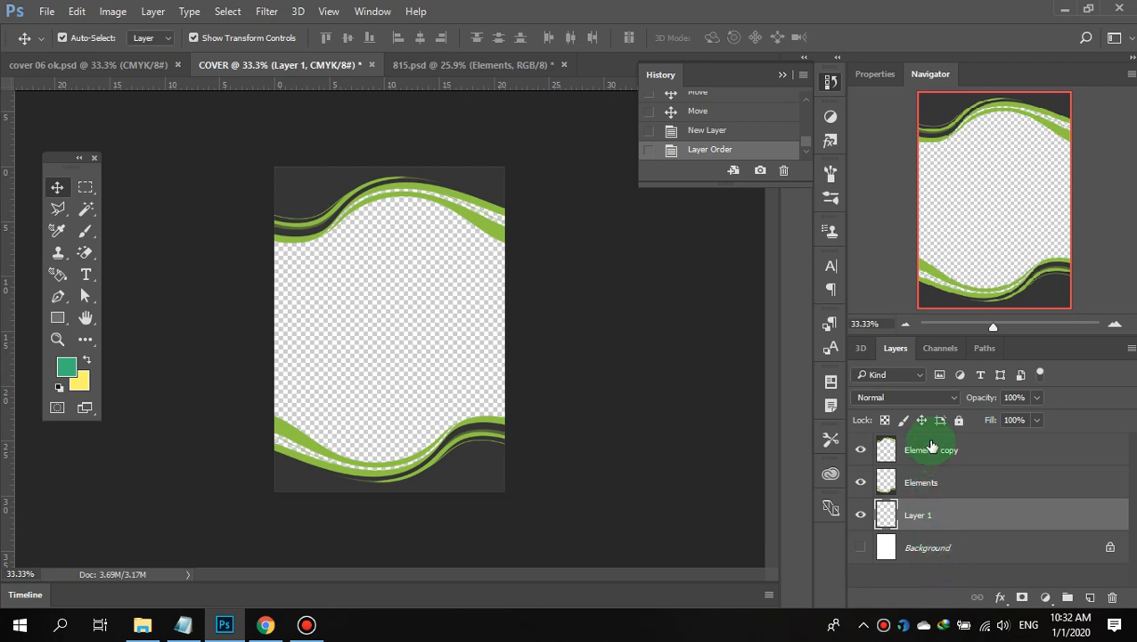
- Turn the new empty layer into a gradient fill based on the Foreground to Background preset
click(1049, 601)
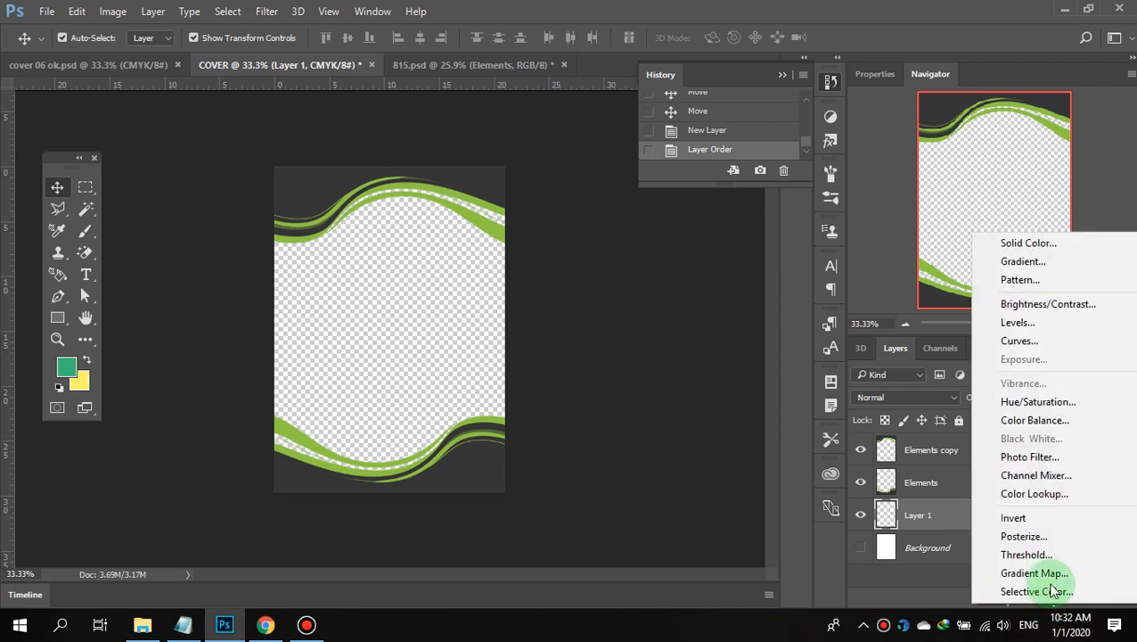
click(1045, 258)
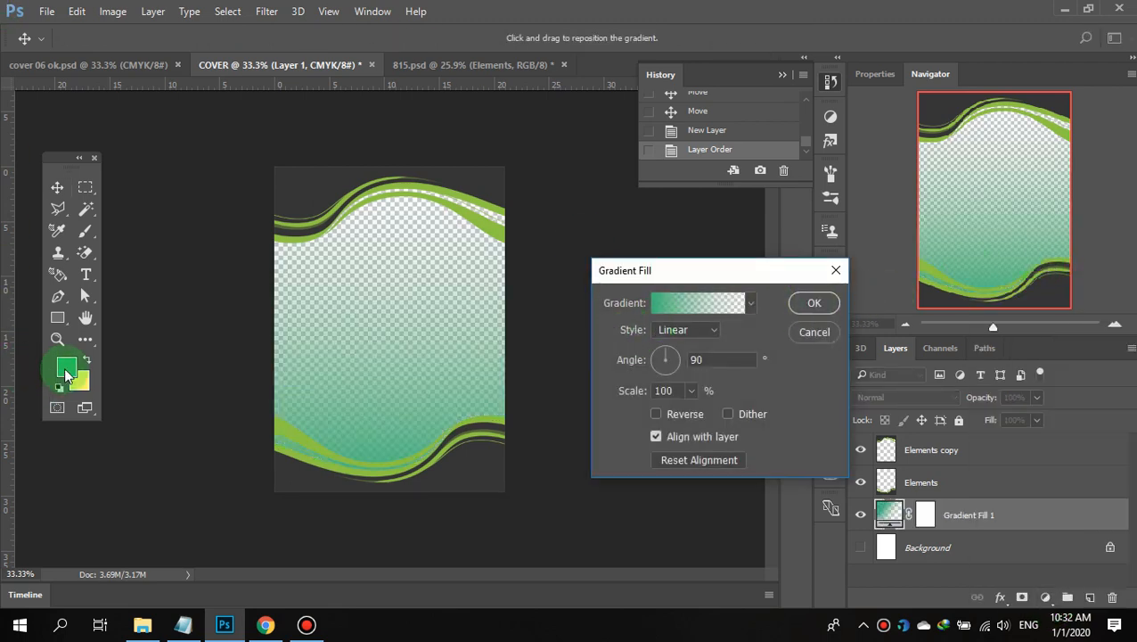
click(677, 352)
click(707, 305)
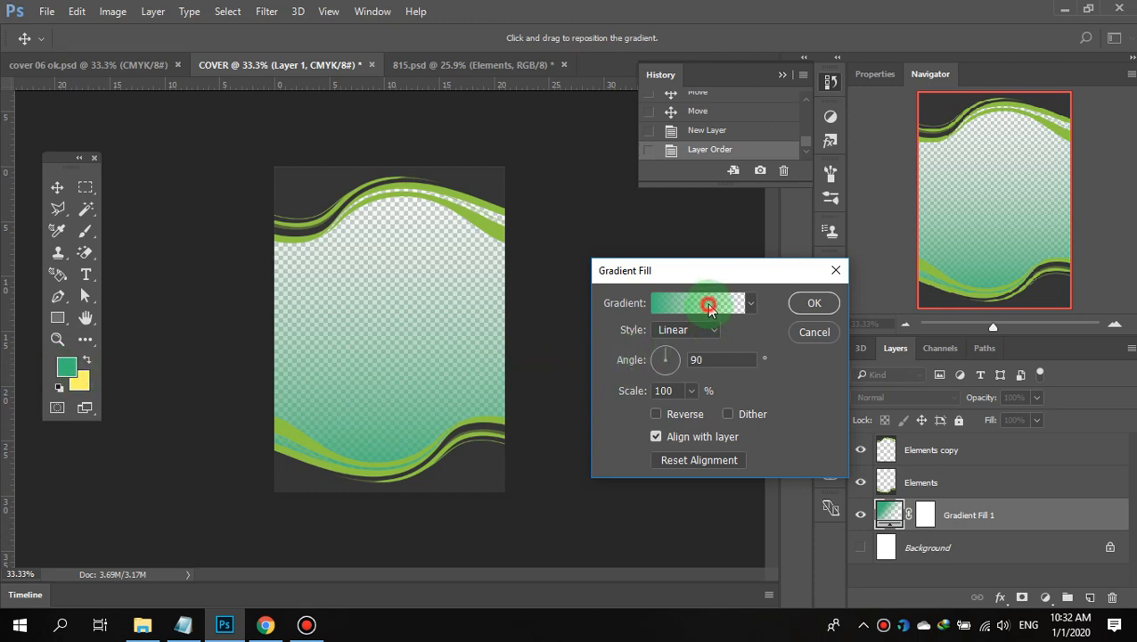
click(90, 196)
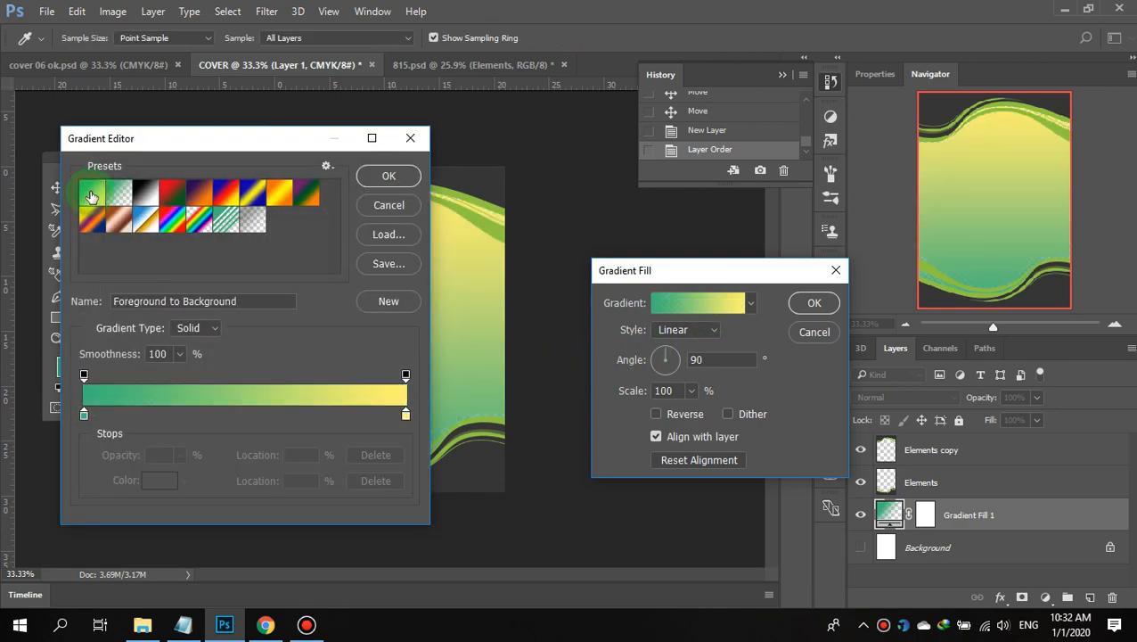
- Set the gradient's color stop at location 0% to the white swatch
click(392, 177)
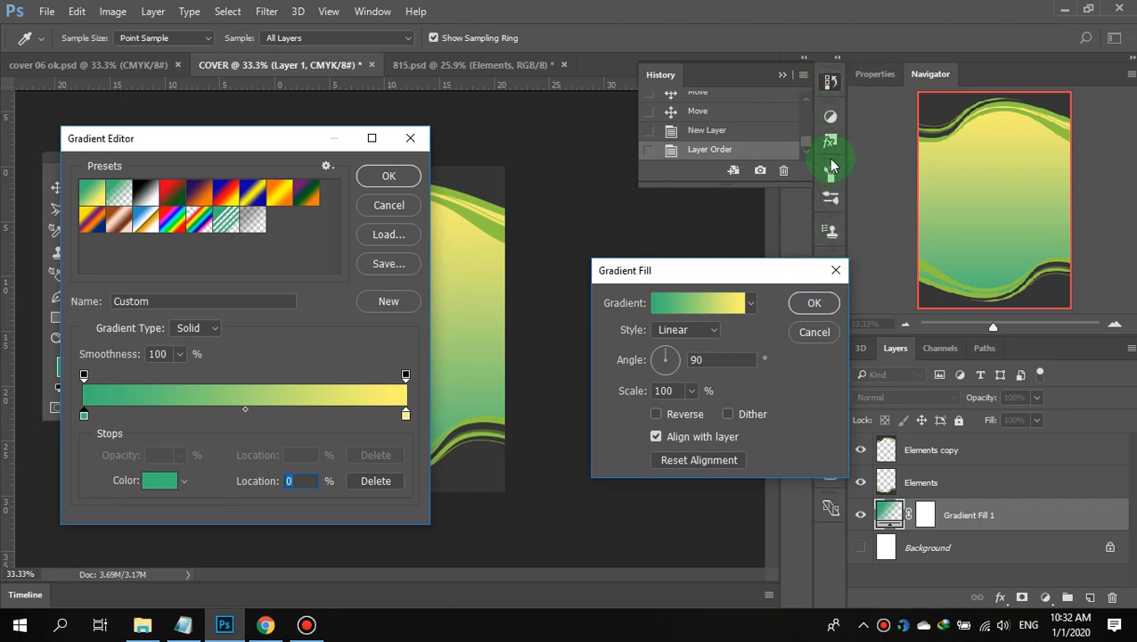
click(787, 79)
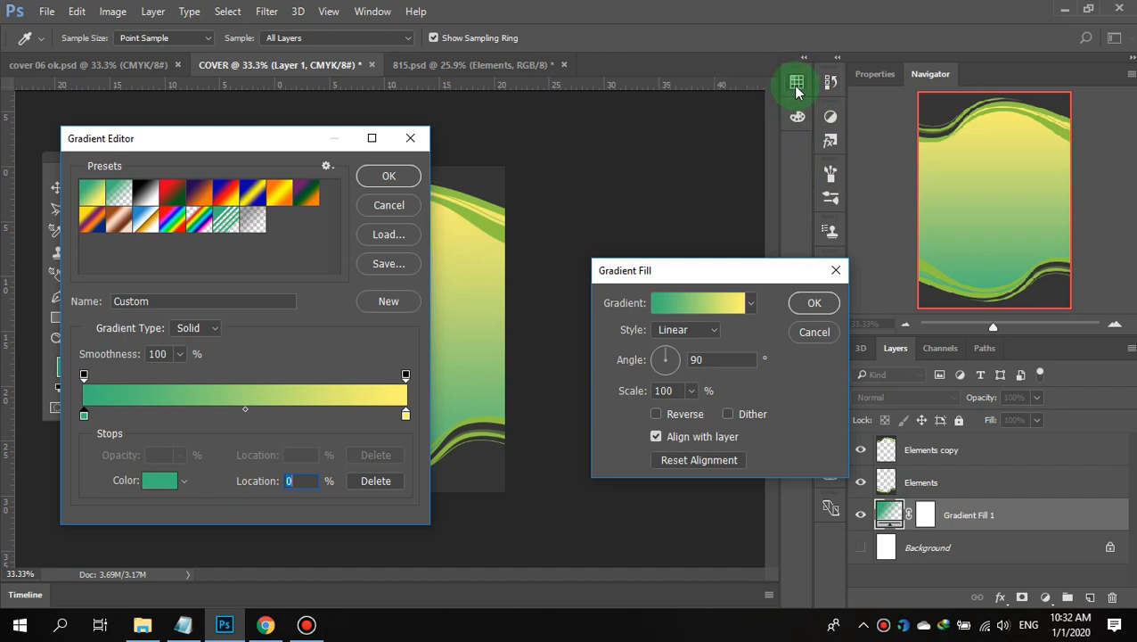
click(795, 83)
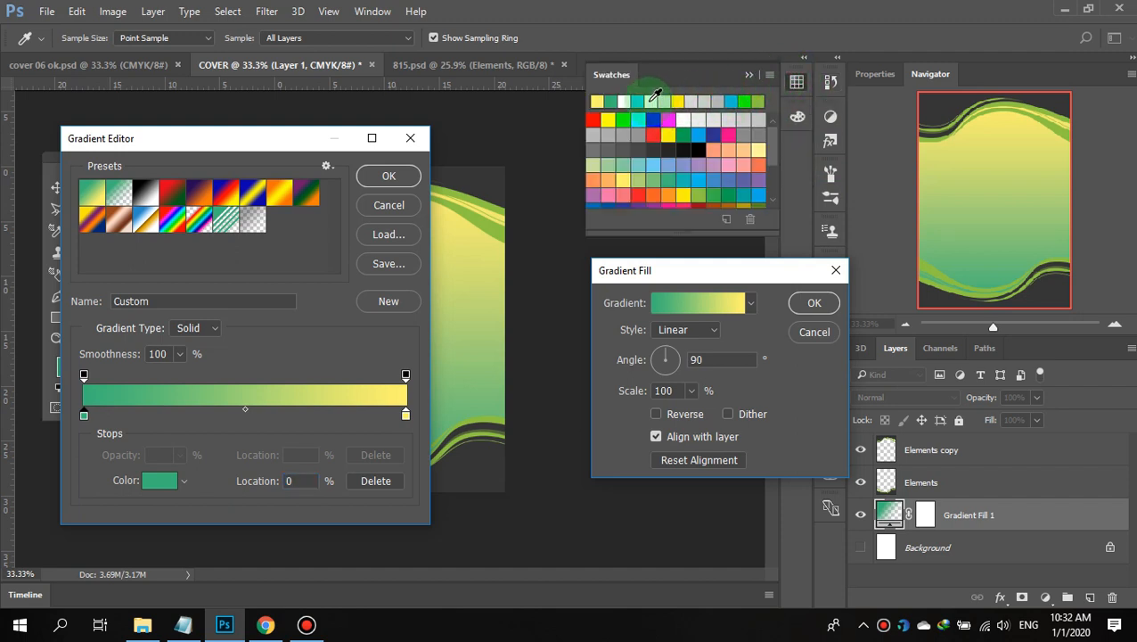
click(627, 101)
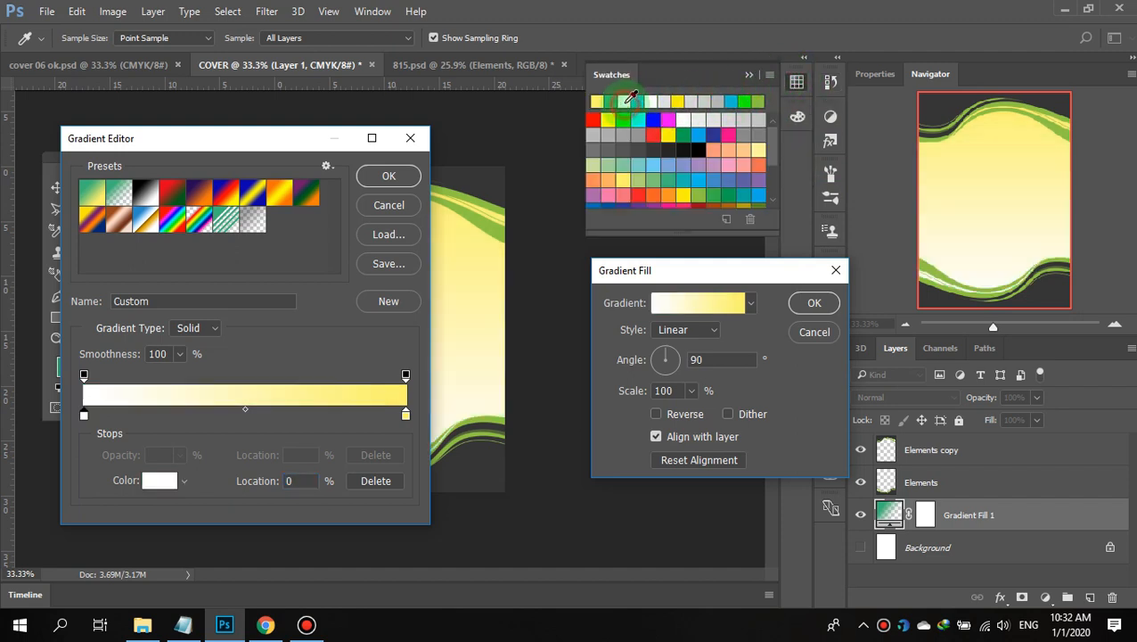
- Set the gradient's color stop at location 100% to pale green dcf5dc and accept the edited gradient
click(405, 415)
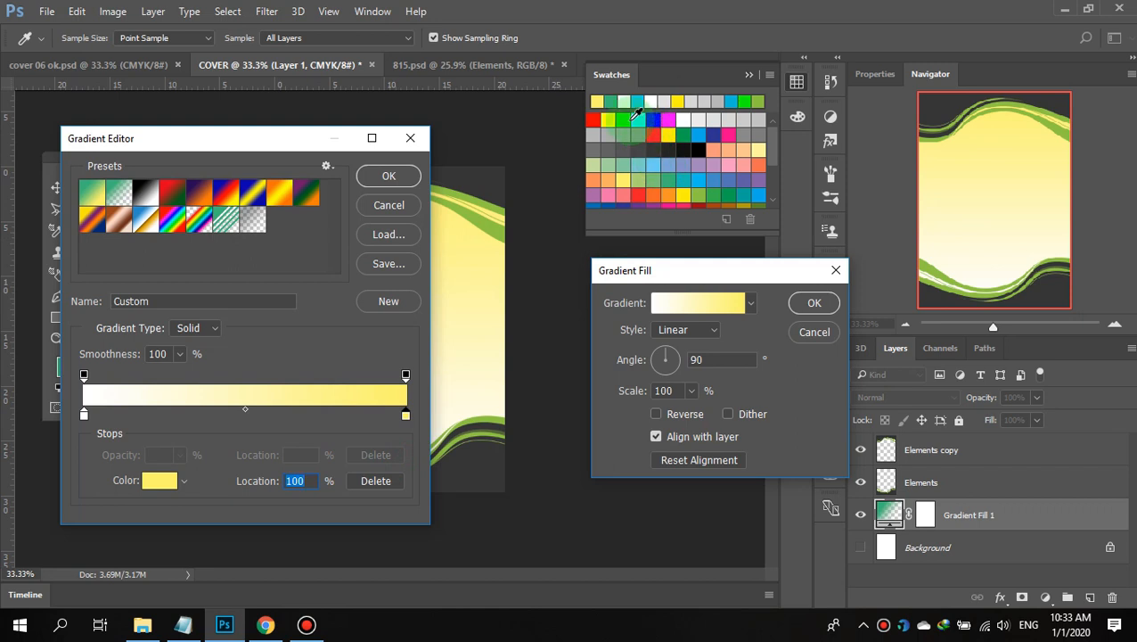
click(627, 121)
drag(631, 126, 748, 156)
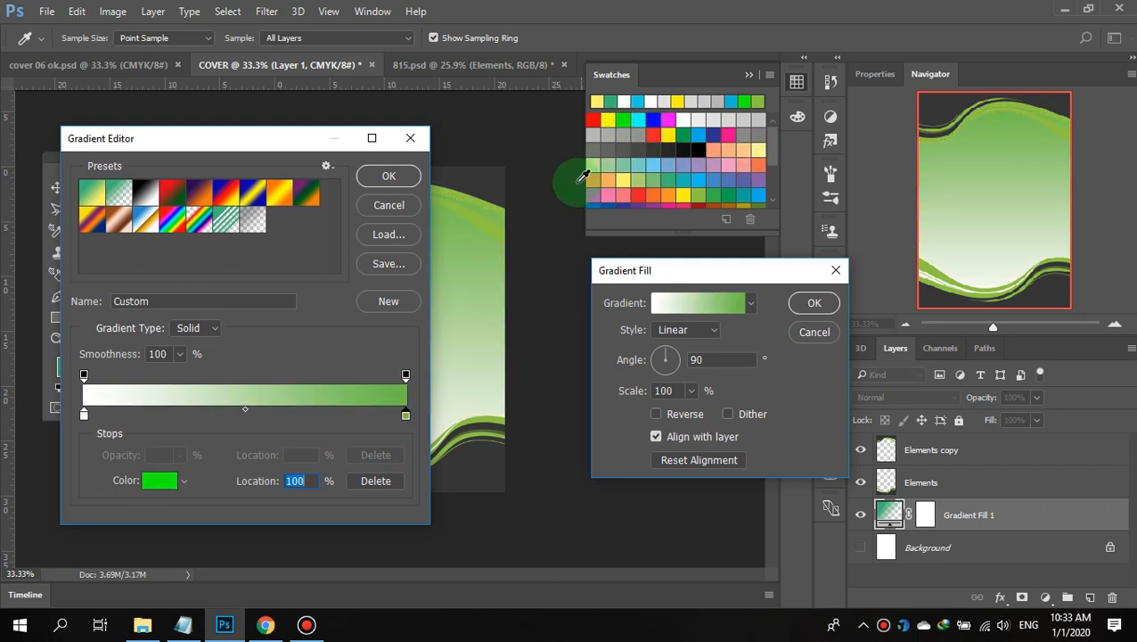
click(155, 482)
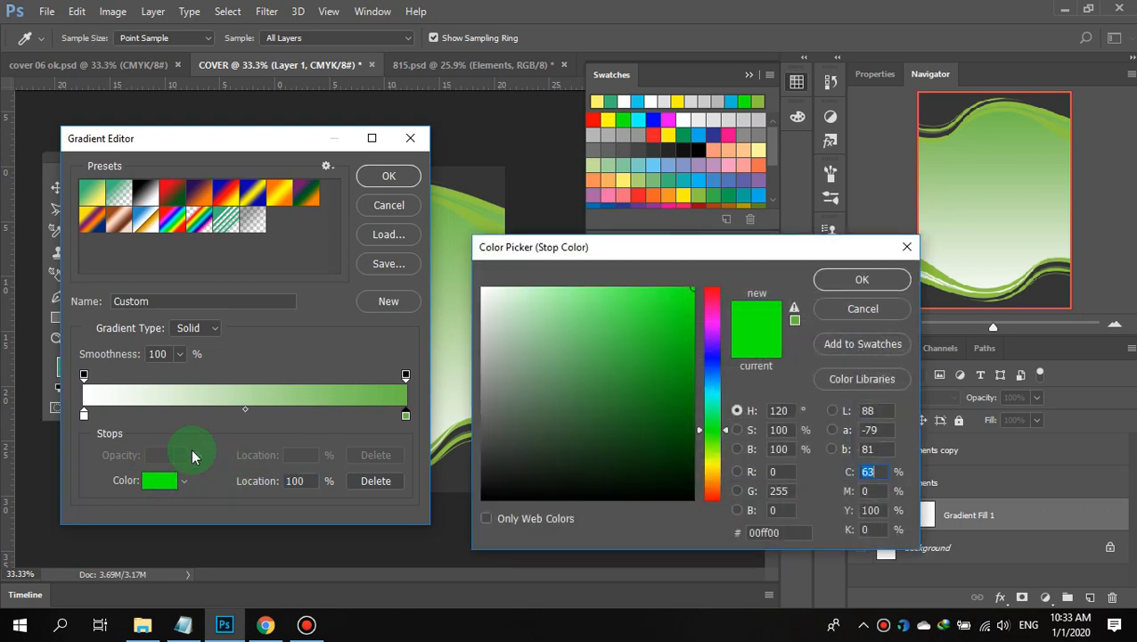
click(503, 295)
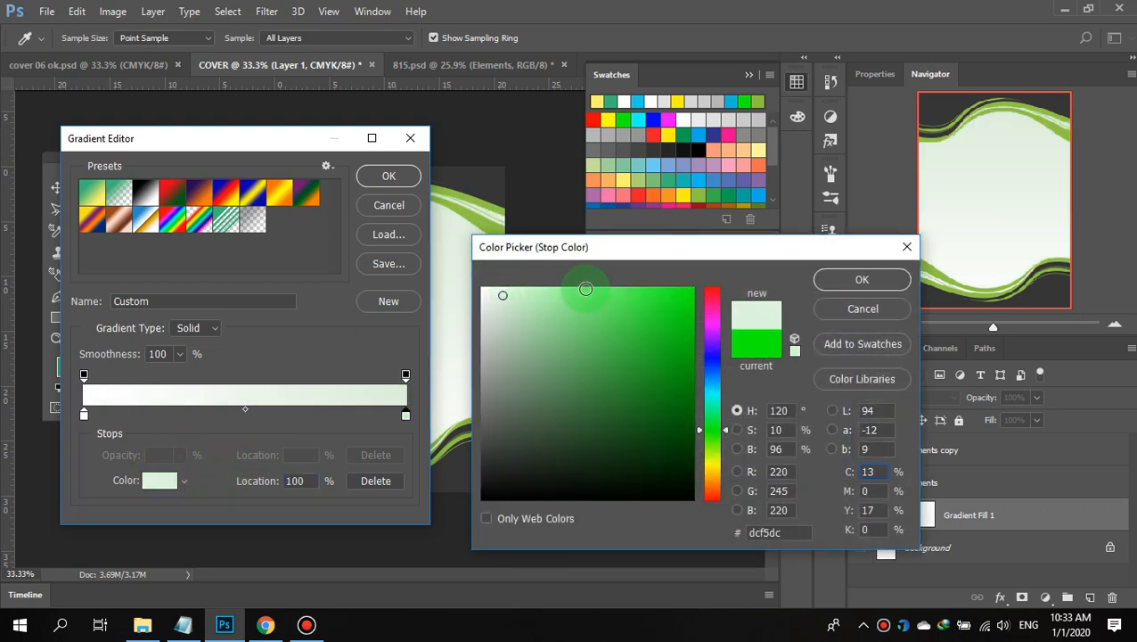
click(862, 282)
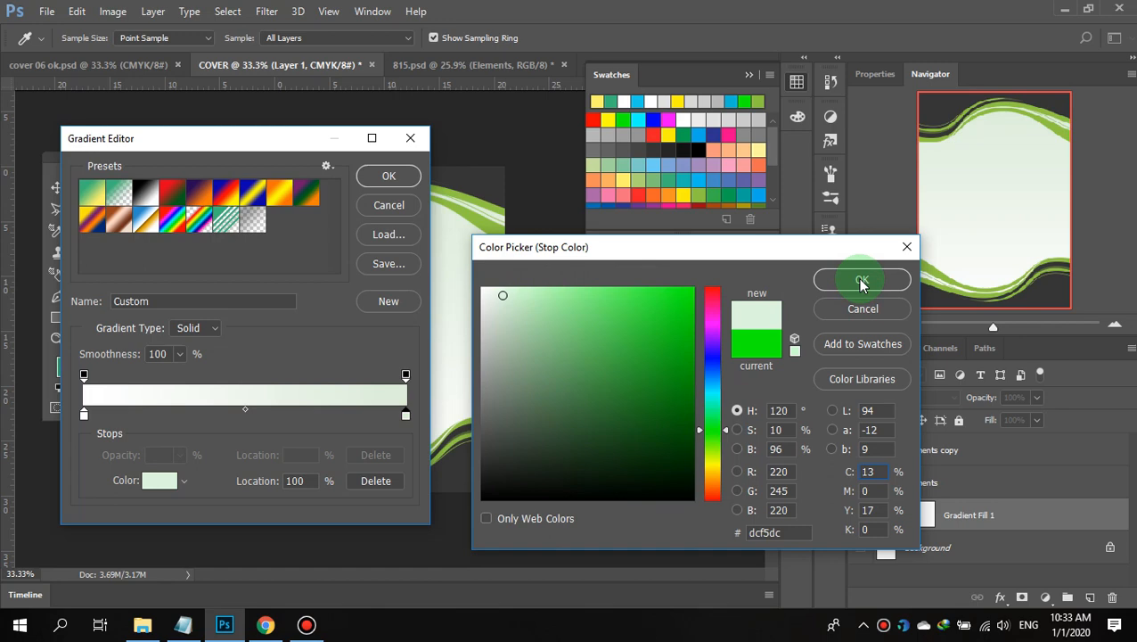
click(398, 178)
- Preview the Radial, Reflected, Linear and Diamond styles for the gradient fill
click(750, 303)
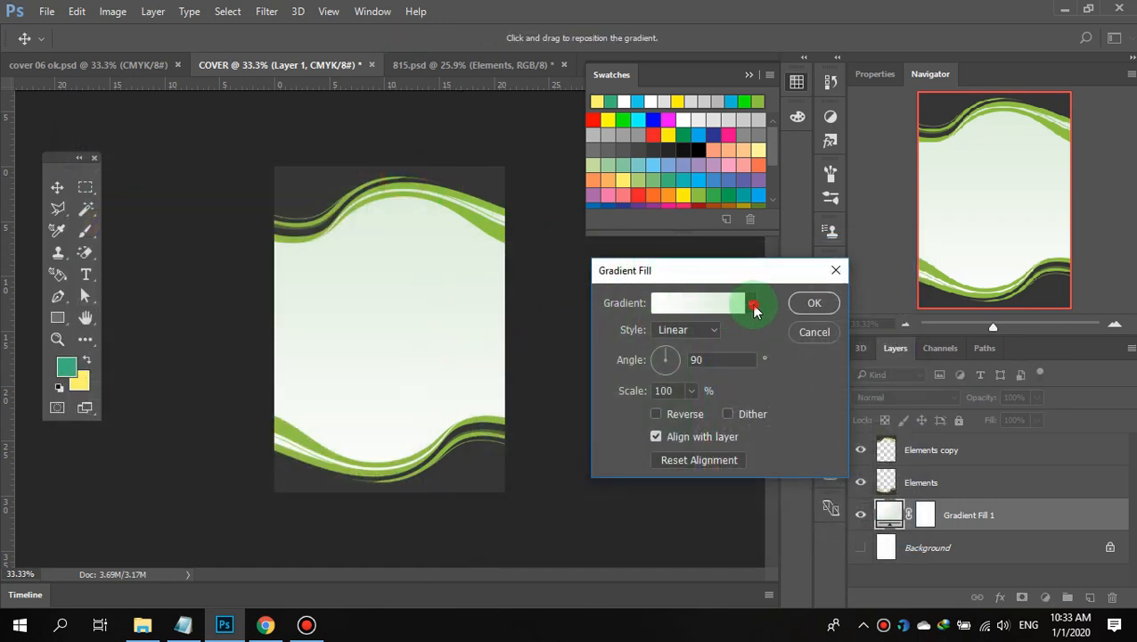
click(752, 276)
click(712, 329)
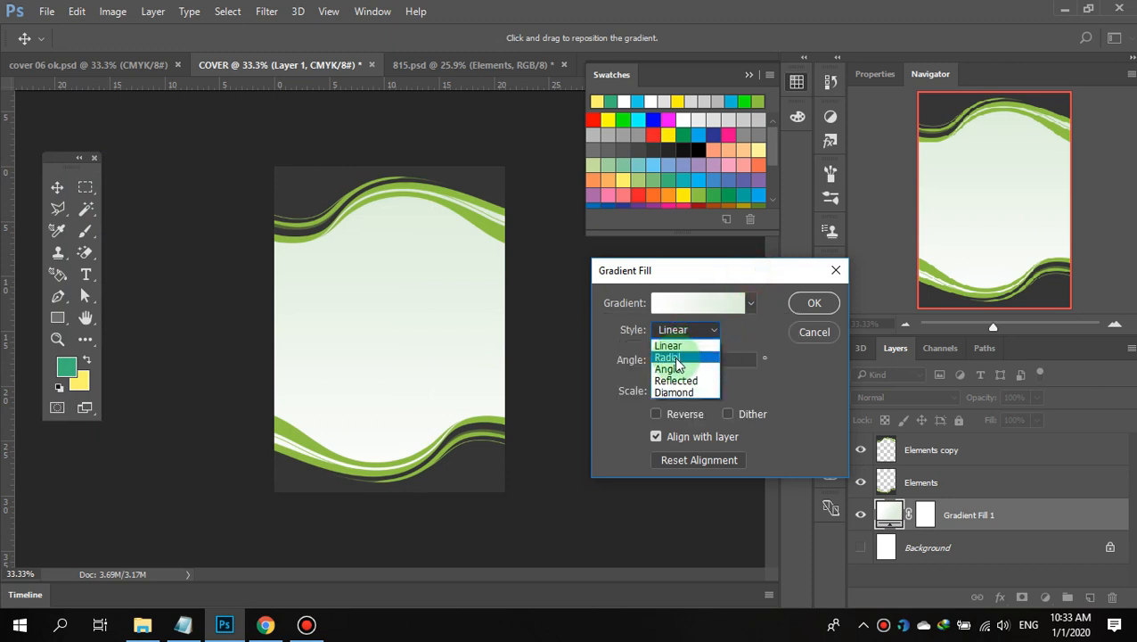
click(670, 358)
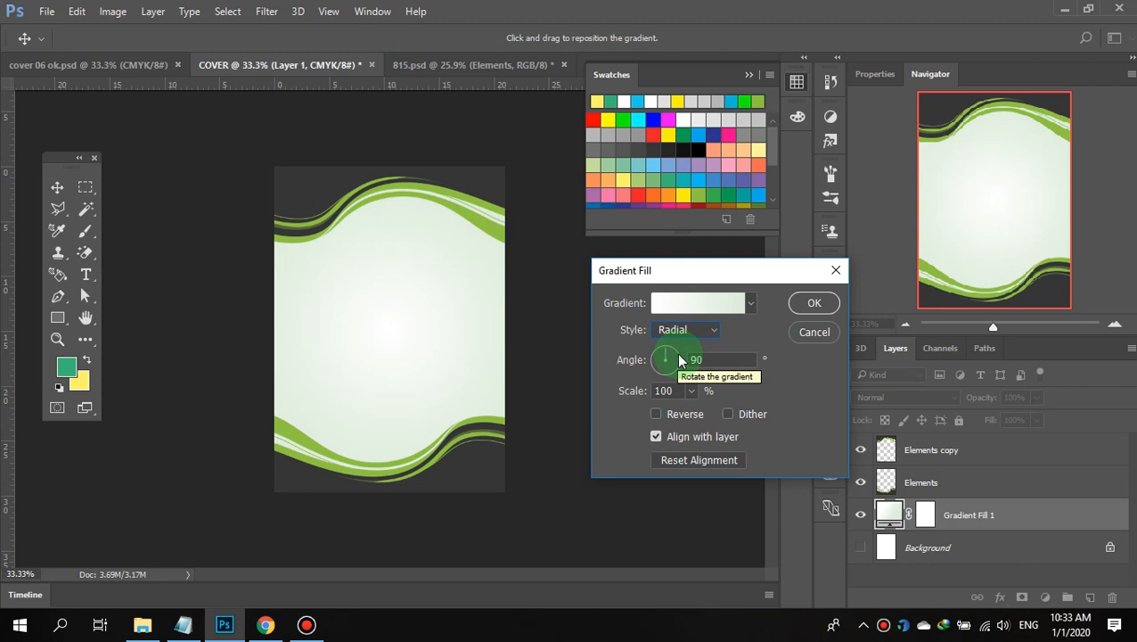
click(714, 330)
click(692, 374)
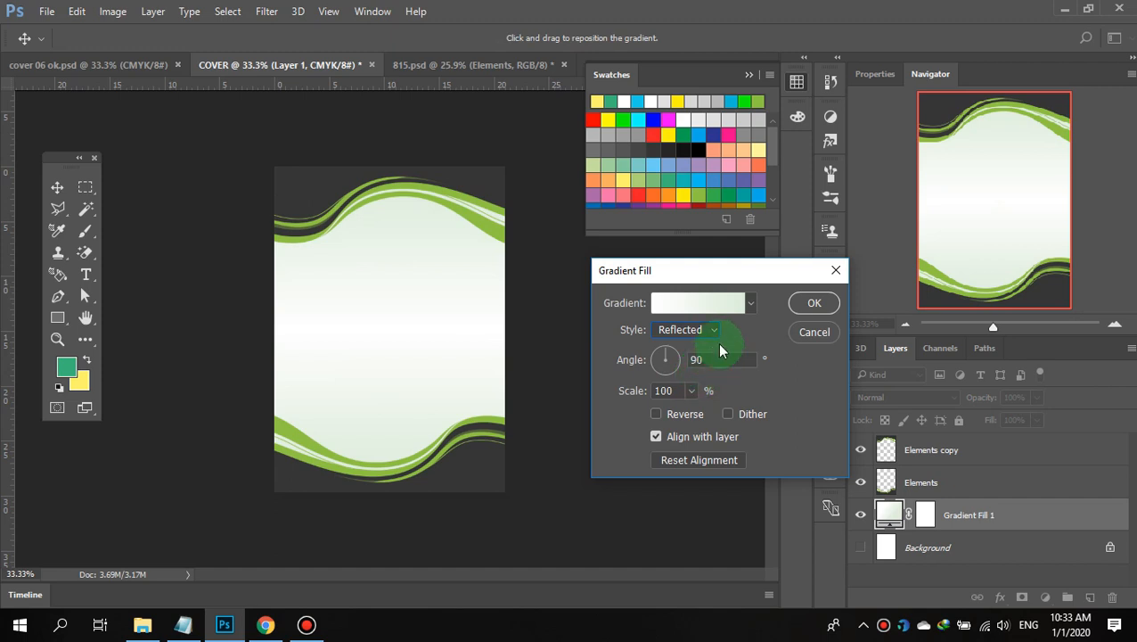
click(713, 330)
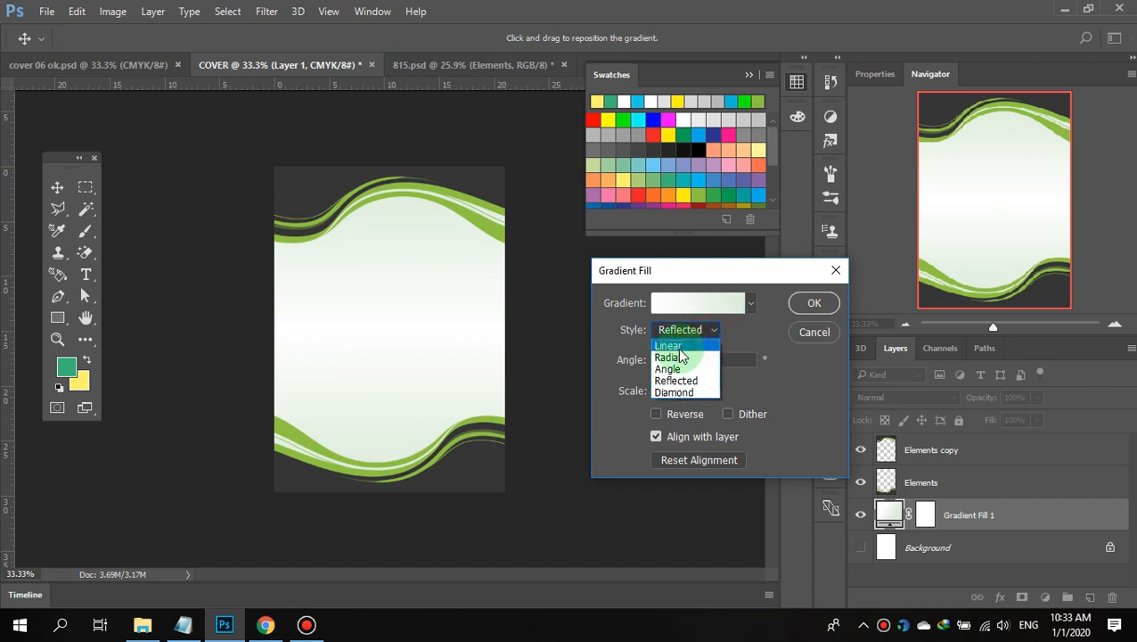
click(677, 359)
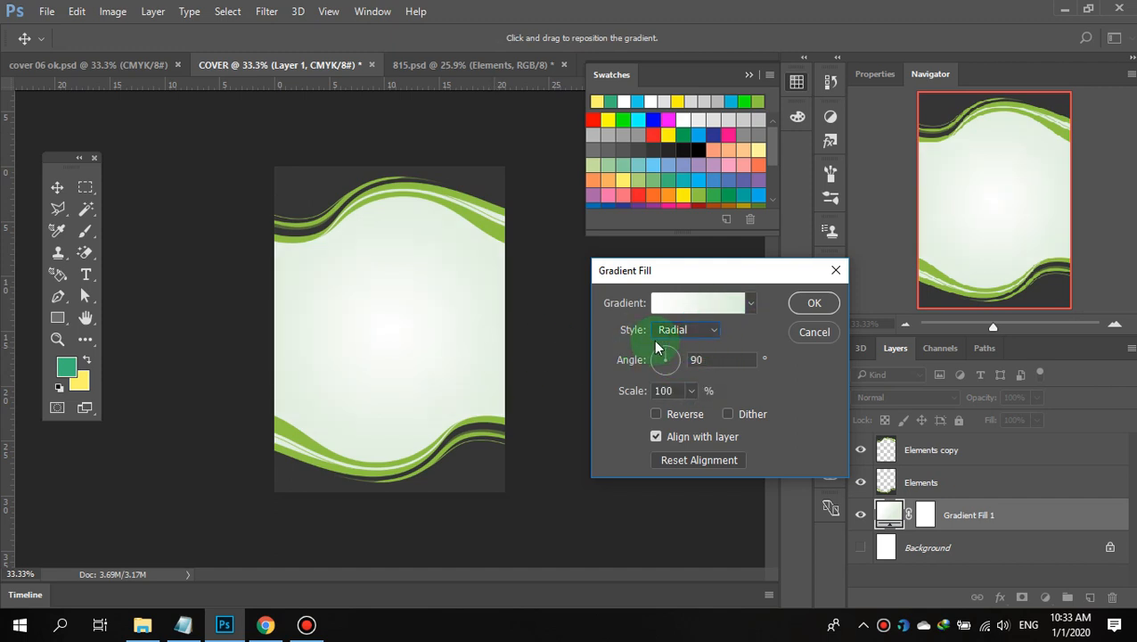
click(713, 334)
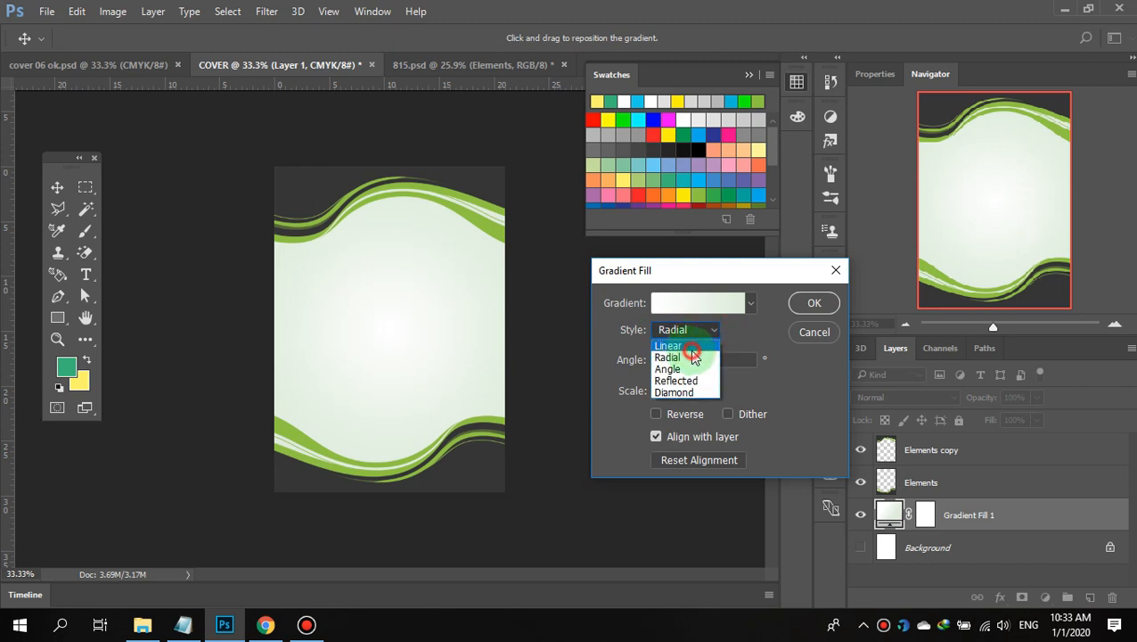
click(691, 347)
click(713, 332)
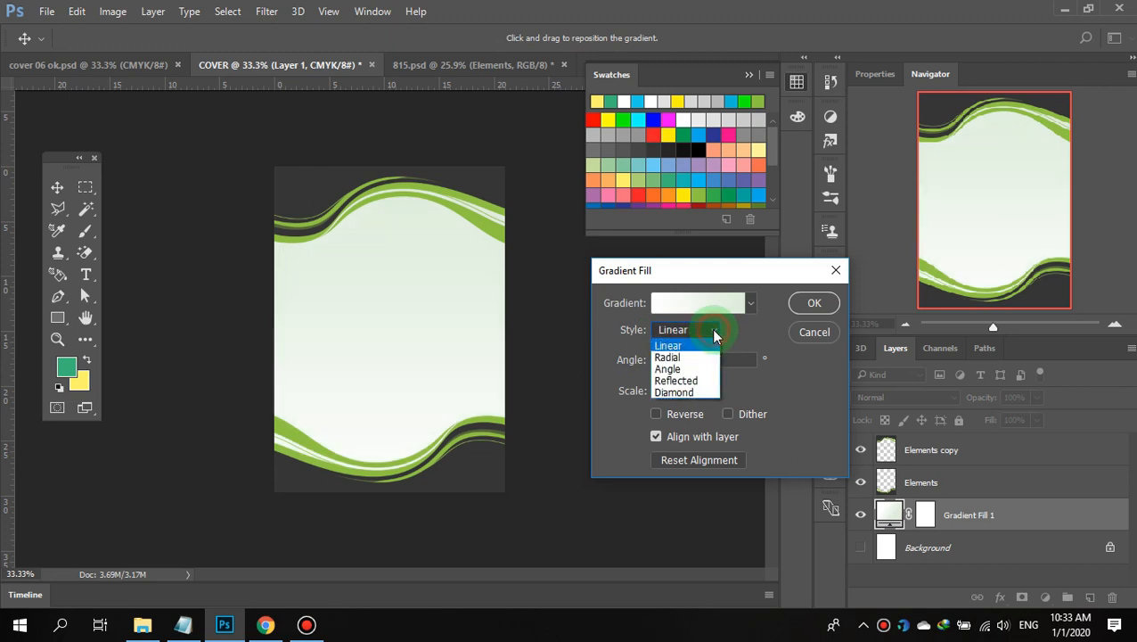
click(688, 392)
- Set the gradient fill's style to Radial and accept the fill
click(716, 330)
click(684, 361)
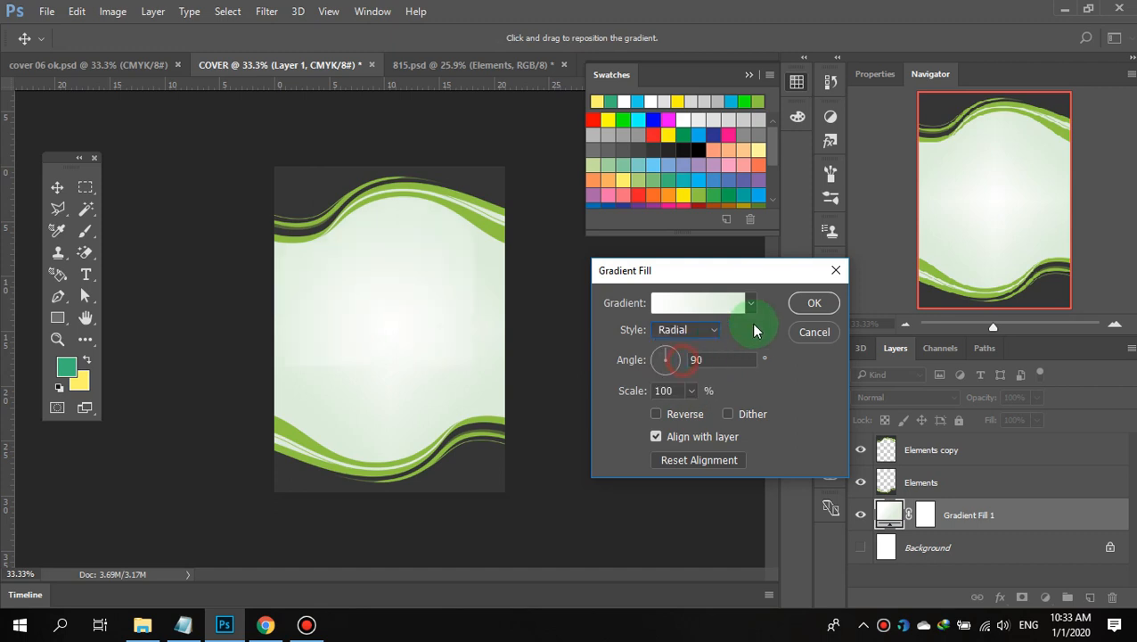
click(813, 304)
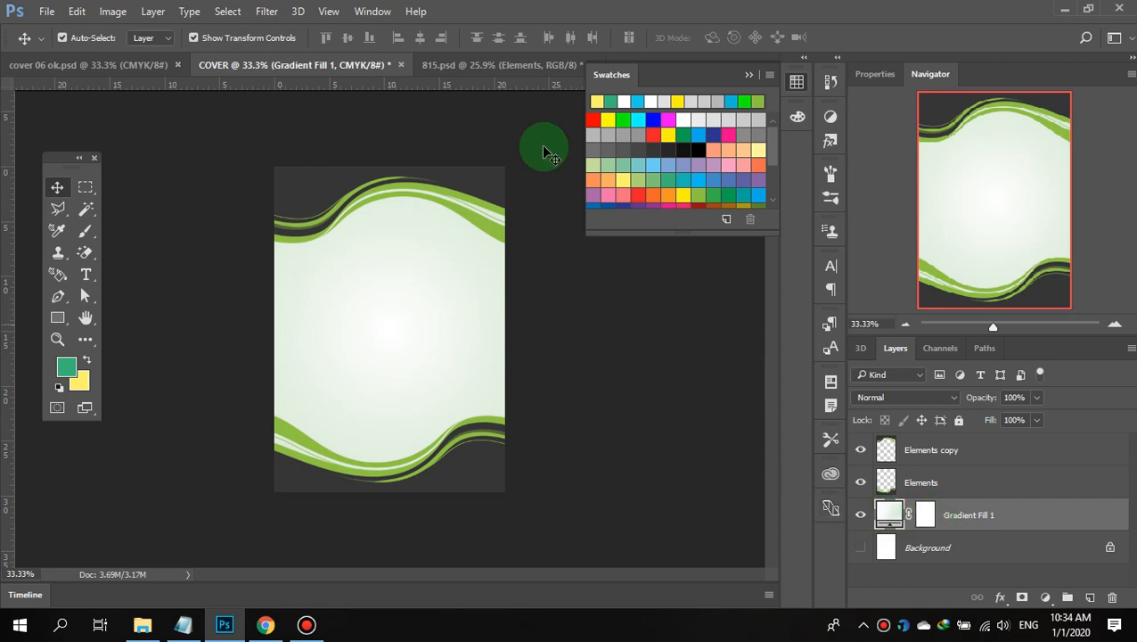
- Close 815.psd without saving its changes and revert the COVER document to its original blank snapshot
click(454, 66)
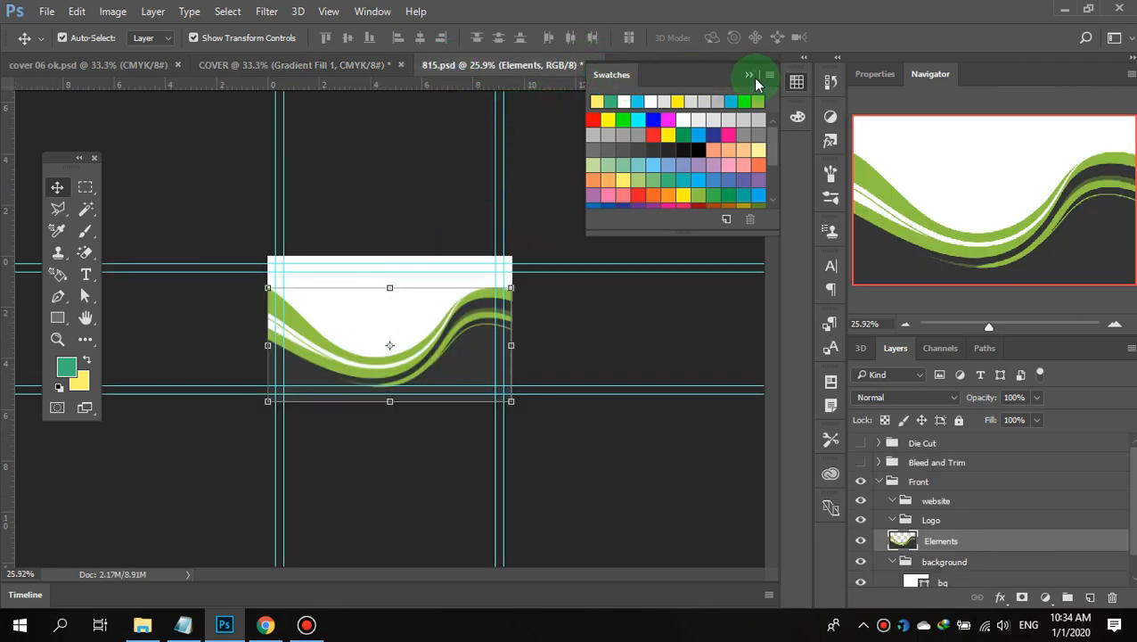
click(747, 75)
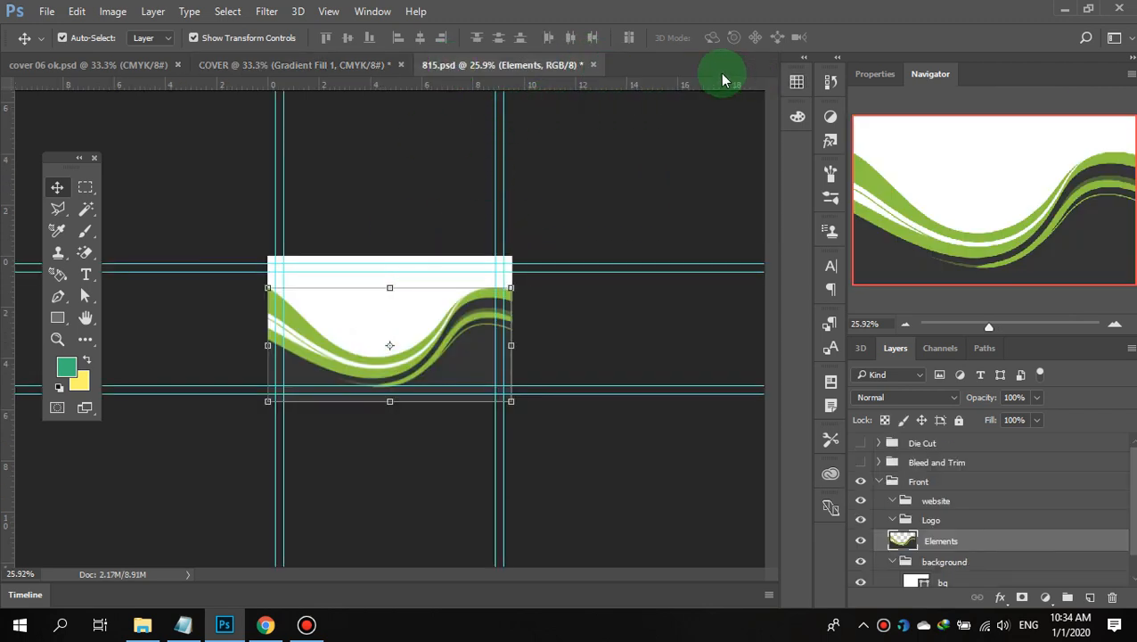
click(593, 65)
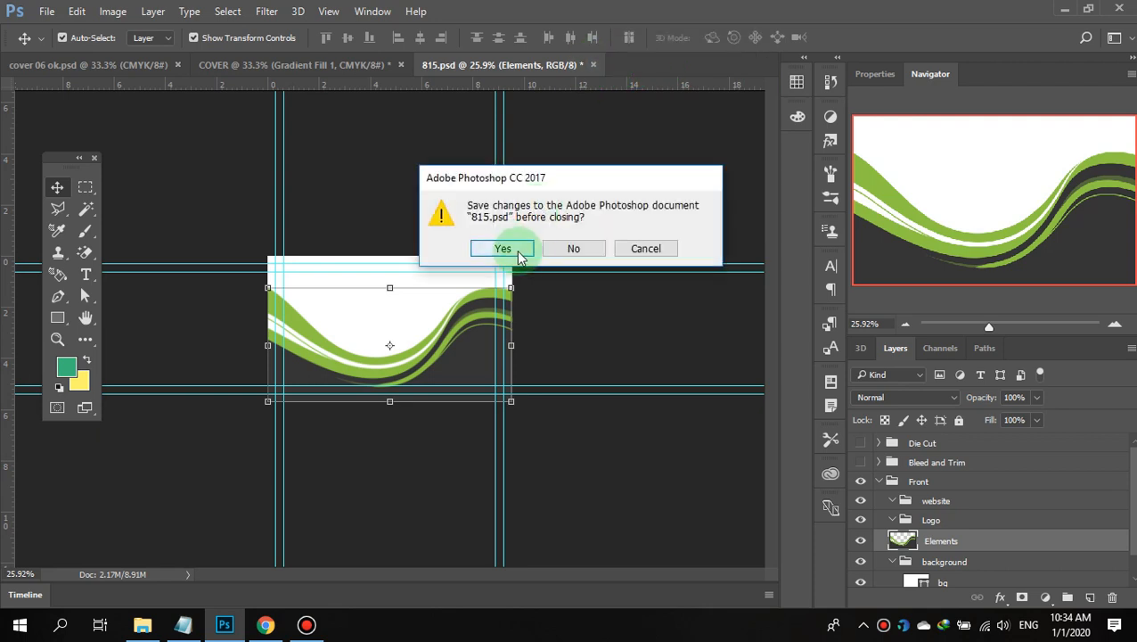
click(556, 254)
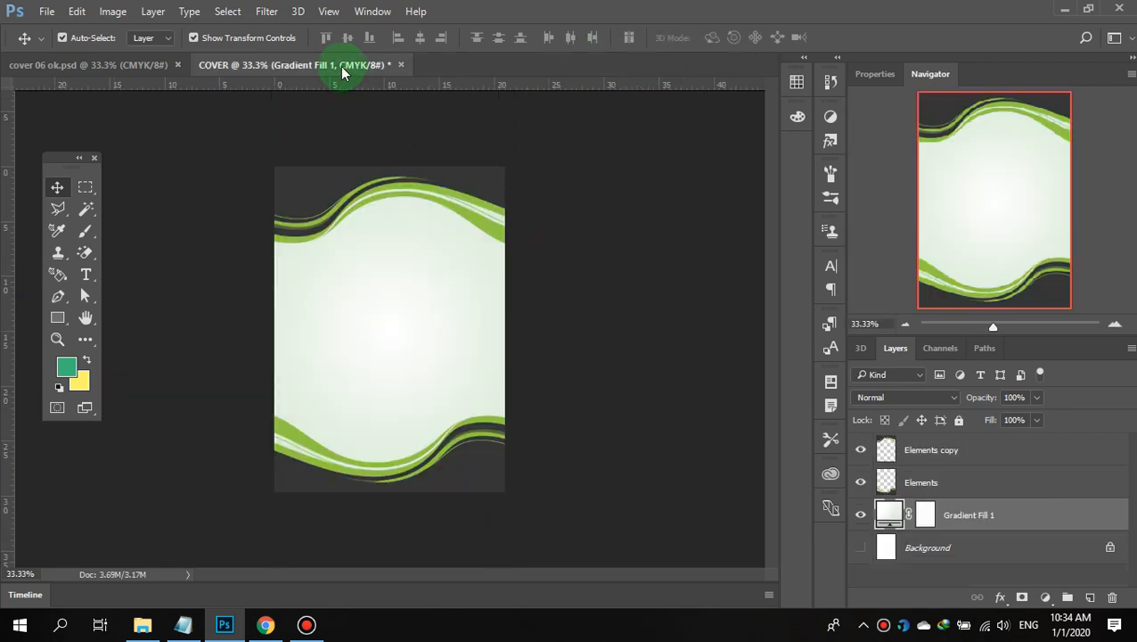
click(825, 83)
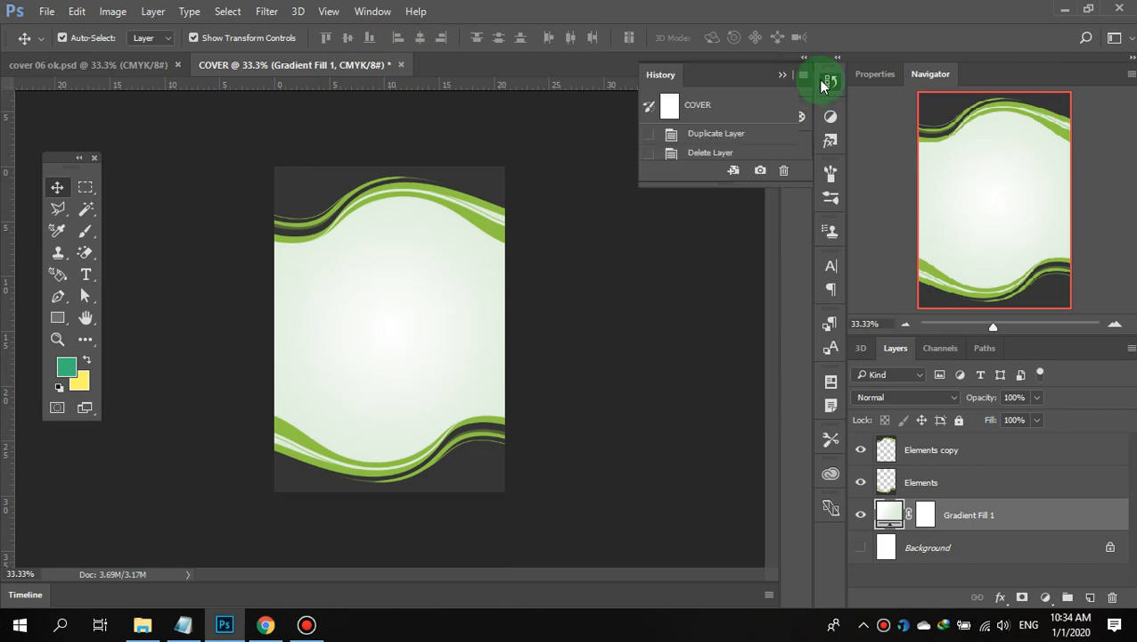
click(754, 106)
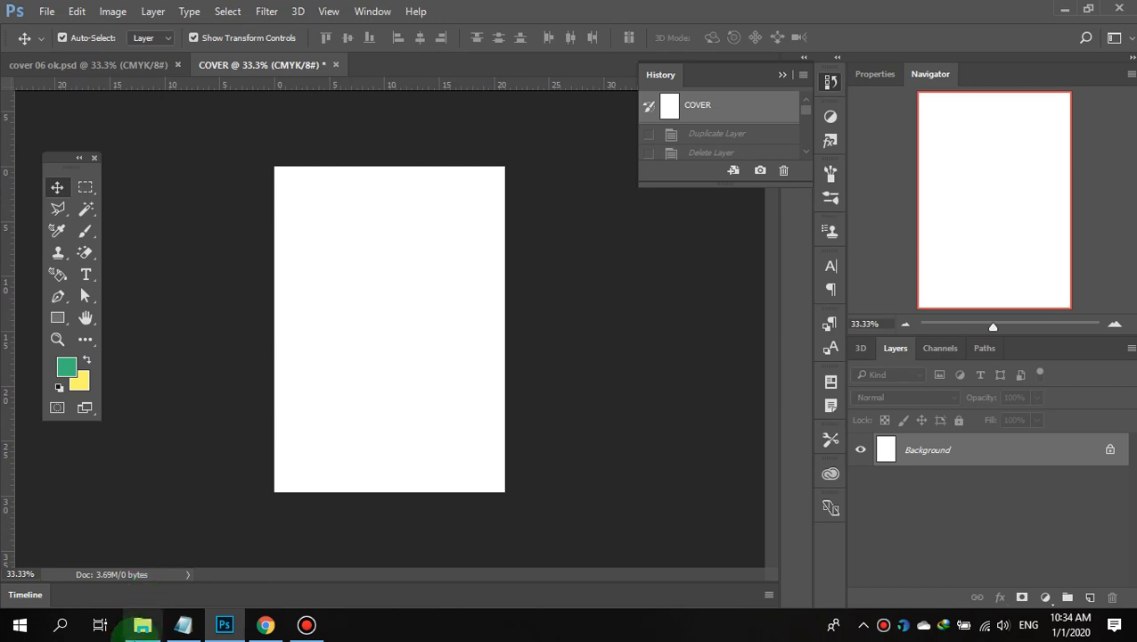
- Switch to File Explorer and open the cover merah image from the PHOTOSHOP folder with Adobe Photoshop CC 2017
click(140, 623)
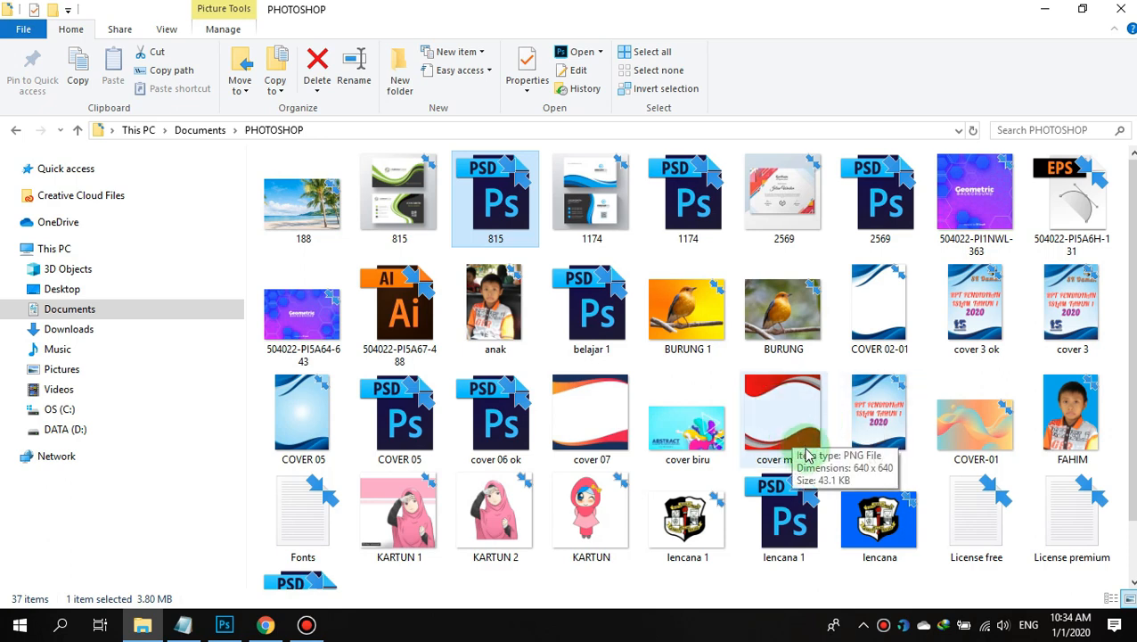
click(763, 419)
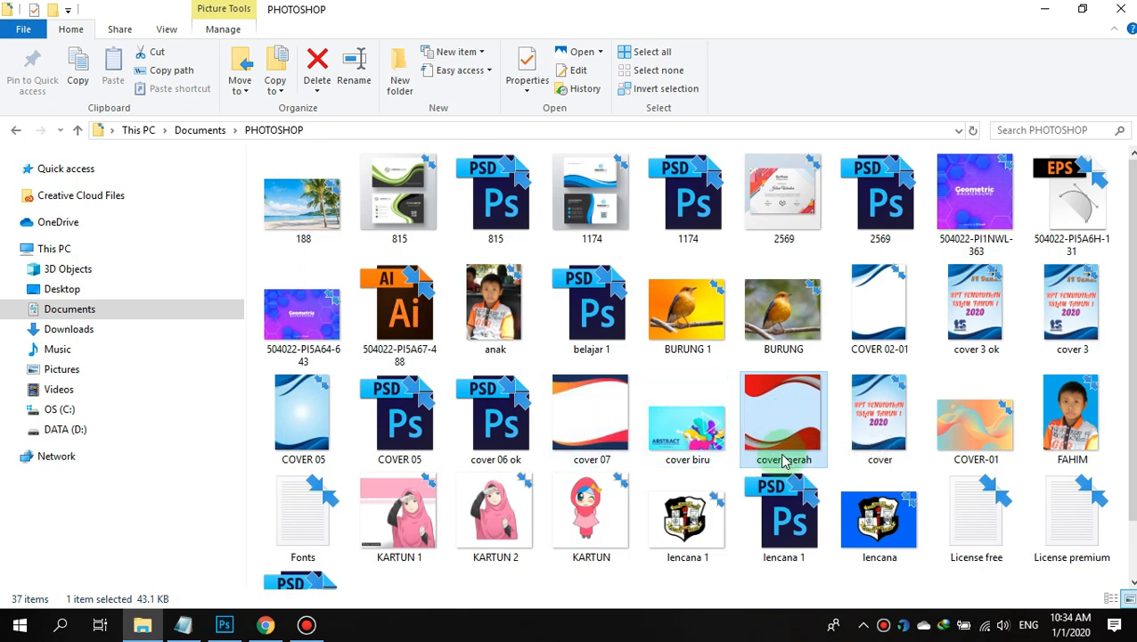
click(759, 400)
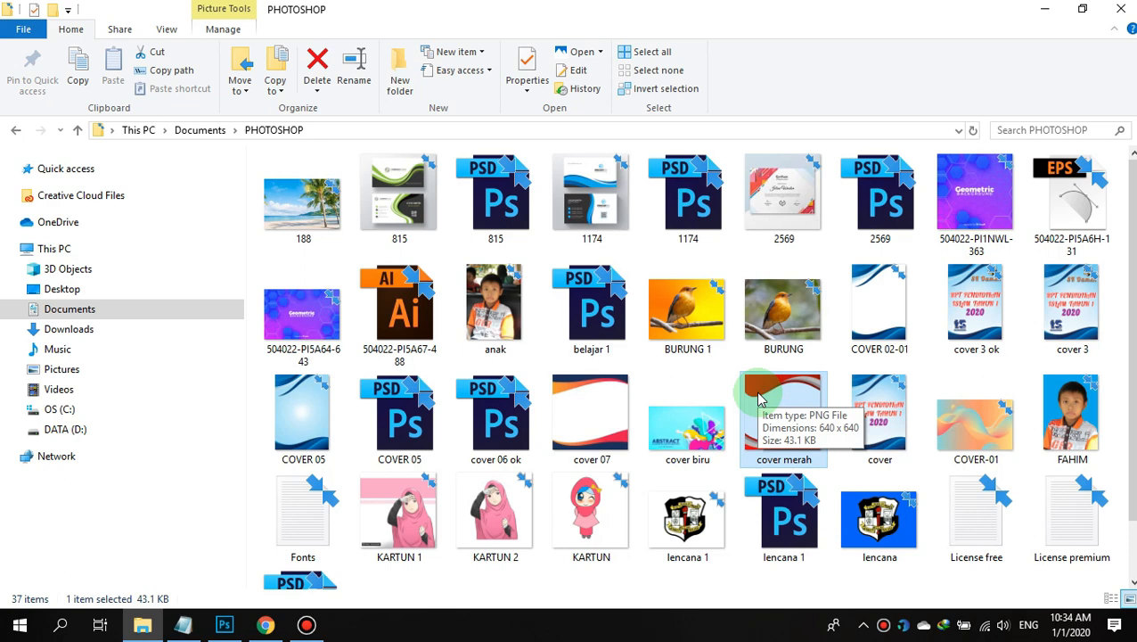
click(778, 450)
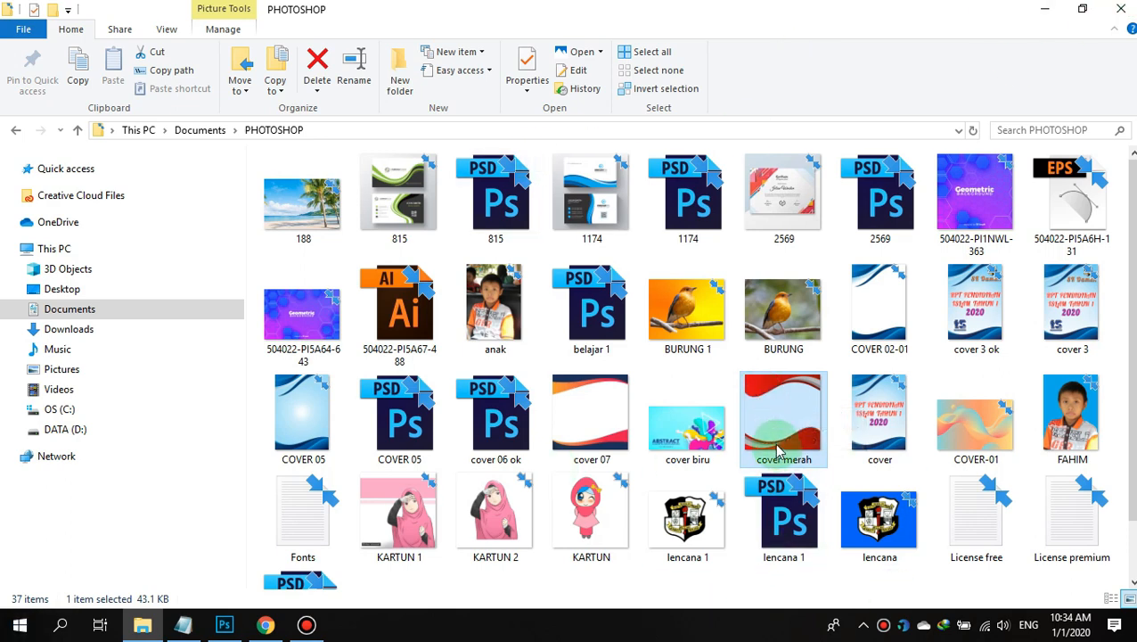
right_click(778, 412)
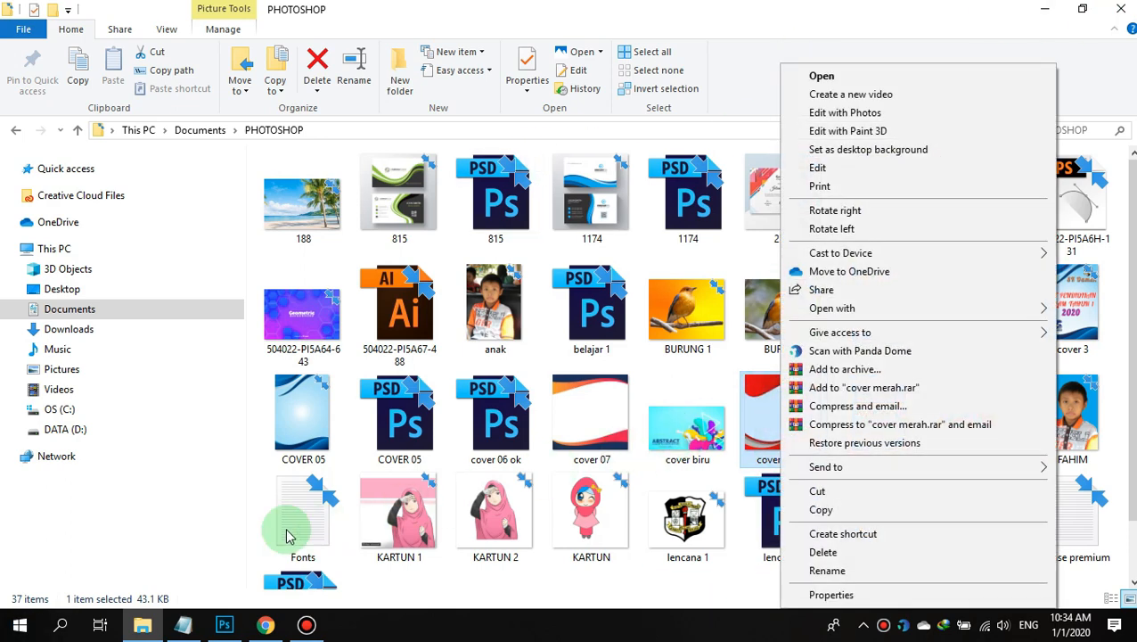
click(306, 624)
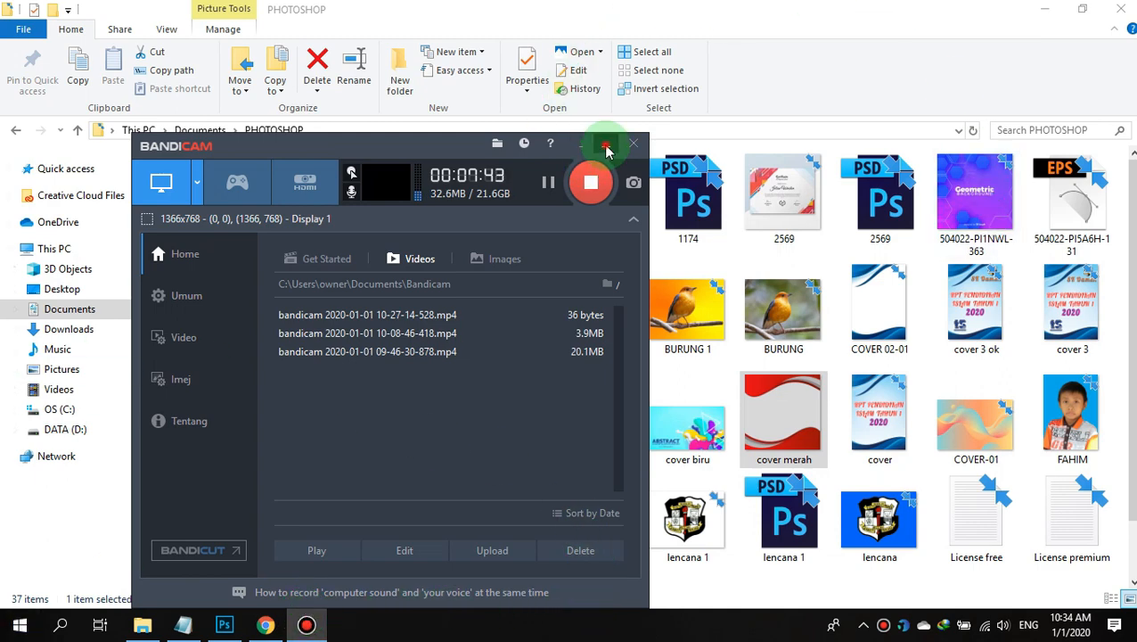
click(606, 146)
right_click(788, 434)
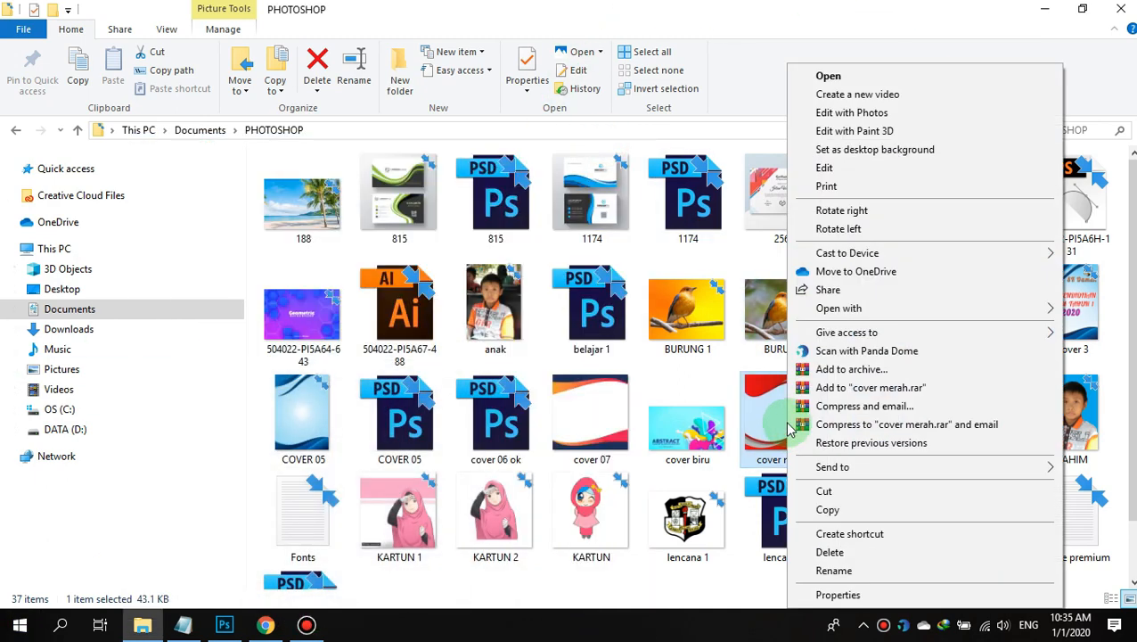
mouse_move(821, 308)
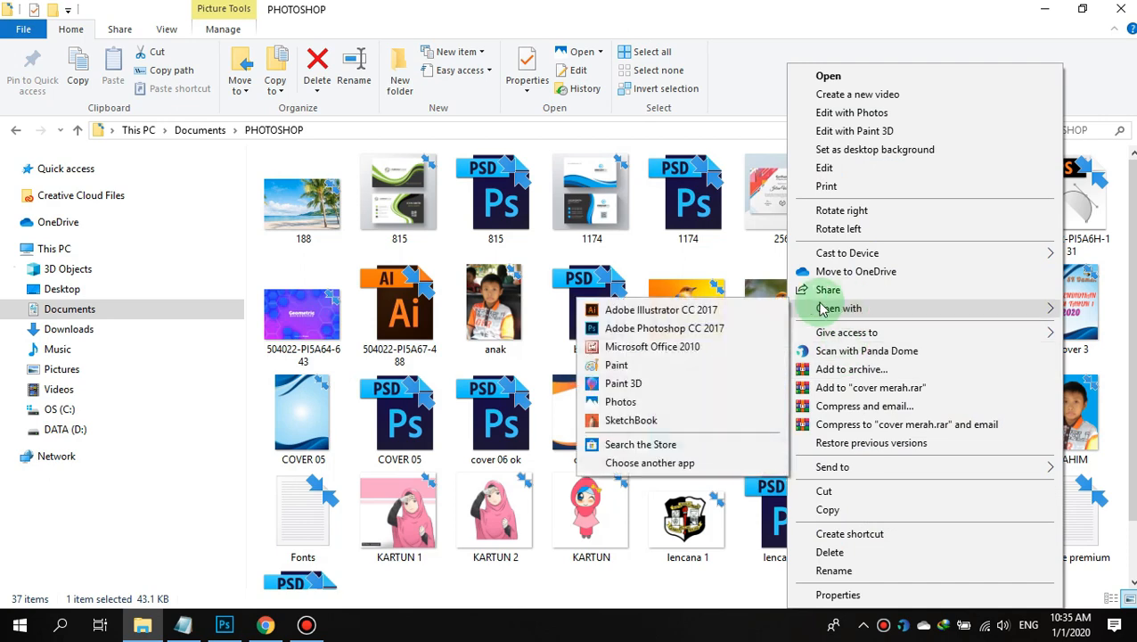
click(677, 328)
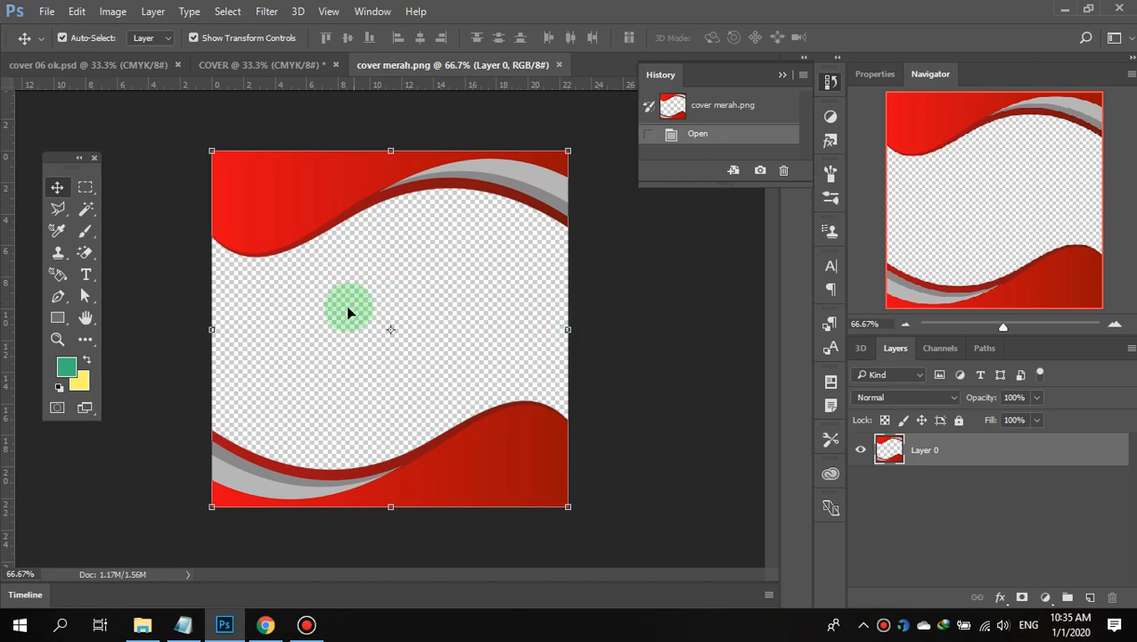
- Add a new empty layer to cover merah.png and place it below the red wave layer
click(629, 356)
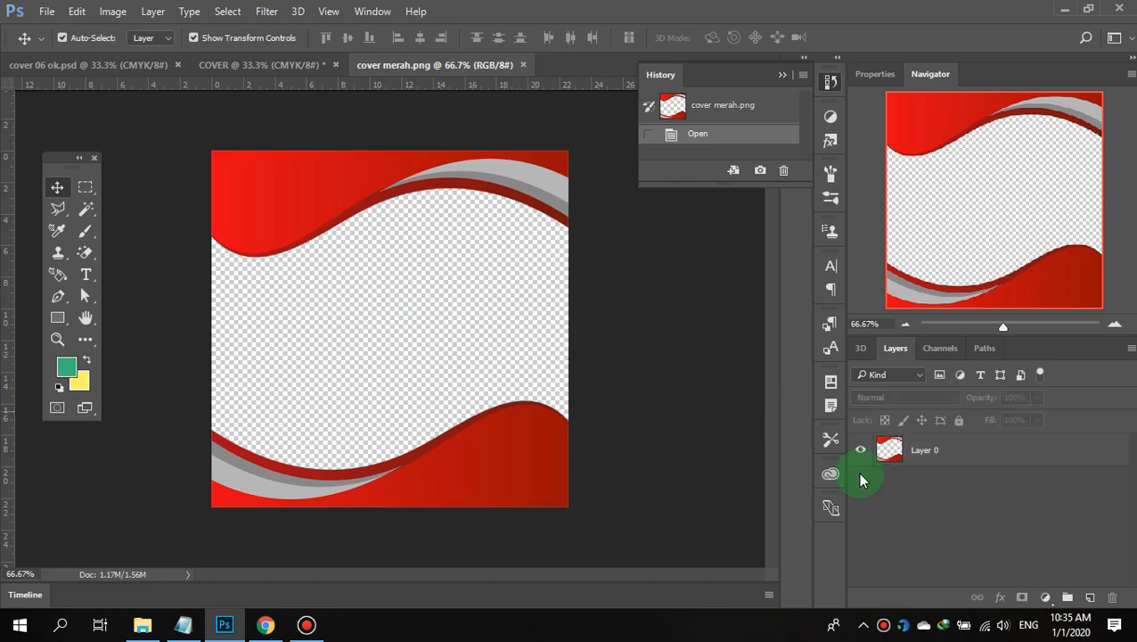
click(1088, 599)
drag(881, 446, 885, 505)
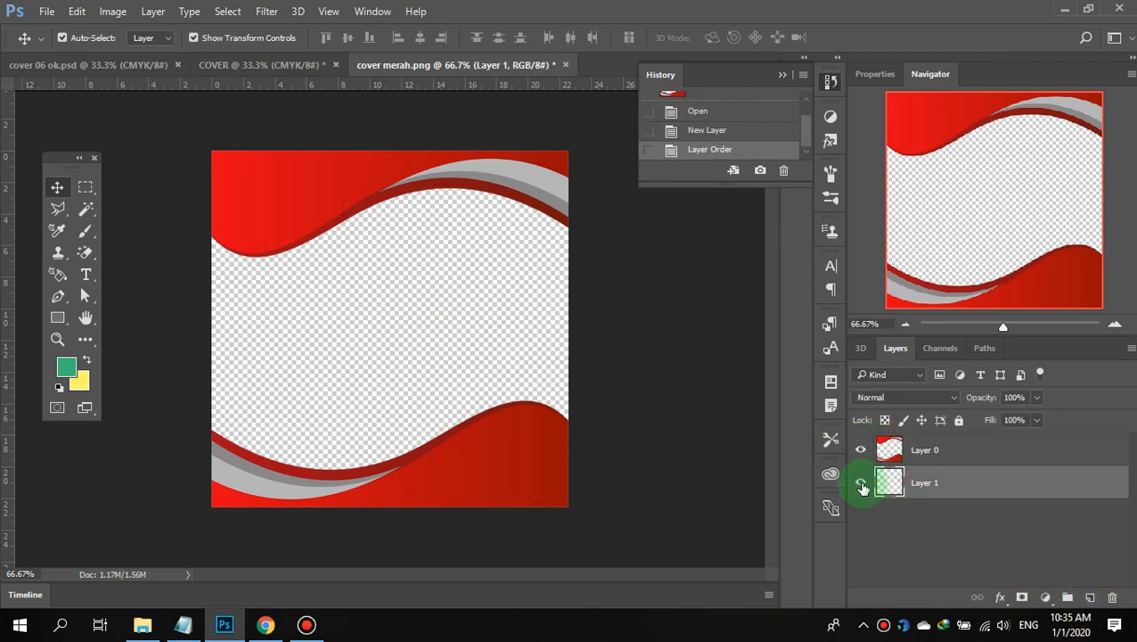
click(860, 452)
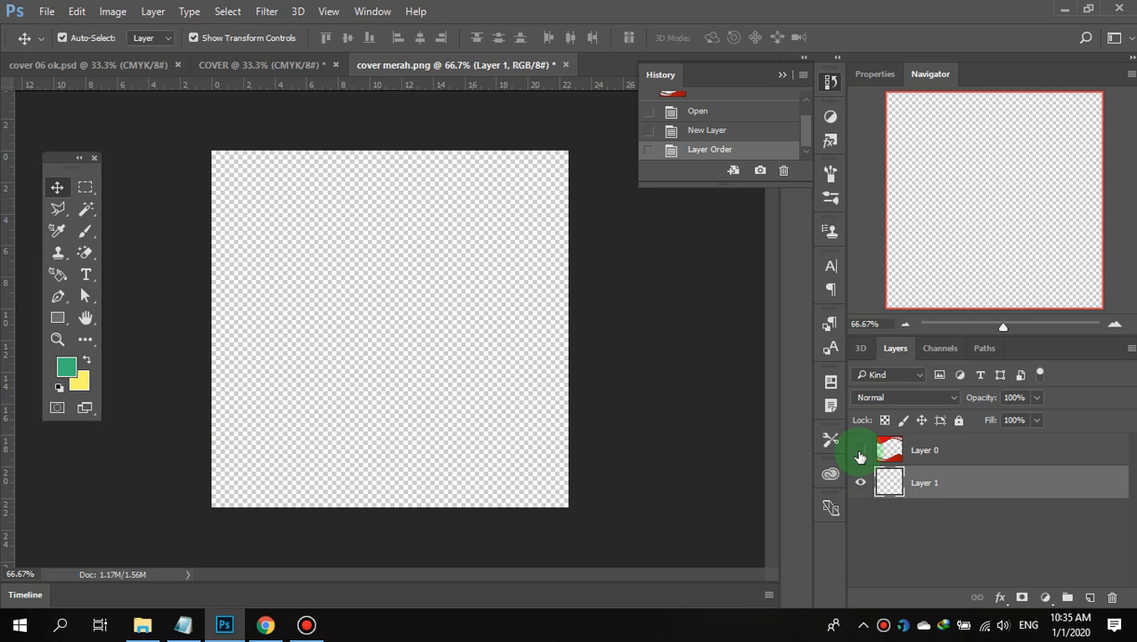
click(861, 452)
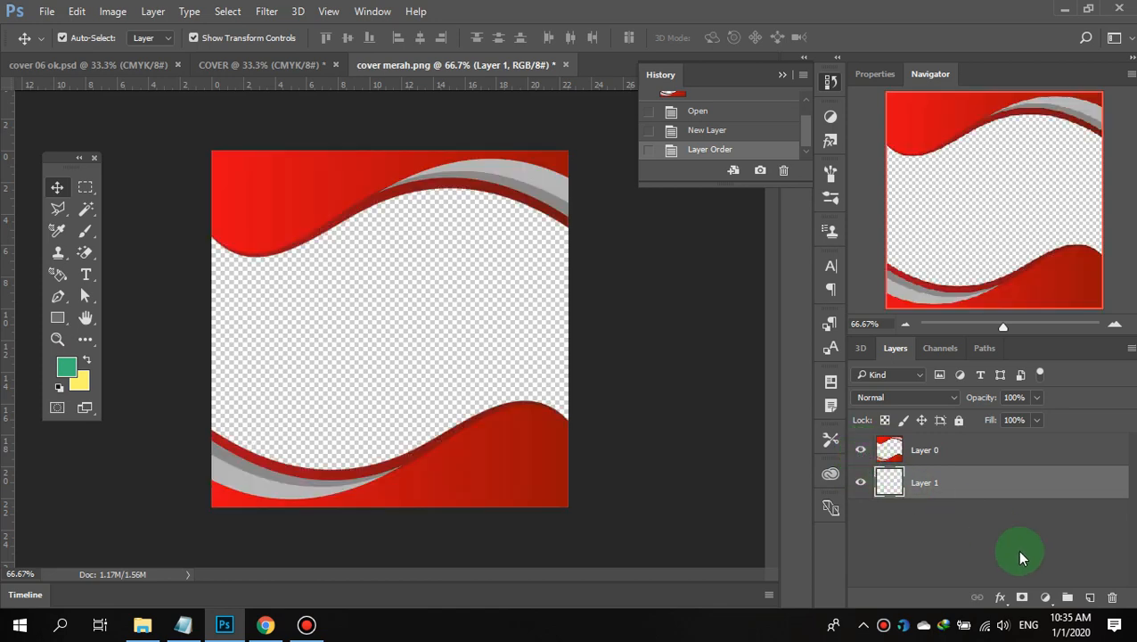
- Turn the empty layer into a solid color fill using the yellow swatch fff568
click(1048, 600)
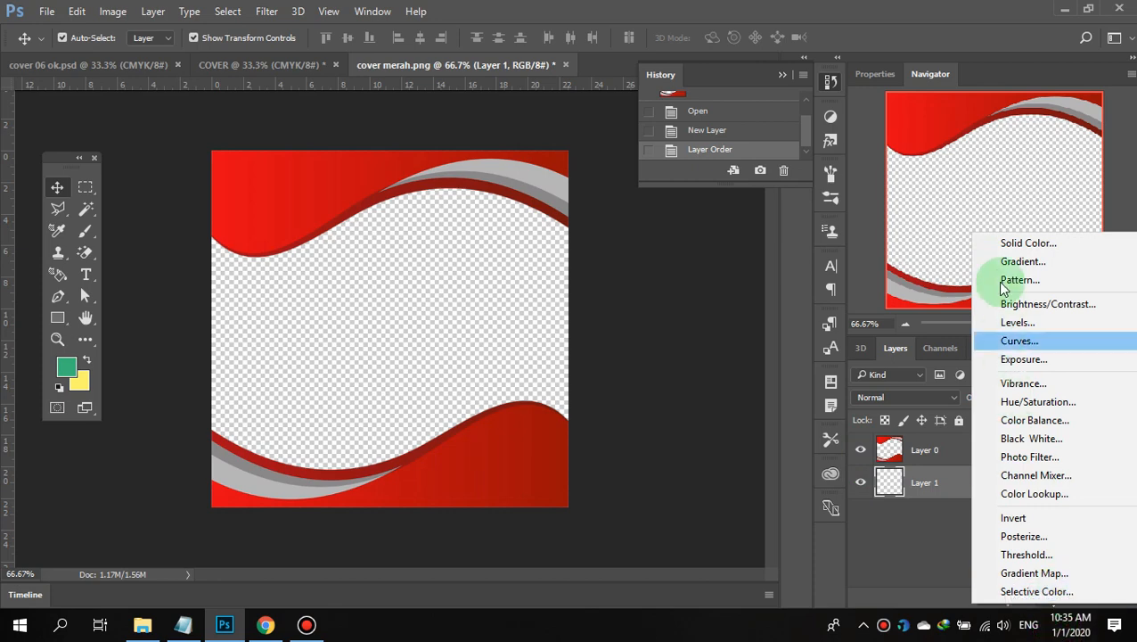
click(1007, 242)
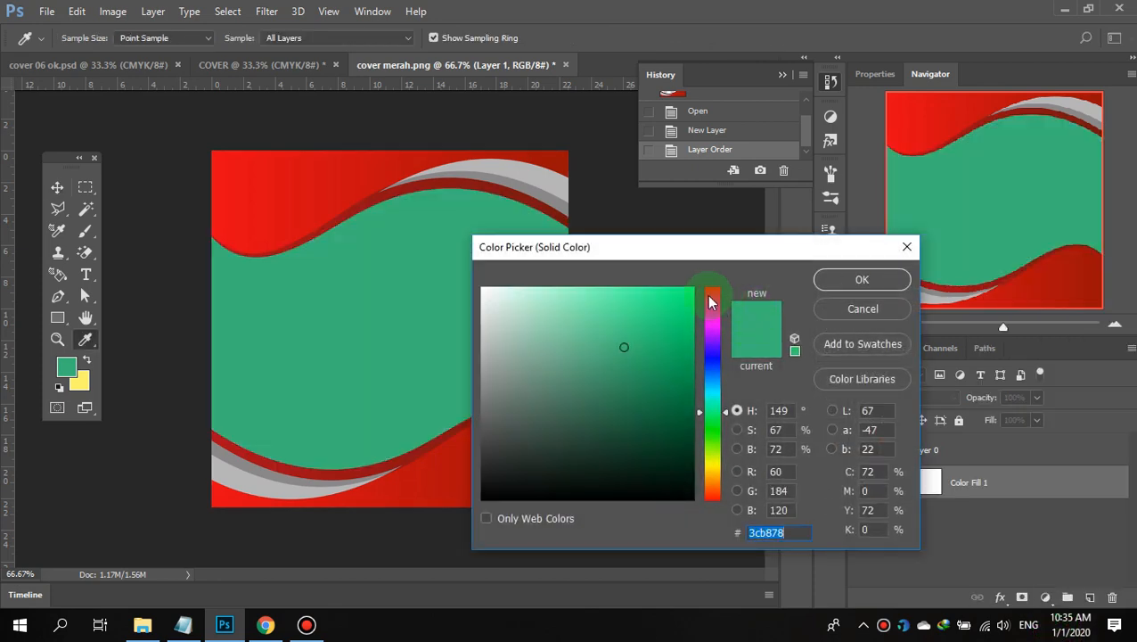
click(714, 291)
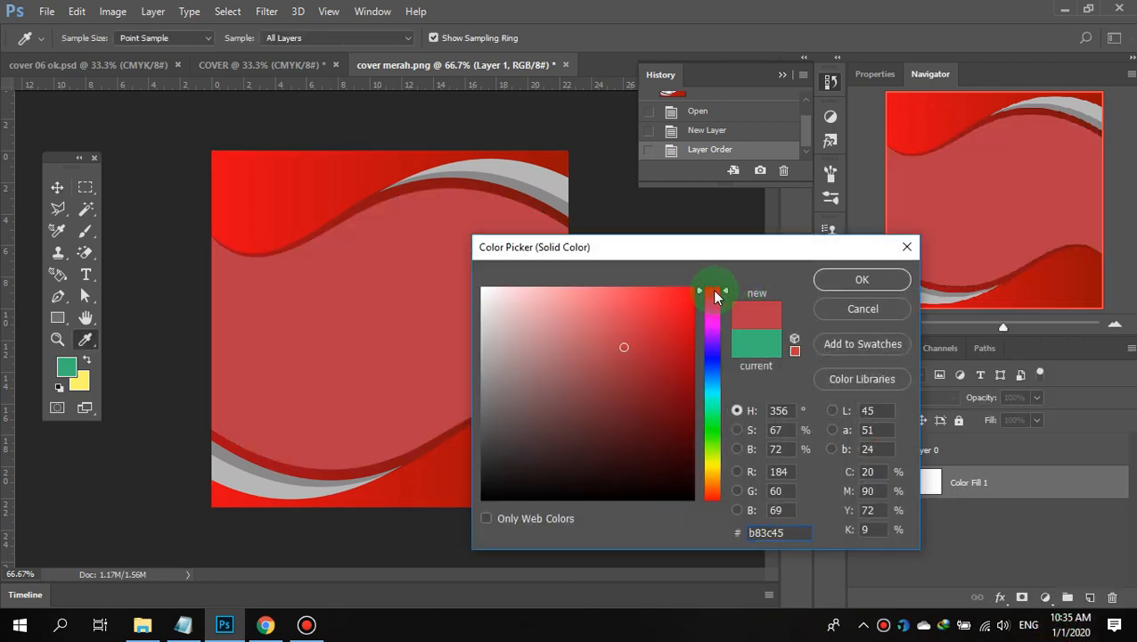
click(788, 77)
click(796, 86)
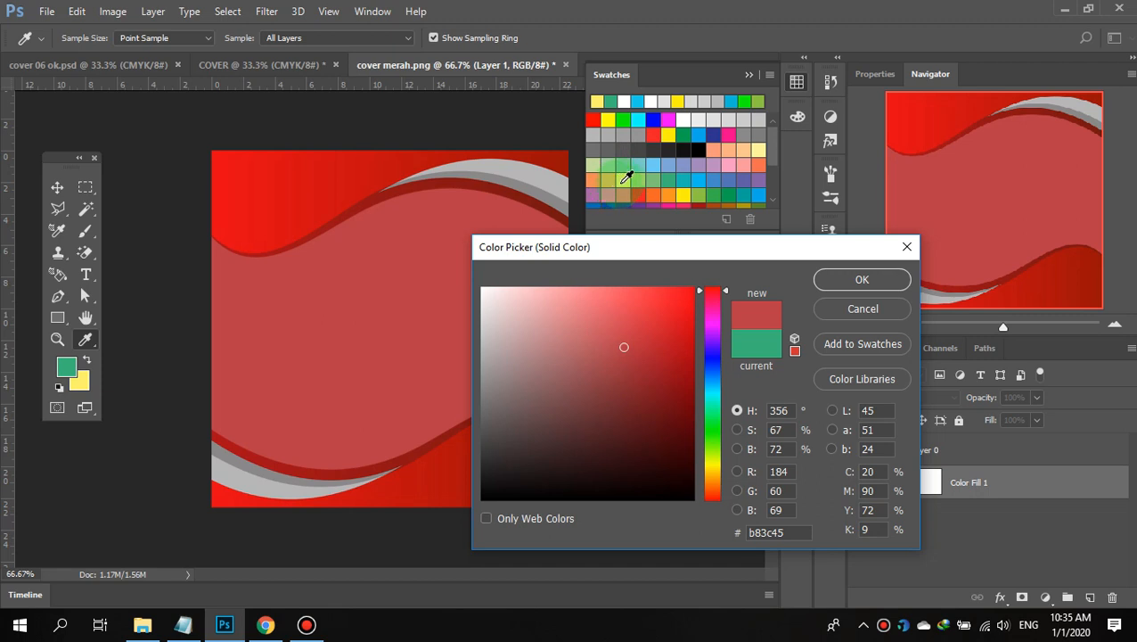
click(627, 177)
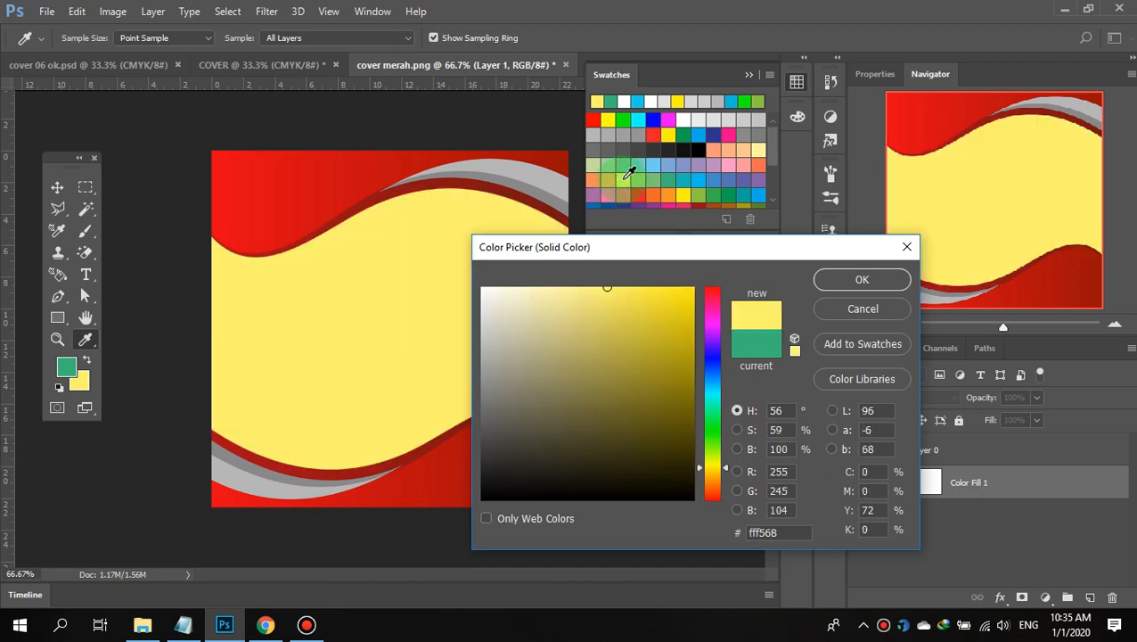
click(827, 279)
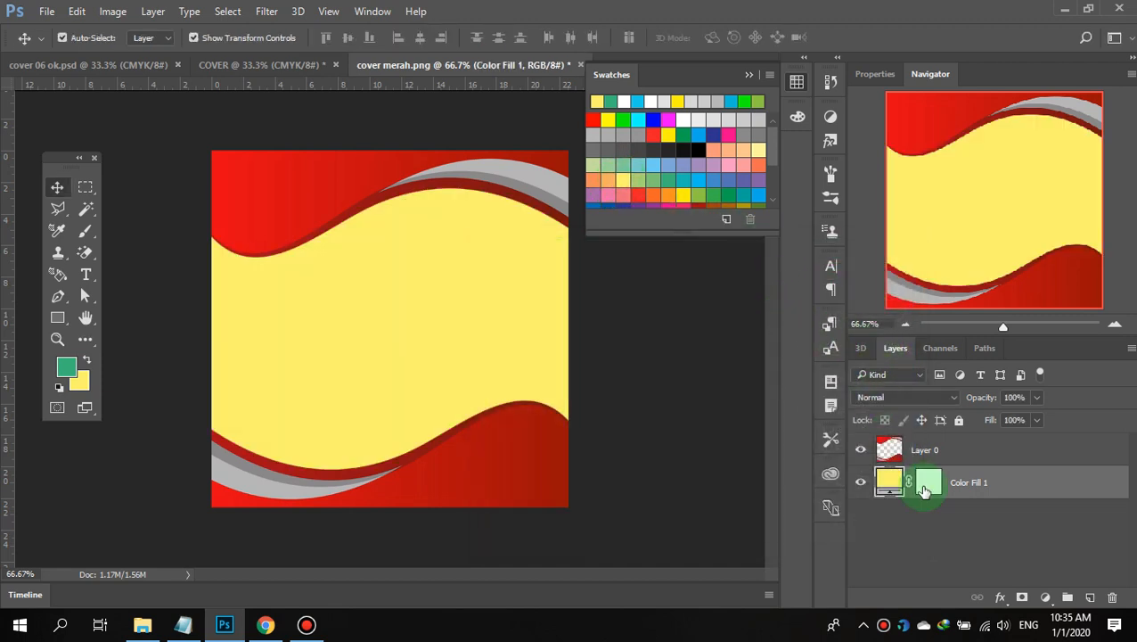
click(1047, 597)
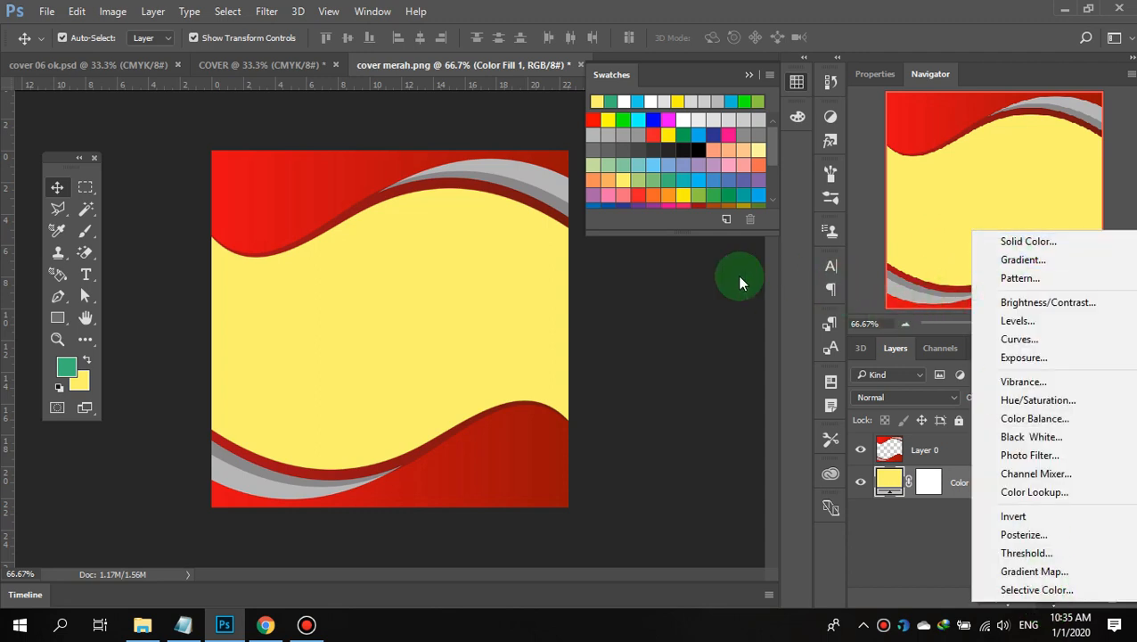
click(703, 292)
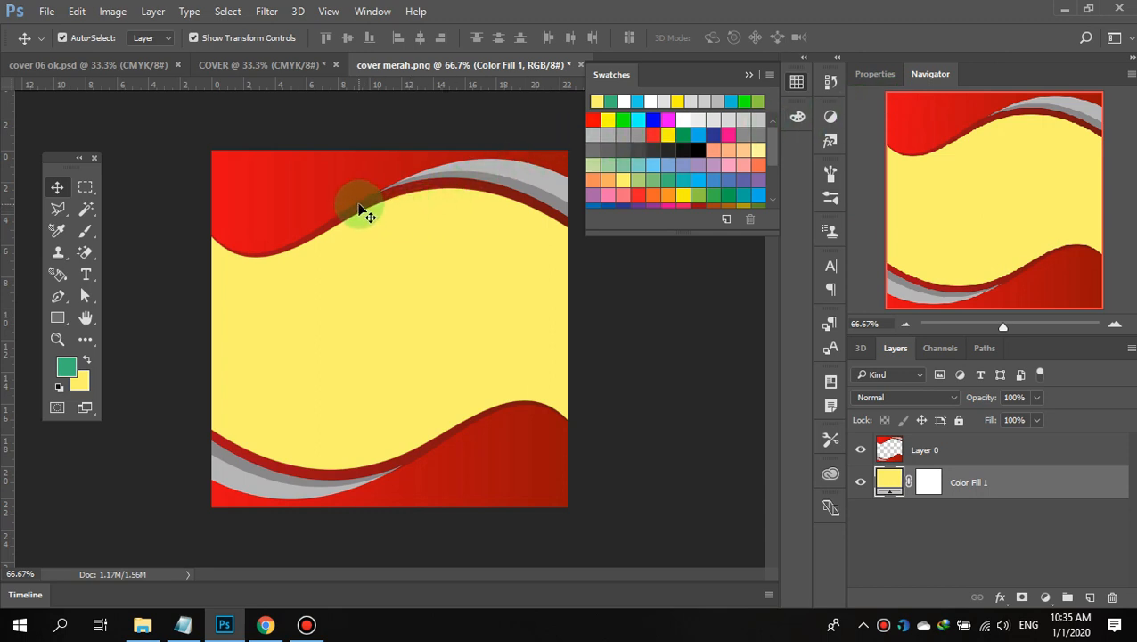
- Float the cover merah.png window, copy its yellow fill layer into the COVER document and move the floating window lower
drag(386, 68, 386, 136)
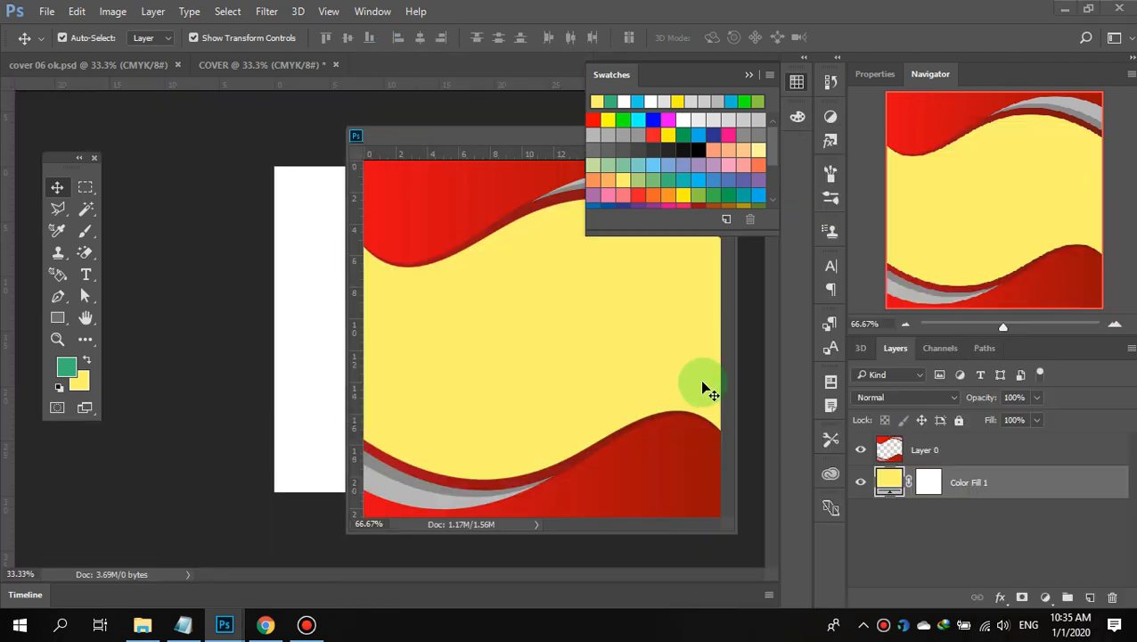
drag(535, 327, 297, 247)
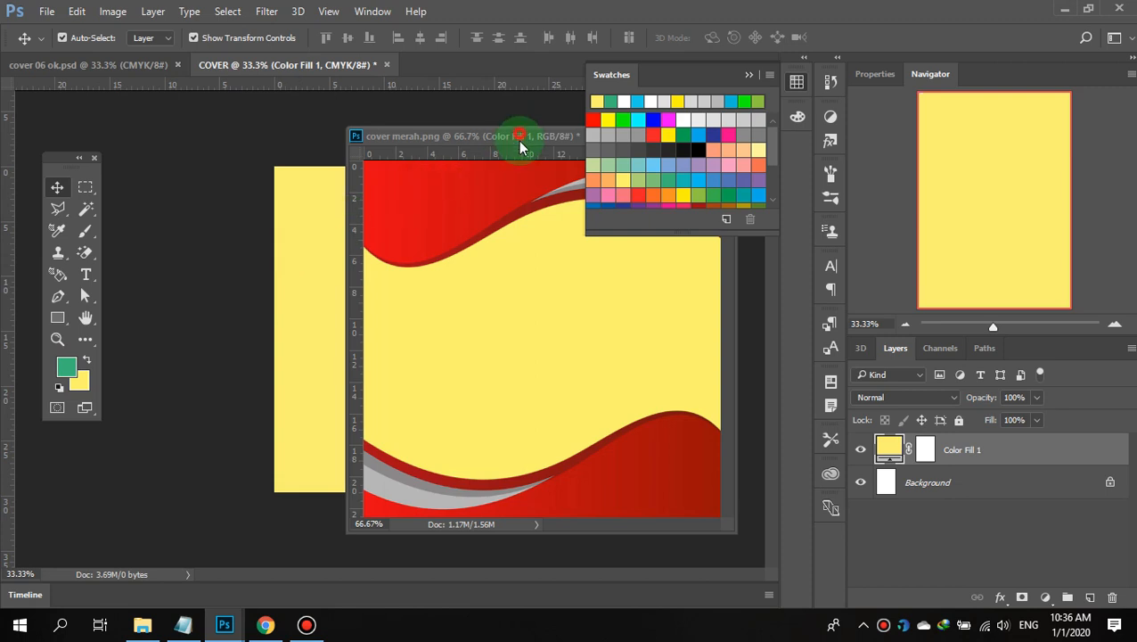
drag(520, 142, 430, 266)
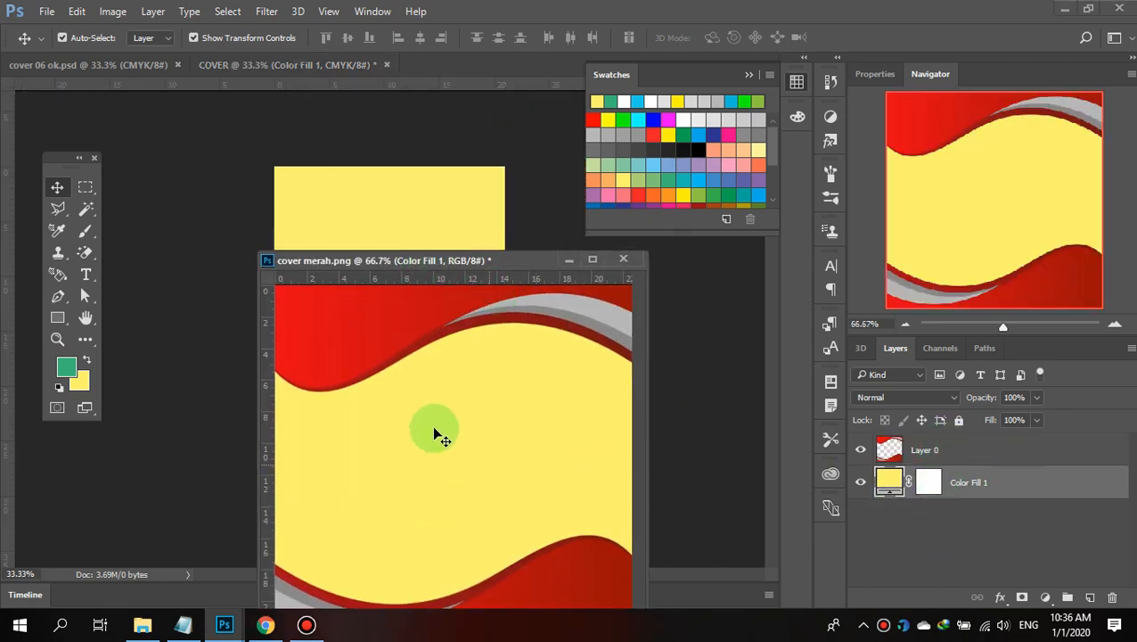
- Select the red wave layer, dock cover merah.png again, and toggle the yellow fill's visibility to compare the waves with and without it
click(892, 448)
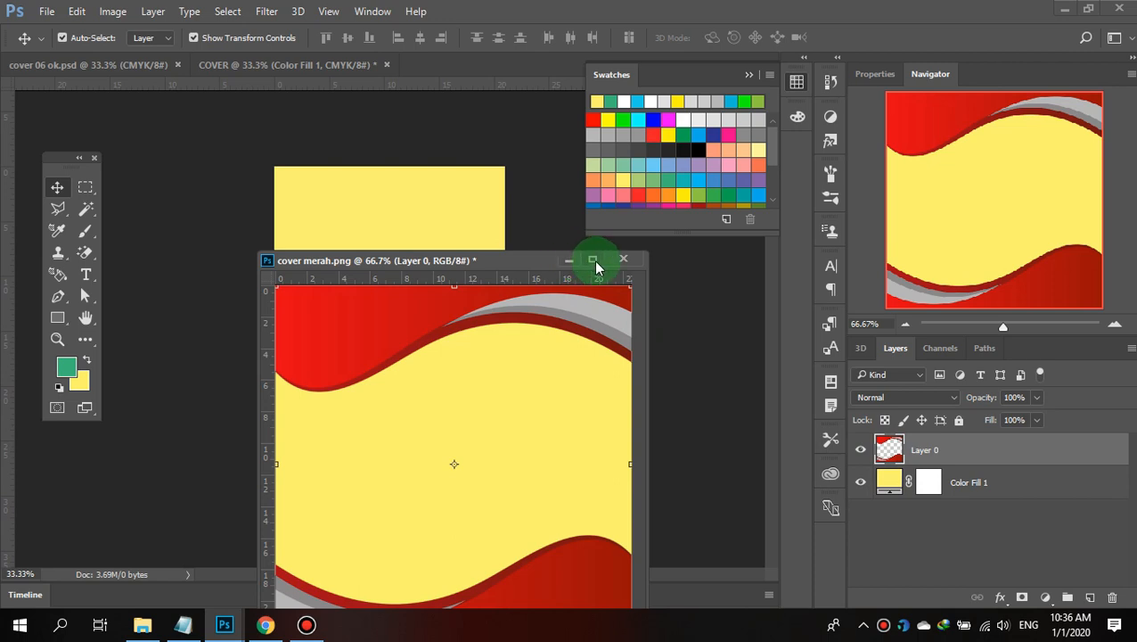
drag(521, 259, 514, 66)
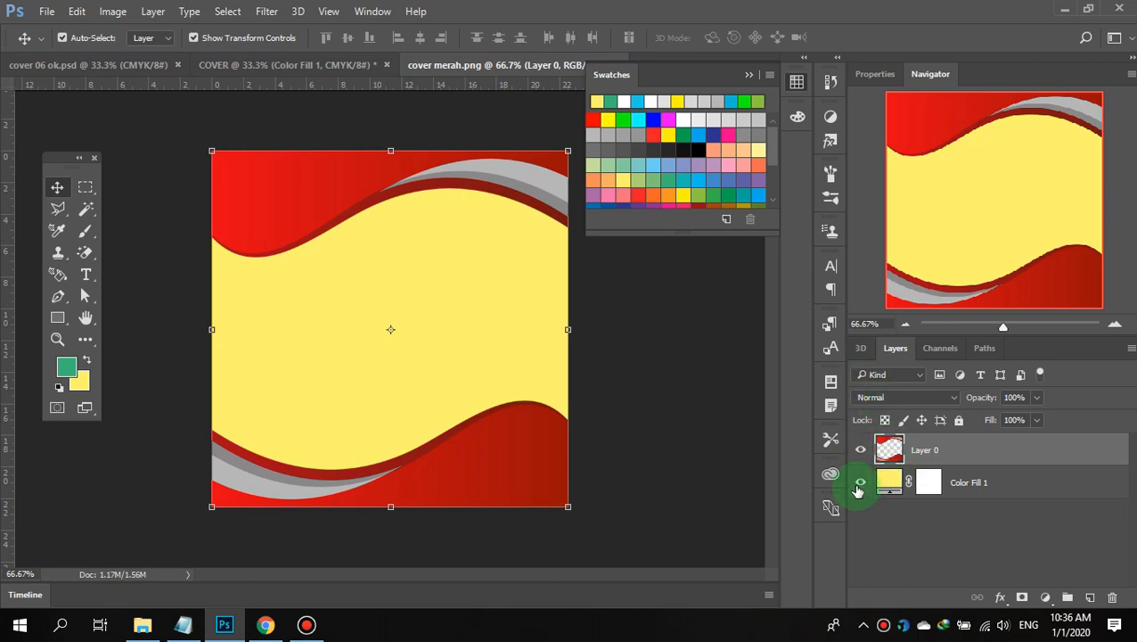
click(860, 482)
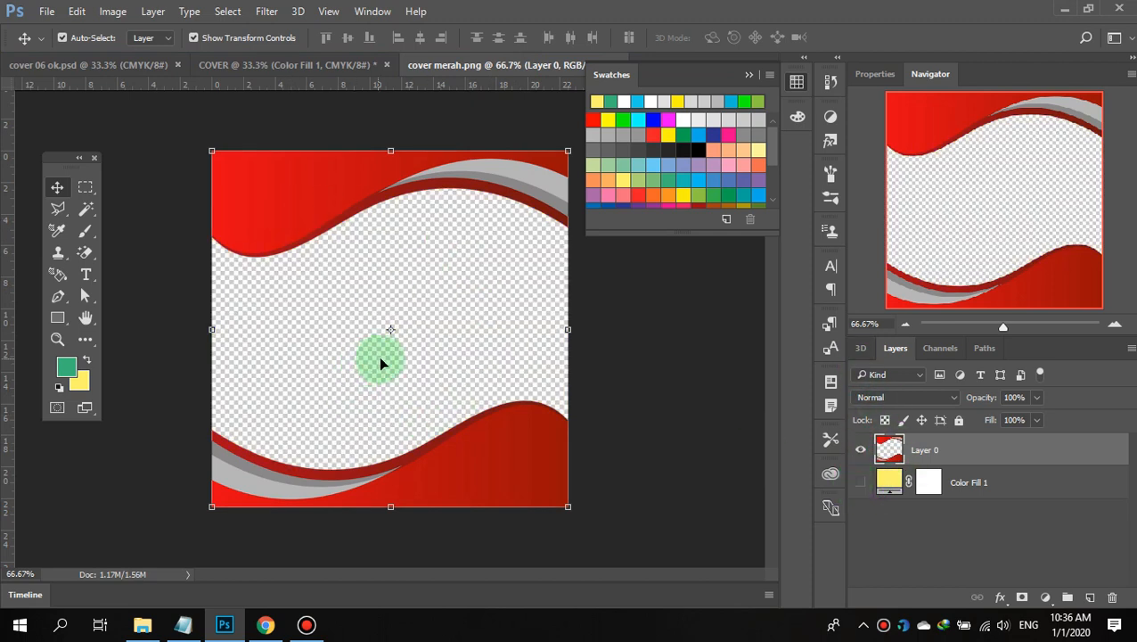
click(861, 482)
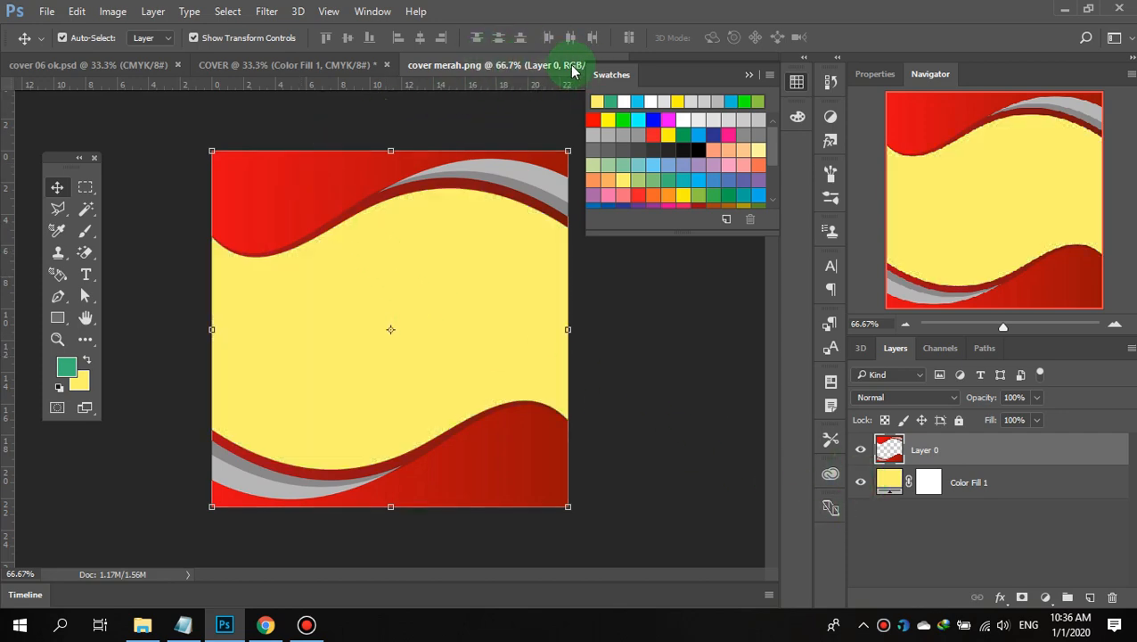
- Collapse the swatches and close cover merah.png without saving its changes
click(748, 76)
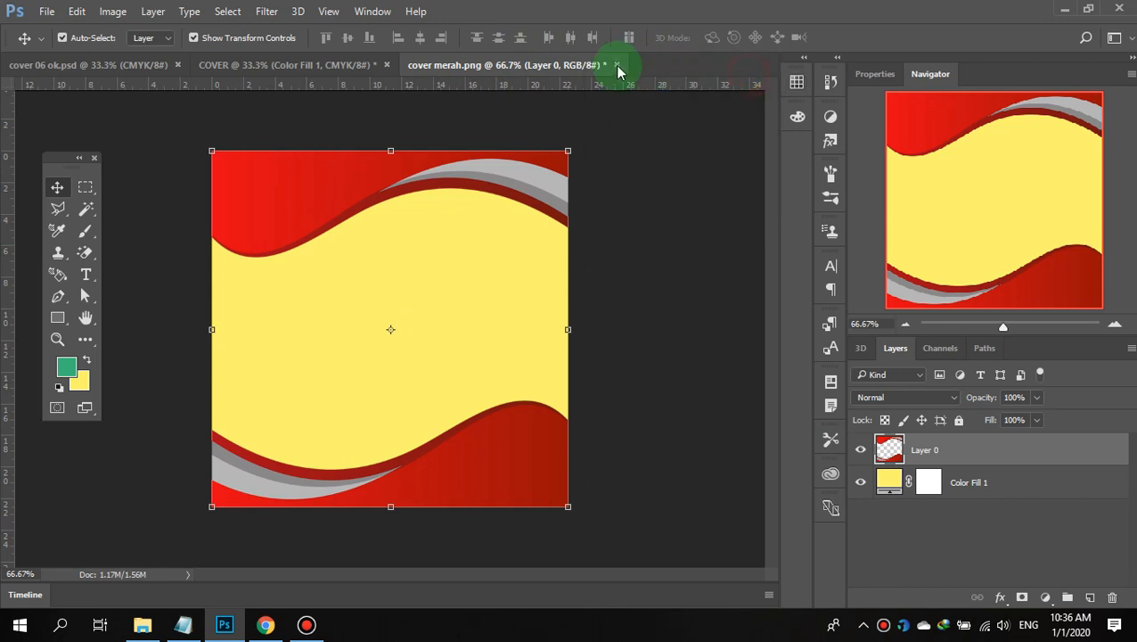
click(616, 65)
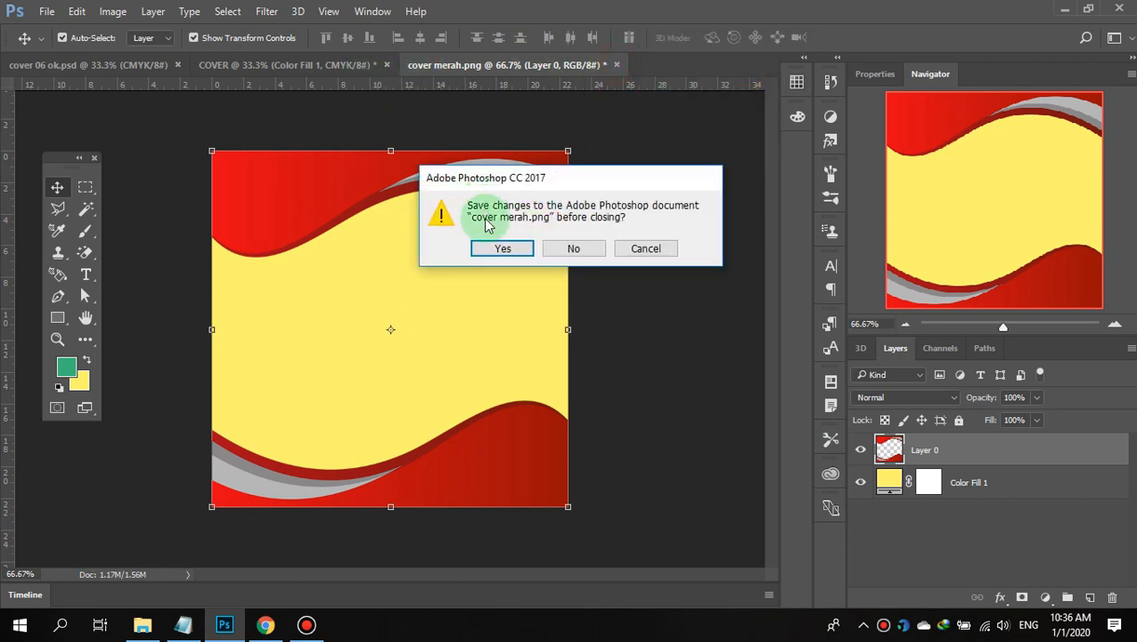
click(571, 250)
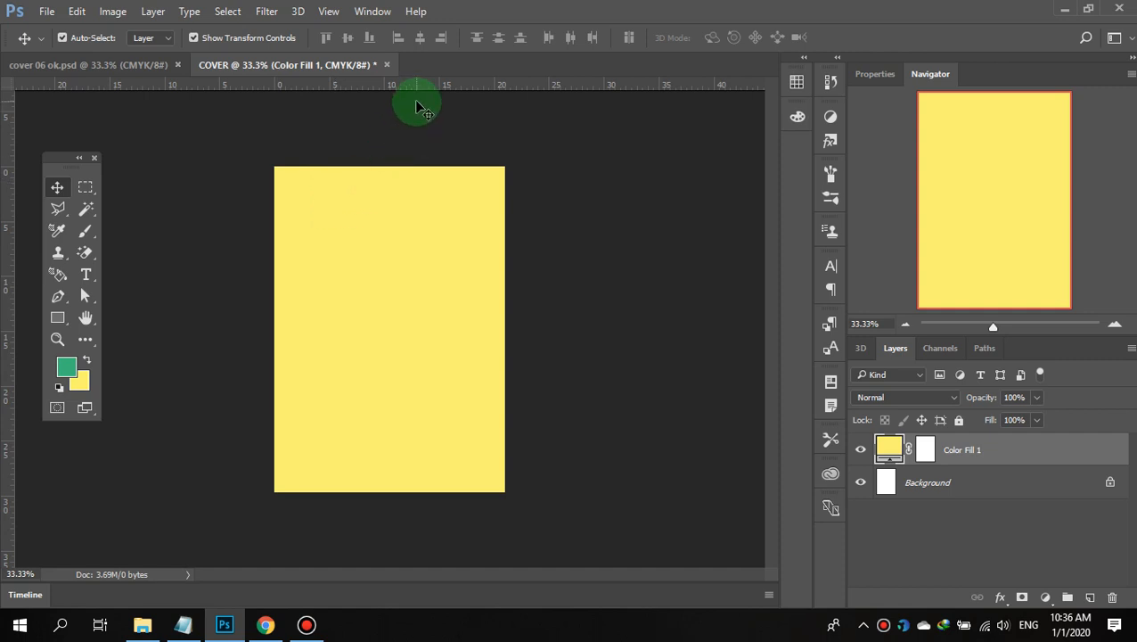
click(832, 83)
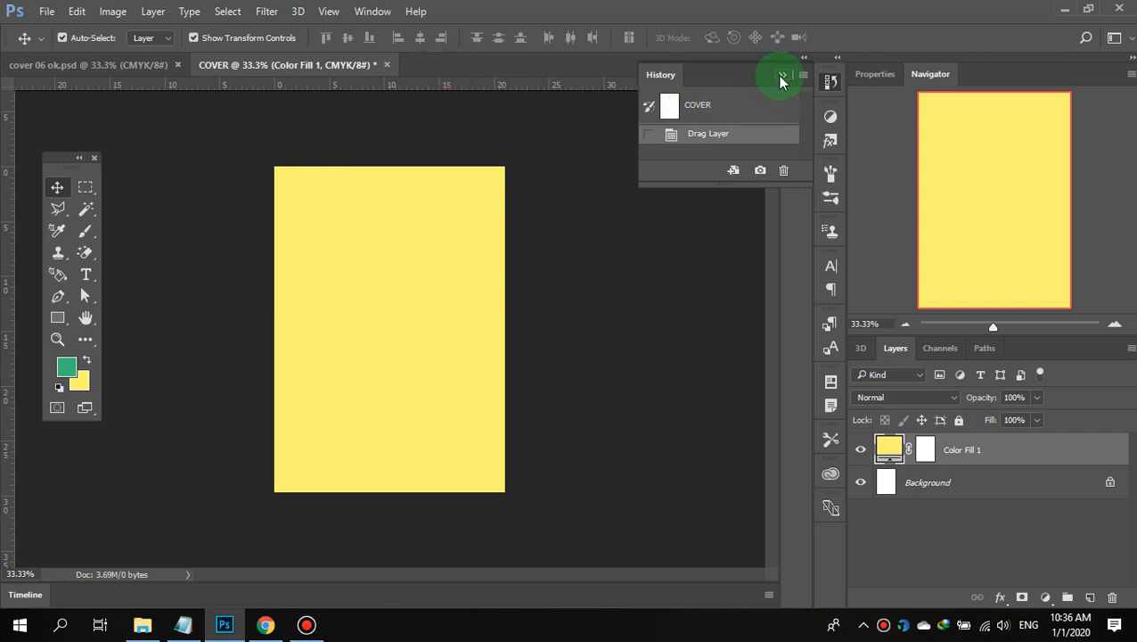
click(781, 76)
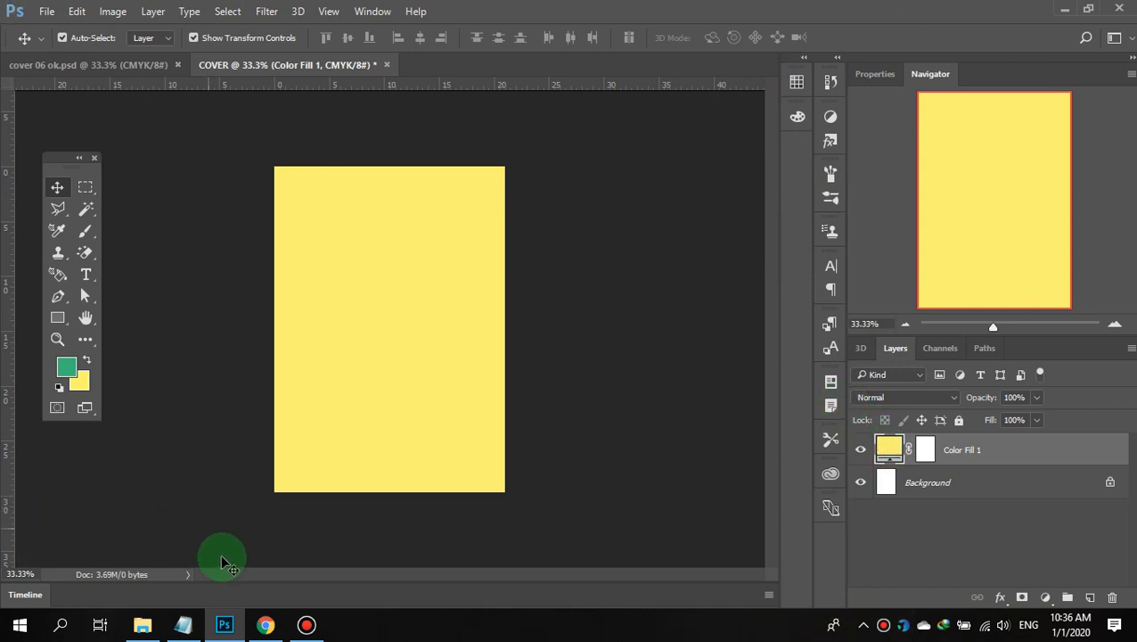
mouse_move(264, 626)
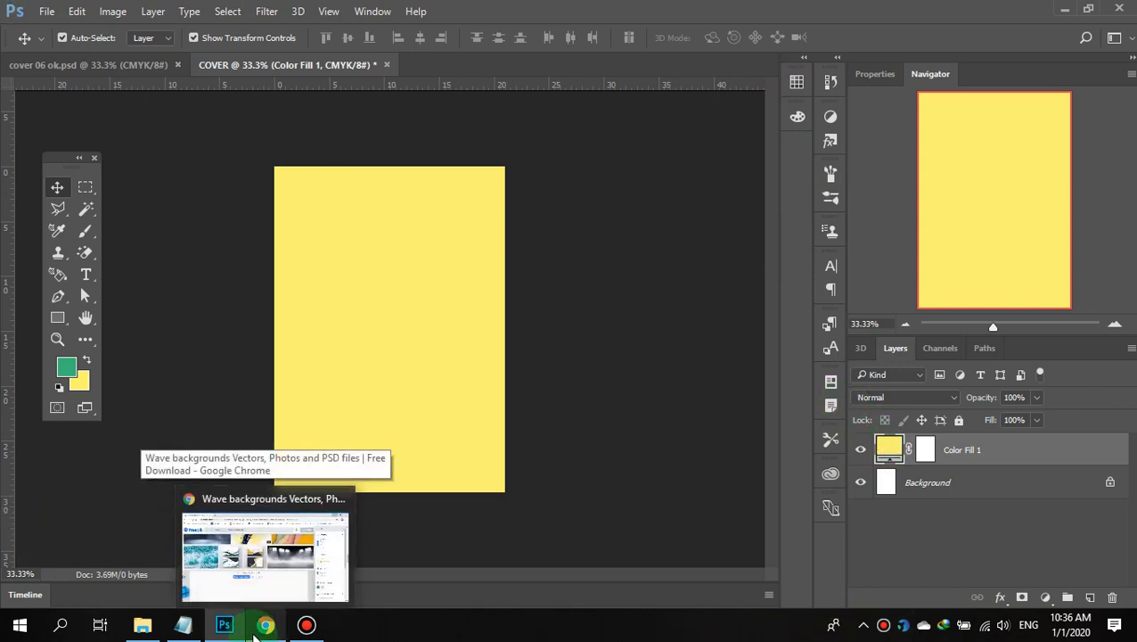
mouse_move(223, 630)
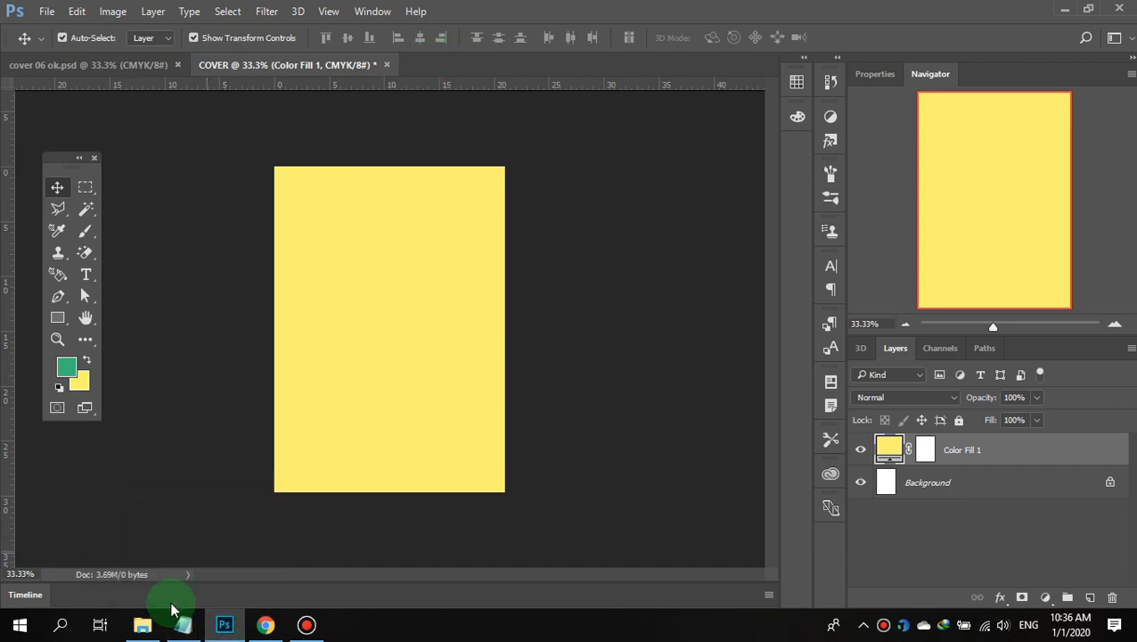
- Switch to File Explorer and open the cover merah image again with Adobe Photoshop CC 2017
click(142, 629)
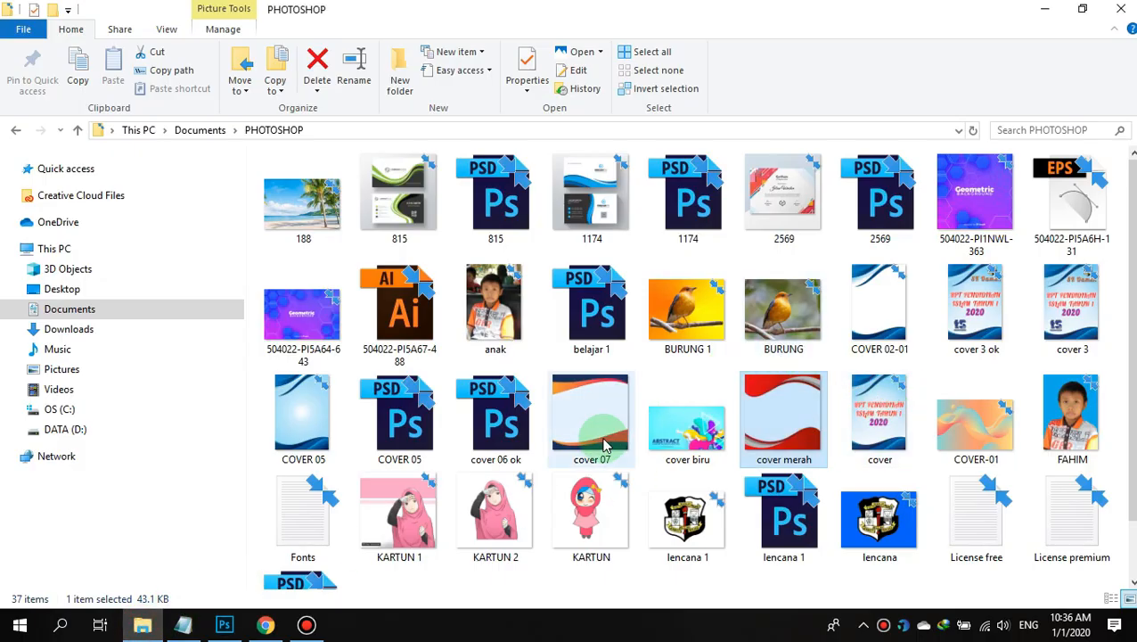
right_click(786, 448)
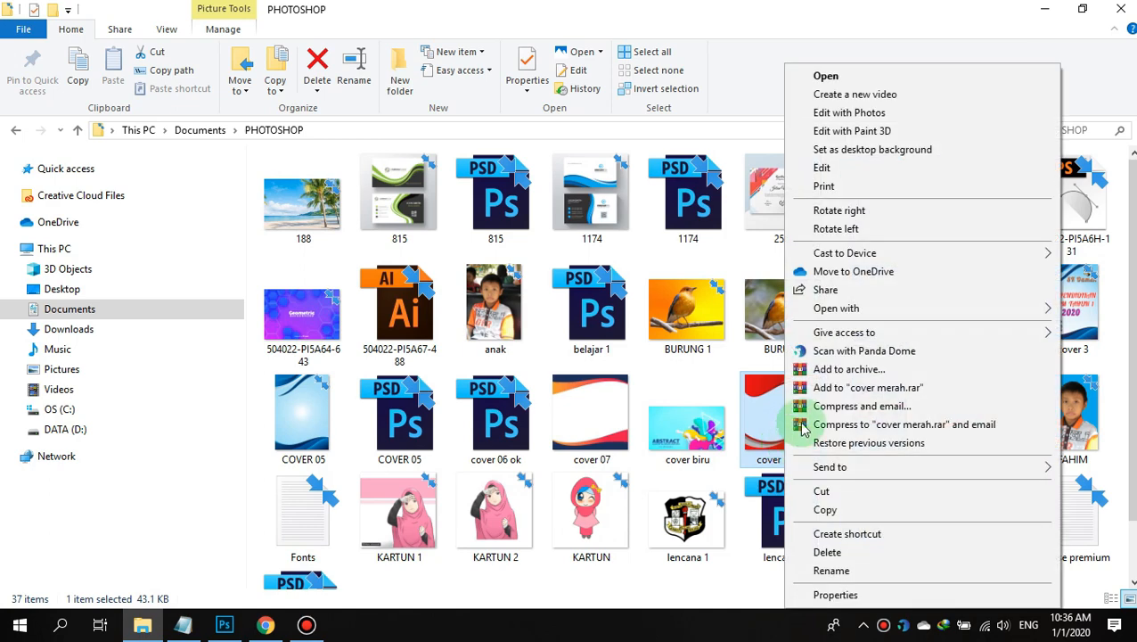
mouse_move(856, 308)
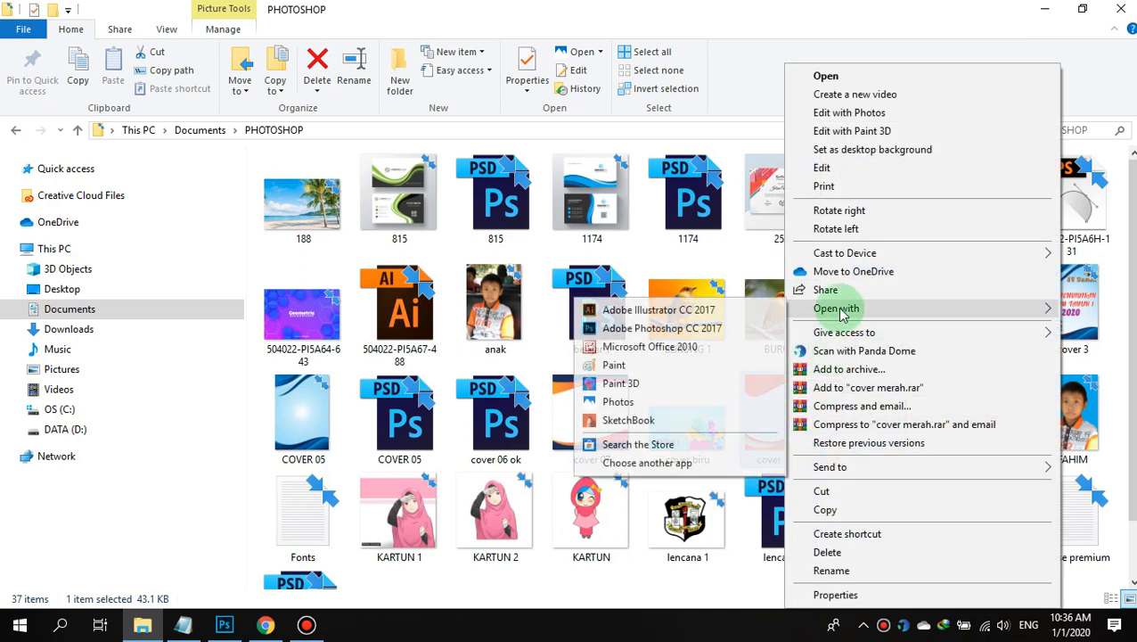
click(643, 328)
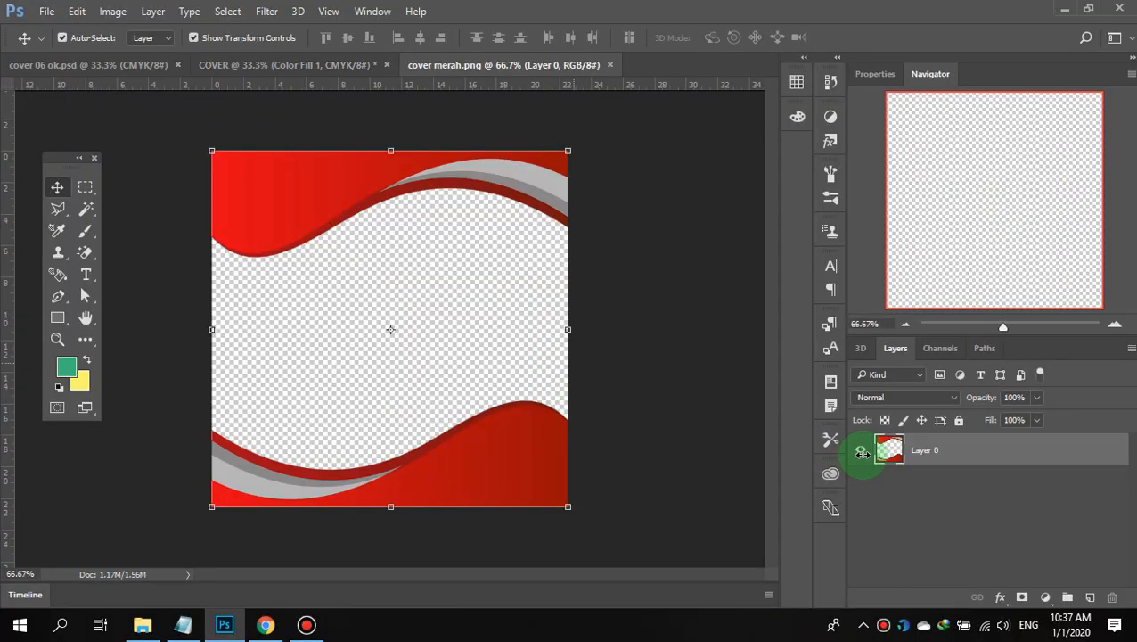
- Add a new empty layer to the reopened cover merah.png and place it beneath the red wave layer
drag(904, 453, 1079, 606)
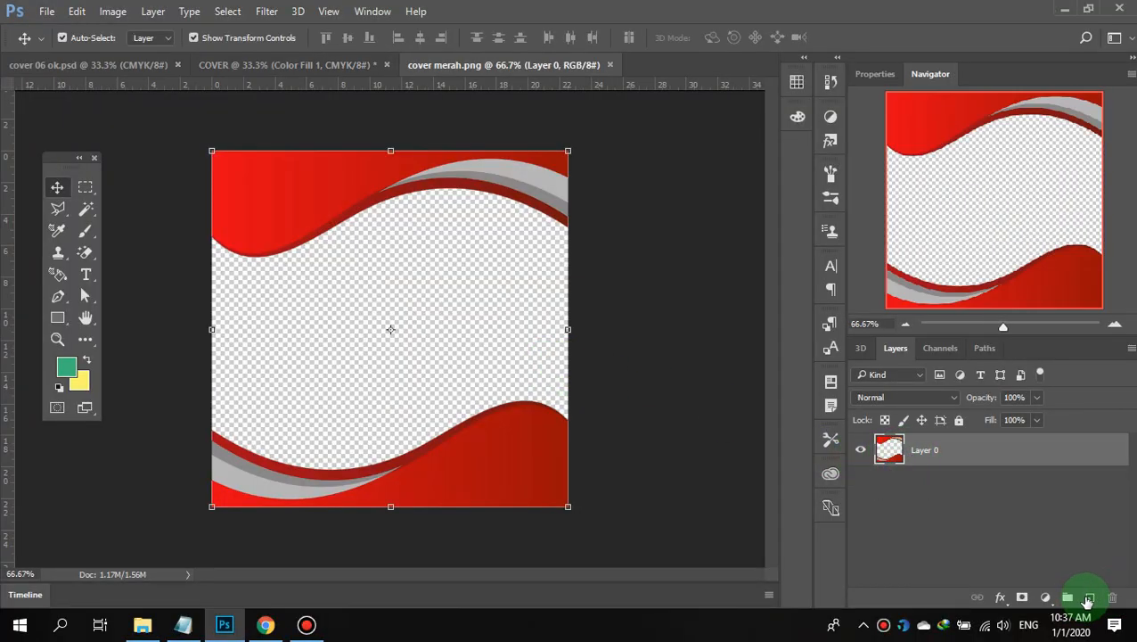
click(1087, 598)
drag(900, 452, 893, 523)
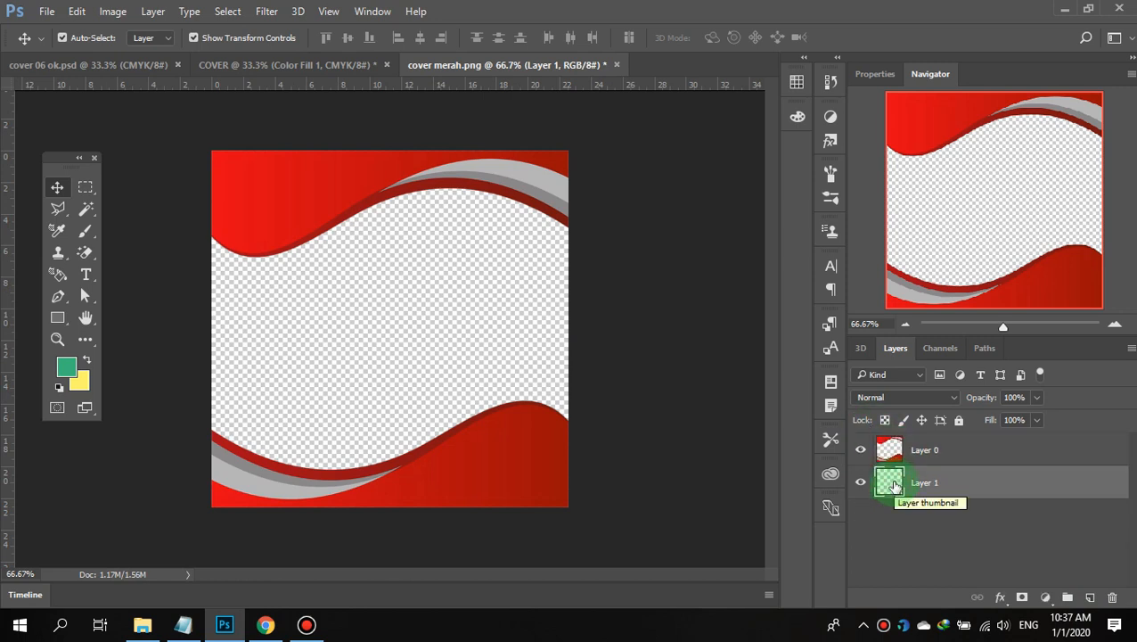
- Turn the empty layer into a solid color fill using the bright yellow swatch ffff00
click(1045, 597)
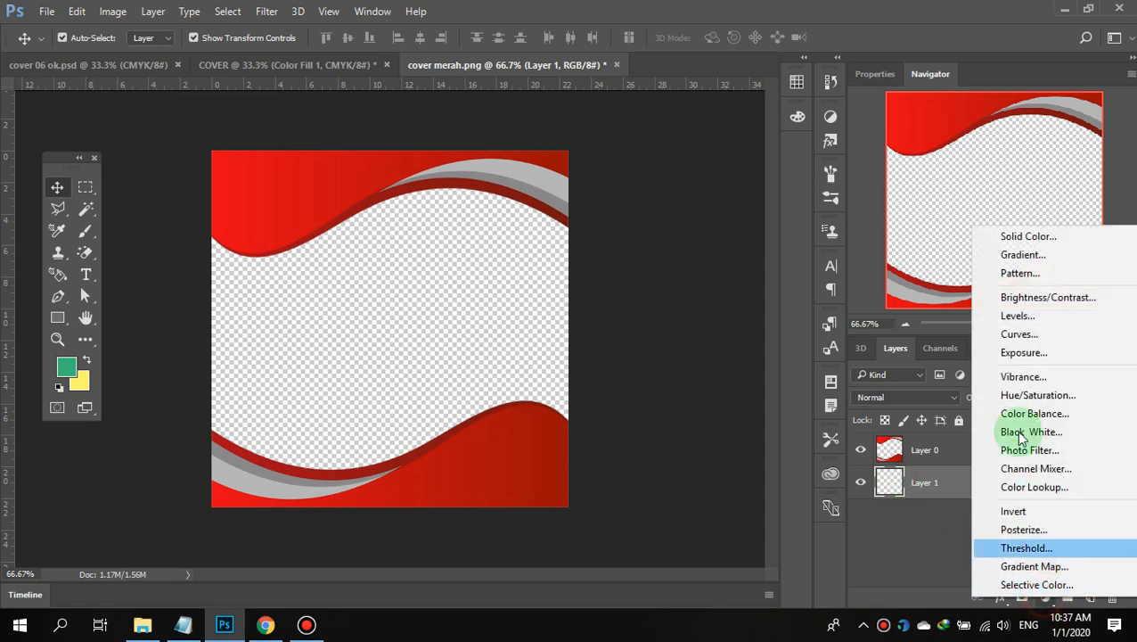
click(1007, 237)
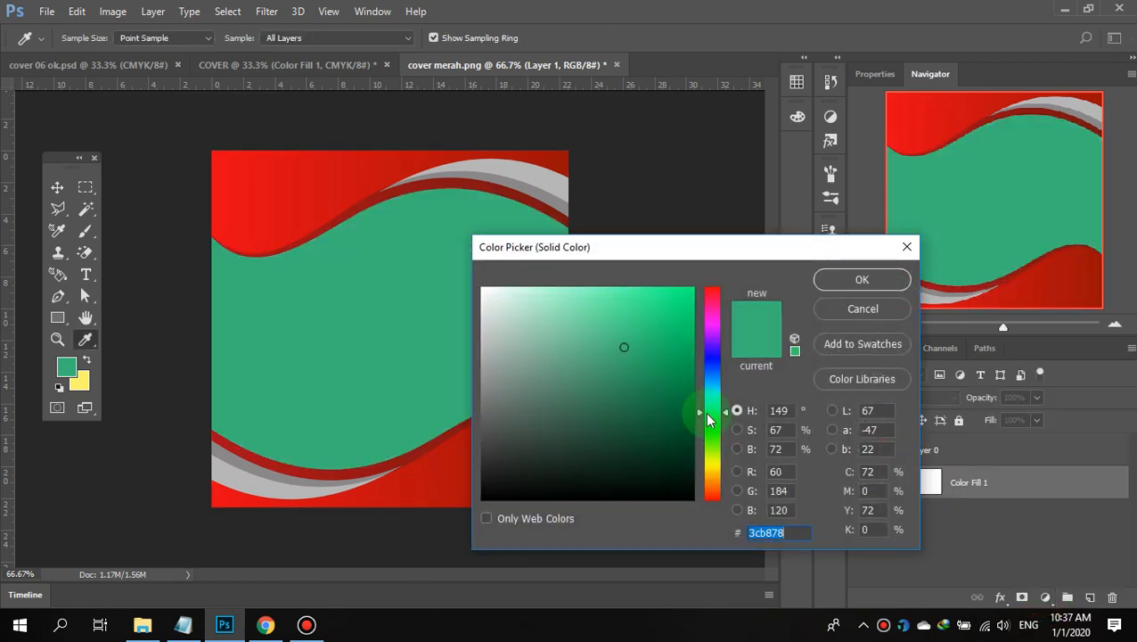
click(712, 457)
click(717, 467)
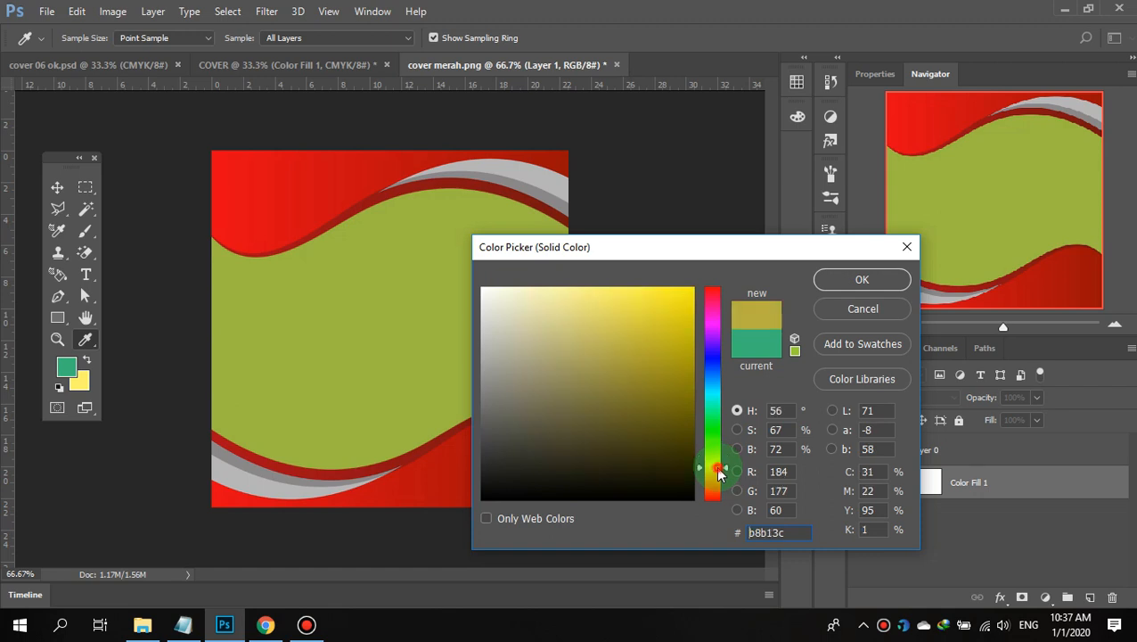
click(799, 86)
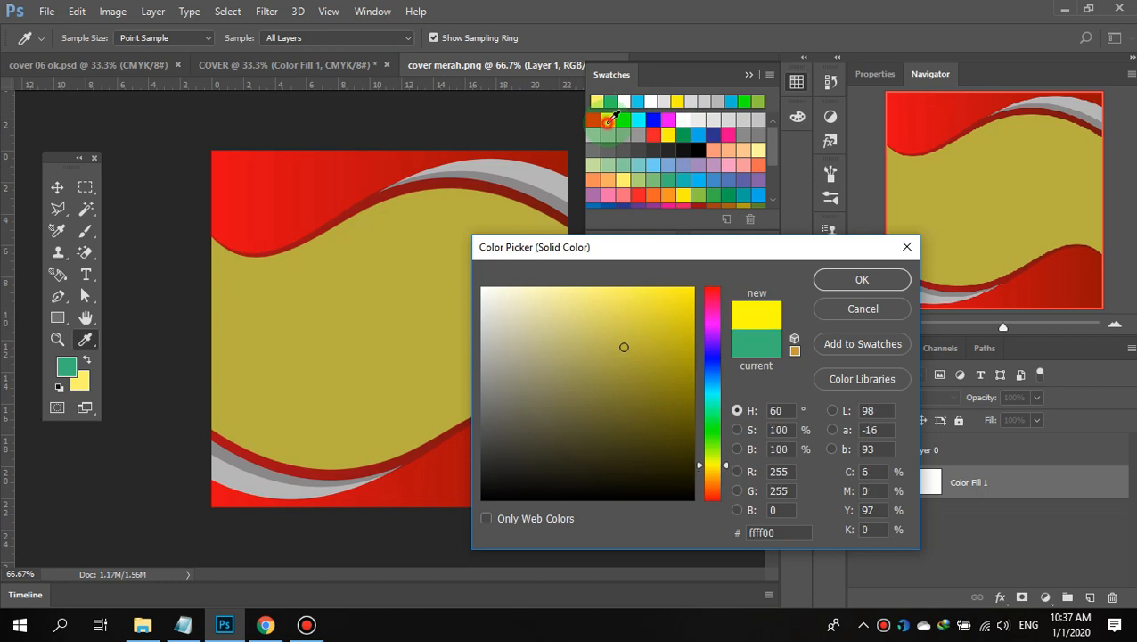
click(610, 119)
click(820, 281)
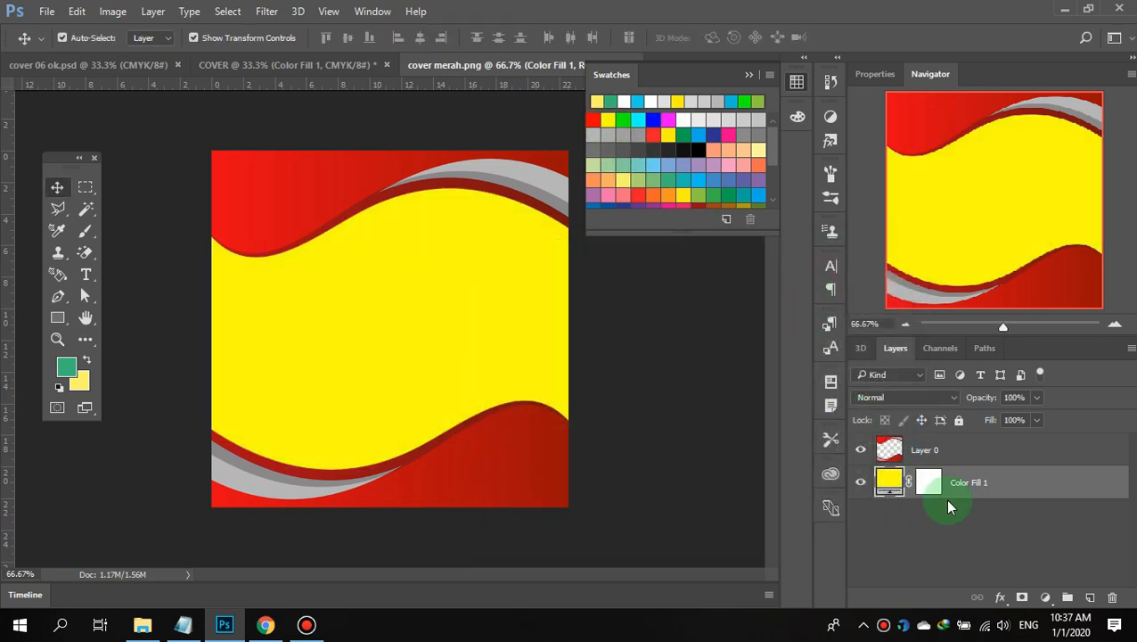
- Copy the red wave layer from a floating cover merah.png window into the COVER document and close cover merah.png
click(749, 75)
drag(458, 68, 736, 469)
drag(563, 321, 368, 242)
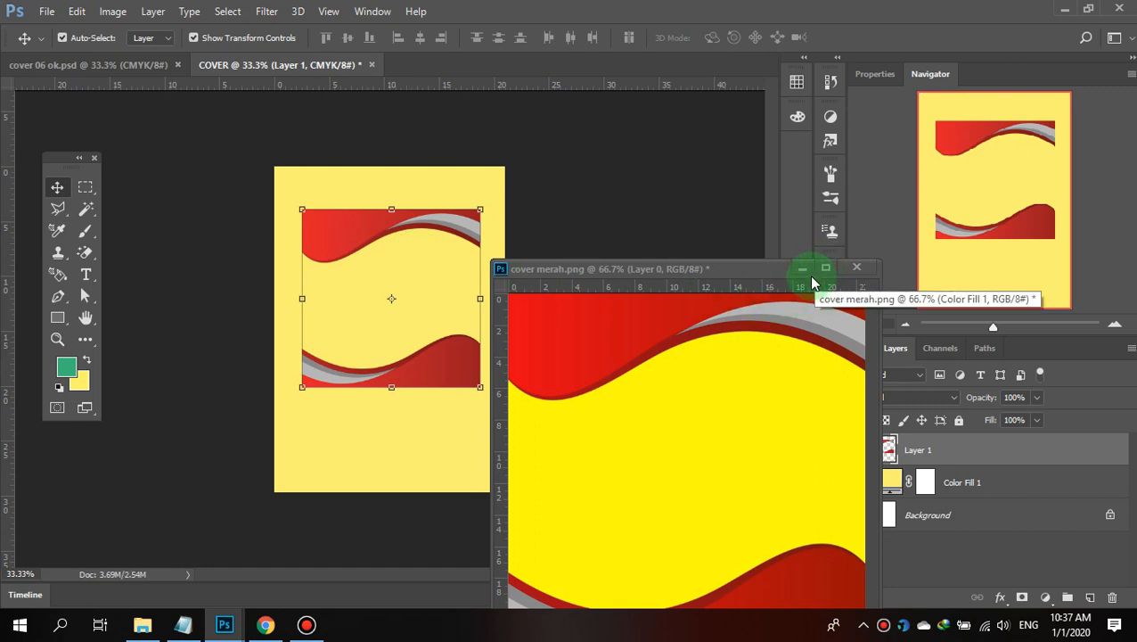
click(854, 271)
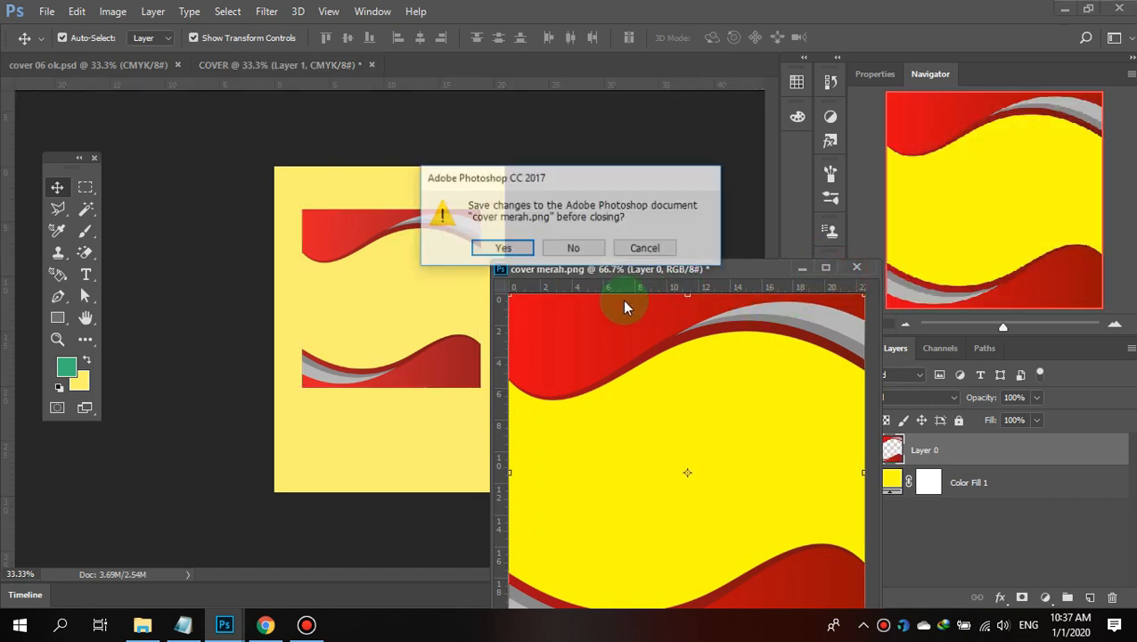
click(531, 250)
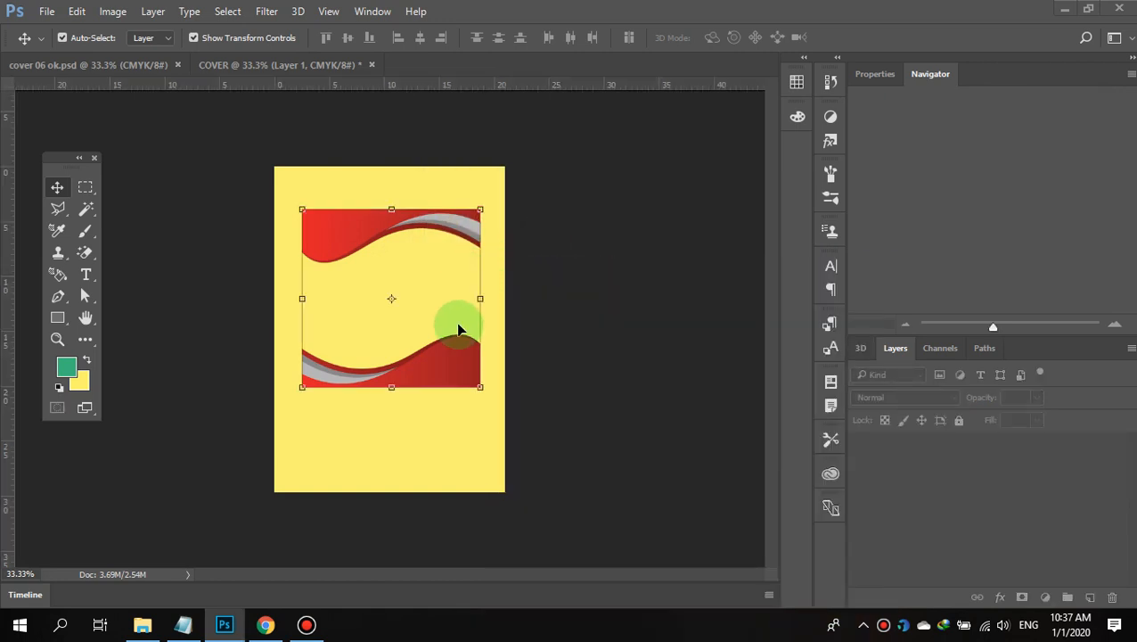
- Delete the yellow Color Fill 1 layer from the COVER document
click(464, 389)
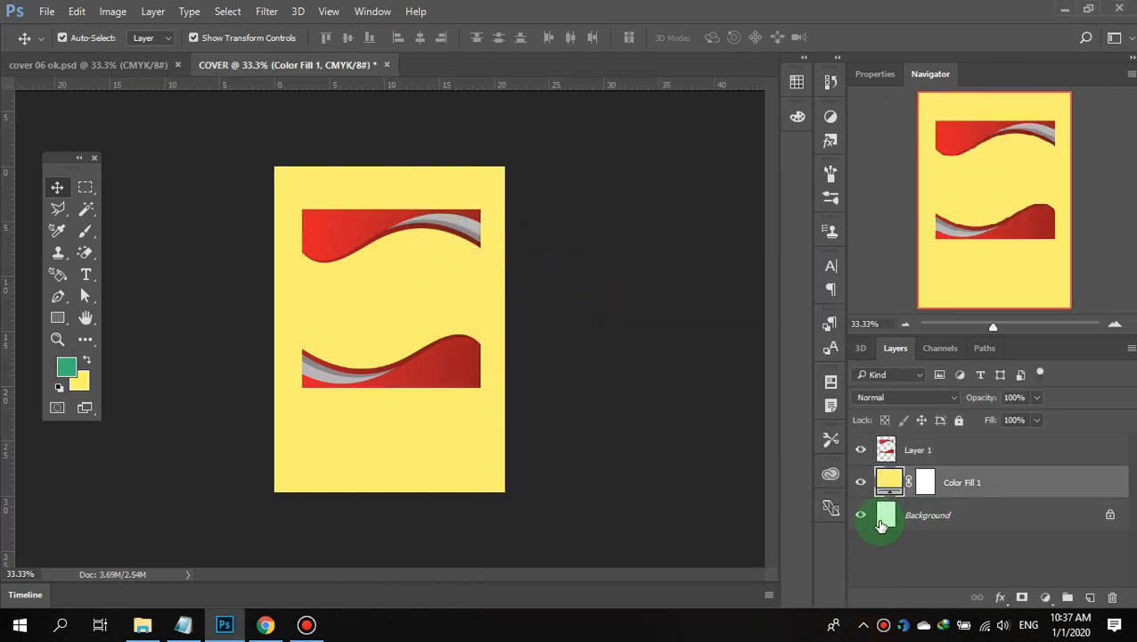
mouse_move(883, 522)
mouse_down()
mouse_move(894, 475)
mouse_move(1069, 576)
mouse_up()
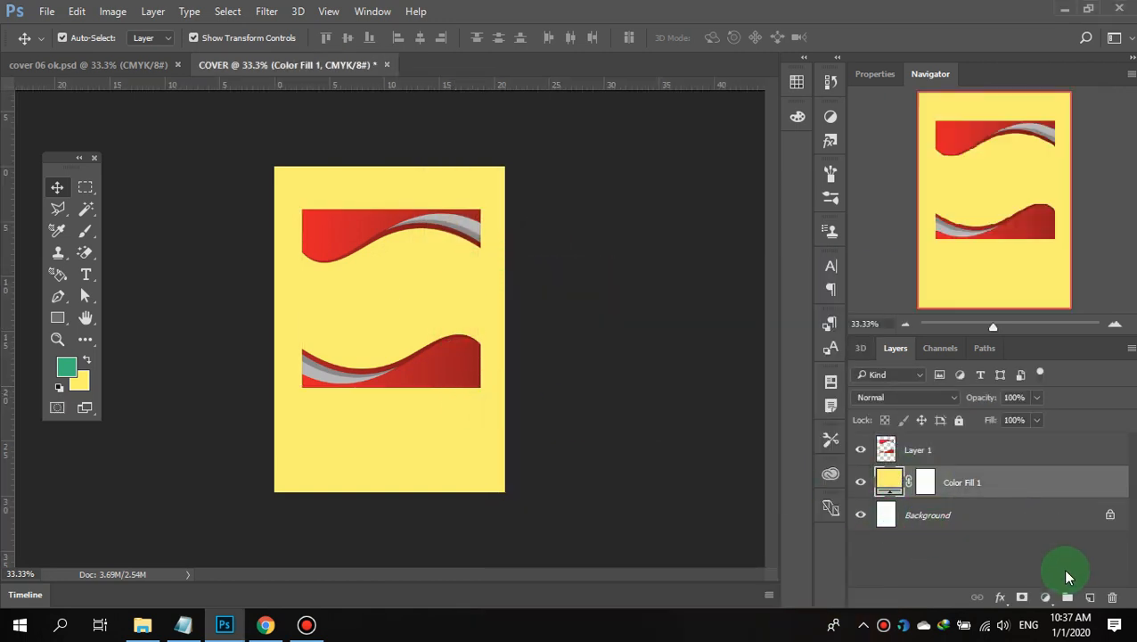
click(1111, 599)
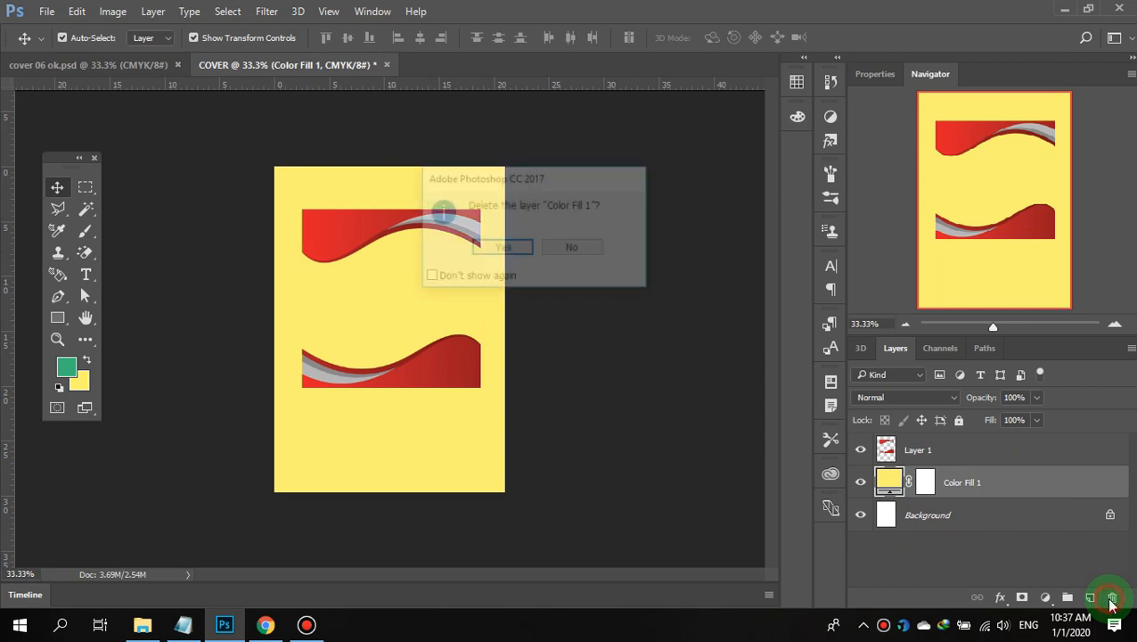
click(519, 254)
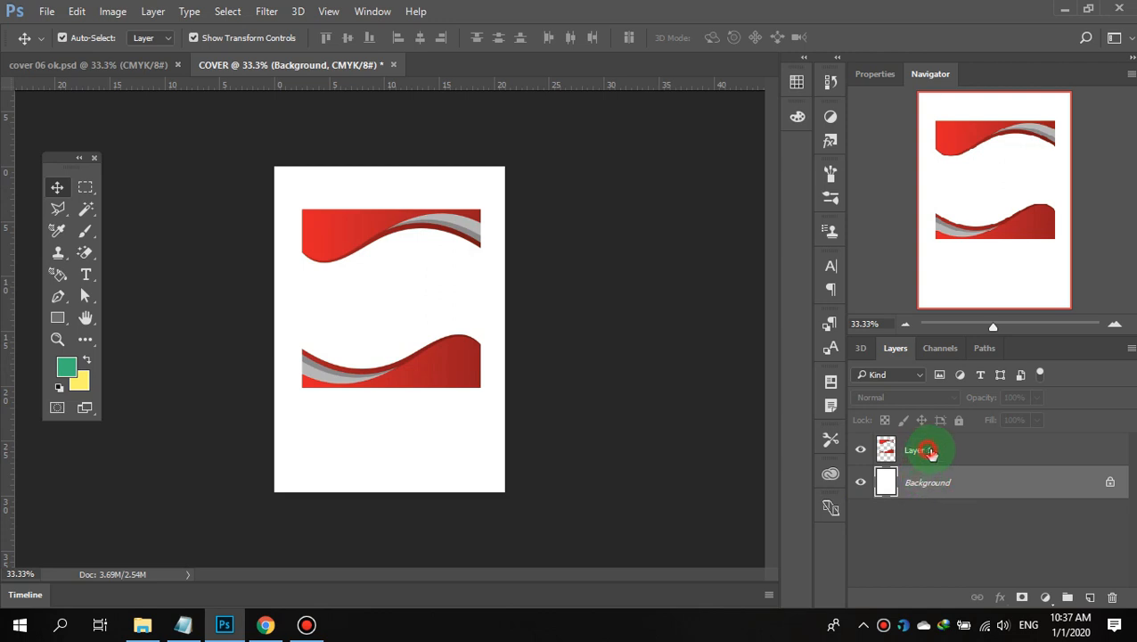
- Add a new empty layer above the red wave layer and try to move it beneath that layer
click(928, 452)
click(1090, 599)
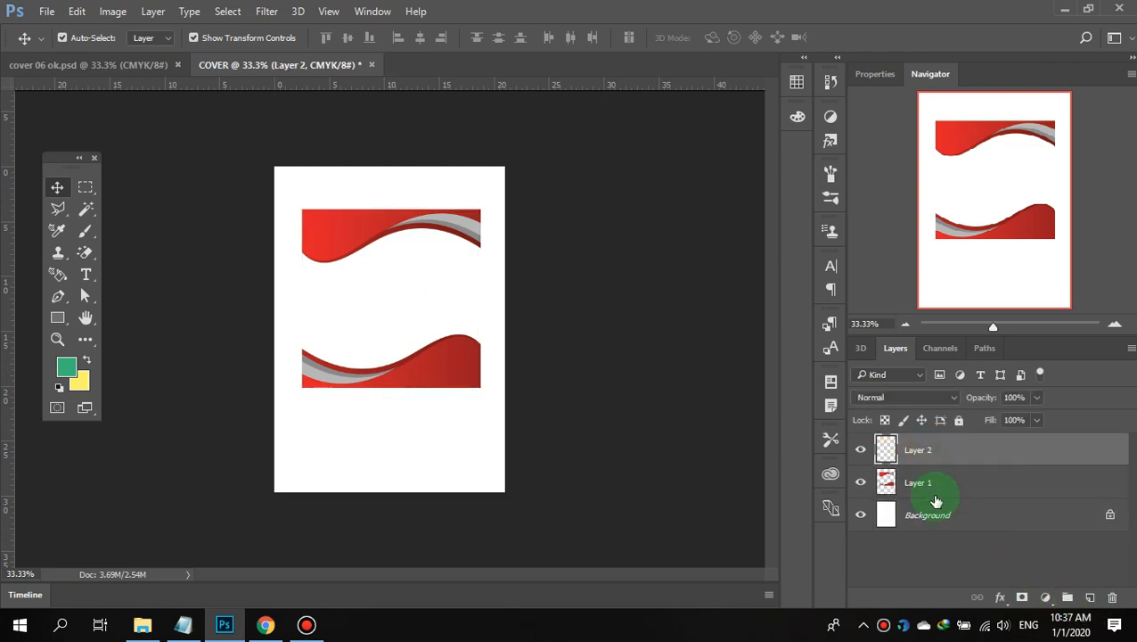
drag(888, 445, 901, 506)
- Stretch the red wave layer to 176.56% width and 182.66% height so it fills the page and overhangs both sides
click(359, 233)
drag(302, 210, 275, 166)
drag(479, 387, 502, 490)
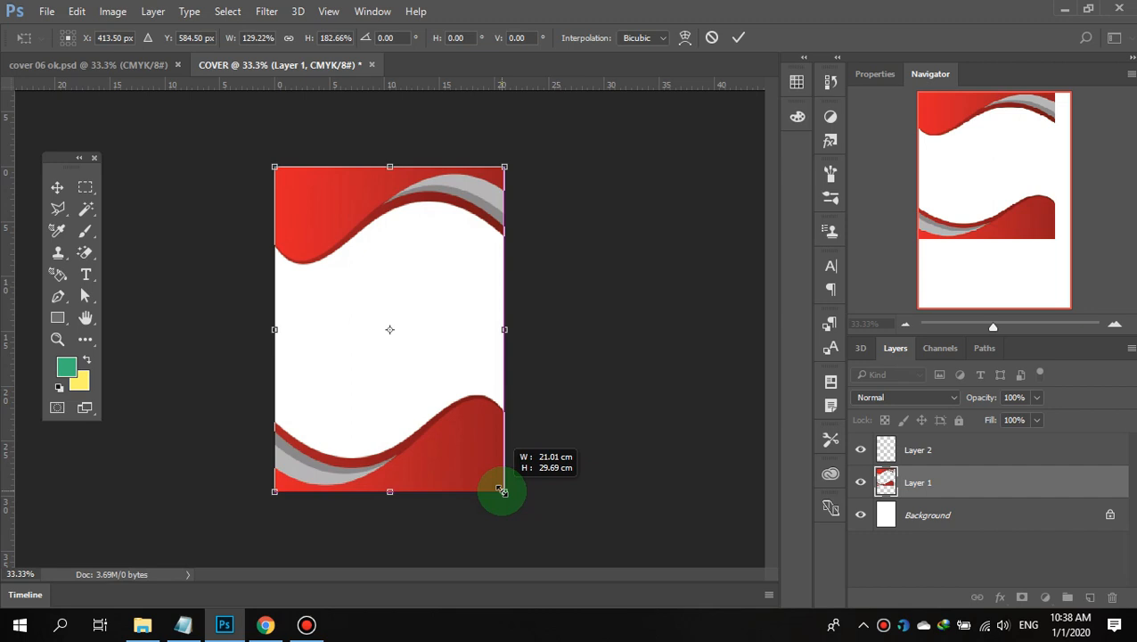
mouse_move(390, 491)
mouse_down()
mouse_move(387, 515)
mouse_move(392, 471)
mouse_up()
mouse_move(386, 164)
mouse_down()
mouse_move(386, 140)
mouse_move(386, 166)
mouse_up()
drag(506, 341, 554, 340)
drag(276, 337, 240, 340)
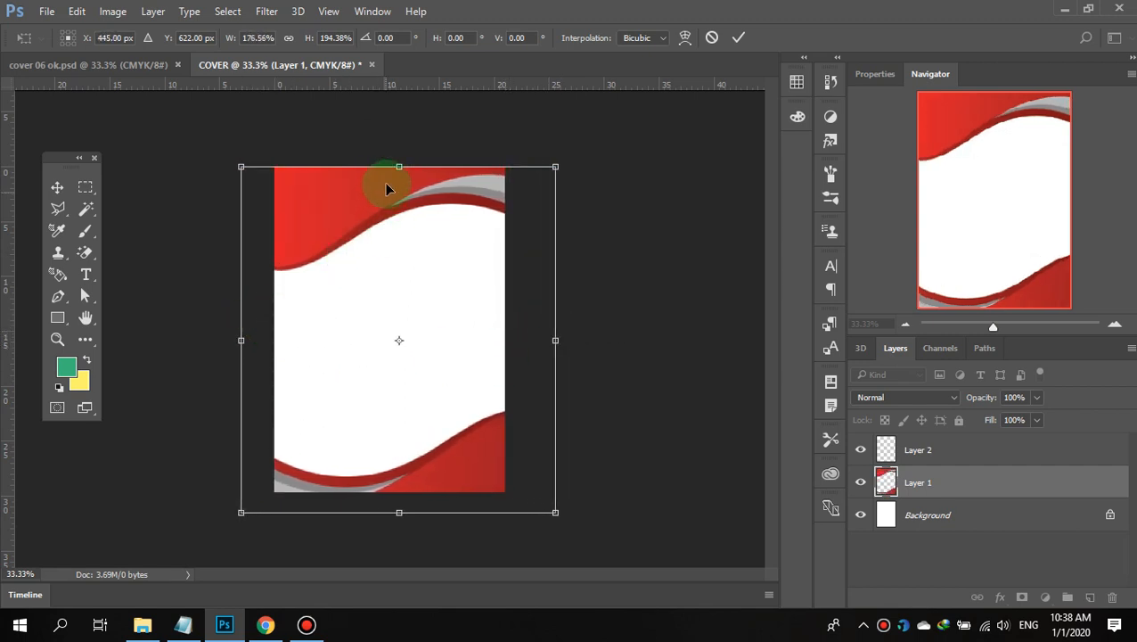
drag(398, 512, 398, 491)
click(898, 453)
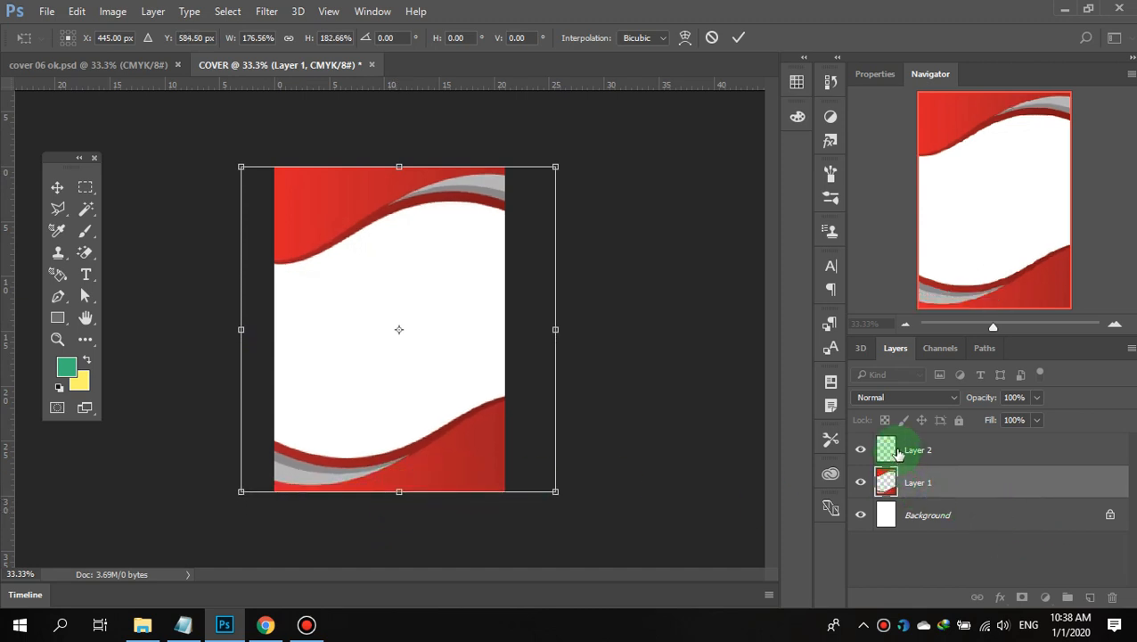
click(741, 37)
- Move the red wave layer above the empty Layer 2 and delete that empty layer
drag(933, 482, 932, 446)
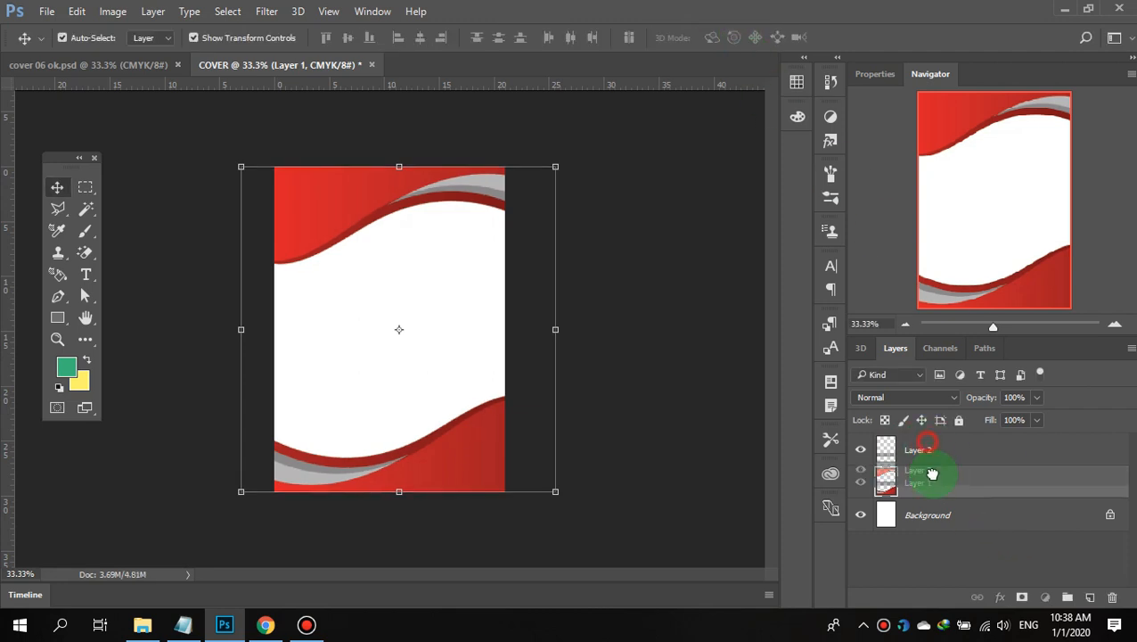
click(933, 485)
click(872, 526)
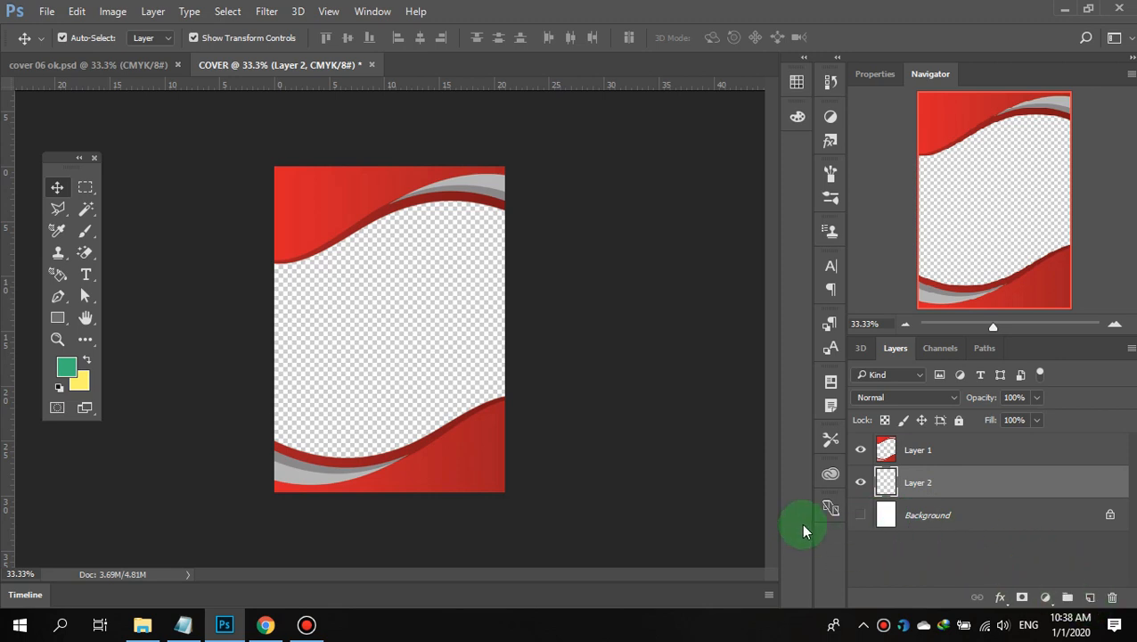
click(862, 518)
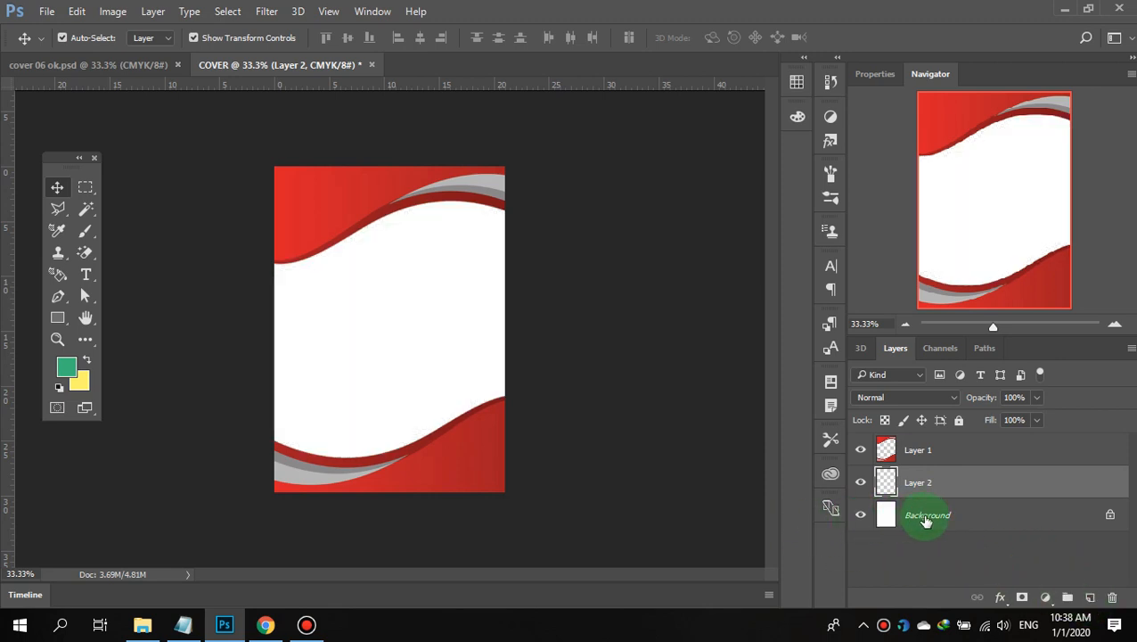
click(1112, 602)
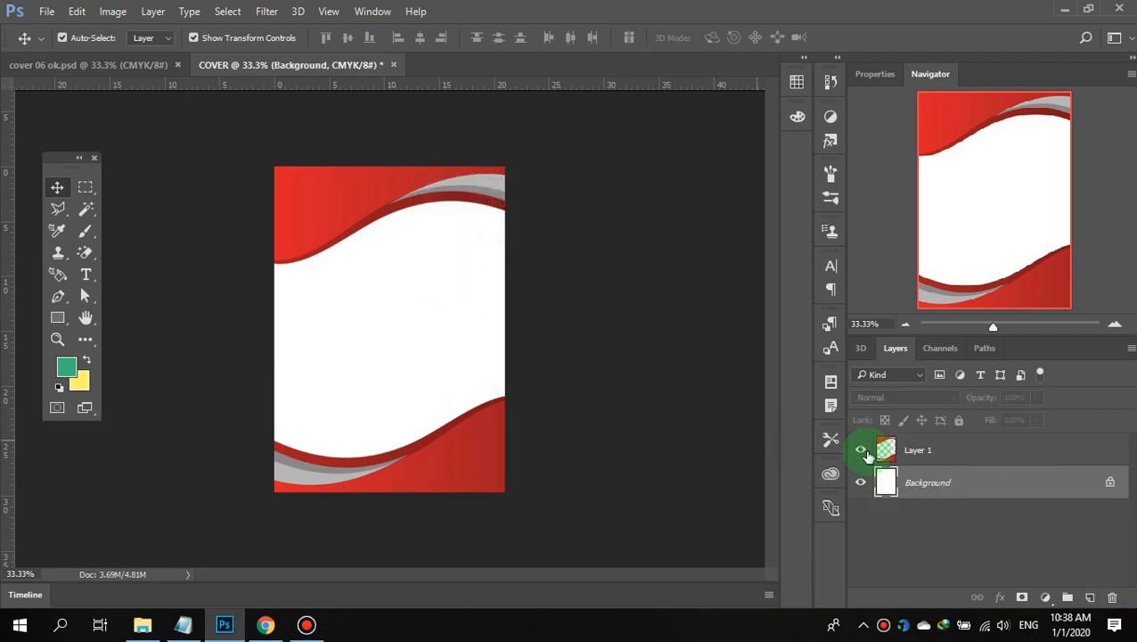
- Add a Solid Color fill layer between the Background and the red waves using the light yellow swatch
click(1049, 596)
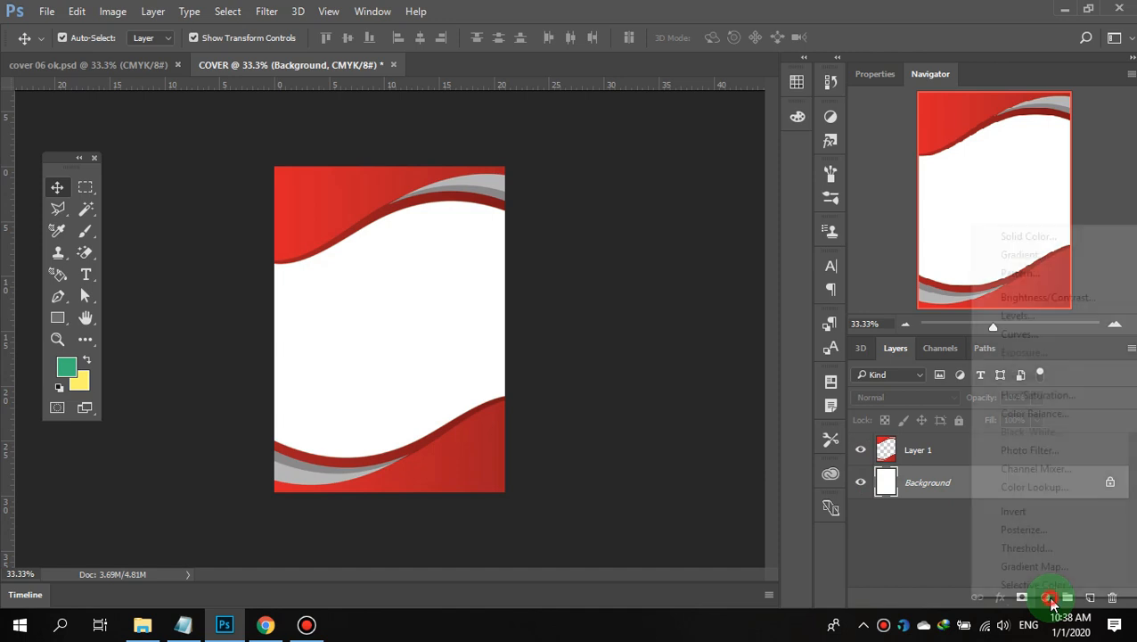
click(1017, 237)
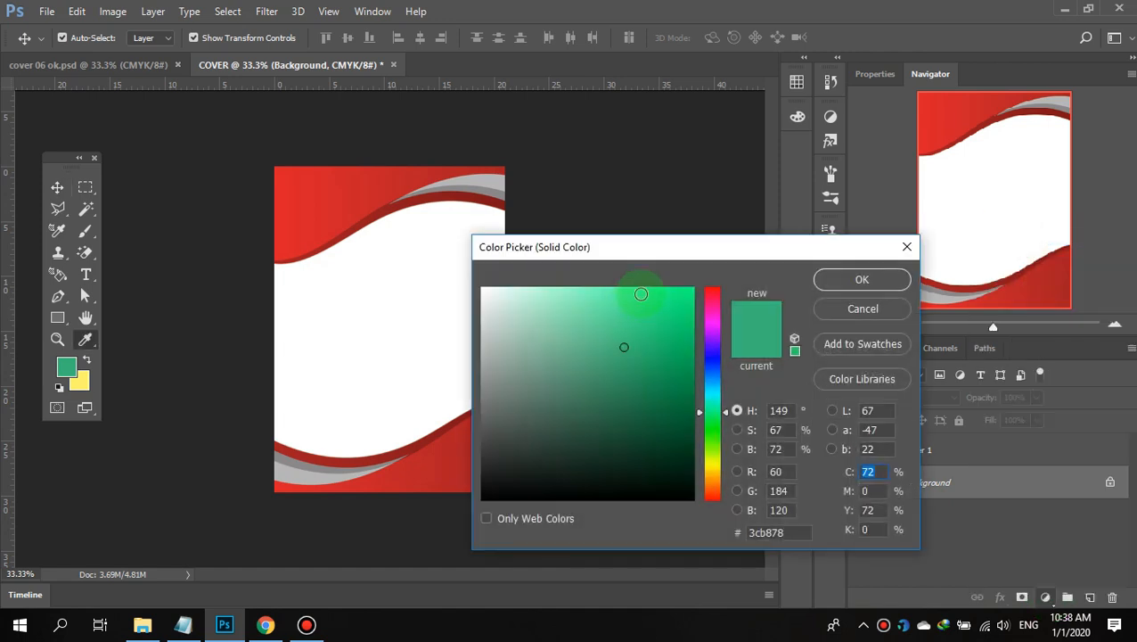
click(713, 461)
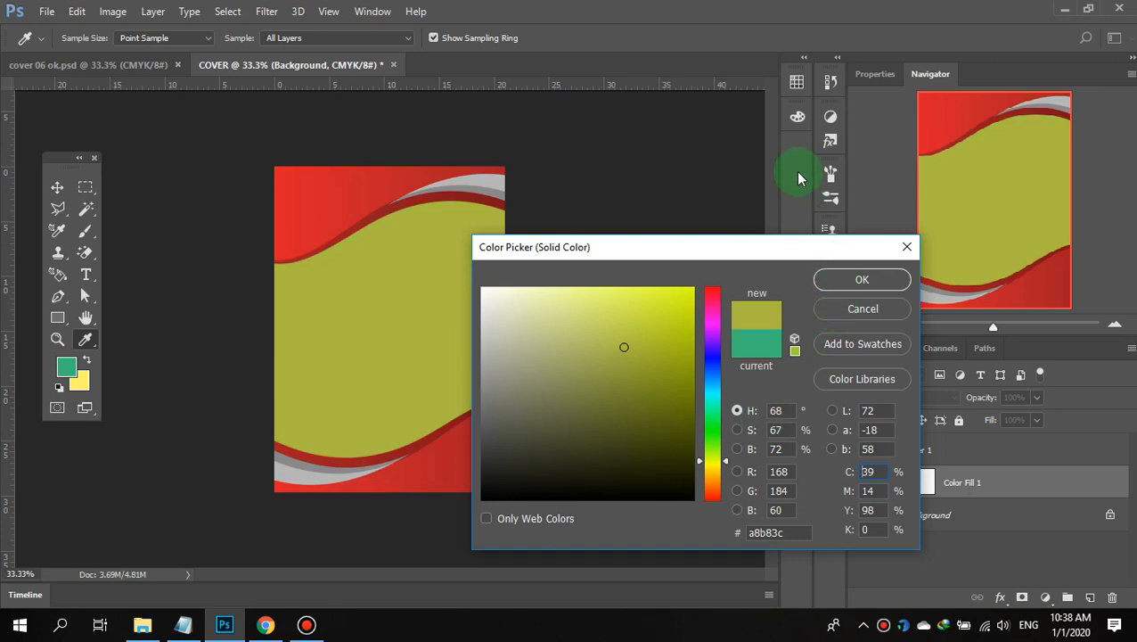
click(797, 84)
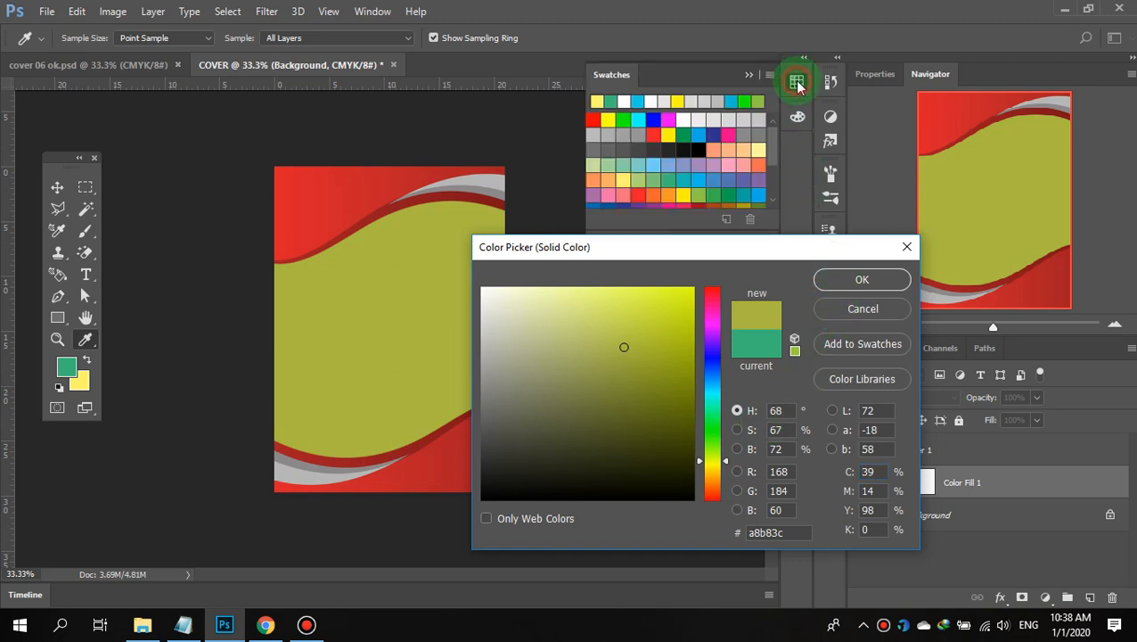
click(597, 105)
click(857, 280)
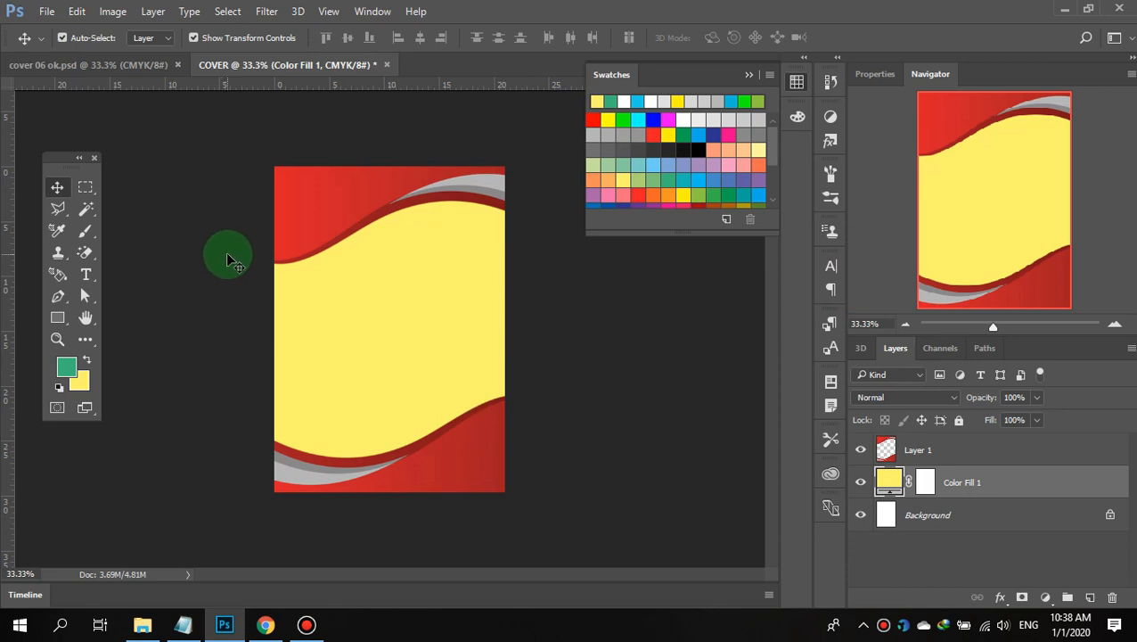
- Hide the yellow fill and Background layers to check the waves on transparency, show both again and deselect the layers
click(882, 448)
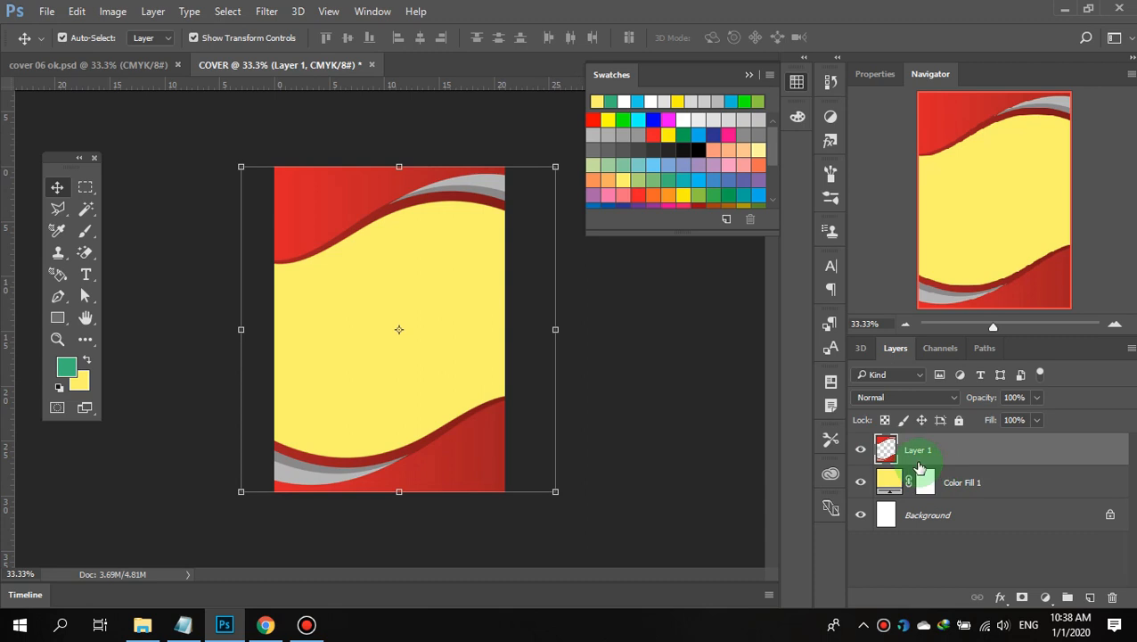
click(861, 483)
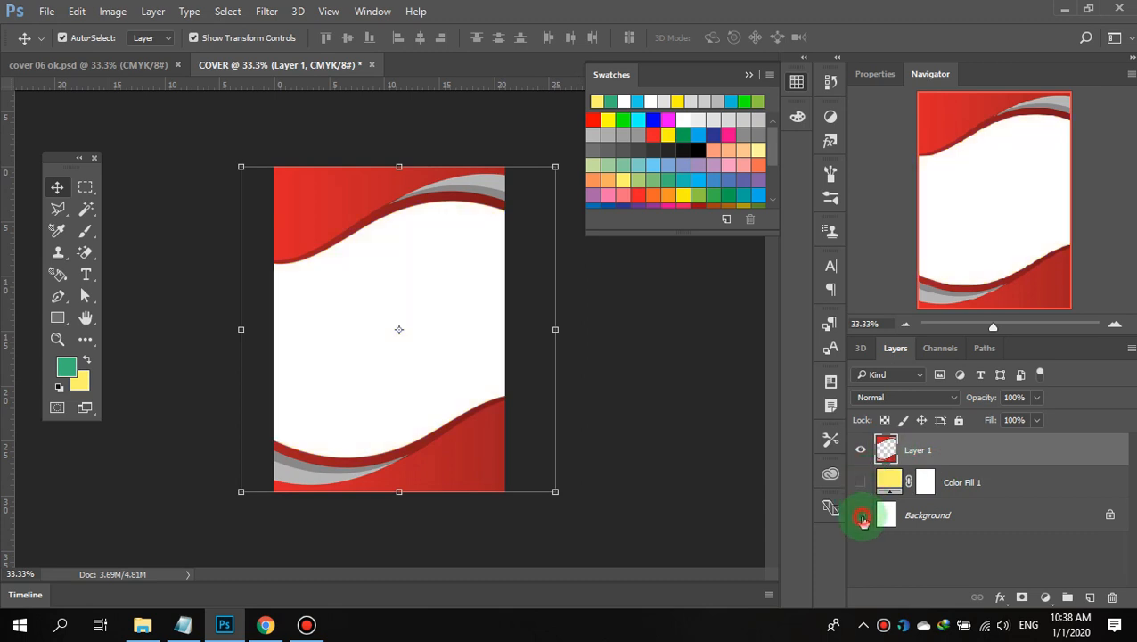
click(861, 517)
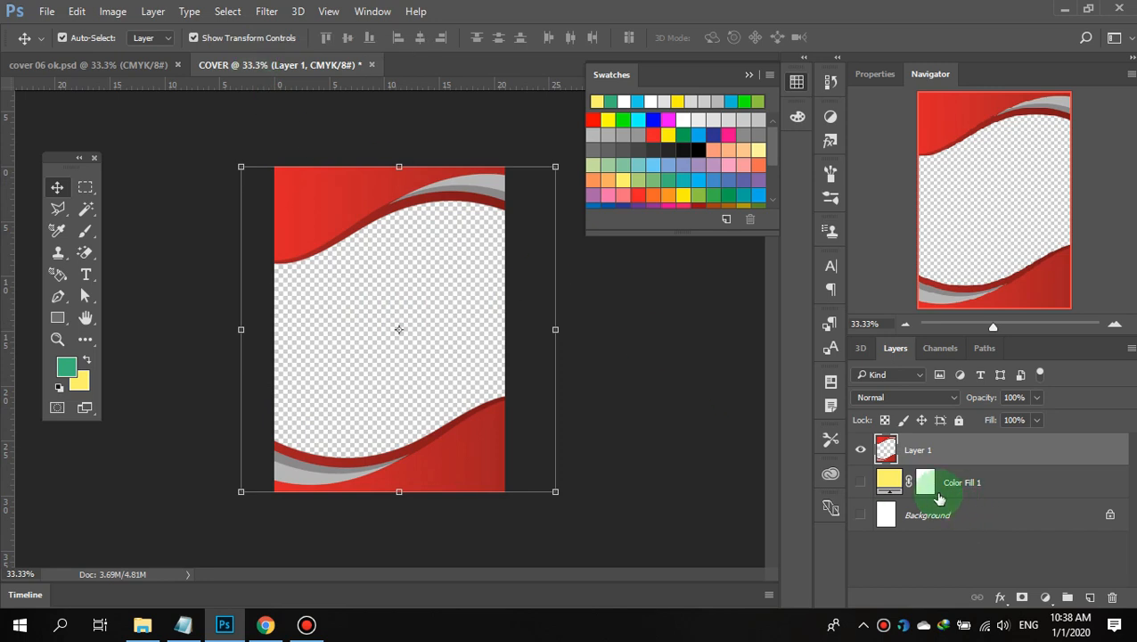
click(860, 515)
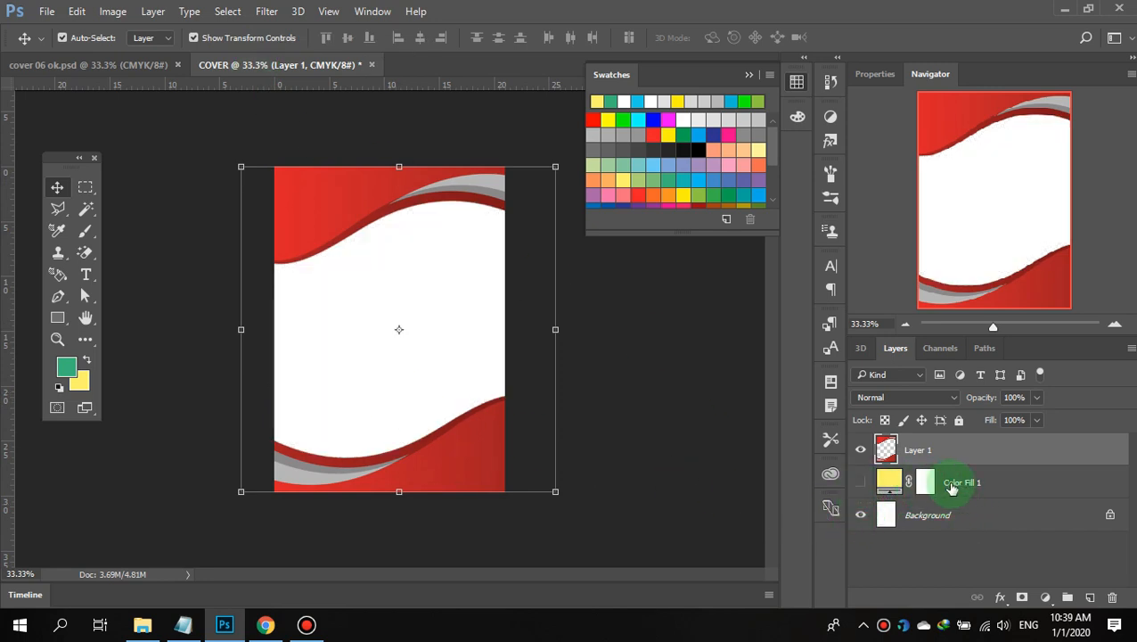
click(863, 483)
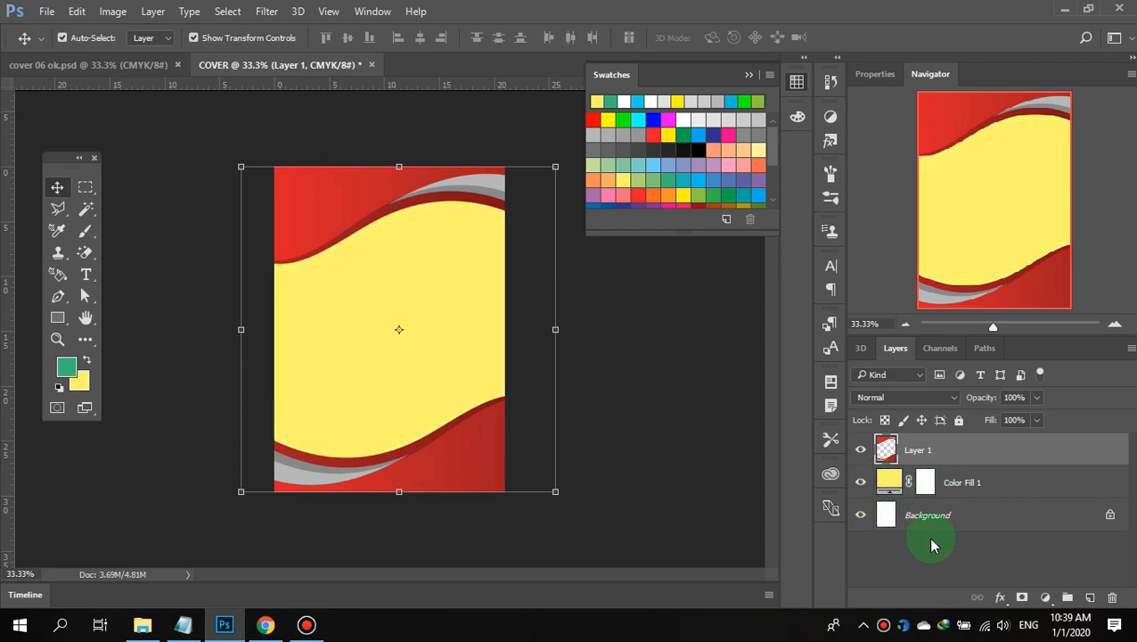
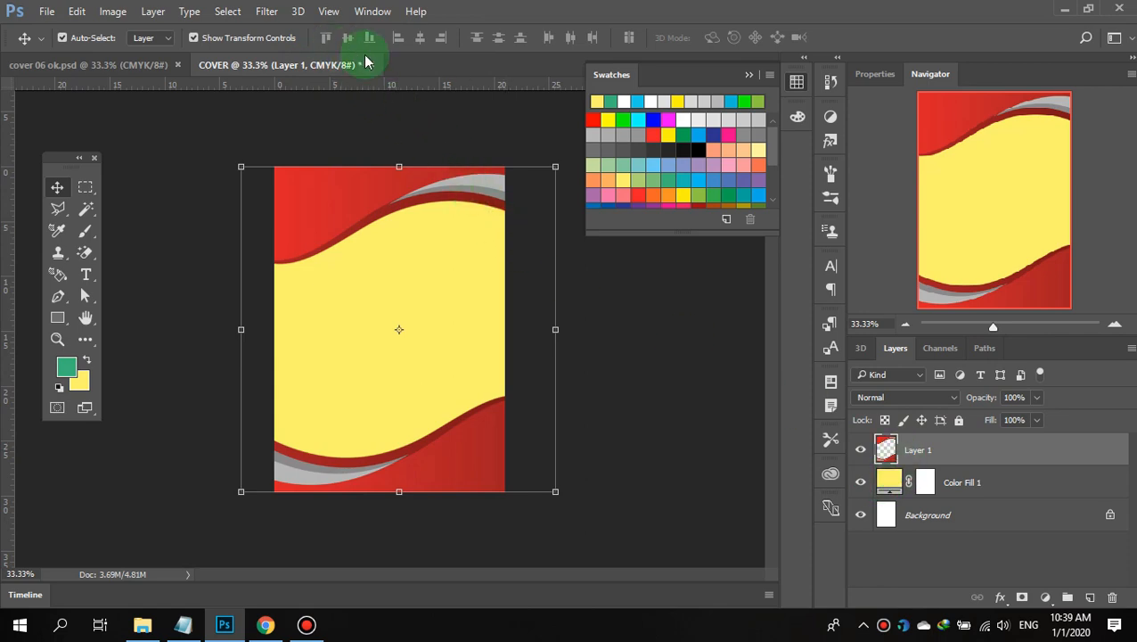
click(596, 449)
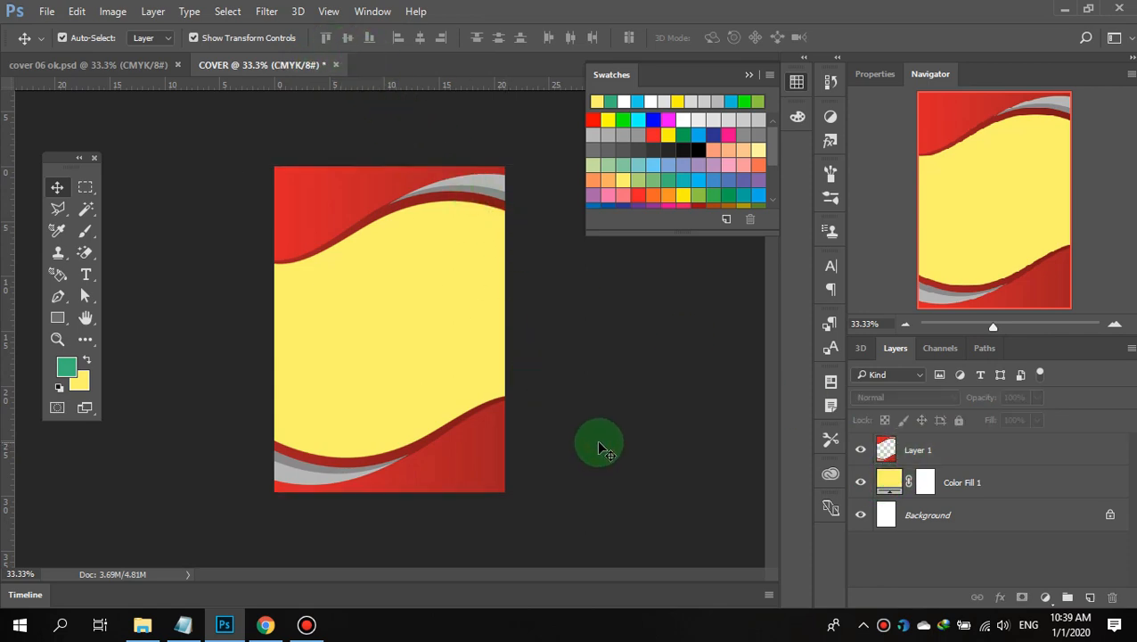
- Switch to File Explorer and open the cover 07 image from the PHOTOSHOP folder with Adobe Photoshop CC 2017
click(142, 626)
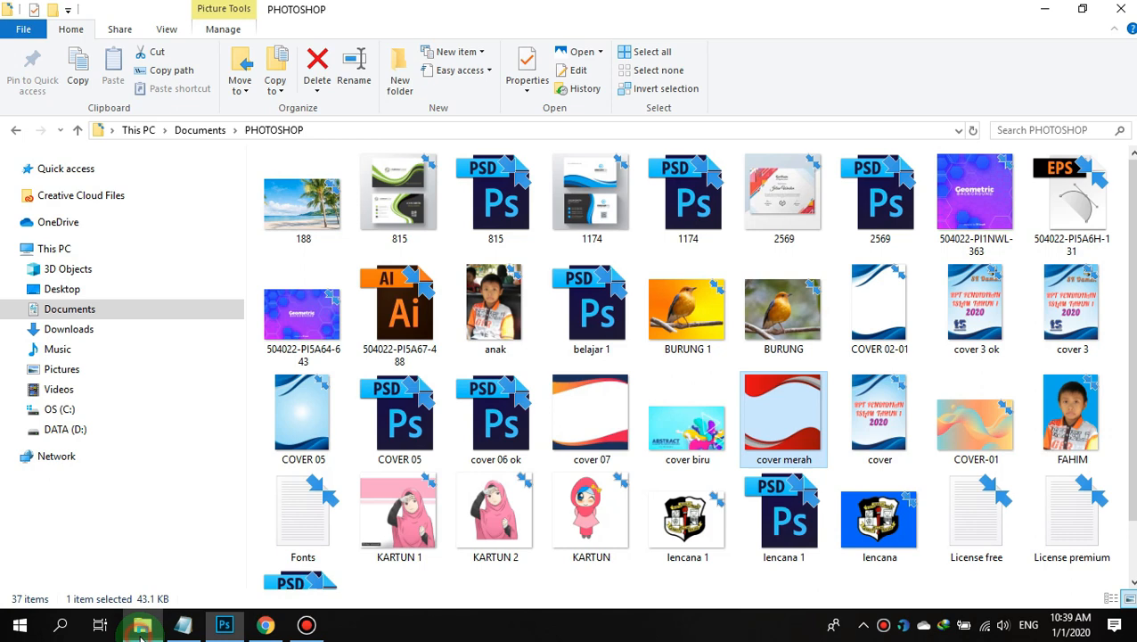
click(594, 426)
right_click(592, 419)
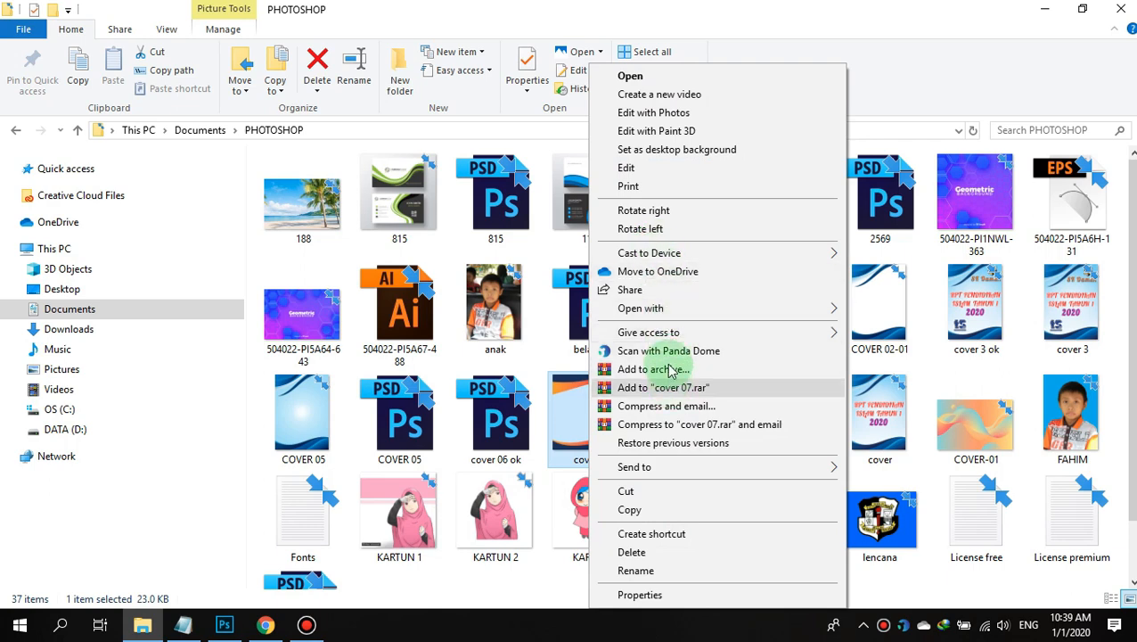
mouse_move(761, 309)
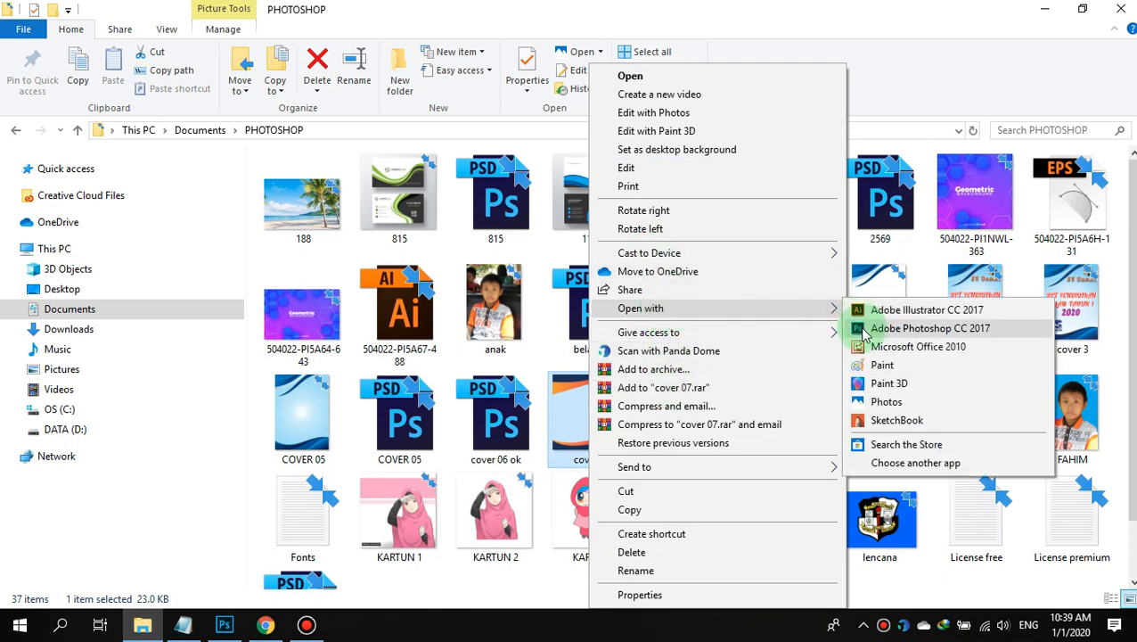
click(954, 326)
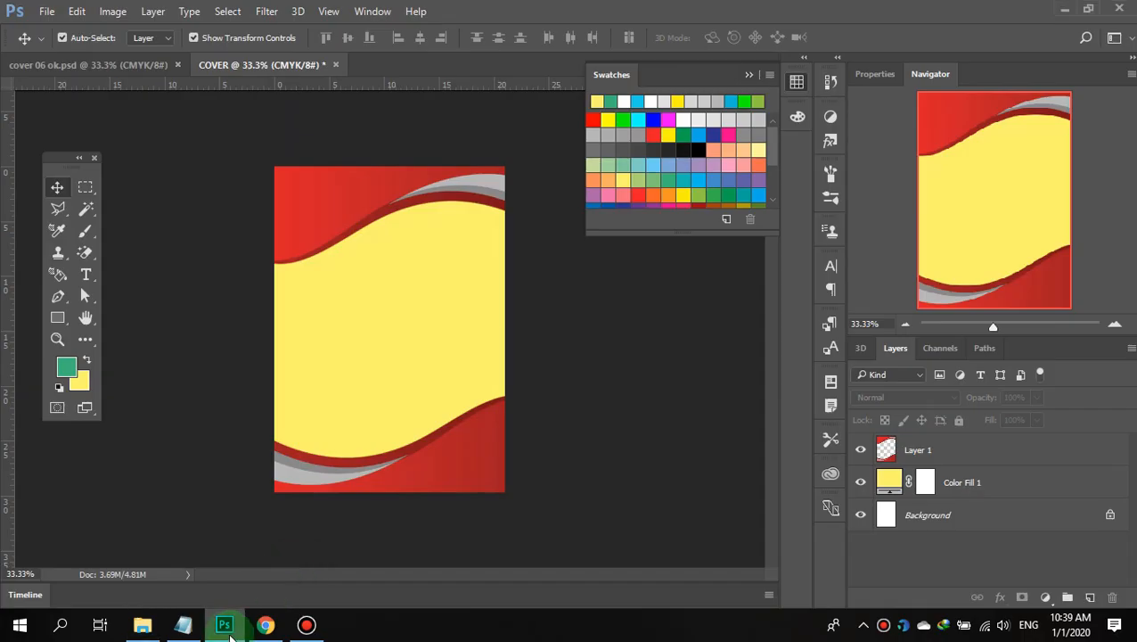
- Revert the COVER document to its initial blank page using the opening History snapshot
click(271, 67)
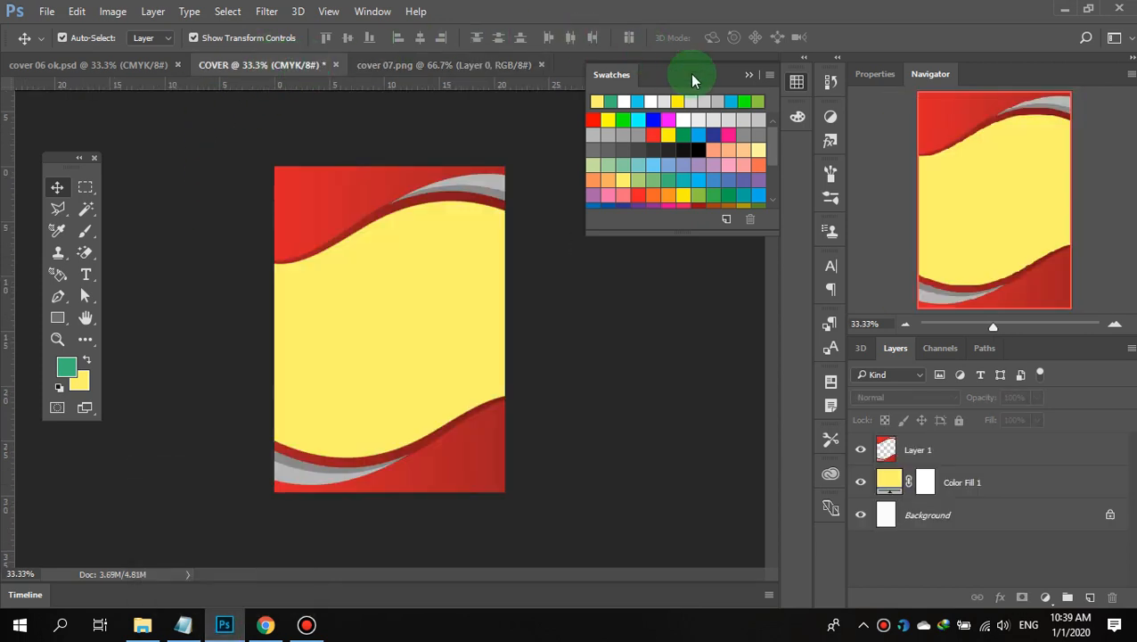
drag(774, 84, 828, 80)
click(832, 83)
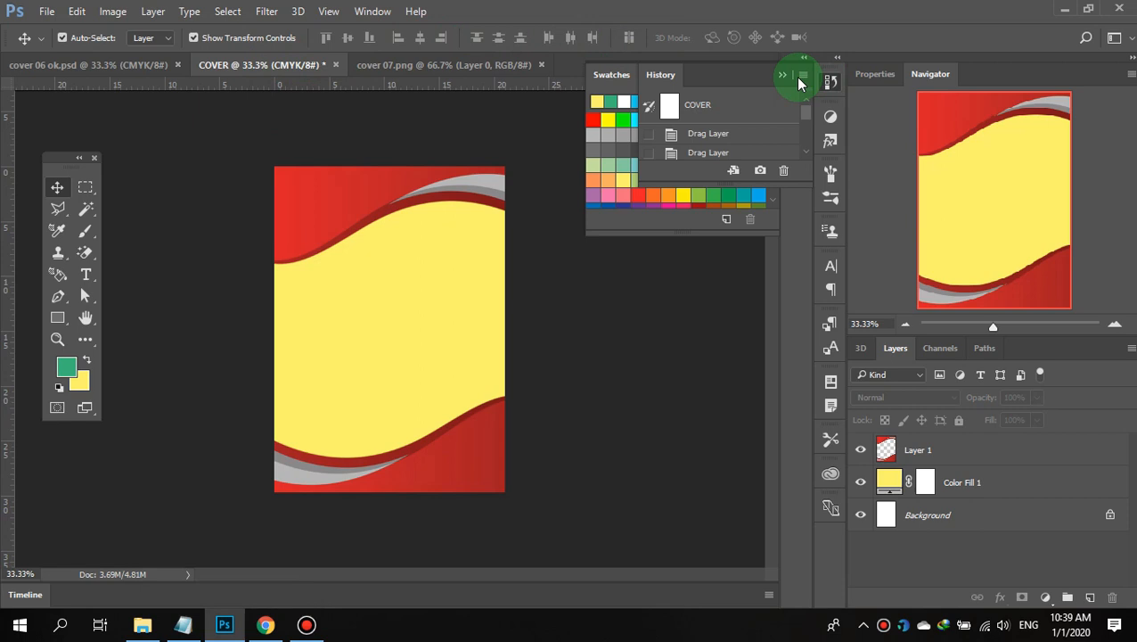
click(753, 106)
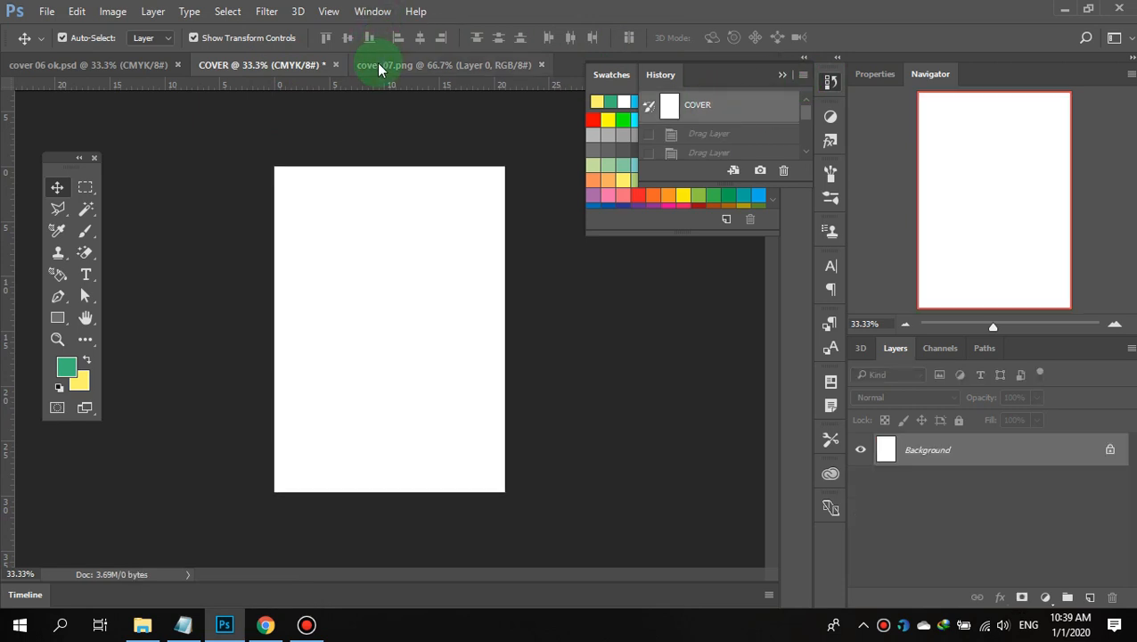
- Float the cover 07.png document in its own window and copy its navy and orange wave layer into COVER
click(377, 66)
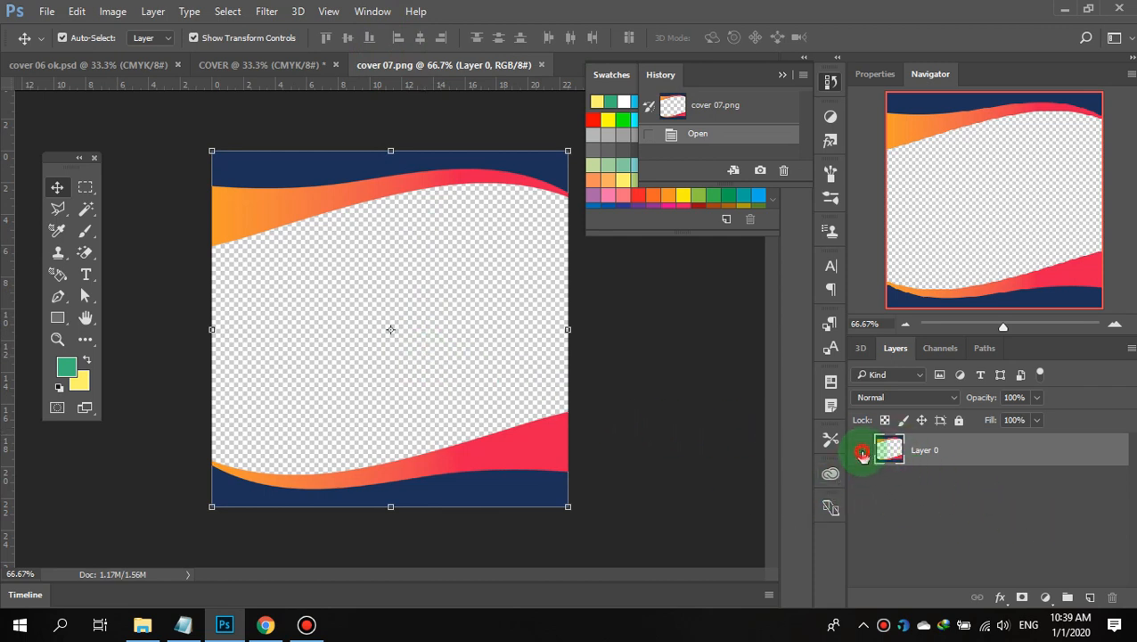
click(861, 451)
click(861, 451)
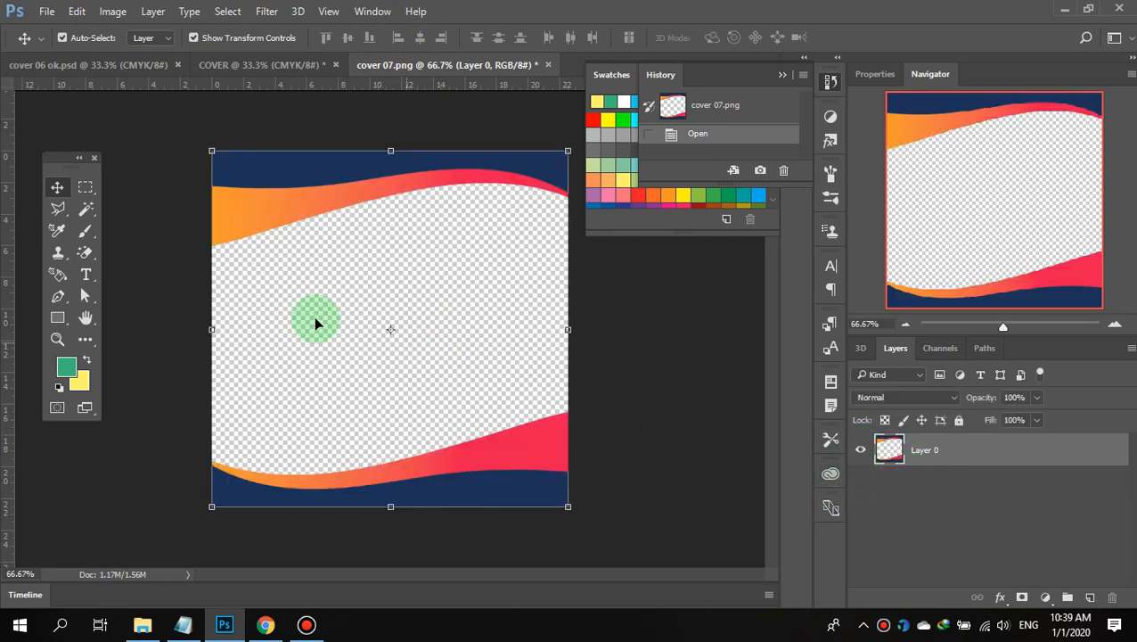
click(782, 75)
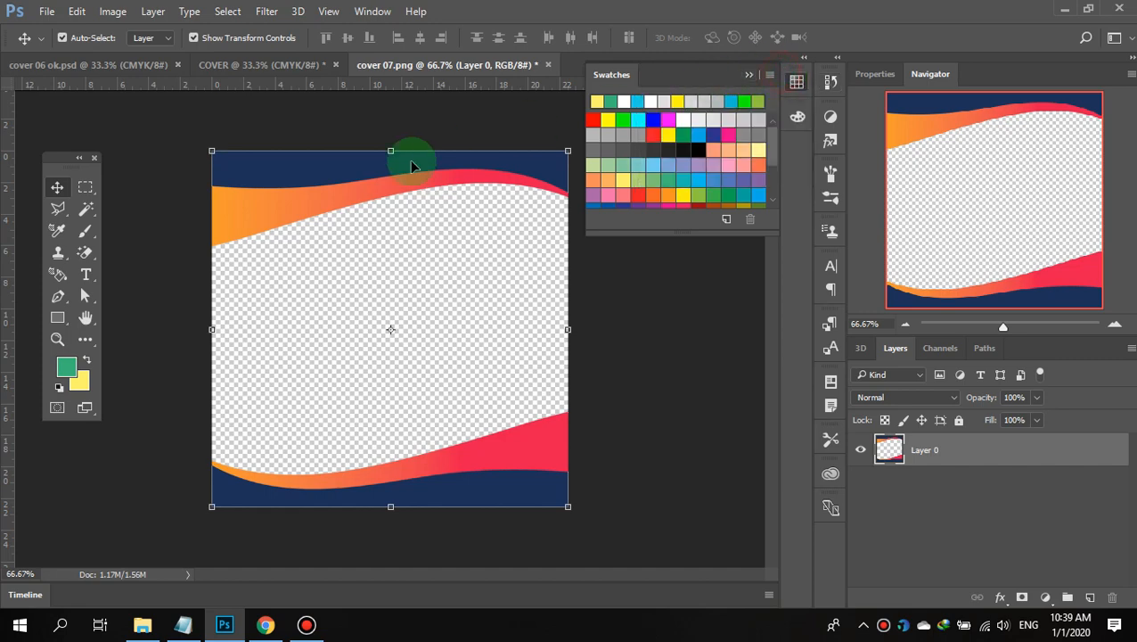
drag(434, 65, 553, 306)
drag(724, 452, 482, 336)
drag(555, 403, 362, 240)
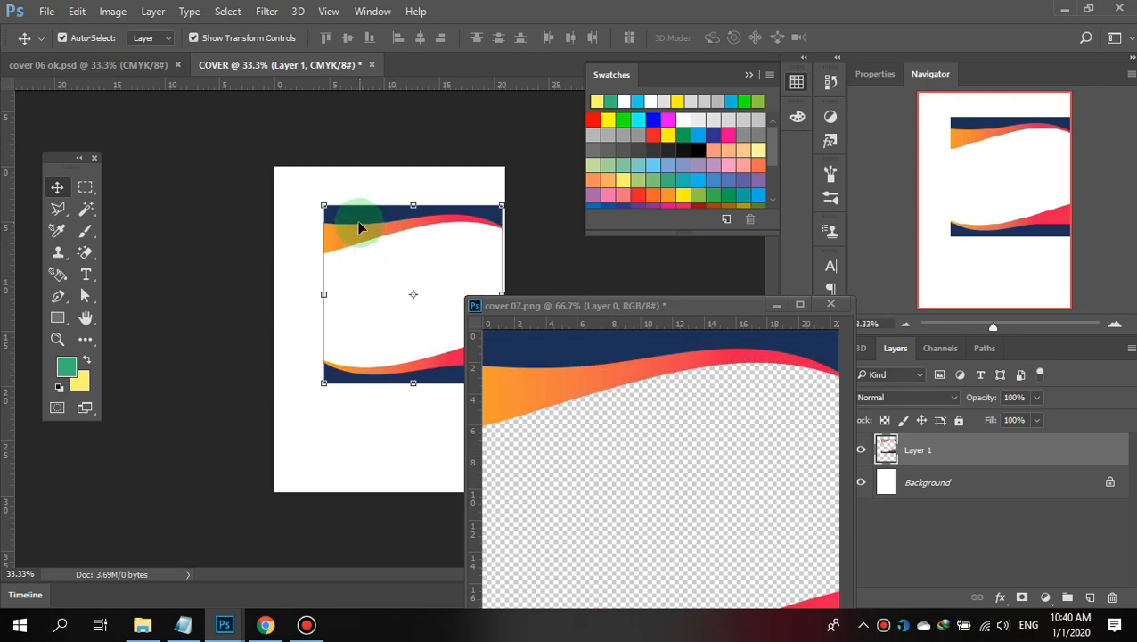
- Minimize the floating cover 07.png window and cancel the started enlargement of the wave layer in COVER
drag(323, 205, 275, 166)
click(776, 304)
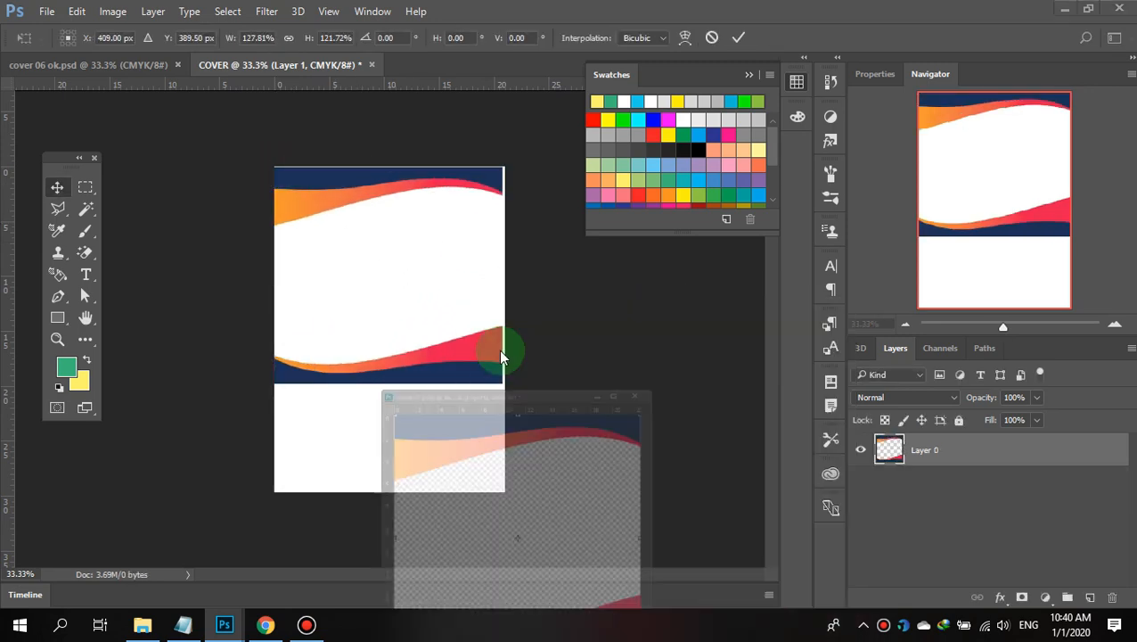
key(Escape)
click(457, 338)
click(330, 216)
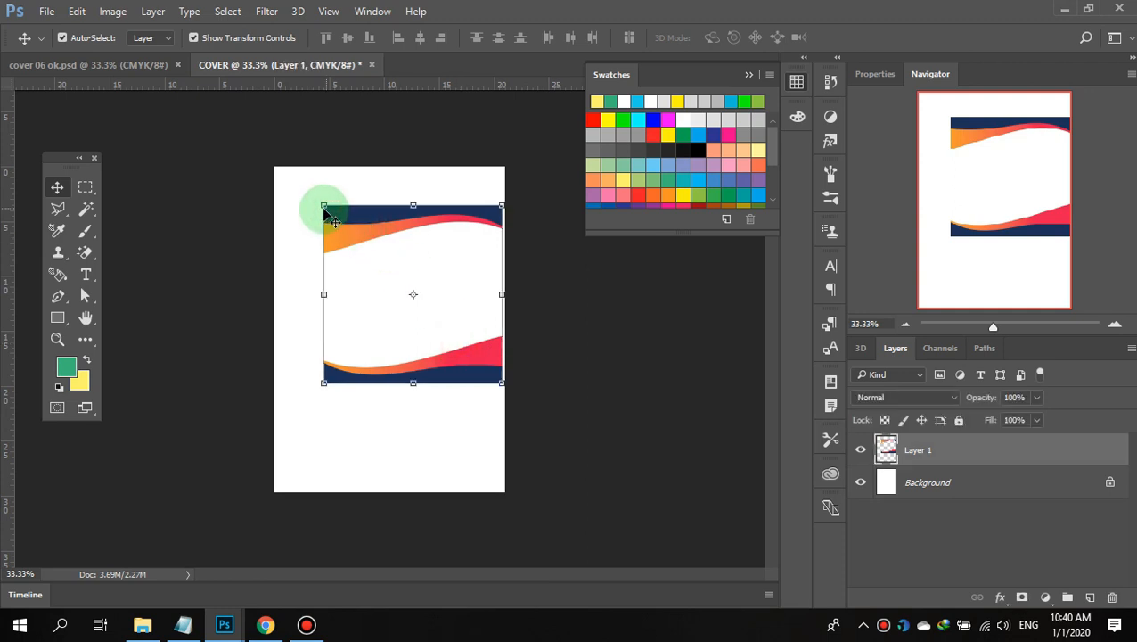
- Stretch the navy and orange wave layer to the full page height and slightly past both side edges, about 139% wide and 183% high
drag(318, 199, 271, 166)
drag(502, 383, 501, 489)
drag(389, 491, 390, 491)
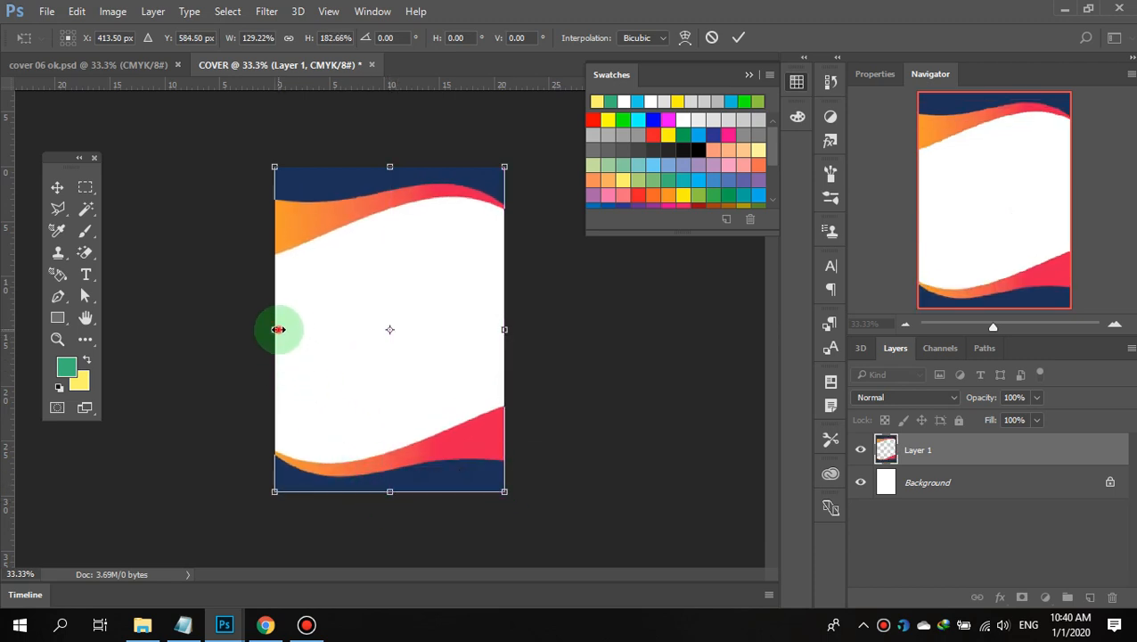
drag(272, 331, 267, 329)
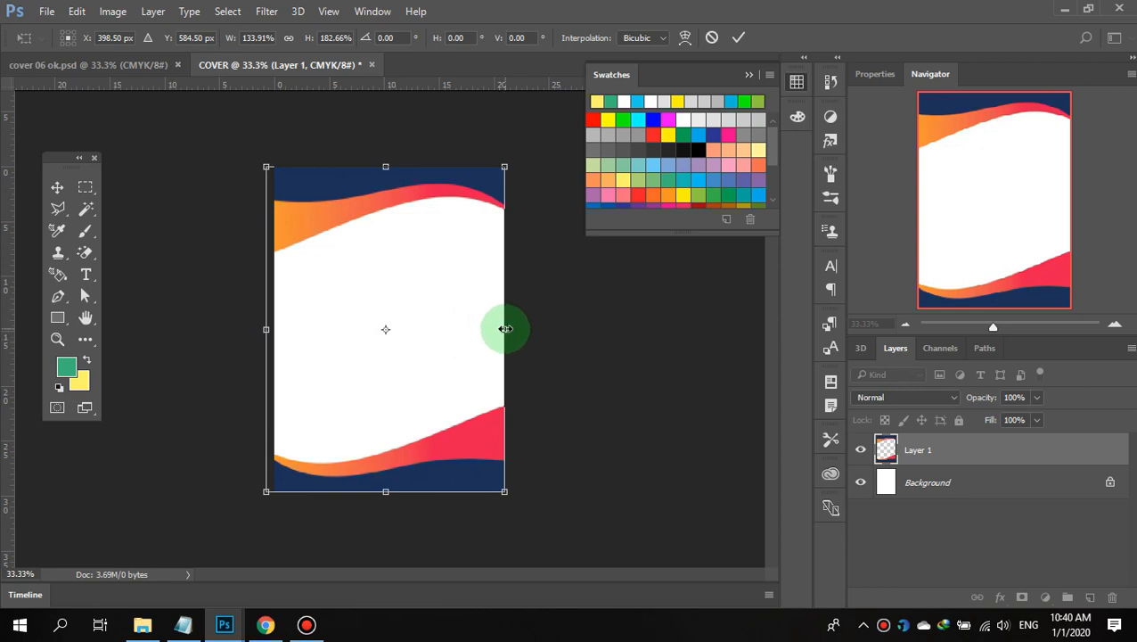
drag(506, 329, 514, 329)
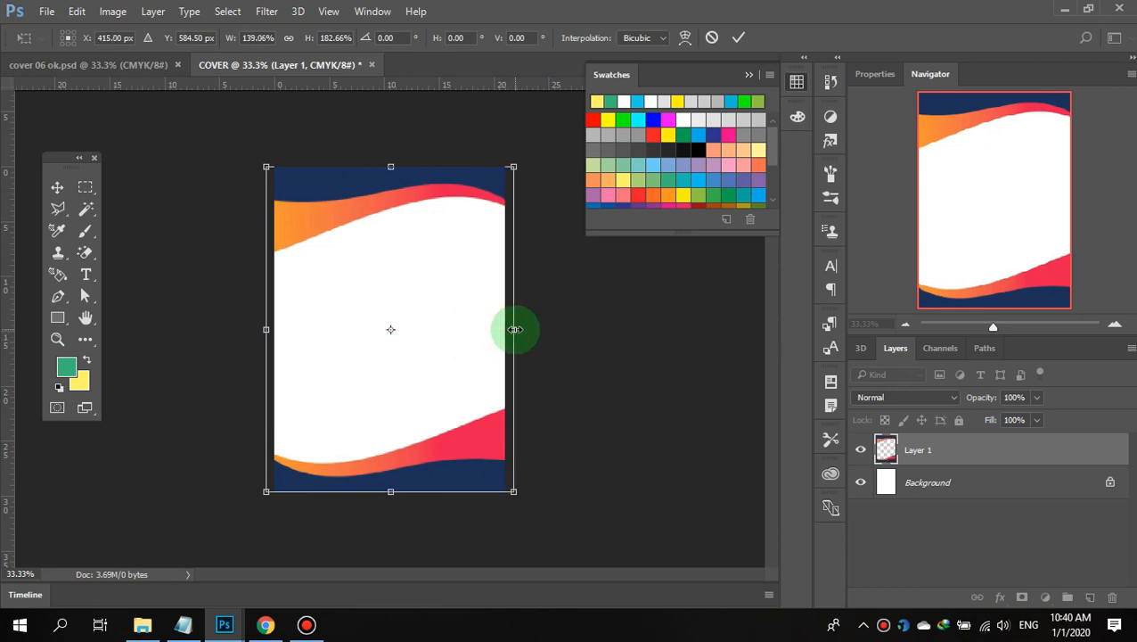
click(738, 39)
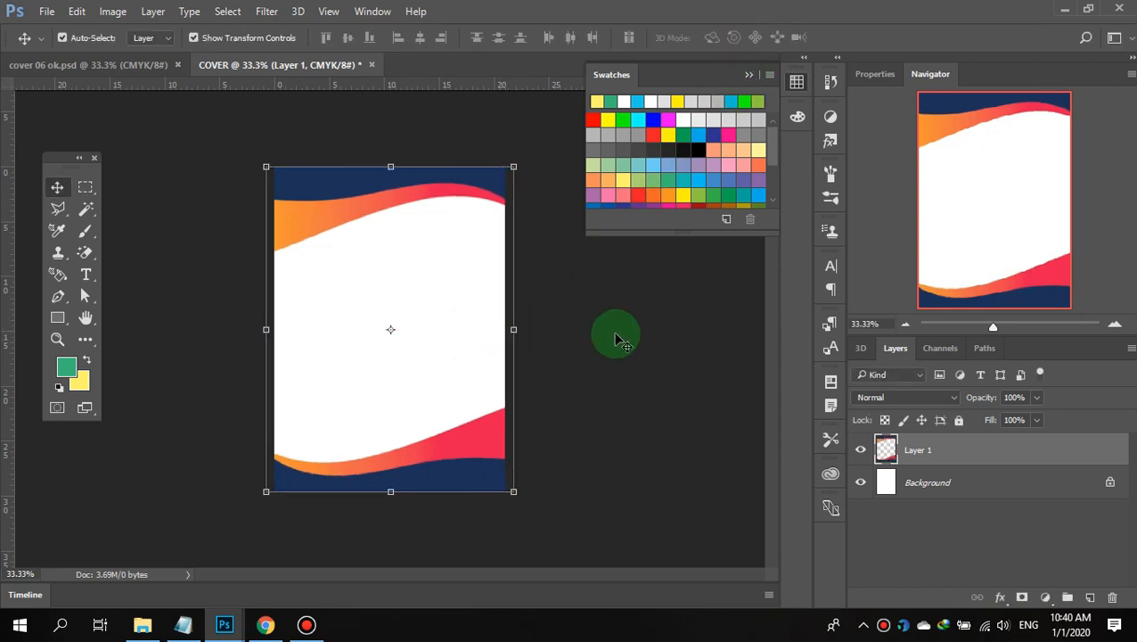
- Hide and show the Background layer to check the transparent area between the waves
click(861, 482)
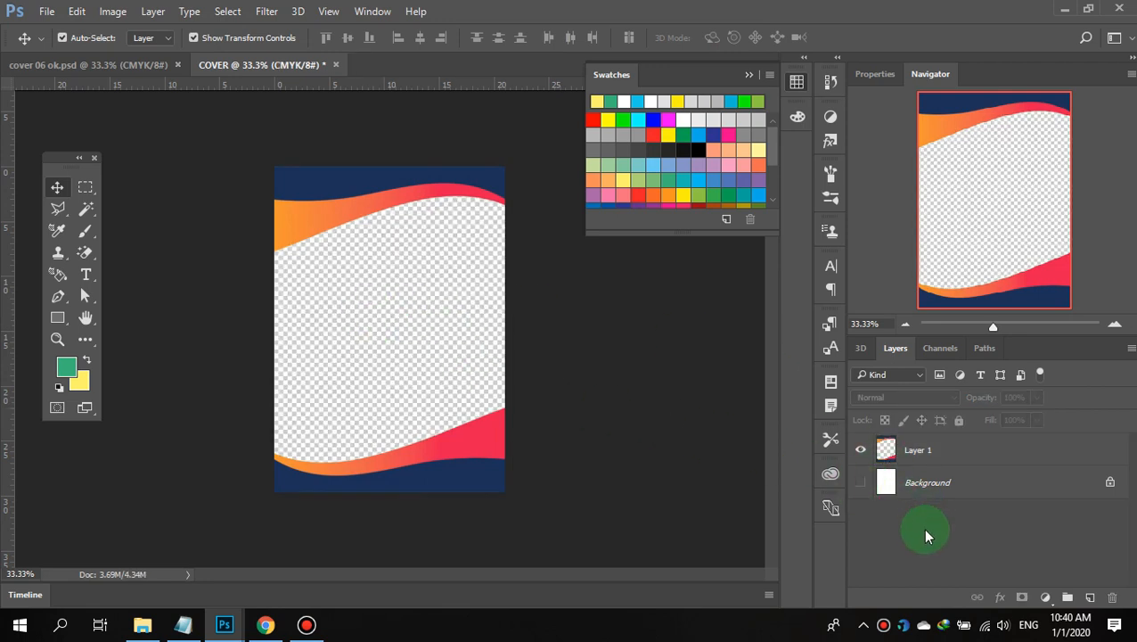
click(860, 482)
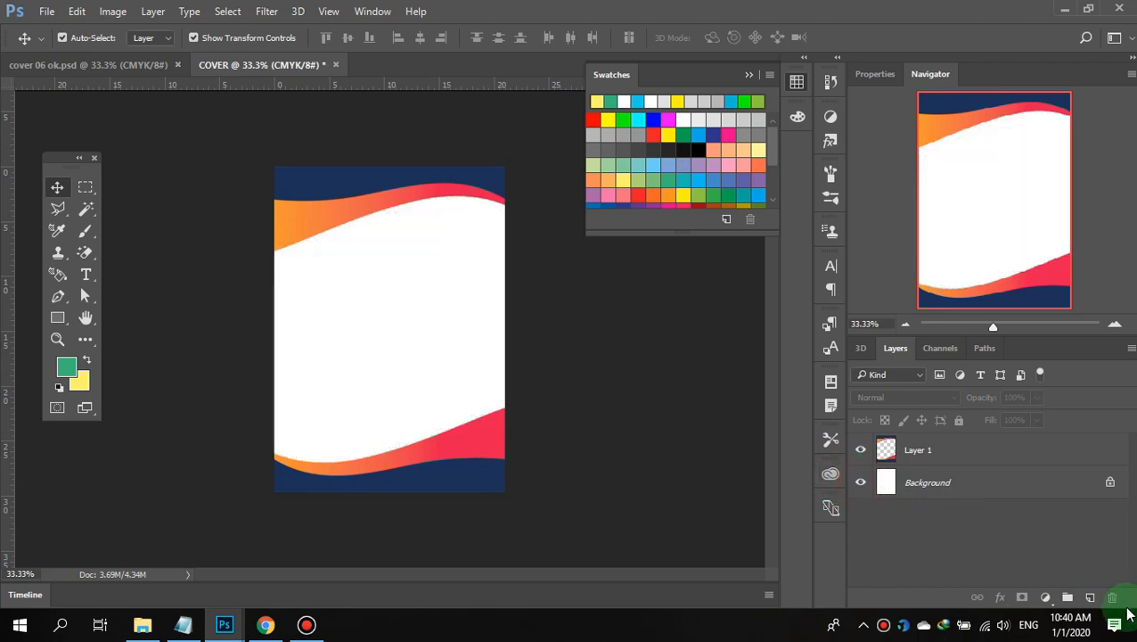
double_click(937, 492)
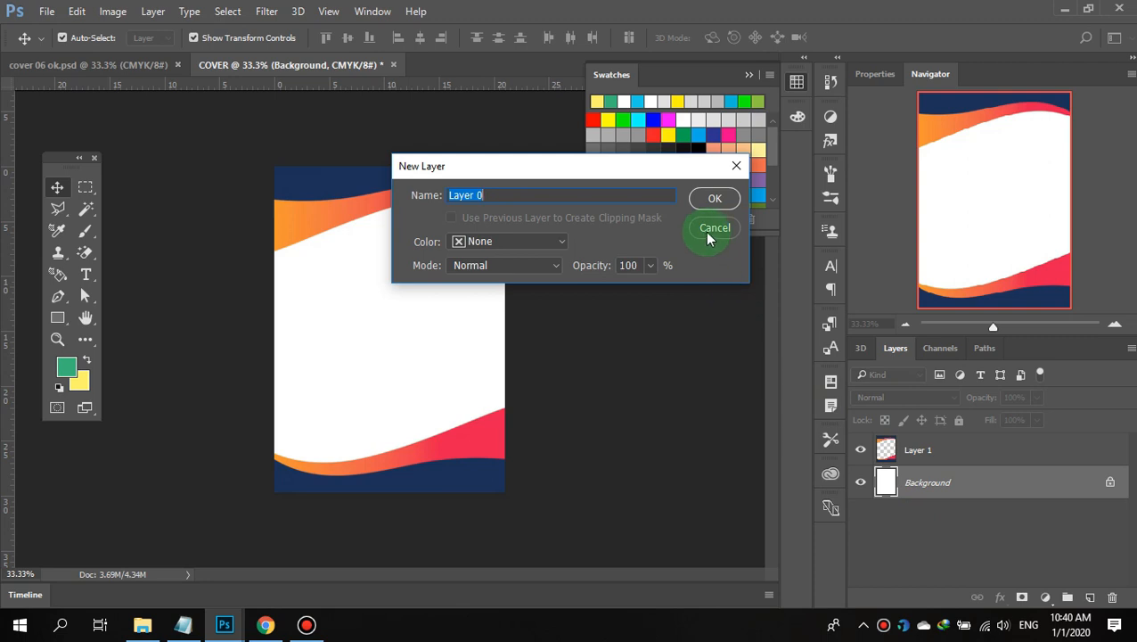
click(713, 231)
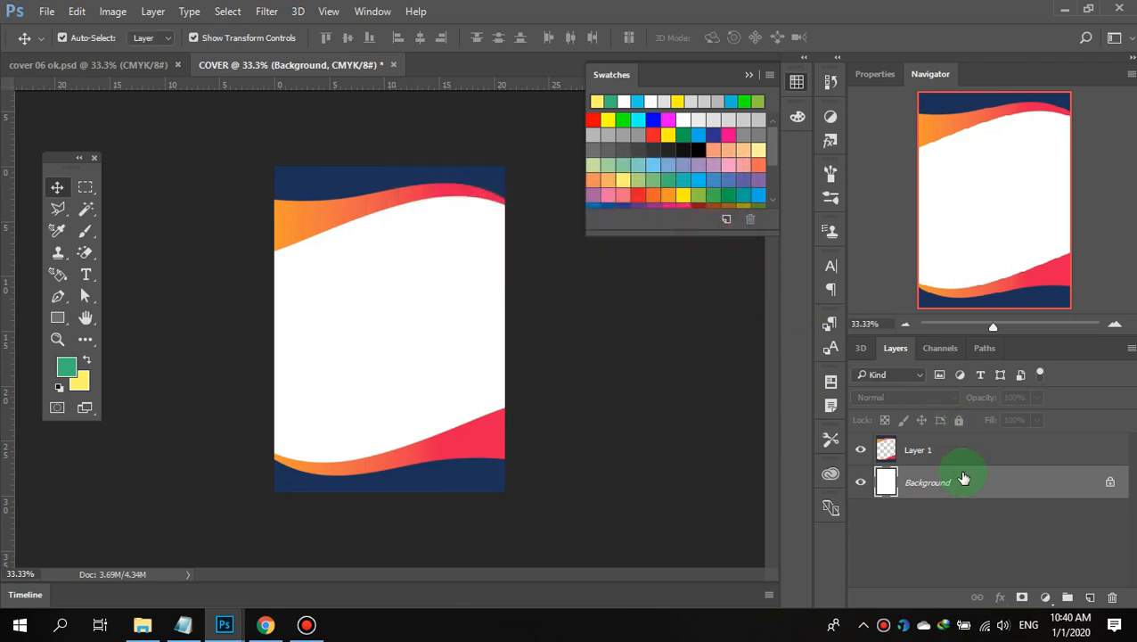
- Add a bright yellow solid color fill layer between the Background and the wave layer
click(1047, 599)
click(1008, 237)
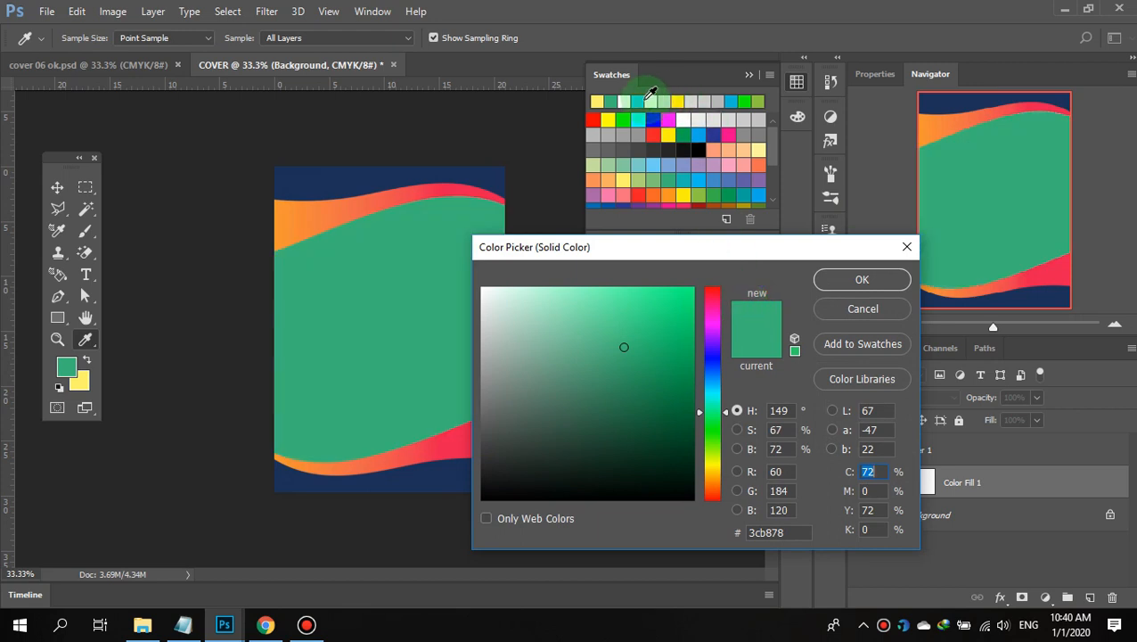
click(612, 120)
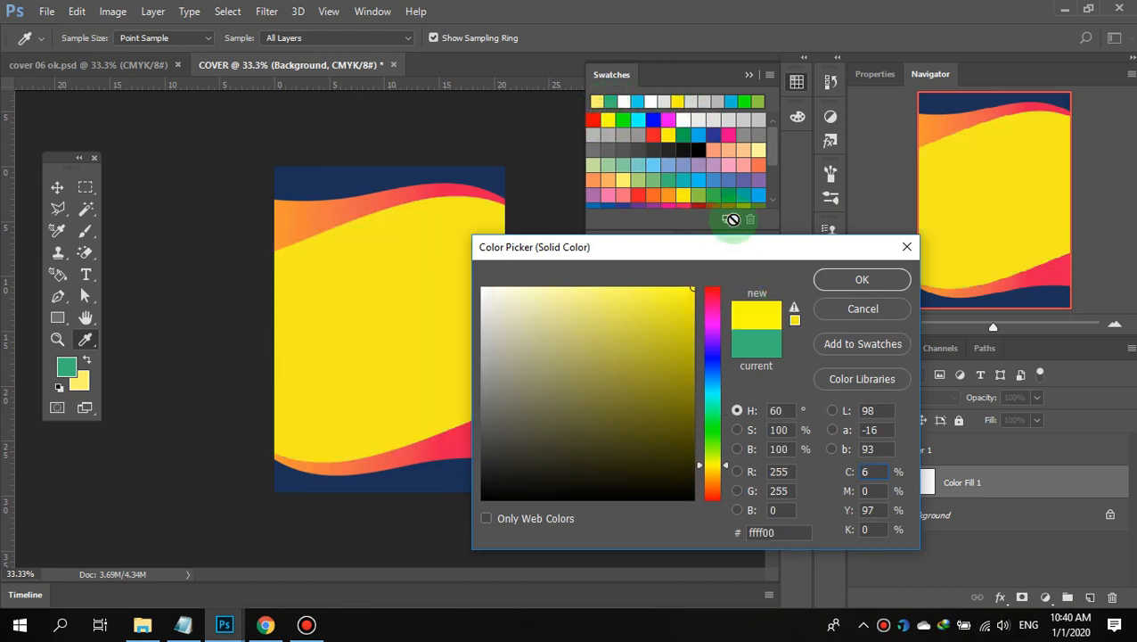
click(847, 280)
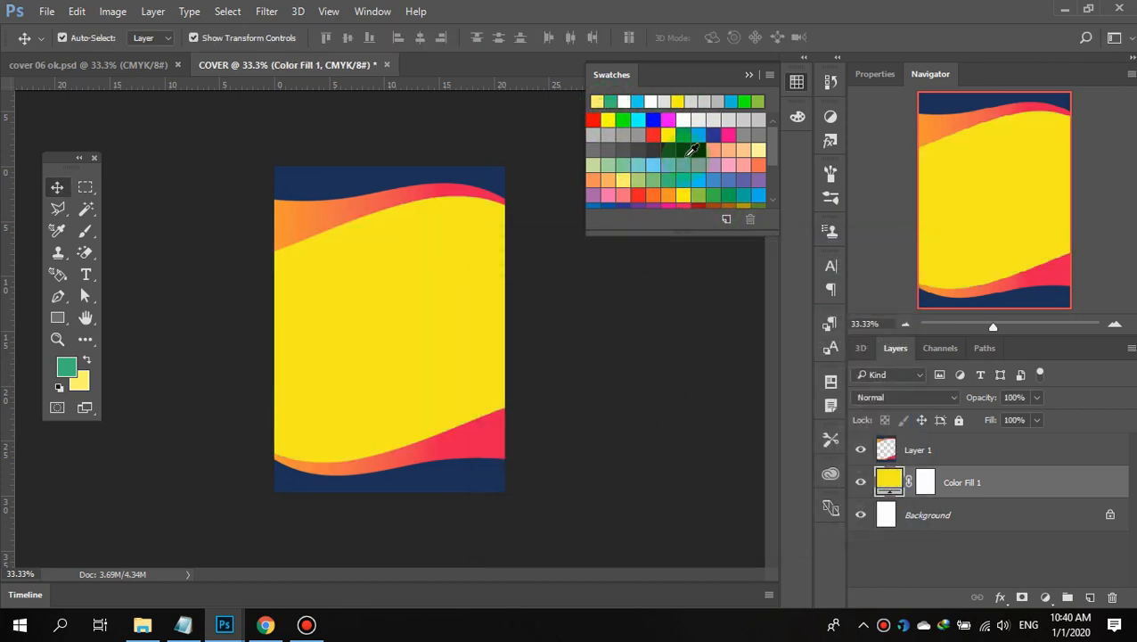
- Change the color fill layer to pale yellow, #f9f5ae
double_click(889, 482)
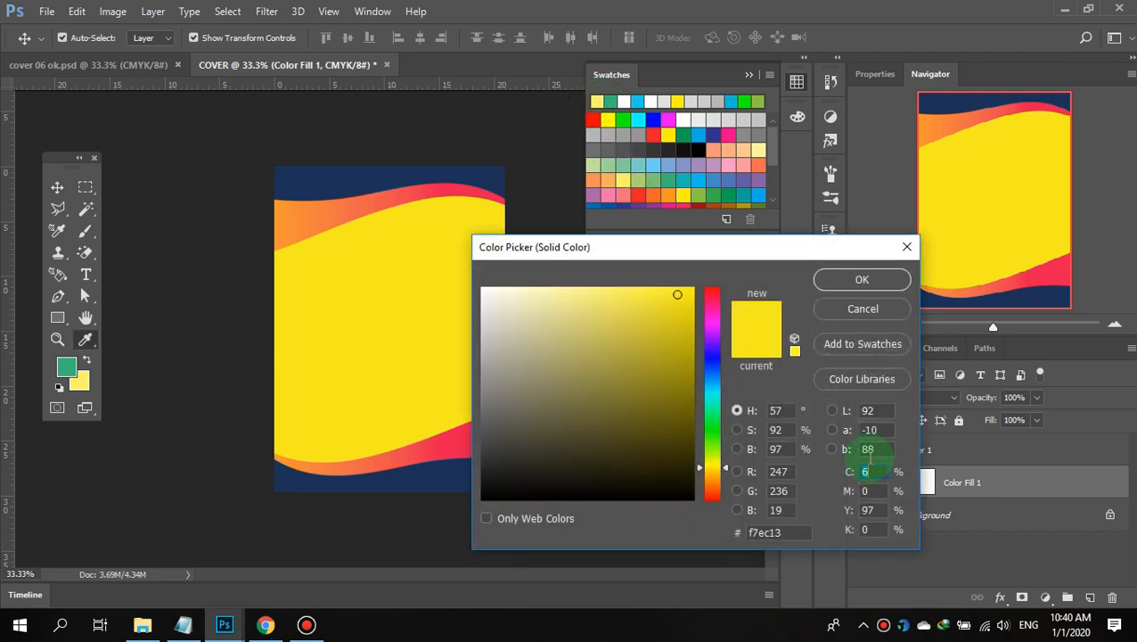
click(578, 299)
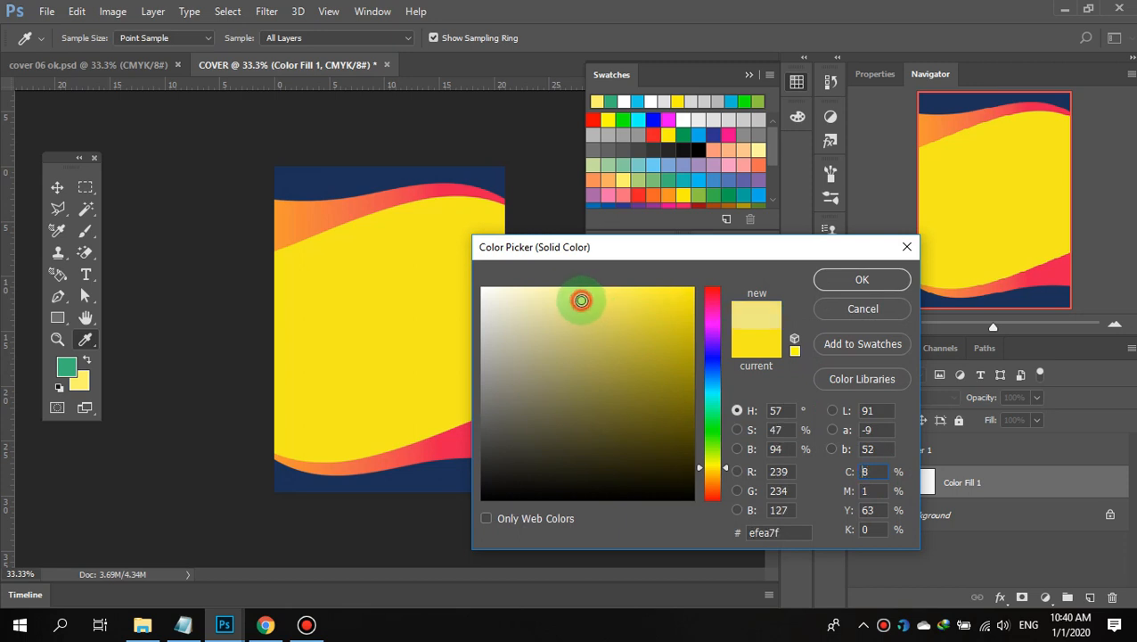
click(545, 303)
drag(505, 314, 545, 292)
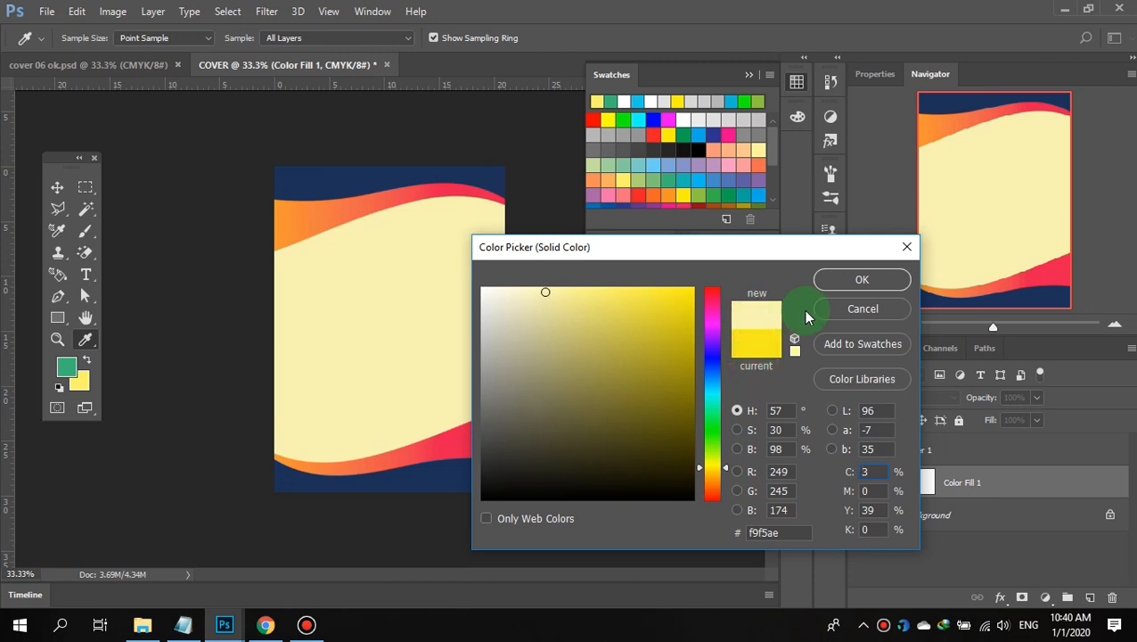
click(845, 281)
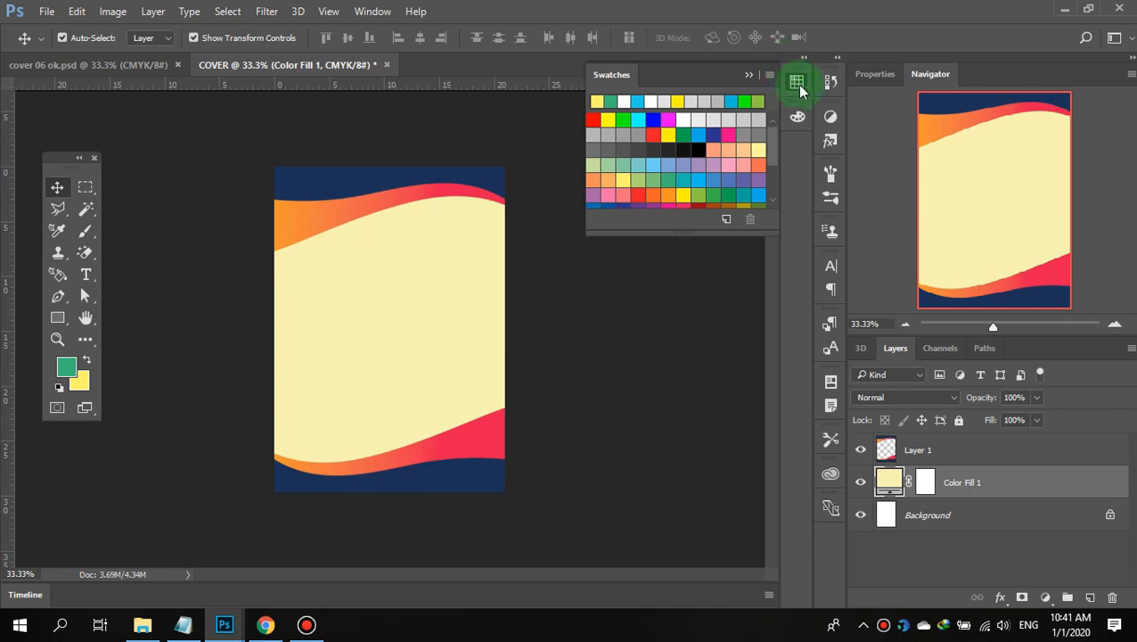
- Revert the COVER document to its blank opening snapshot in the History
click(830, 82)
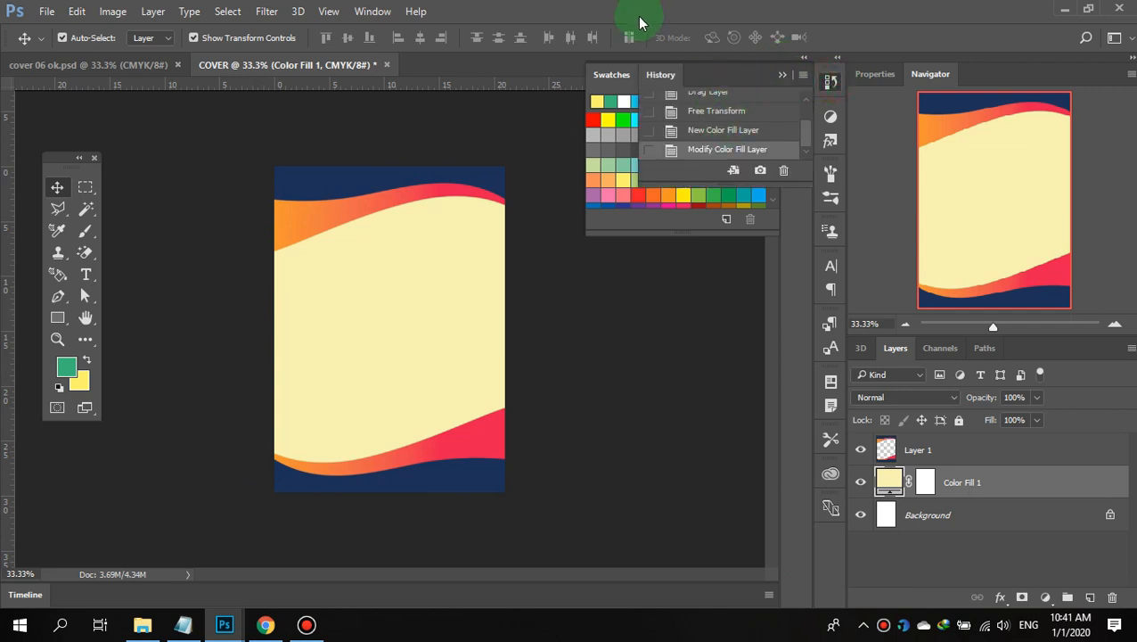
scroll(732, 111, up, 2)
click(731, 113)
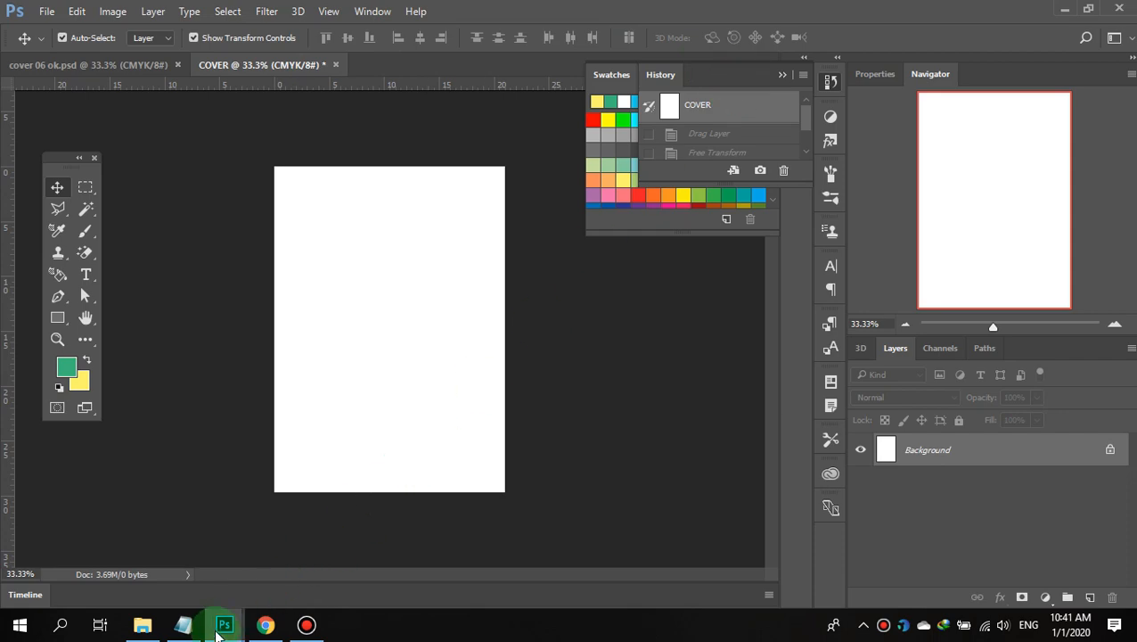
- Switch to File Explorer and open the COVER 02-01 image from the PHOTOSHOP folder with Adobe Photoshop CC 2017
click(143, 625)
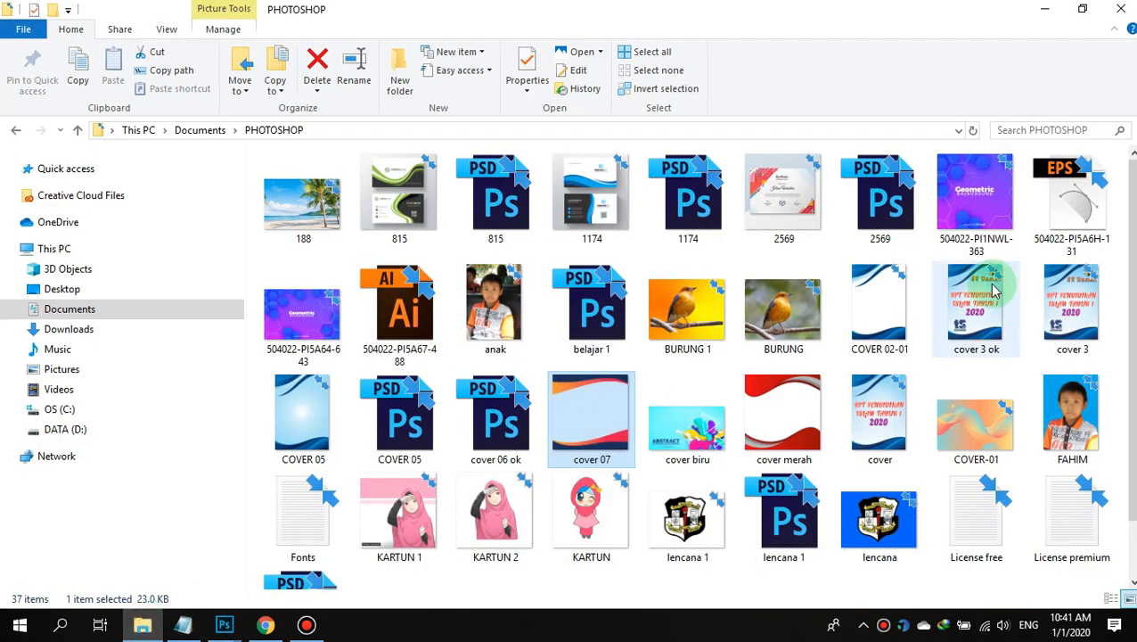
click(873, 321)
right_click(872, 320)
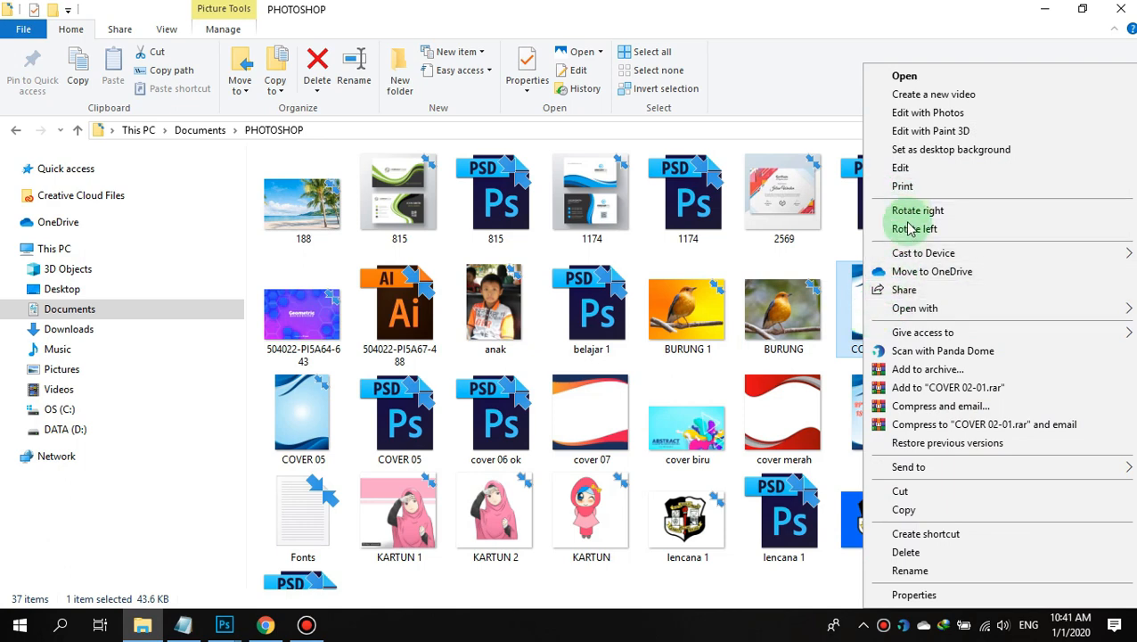
mouse_move(911, 308)
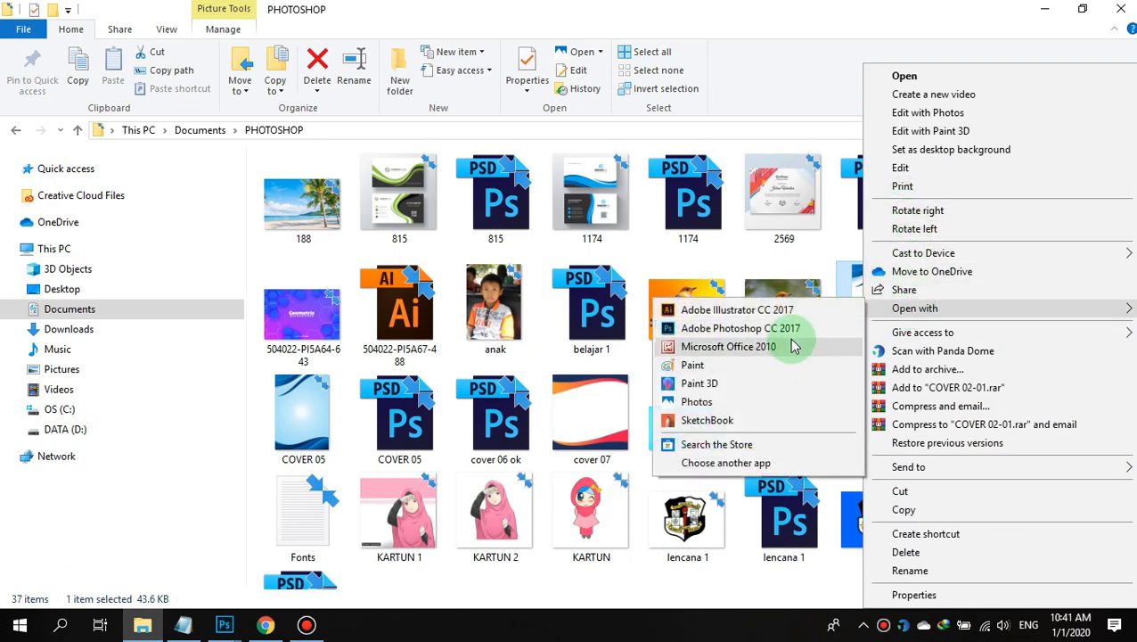
click(790, 329)
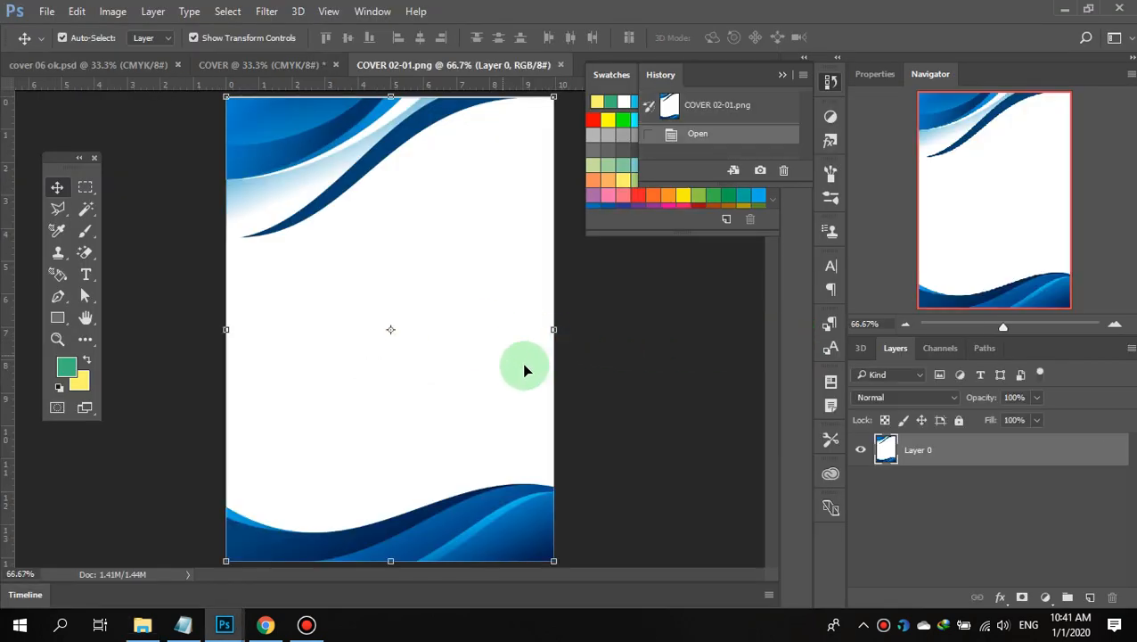
- Toggle the visibility of Layer 0 in COVER 02-01.png to check whether its white area is part of the image
click(660, 412)
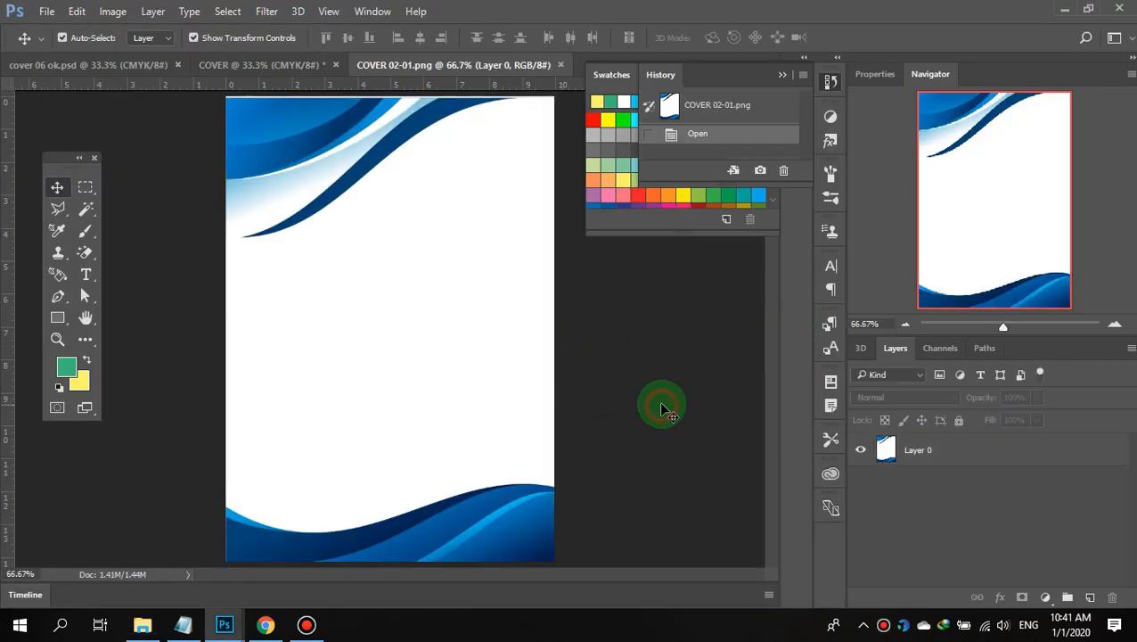
click(861, 452)
click(861, 452)
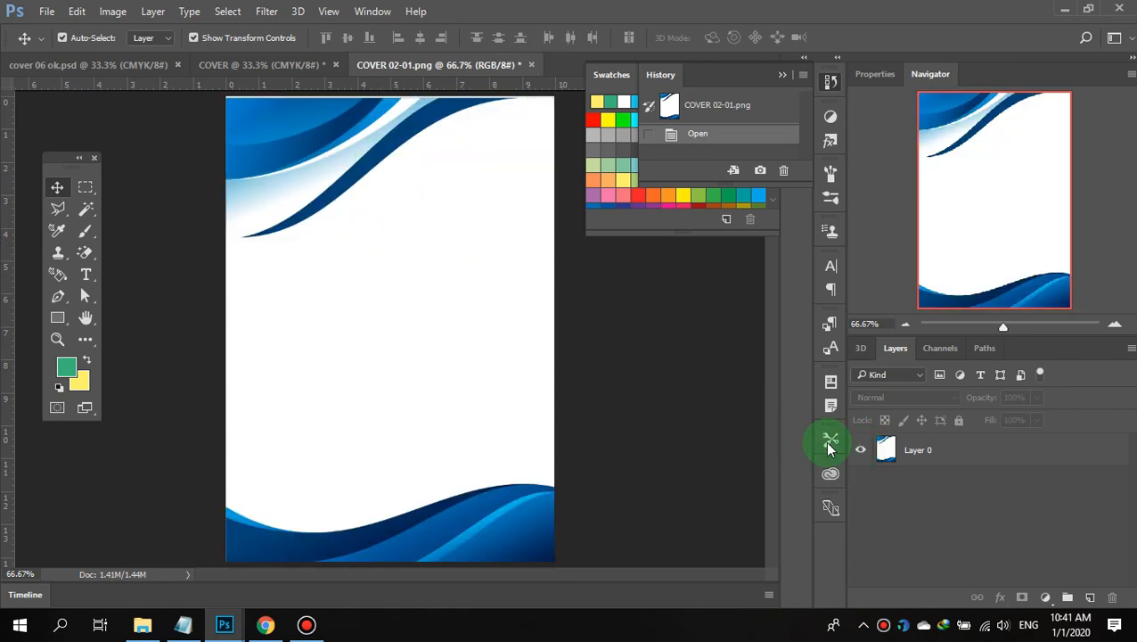
click(861, 452)
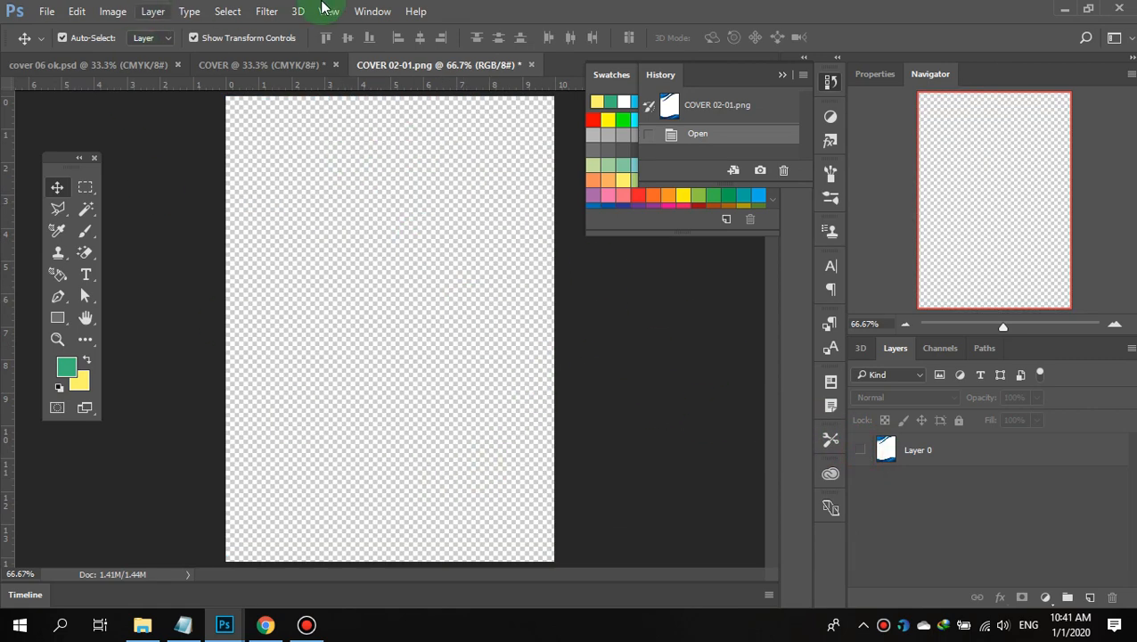
click(861, 451)
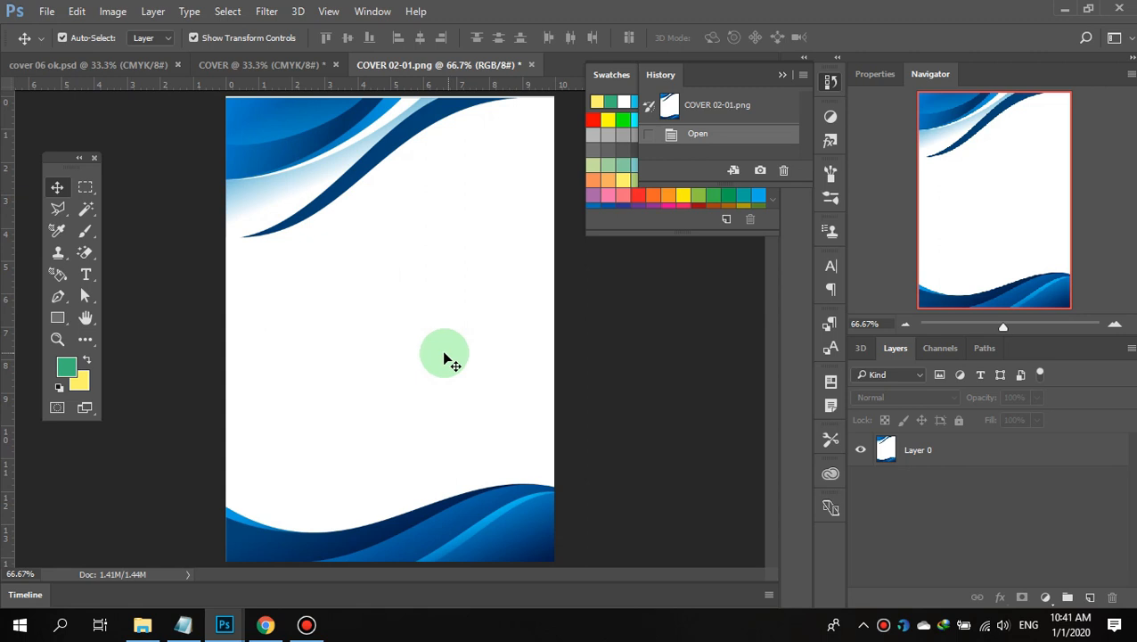
- Duplicate Layer 0 within COVER 02-01.png as Layer 0 copy
click(86, 212)
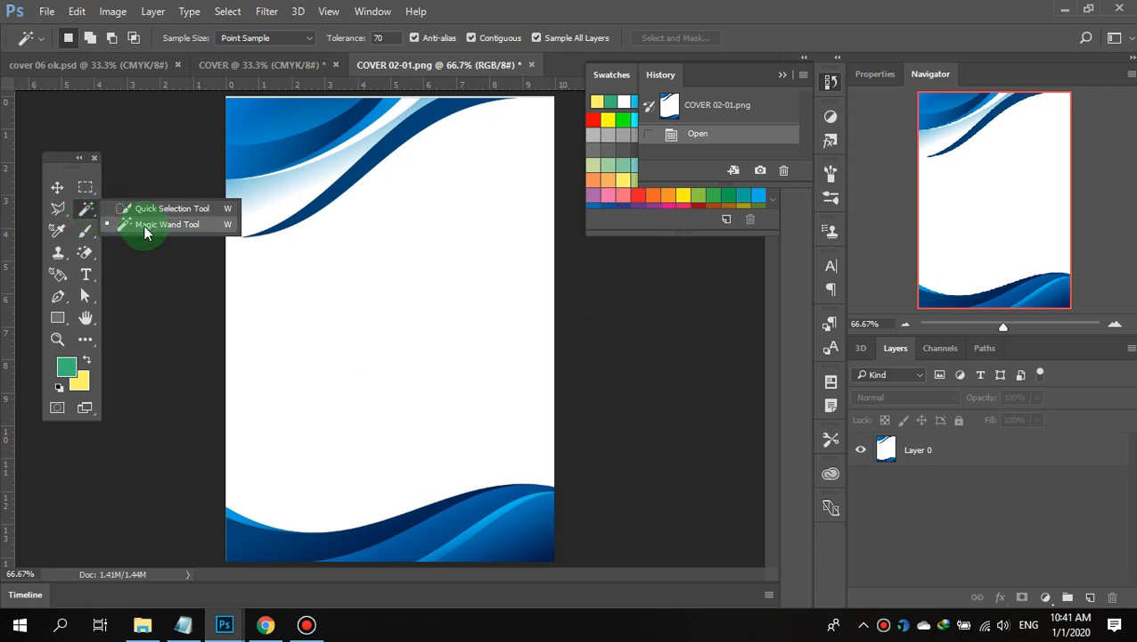
click(183, 224)
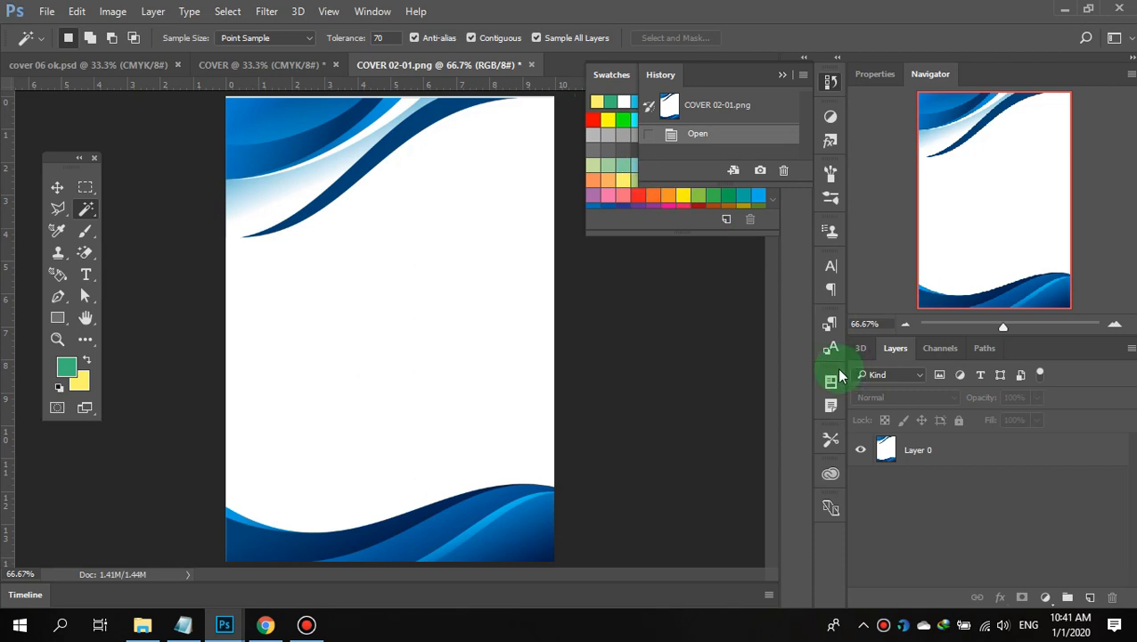
click(968, 460)
right_click(965, 454)
click(707, 182)
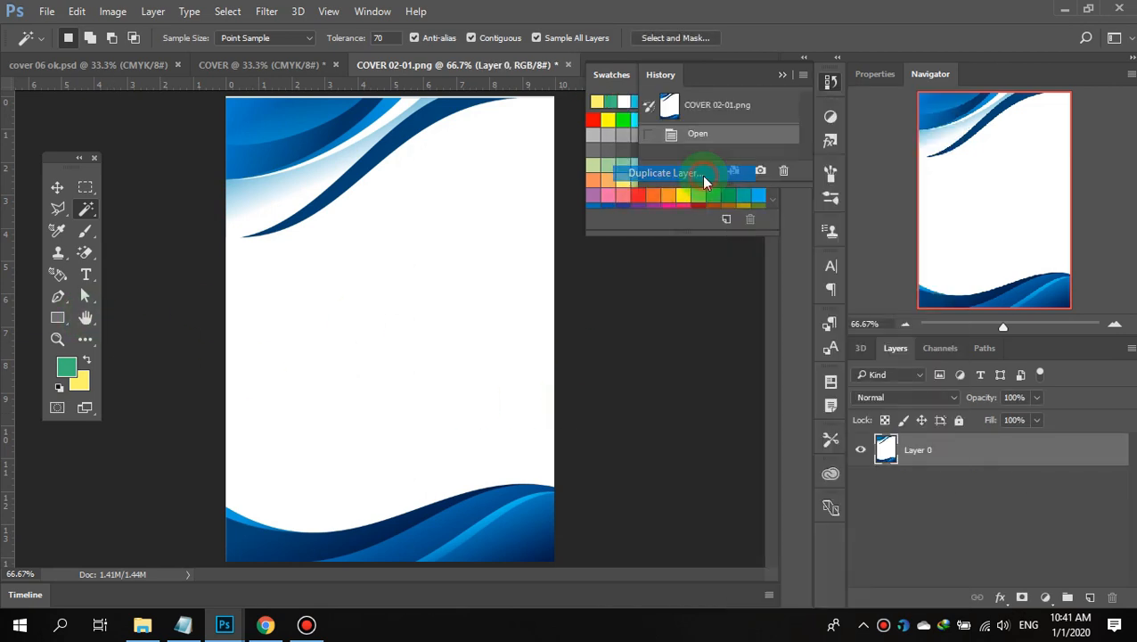
click(708, 184)
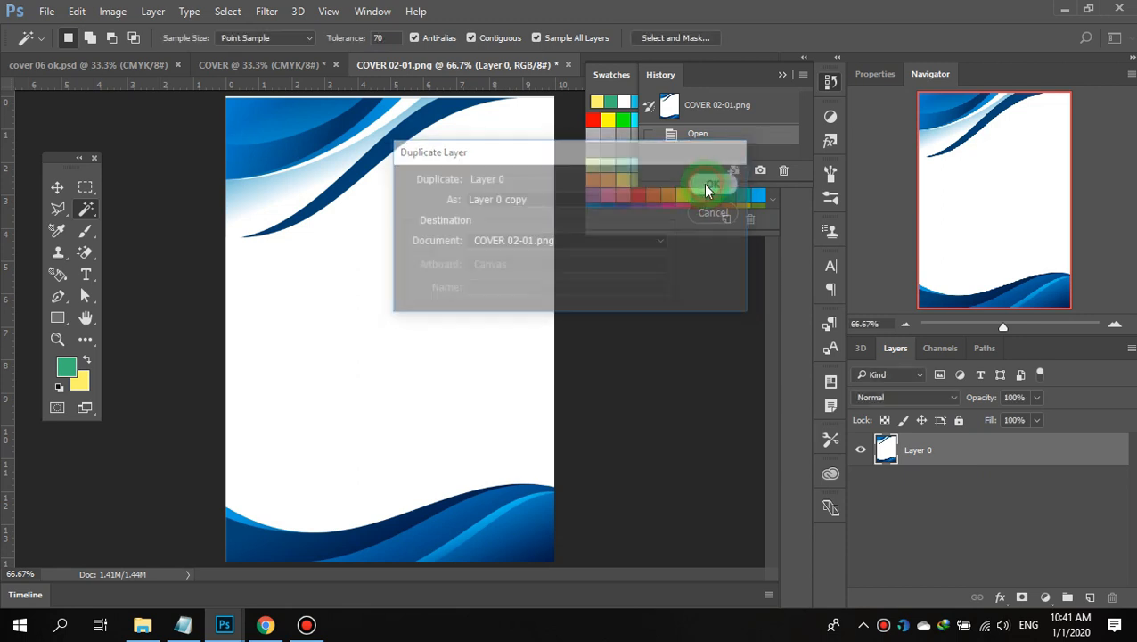
click(927, 450)
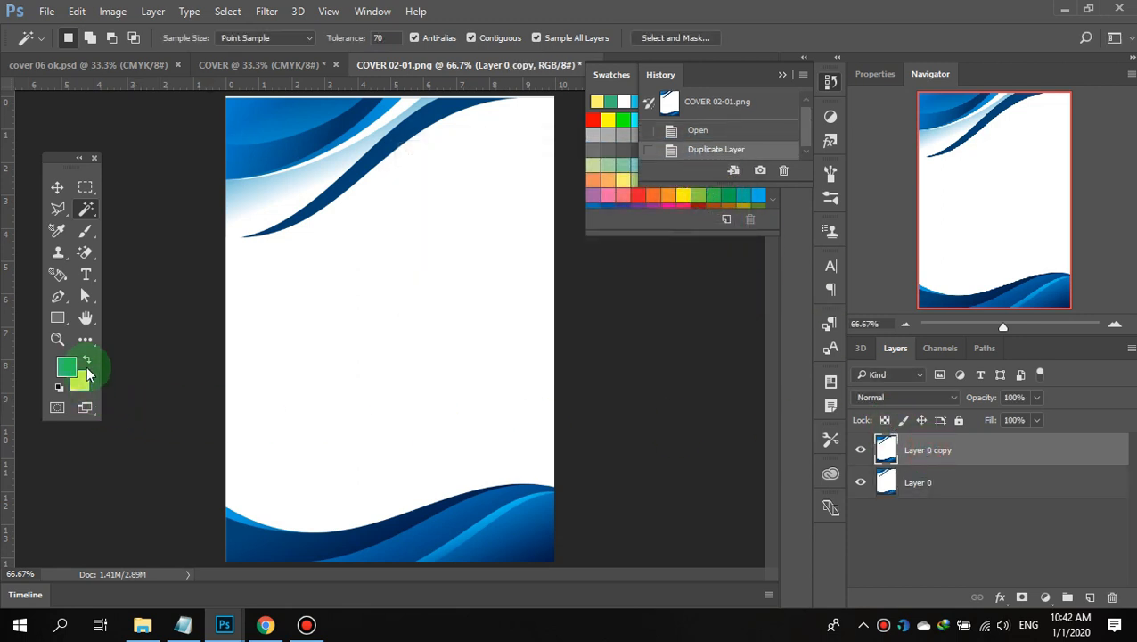
- Hide Layer 0 and erase the large white middle area of Layer 0 copy with the Magic Eraser
click(87, 255)
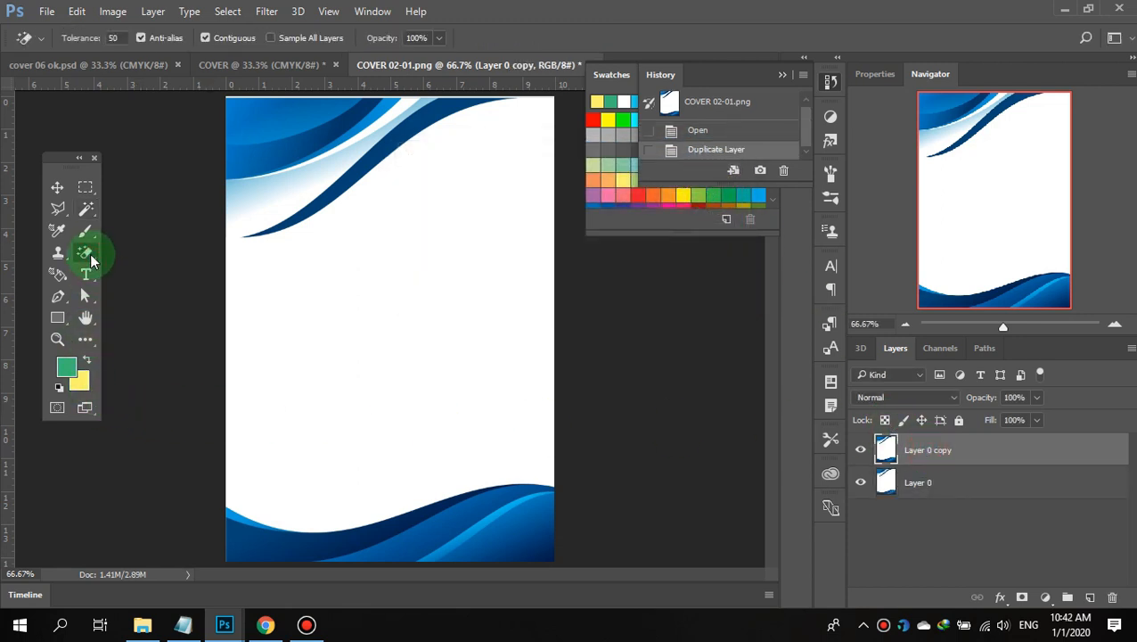
right_click(91, 258)
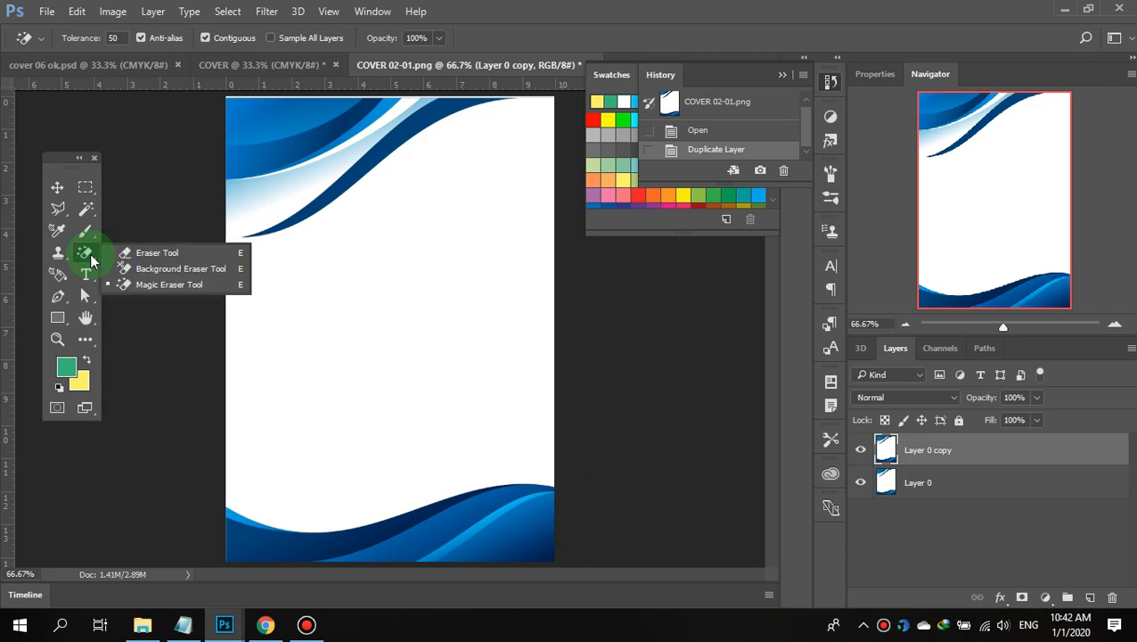
click(142, 285)
click(341, 276)
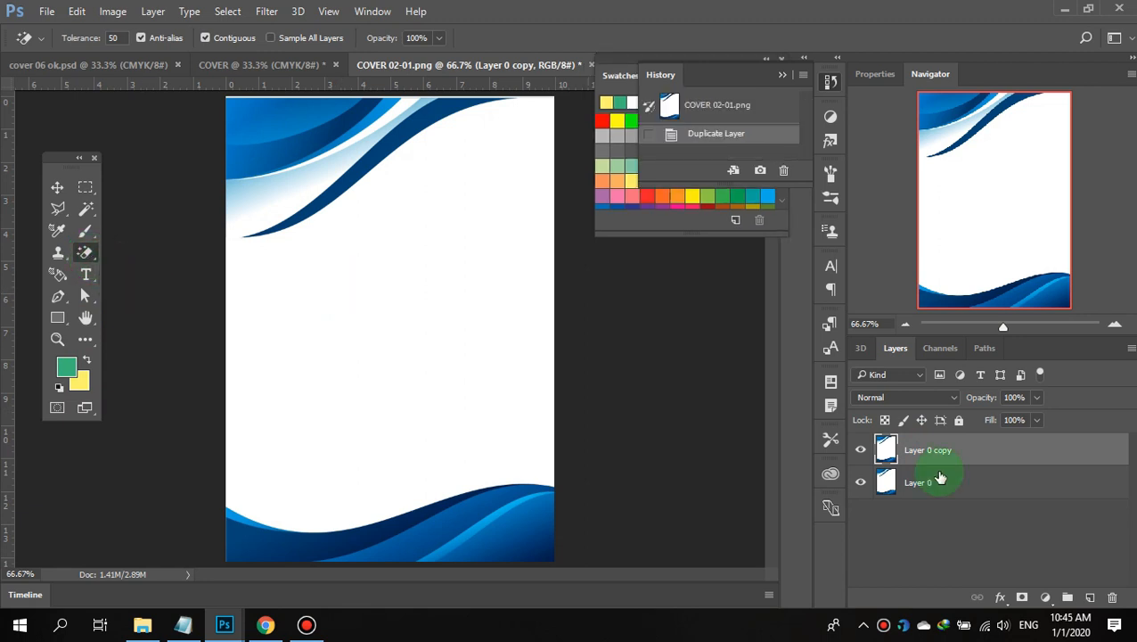
click(861, 486)
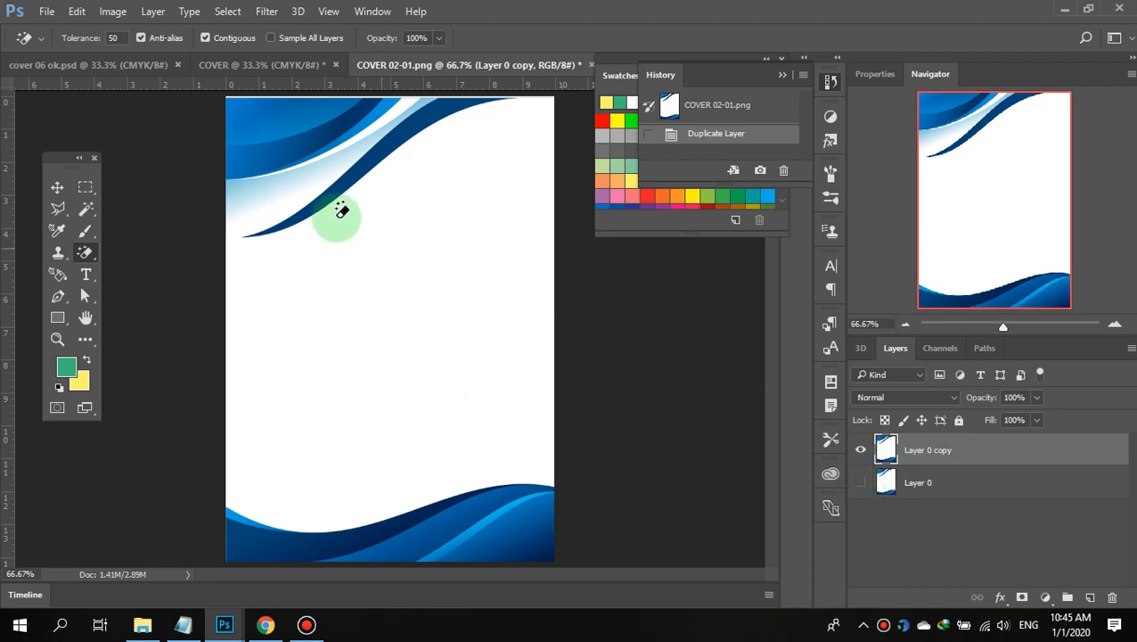
click(368, 261)
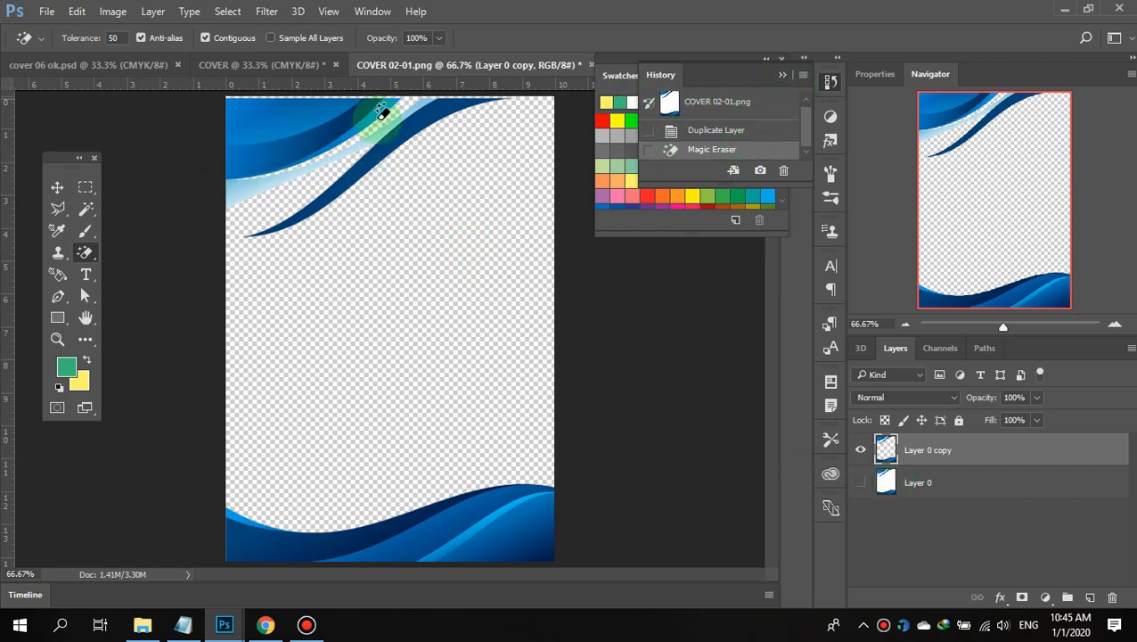
- Free-transform Layer 0 copy to about 102.04% width and 100.36% height, extending it past the top and left canvas edges
click(56, 188)
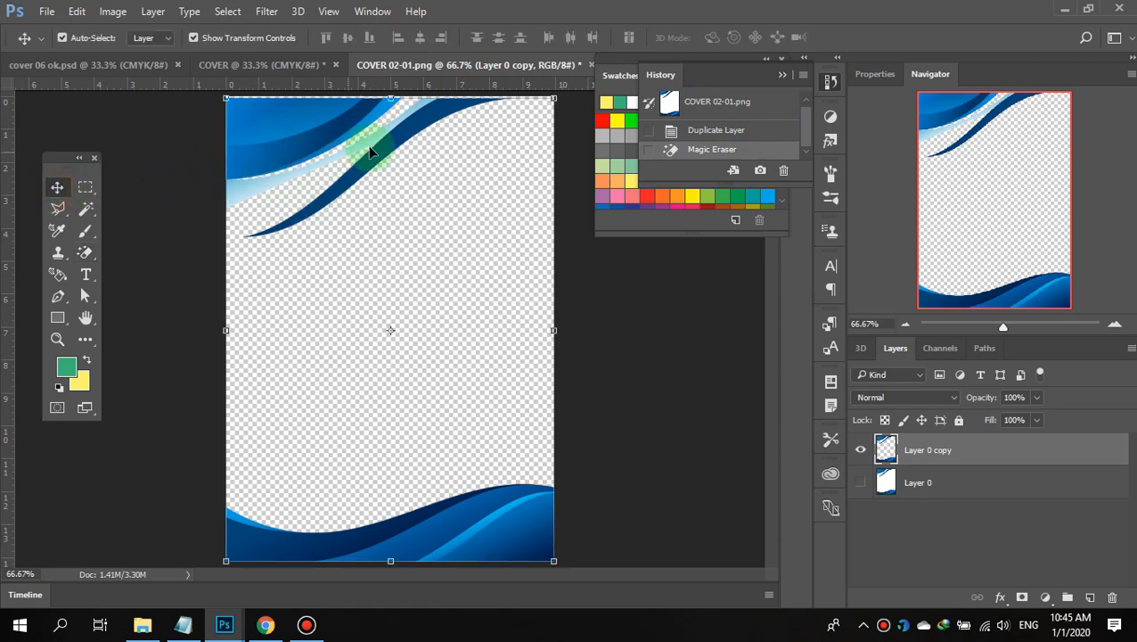
drag(393, 98, 393, 95)
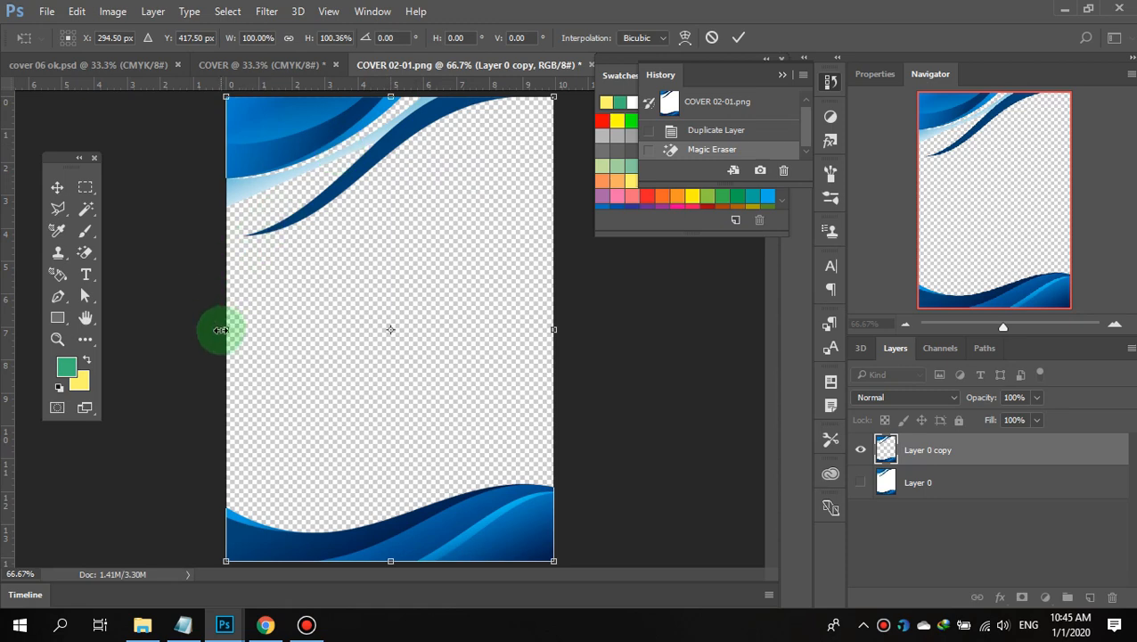
drag(225, 334, 219, 333)
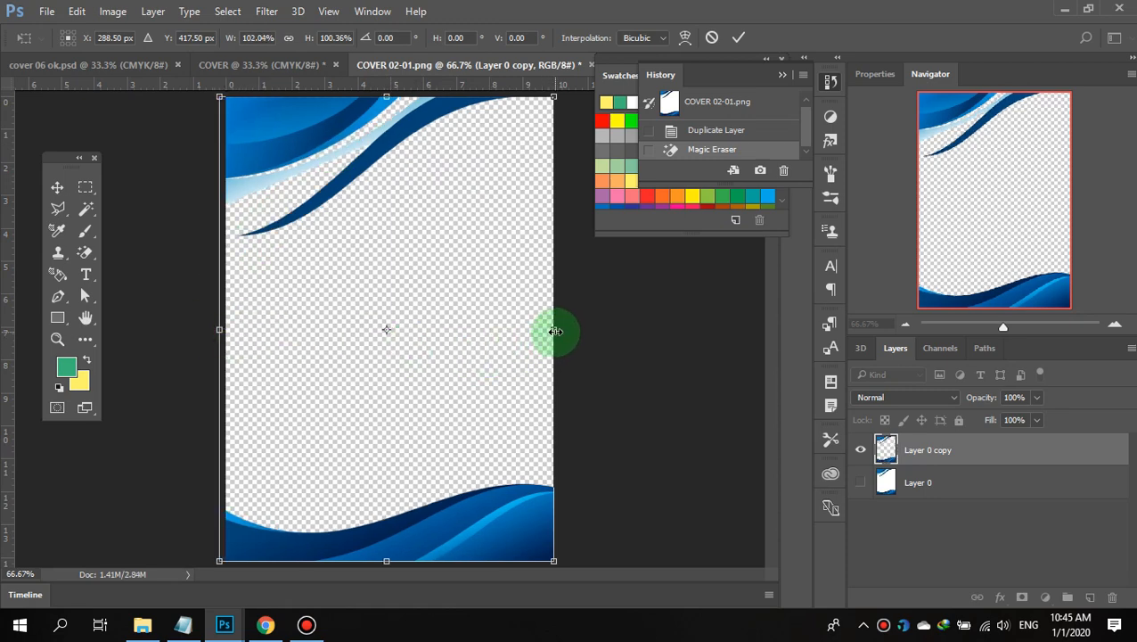
click(739, 38)
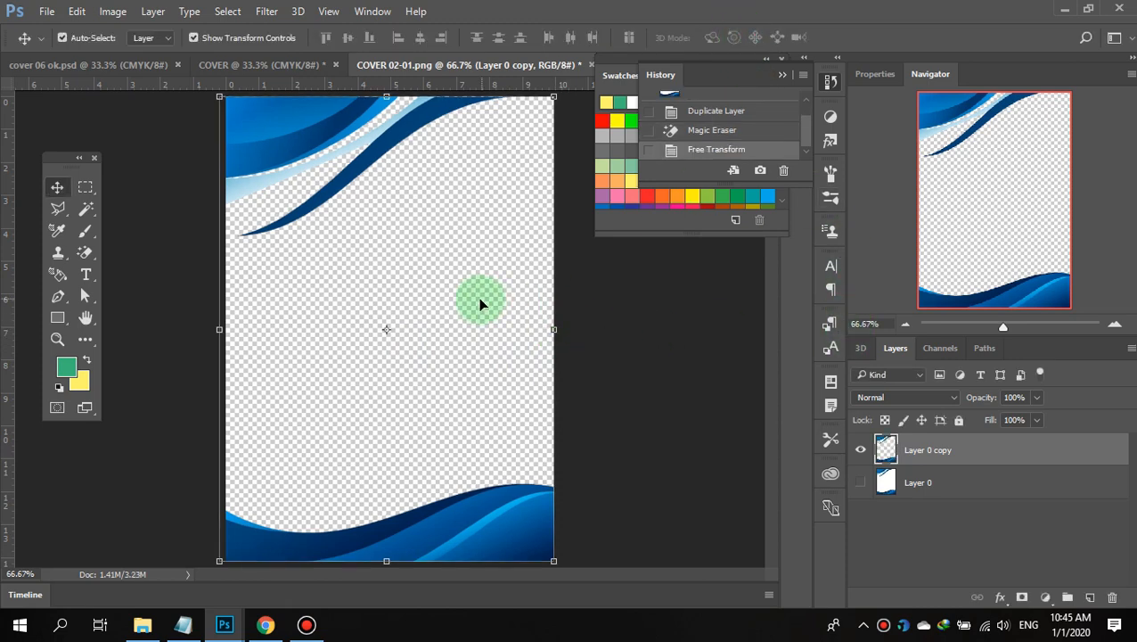
click(594, 441)
- Float the COVER 02-01.png document and copy its Layer 0 copy onto the blank page of the COVER document
click(894, 452)
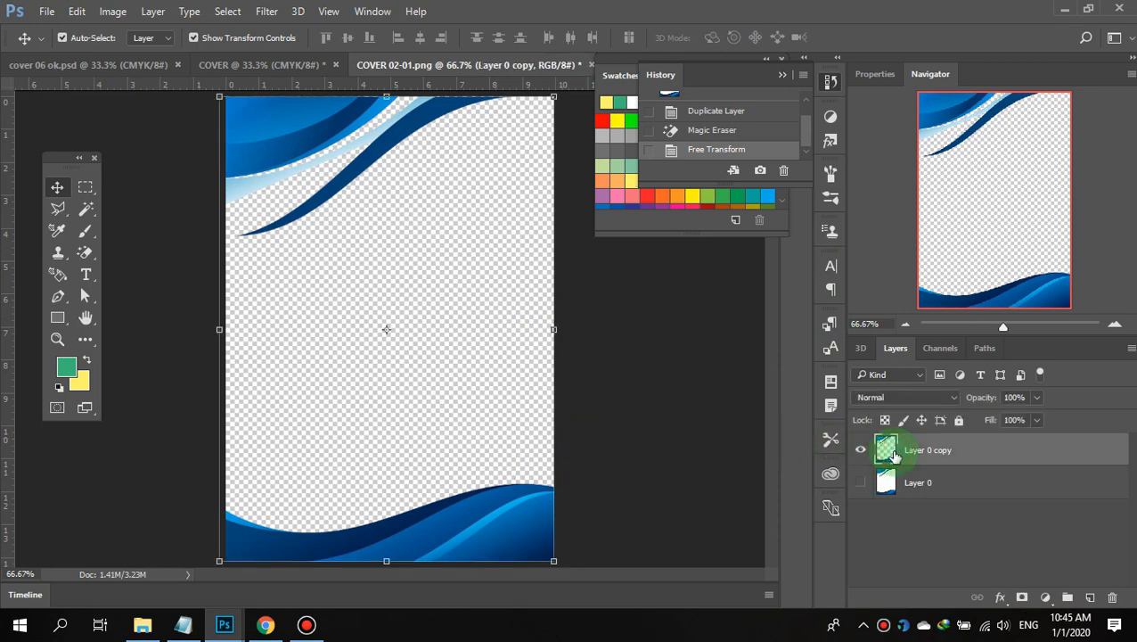
drag(459, 62, 704, 397)
drag(579, 384, 304, 241)
drag(387, 228, 318, 198)
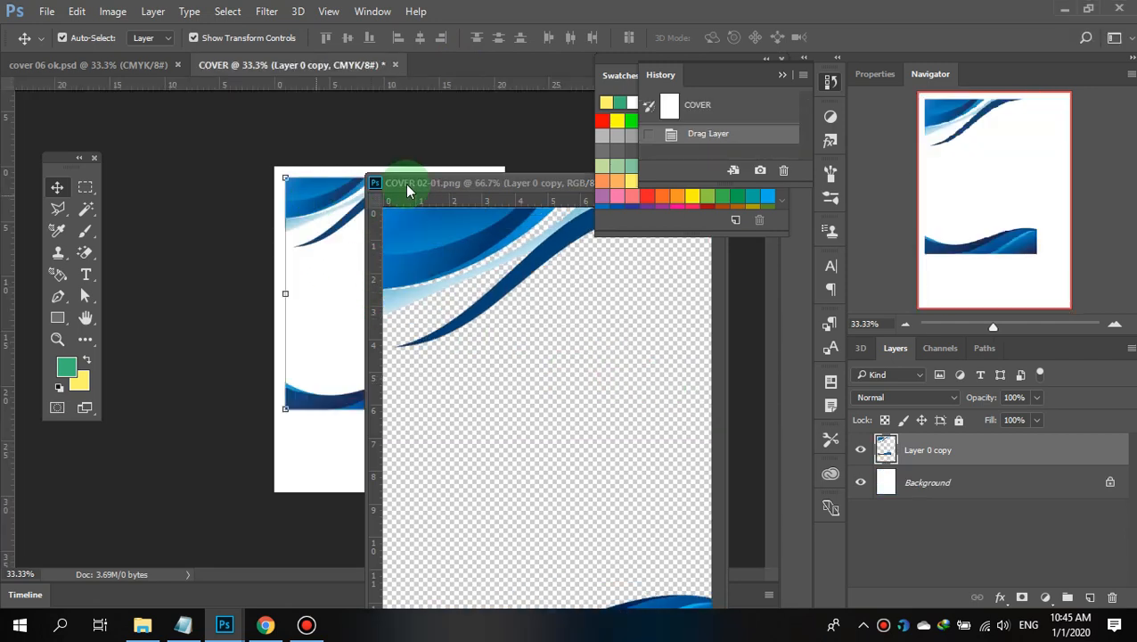
- Move the floating COVER 02-01.png document aside and minimise it without closing or saving it
drag(428, 184, 651, 331)
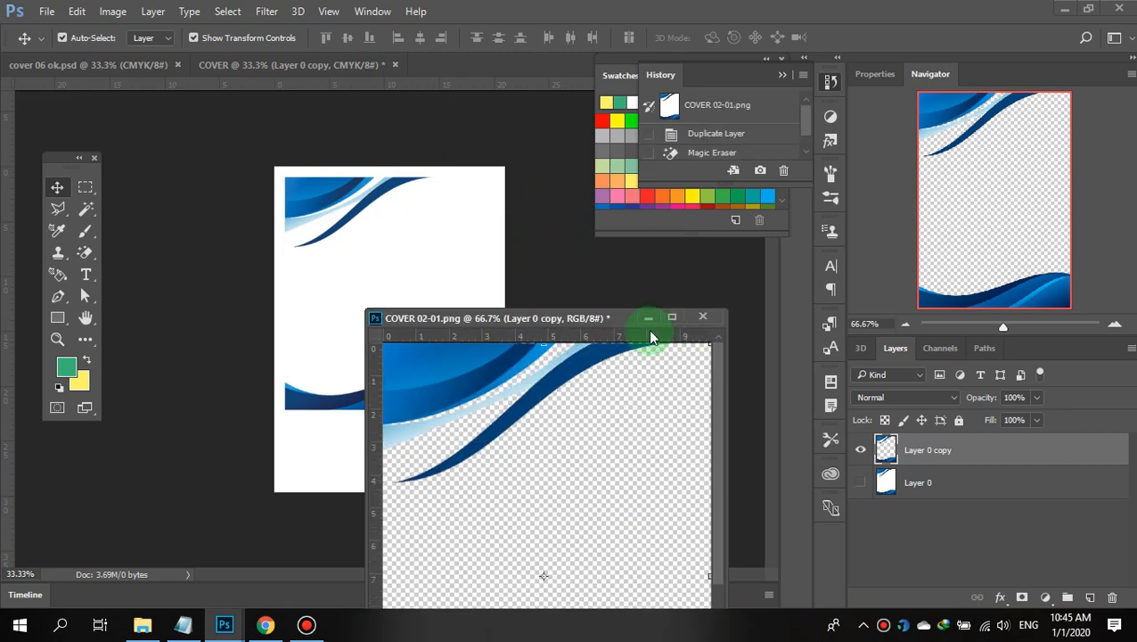
click(703, 318)
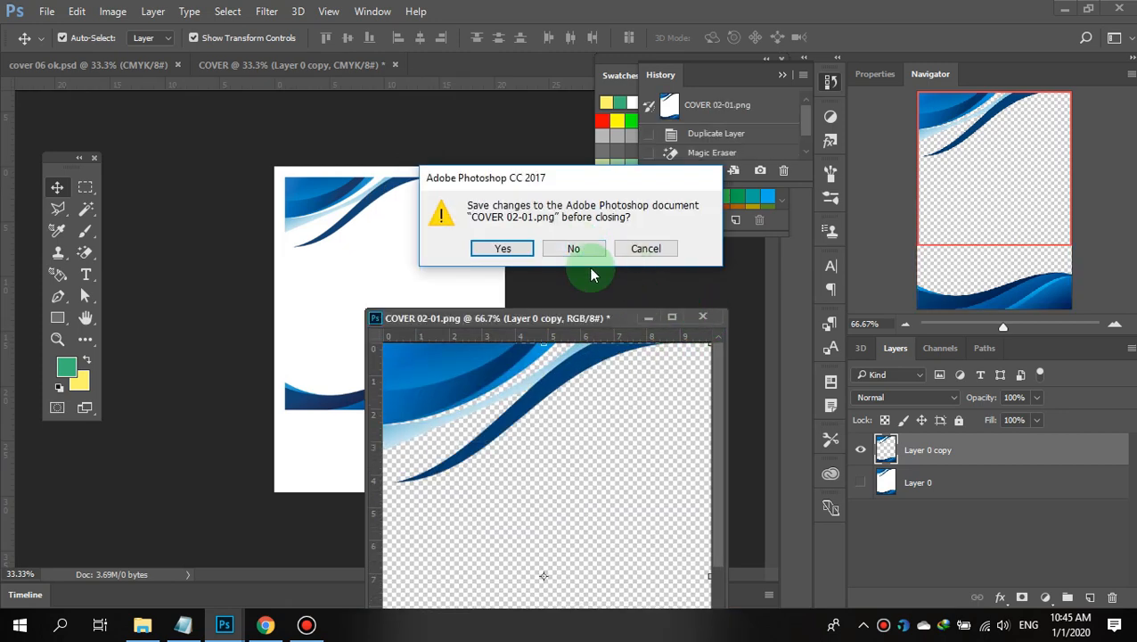
click(644, 249)
click(646, 321)
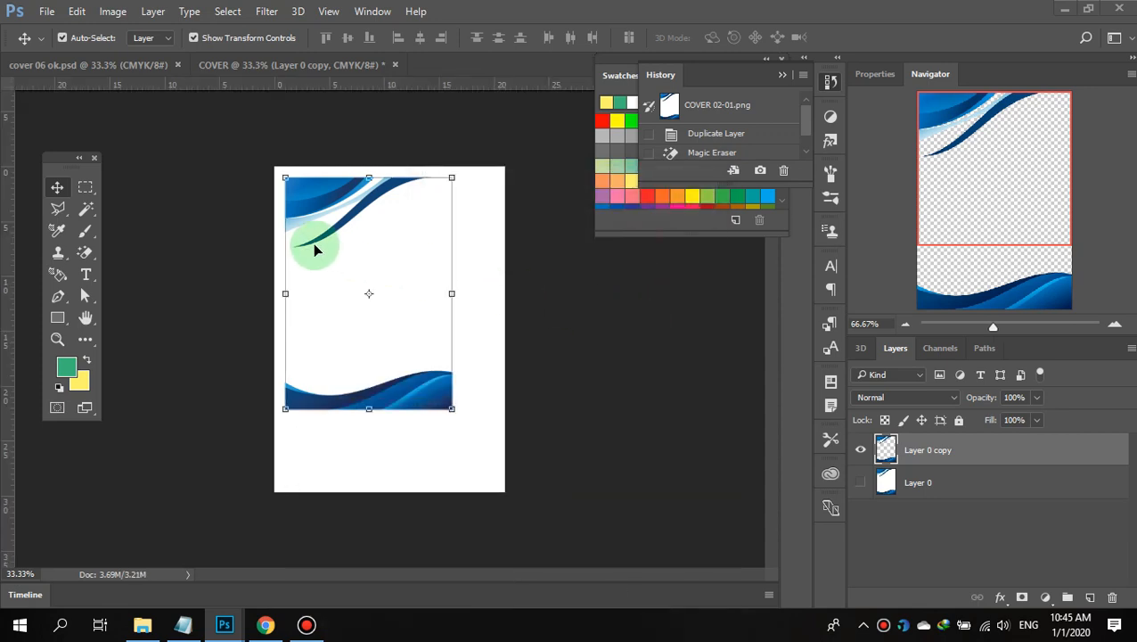
- Scale the blue wave layer in COVER to about 137.6% width and 140% height so it fills the page
click(318, 248)
drag(448, 408, 508, 493)
drag(285, 176, 275, 167)
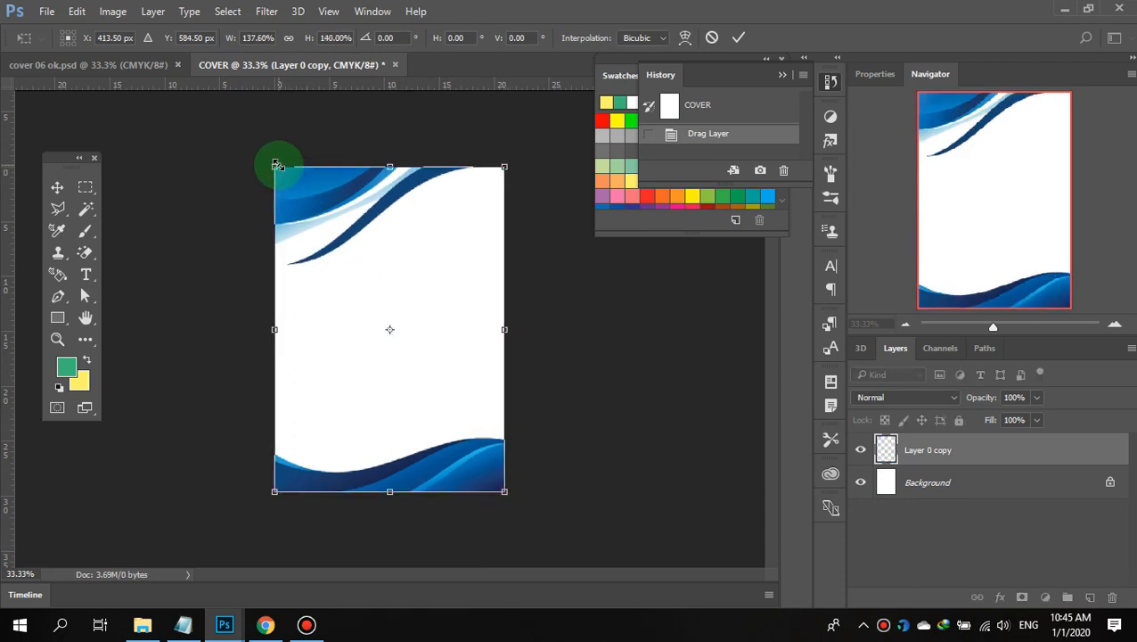
click(739, 37)
click(551, 346)
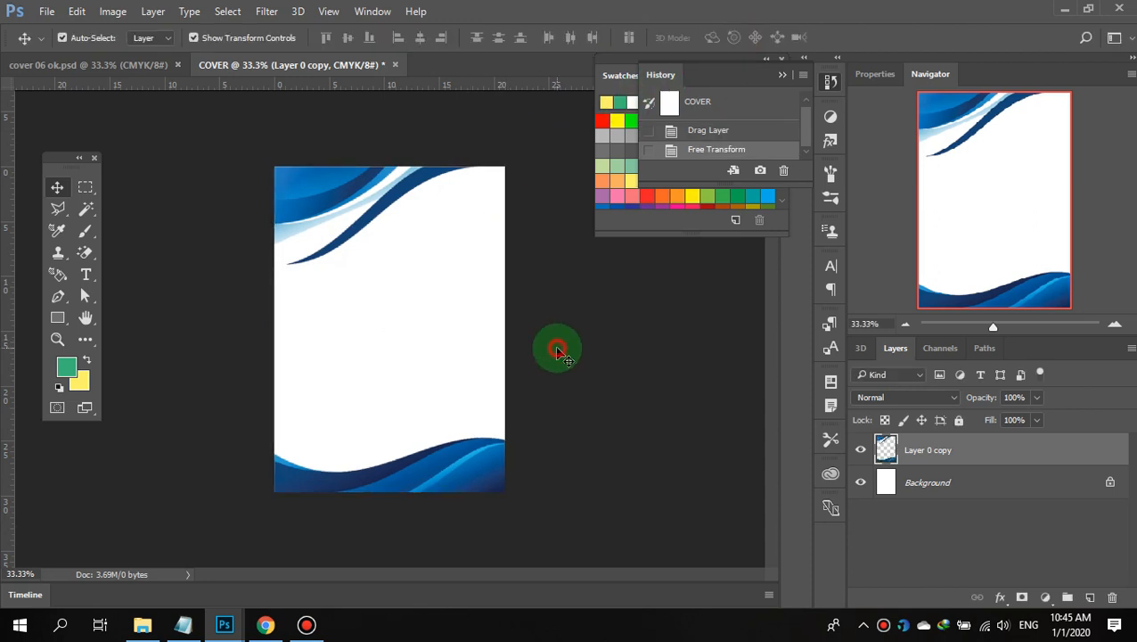
click(950, 498)
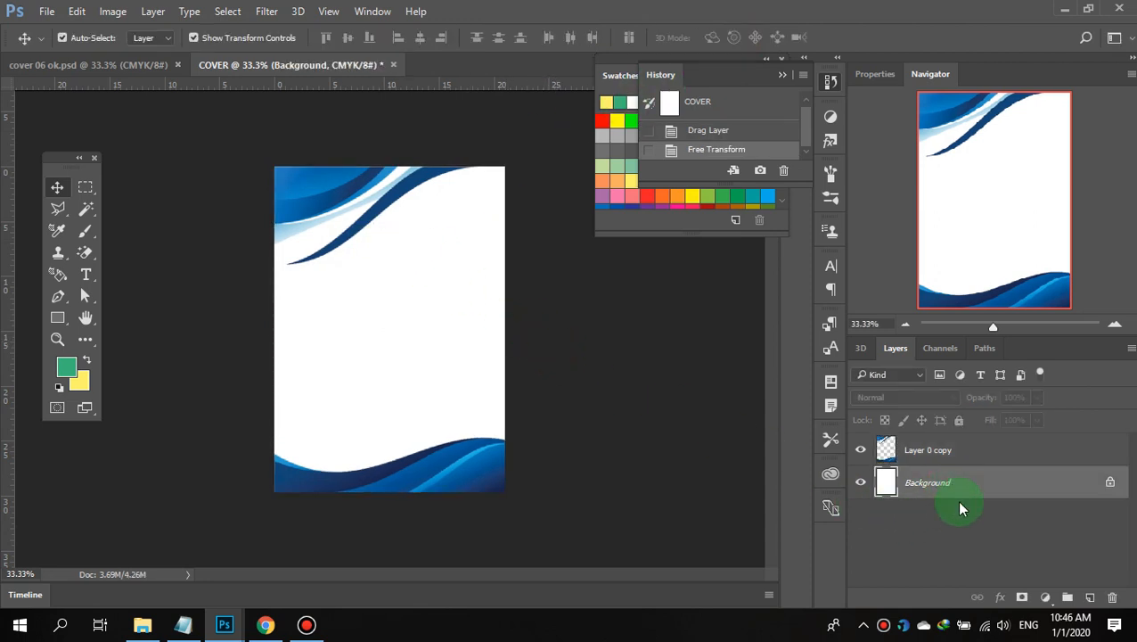
click(1089, 598)
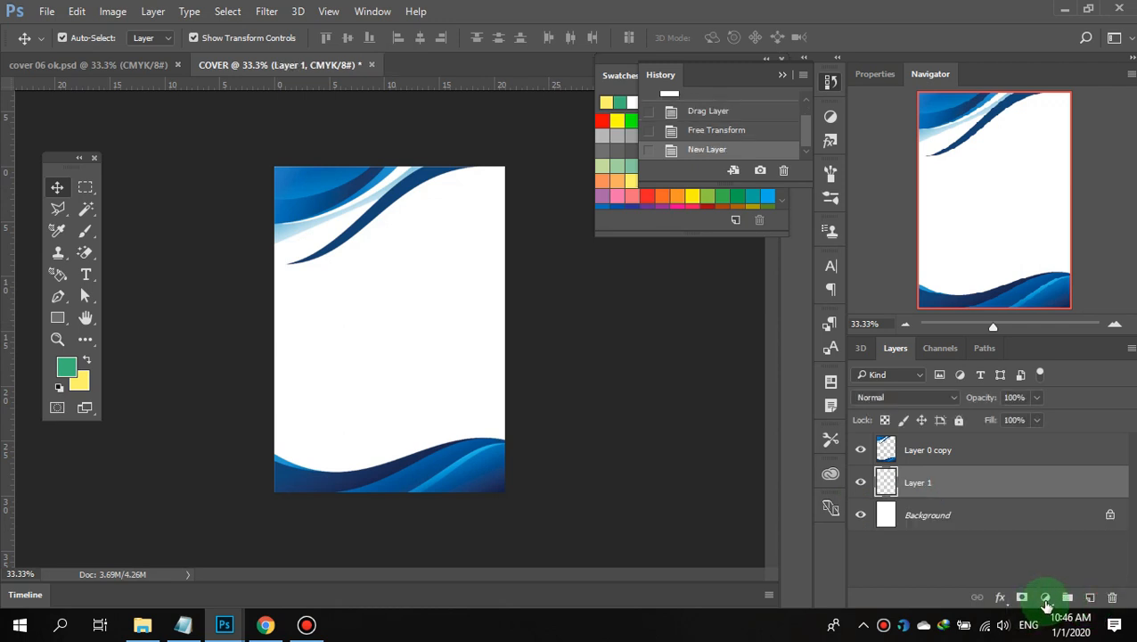
click(1113, 597)
click(502, 249)
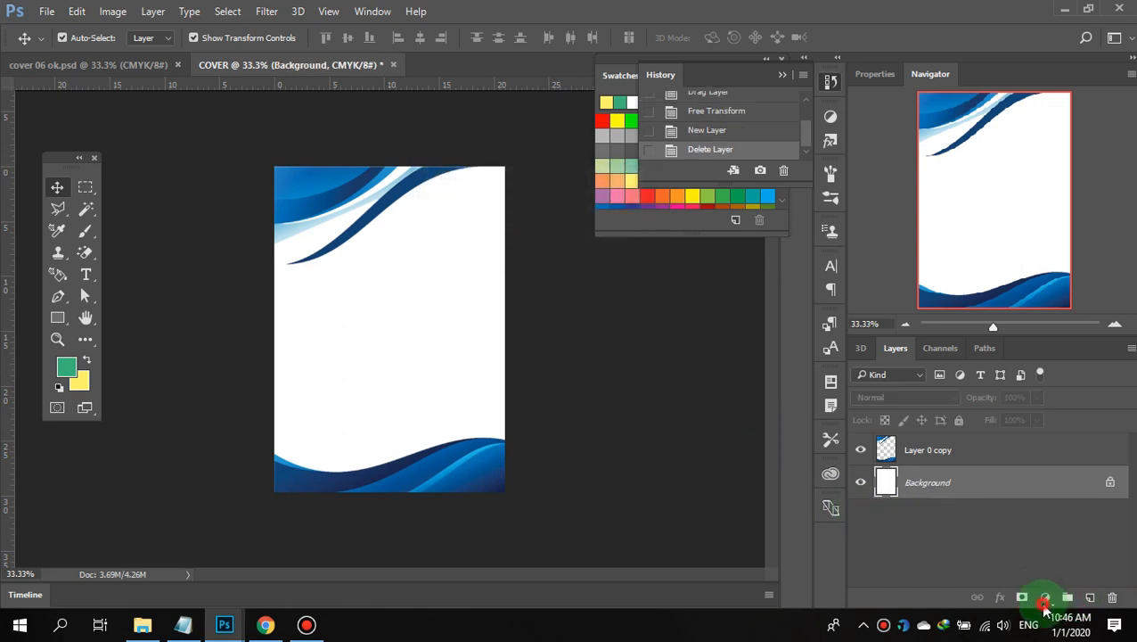
- Add a Gradient Fill layer directly above Background and set its gradient's start stop to white
click(1045, 597)
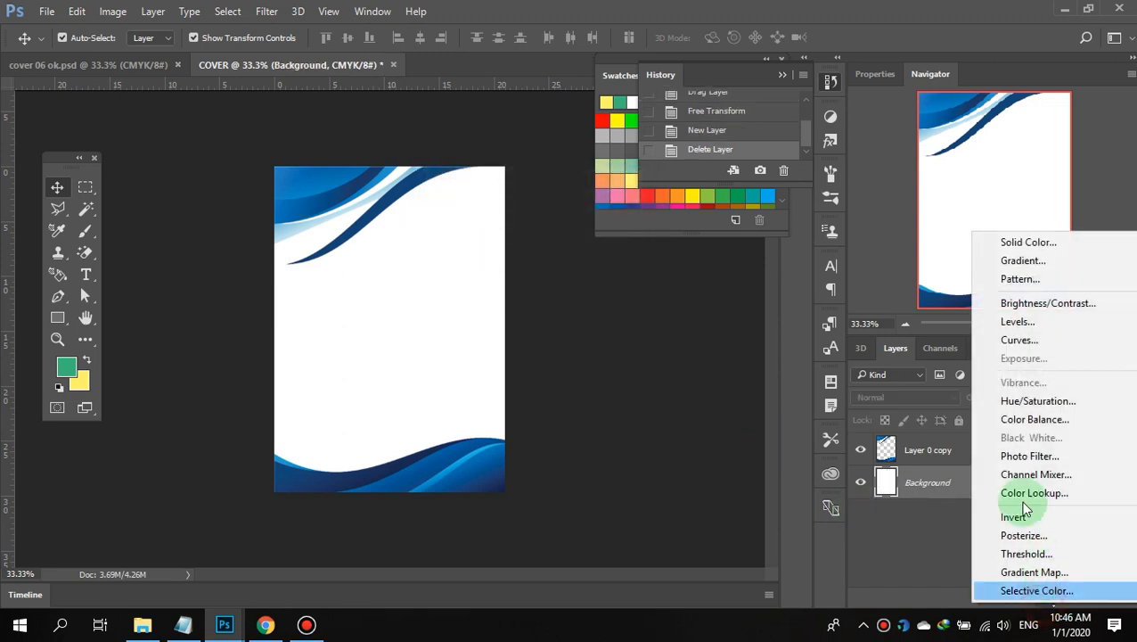
click(1052, 264)
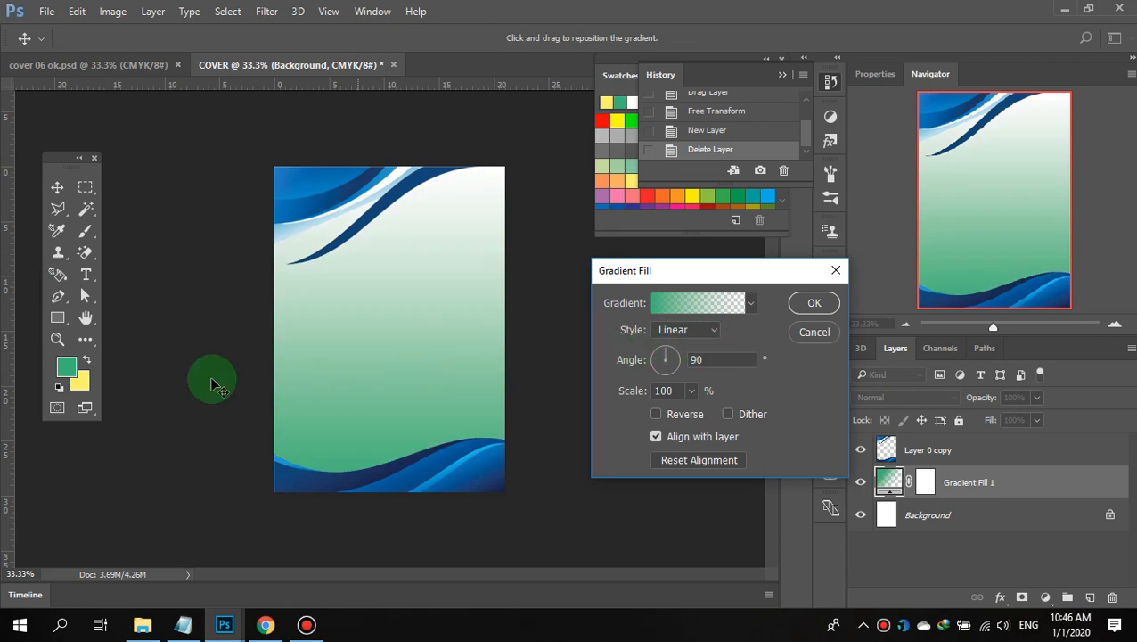
click(693, 301)
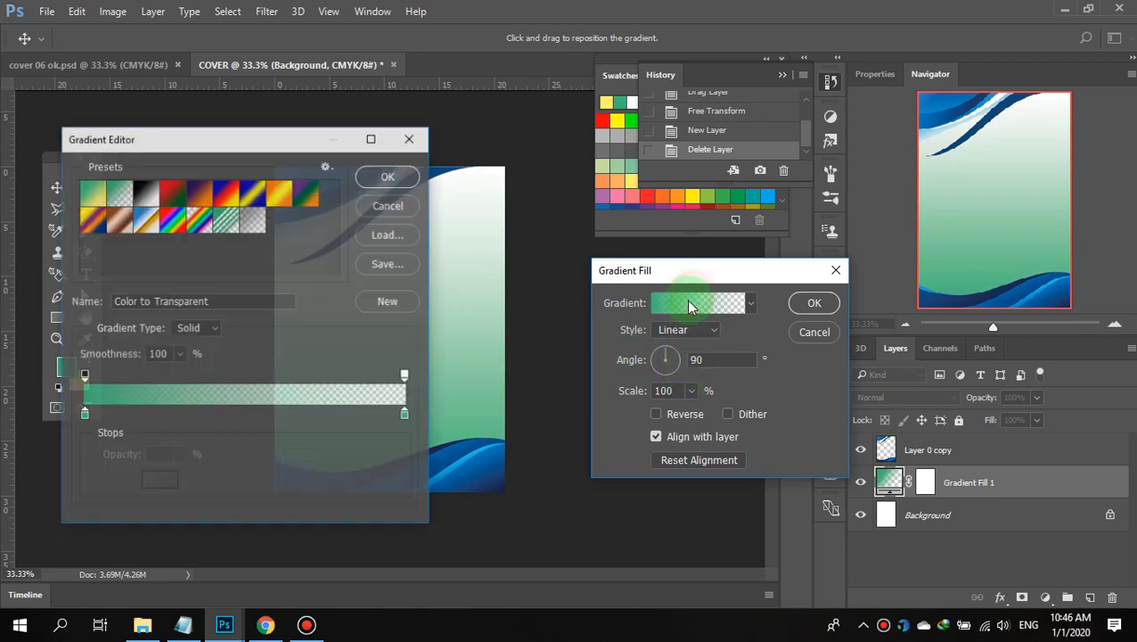
click(783, 76)
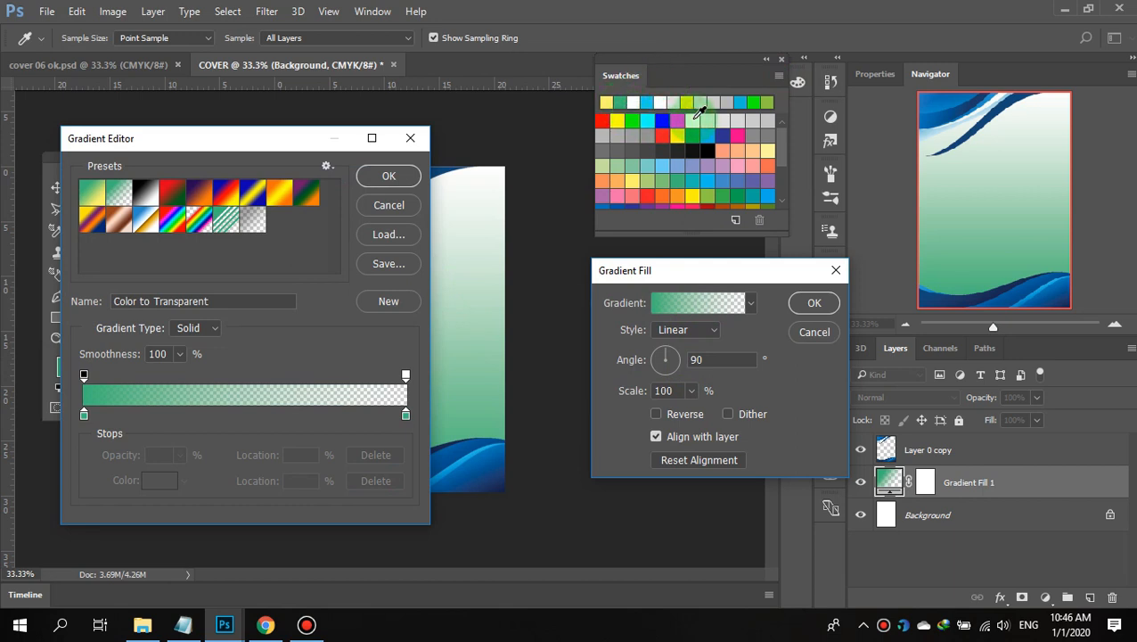
click(93, 415)
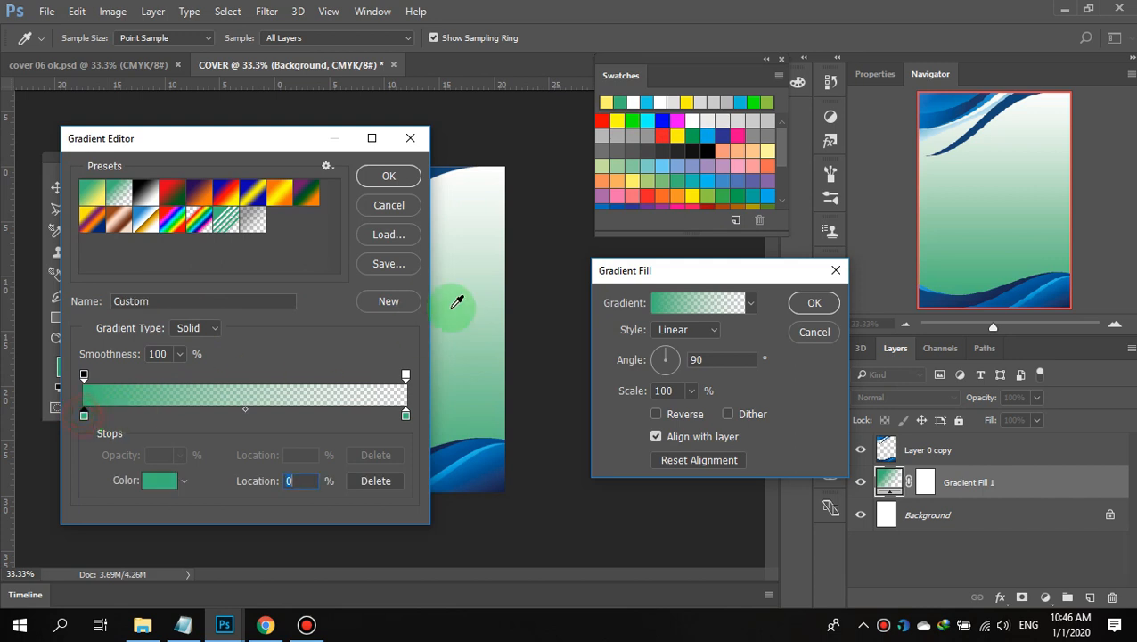
click(695, 119)
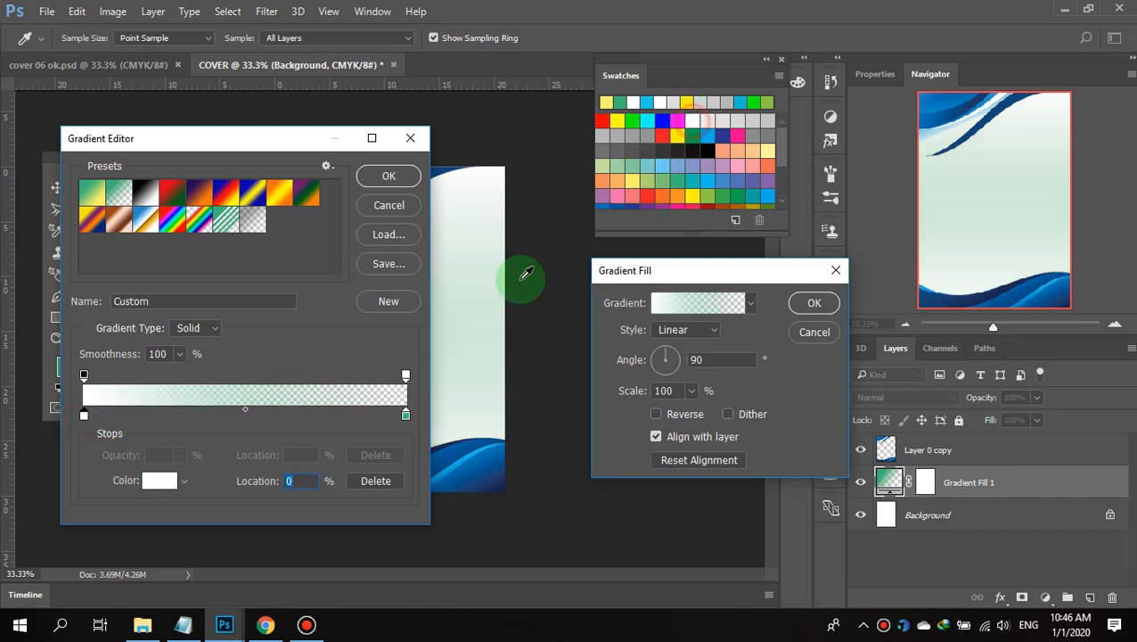
- Set the gradient's end stop to blue and accept the edited gradient
click(406, 419)
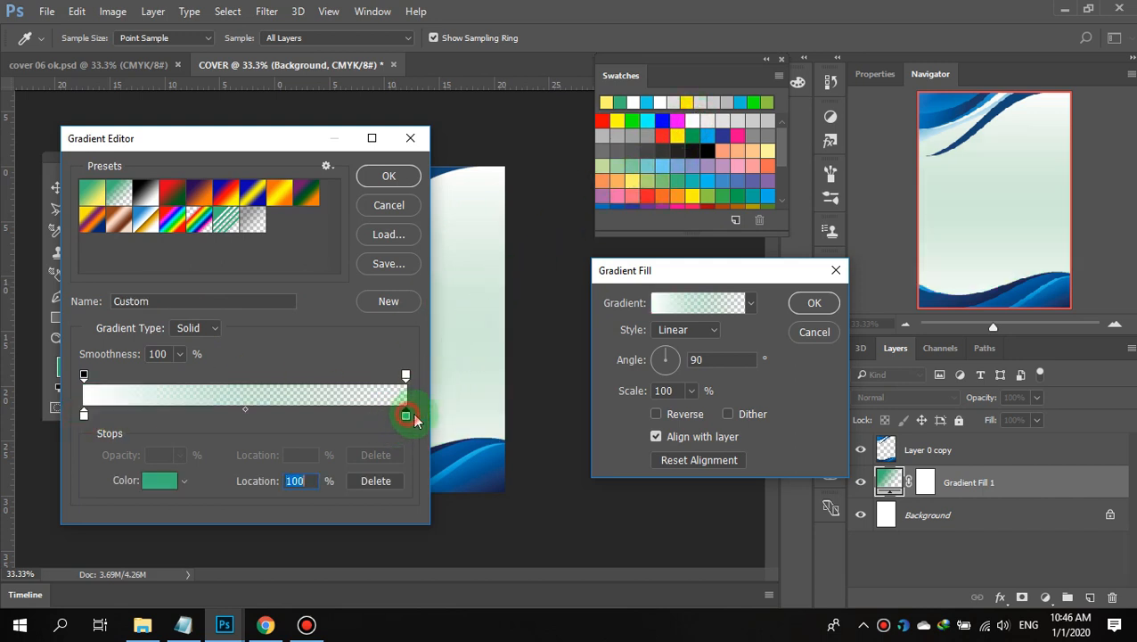
click(646, 118)
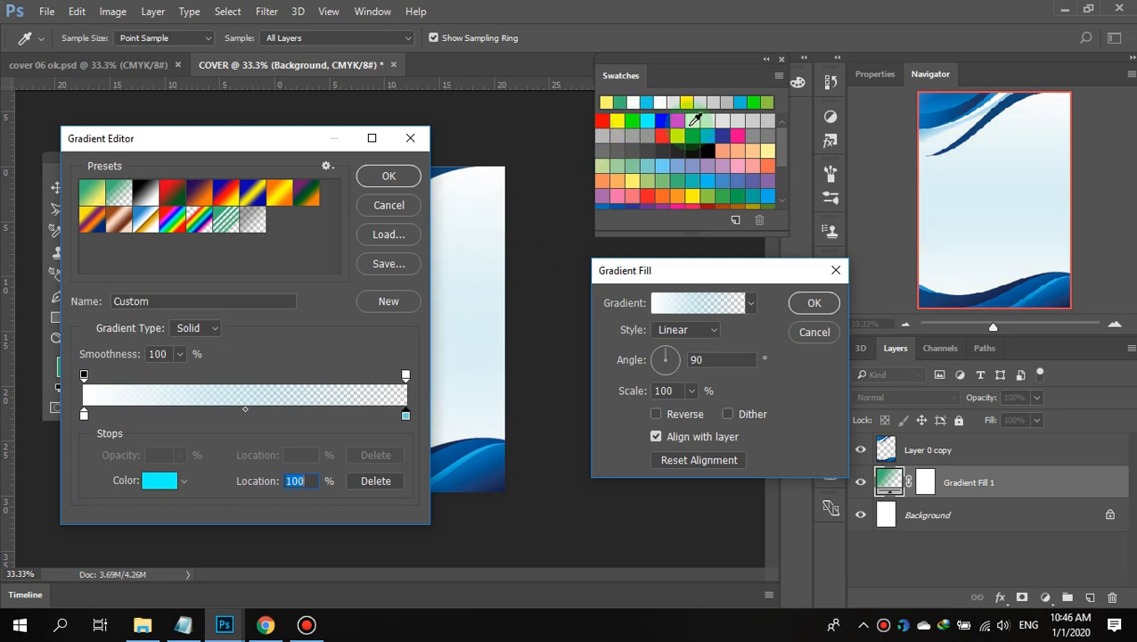
click(706, 137)
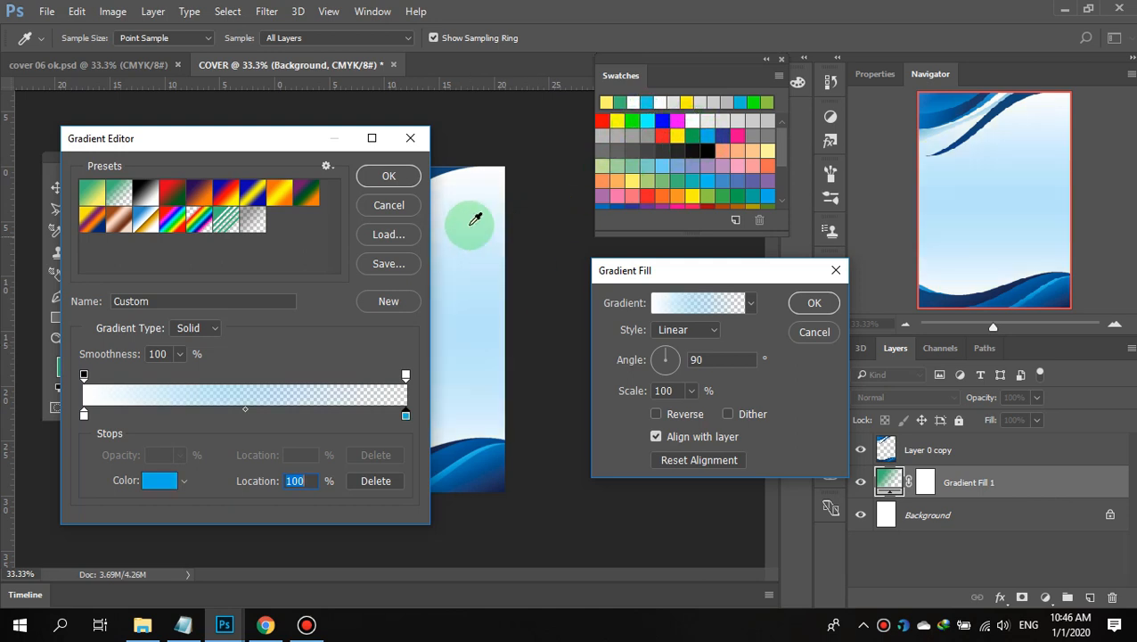
click(400, 177)
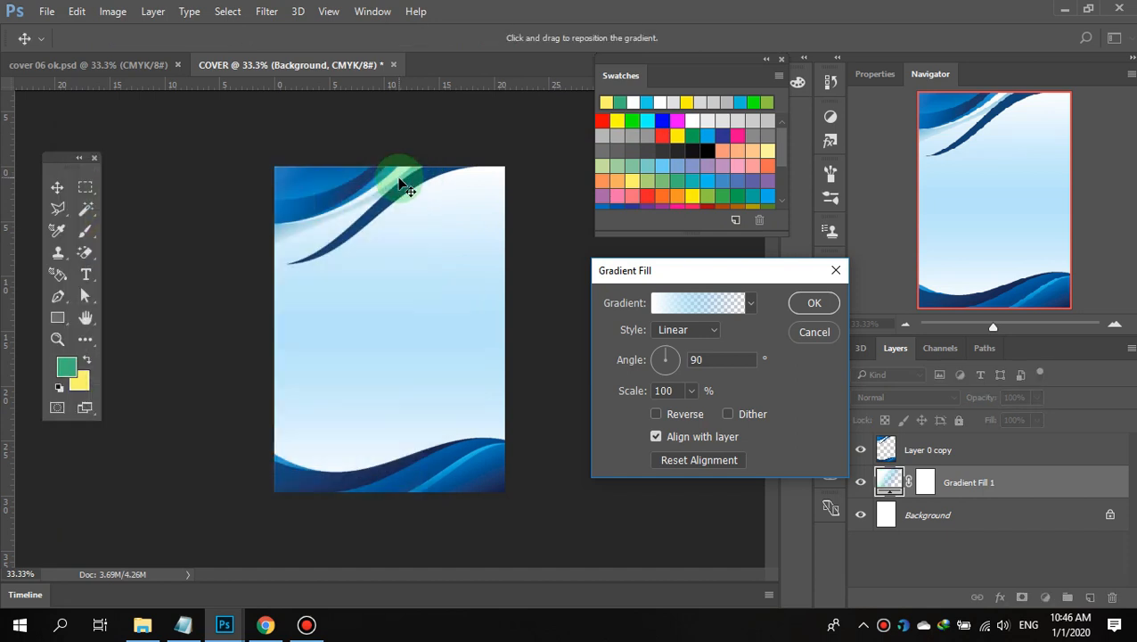
- Set the gradient fill's style to Radial and apply the Foreground to Background gradient preset
click(710, 331)
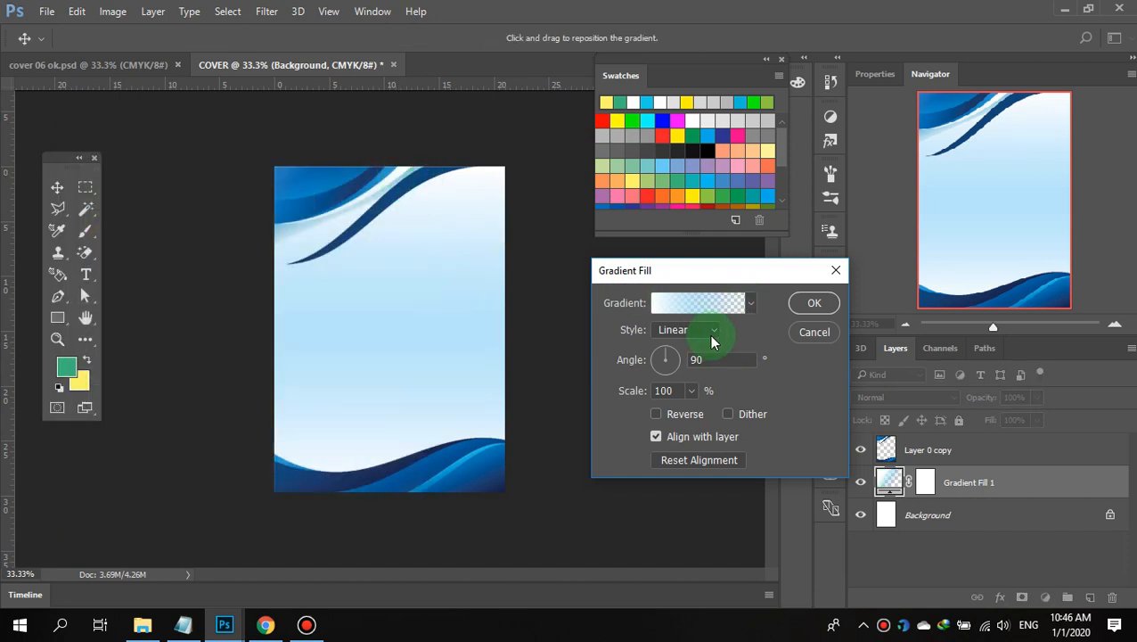
click(696, 359)
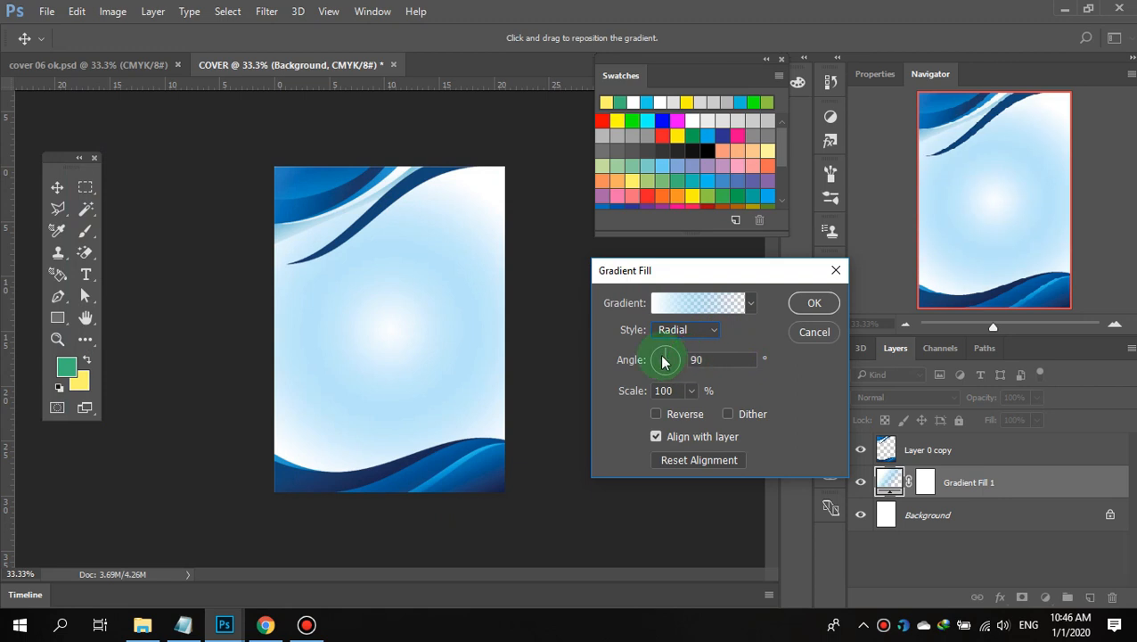
click(702, 302)
click(92, 192)
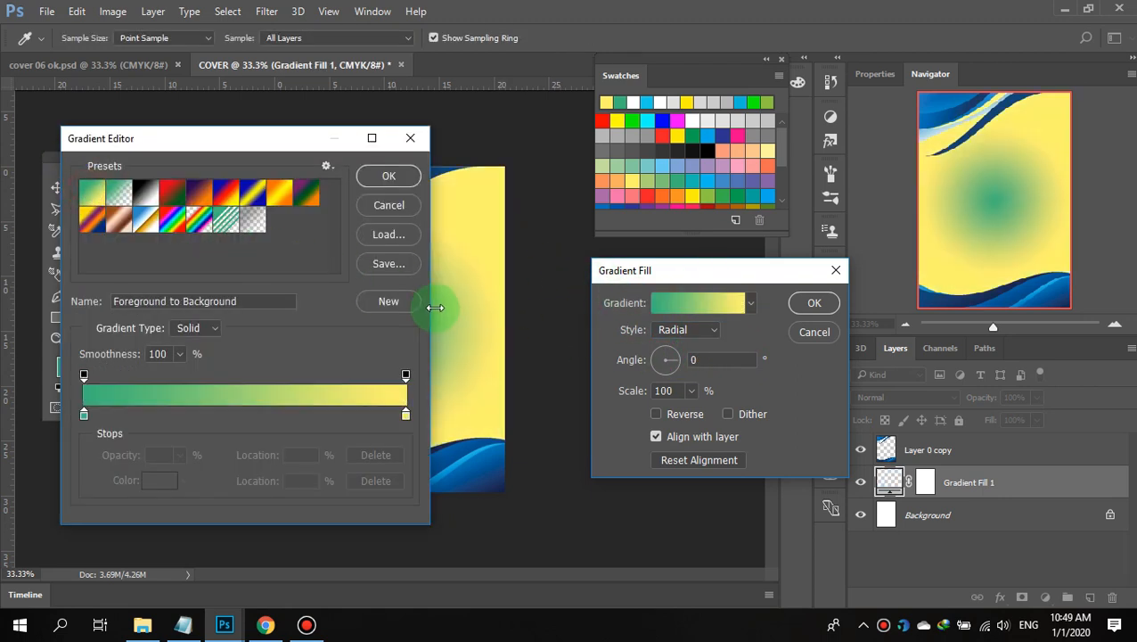
- Recolour the gradient's start stop white and its end stop light blue, and apply the gradient fill
click(84, 415)
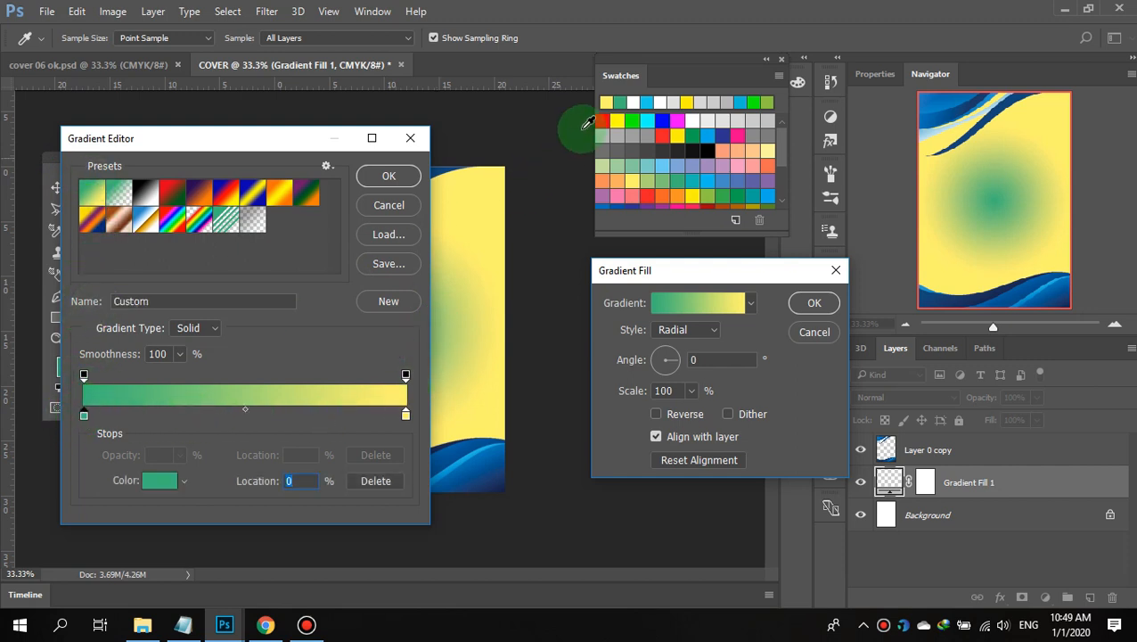
click(661, 102)
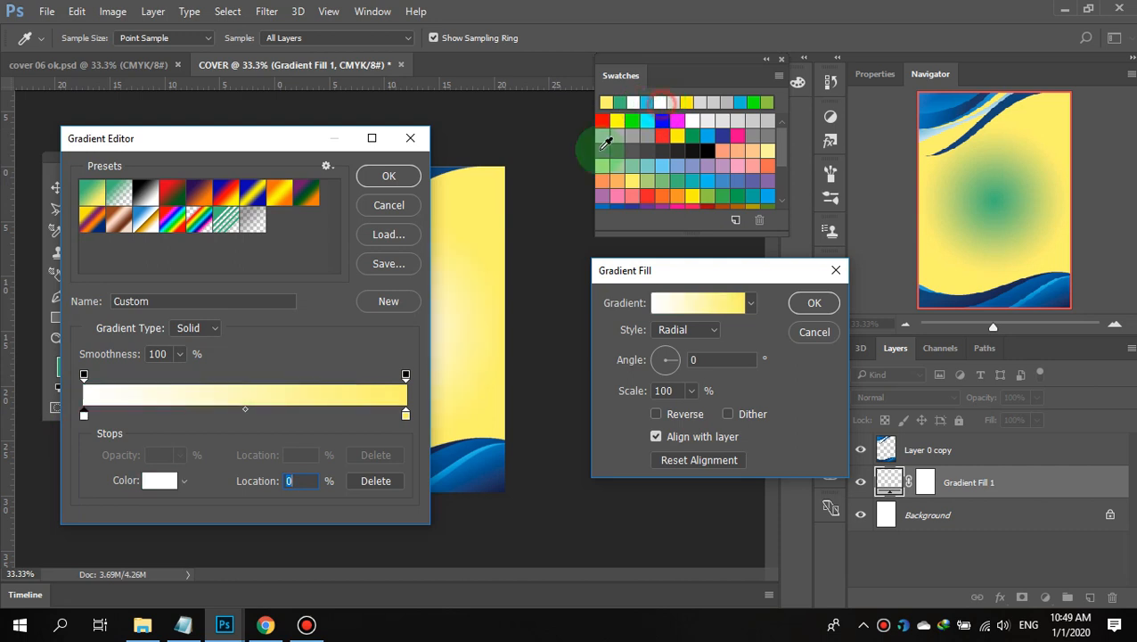
click(404, 417)
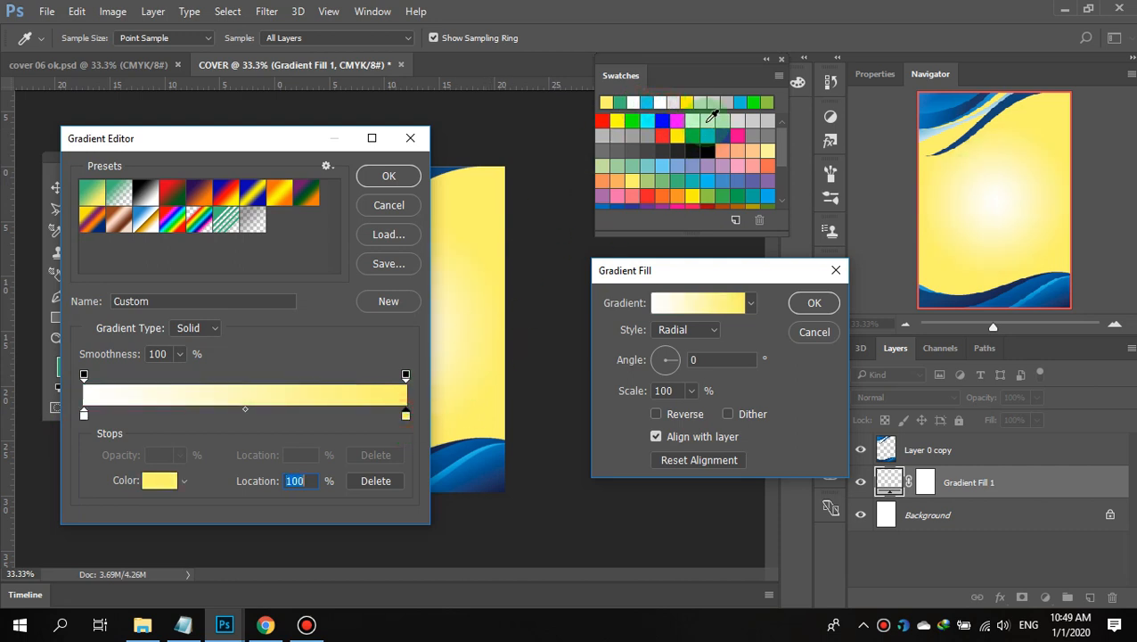
click(647, 121)
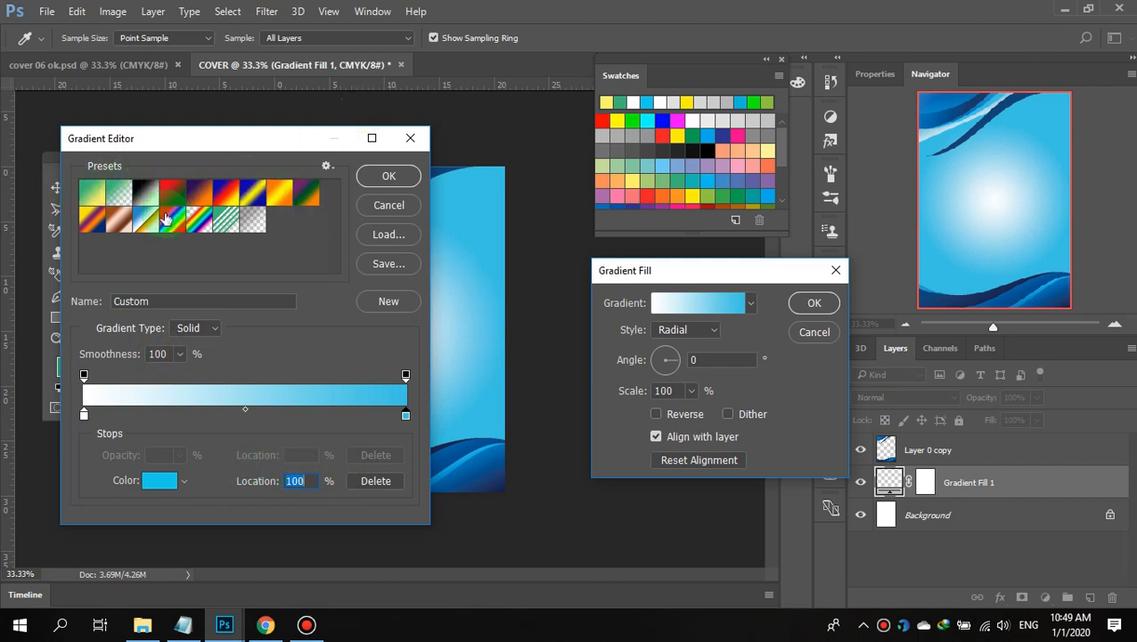
click(381, 175)
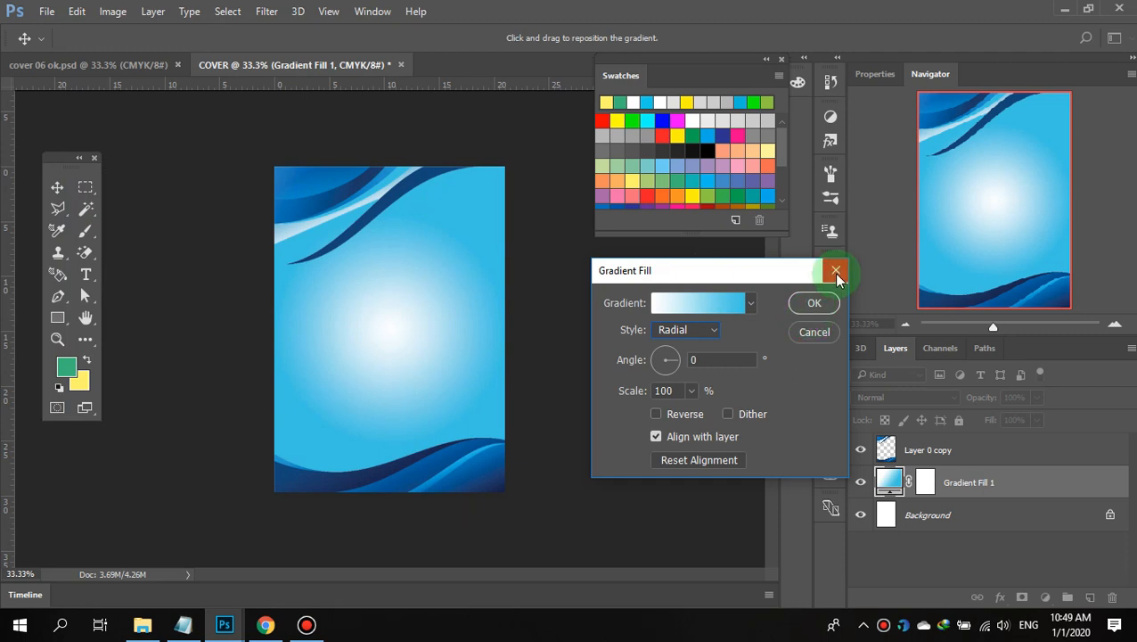
click(813, 304)
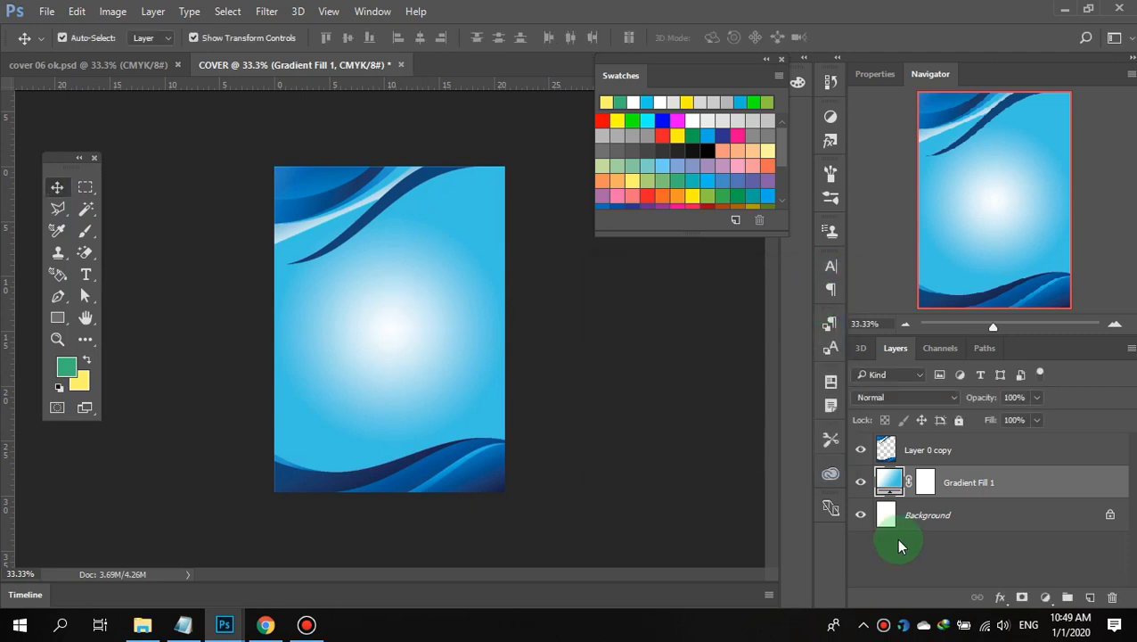
- Switch to File Explorer, look at the COVER 02-01 image in the PHOTOSHOP folder, and return to the COVER document in Photoshop
click(138, 626)
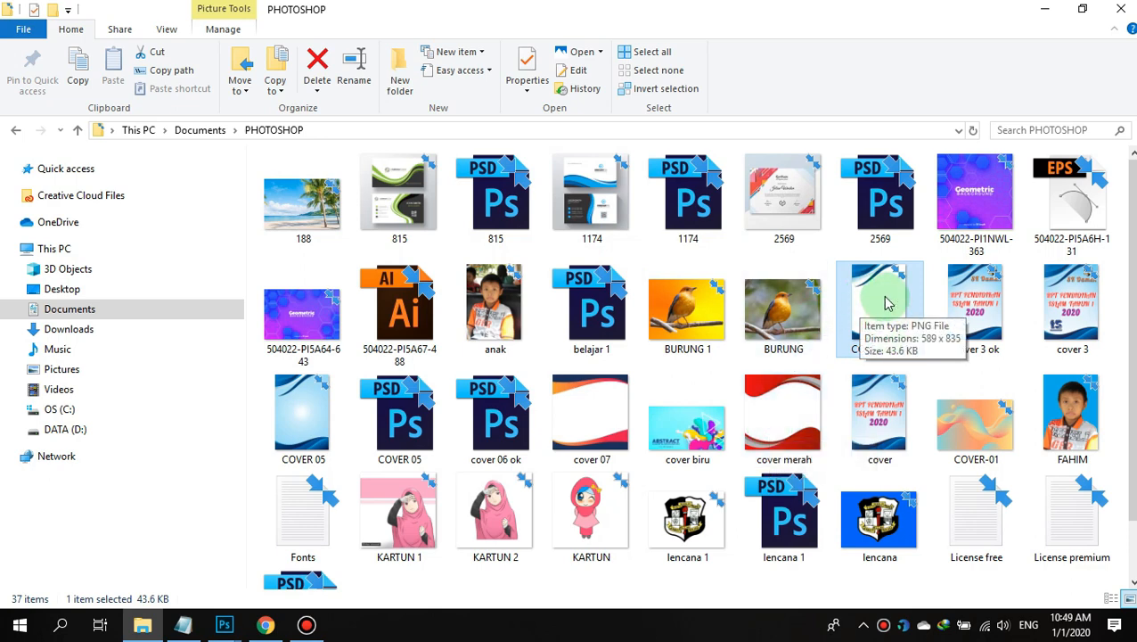
mouse_move(222, 630)
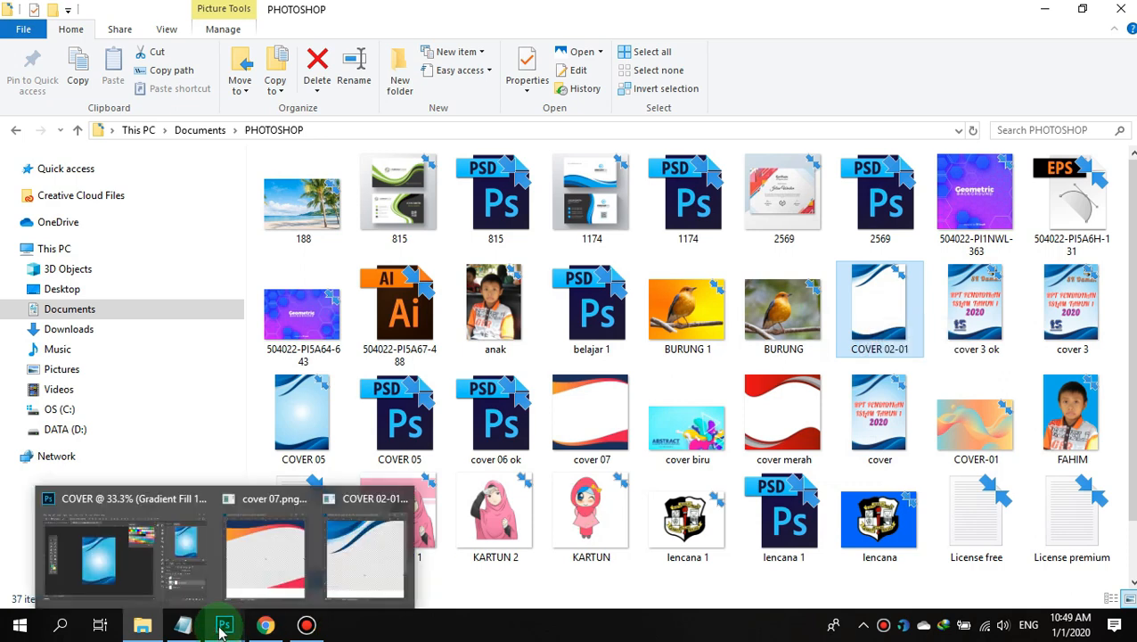
click(107, 567)
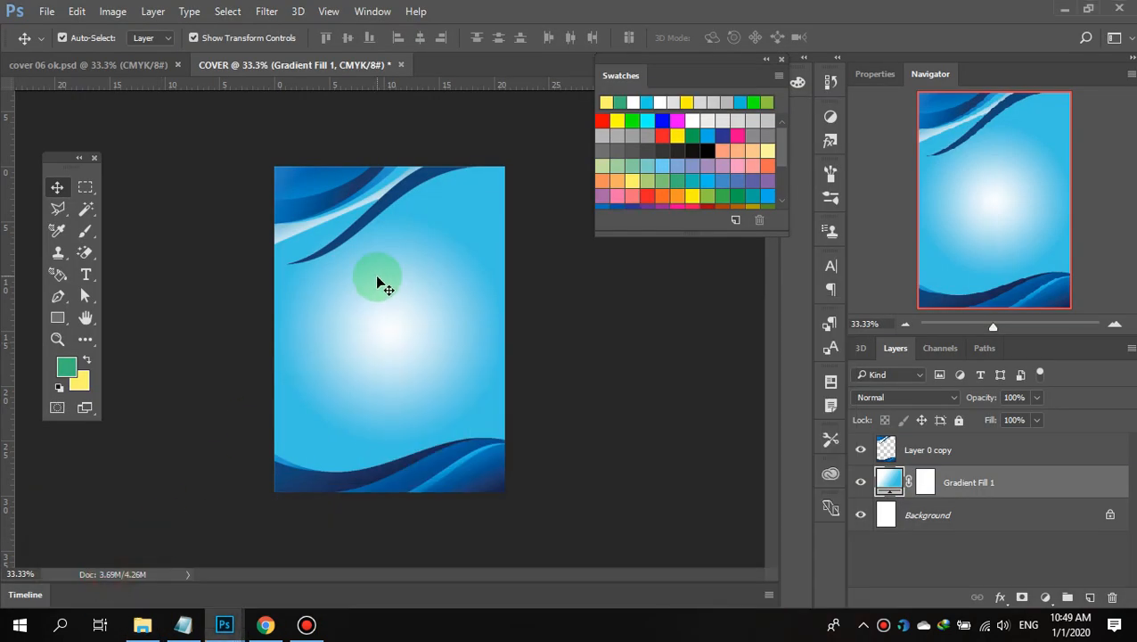
- Hide and reshow the wave artwork, gradient fill and background layers to inspect each one, and view the Eraser tool variants
click(861, 451)
click(863, 452)
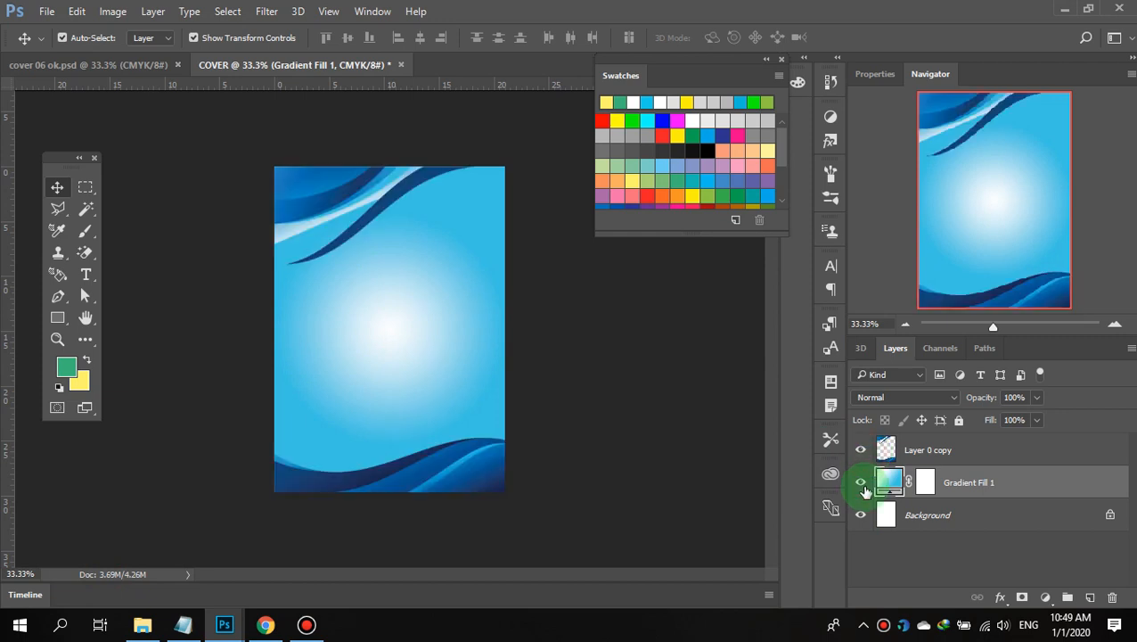
click(862, 484)
click(862, 515)
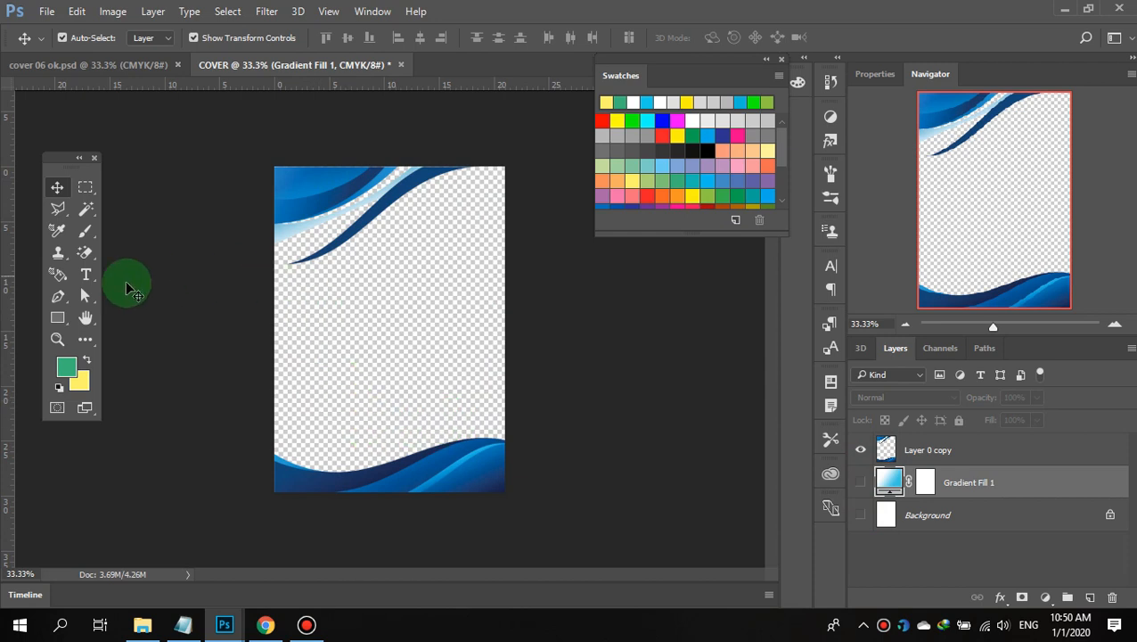
click(83, 256)
mouse_move(79, 258)
mouse_down()
mouse_move(121, 270)
mouse_move(142, 292)
mouse_up()
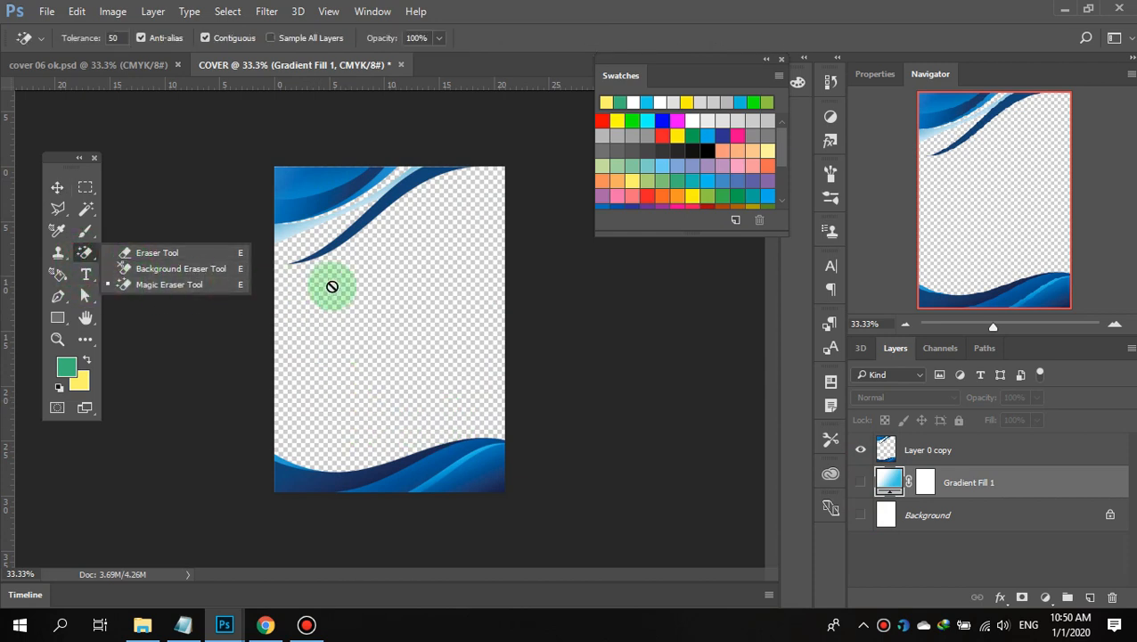
click(860, 484)
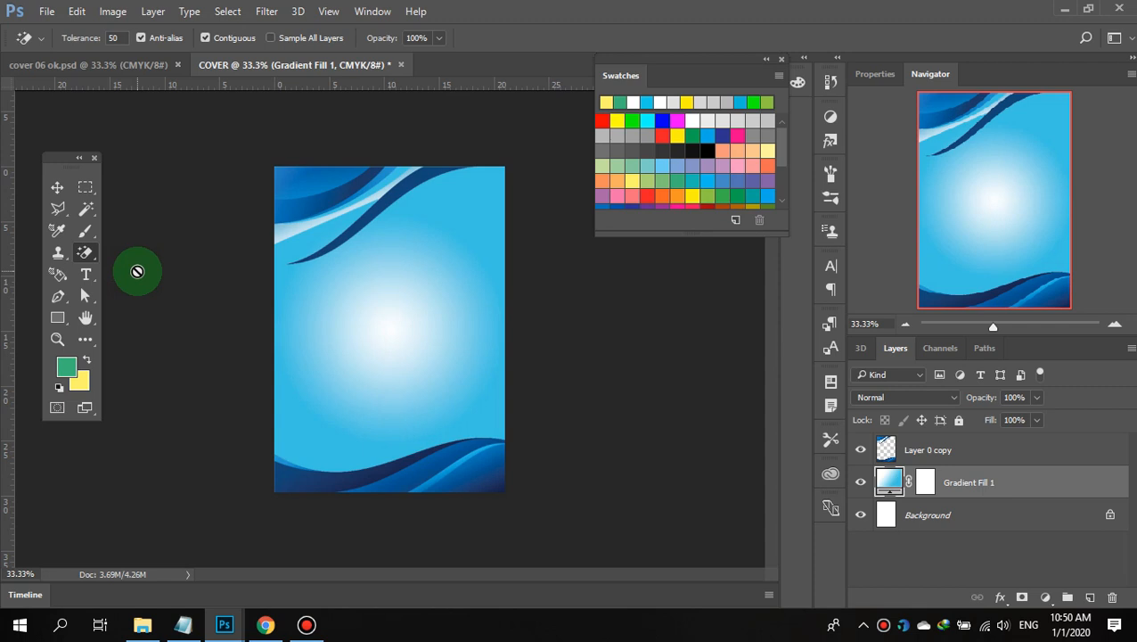
- Switch to Notepad to read the tutorial's next steps on adding text, and return to the COVER document in Photoshop
click(180, 627)
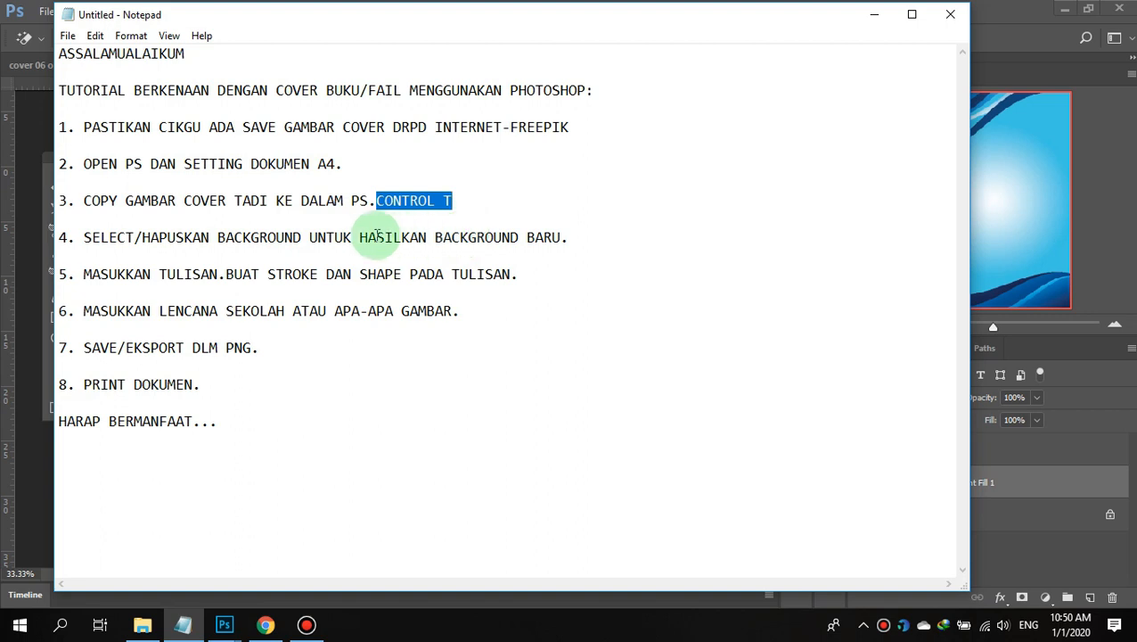
mouse_move(184, 628)
click(224, 624)
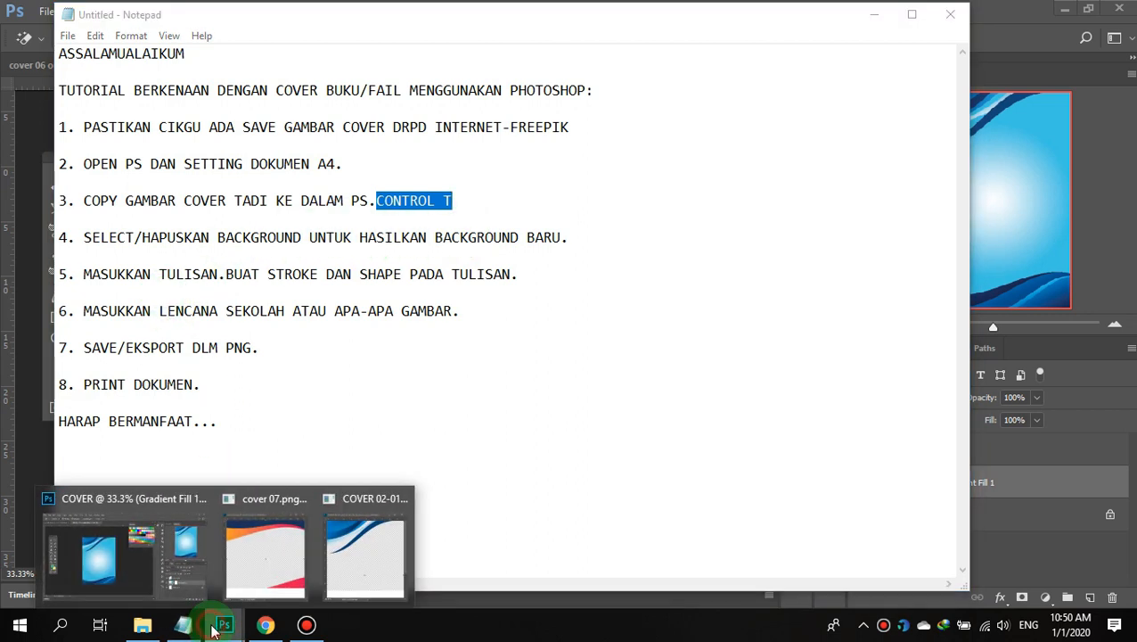
click(143, 576)
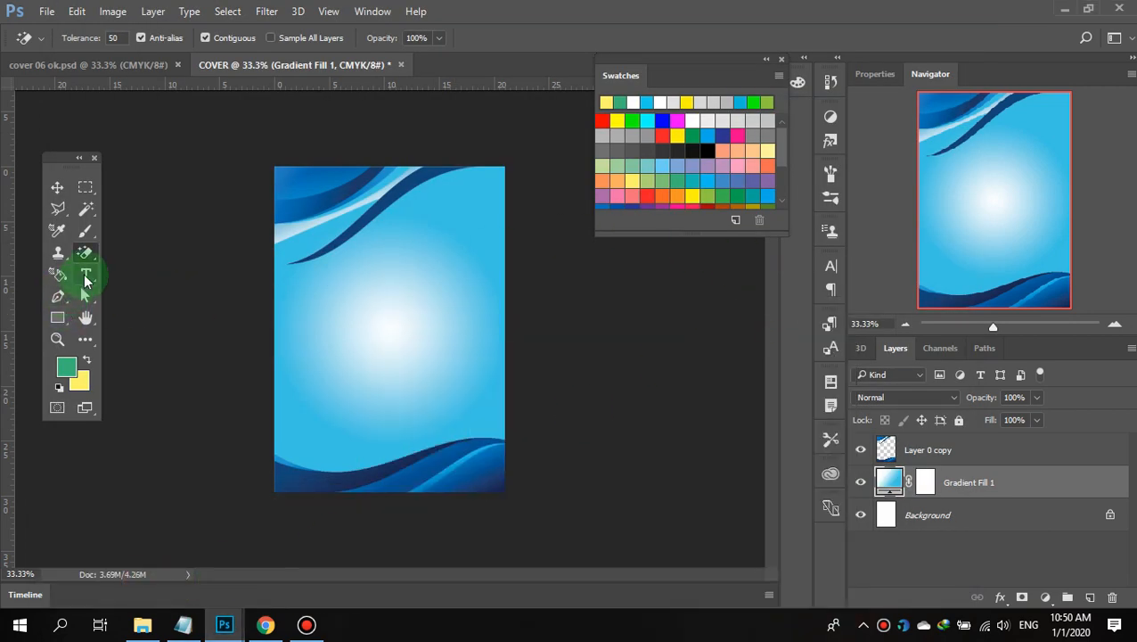
- Choose the Horizontal Type tool and set its text colour to black
click(85, 274)
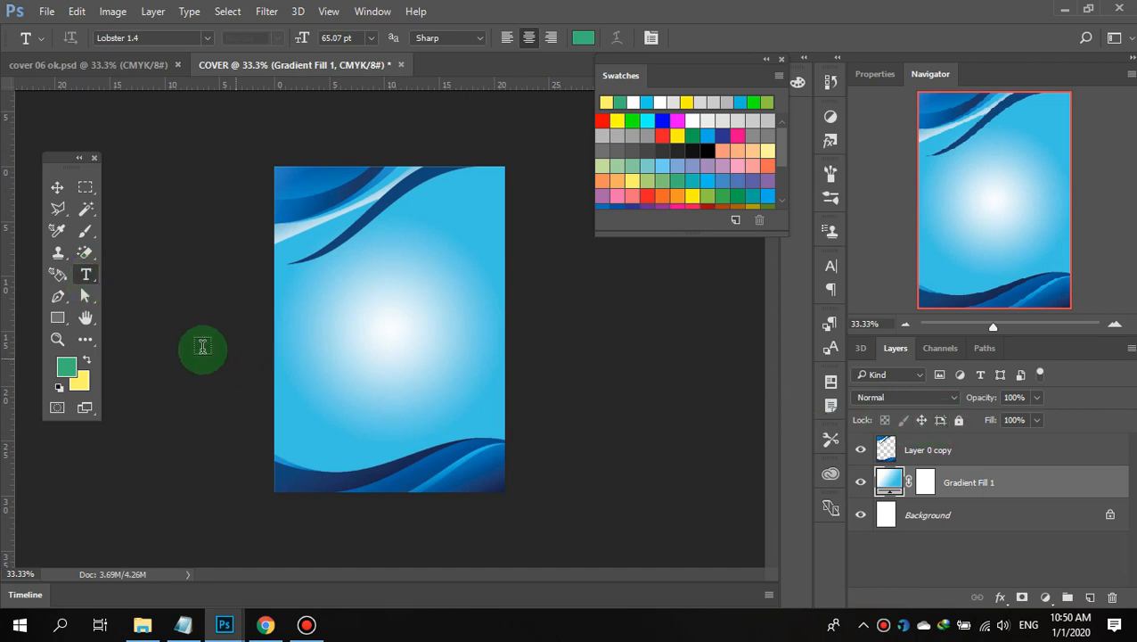
click(88, 274)
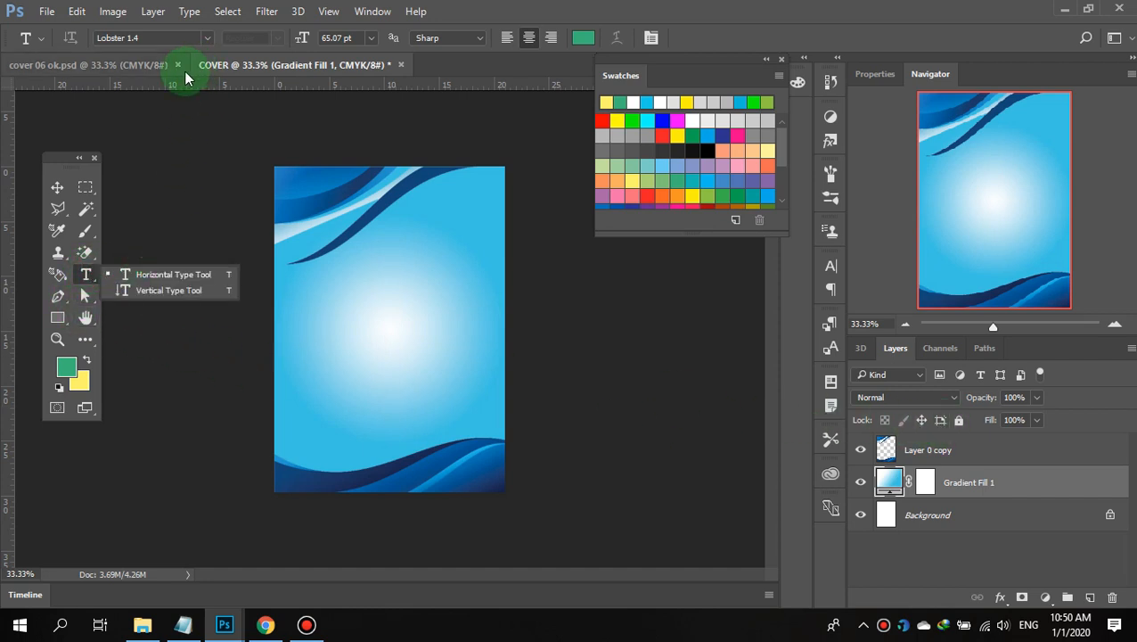
click(163, 275)
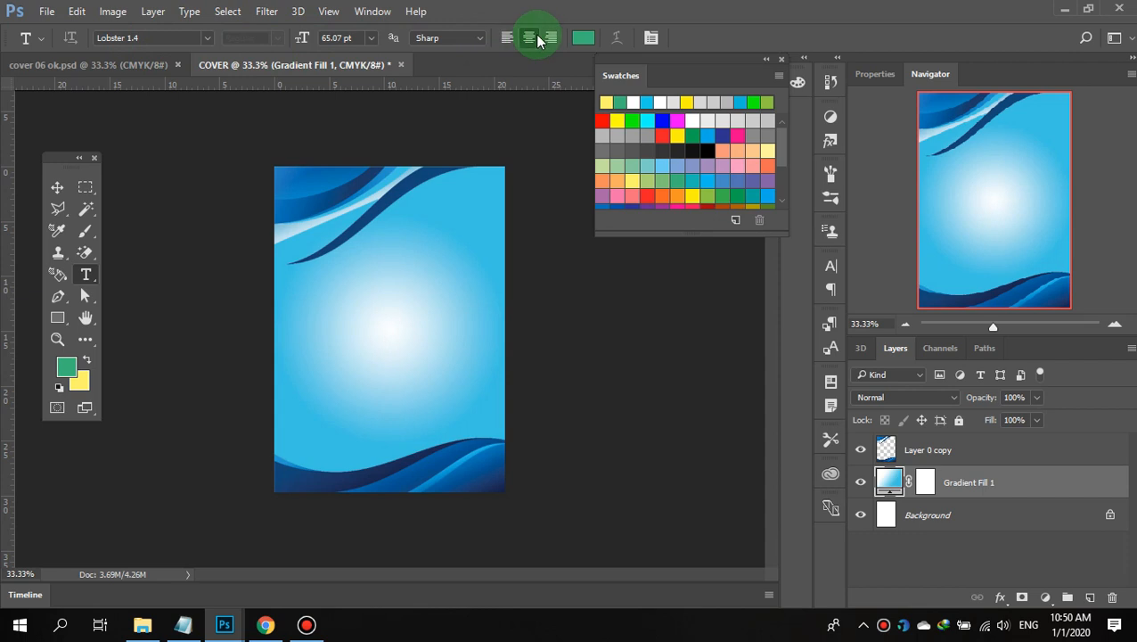
click(588, 39)
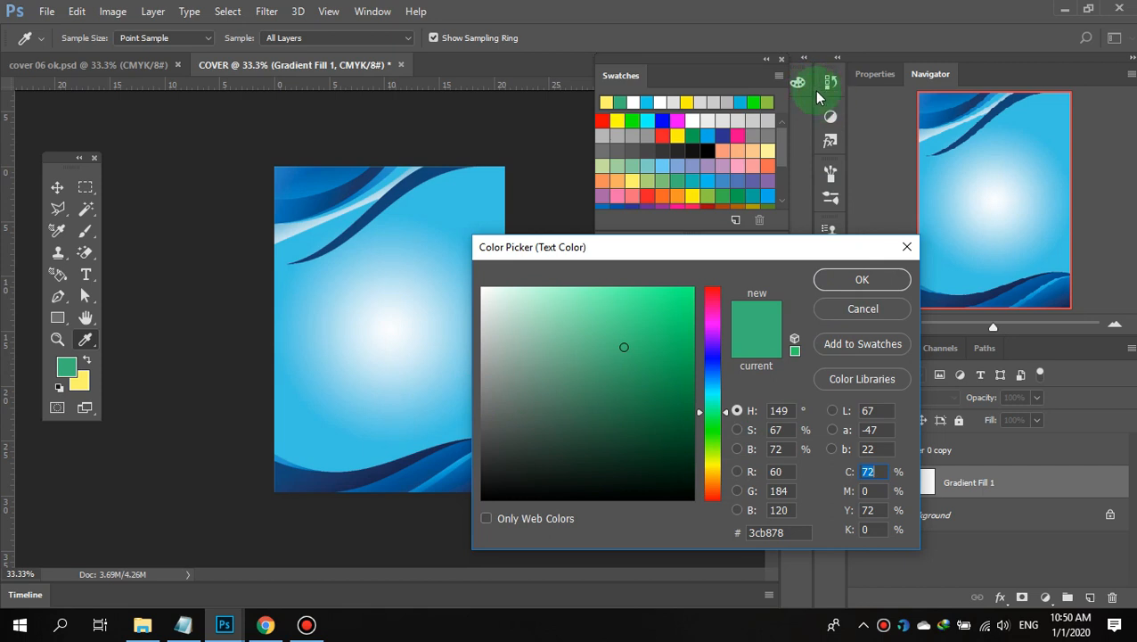
drag(820, 88, 714, 121)
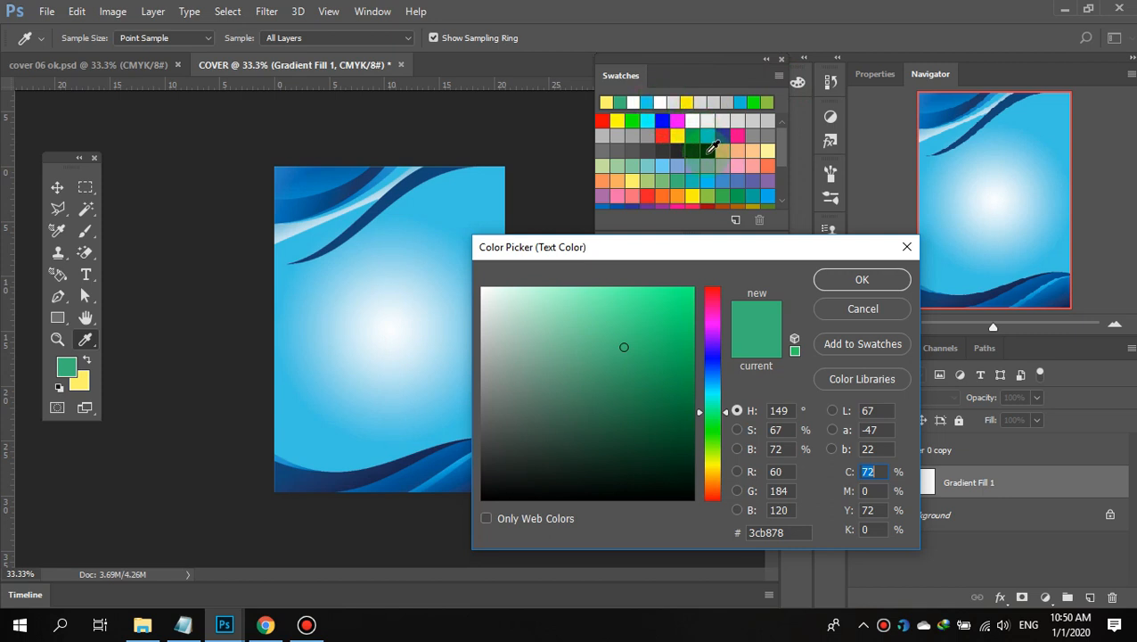
click(709, 149)
click(860, 282)
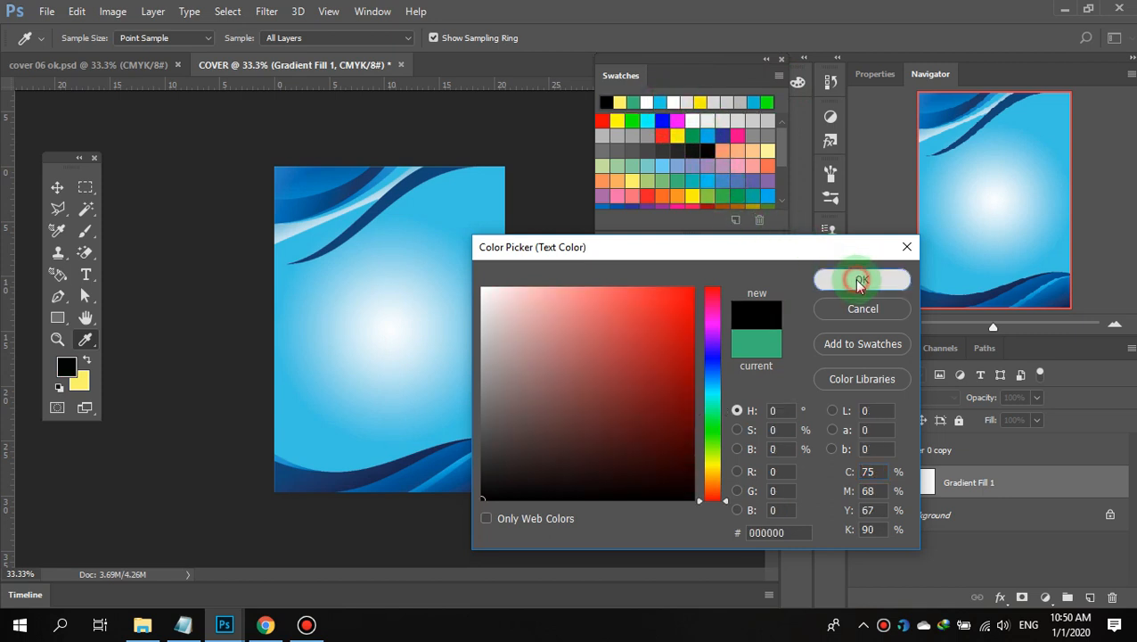
- Add the text DSKP slightly above and left of the page's centre, keep its Warp Text style at None, and commit it
click(351, 310)
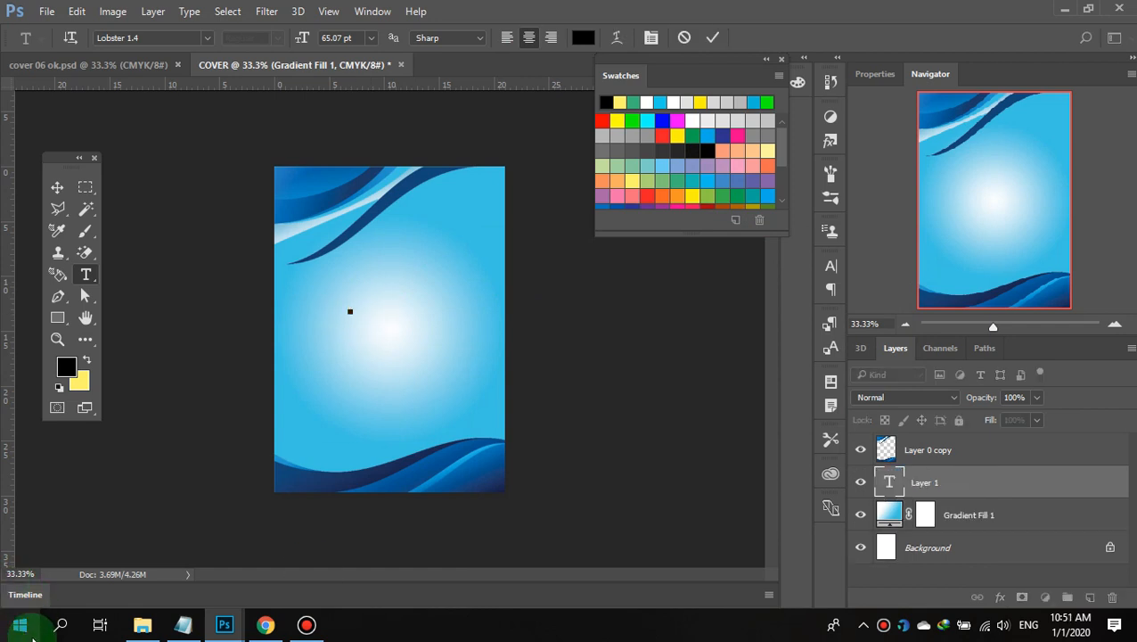
text(dskp)
key(ctrl+a)
key(BackSpace)
text(DSKP)
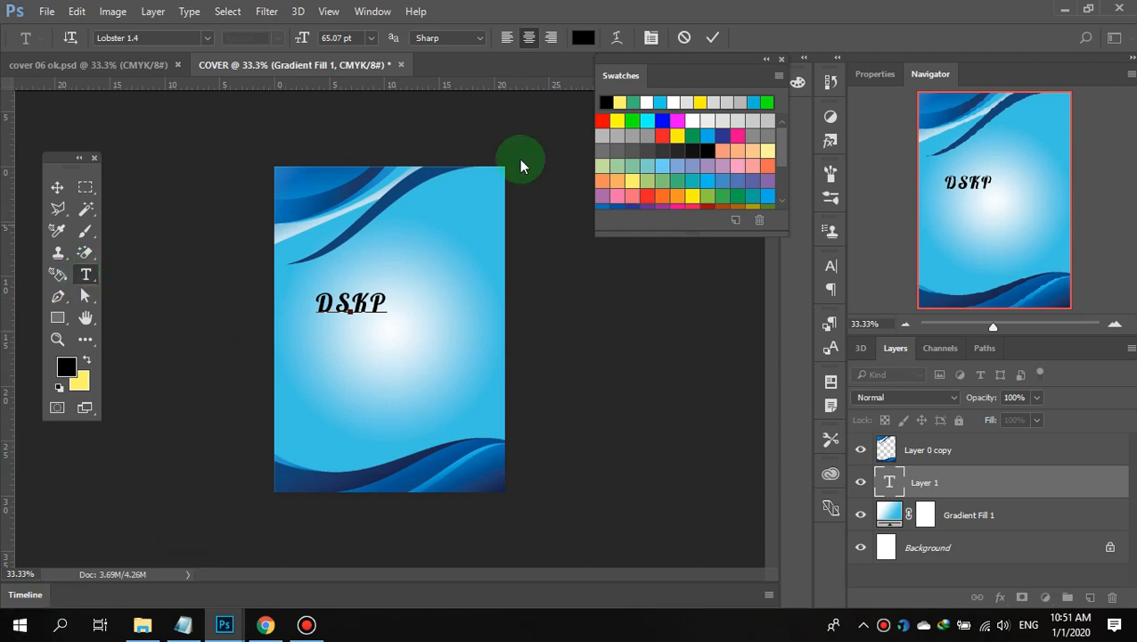
click(616, 38)
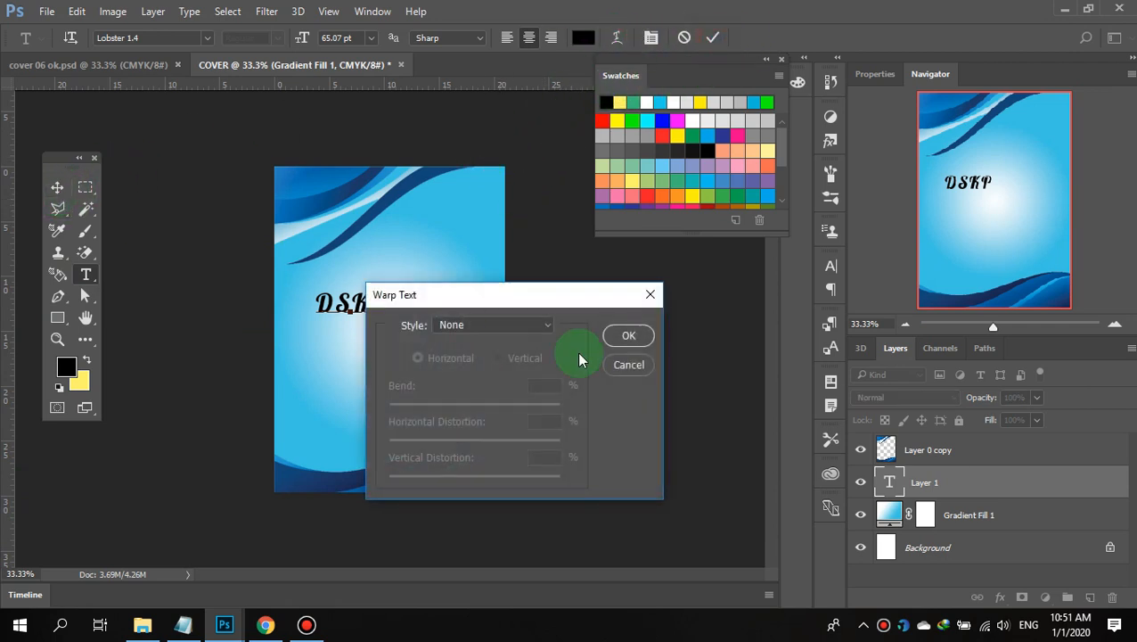
click(631, 341)
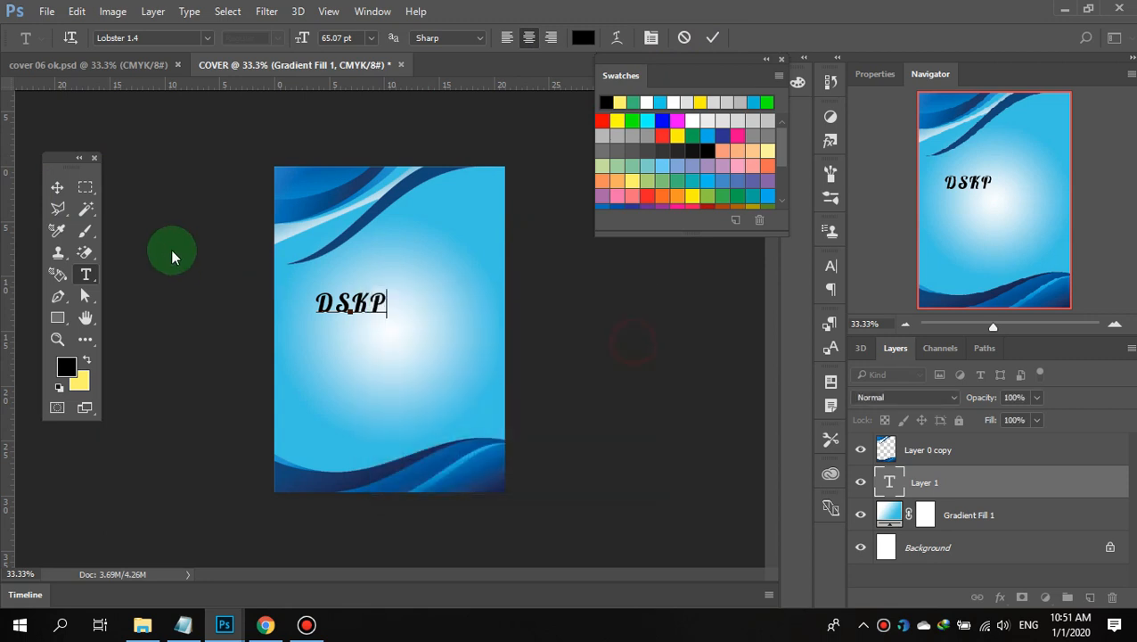
click(56, 187)
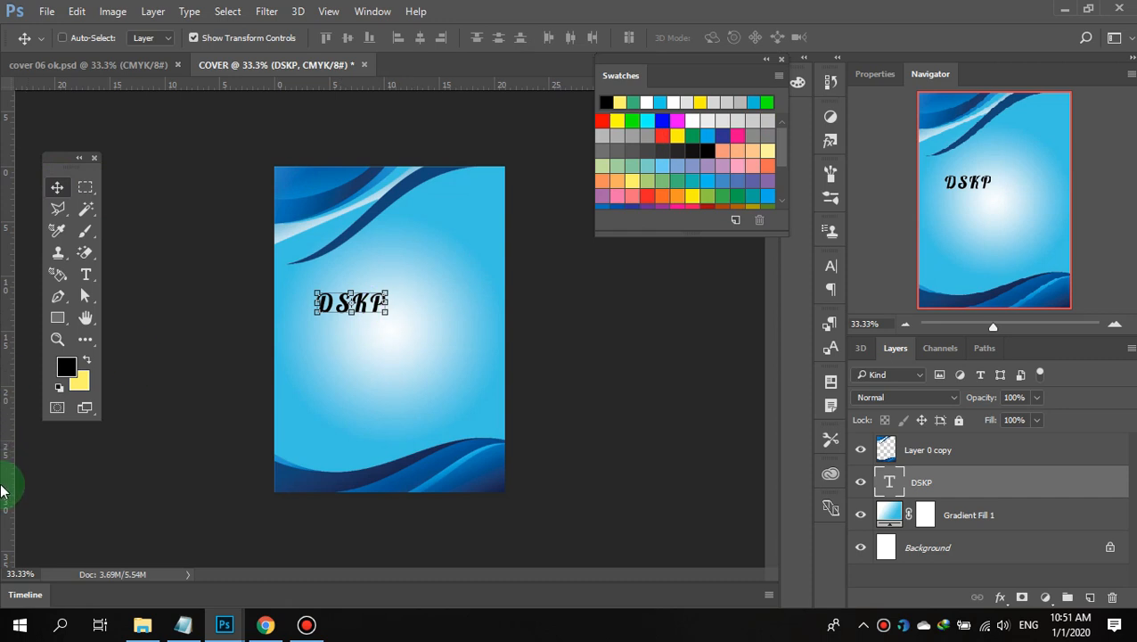
- Examine the free transform and warp modes on the DSKP text and accept it without changes
key(ctrl+t)
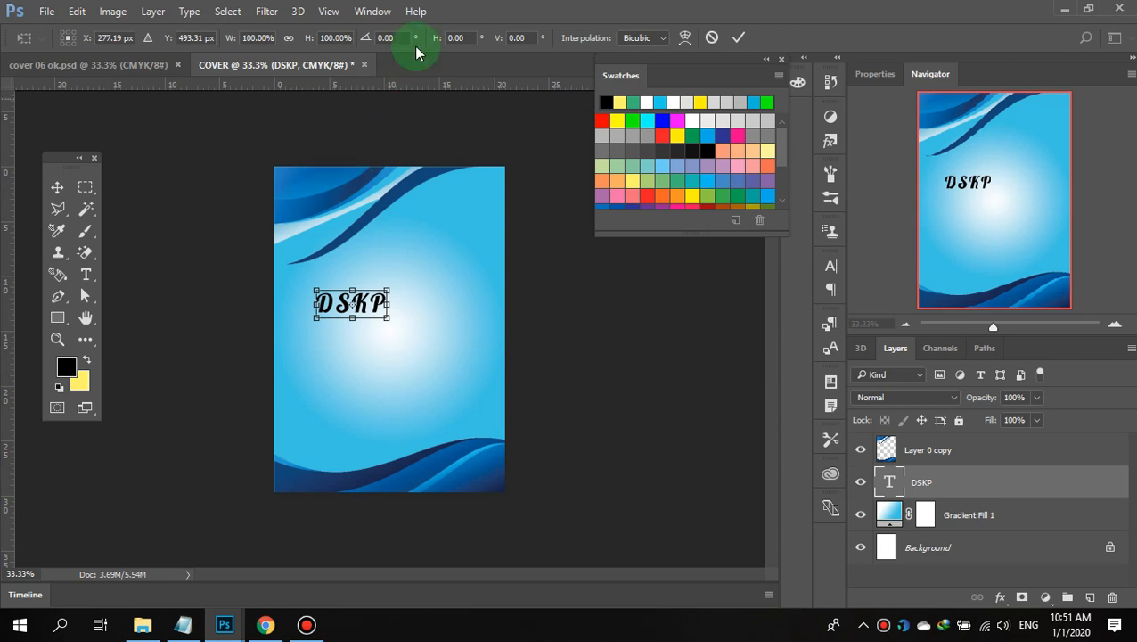
click(684, 38)
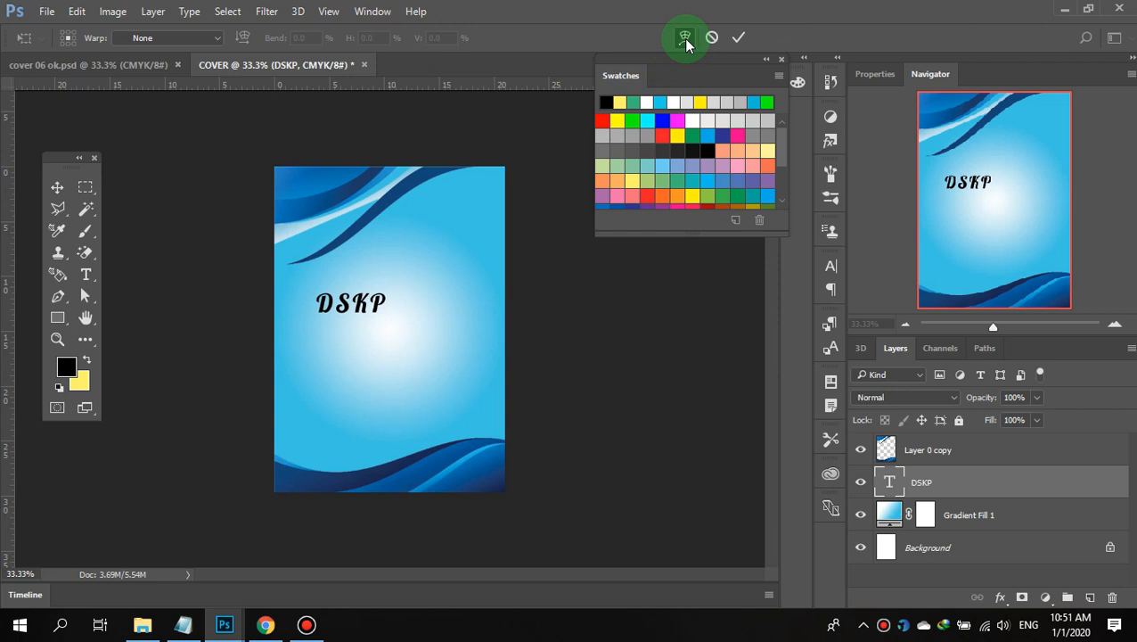
click(684, 39)
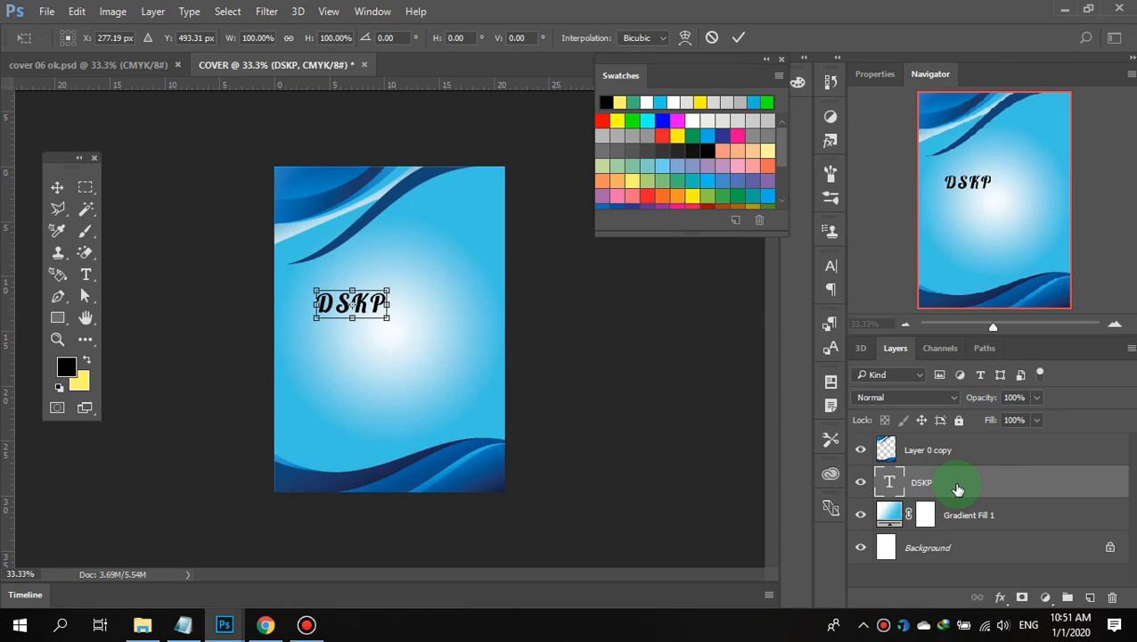
click(738, 37)
- Enable the Stroke effect in the DSKP text layer's style and add a second stroke
click(987, 491)
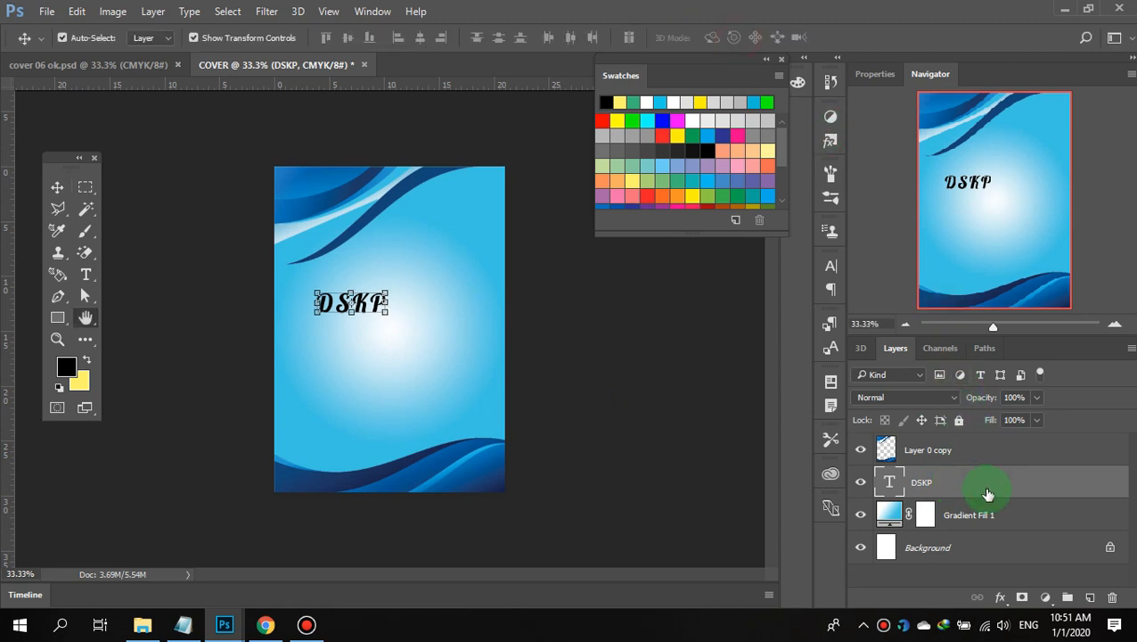
double_click(988, 491)
drag(581, 71, 860, 102)
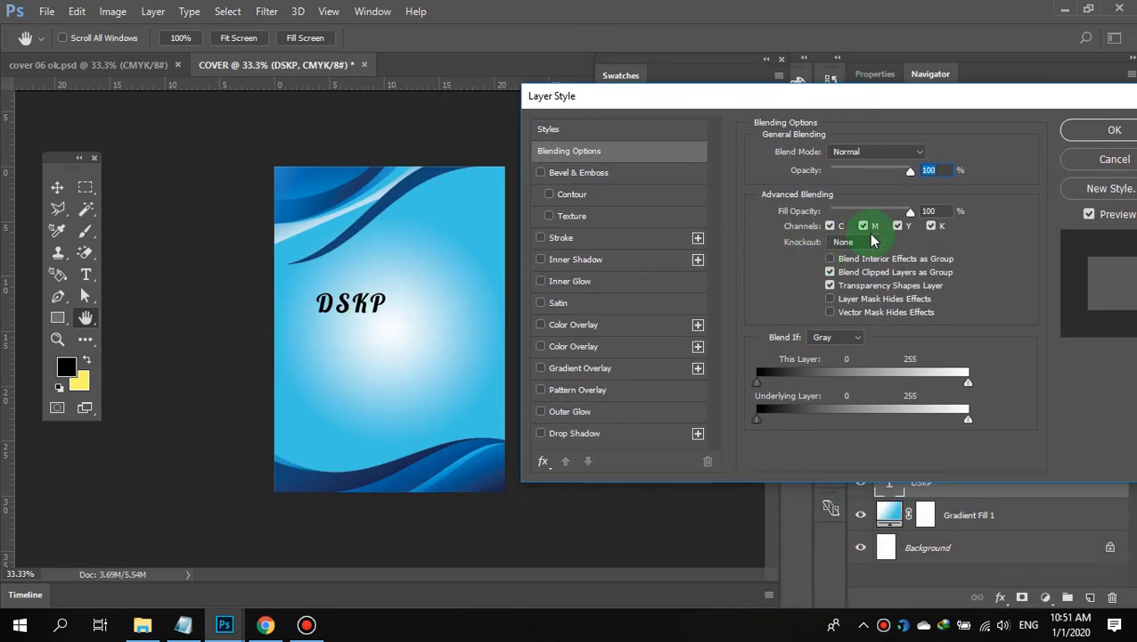
click(541, 238)
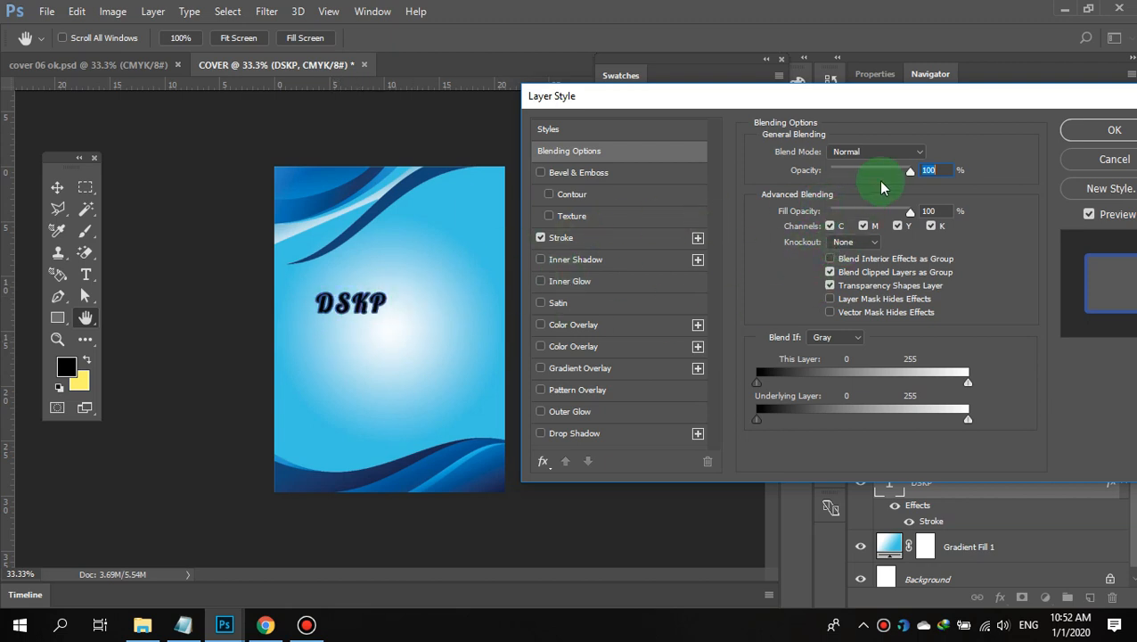
click(698, 239)
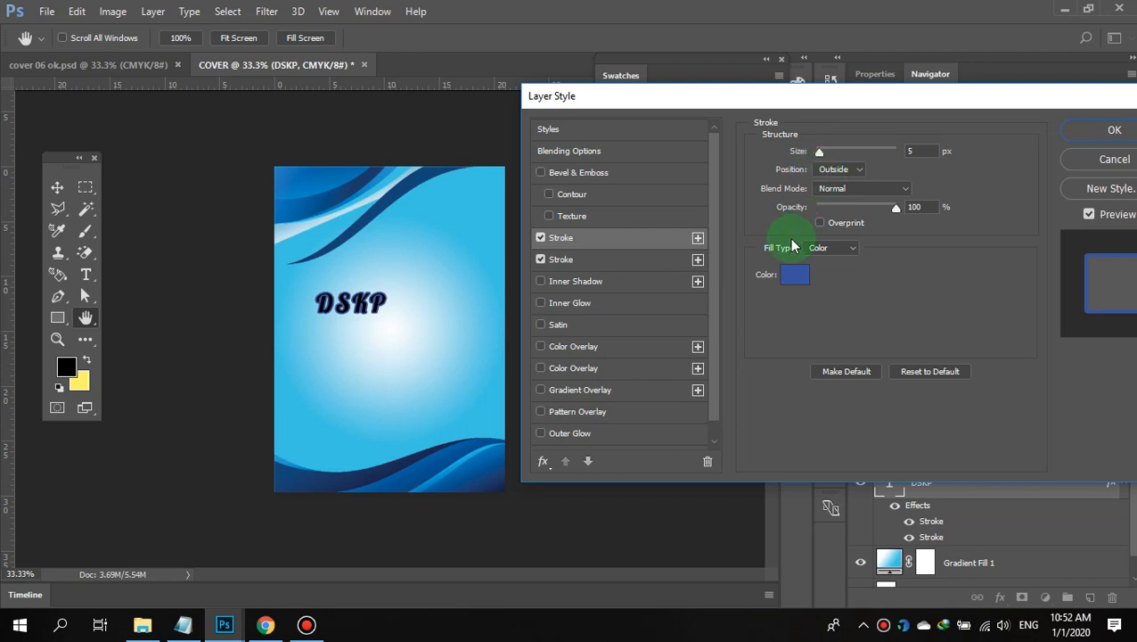
click(790, 274)
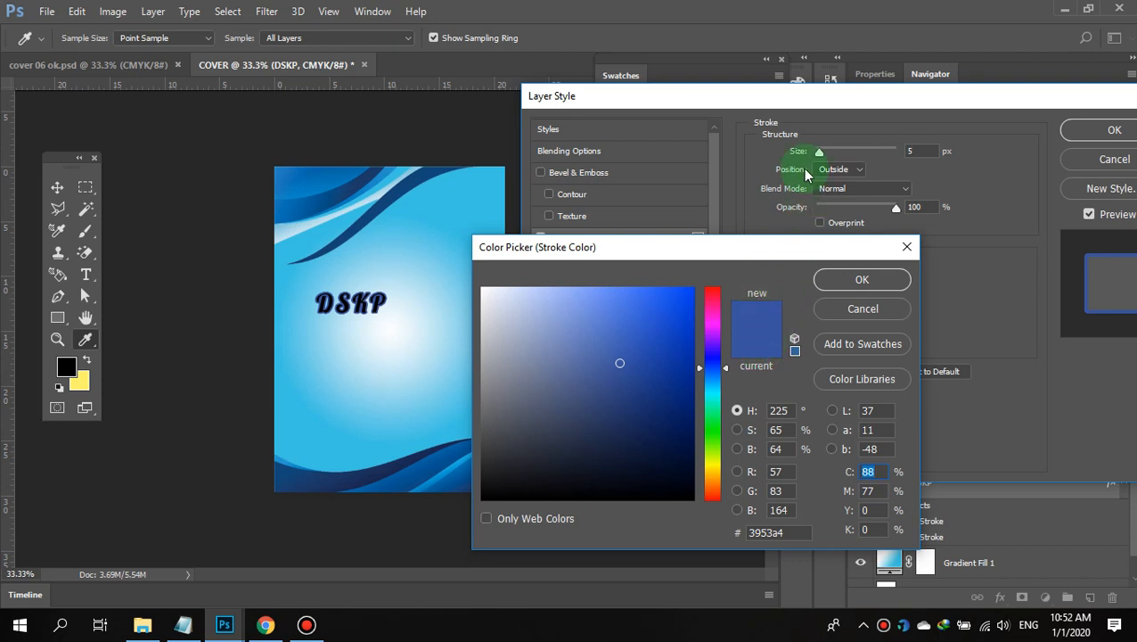
click(847, 344)
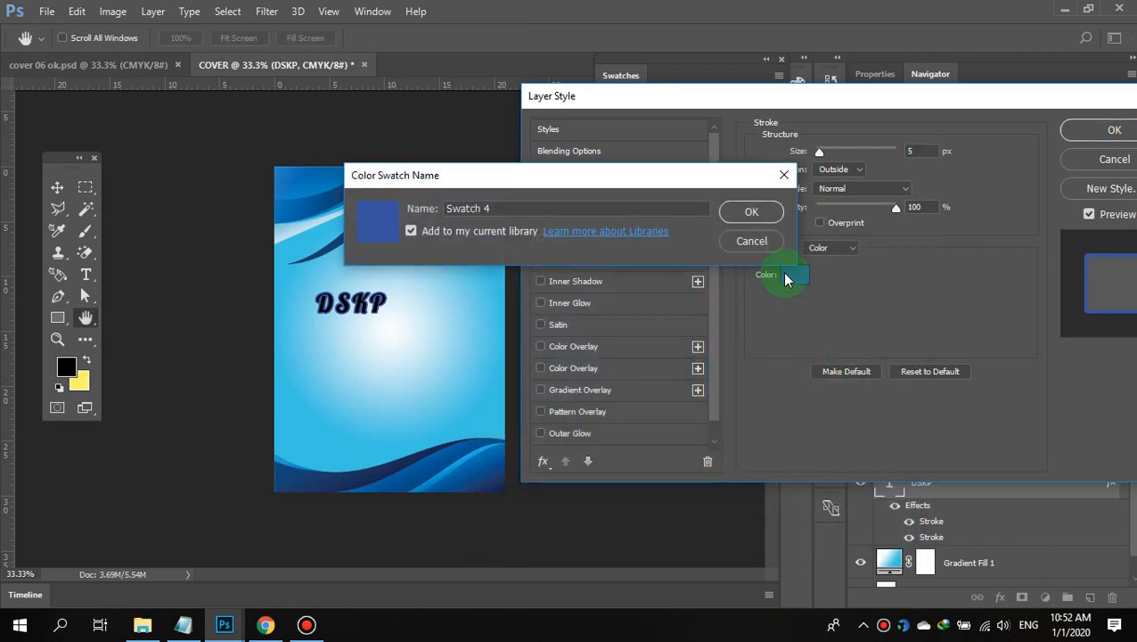
click(751, 242)
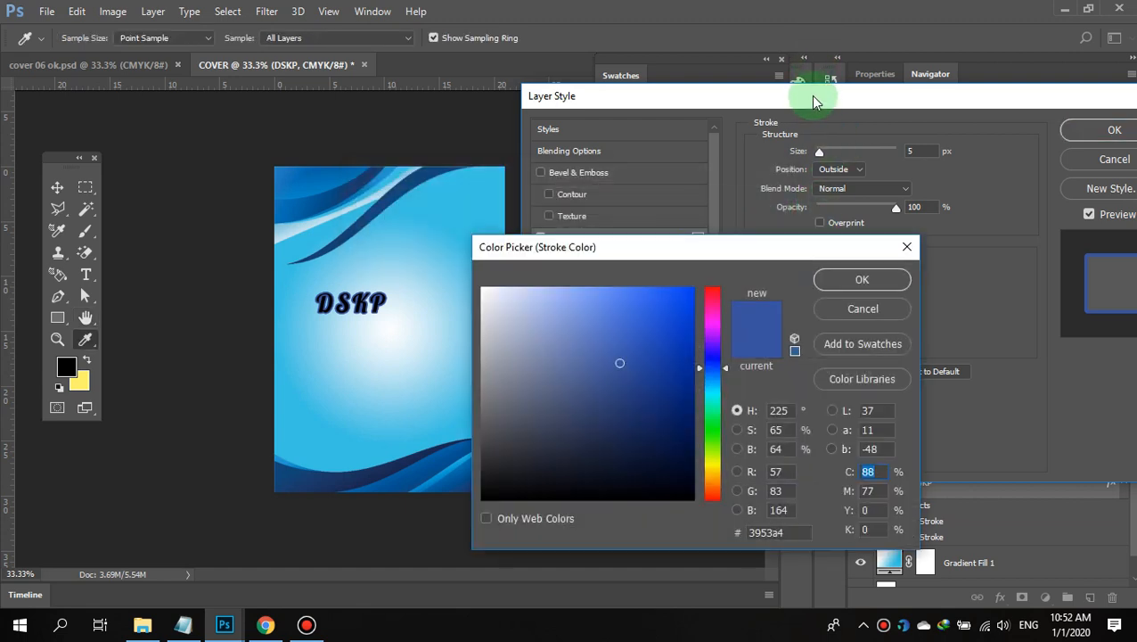
drag(772, 258, 341, 260)
click(433, 310)
- Set the selected DSKP stroke effect's colour to white and keep its fill type as Color
drag(736, 94, 741, 230)
click(798, 413)
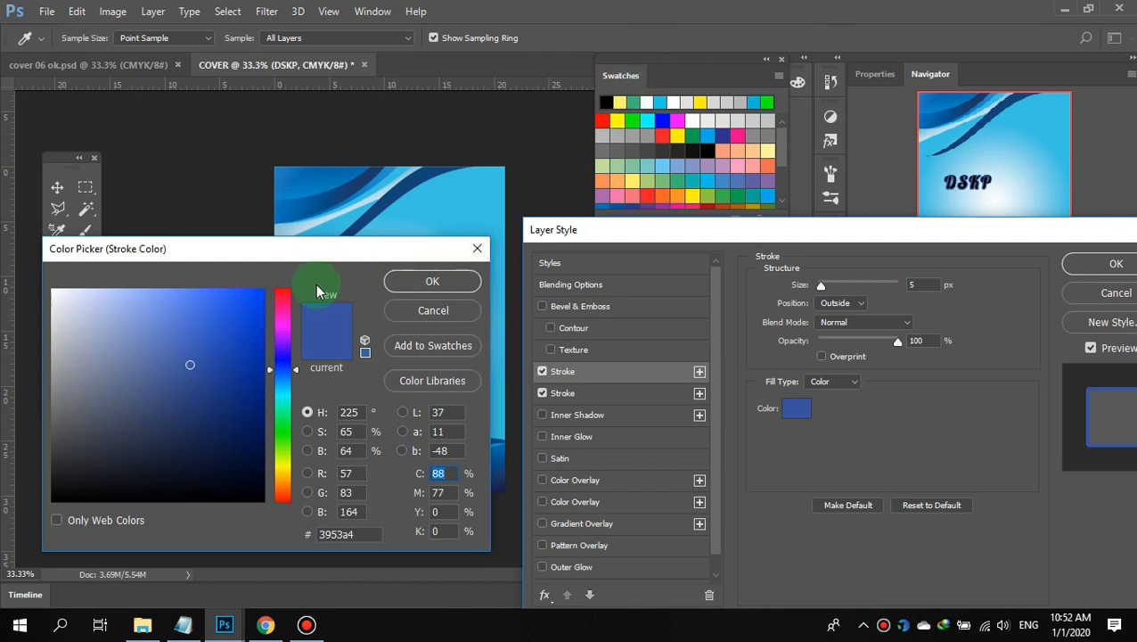
click(650, 104)
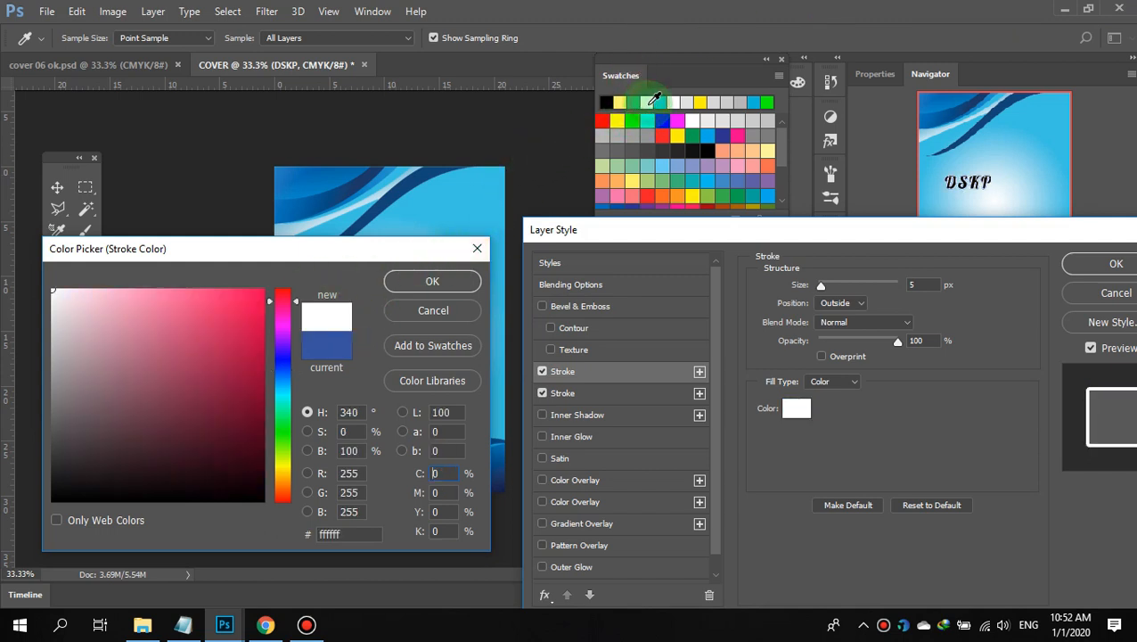
click(433, 282)
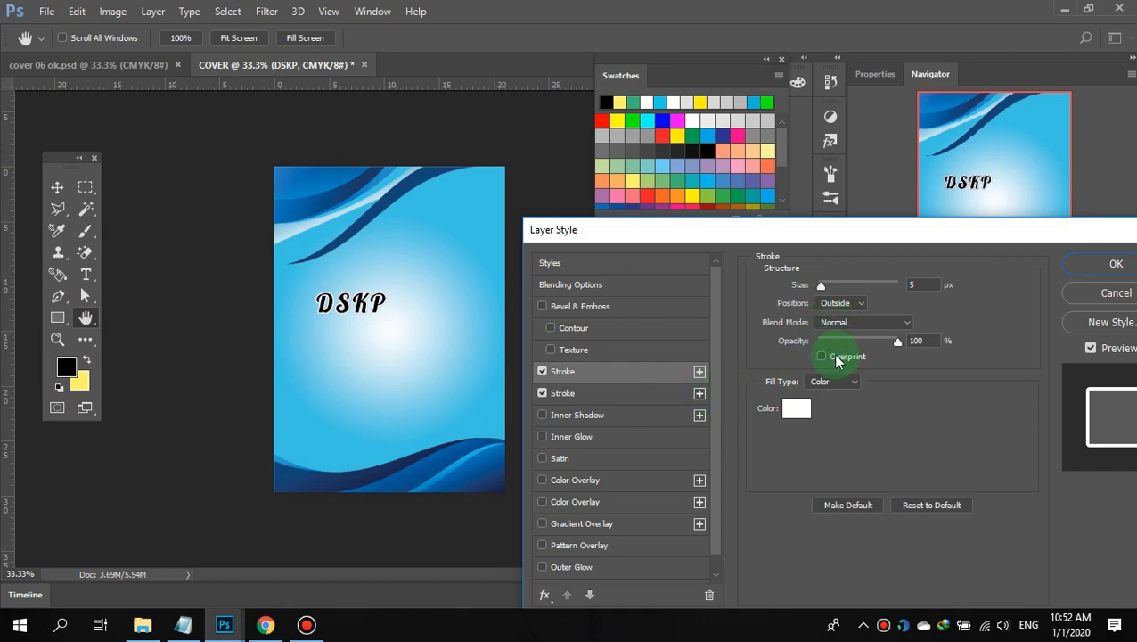
click(842, 382)
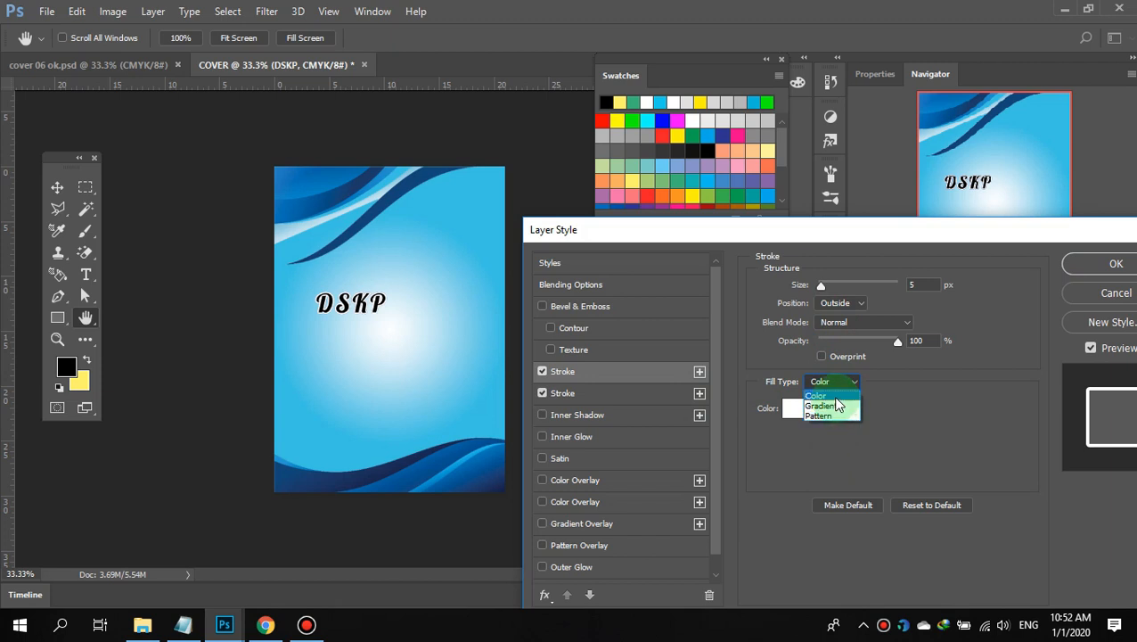
click(830, 400)
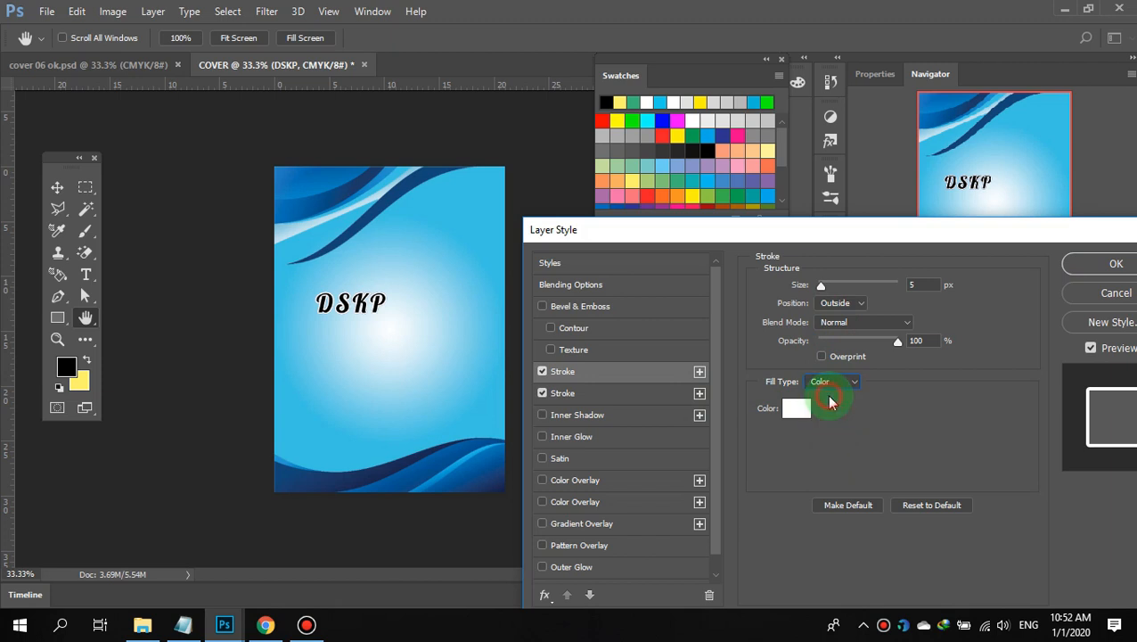
click(793, 414)
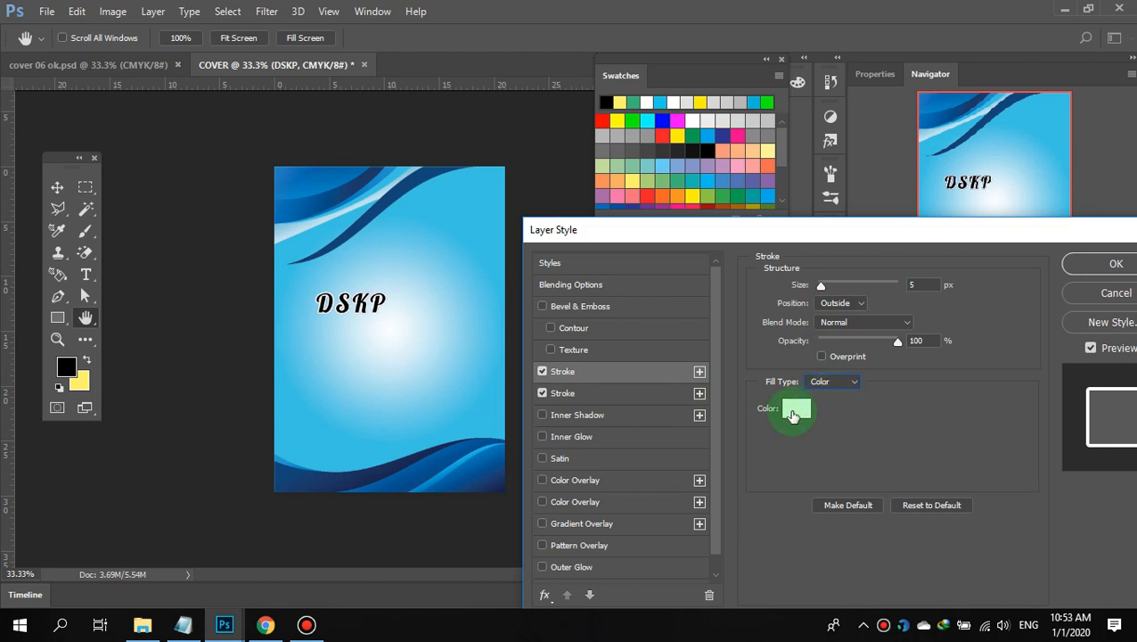
click(647, 397)
drag(622, 406, 595, 424)
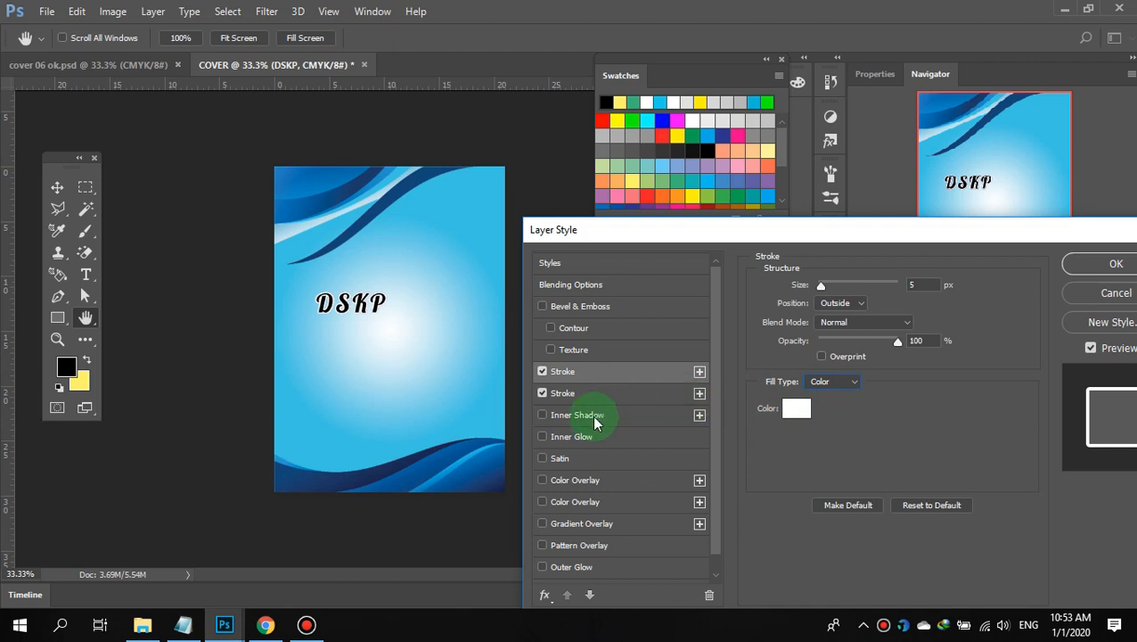
- Enable the Outer Glow and Inner Shadow effects on the DSKP text and add a second inner shadow
click(559, 569)
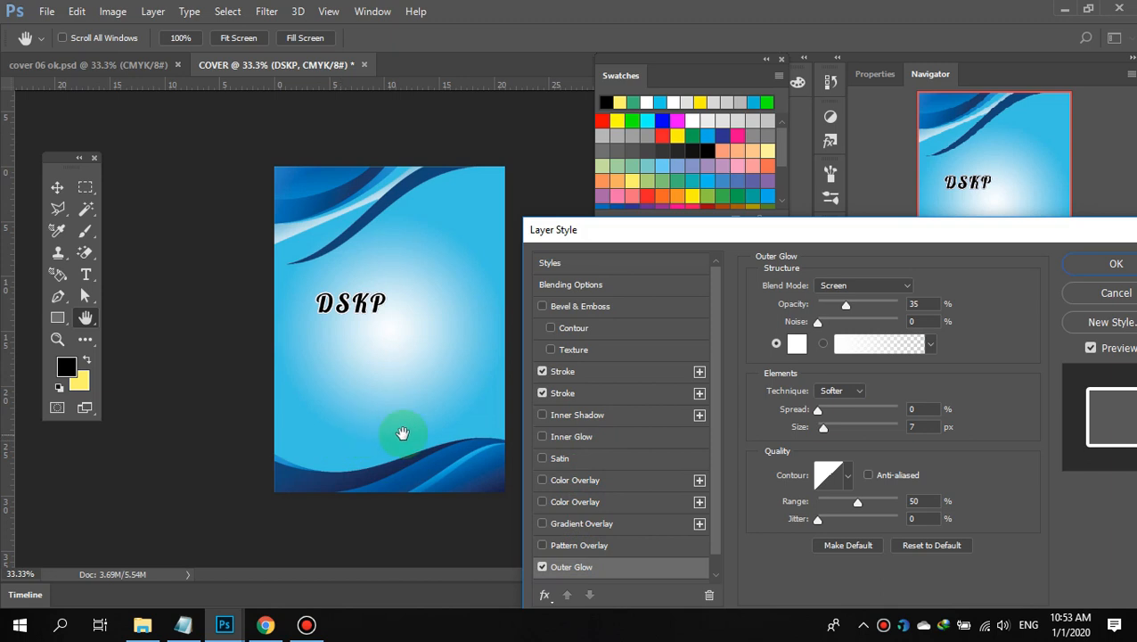
click(700, 416)
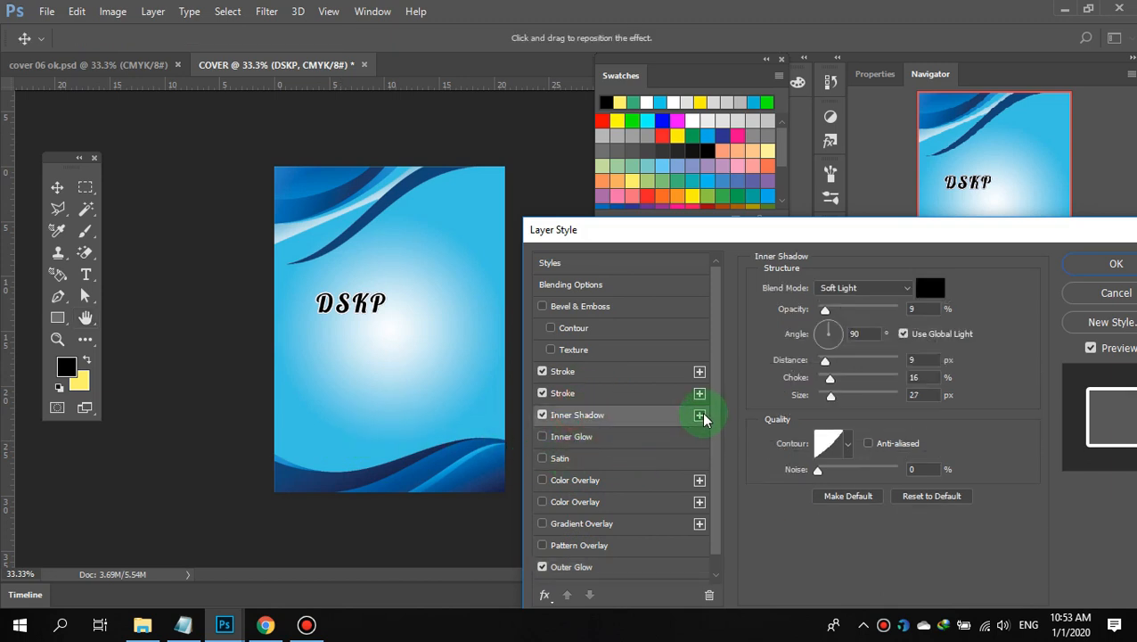
click(700, 416)
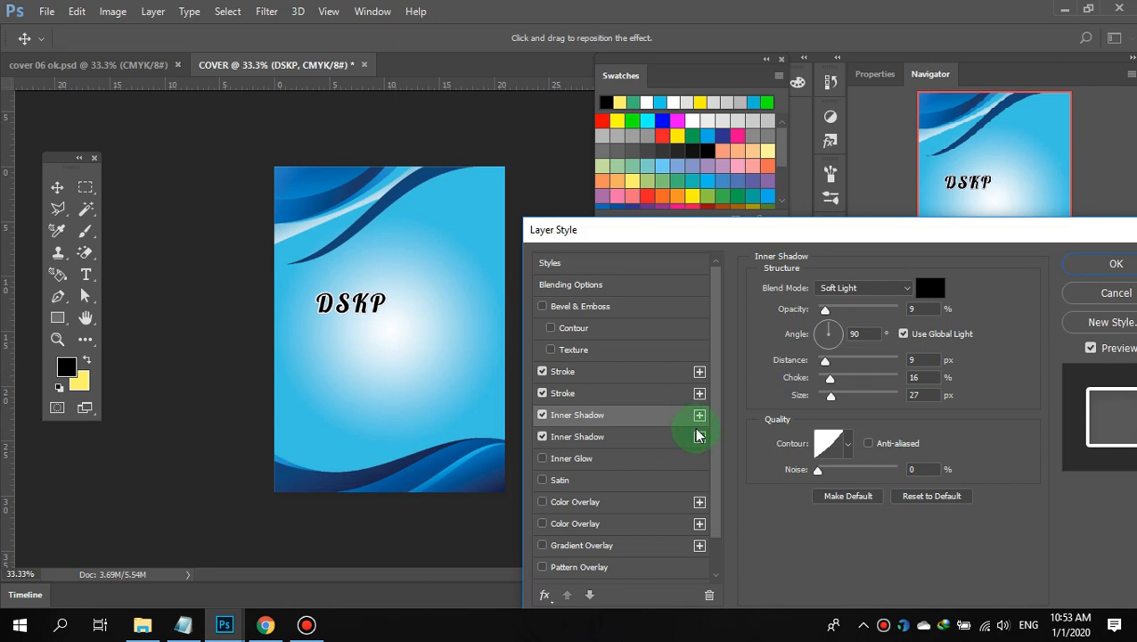
- Set the selected inner shadow to distance 37 px, choke 47%, size 131 px and blend mode Normal, and accept the layer style
drag(827, 367, 849, 370)
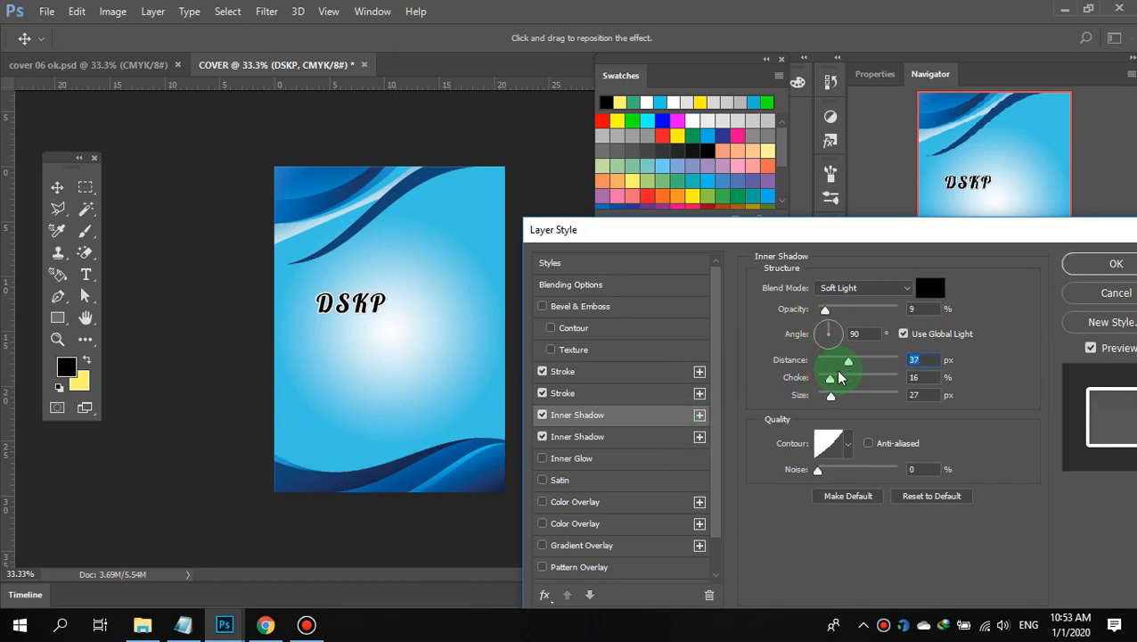
drag(829, 382, 863, 400)
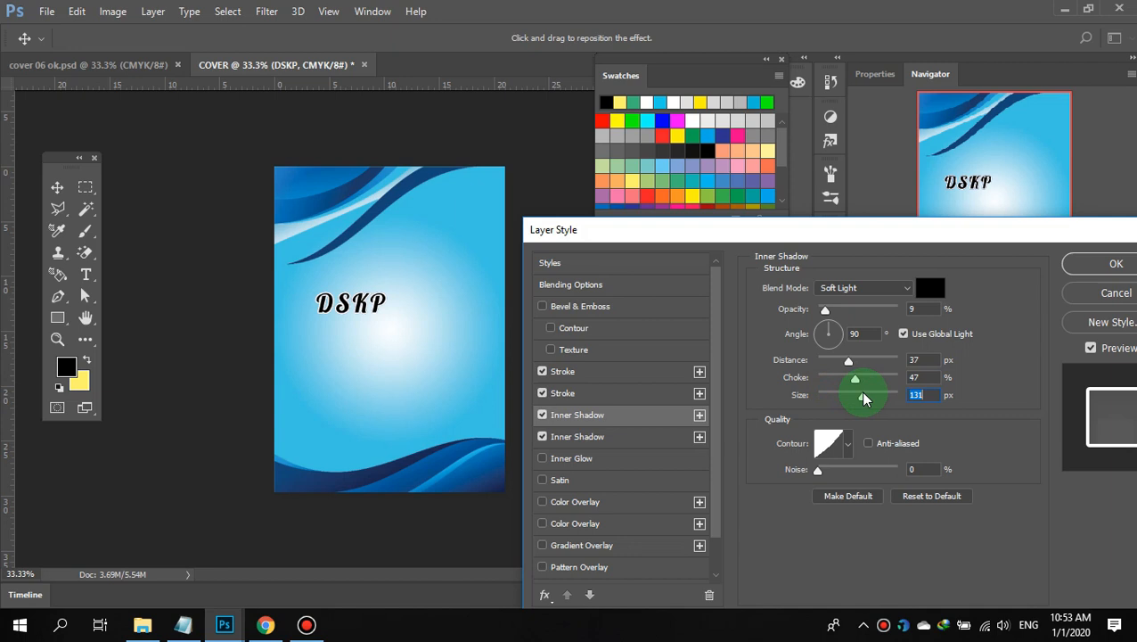
click(885, 288)
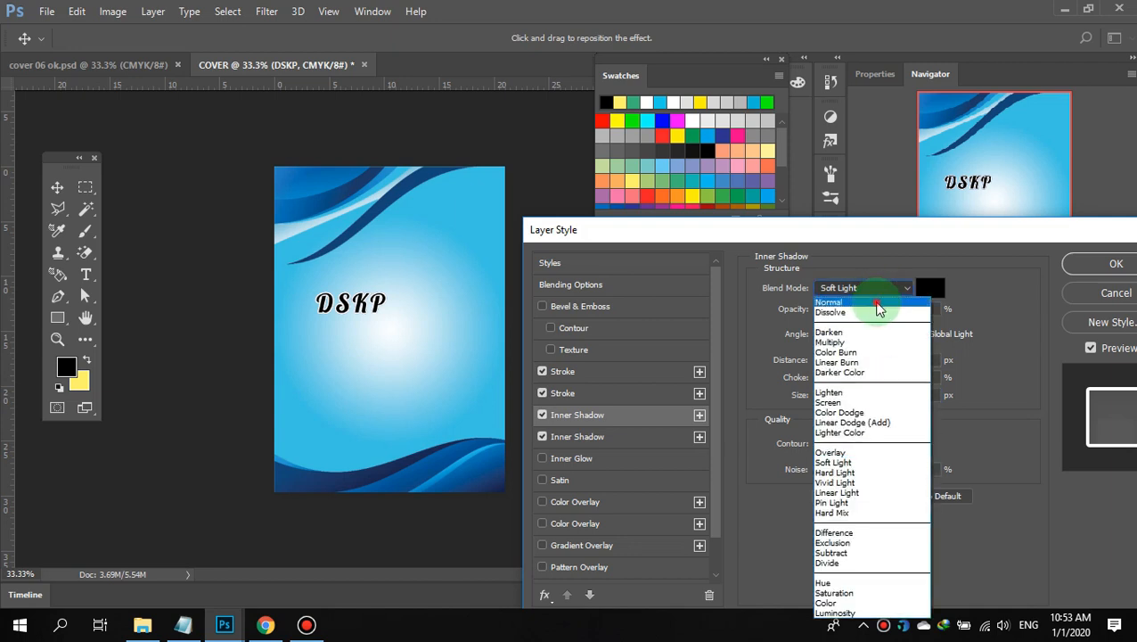
click(878, 306)
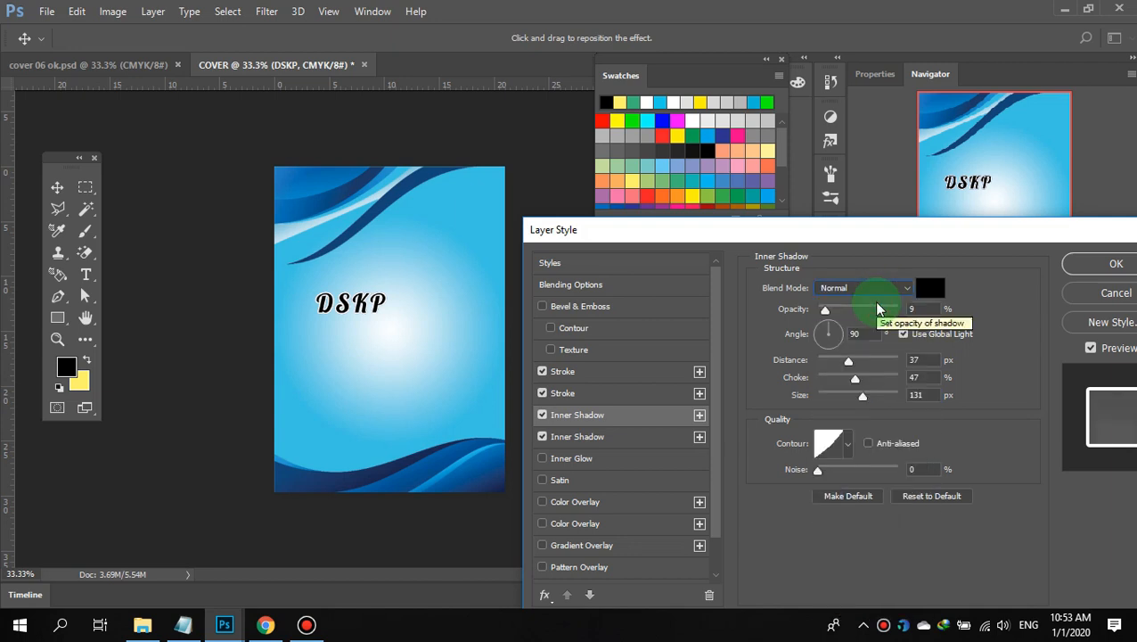
click(1094, 272)
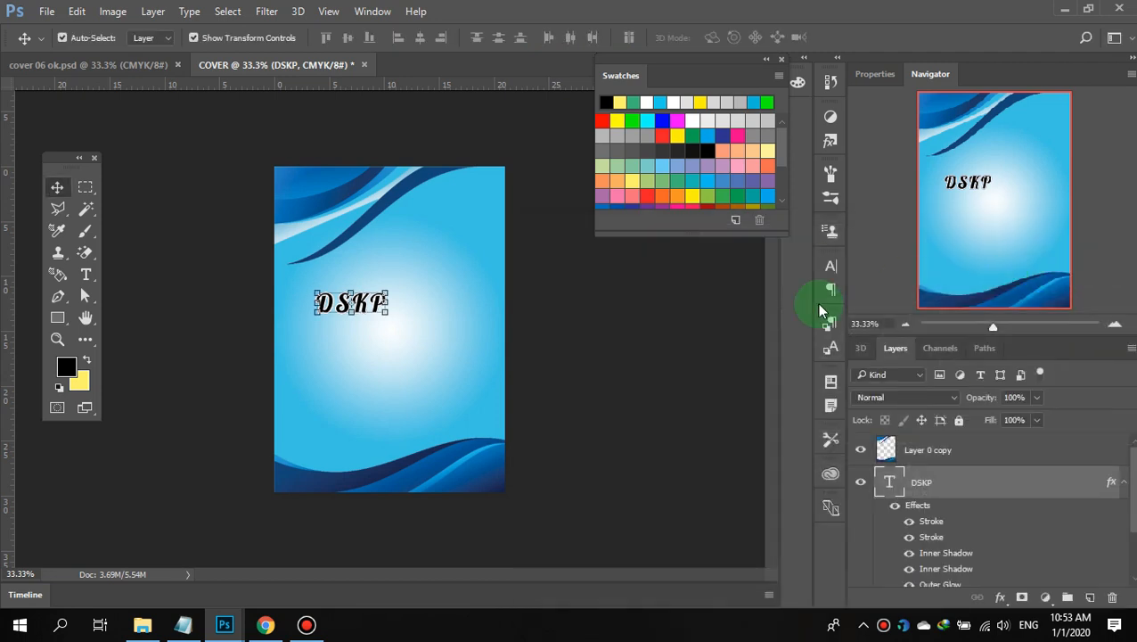
- Enlarge the DSKP text to about 259% width and 242% height so it spans the page's middle, and apply the transformation
drag(384, 307, 481, 357)
click(317, 323)
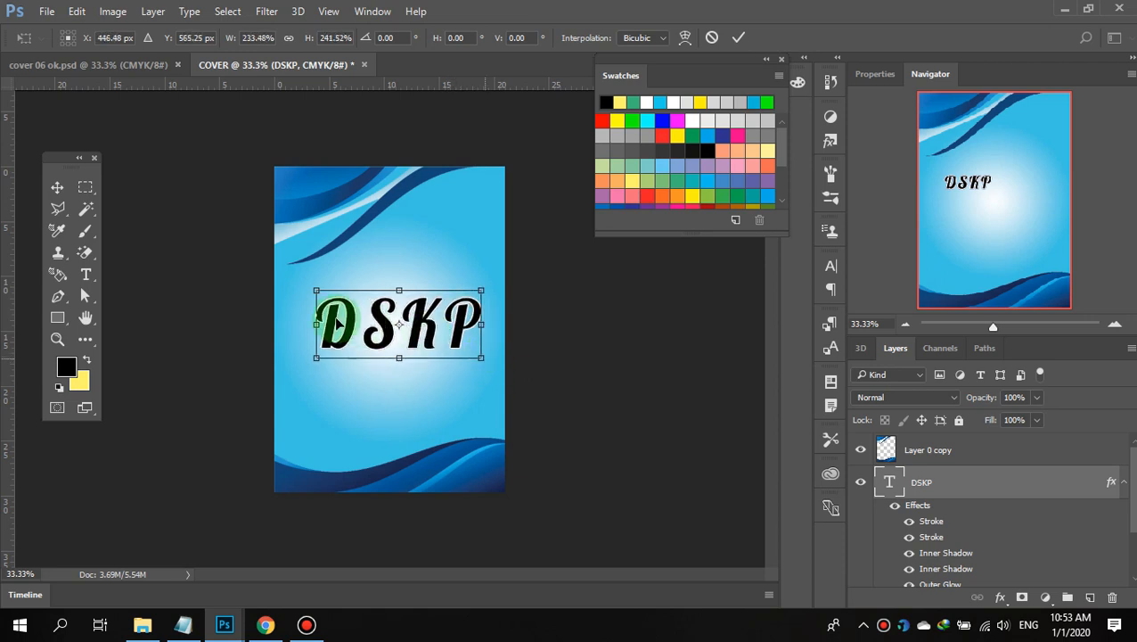
drag(316, 324, 298, 323)
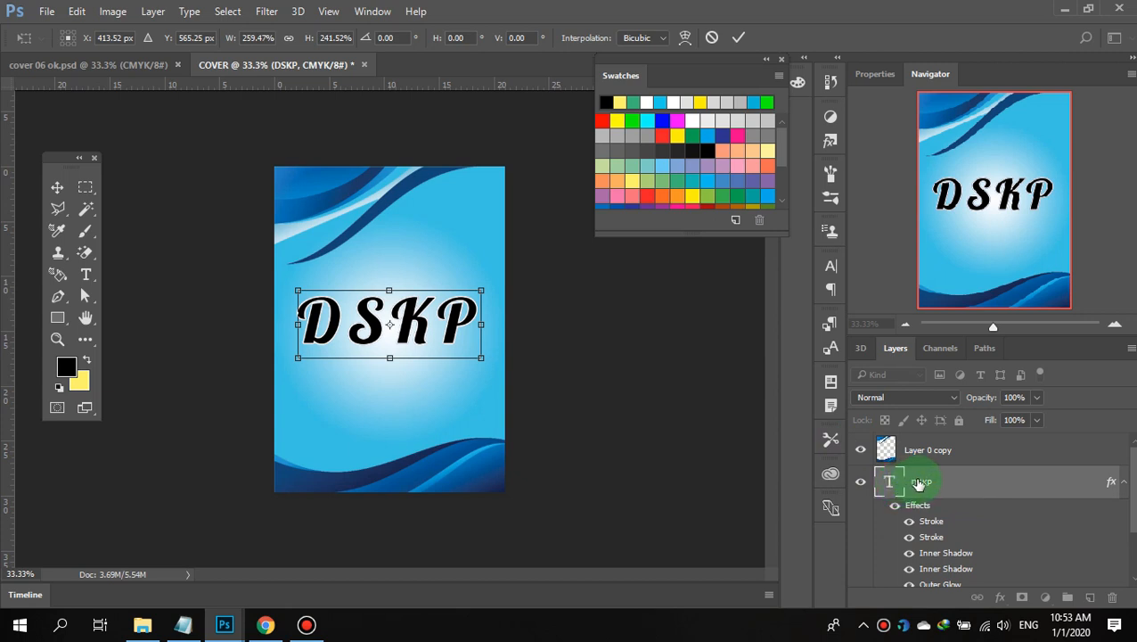
click(56, 190)
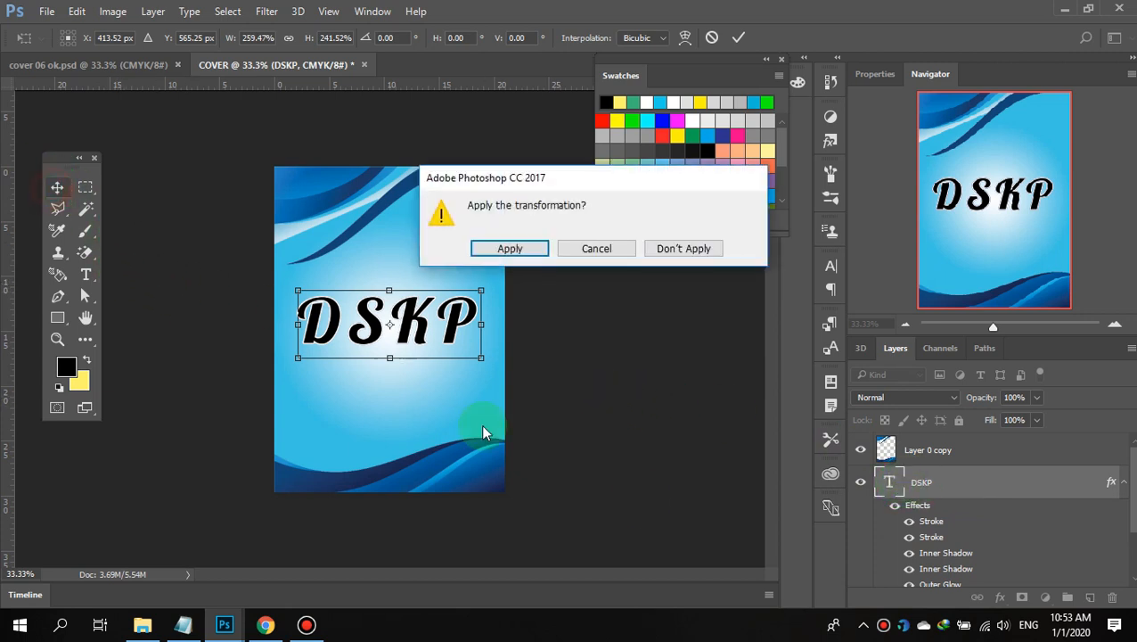
click(515, 250)
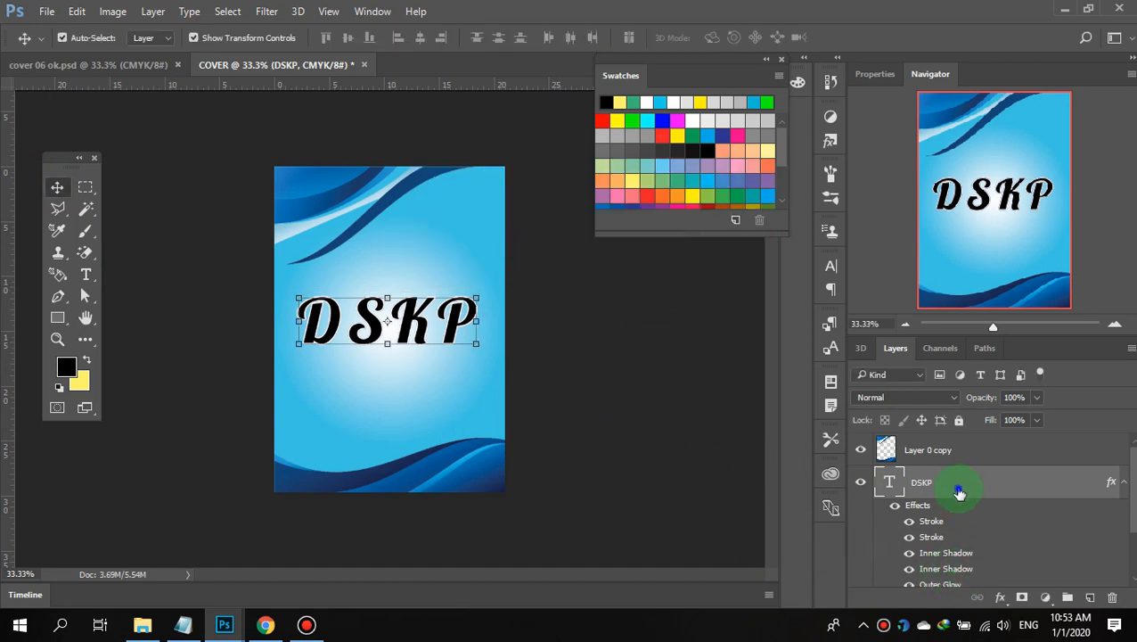
- Convert the DSKP text layer to a shape and choose the Rectangle tool to access its shape options
right_click(959, 491)
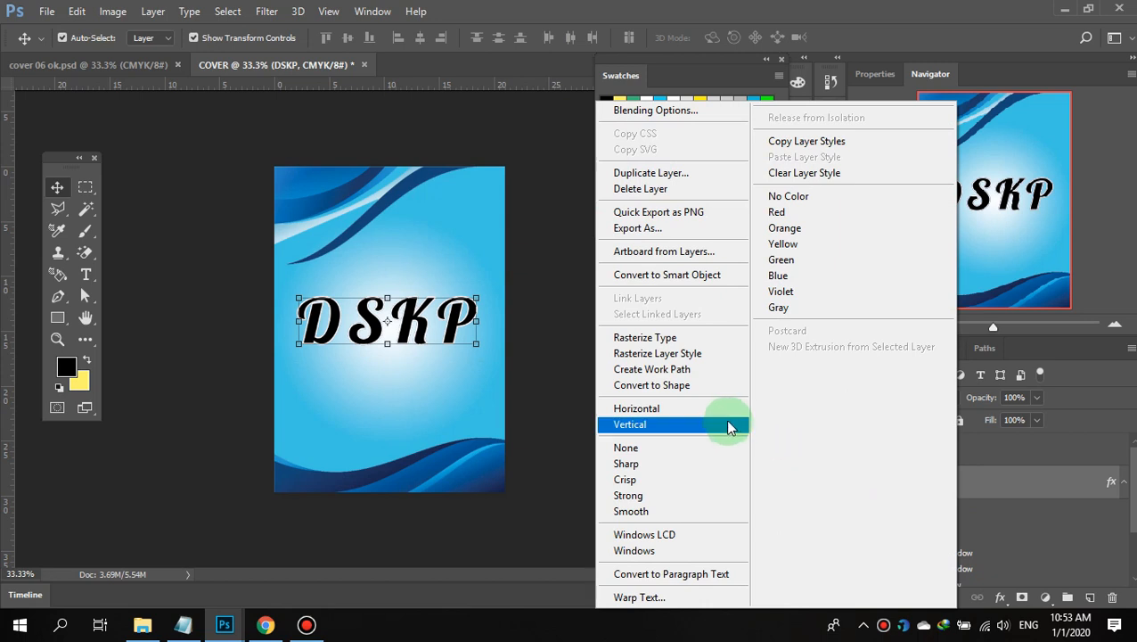
click(689, 389)
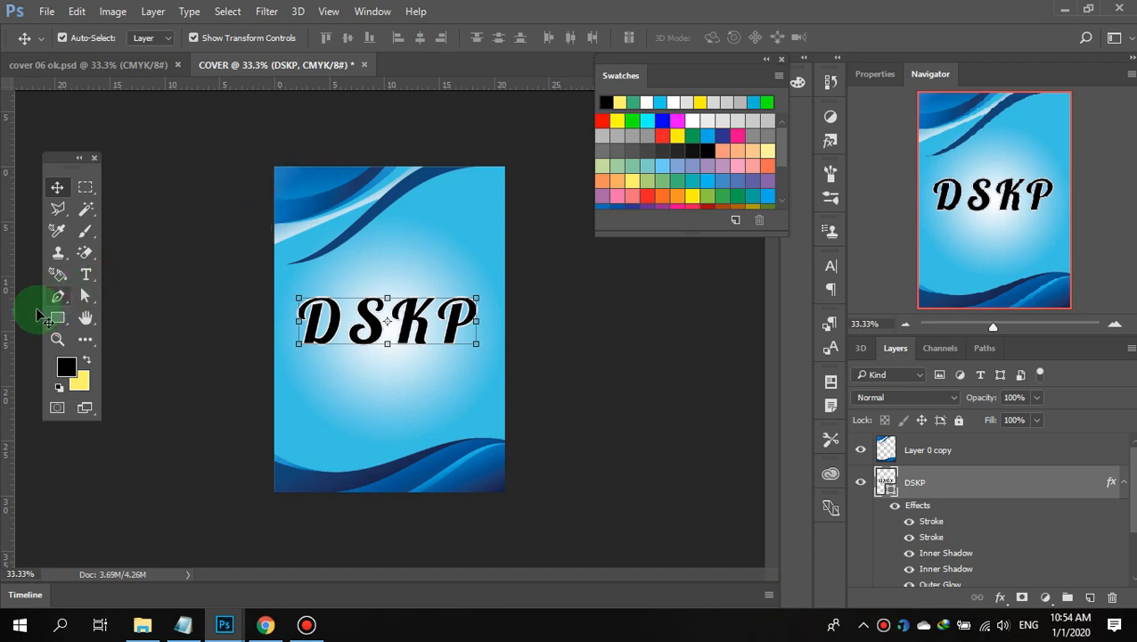
click(56, 319)
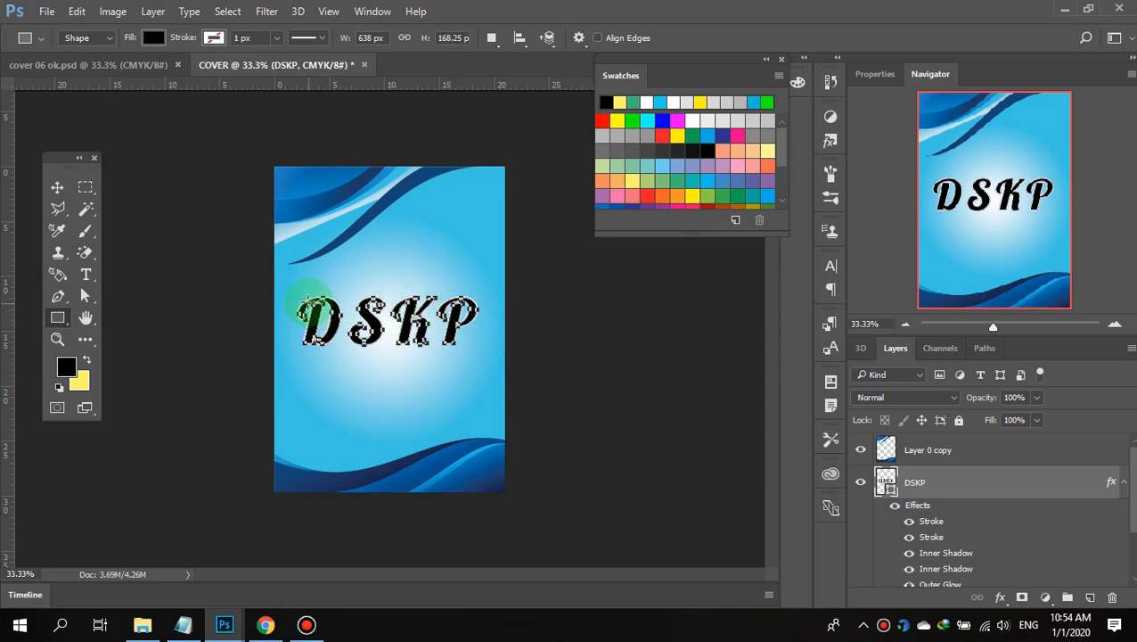
key(ctrl+d)
key(ctrl+plus)
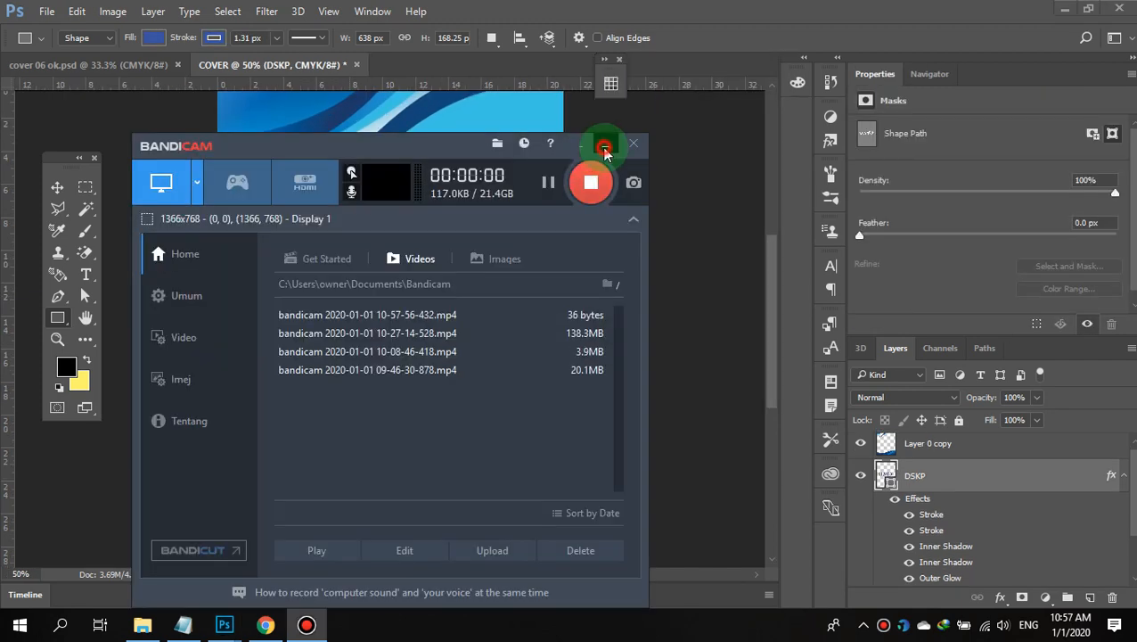
- Try a magenta fill on the DSKP shape and set its fill colour to red
click(604, 148)
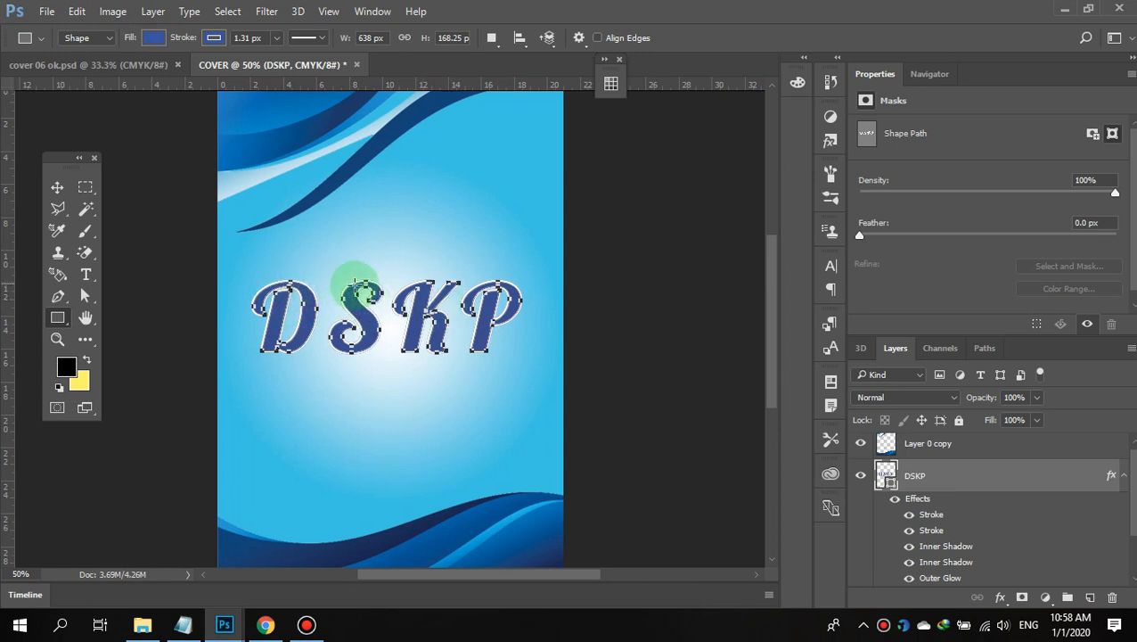
click(77, 39)
click(99, 37)
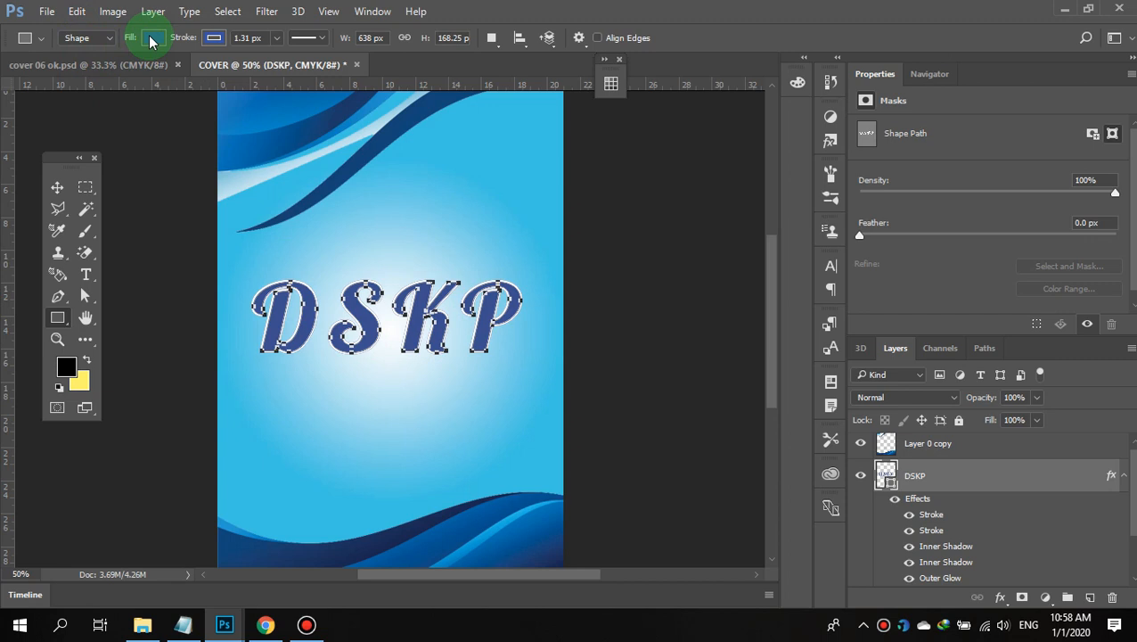
click(152, 40)
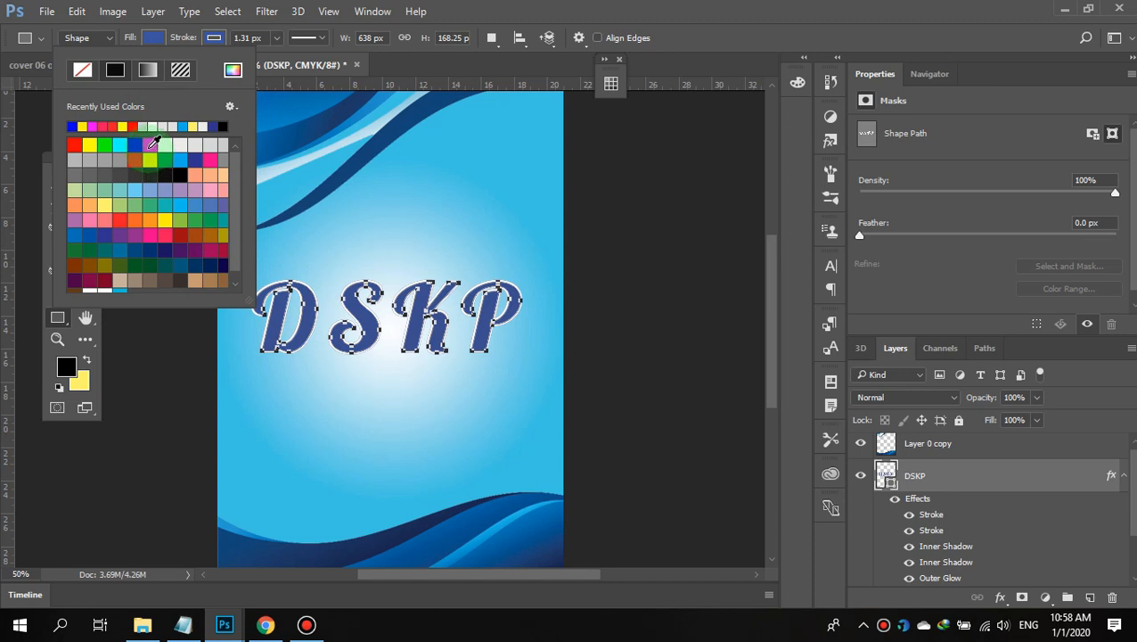
click(148, 146)
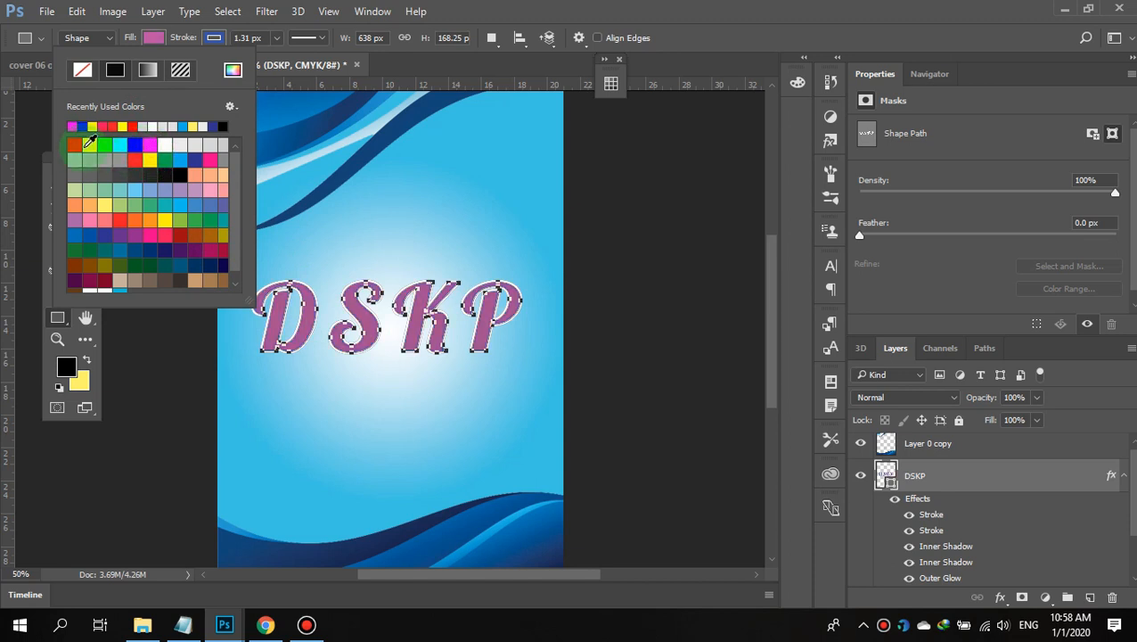
click(75, 144)
- Give the DSKP shape a white stroke and set its width to 0.95 px
click(214, 37)
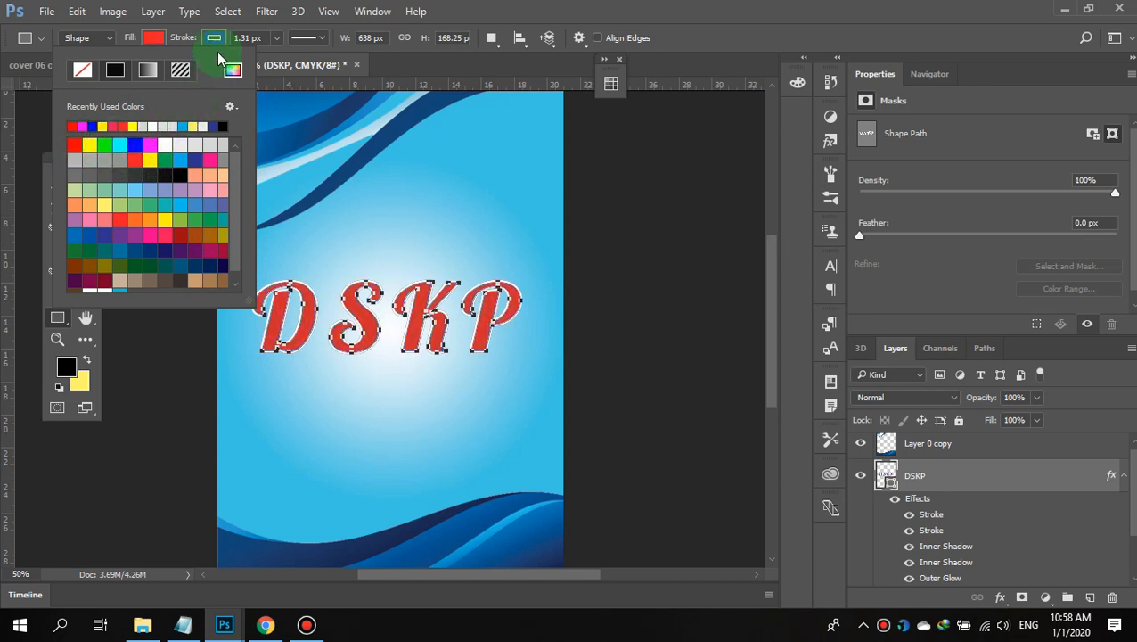
click(146, 76)
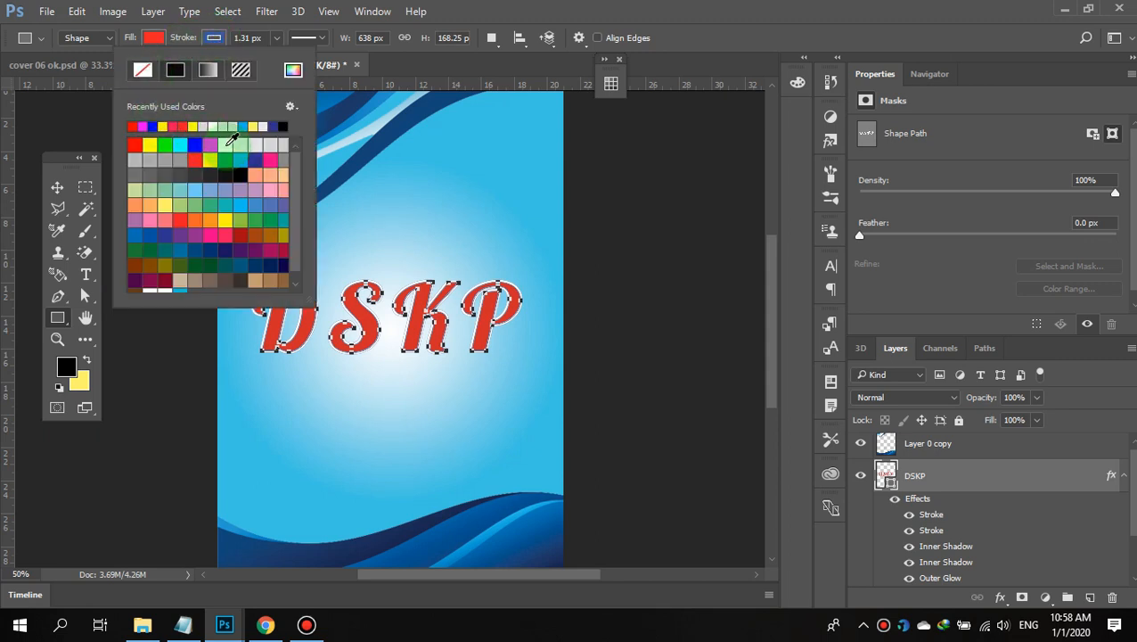
click(229, 143)
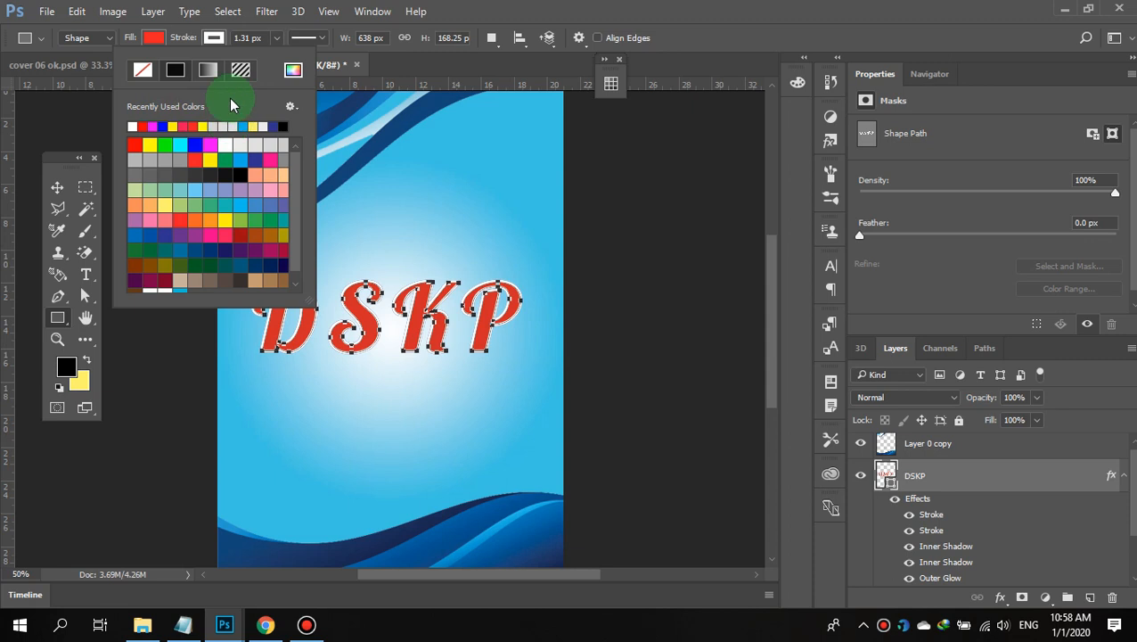
drag(277, 38, 285, 59)
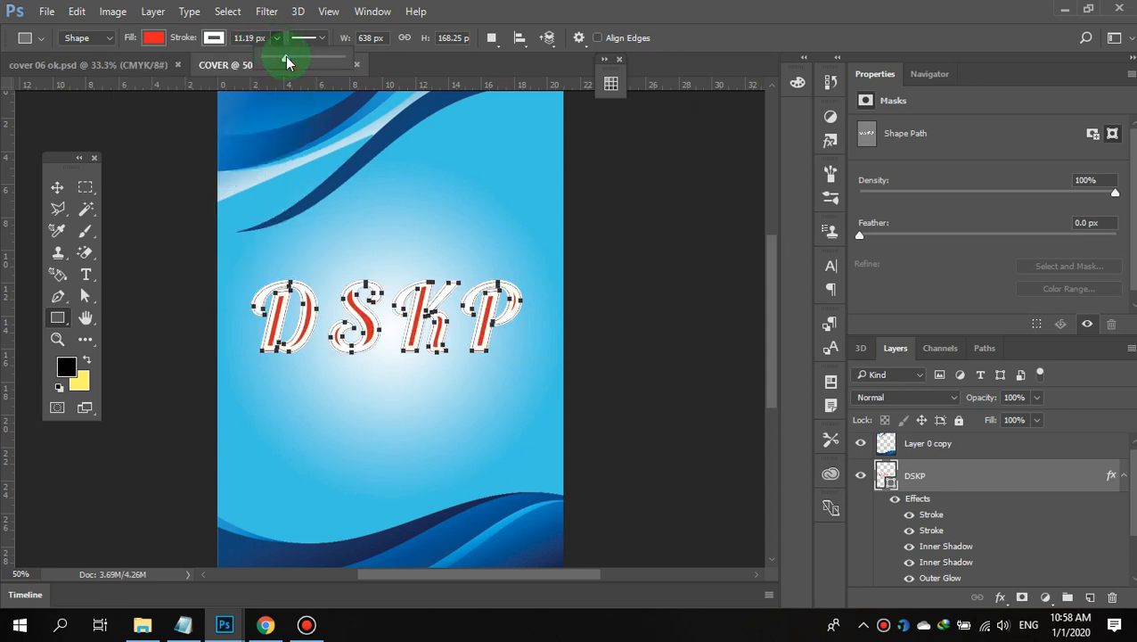
drag(278, 62, 276, 62)
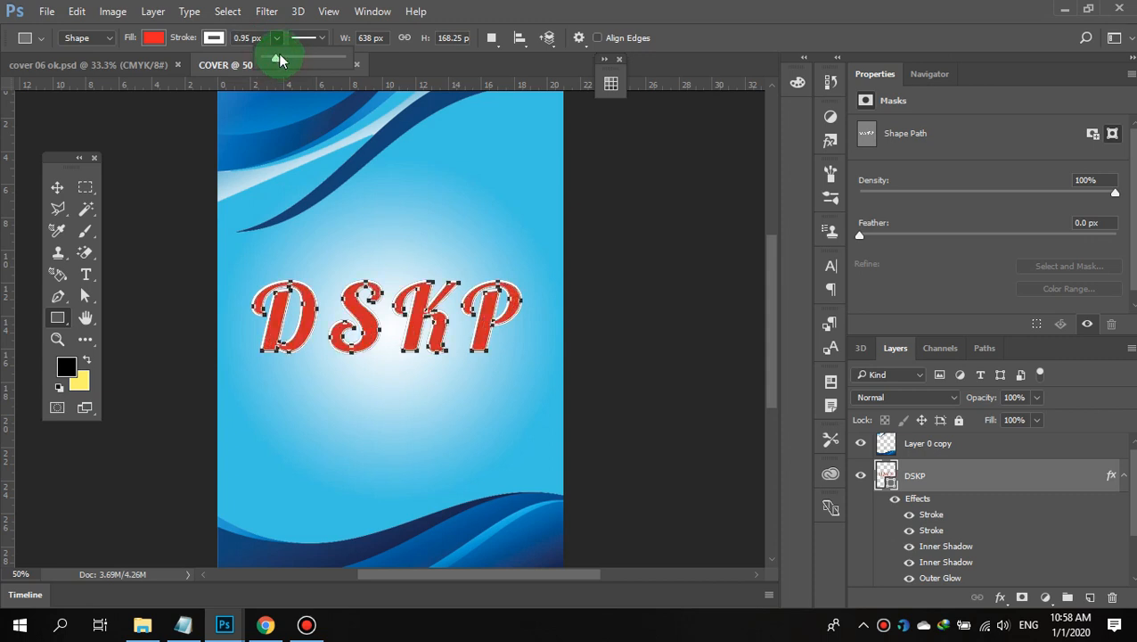
- Try the dashed line style on the DSKP shape's stroke and switch it back to the solid line
click(310, 38)
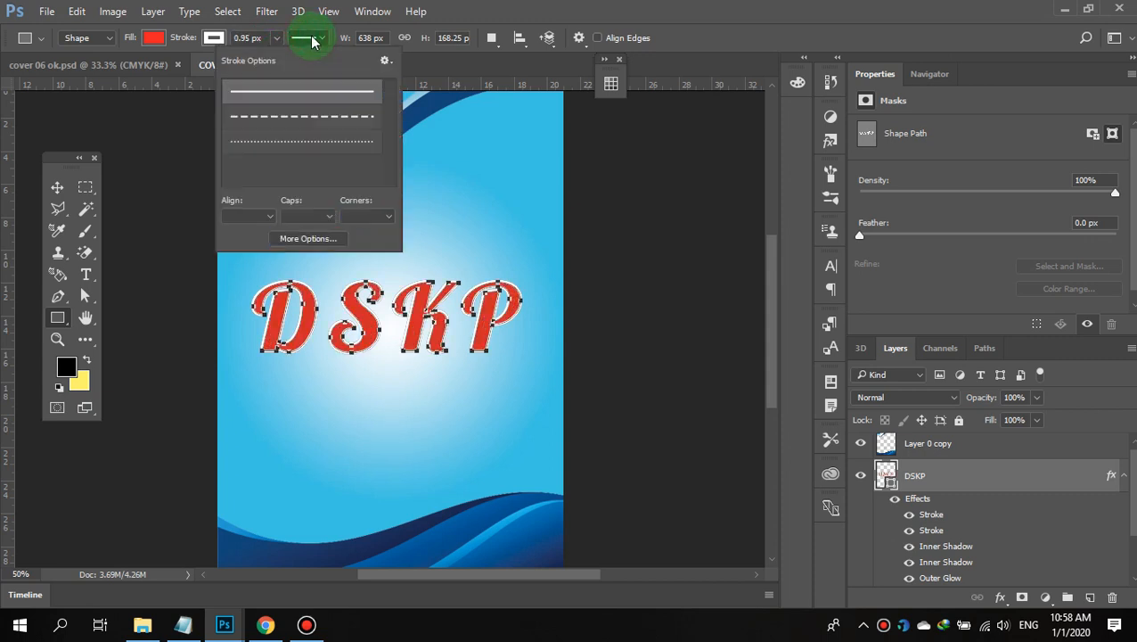
click(312, 120)
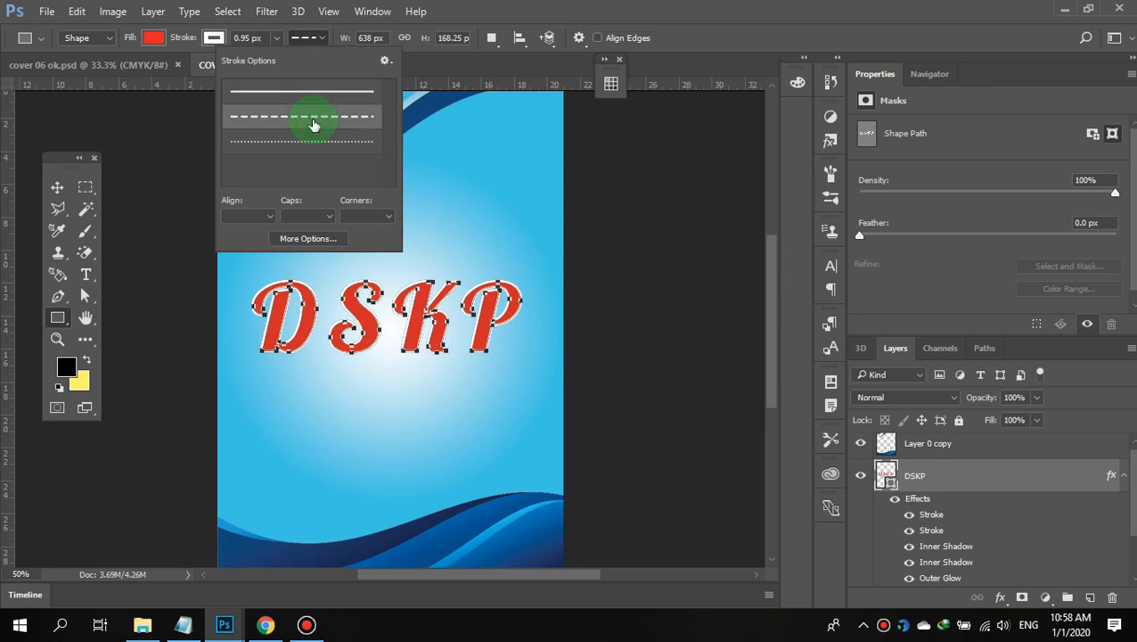
click(322, 94)
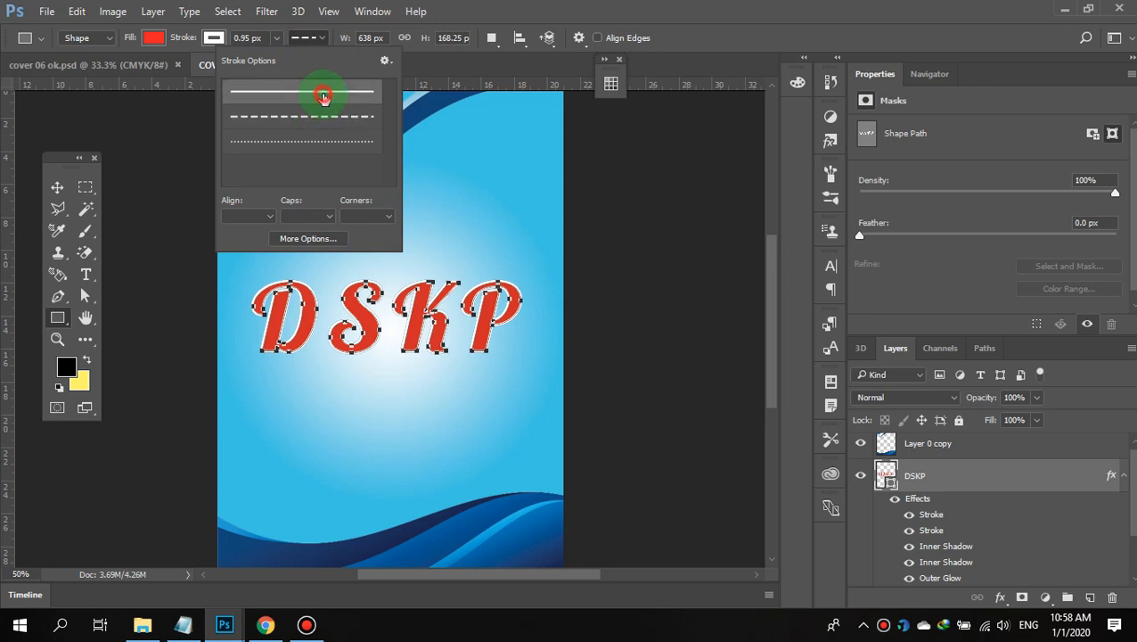
- Try the inside alignment on the DSKP shape's stroke and set the alignment to outside
click(271, 223)
click(246, 252)
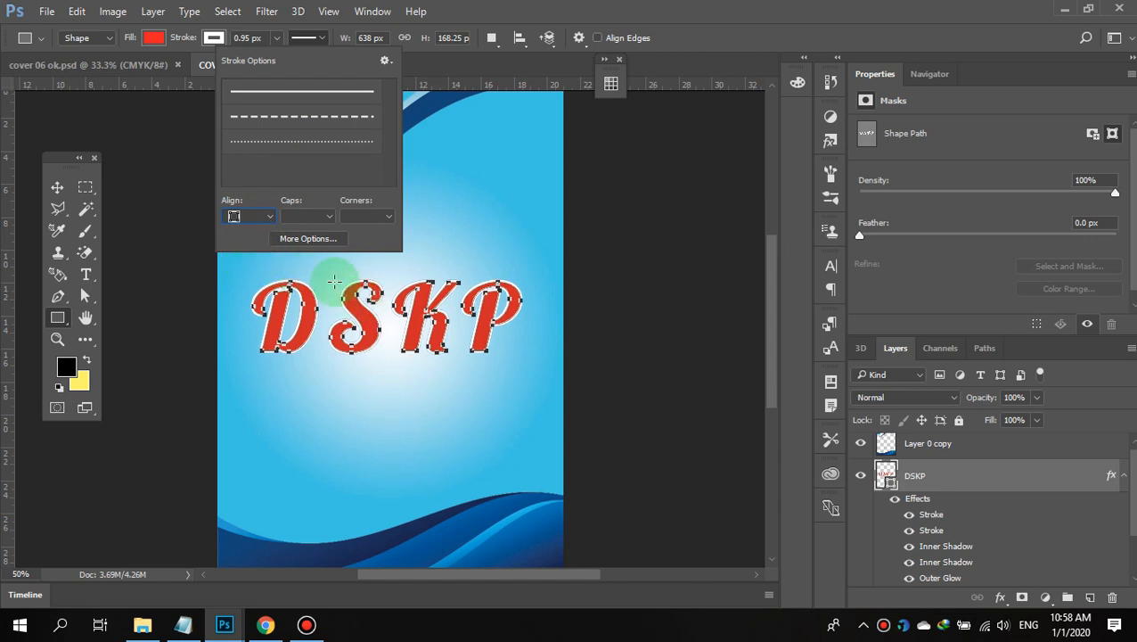
click(272, 222)
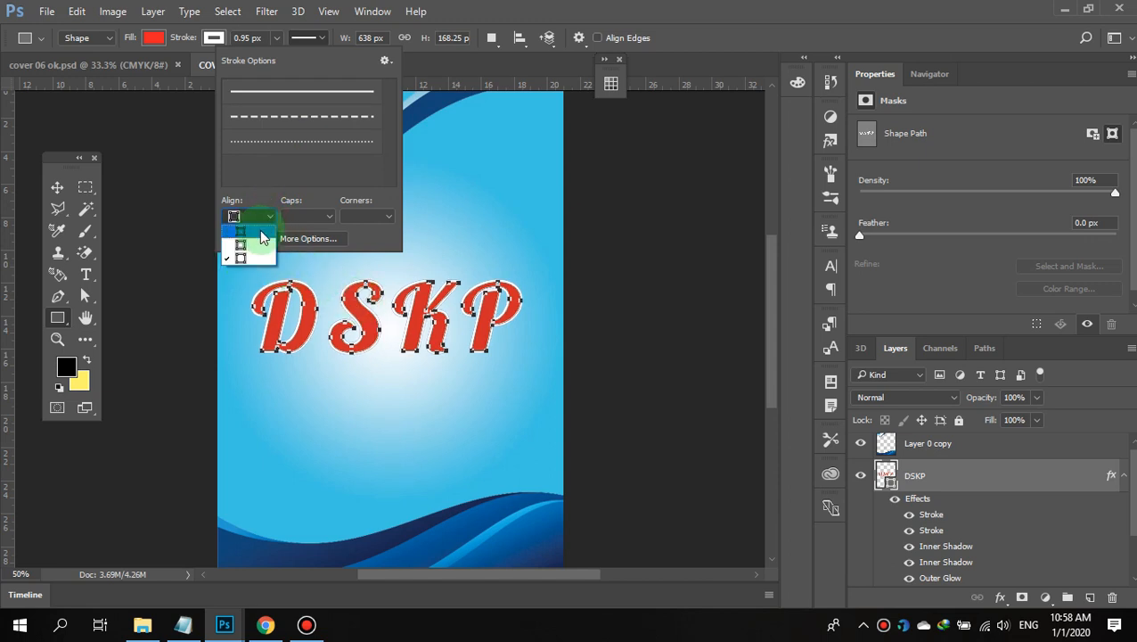
click(254, 237)
click(272, 223)
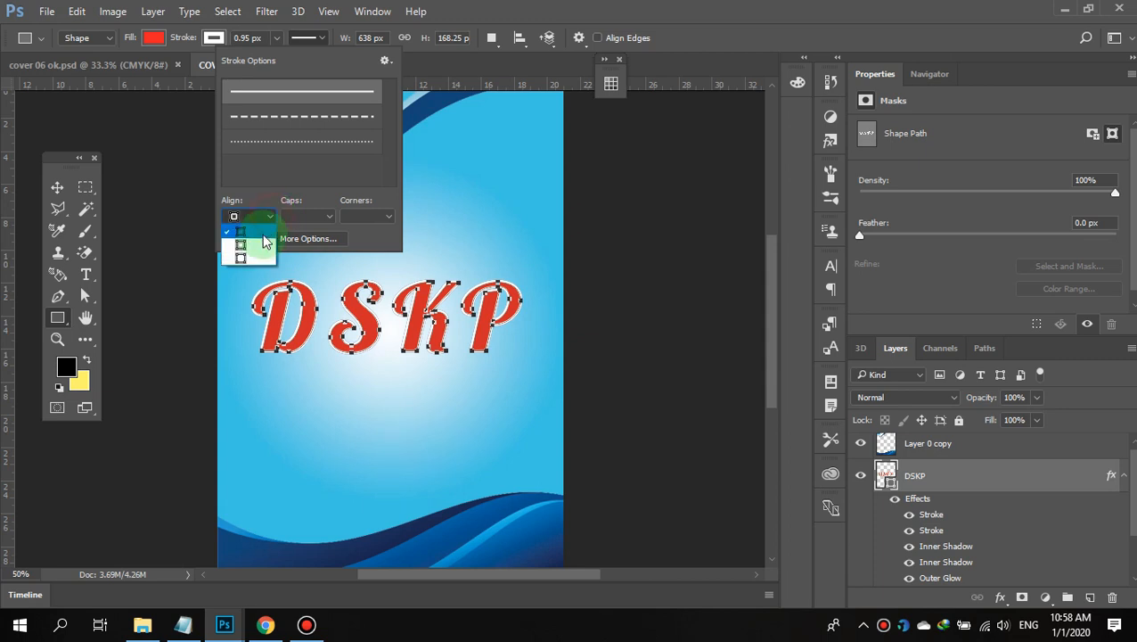
click(258, 253)
- Choose a cap style and a corner style for the DSKP shape's stroke
click(329, 223)
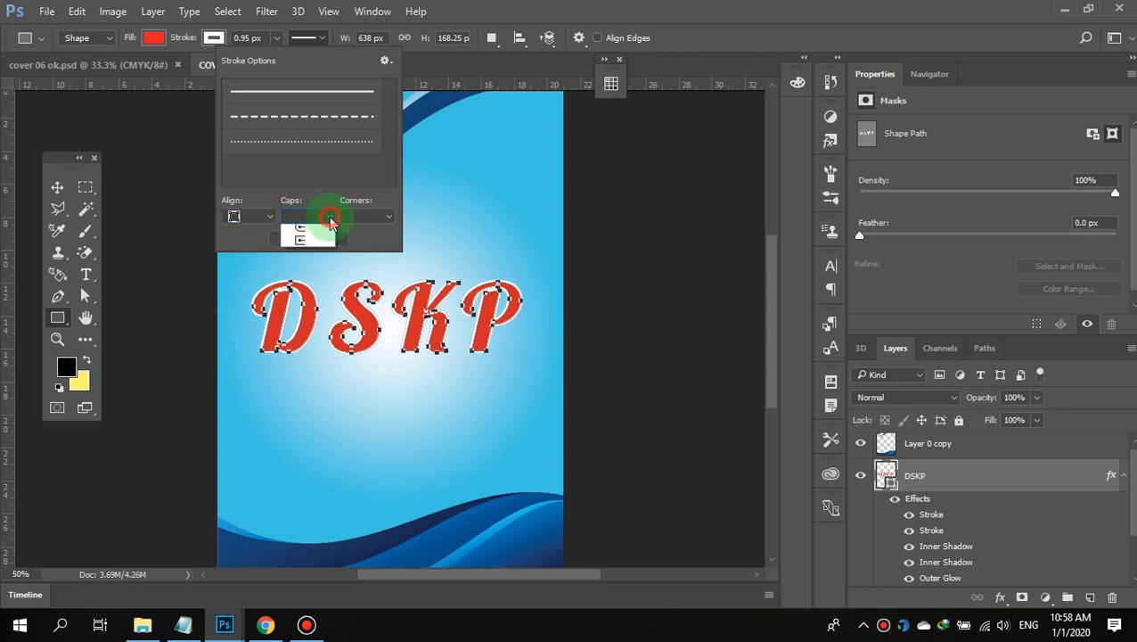
click(311, 239)
click(392, 223)
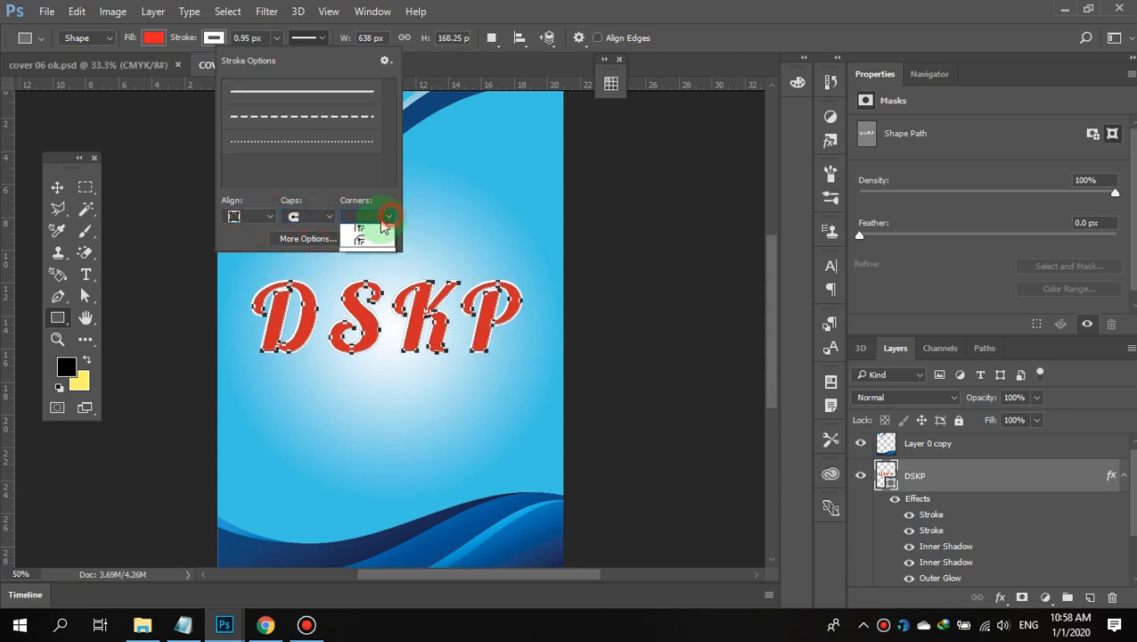
click(368, 239)
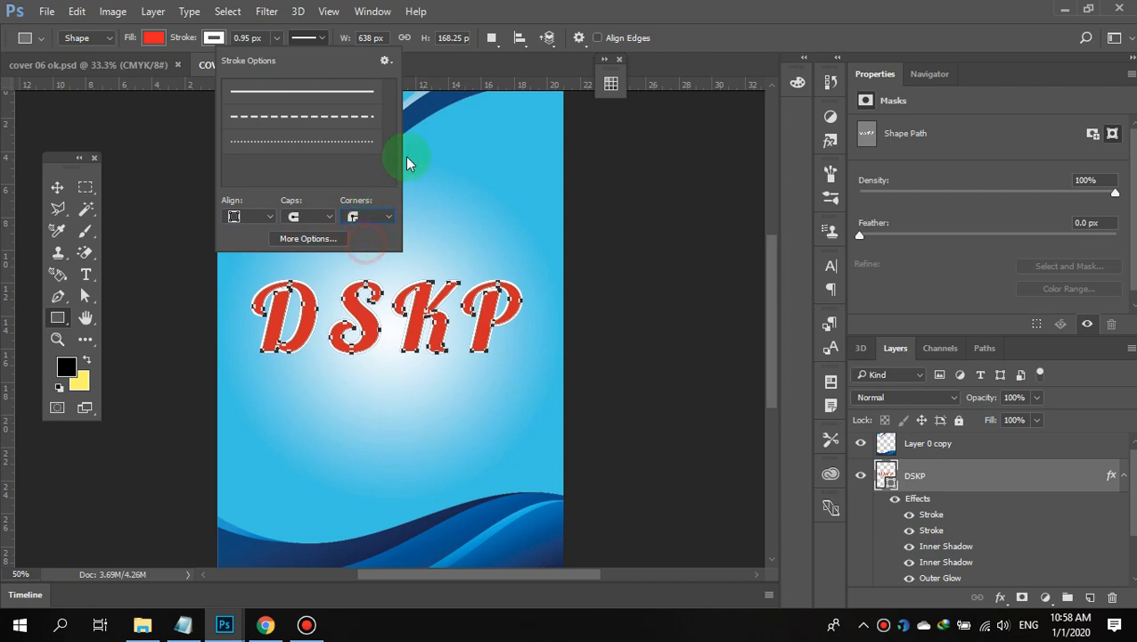
click(425, 71)
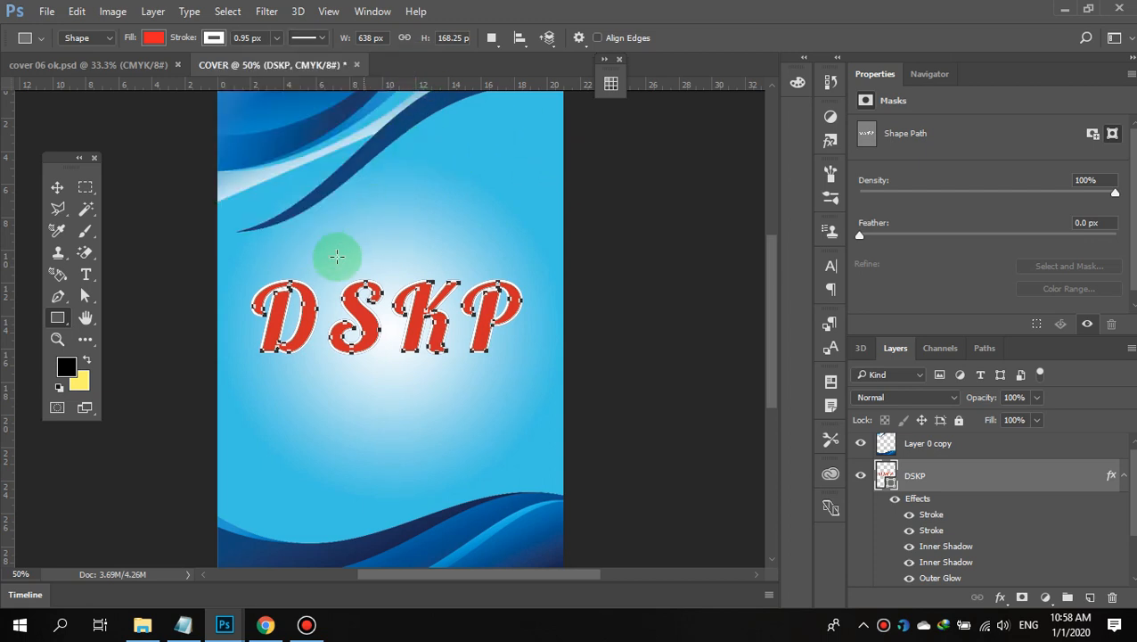
- Set the path operation to Combine Shapes and widen the DSKP shape's stroke to 21.06 px
click(493, 38)
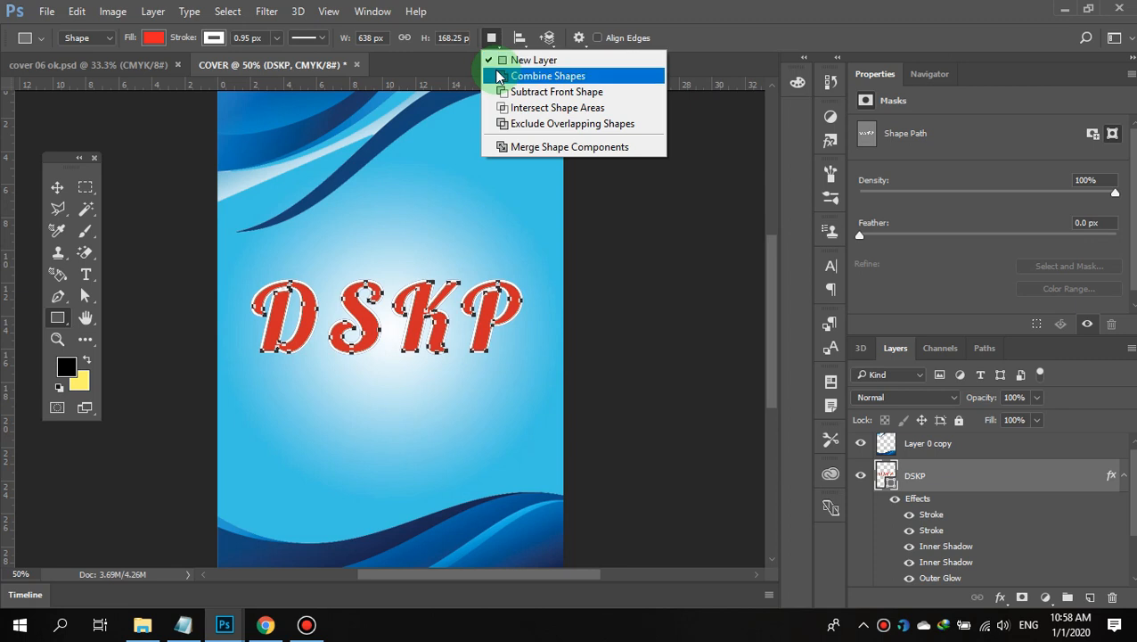
click(535, 74)
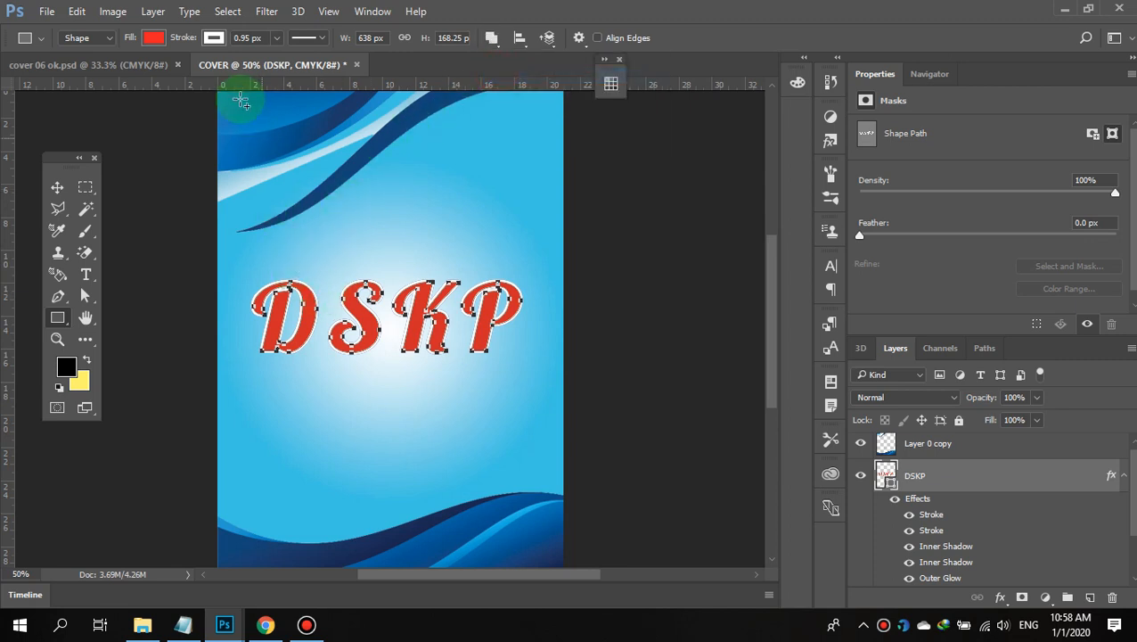
click(274, 40)
click(277, 59)
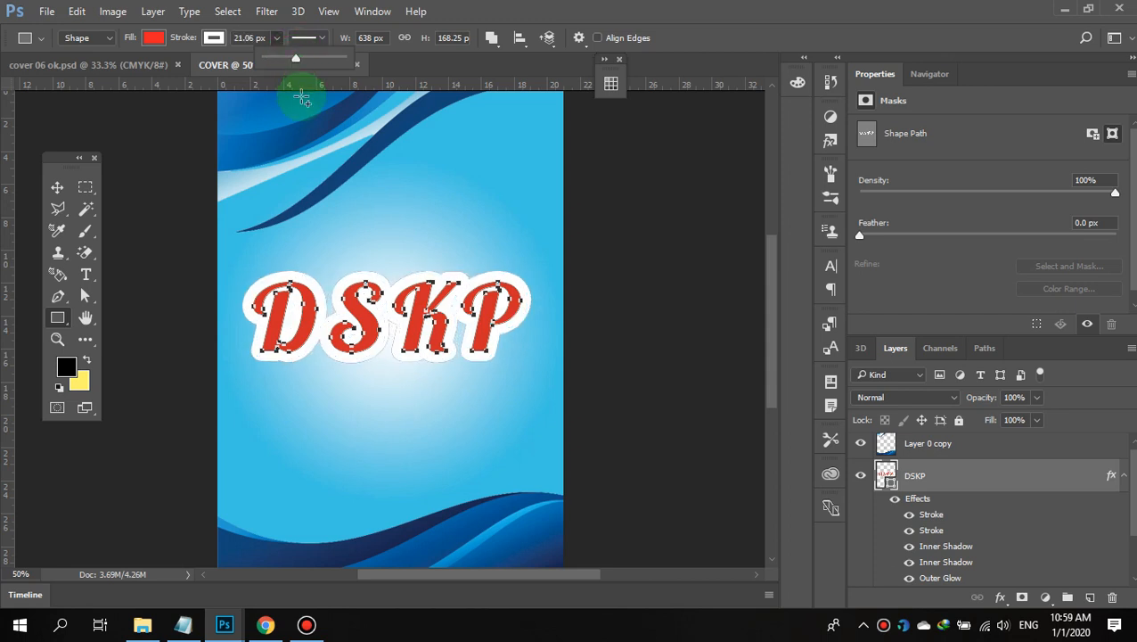
- Colour the DSKP shape's stroke yellow and set its width to 13.88 px
click(214, 39)
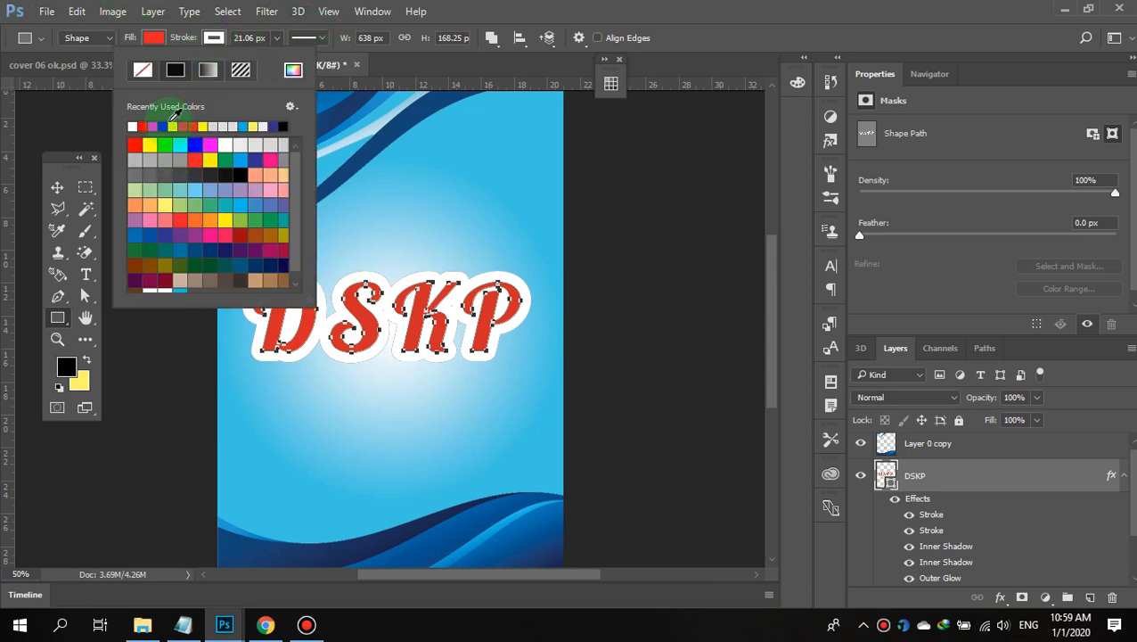
click(173, 127)
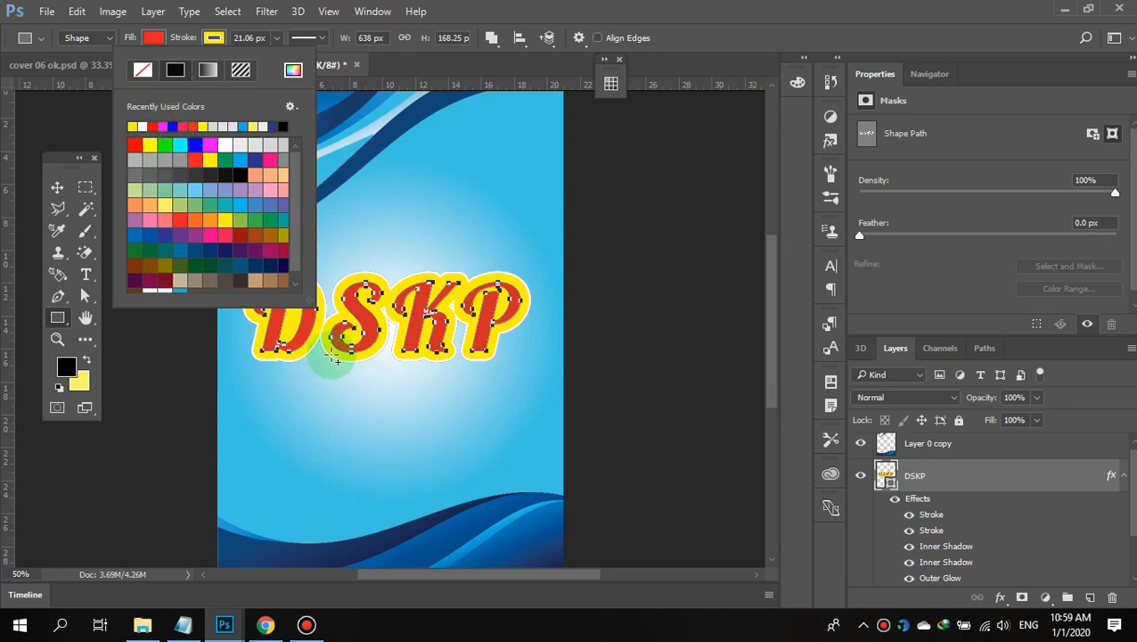
click(273, 42)
click(273, 46)
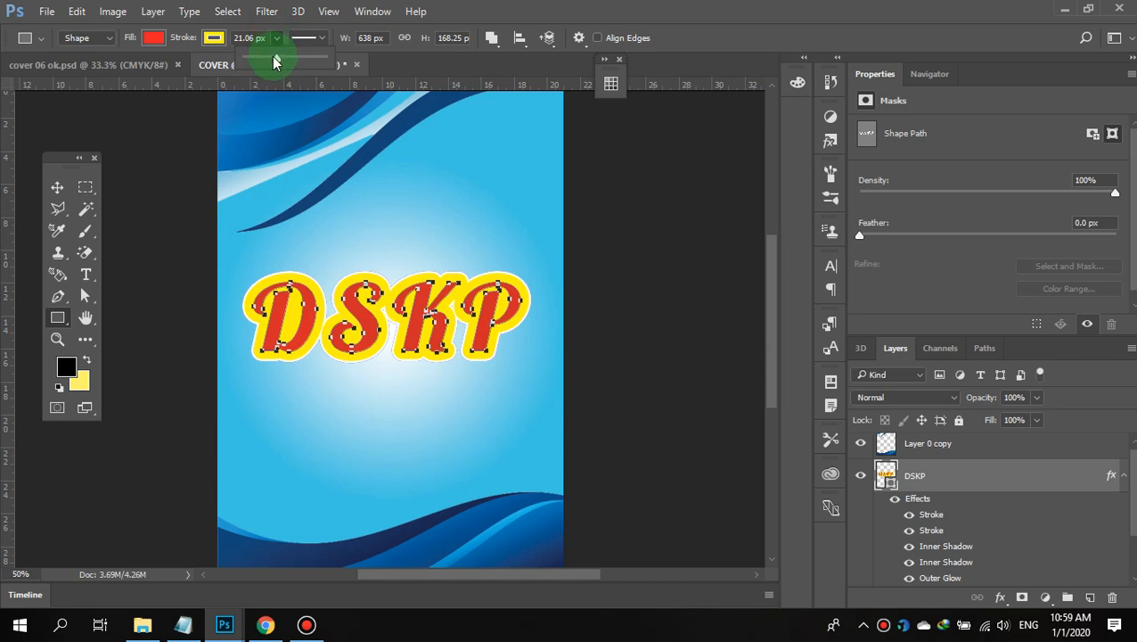
drag(273, 60, 272, 62)
click(272, 61)
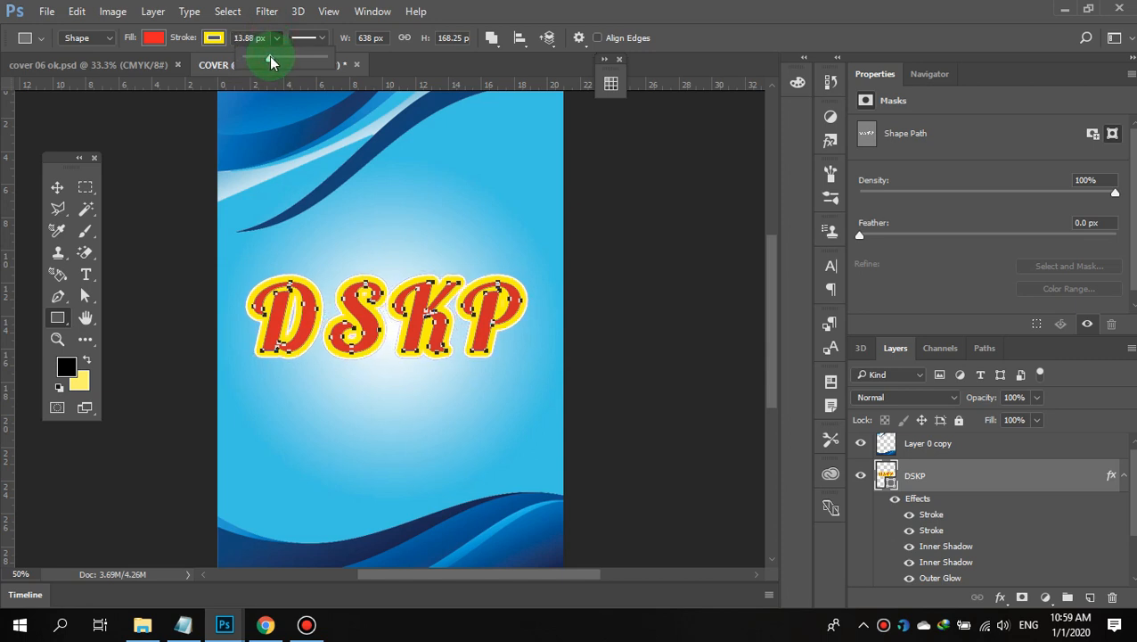
- Move the DSKP title slightly lower on the cover with the Move tool and deselect it
click(57, 188)
click(583, 320)
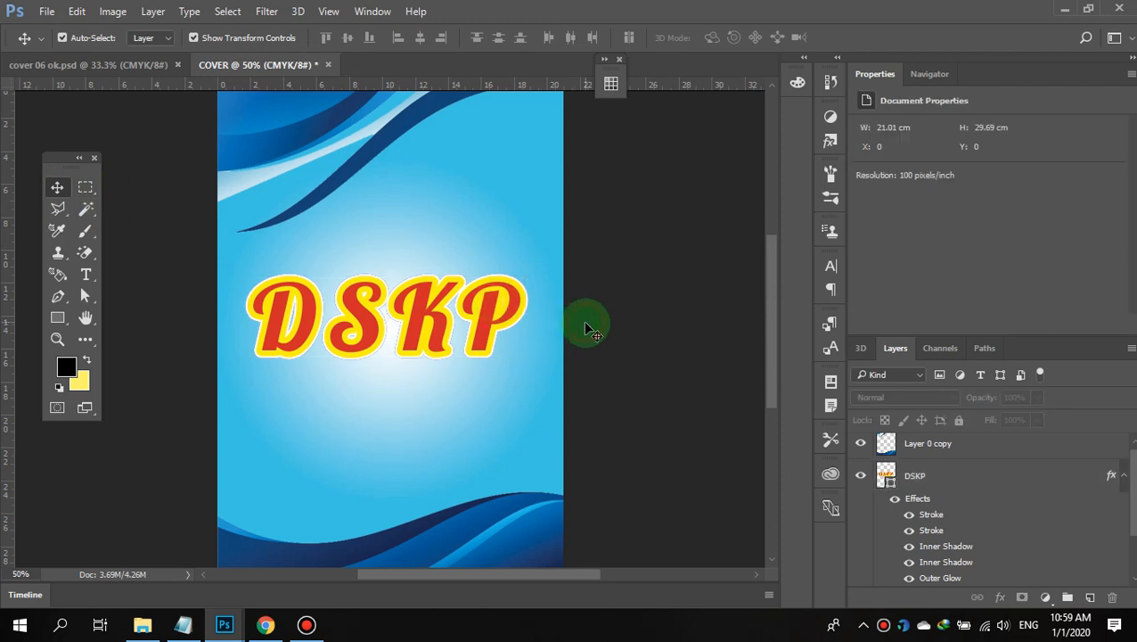
drag(437, 321, 440, 343)
click(637, 318)
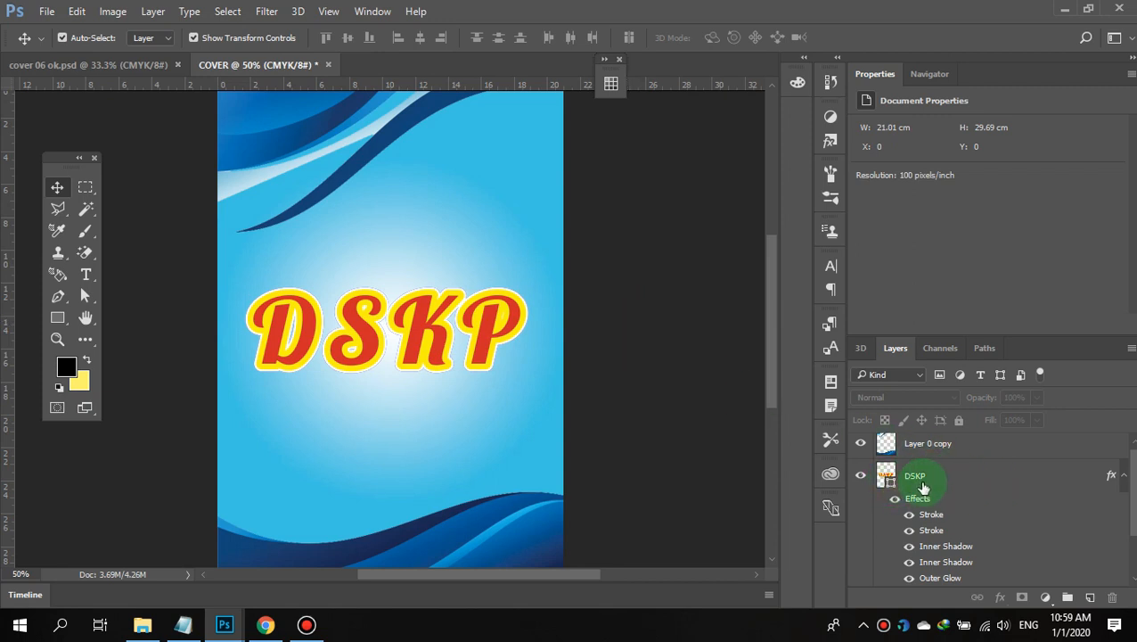
click(926, 484)
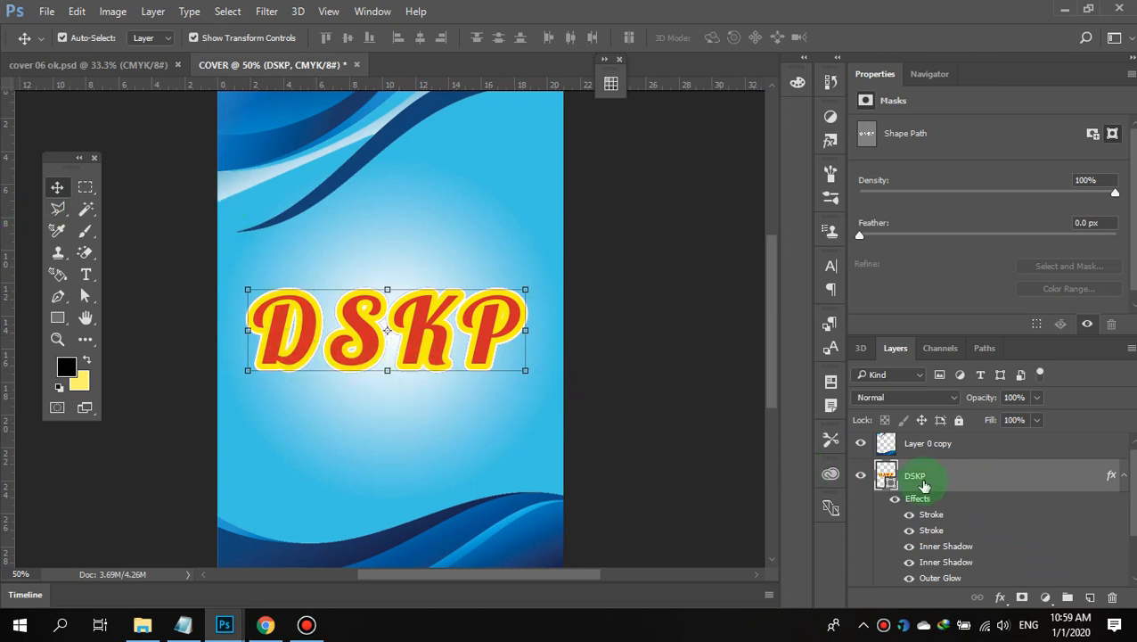
scroll(1008, 525, down, 2)
scroll(1046, 526, up, 2)
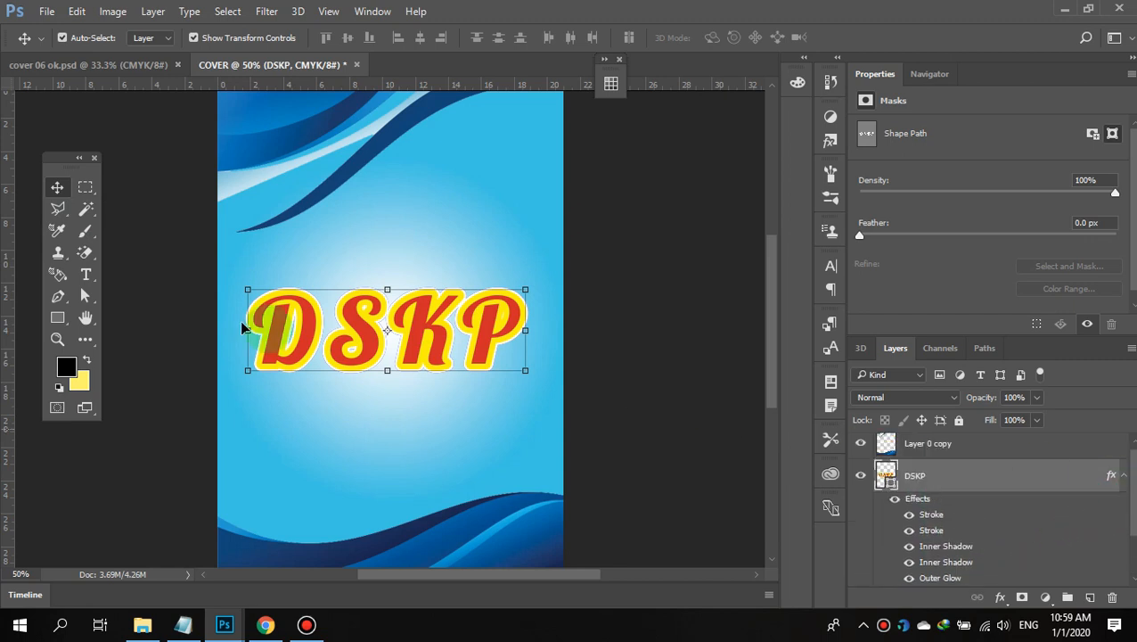
click(152, 191)
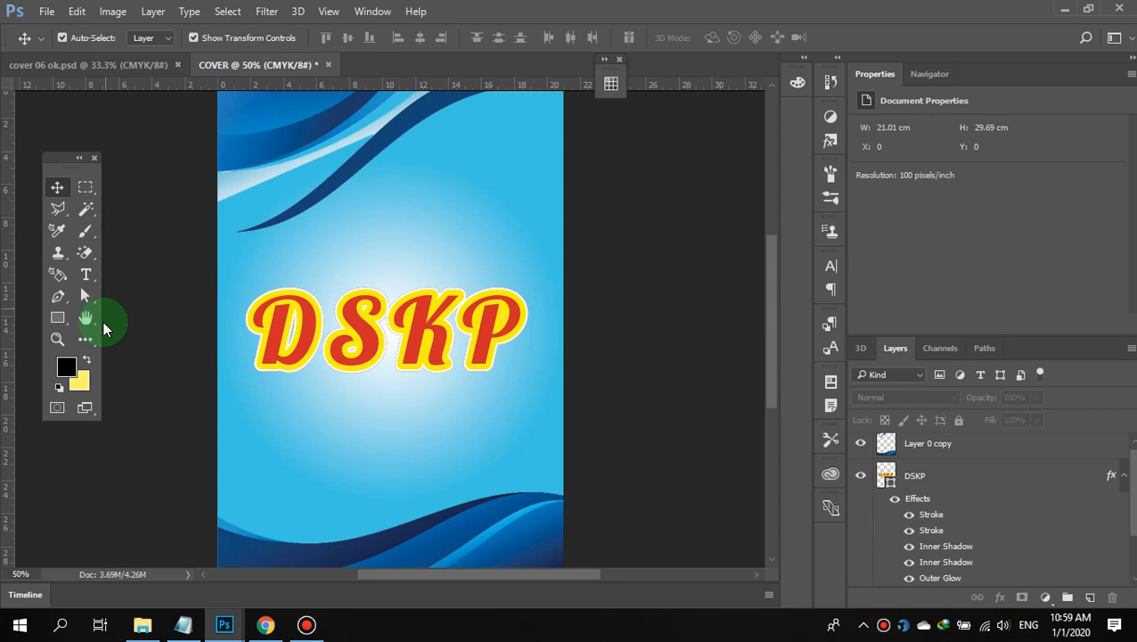
- Add a new text layer reading DSKP at 48 pt below the red and yellow title
click(86, 273)
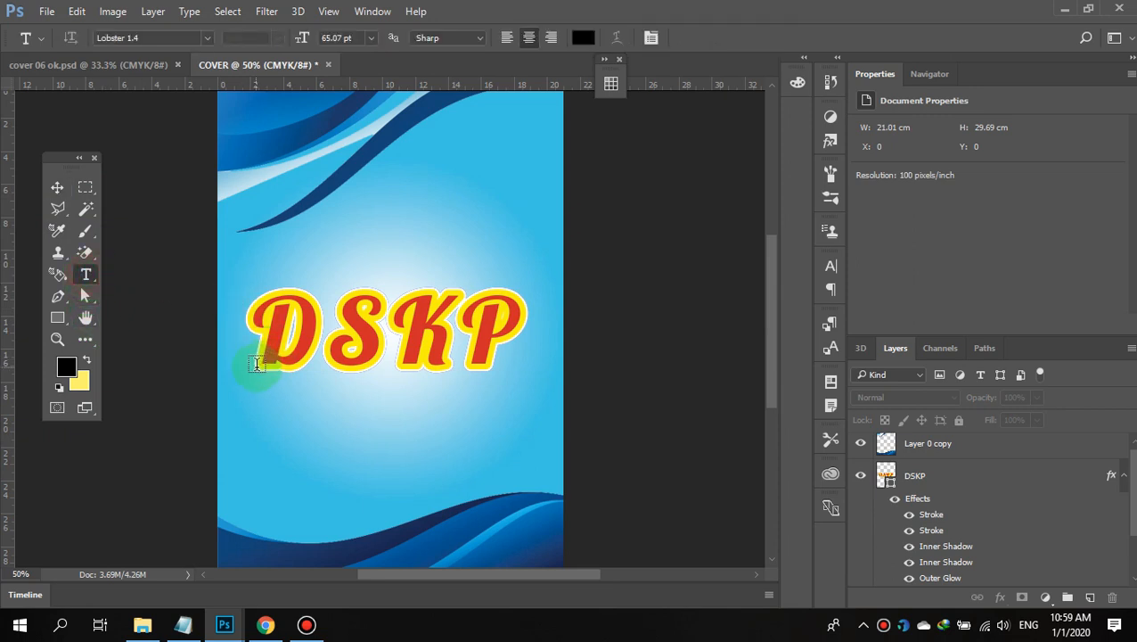
click(368, 442)
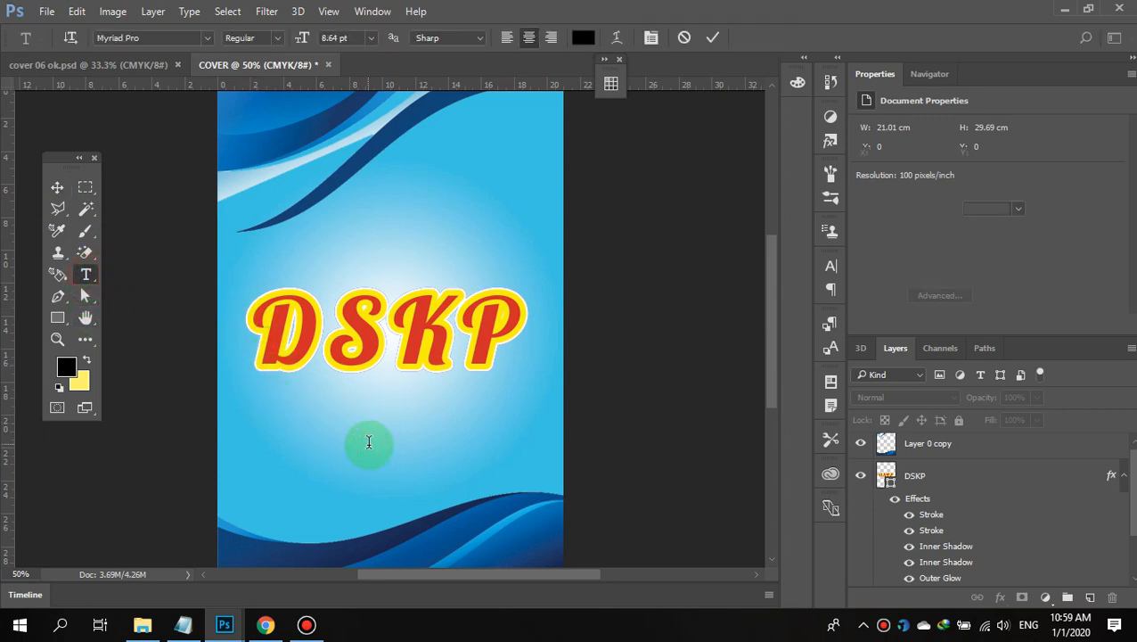
click(371, 38)
click(353, 301)
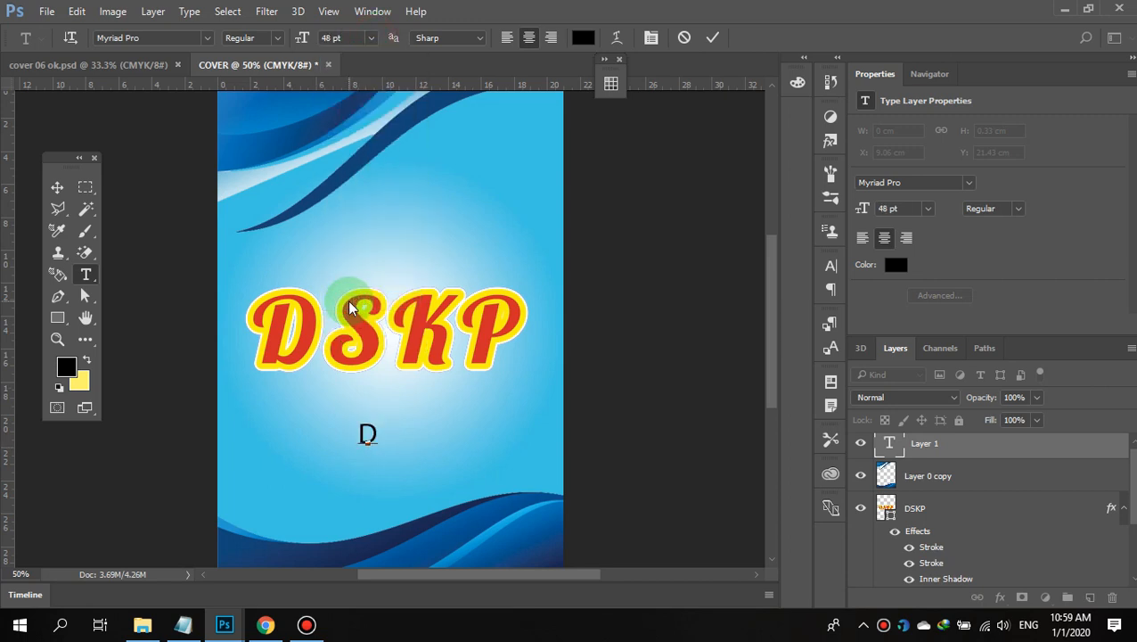
text(DSKP)
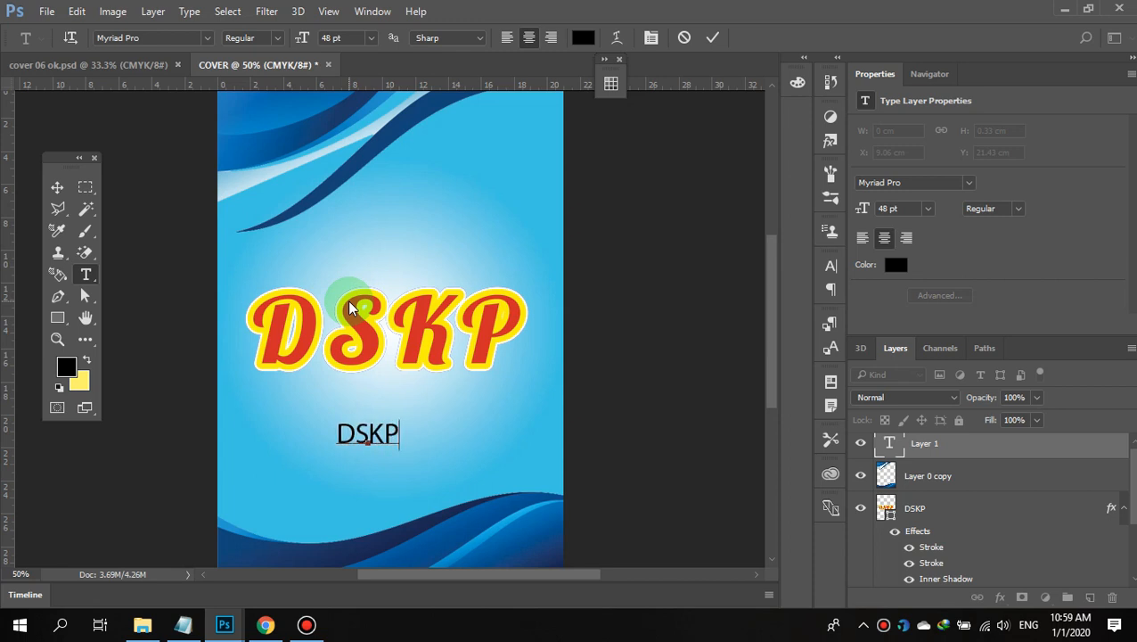
click(56, 185)
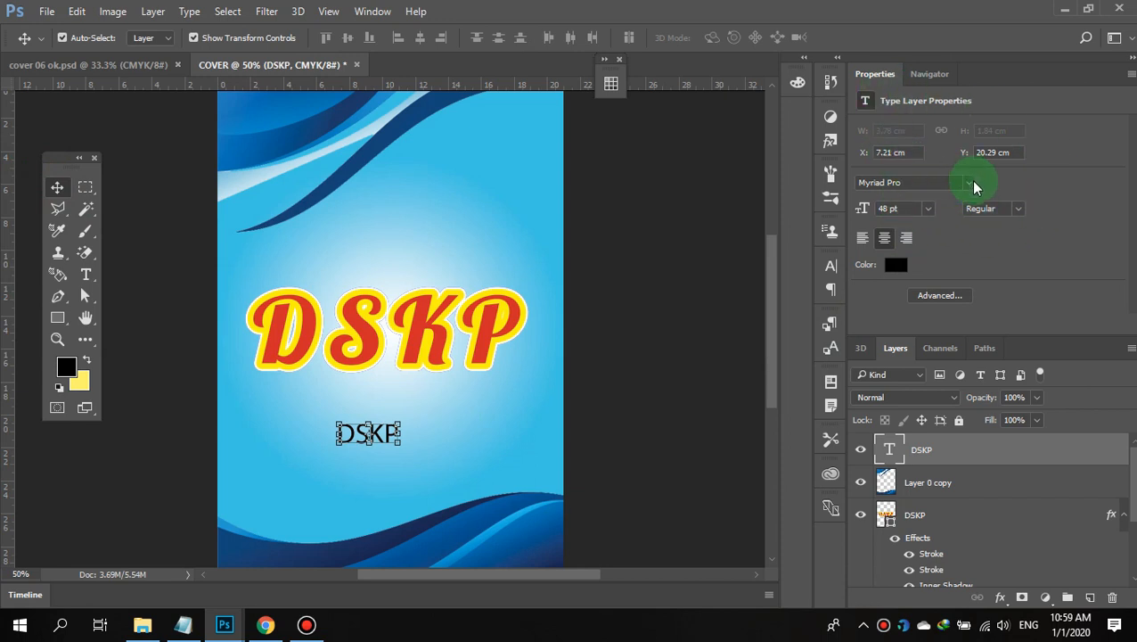
- Try the MCS Islamic Art 1 font on the new DSKP text and set it to Lobster 1.4
click(969, 183)
click(972, 185)
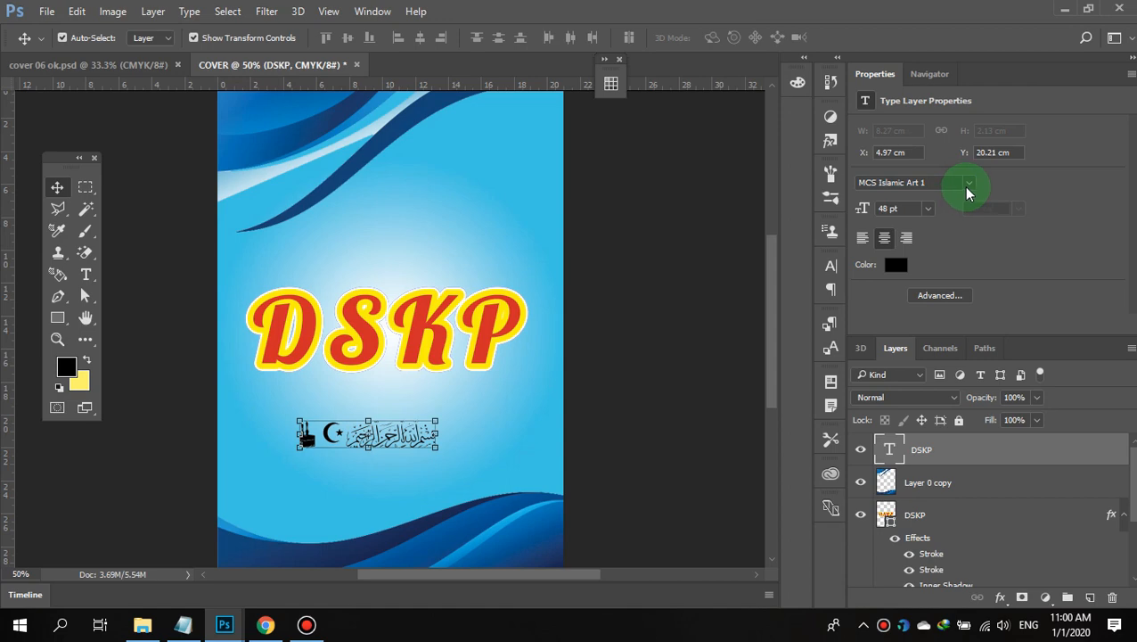
click(967, 185)
scroll(958, 190, up, 10)
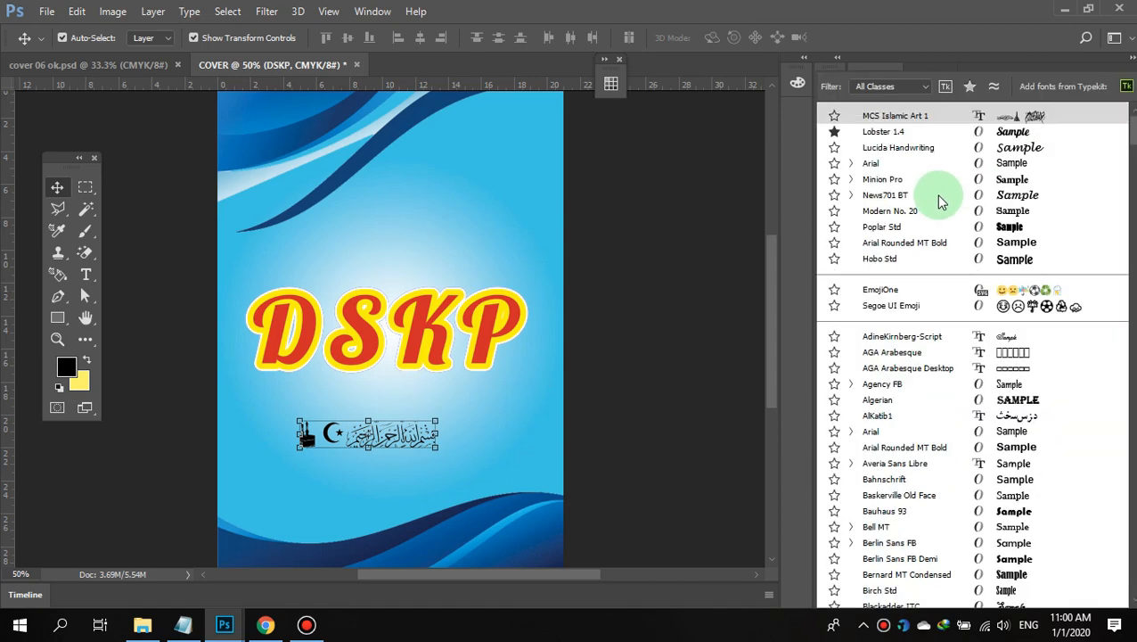
click(899, 132)
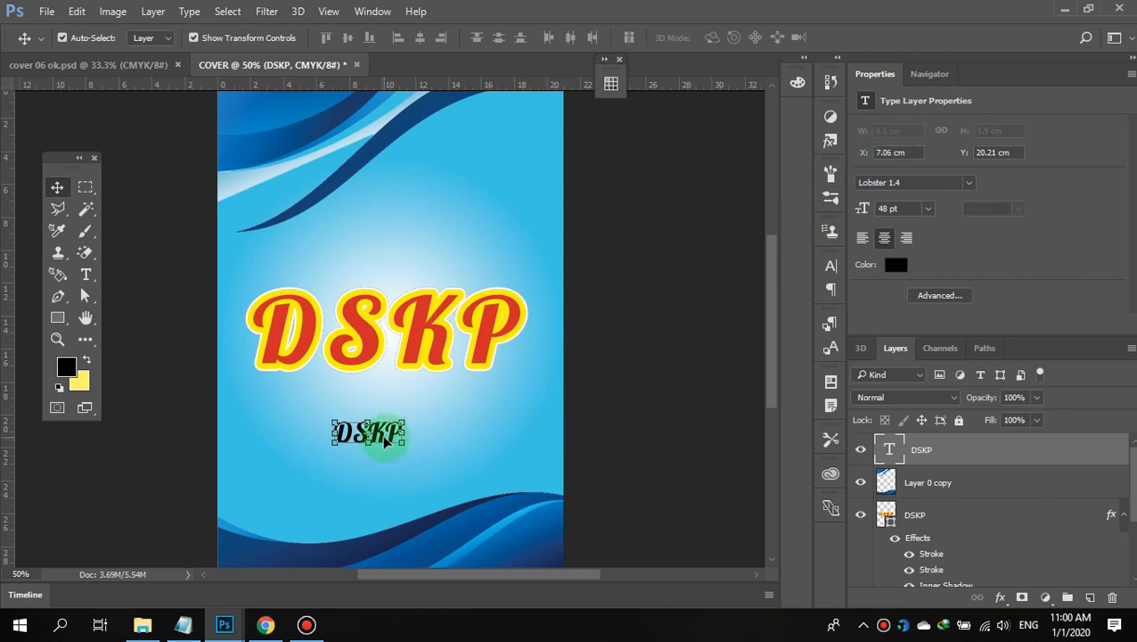
- Enlarge the lower DSKP text to about 293% width and 326% height and apply the transformation
drag(406, 435, 463, 437)
drag(398, 419, 398, 388)
drag(335, 451, 281, 483)
drag(458, 483, 480, 488)
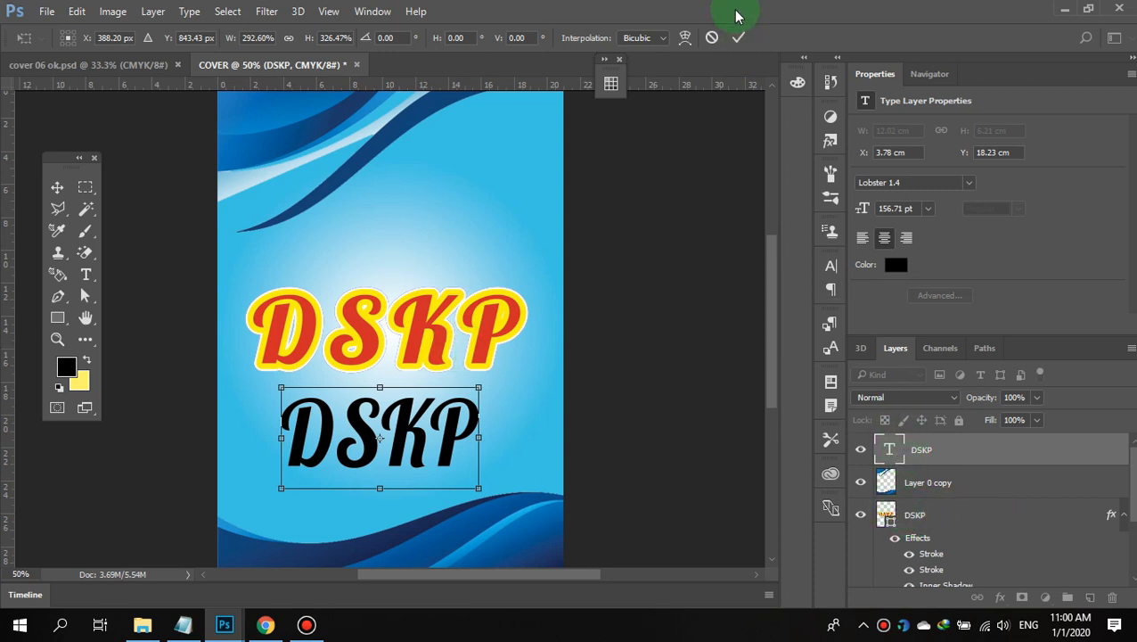
click(740, 40)
click(370, 450)
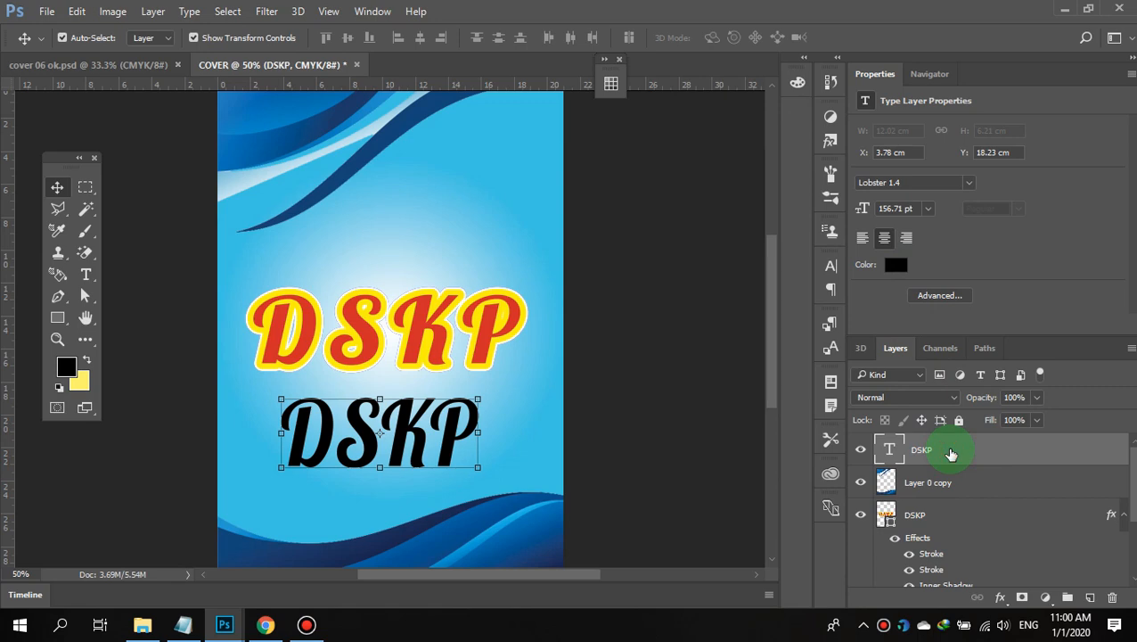
- Enable a Stroke effect in the lower DSKP text's layer style, keeping the text in view beside the dialog
key(space)
double_click(951, 454)
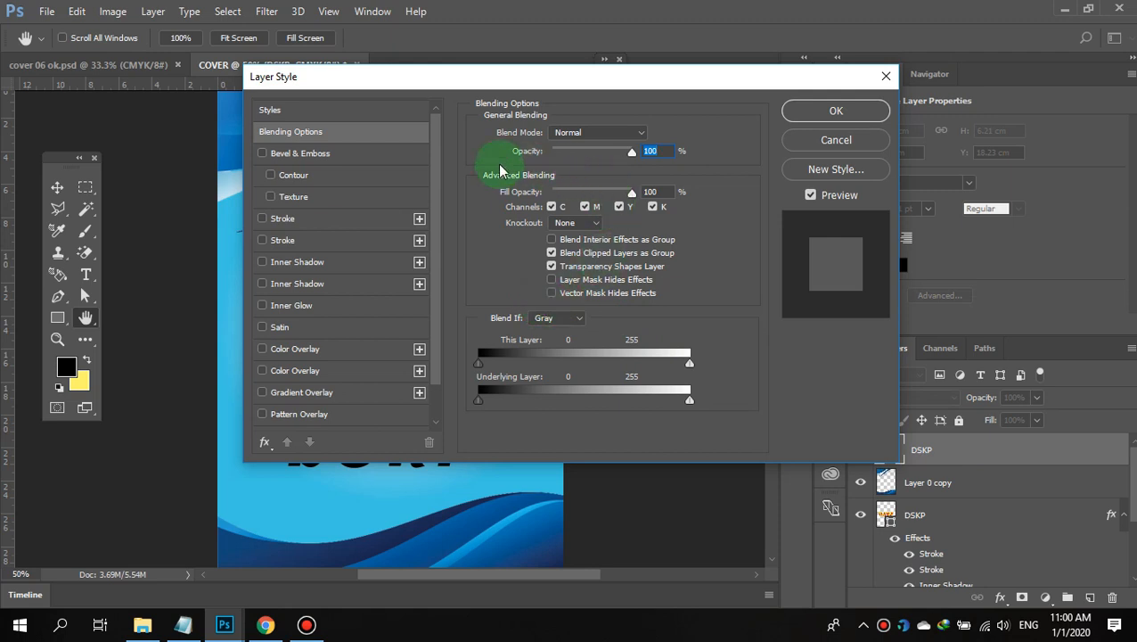
click(264, 222)
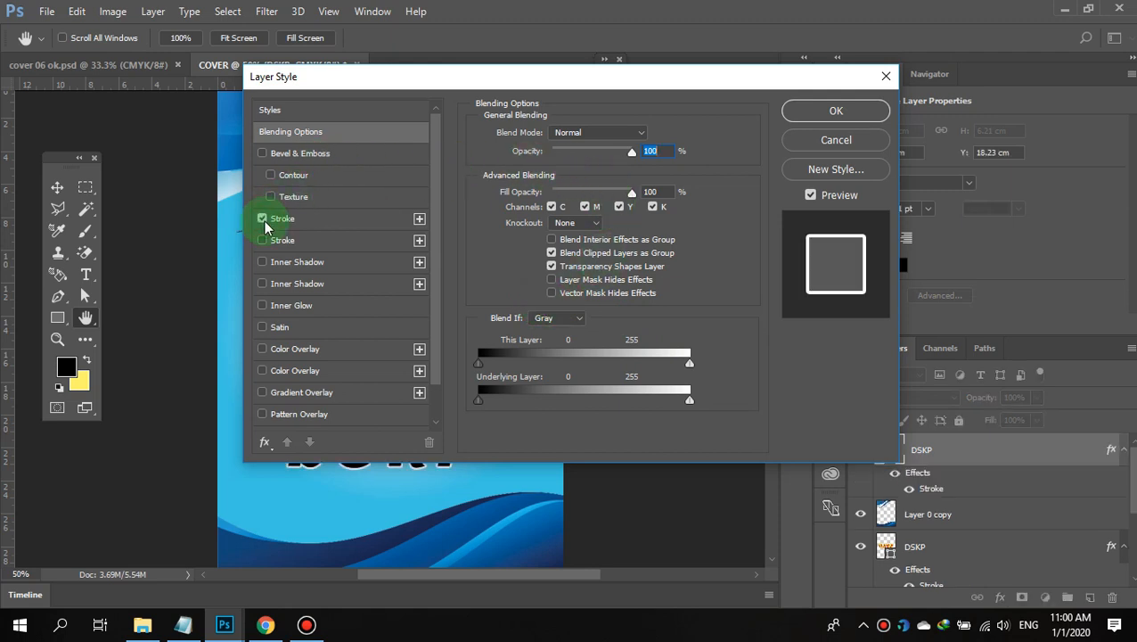
drag(400, 82, 632, 94)
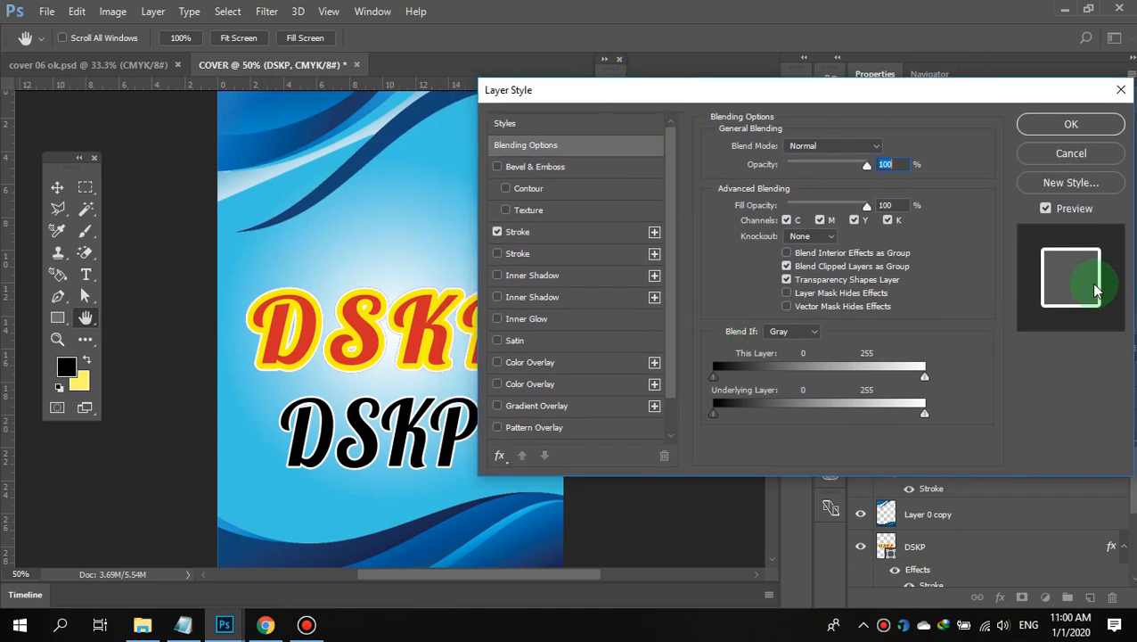
- Add more Stroke effects to the lower DSKP text's layer style, making five enabled strokes in total
click(654, 235)
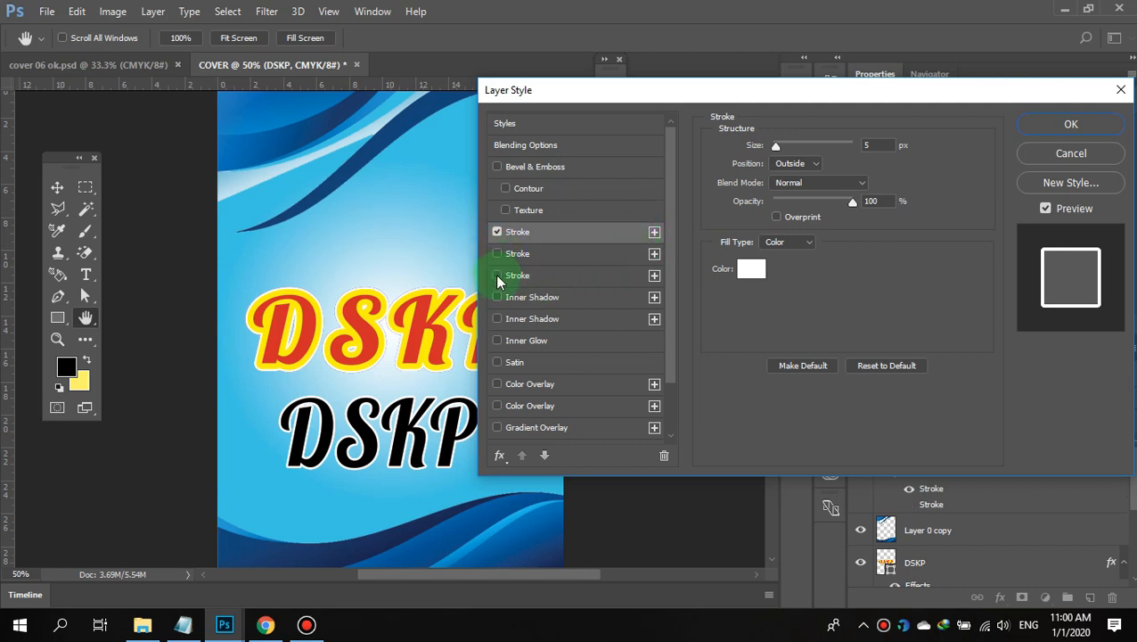
click(498, 276)
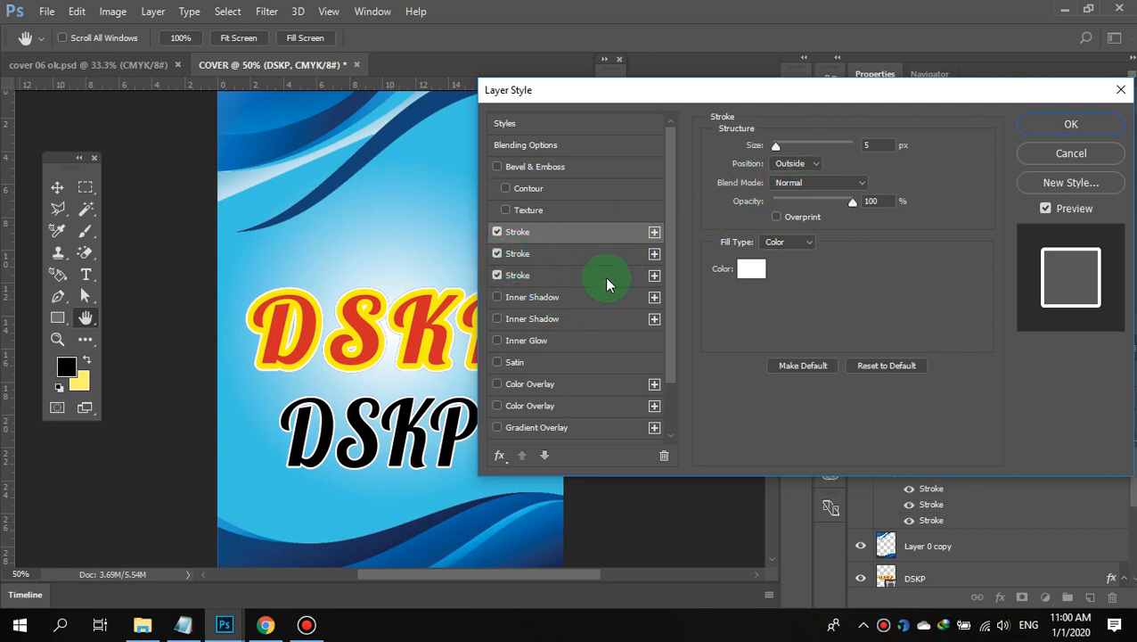
click(655, 232)
click(655, 232)
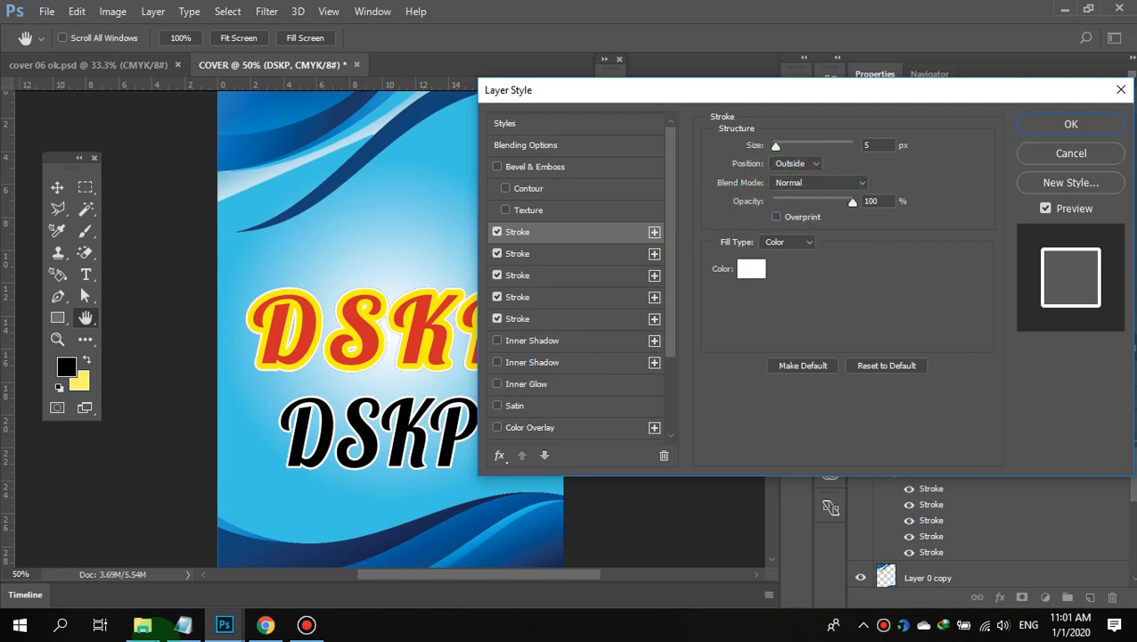
- Set the topmost Stroke effect of the lower DSKP text to 8 px and apply the layer style
click(539, 255)
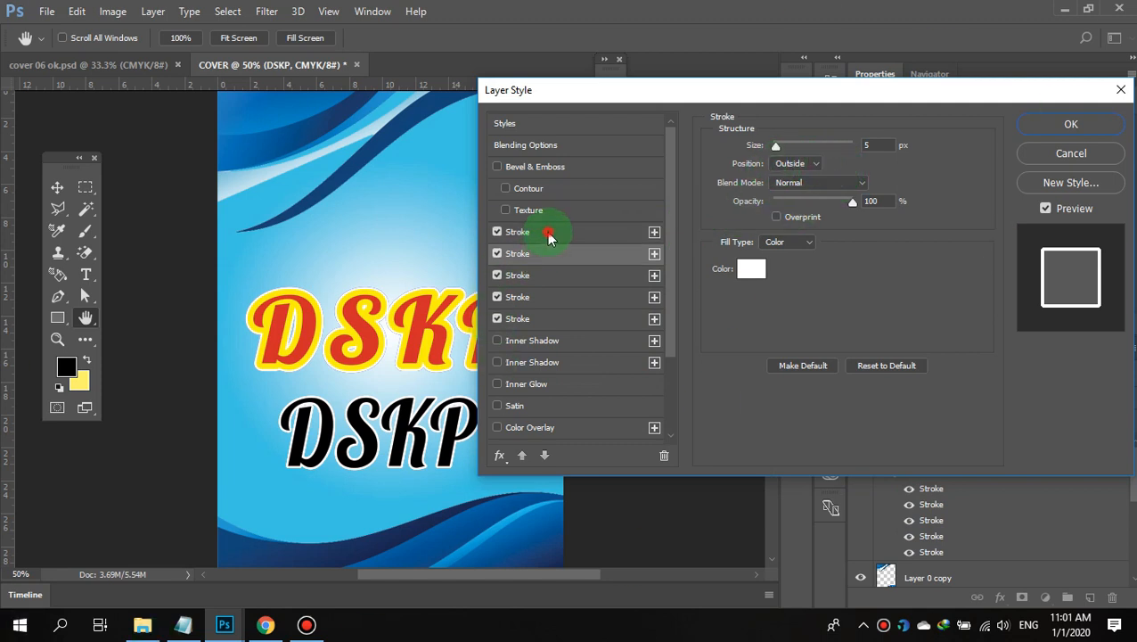
click(547, 232)
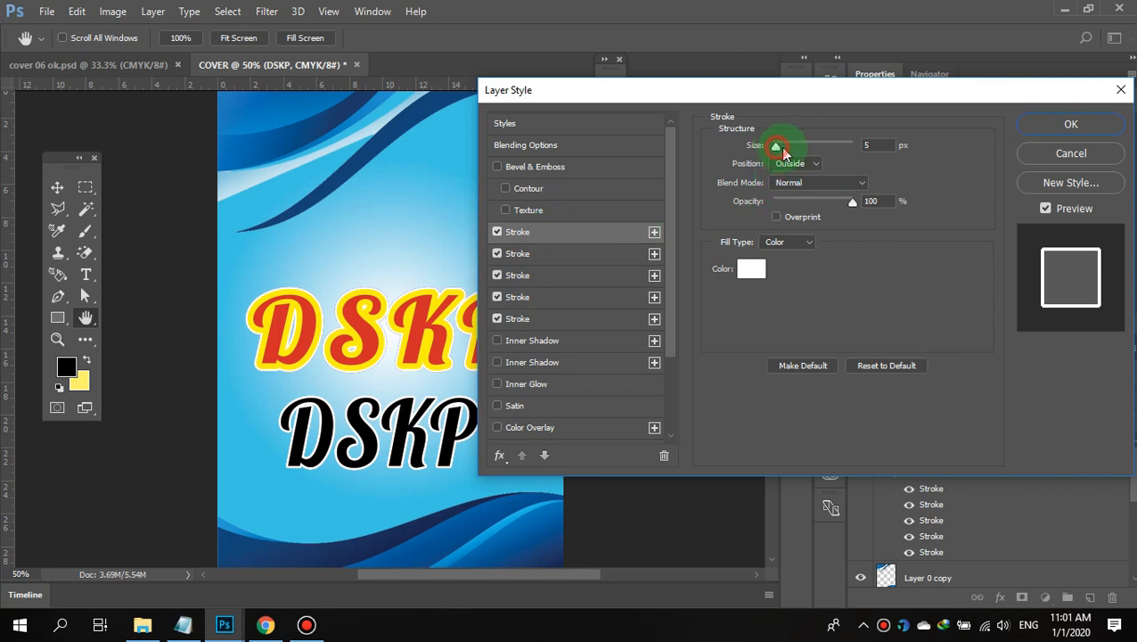
mouse_move(774, 147)
mouse_down()
mouse_move(789, 152)
mouse_move(779, 149)
mouse_up()
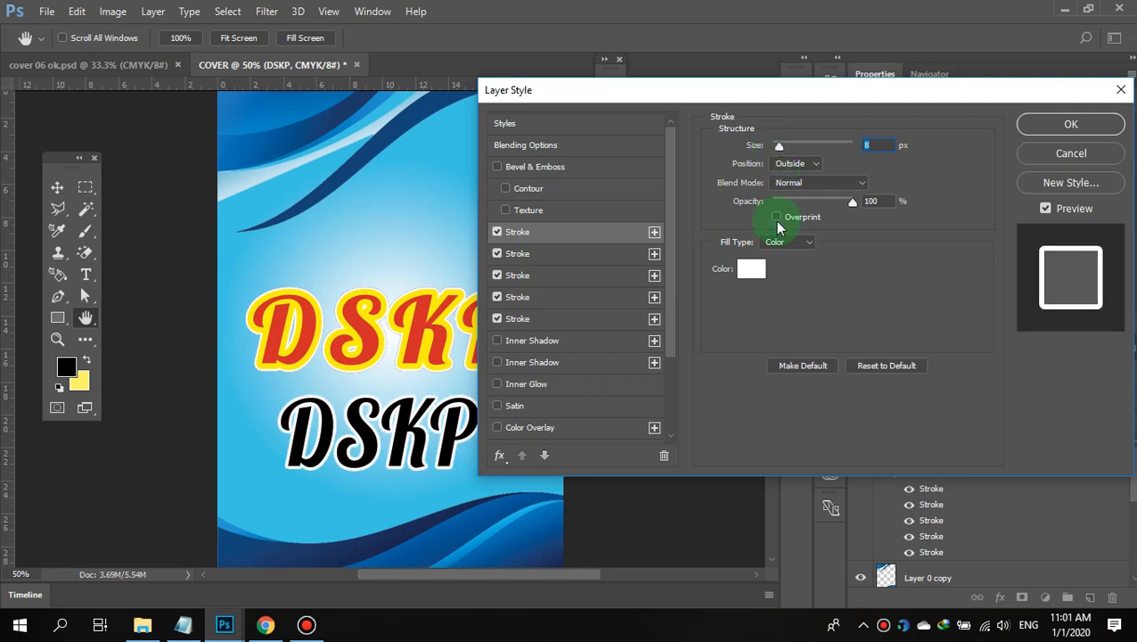
click(1062, 122)
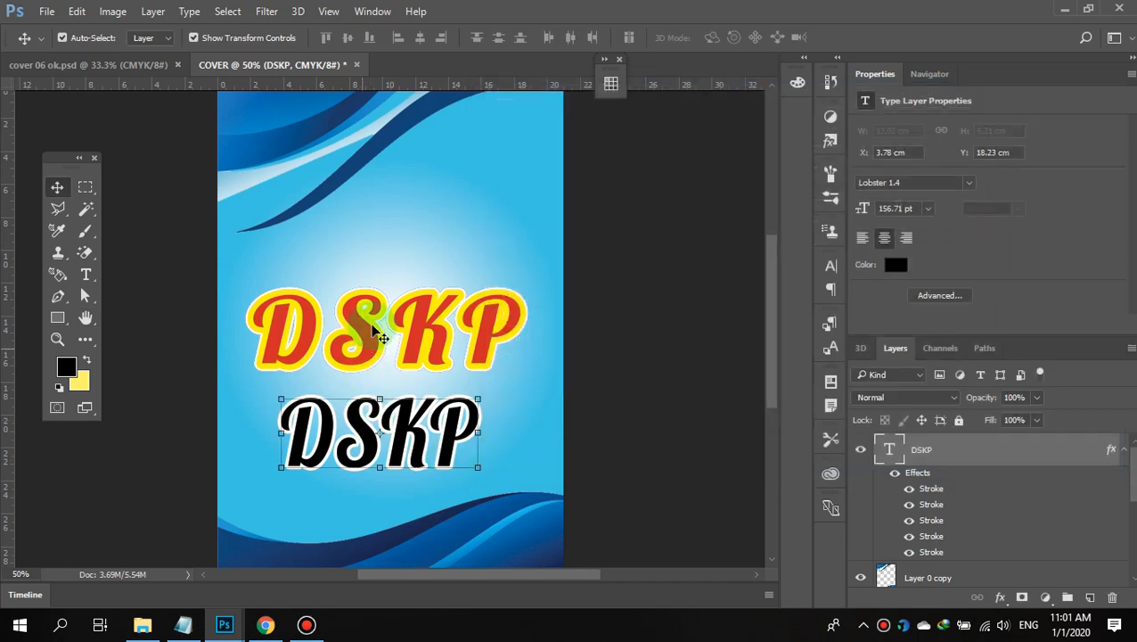
- Try to recolour the black lower DSKP text by choosing a yellow-green hue of 71°
click(314, 337)
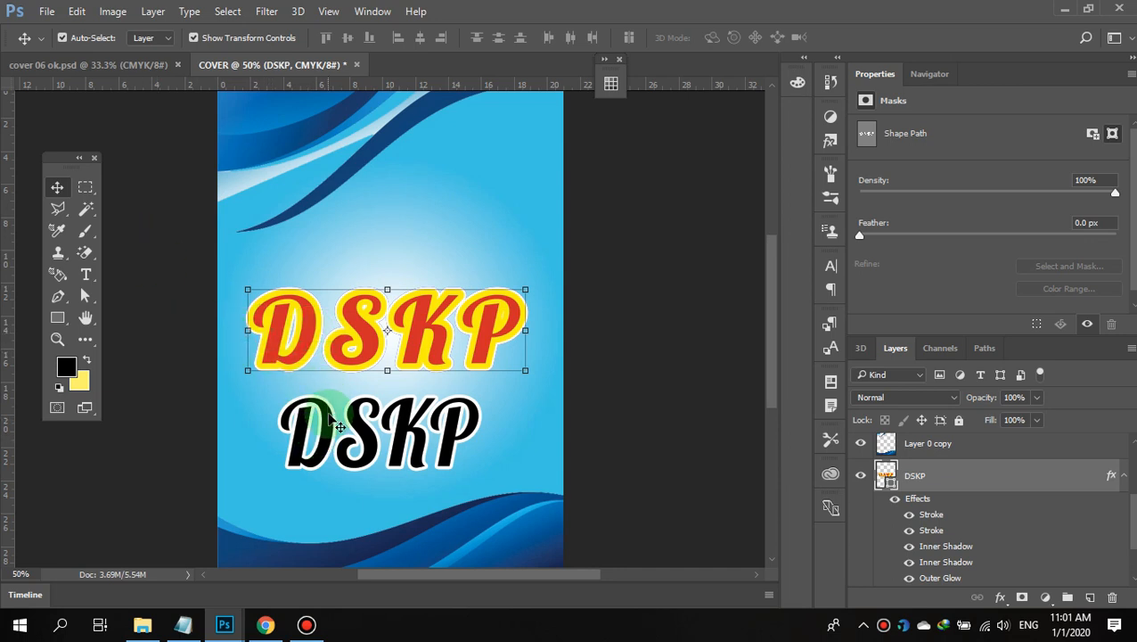
click(328, 448)
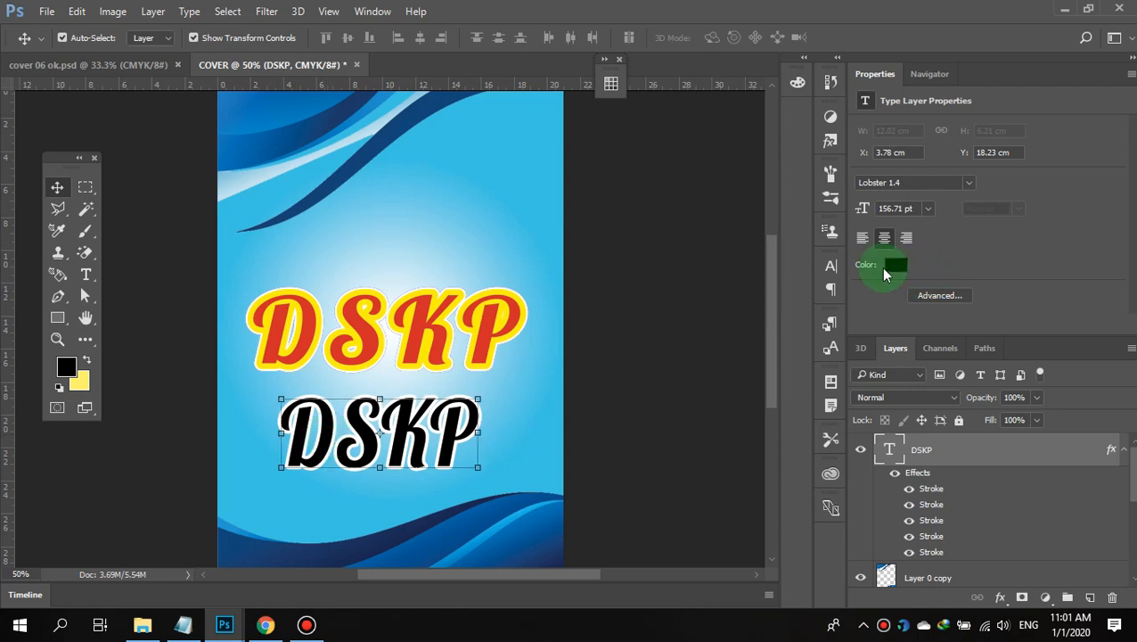
click(893, 266)
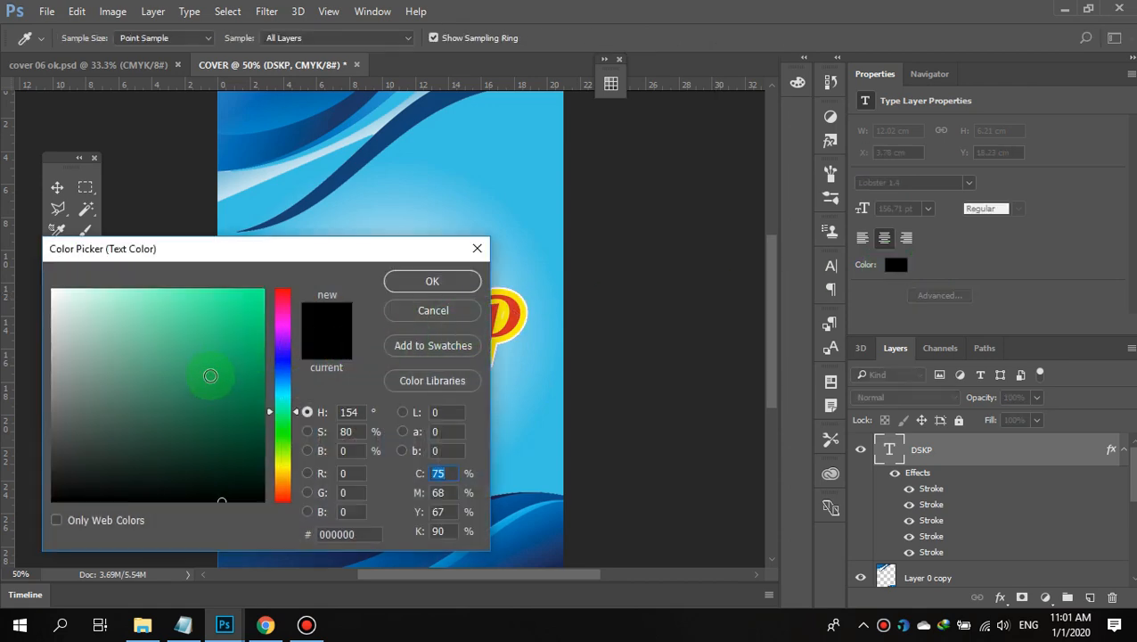
click(281, 461)
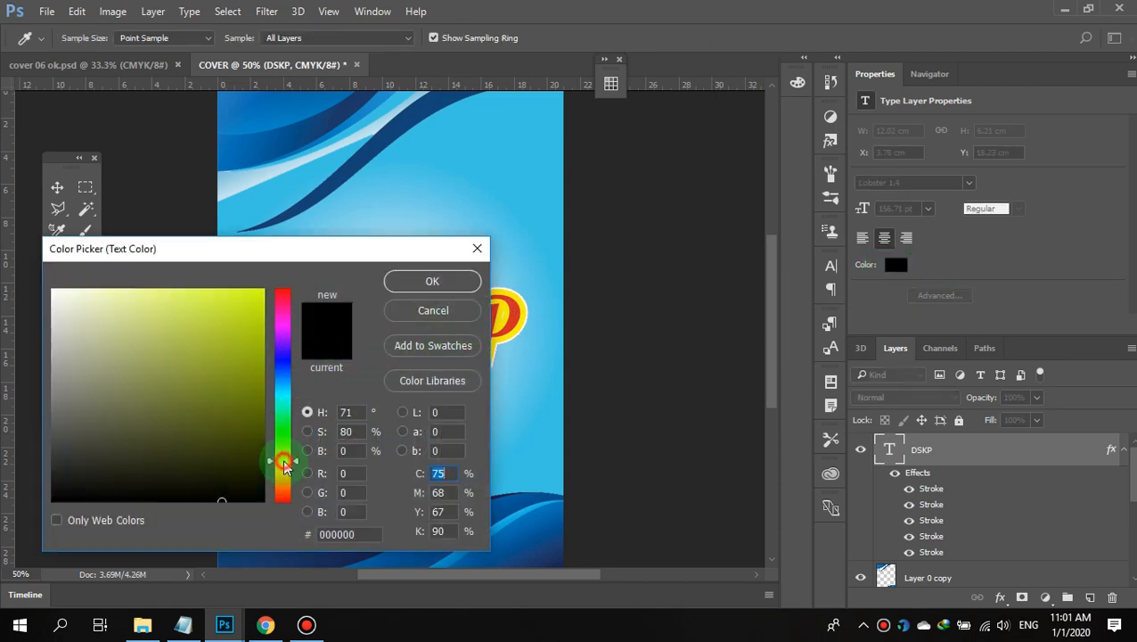
click(453, 284)
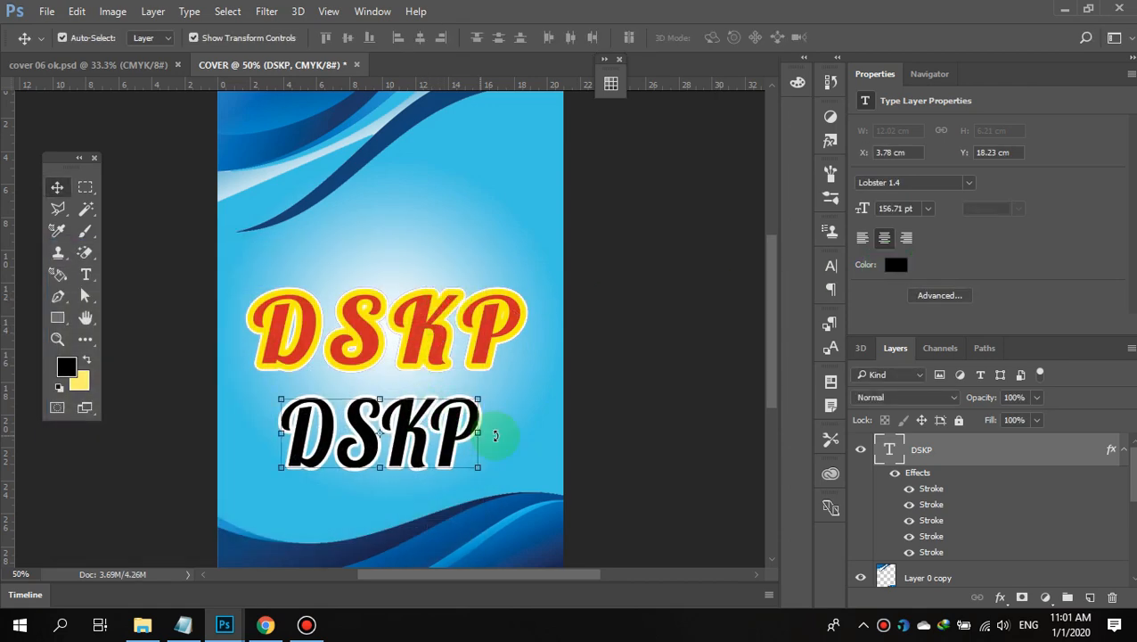
click(893, 264)
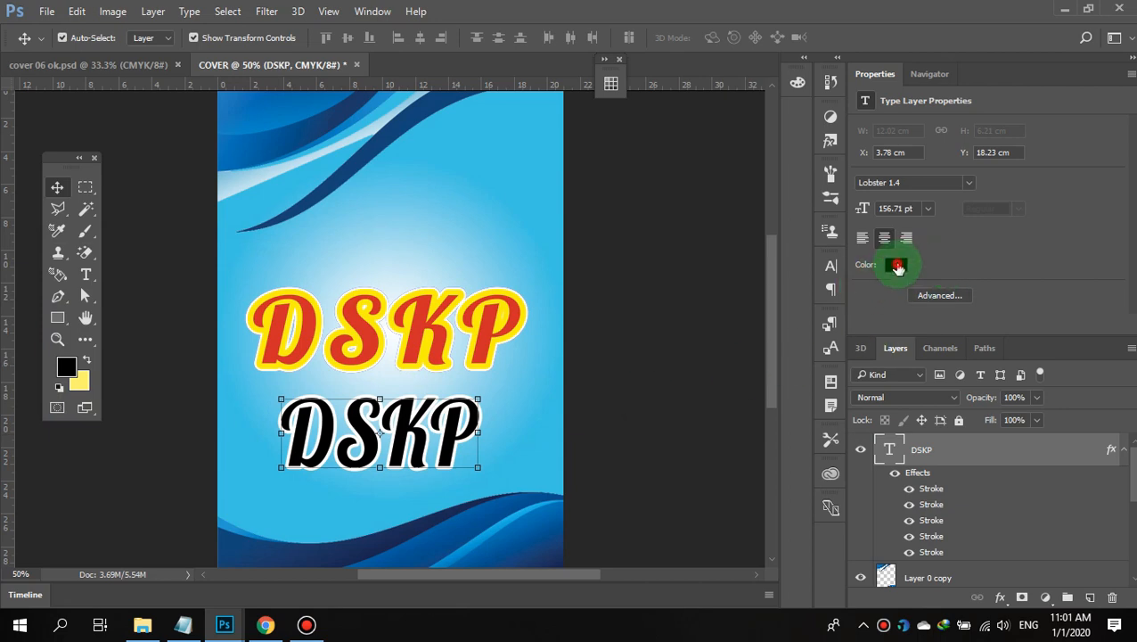
click(463, 314)
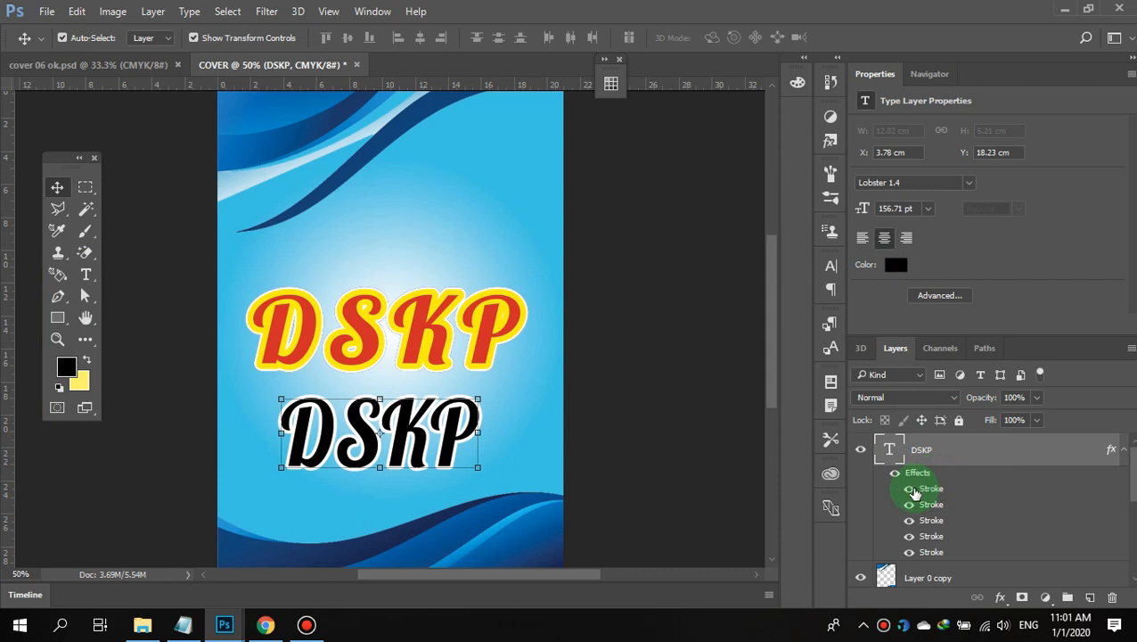
- Toggle the lower DSKP text's Stroke effects to compare them, leaving all five hidden
click(909, 490)
click(909, 490)
click(909, 504)
click(908, 537)
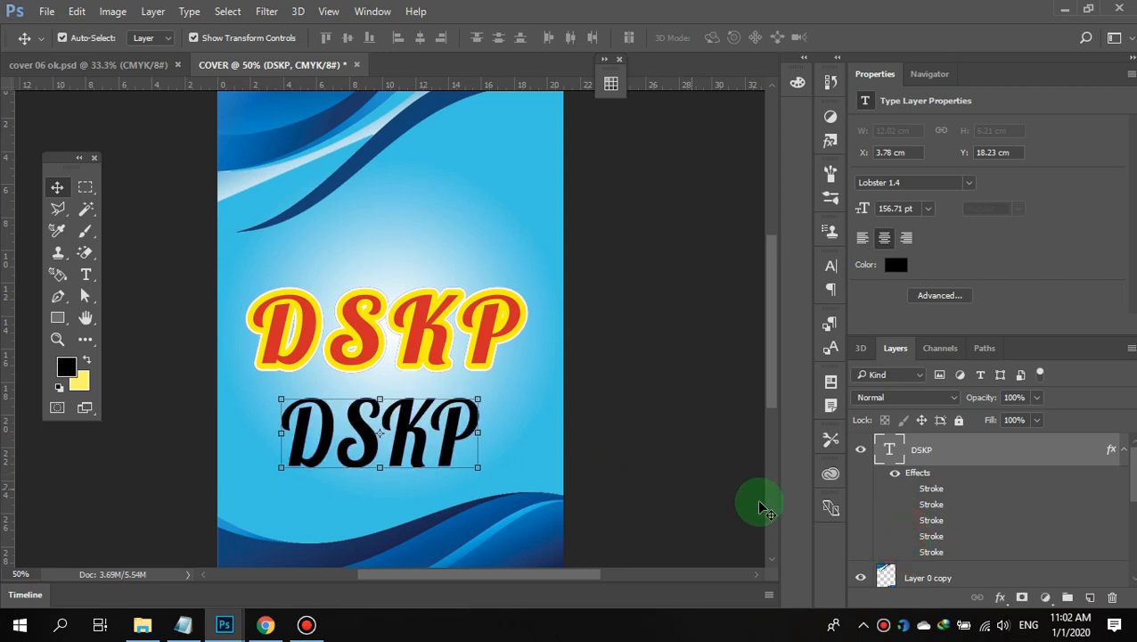
click(930, 536)
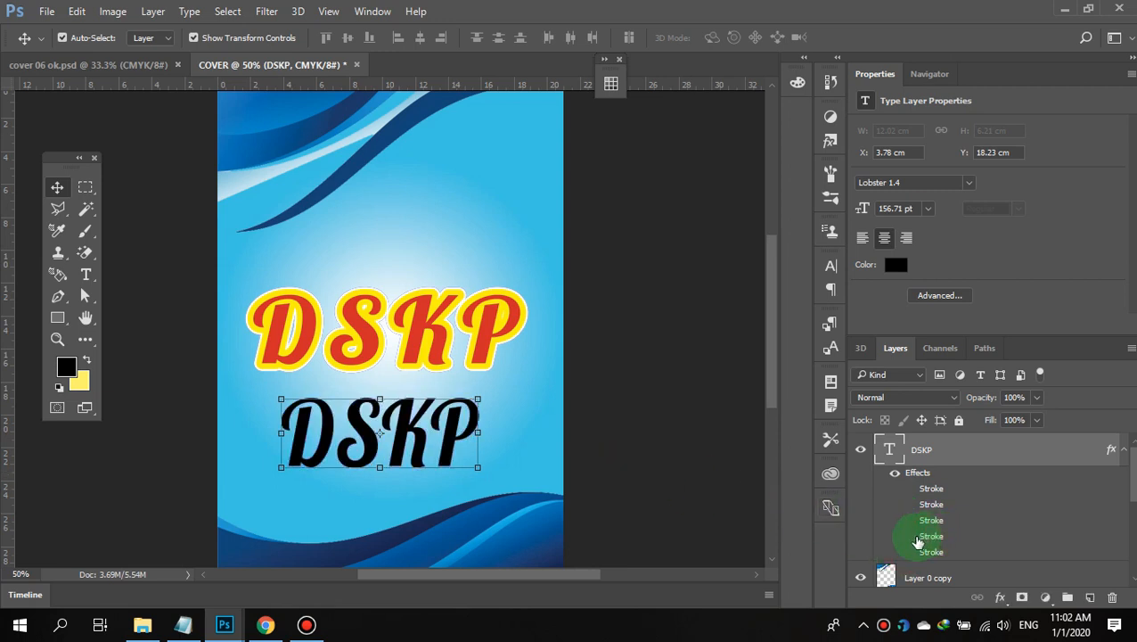
click(909, 537)
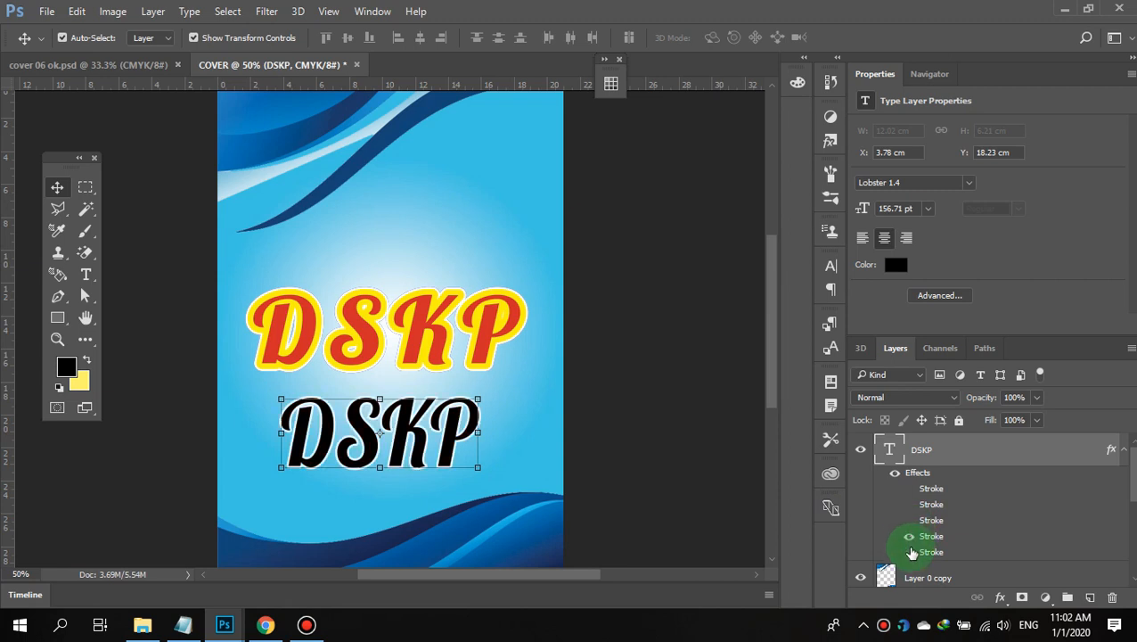
click(909, 551)
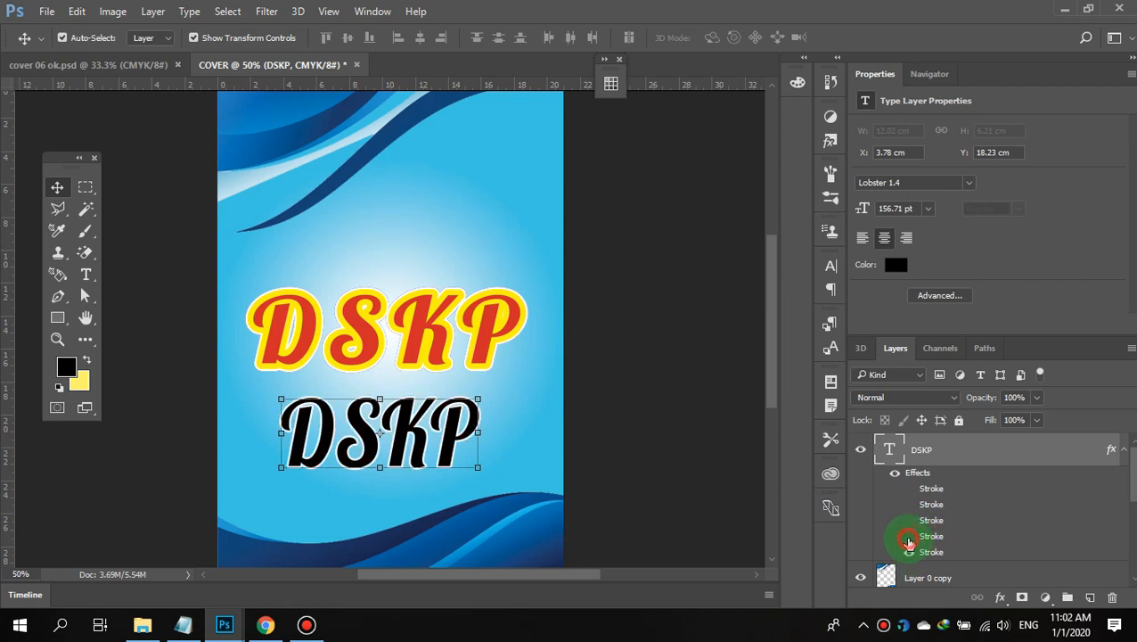
click(909, 521)
click(909, 505)
click(909, 520)
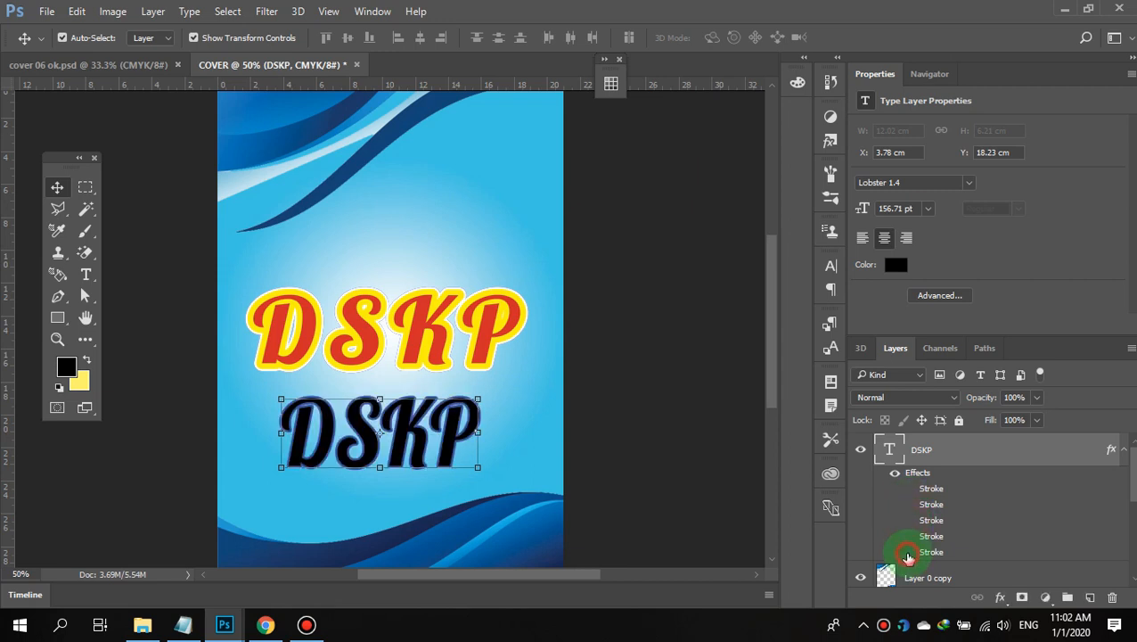
click(908, 553)
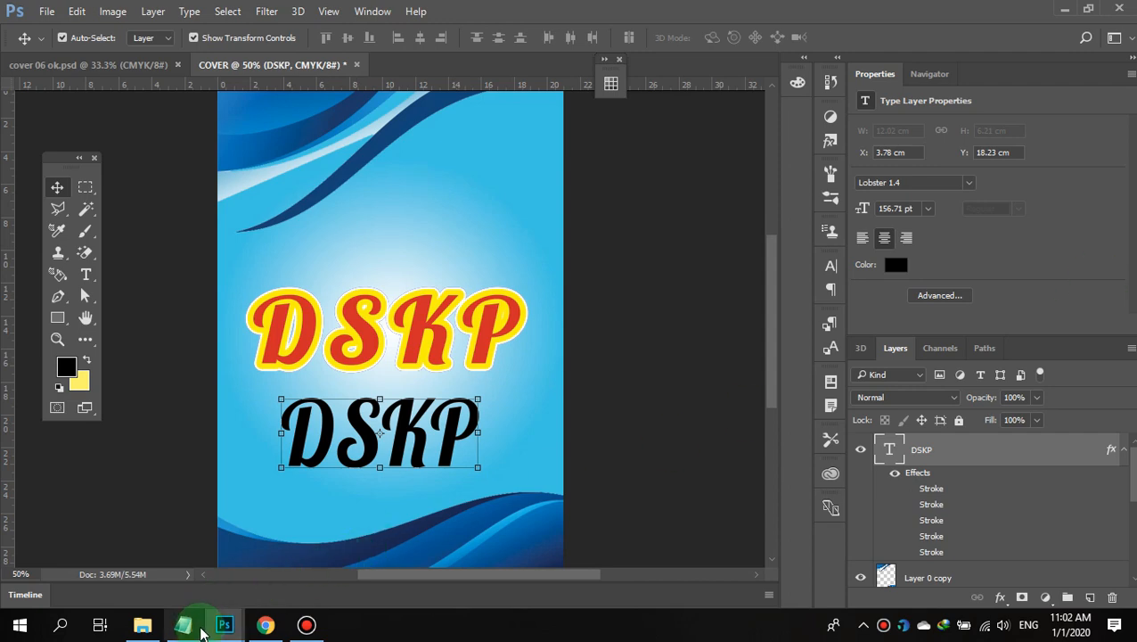
- Check the tutorial's list of steps in Notepad and return to the COVER document in Photoshop
click(183, 624)
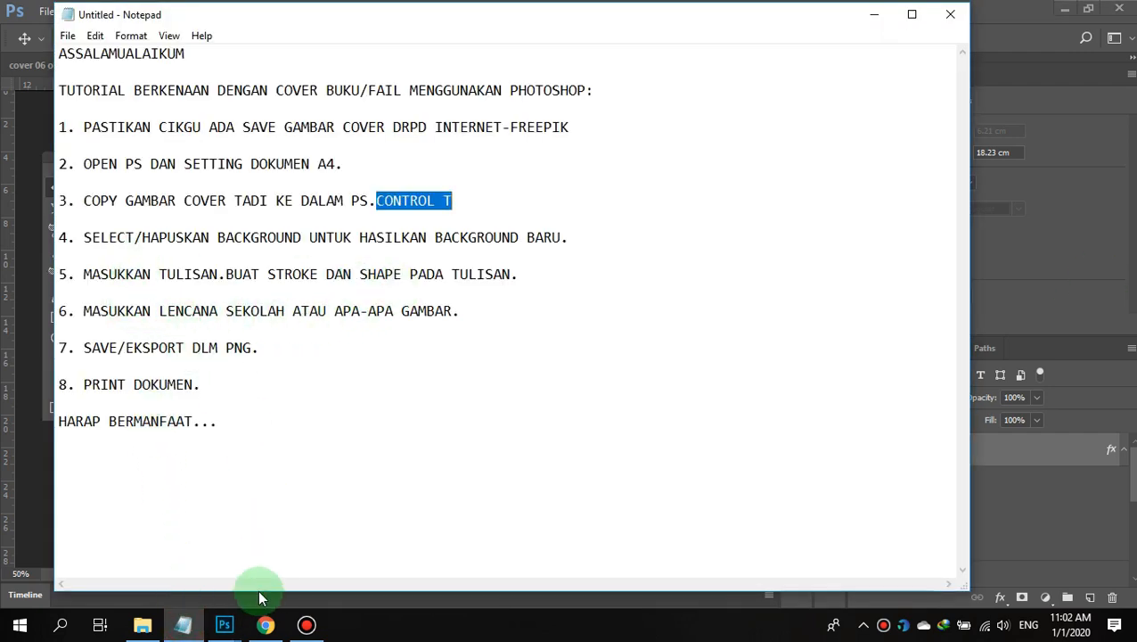
mouse_move(229, 626)
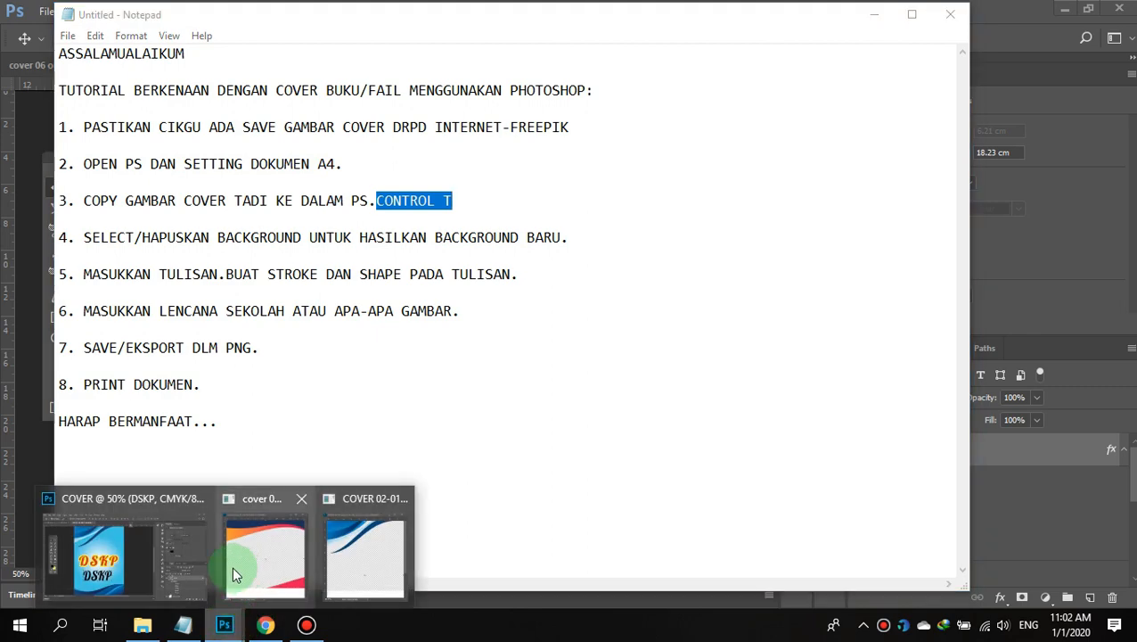
click(120, 558)
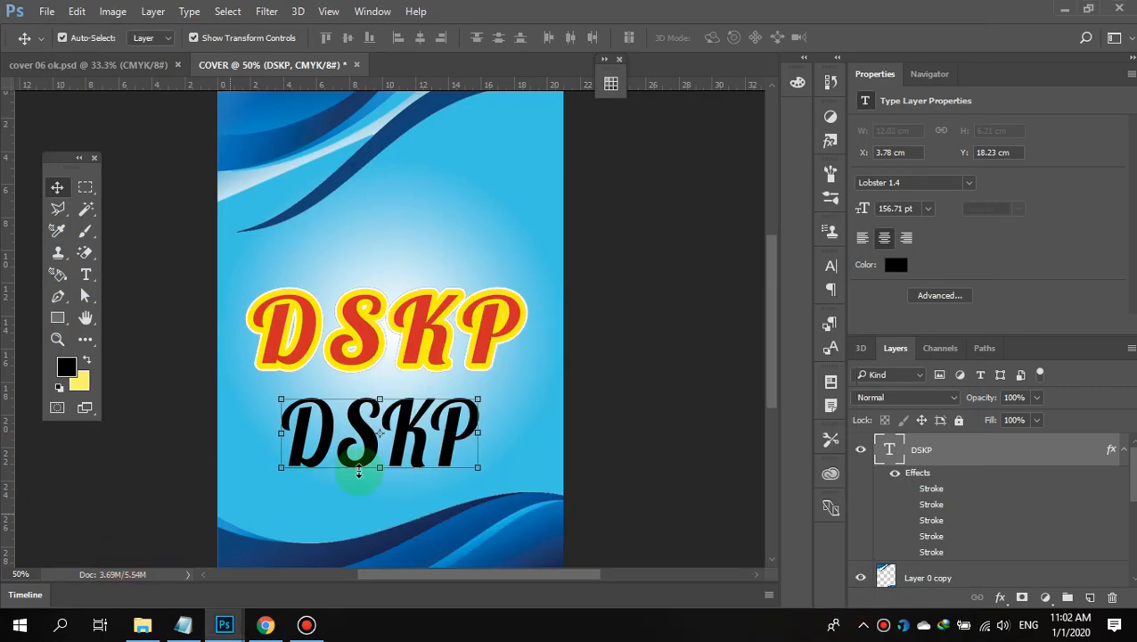
- Open the lencana 1 badge image from the PHOTOSHOP folder in File Explorer with Adobe Photoshop CC 2017
click(147, 626)
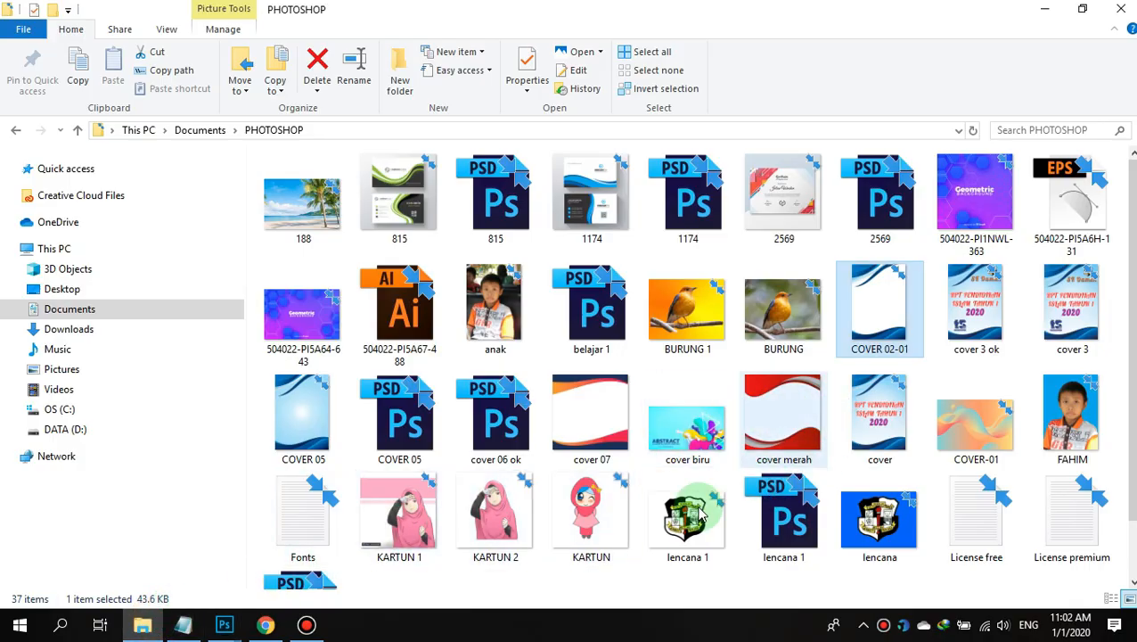
click(680, 533)
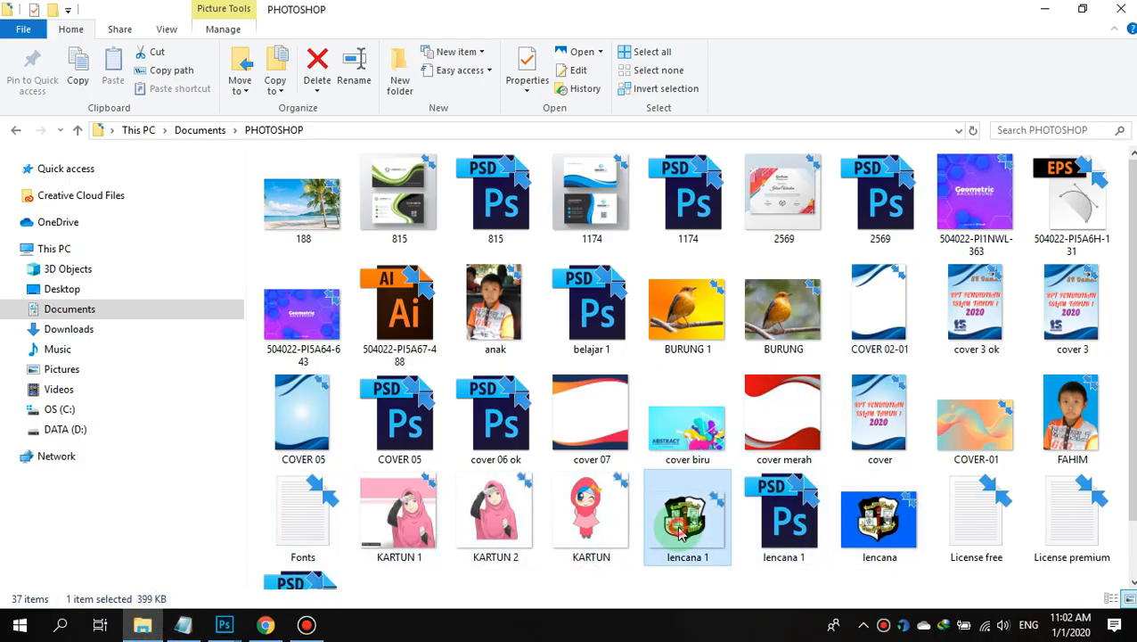
right_click(680, 533)
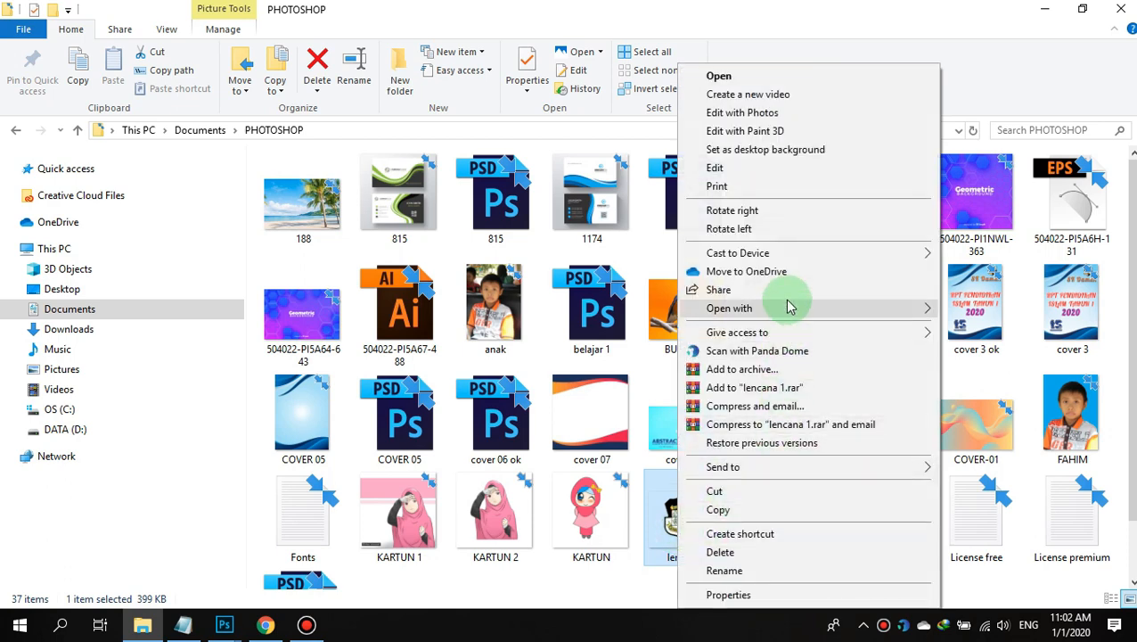
mouse_move(788, 310)
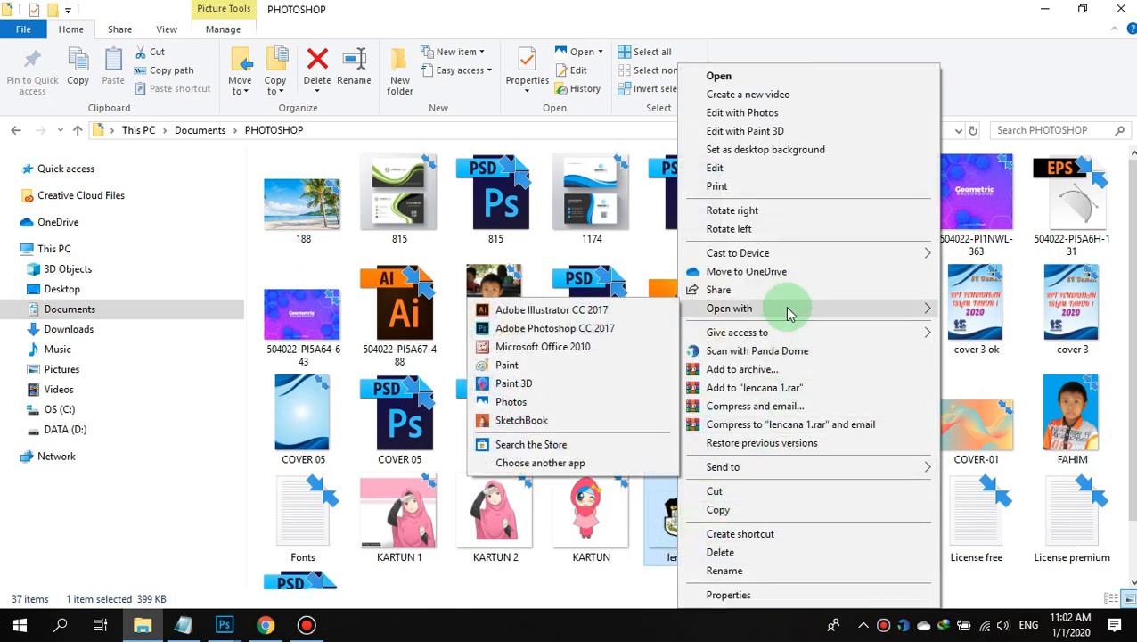
click(585, 328)
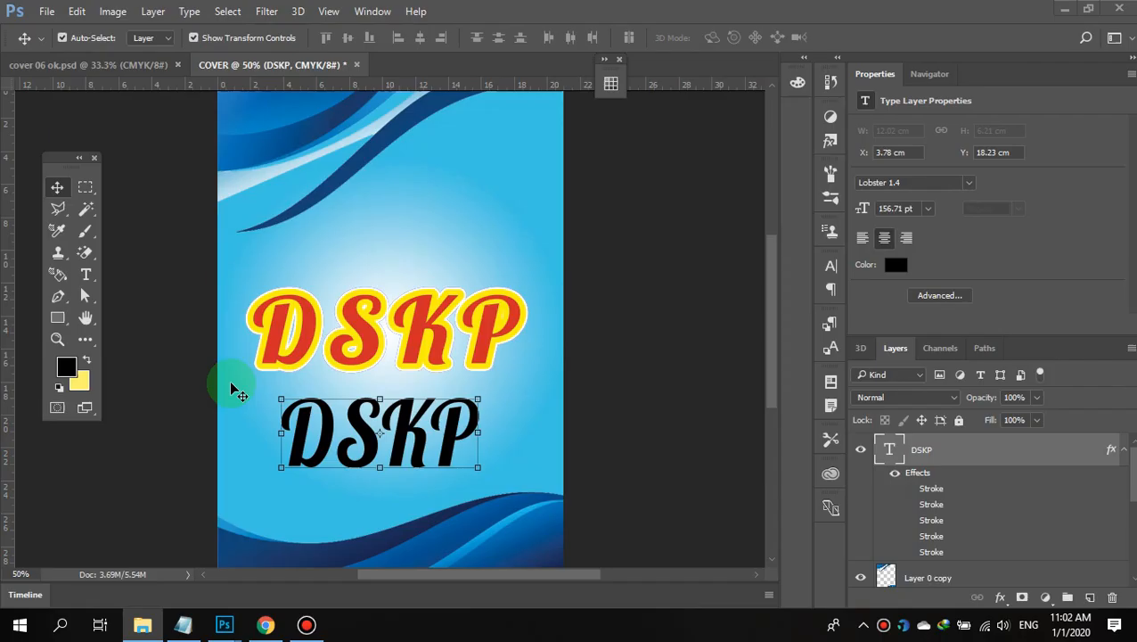
click(224, 624)
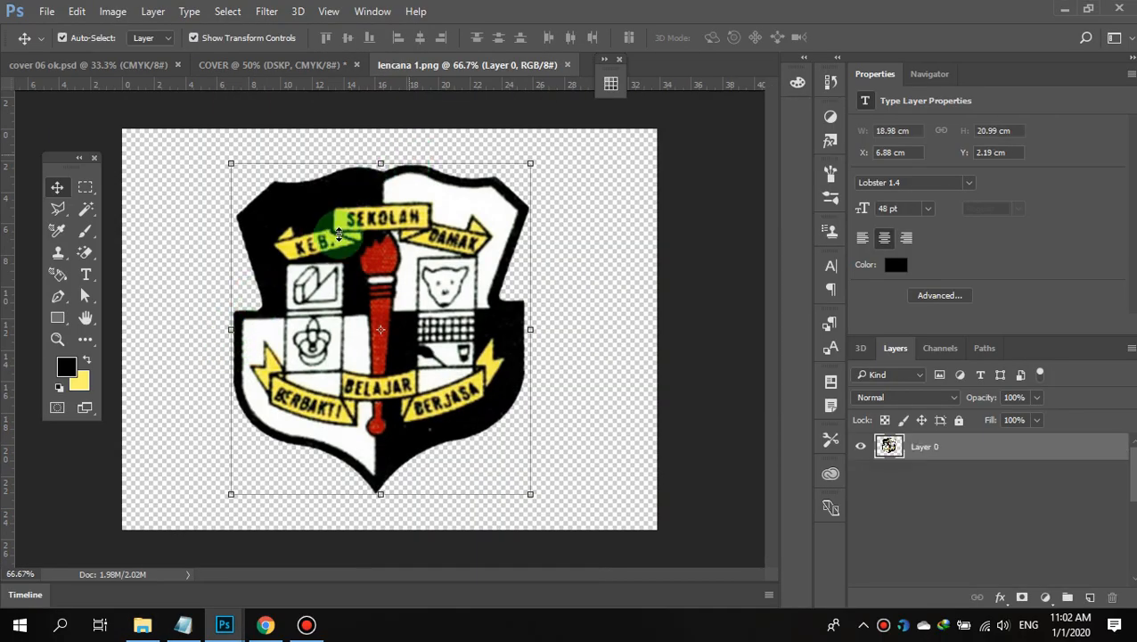
- Copy the school badge from lencana 1.png onto the upper part of the COVER page and close the badge document
drag(486, 70, 525, 243)
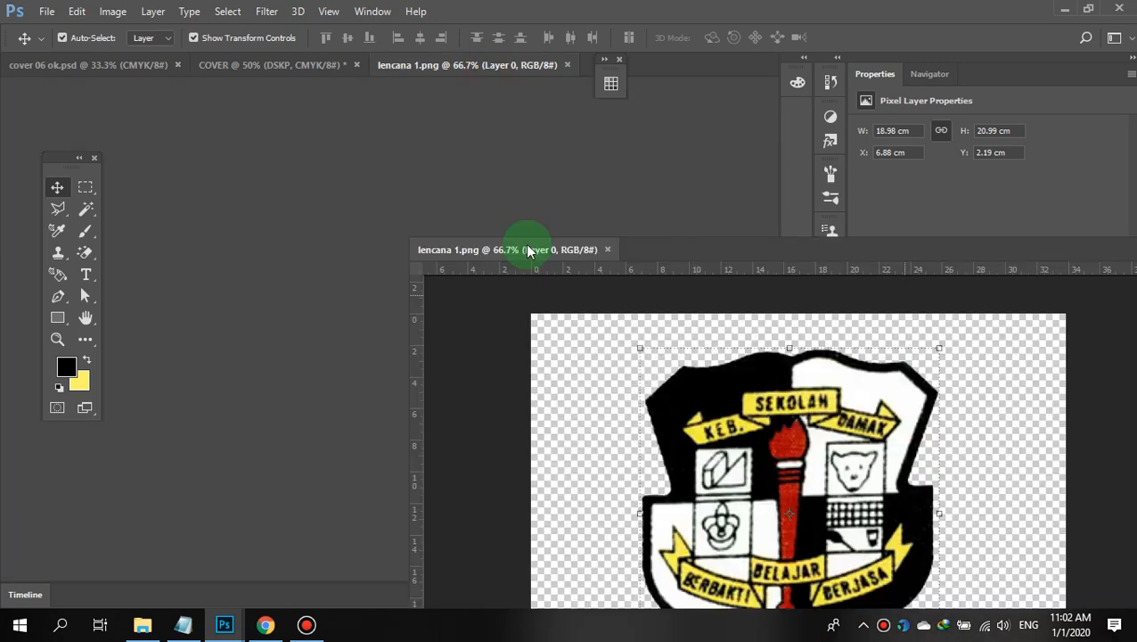
click(667, 395)
drag(667, 395, 377, 159)
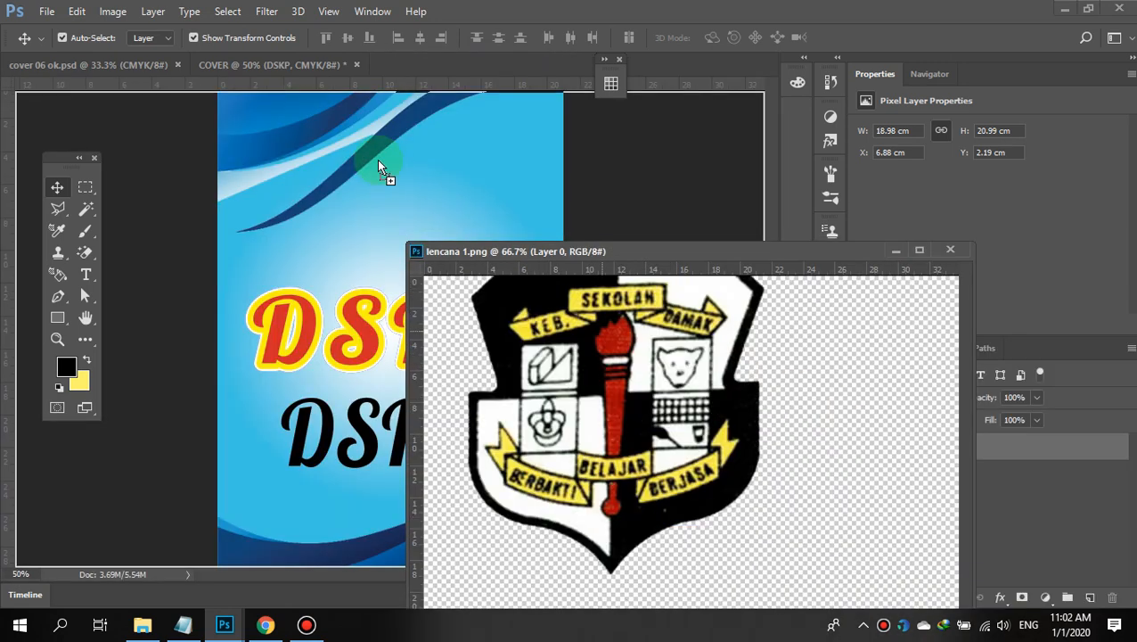
drag(44, 114, 595, 161)
drag(433, 178, 436, 176)
click(952, 251)
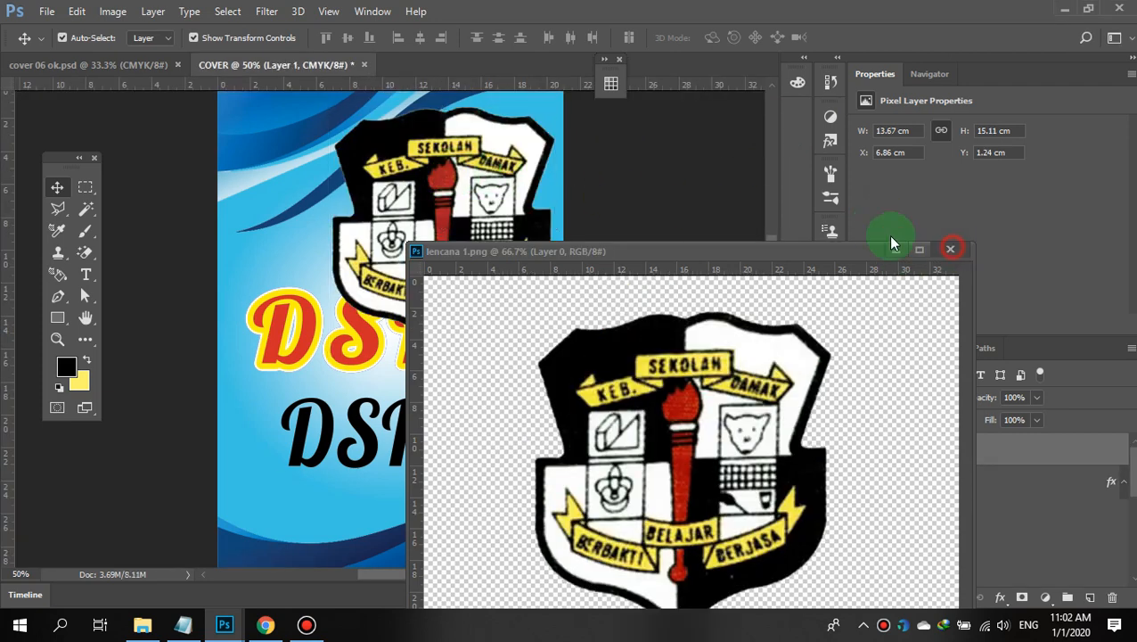
- Shrink the school badge to about 4.42 by 4.9 cm in the cover's upper-right corner and apply the transformation
drag(328, 106, 450, 154)
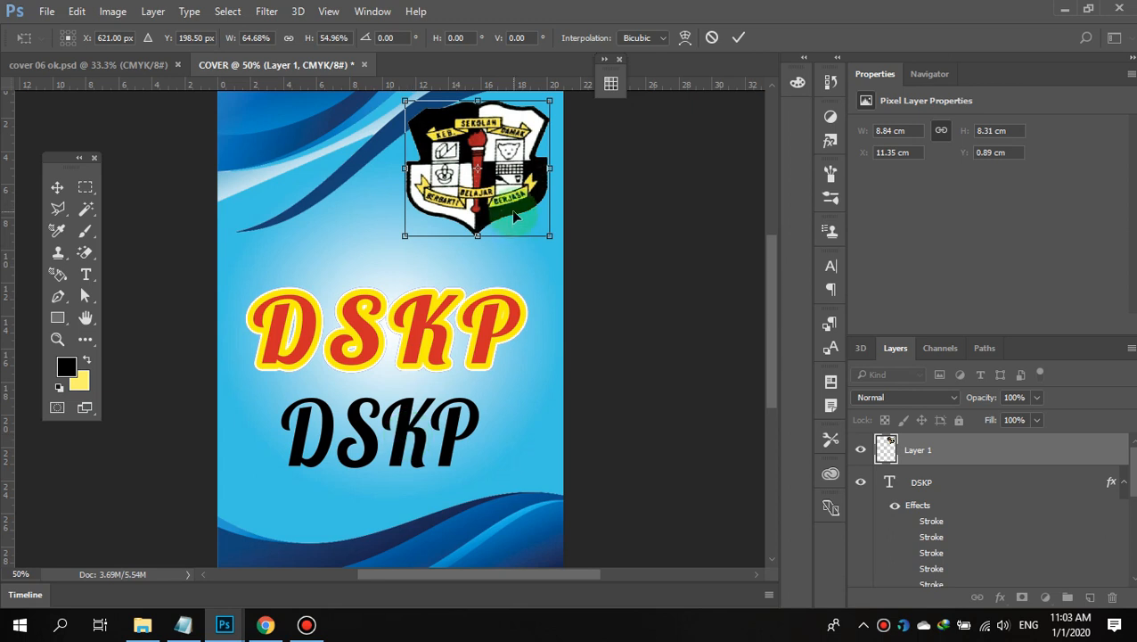
click(740, 38)
scroll(446, 254, up, 1)
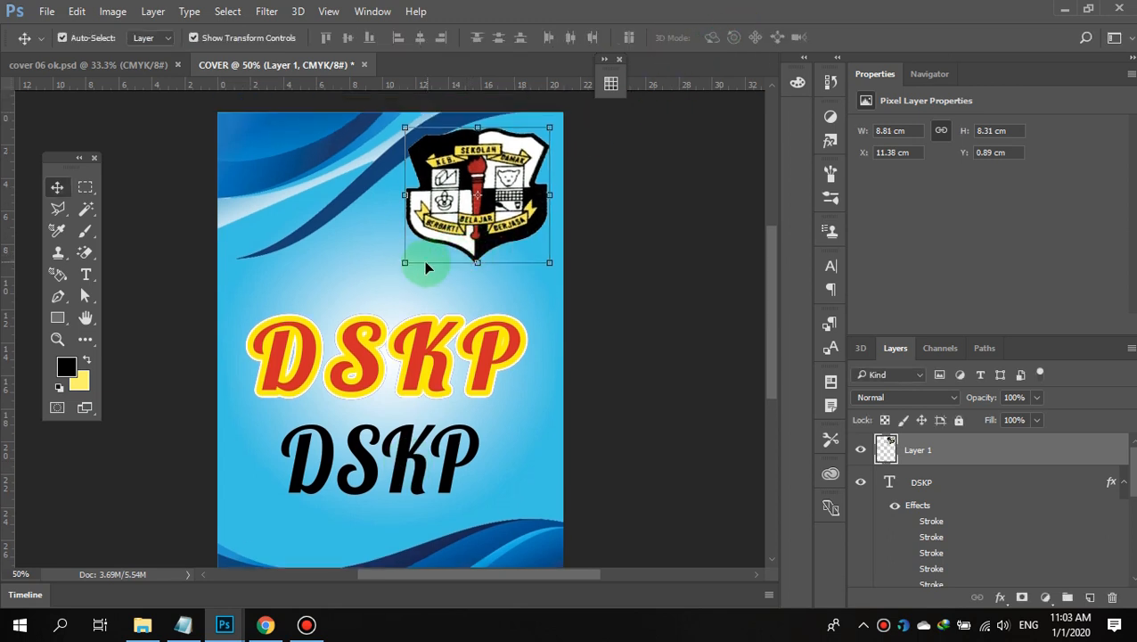
drag(406, 263, 477, 207)
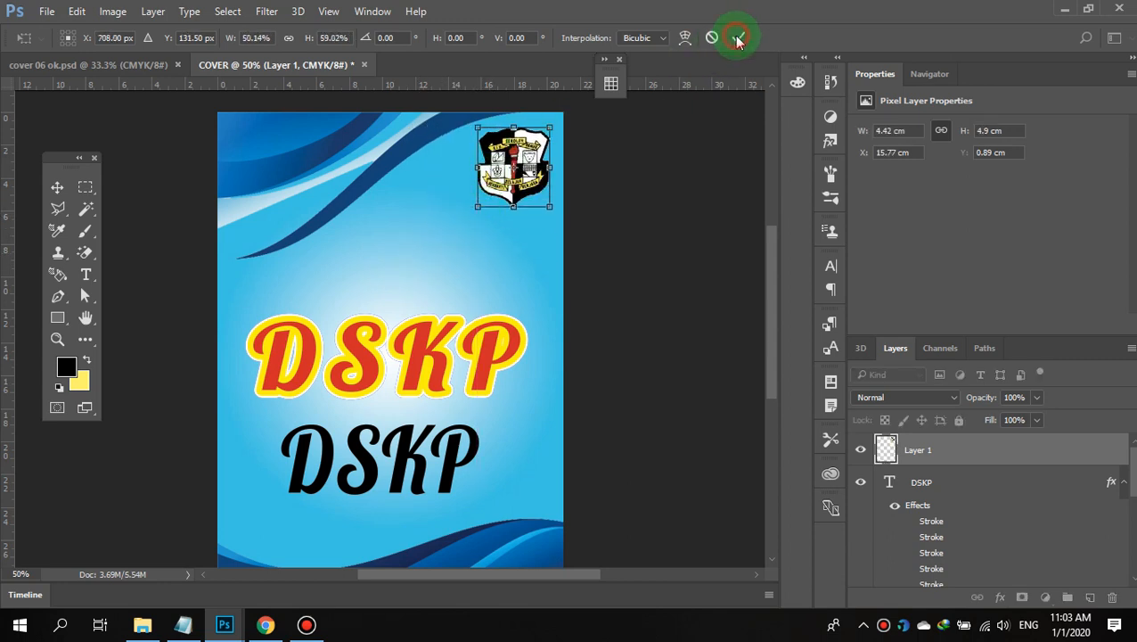
click(737, 39)
- Move the black DSKP text up to just below the school badge and replace its letters with SK
click(407, 462)
drag(408, 461, 496, 233)
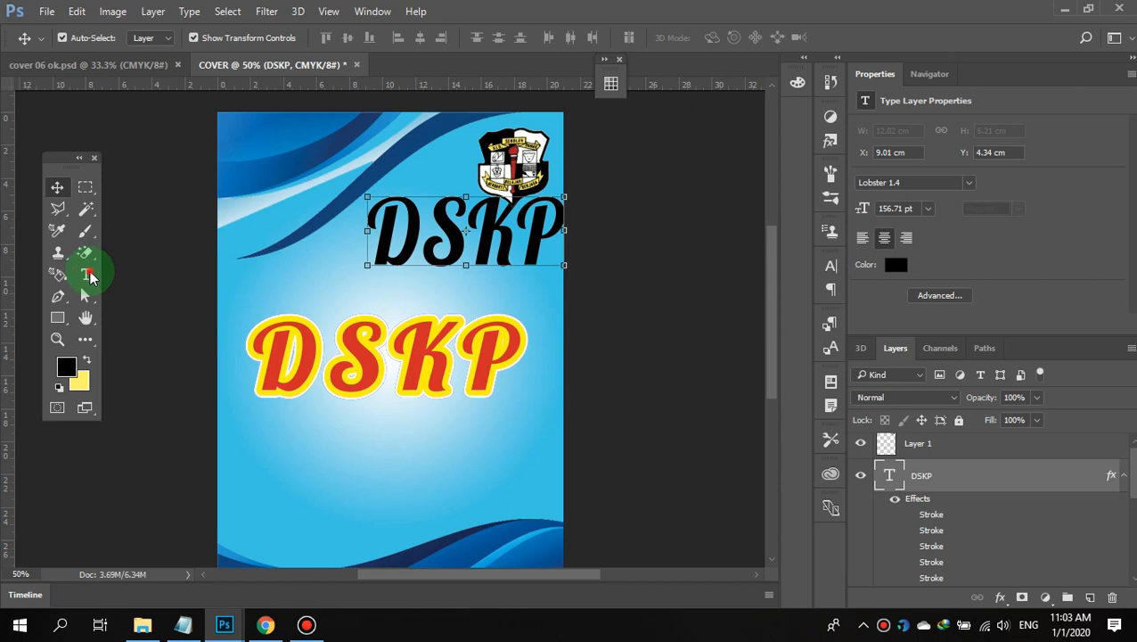
click(86, 274)
click(418, 234)
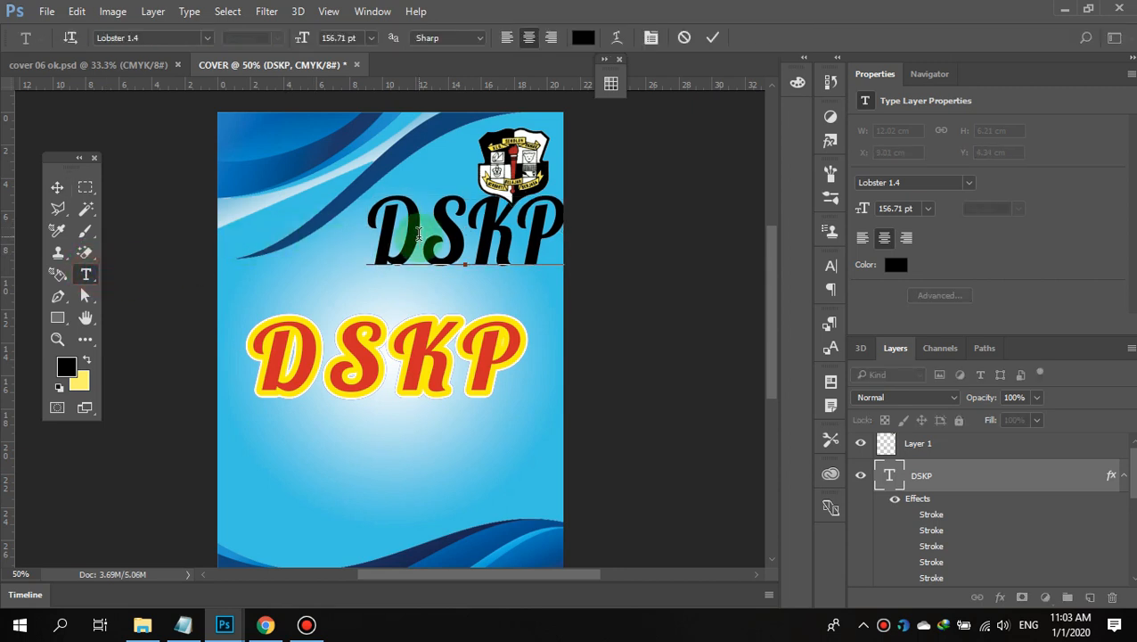
key(BackSpace)
key(Delete)
key(Delete)
key(Delete)
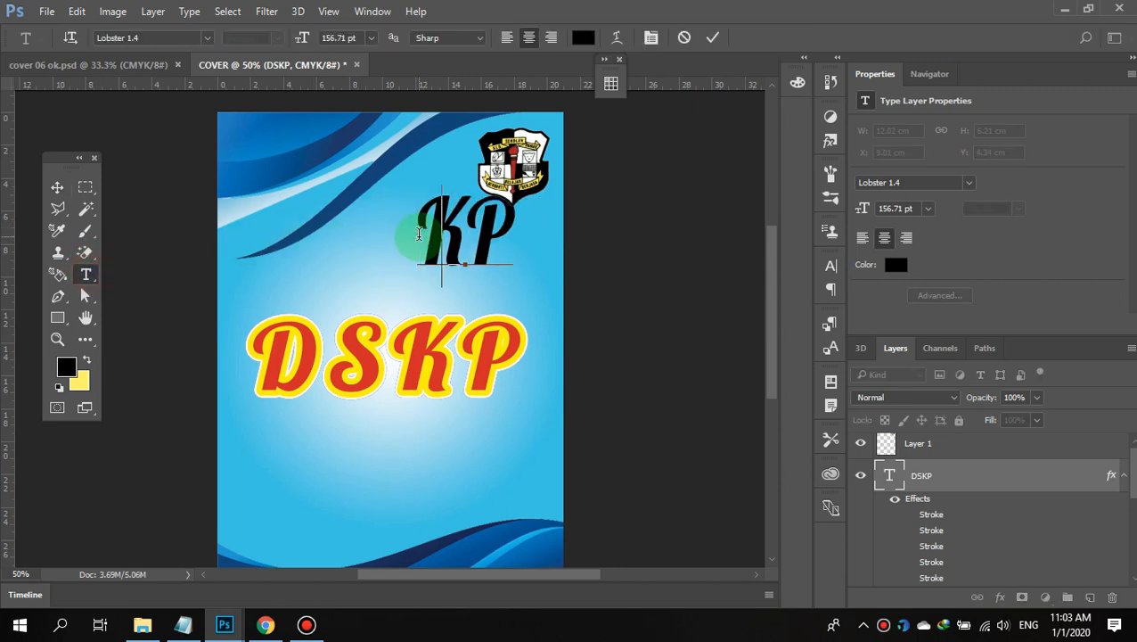
text(S)
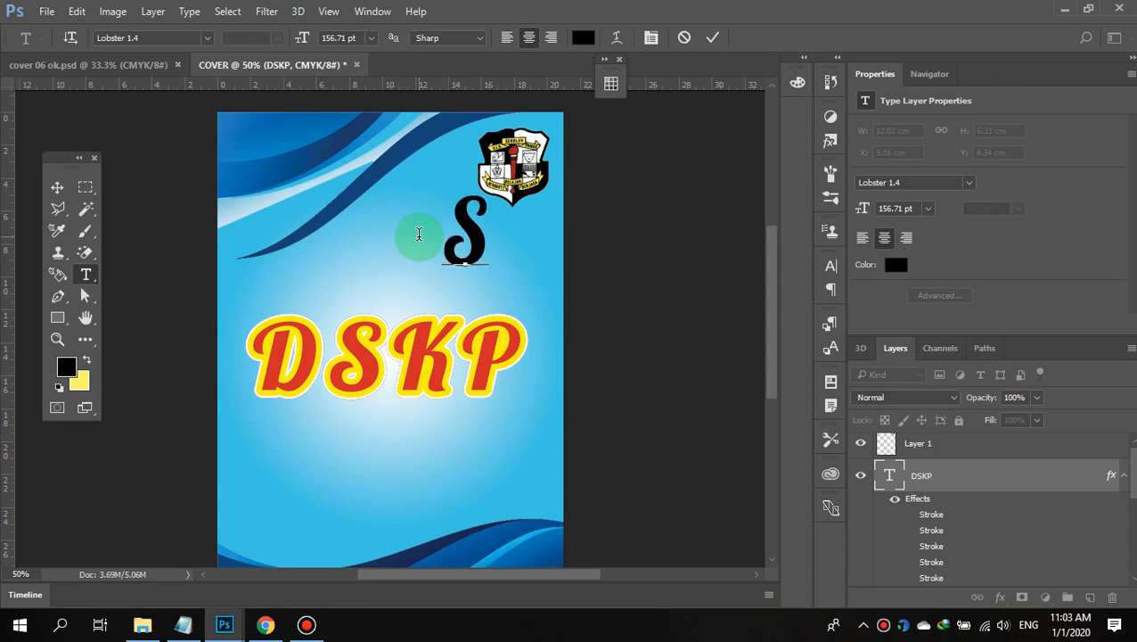
text(K)
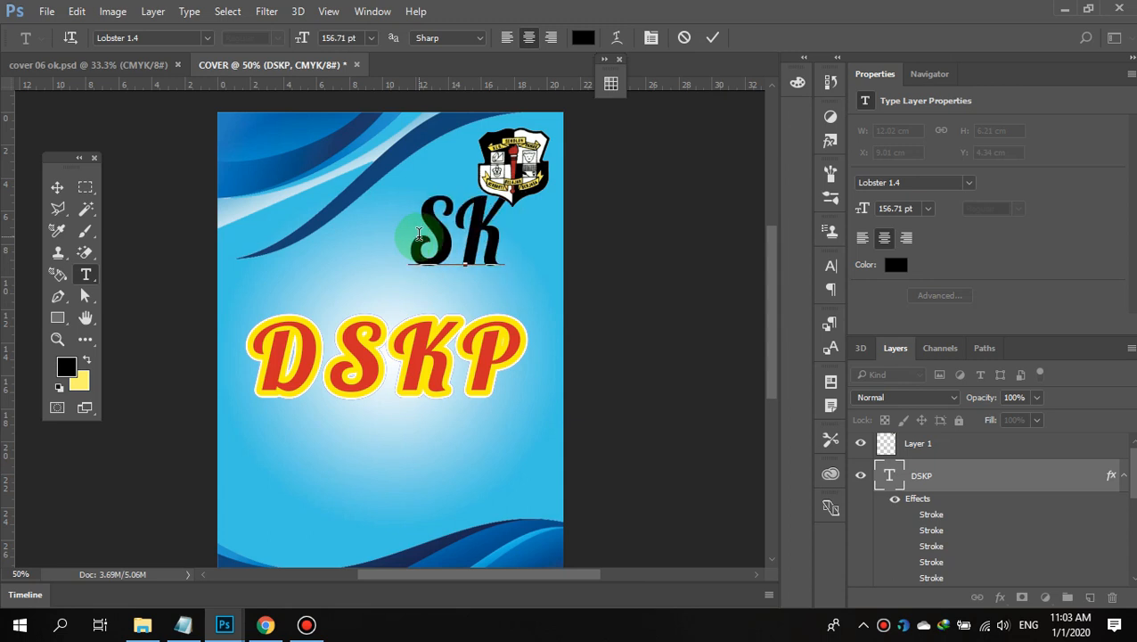
text(dAMAI)
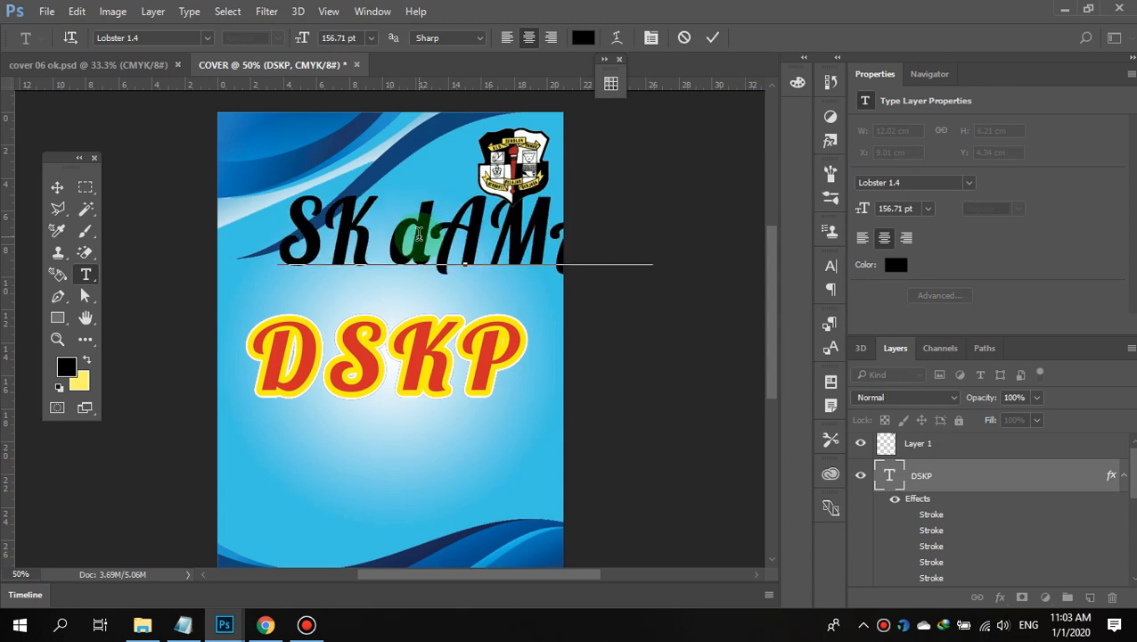
key(BackSpace)
key(BackSpace)
key(BackSpace)
key(BackSpace)
key(BackSpace)
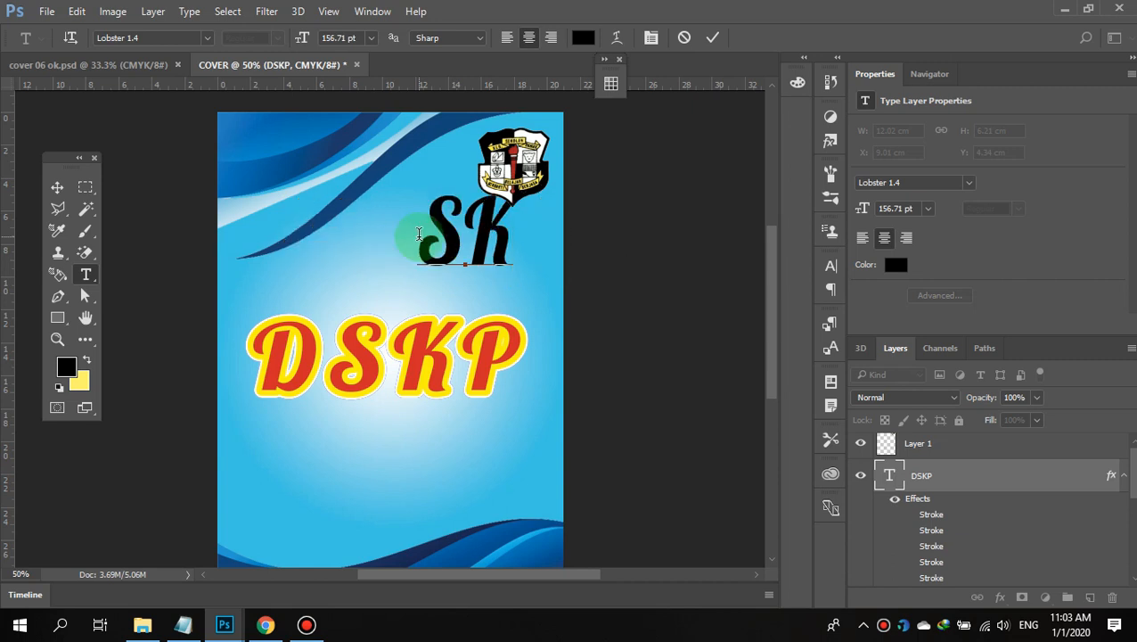
- Complete the text as SKDamak and shift it sideways so that it fits within the page width
text(D)
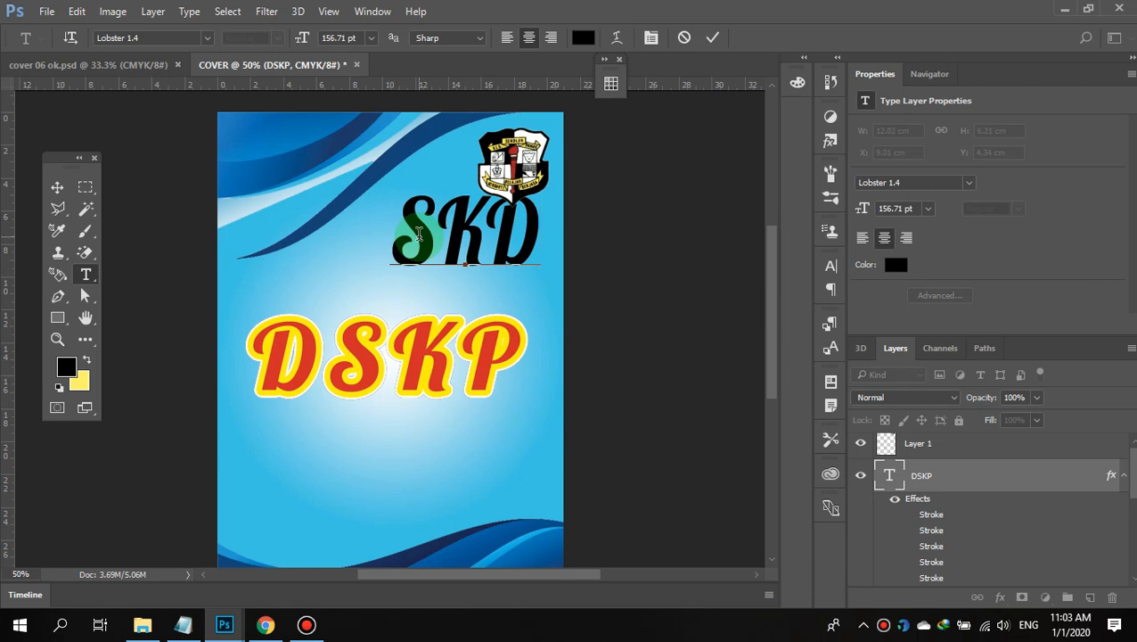
text(amai)
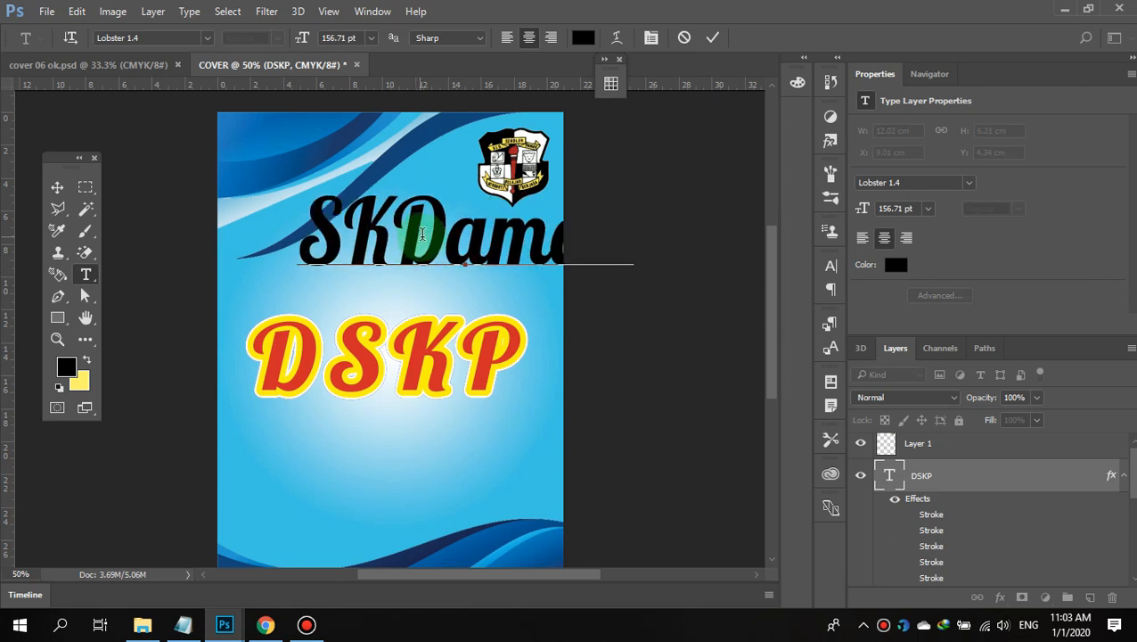
click(57, 188)
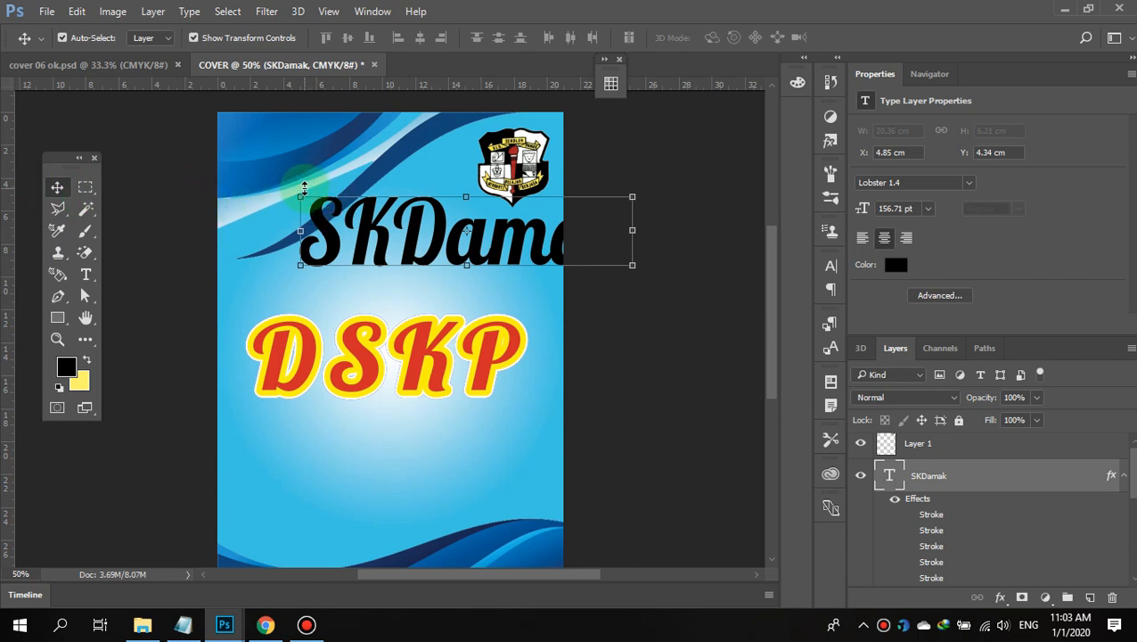
drag(301, 188, 229, 194)
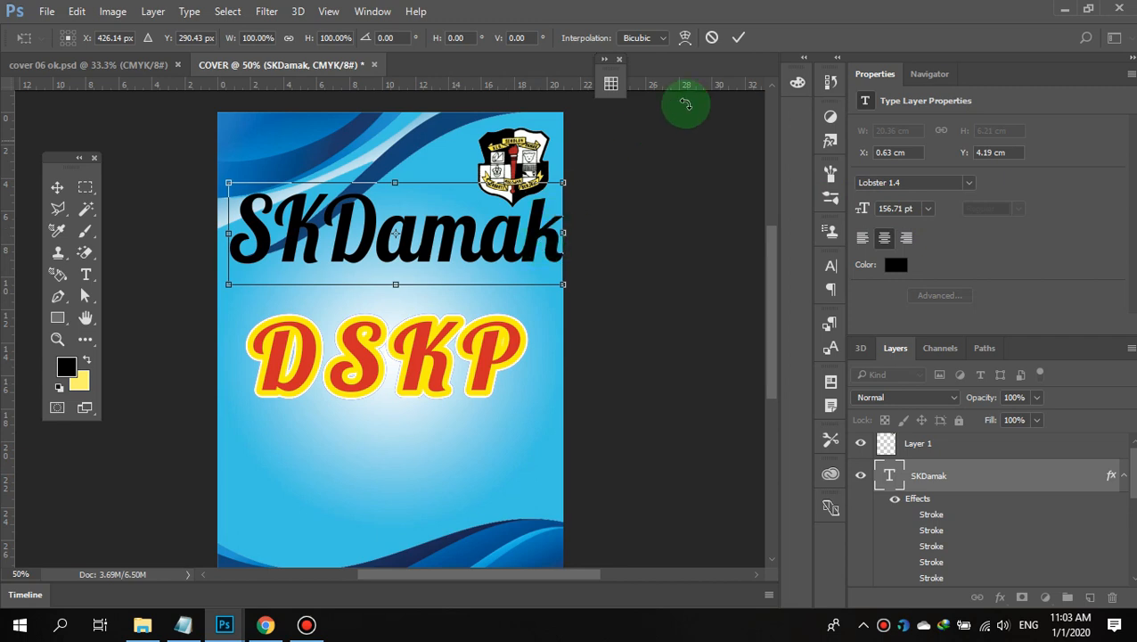
click(739, 38)
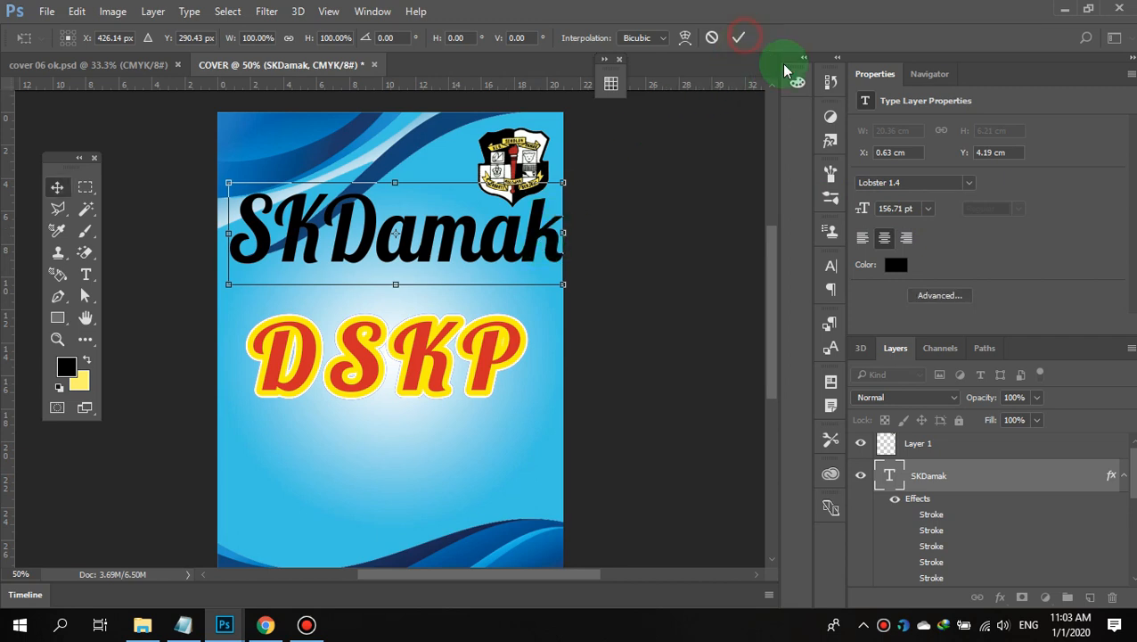
- Set the SKDamak text size to 60 pt and place the text directly beneath the school badge
click(930, 210)
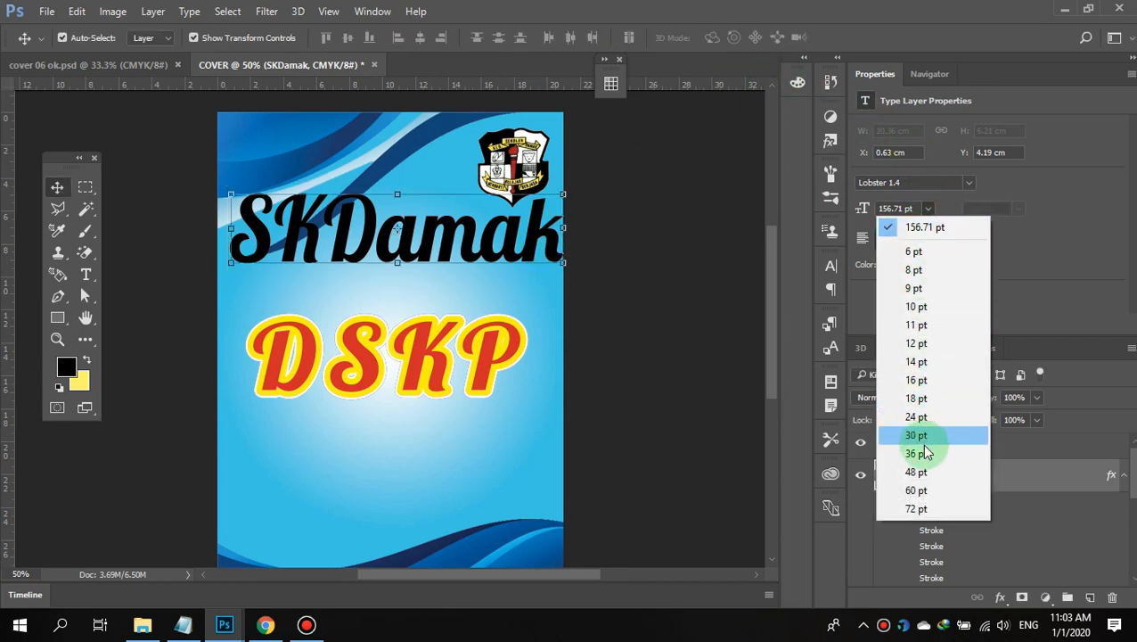
click(917, 491)
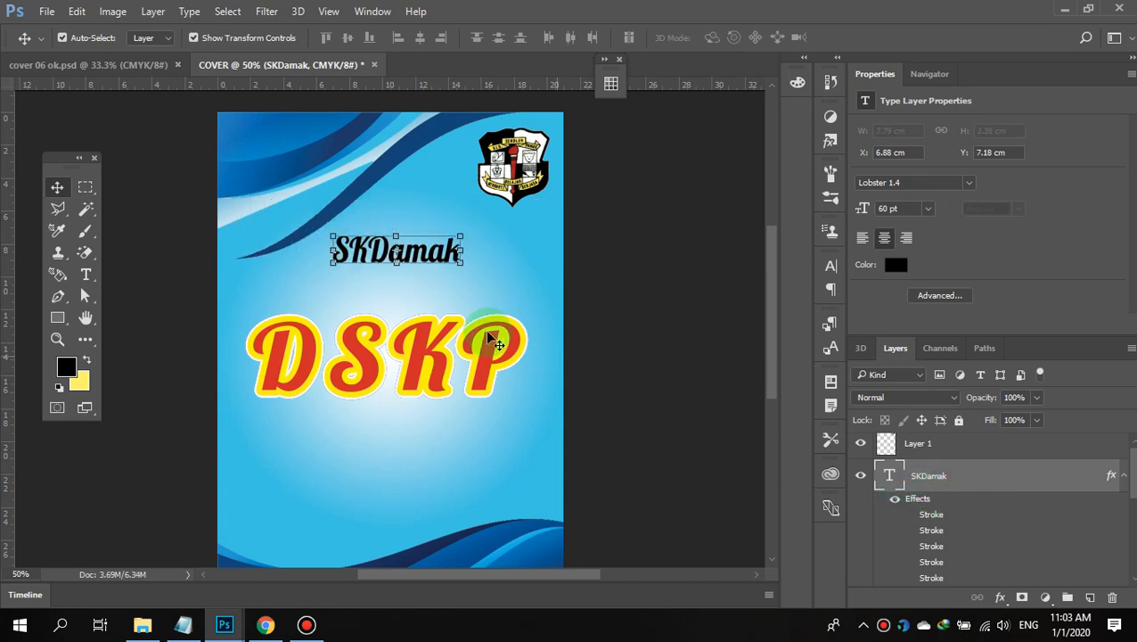
drag(352, 256, 452, 234)
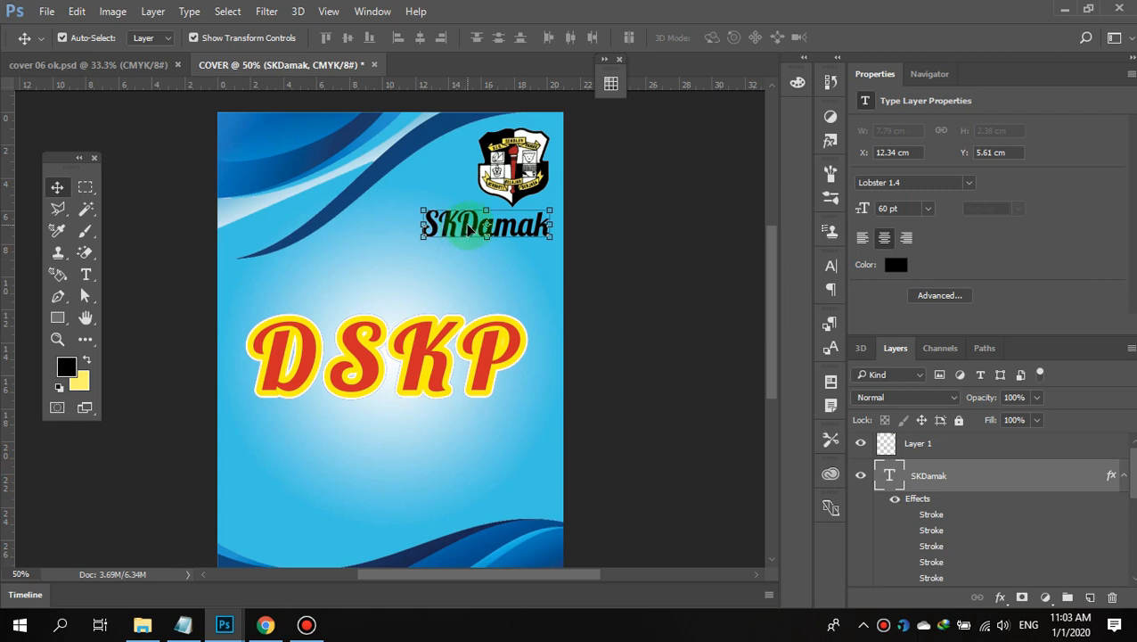
- Insert a space in the school name so it reads SK Damak and commit the text edit
click(86, 275)
click(459, 223)
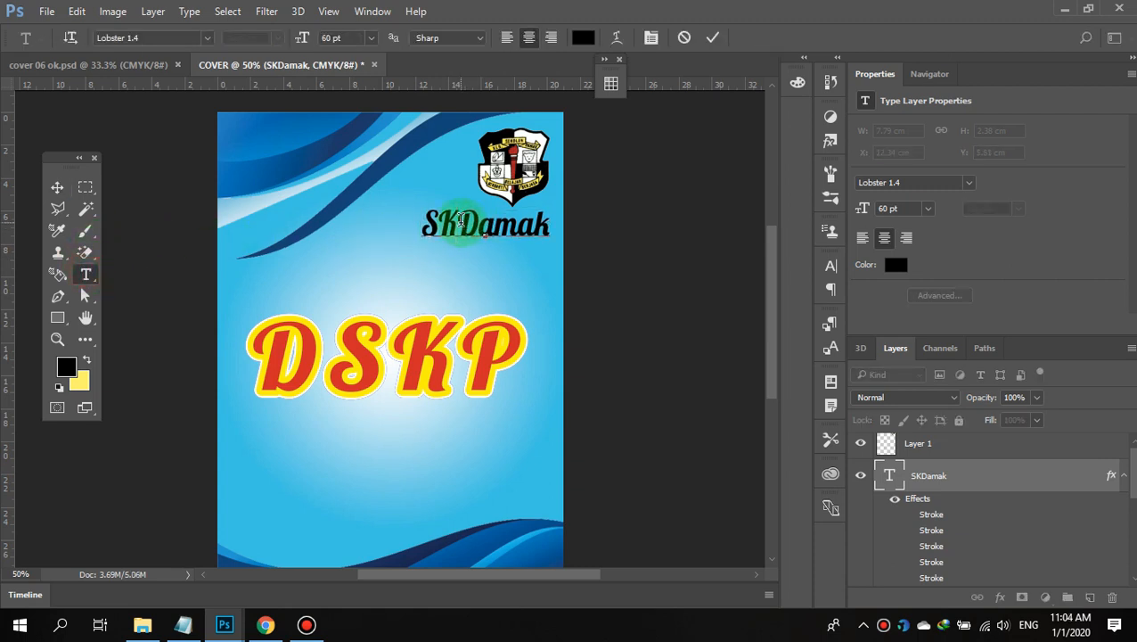
click(716, 37)
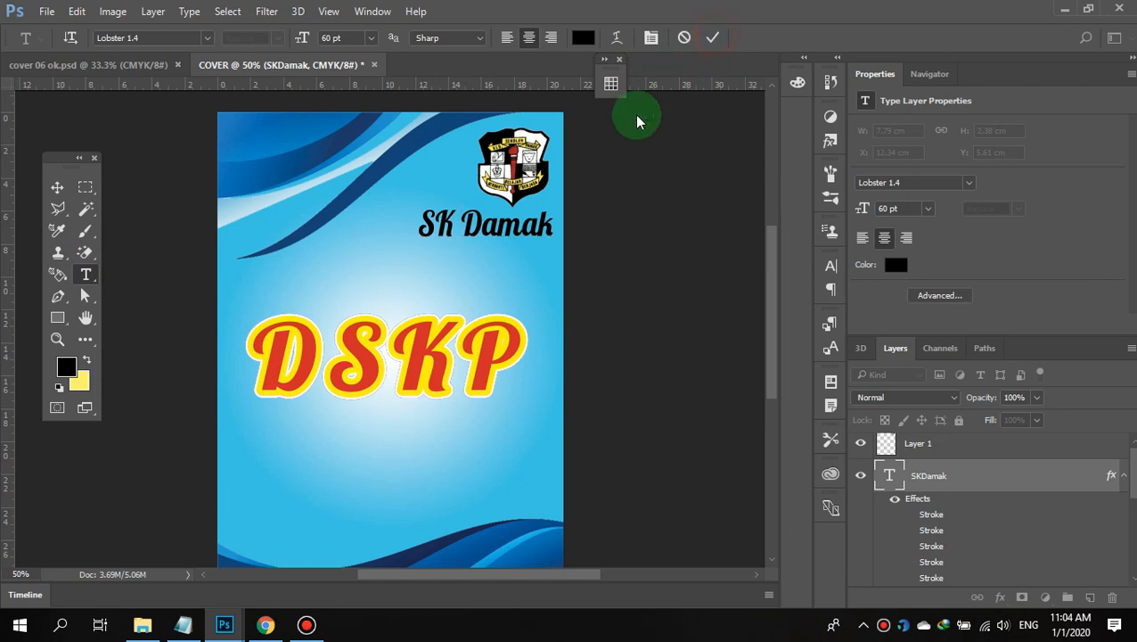
scroll(514, 378, down, 2)
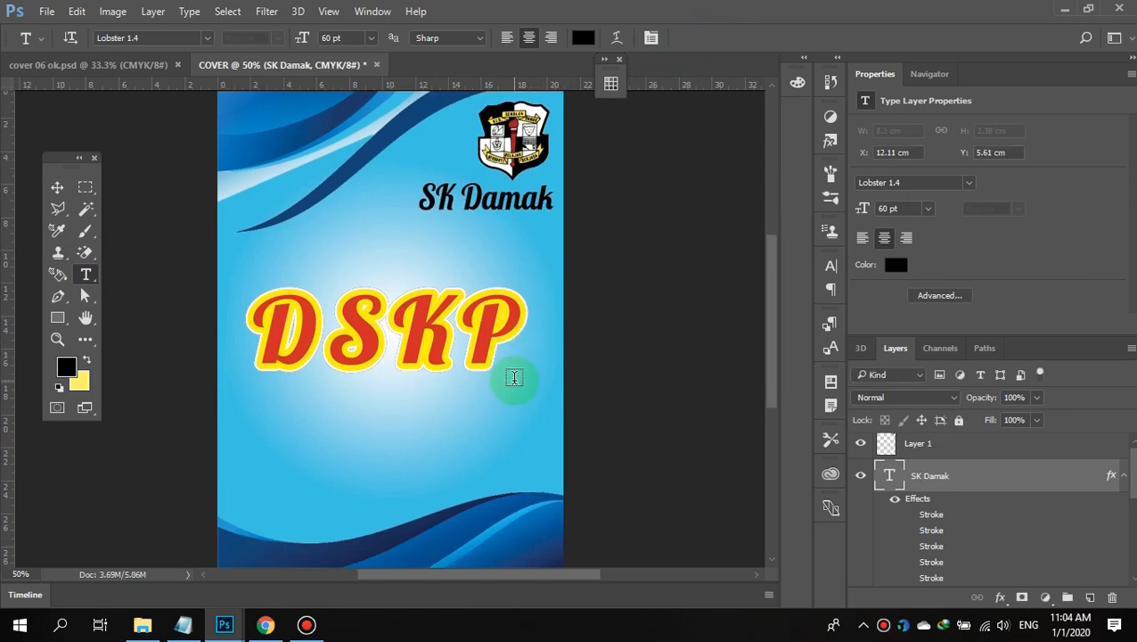
- Switch to File Explorer and open the KARTUN 2 image from the PHOTOSHOP folder with Adobe Photoshop CC 2017
click(144, 627)
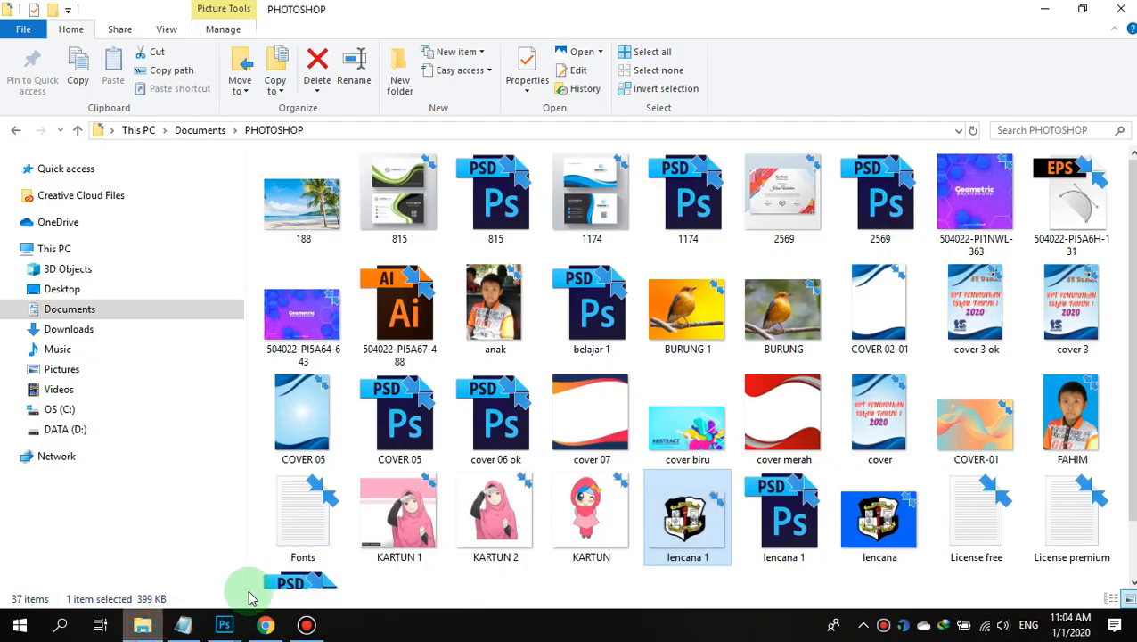
click(487, 531)
right_click(488, 531)
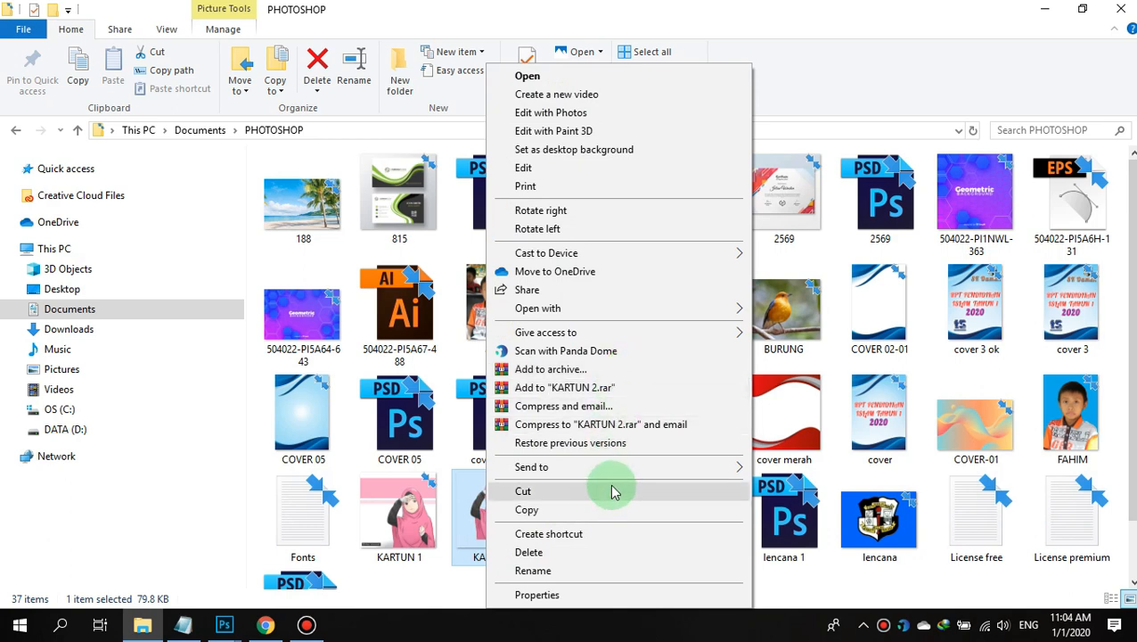
mouse_move(627, 309)
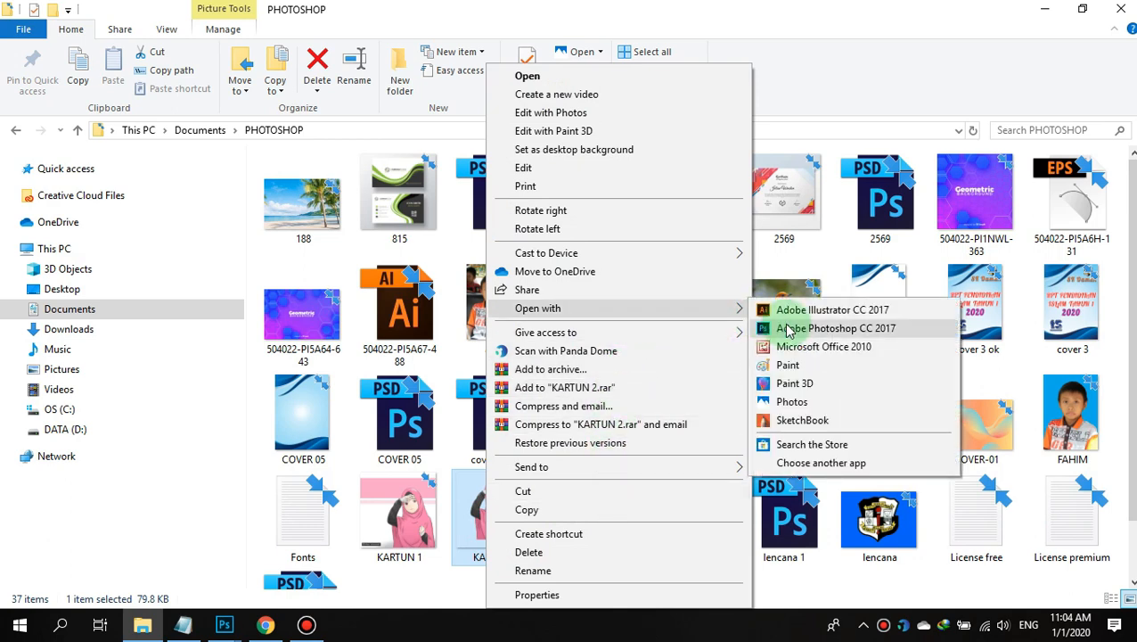
click(789, 329)
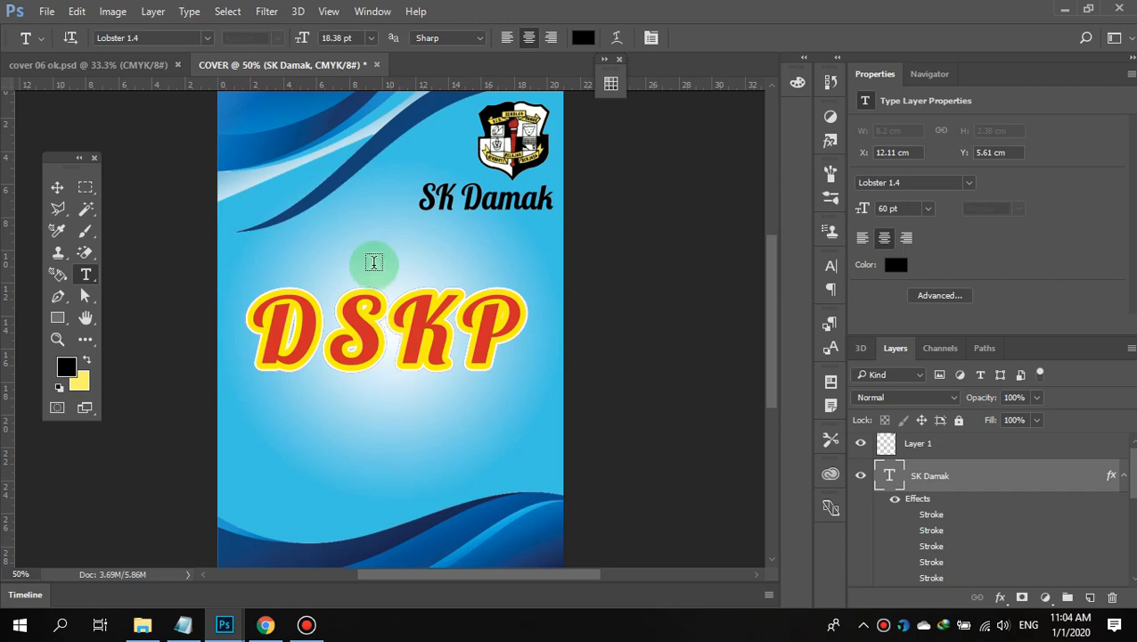
- Copy the girl cartoon from KARTUN 2.png onto the COVER page and close the cartoon document
drag(435, 78, 482, 203)
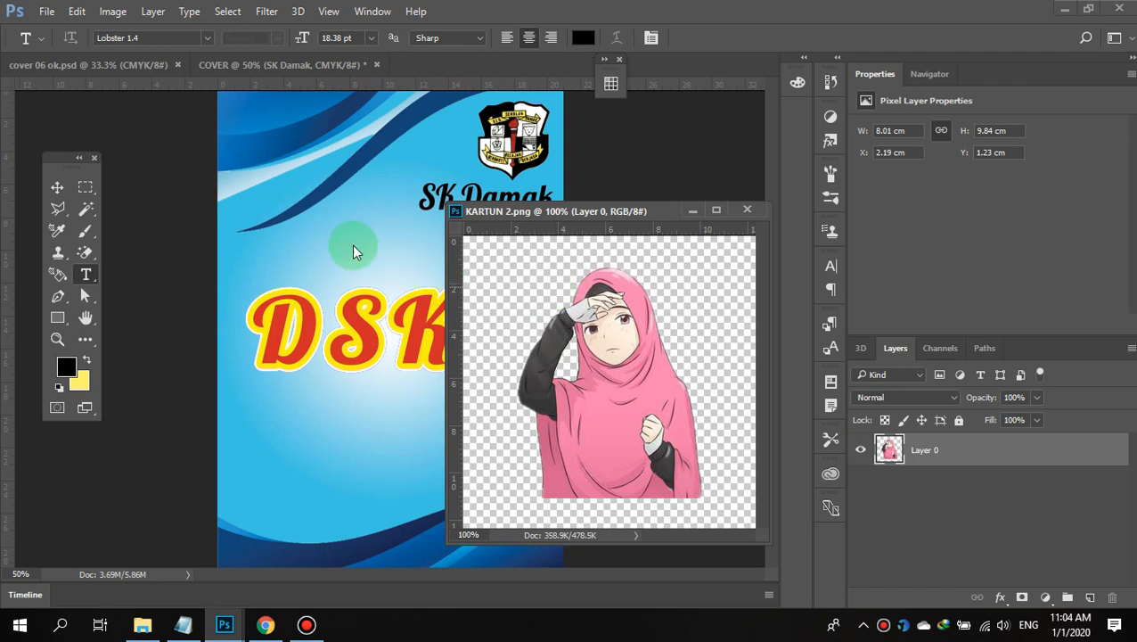
click(56, 188)
drag(566, 372, 347, 410)
drag(663, 282, 705, 292)
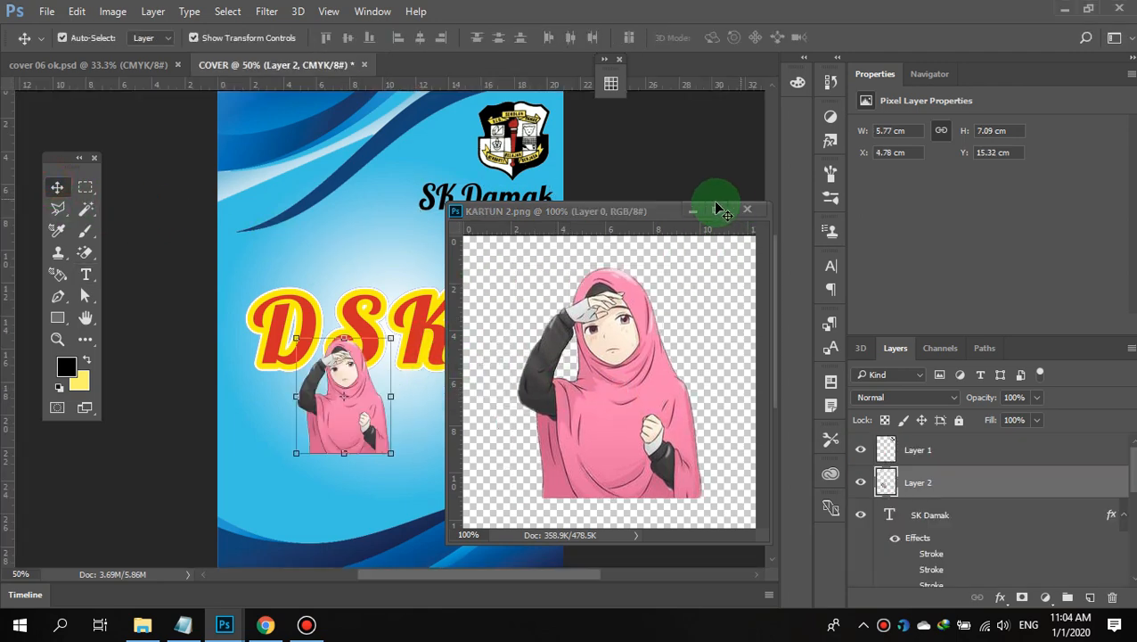
click(747, 211)
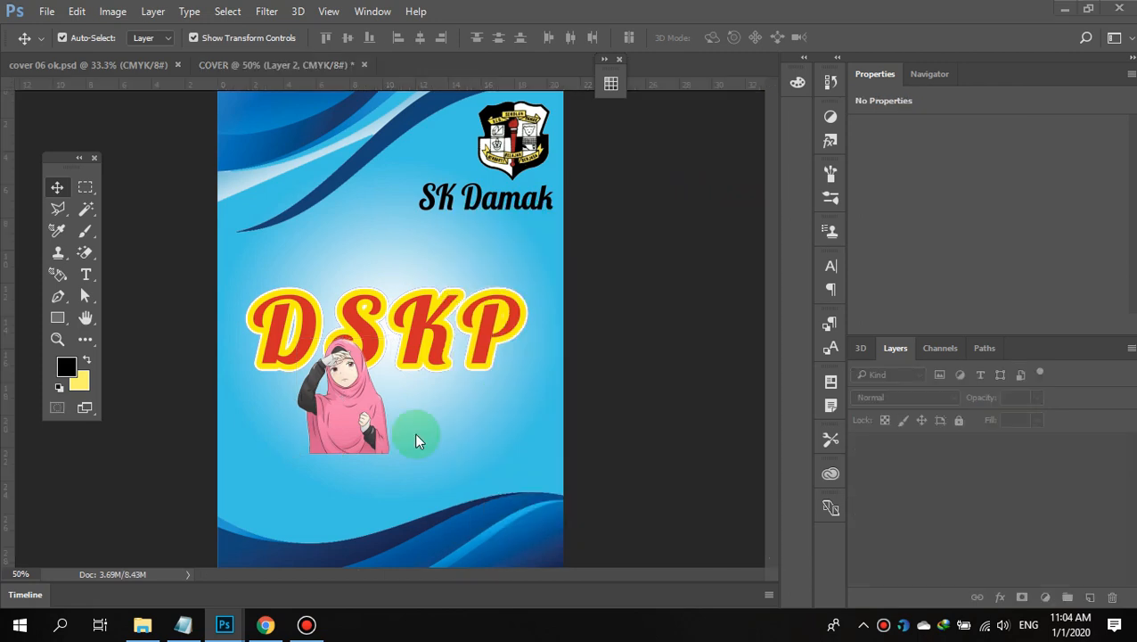
- Enlarge the girl cartoon to about 11.05 by 12.32 cm in the cover's lower-left corner and apply the transformation
drag(325, 437, 324, 429)
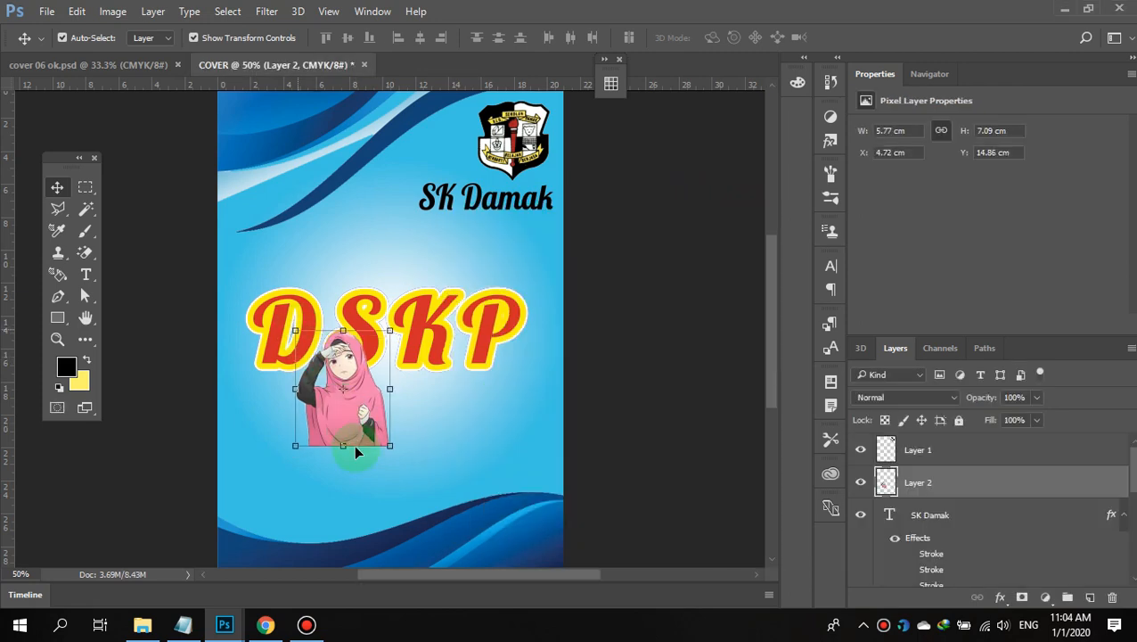
key(ctrl+t)
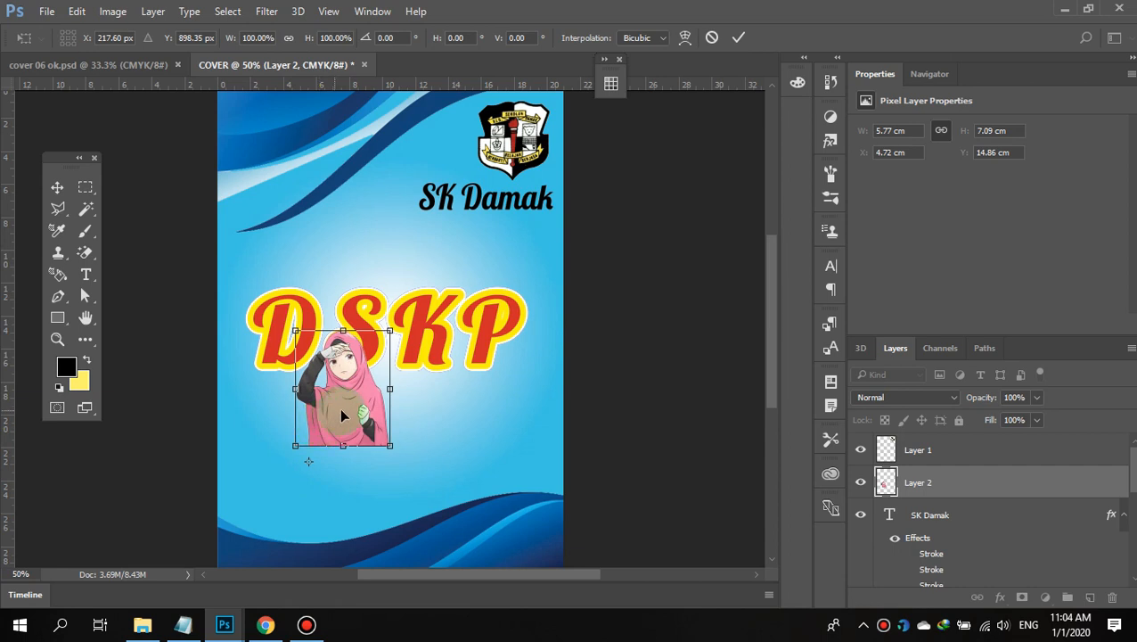
click(738, 39)
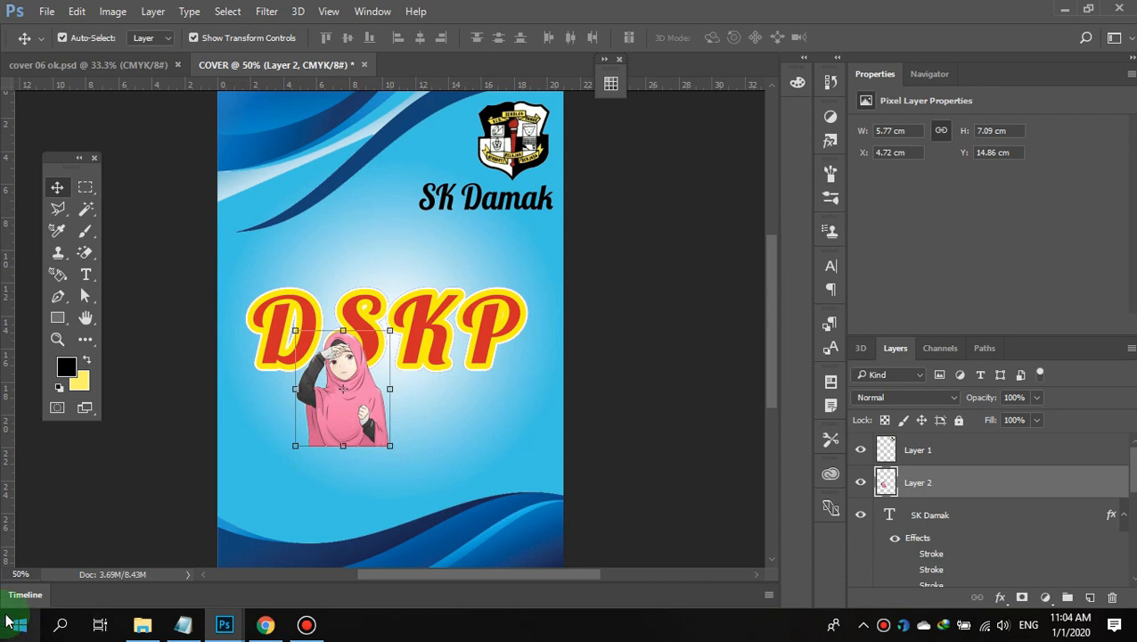
key(ctrl+t)
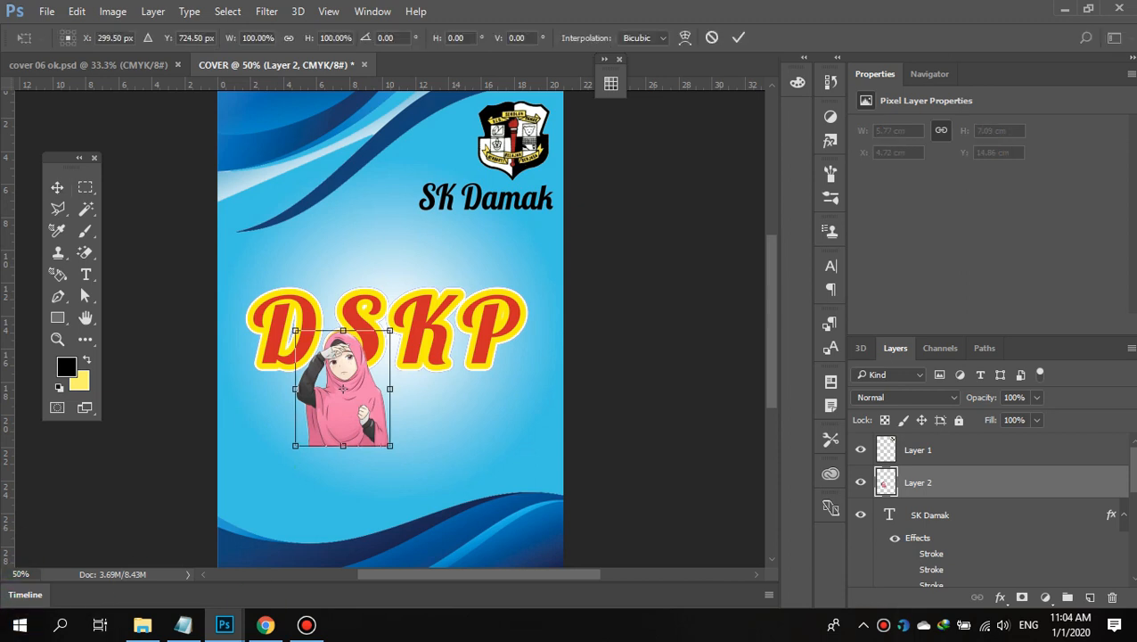
drag(390, 444, 287, 482)
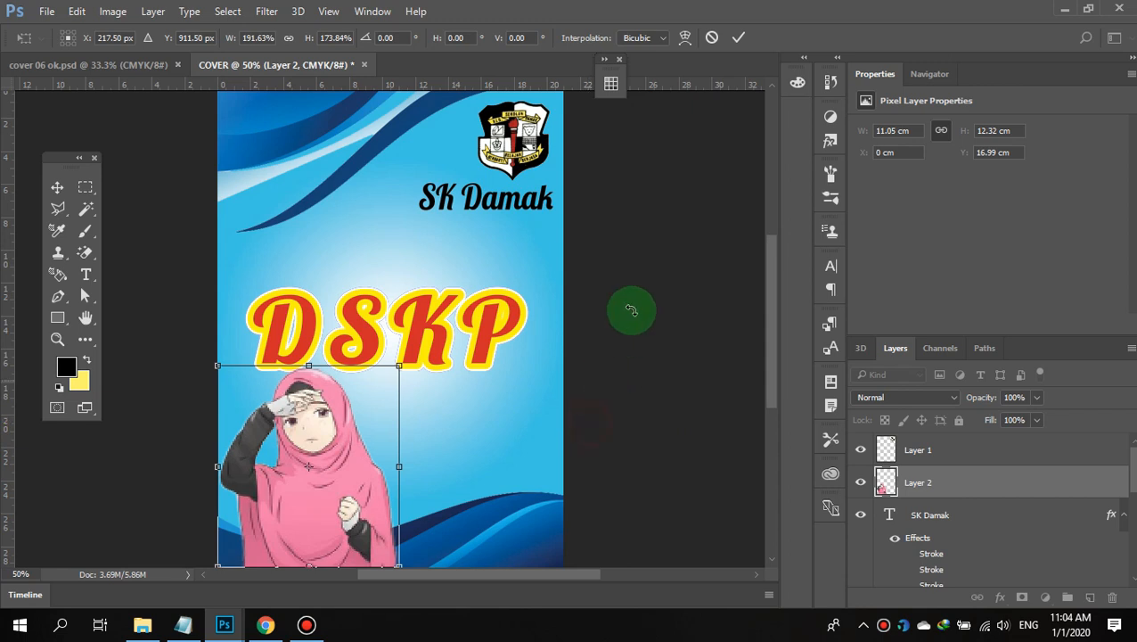
click(738, 37)
- Reorder the cartoon's Layer 2 to sit directly above Gradient Fill 1, behind the blue waves and DSKP title, and deselect it
click(945, 457)
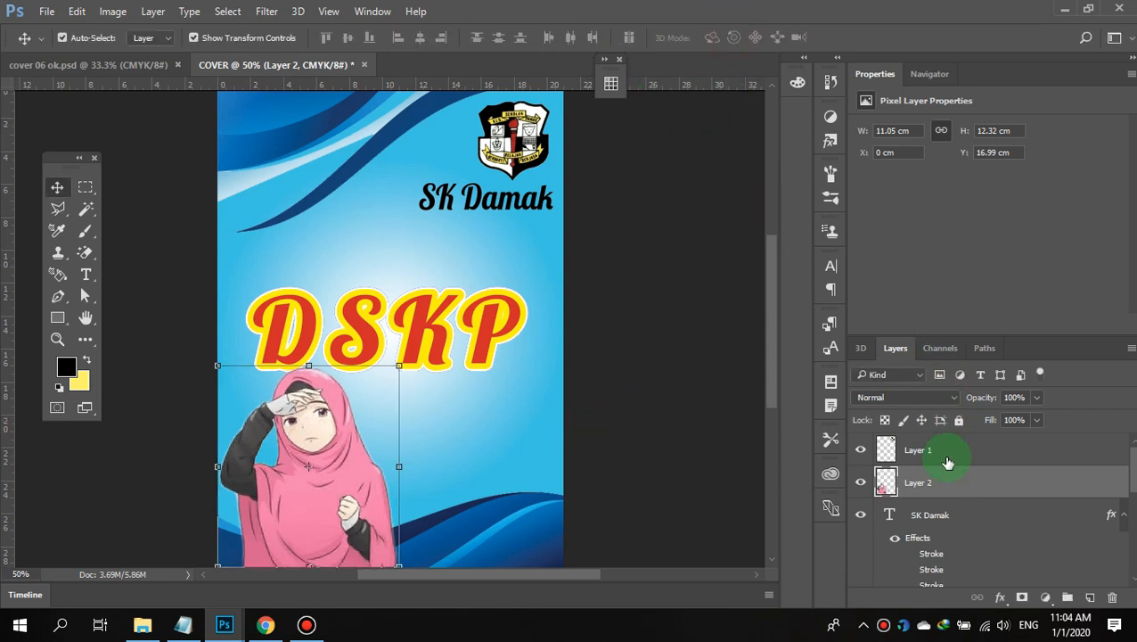
scroll(911, 495, down, 2)
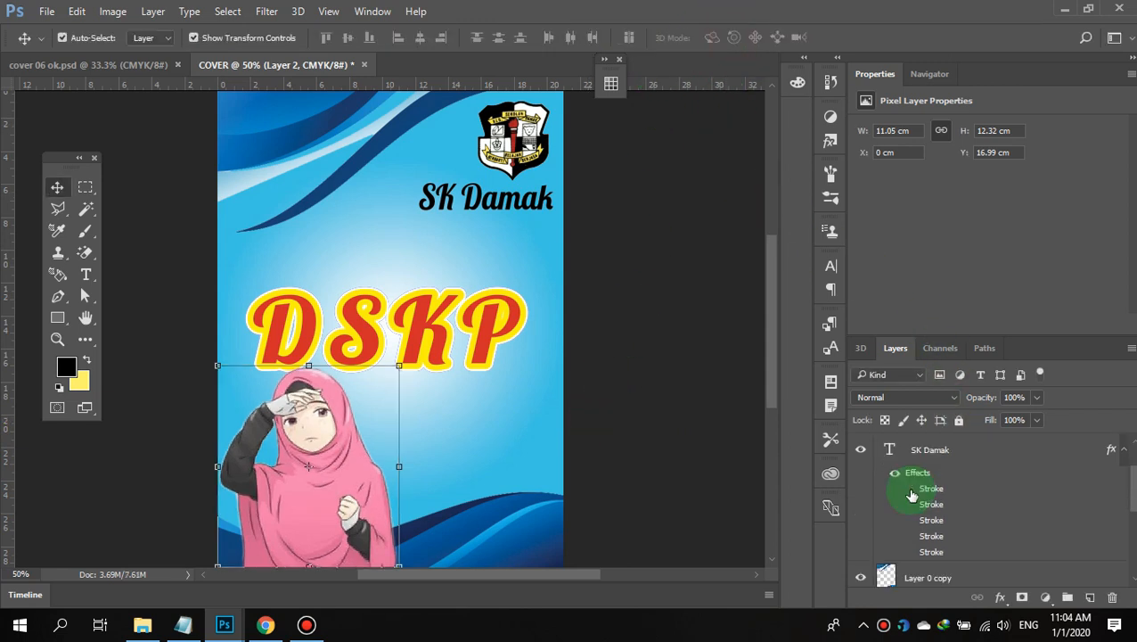
scroll(911, 496, up, 3)
scroll(904, 499, down, 3)
scroll(927, 502, up, 2)
drag(927, 495, 939, 542)
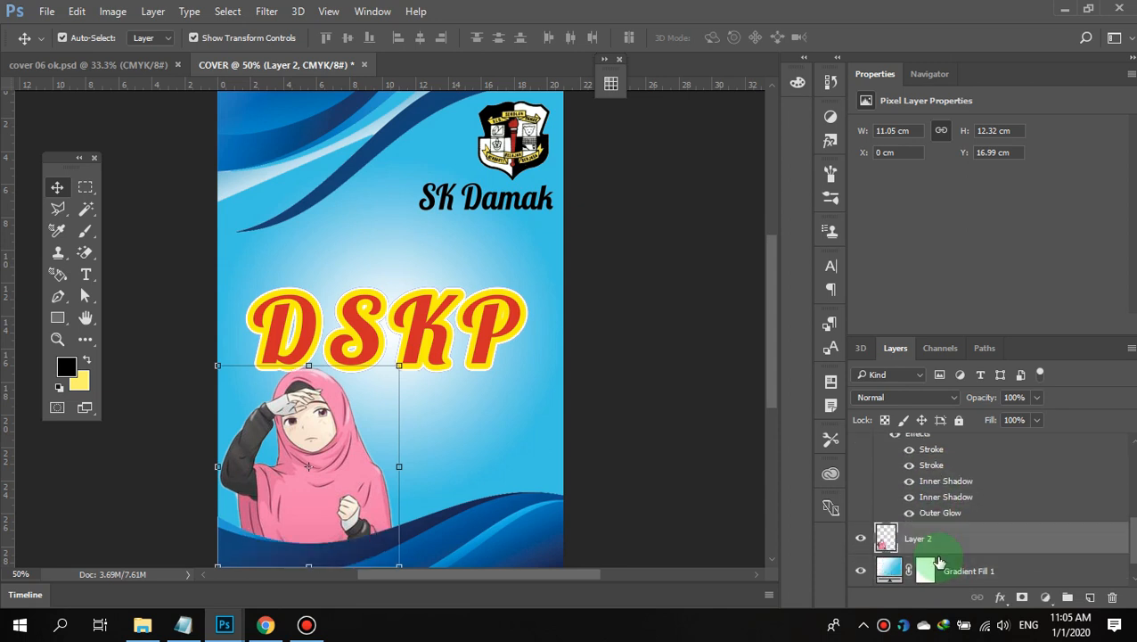
click(645, 423)
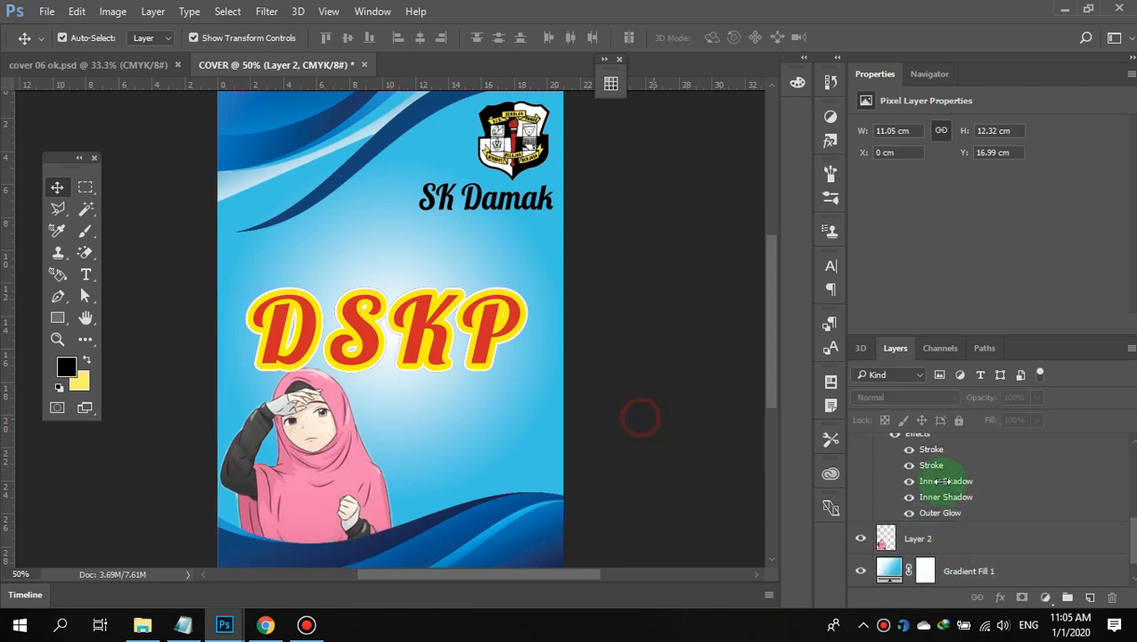
scroll(985, 520, up, 3)
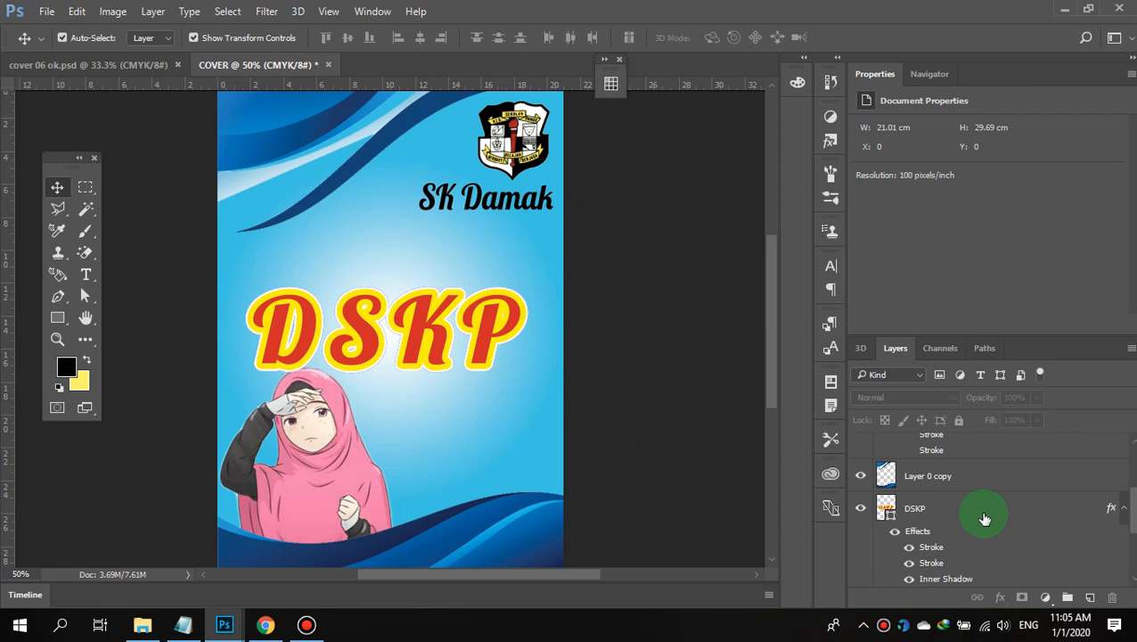
- Shrink the girl cartoon to about 10.03 by 10.8 cm from its upper-left corner and apply the transformation
scroll(984, 520, down, 2)
click(337, 482)
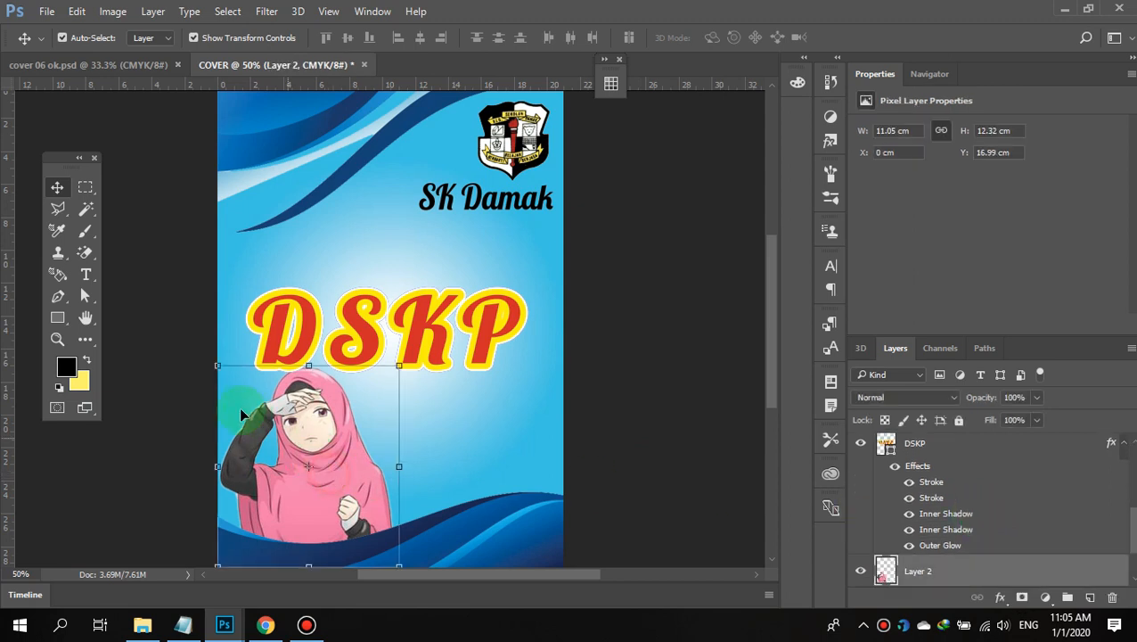
drag(222, 372, 234, 390)
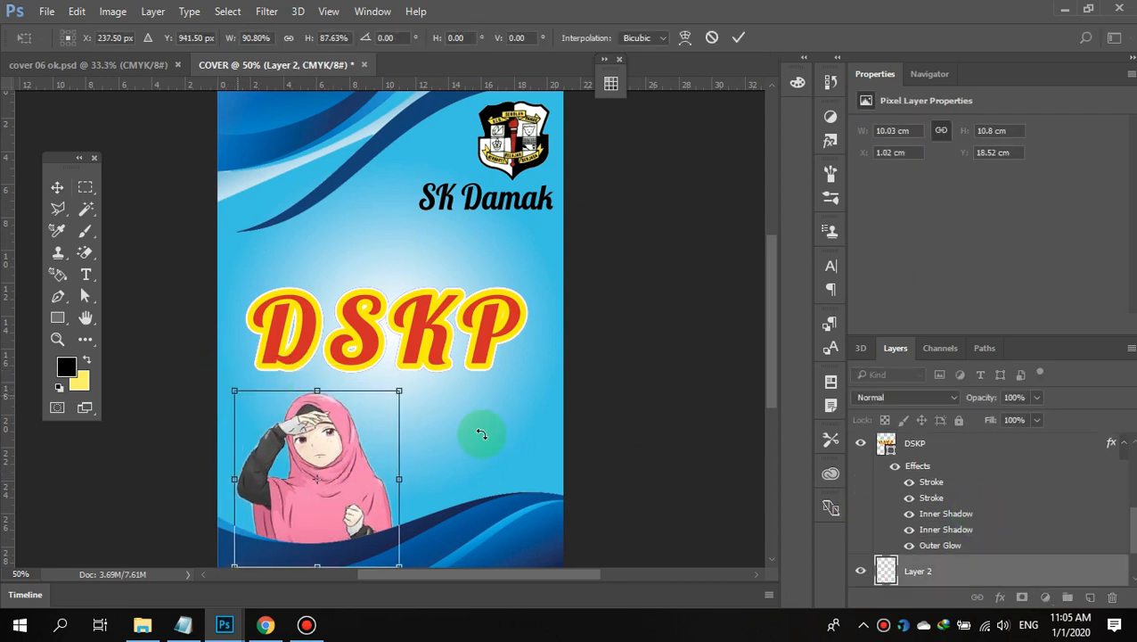
click(739, 38)
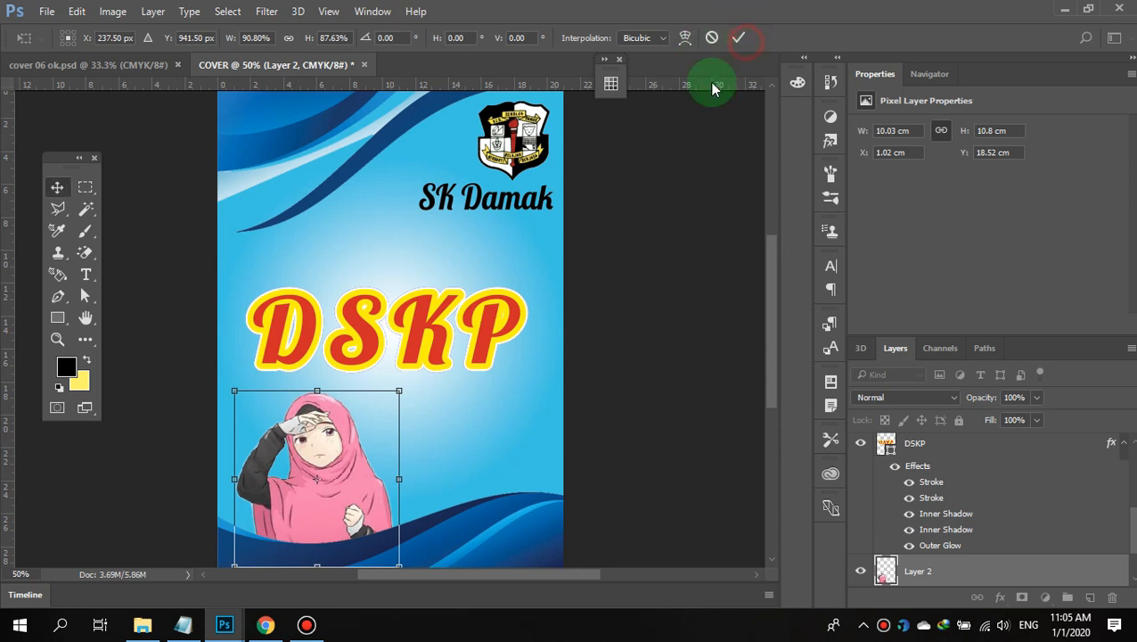
- Enlarge the DSKP title to about 113.41% width and 119.39% height, apply the transformation and deselect it
click(407, 324)
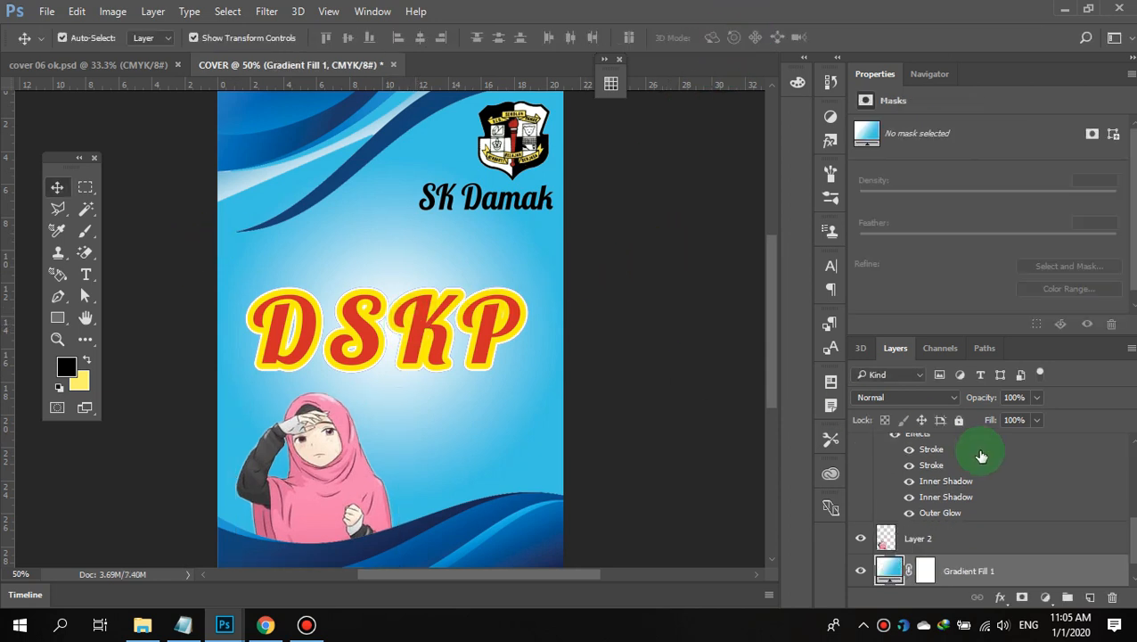
scroll(940, 462, up, 2)
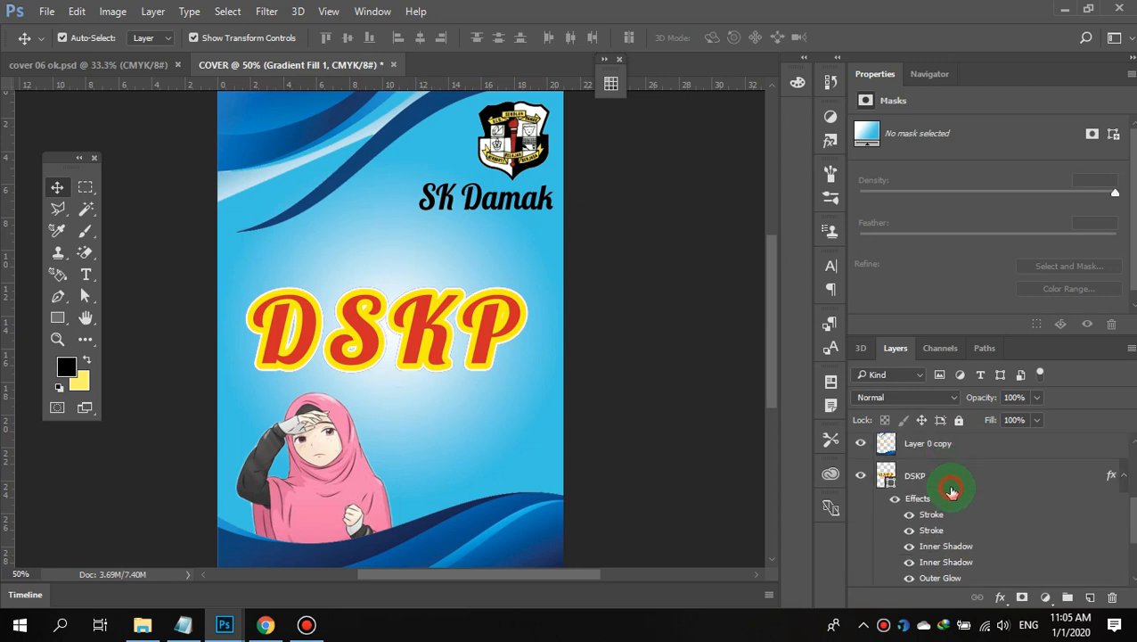
click(951, 491)
drag(529, 288, 538, 273)
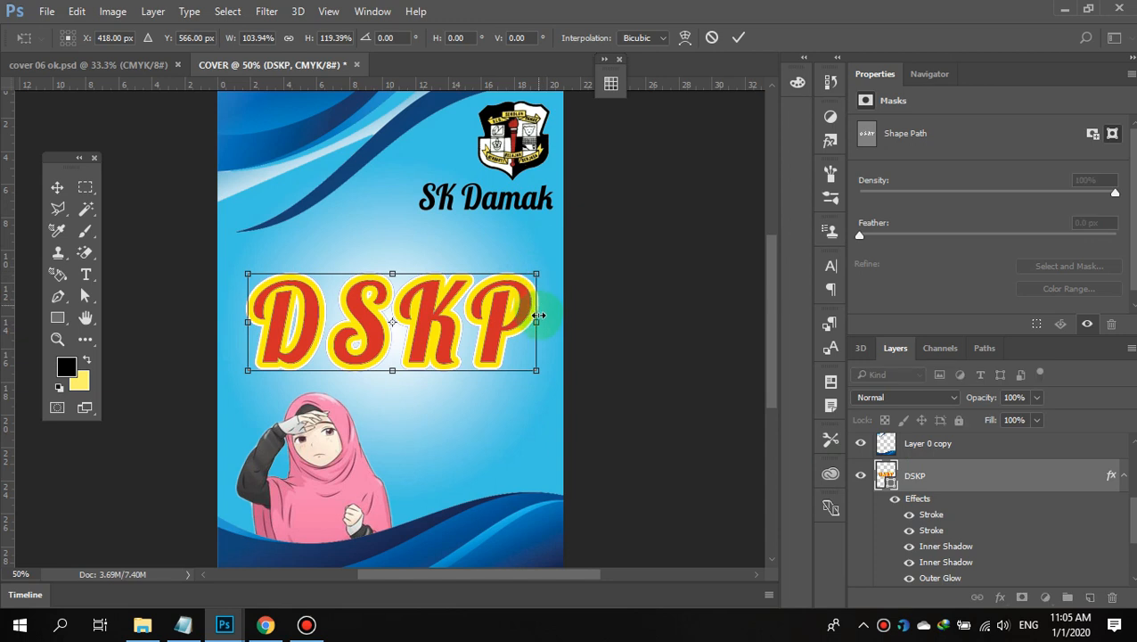
drag(541, 321, 550, 321)
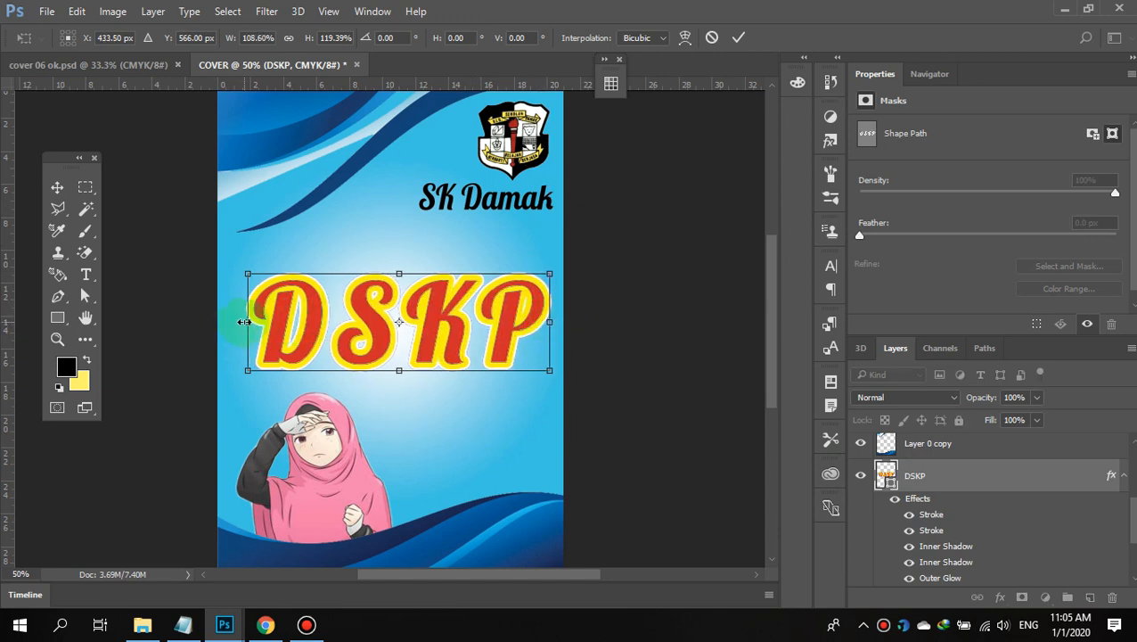
drag(242, 321, 229, 321)
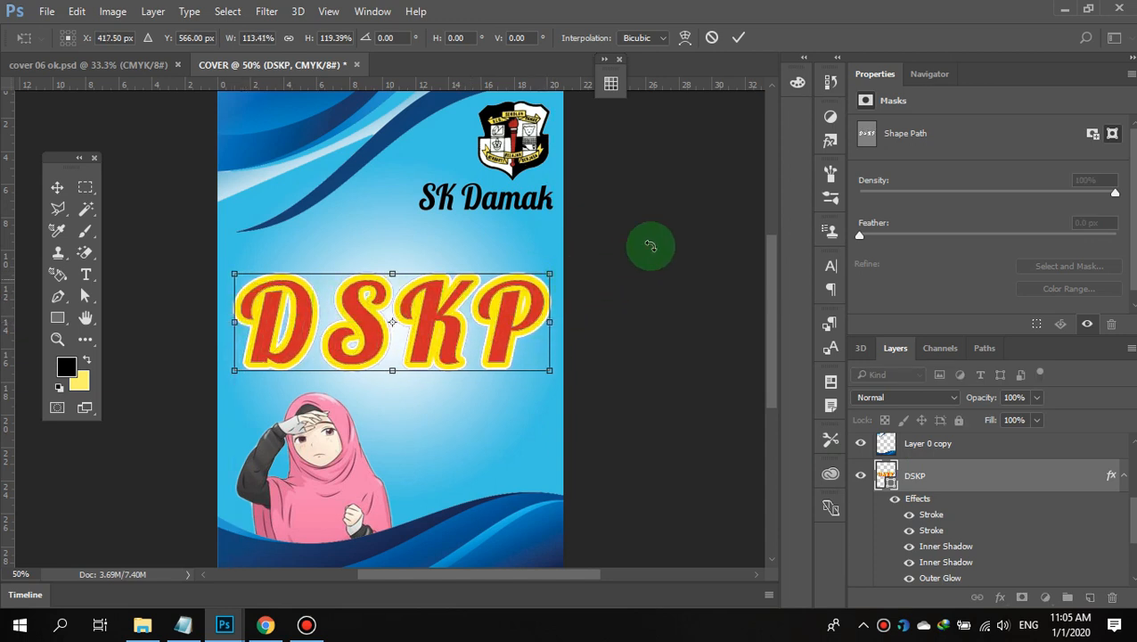
click(736, 41)
click(622, 246)
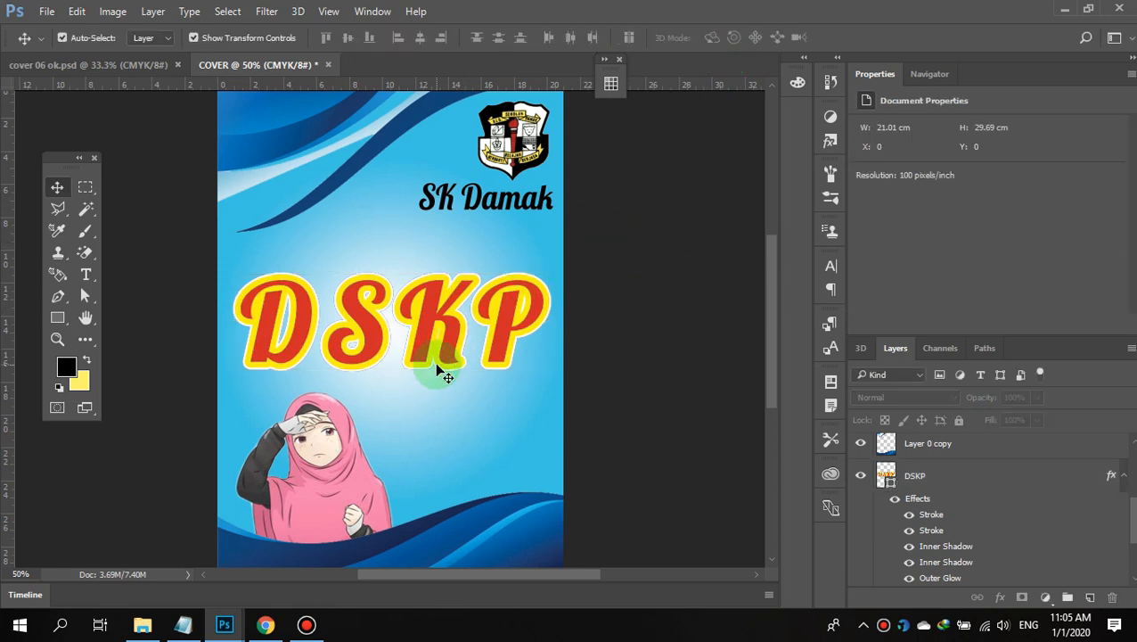
- Add magenta Color Overlay, Satin, Pattern Overlay, Outer Glow and Drop Shadow effects to the SK Damak text layer
click(436, 227)
click(461, 214)
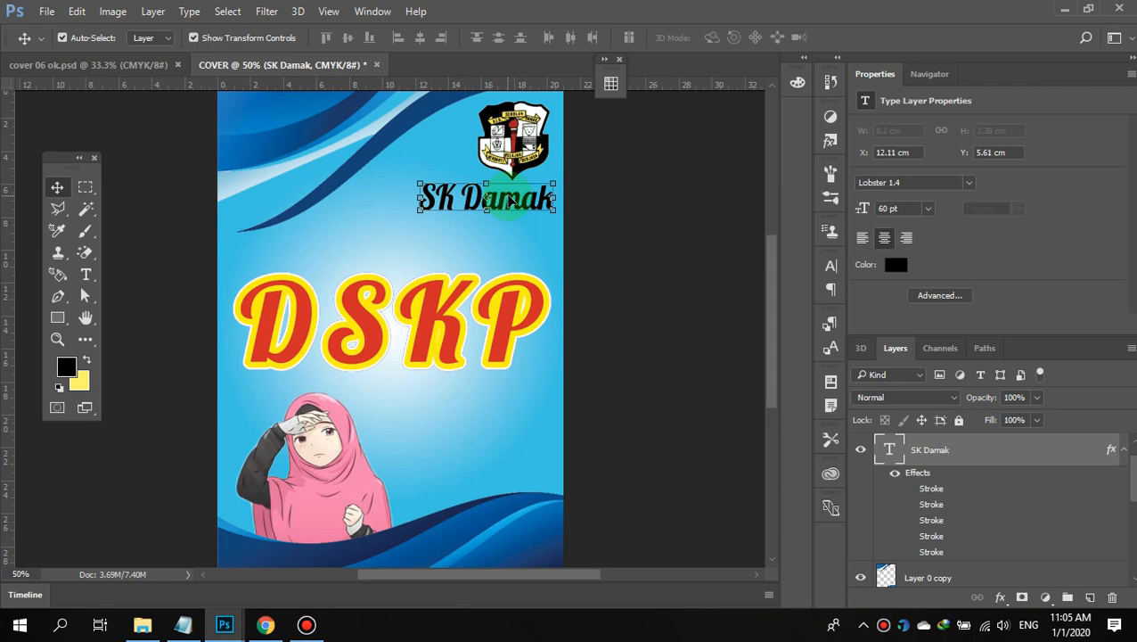
double_click(987, 464)
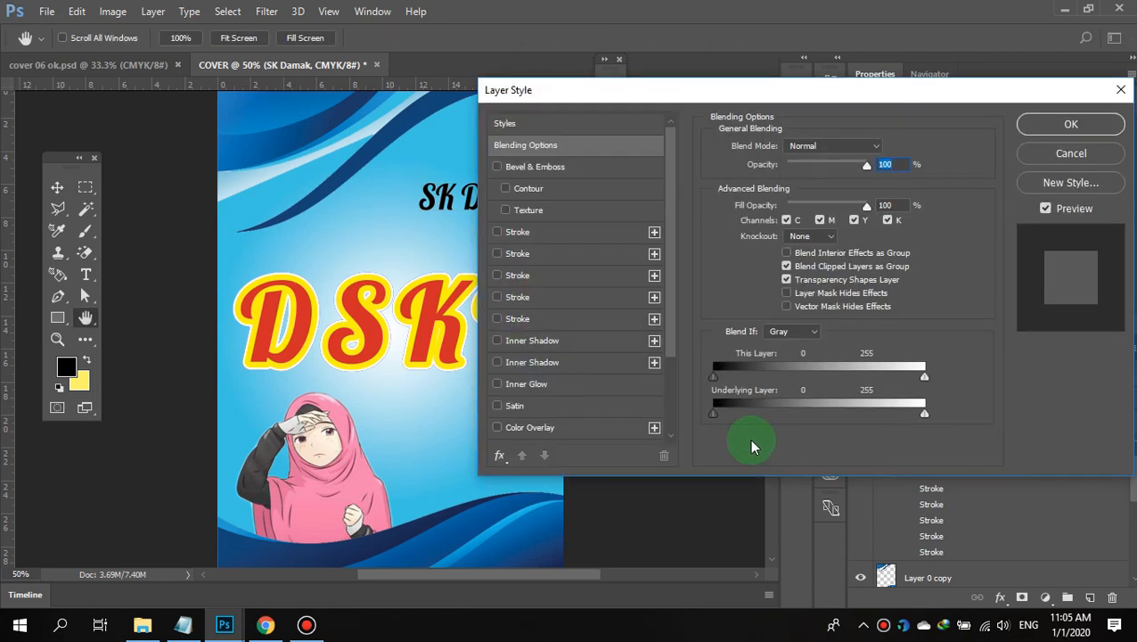
click(567, 429)
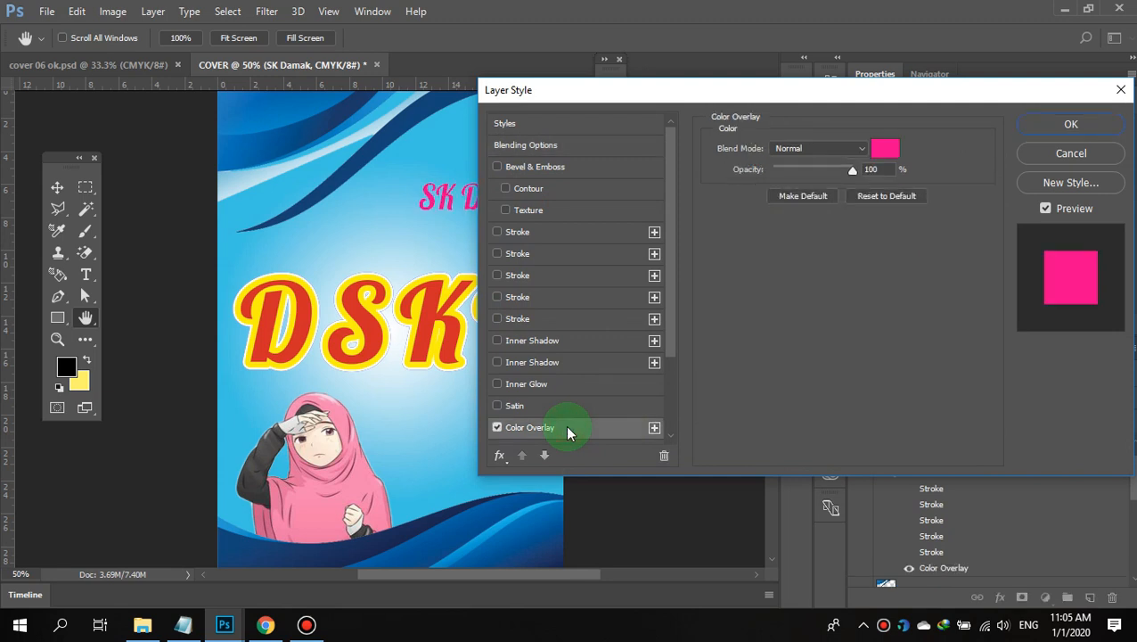
click(547, 408)
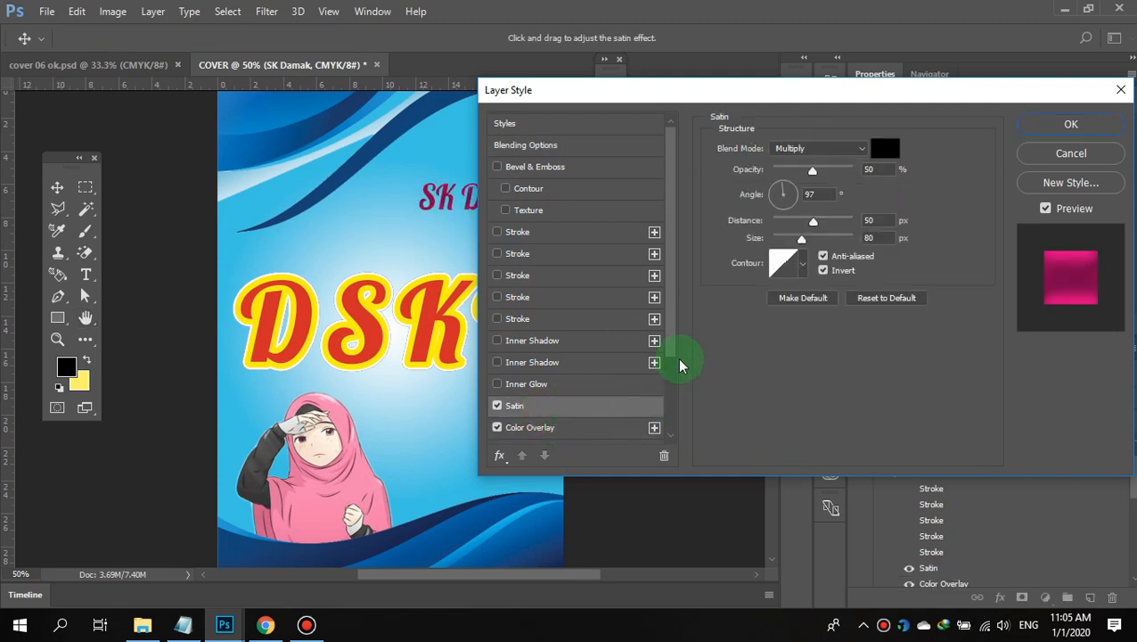
drag(675, 356, 669, 437)
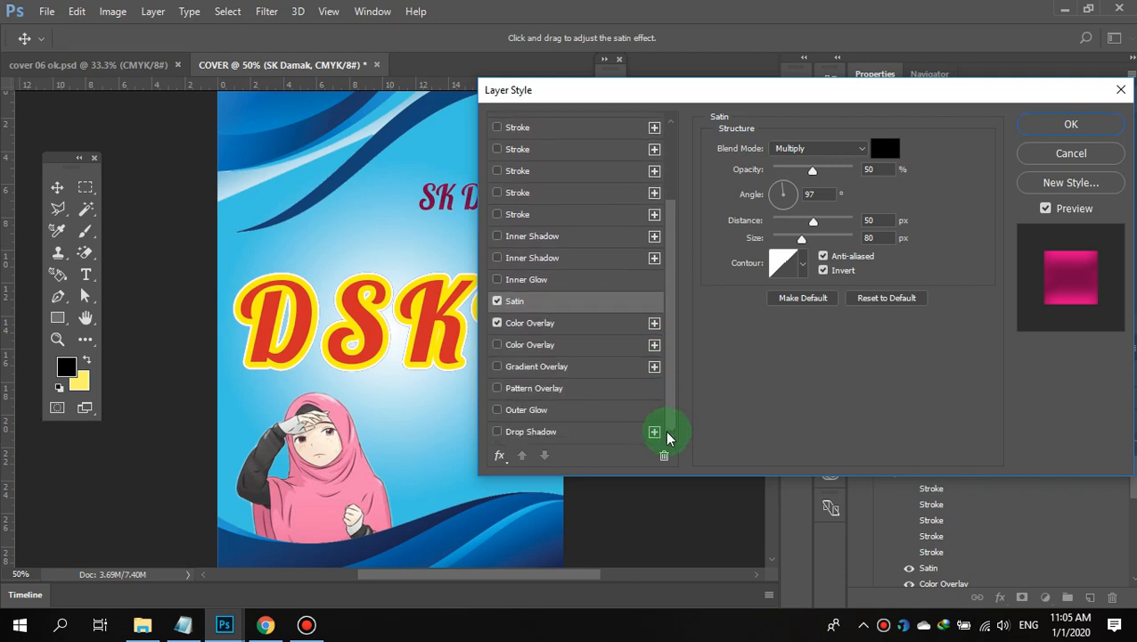
click(550, 390)
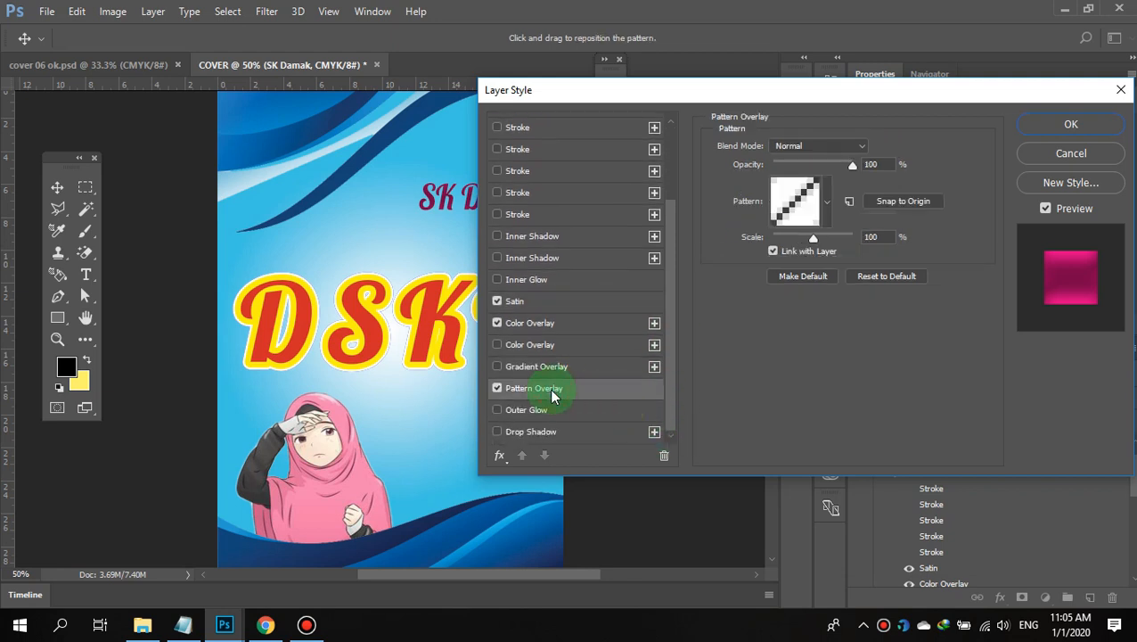
click(533, 411)
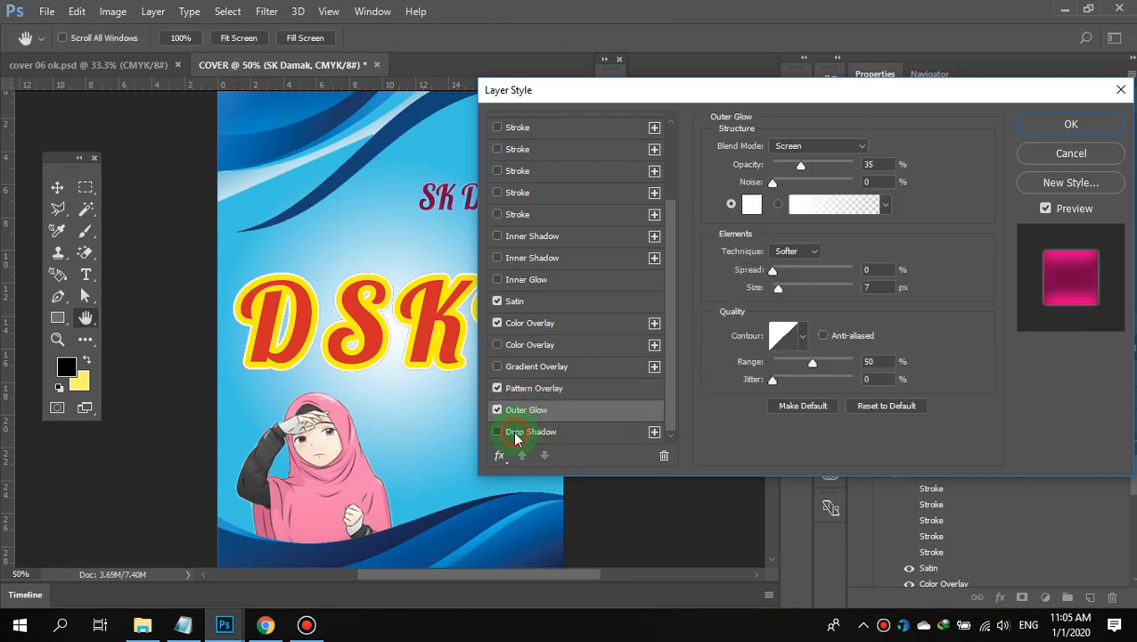
click(515, 435)
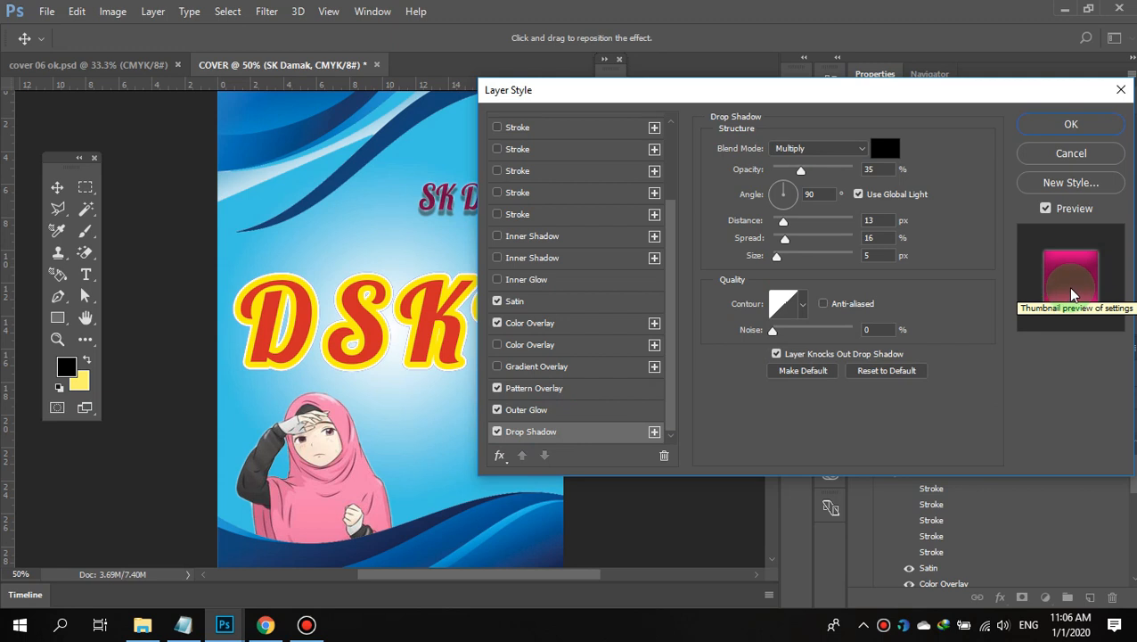
- Enable Inner Glow and Inner Shadow on the SK Damak text and add a second Inner Shadow
click(511, 281)
click(514, 257)
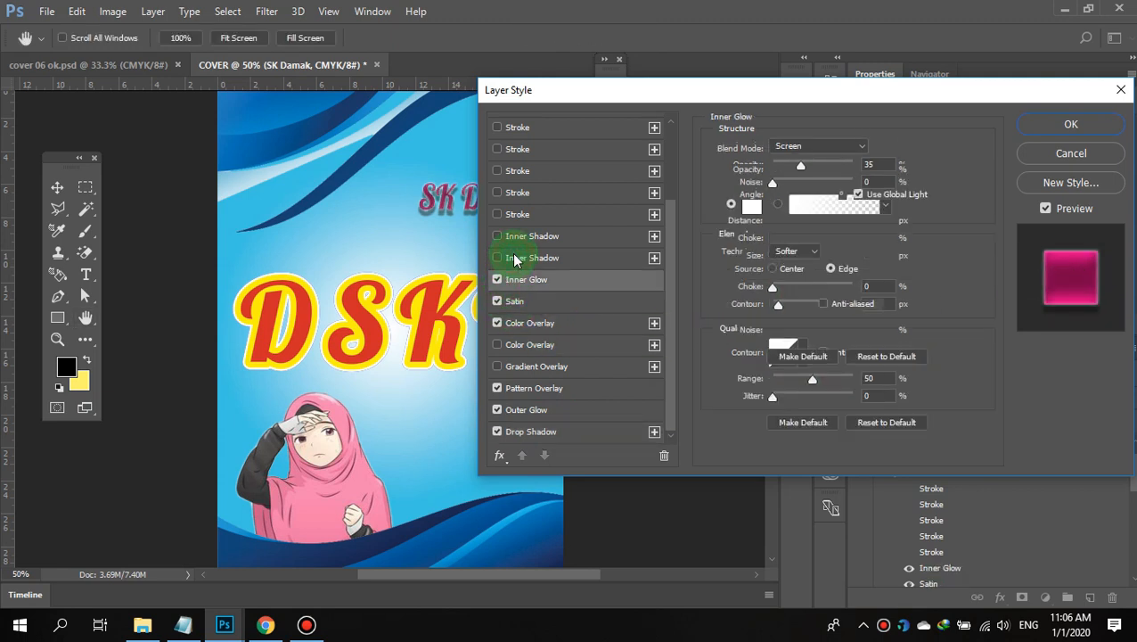
click(655, 258)
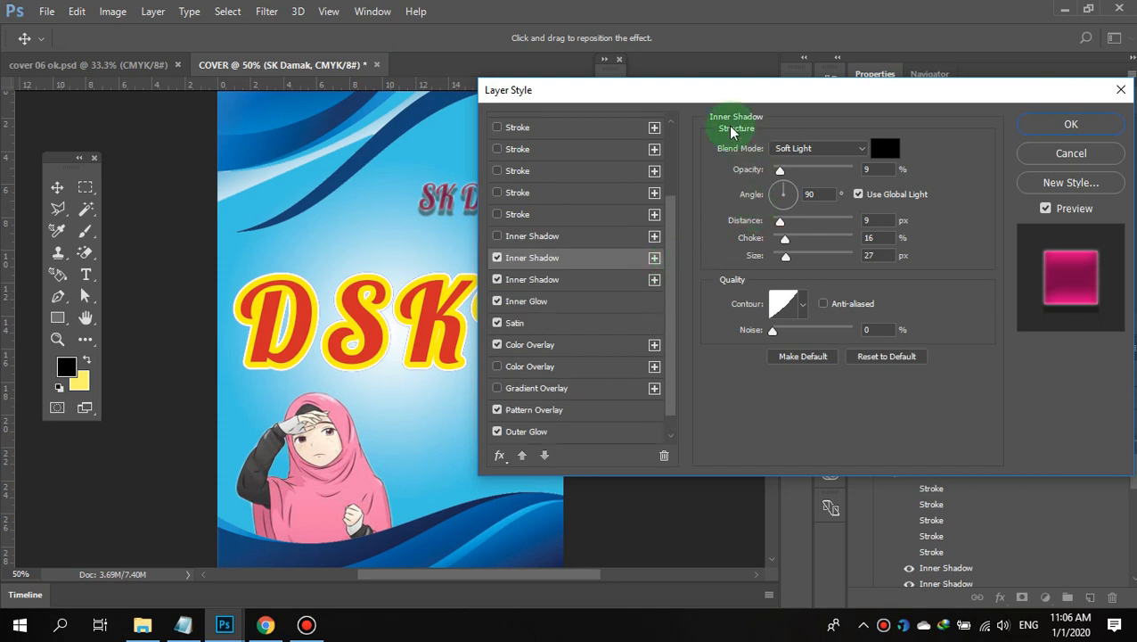
- Set the added Inner Shadow's distance to 29 px, choke to 28% and opacity to 25%
drag(724, 102, 857, 107)
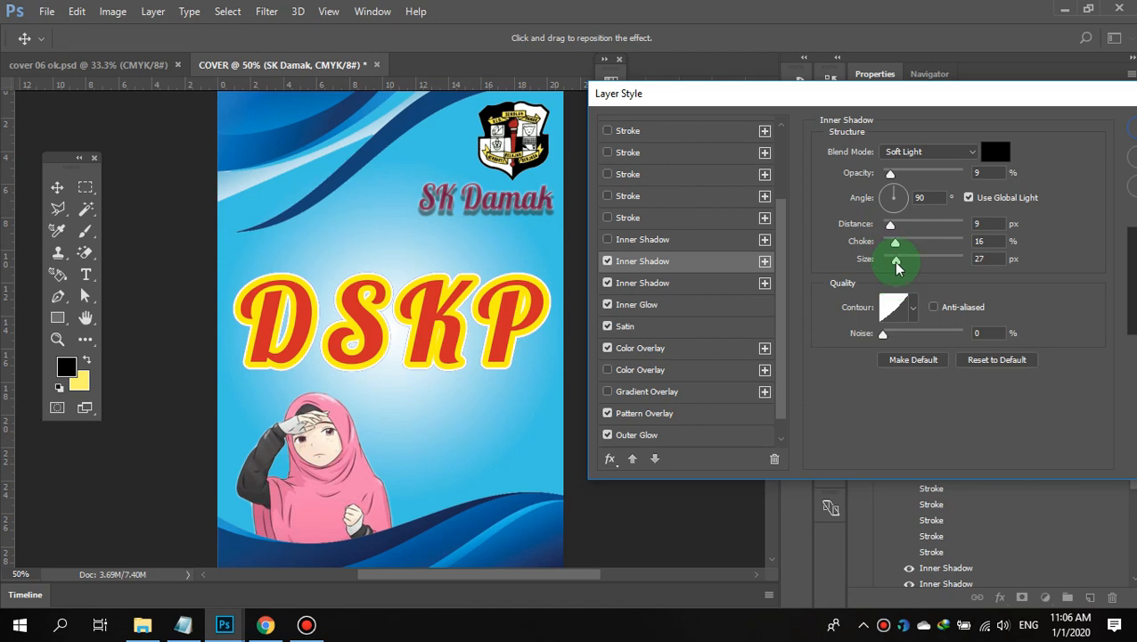
click(892, 226)
mouse_move(891, 227)
mouse_down()
mouse_move(909, 224)
mouse_move(907, 242)
mouse_up()
click(891, 241)
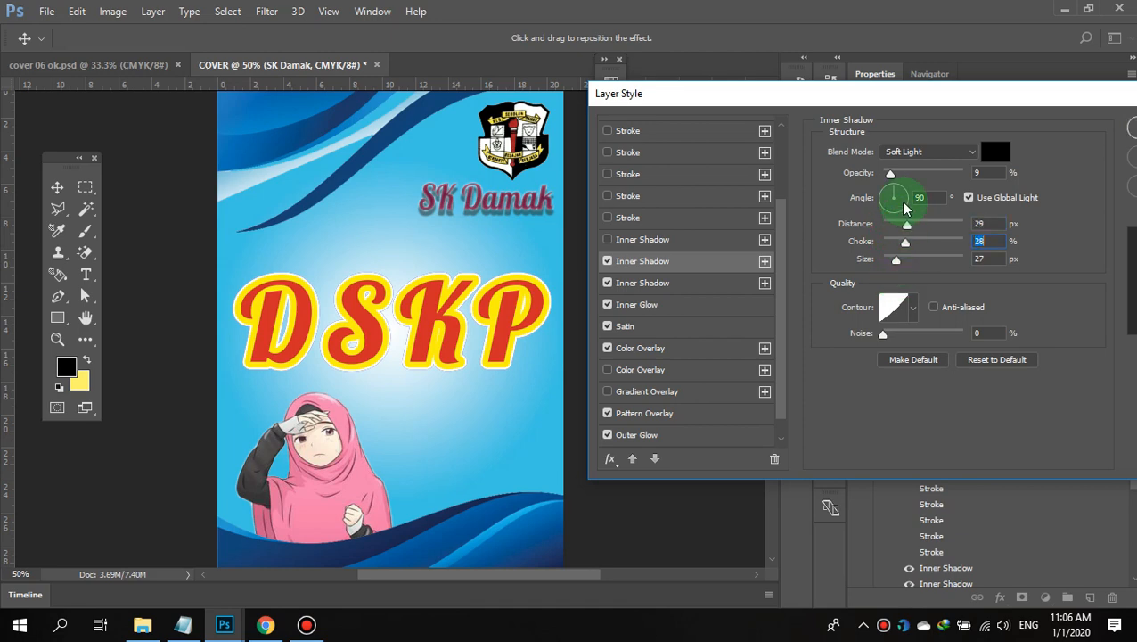
drag(891, 107, 472, 290)
click(787, 472)
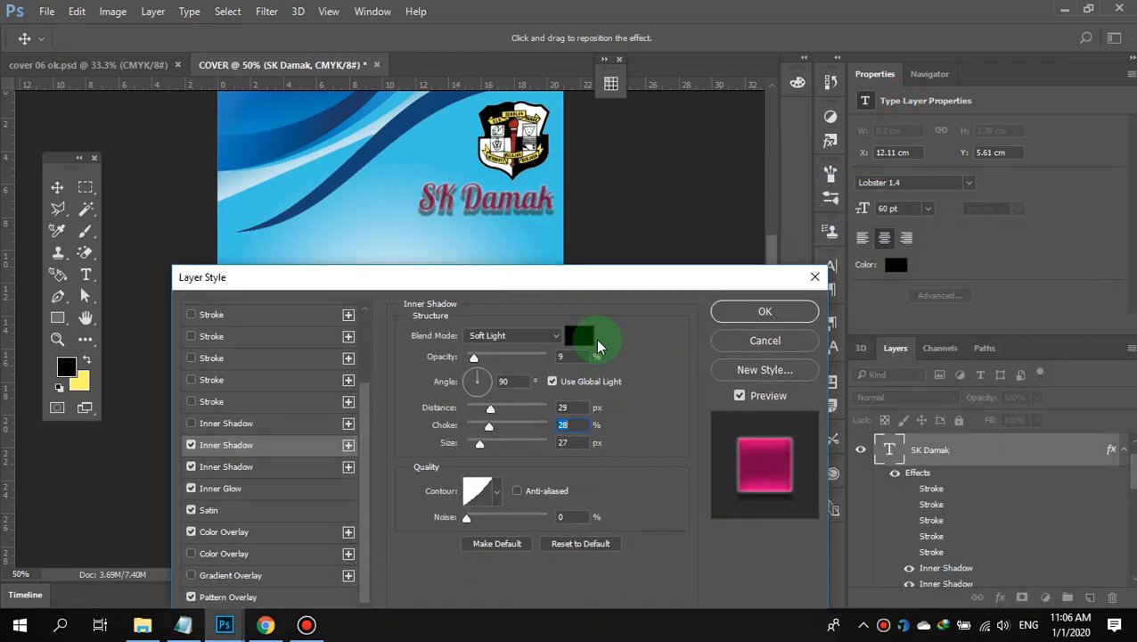
click(555, 339)
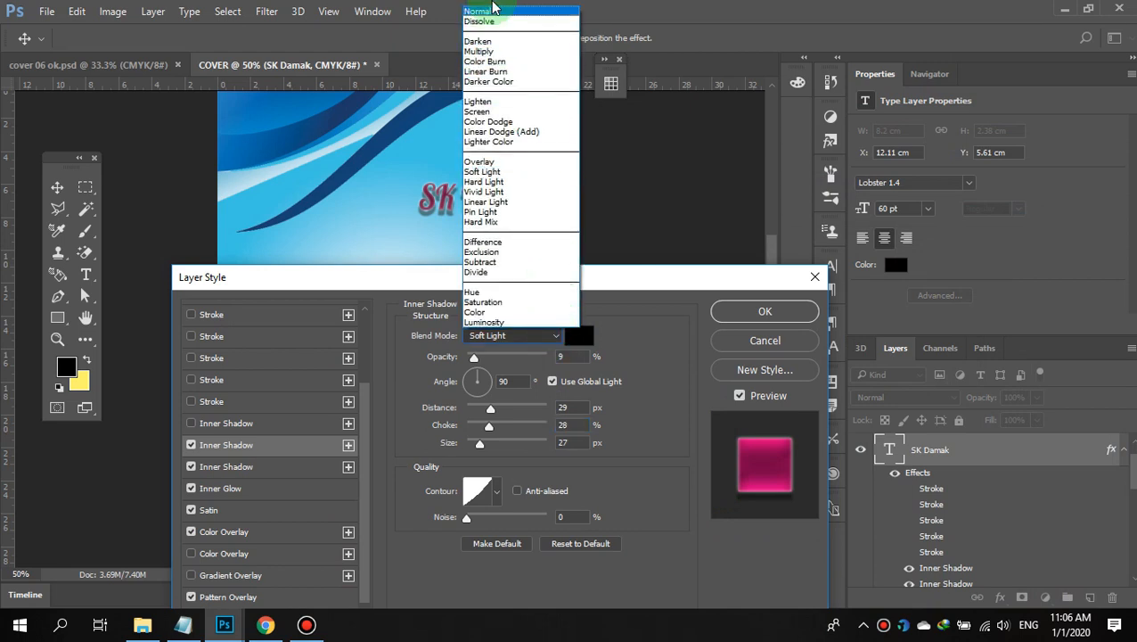
key(Escape)
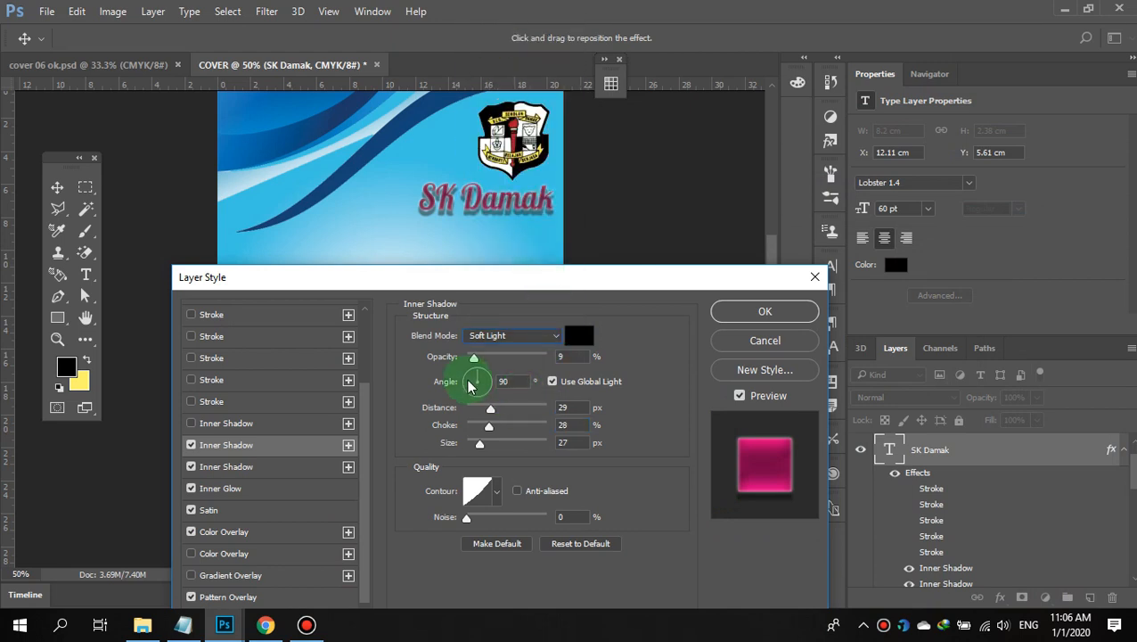
drag(473, 357, 486, 358)
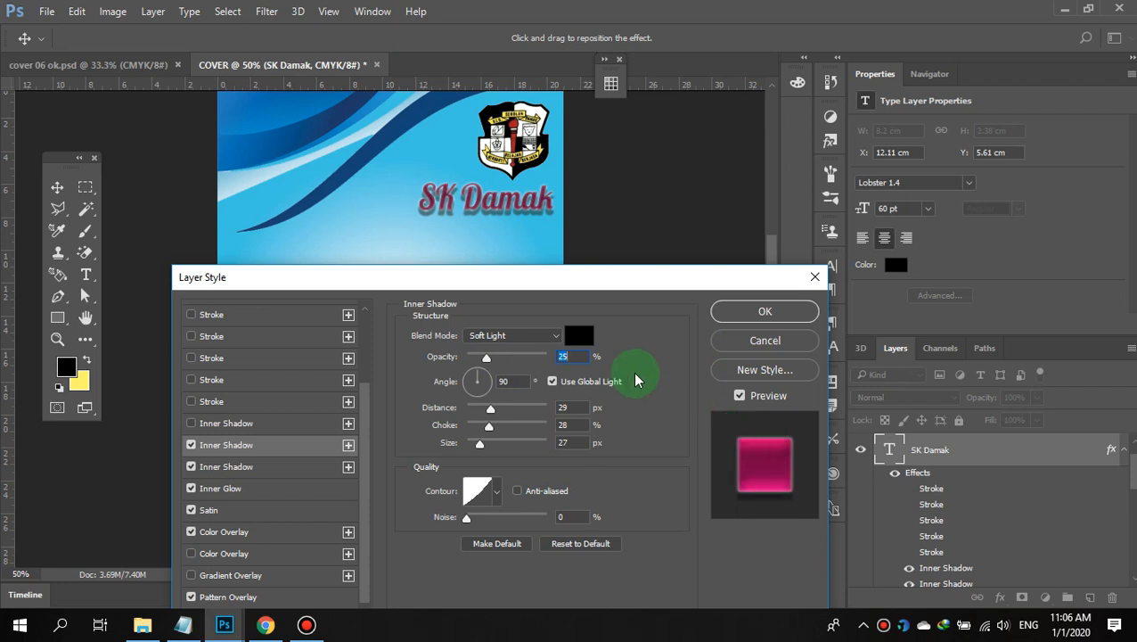
- Change the Inner Shadow colour to white using the swatches and apply the layer style to SK Damak
click(581, 339)
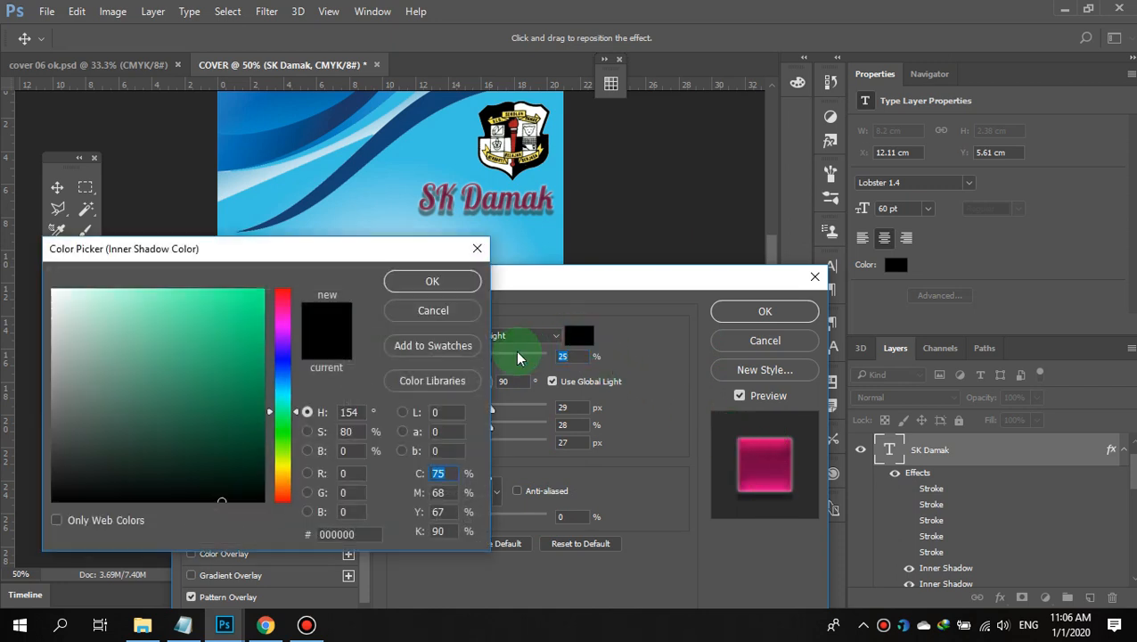
drag(829, 85, 610, 89)
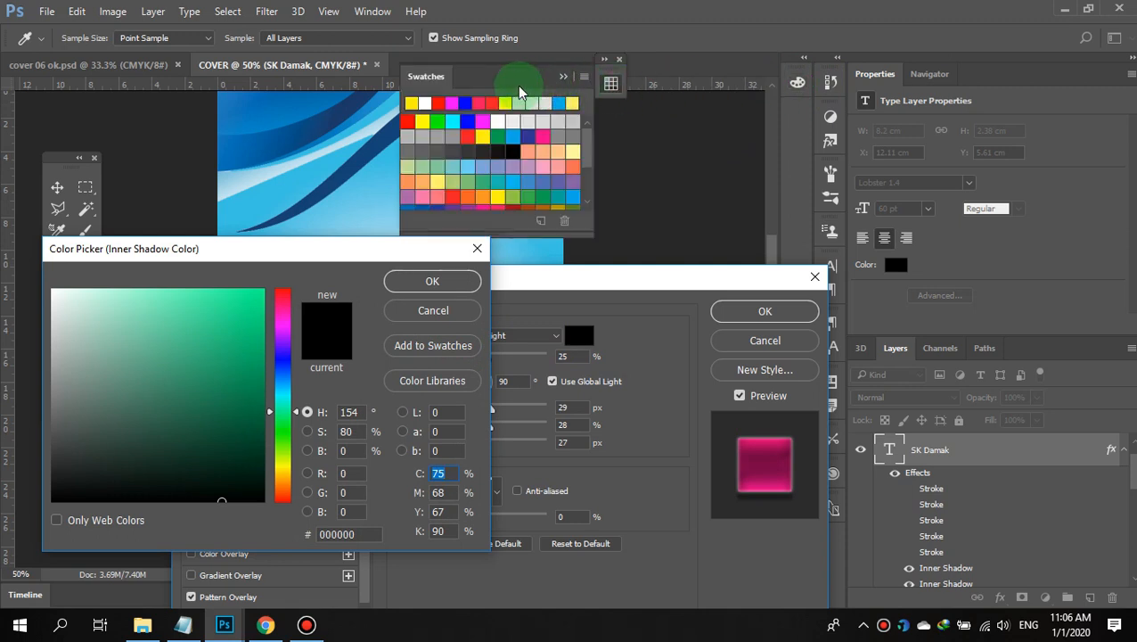
click(424, 102)
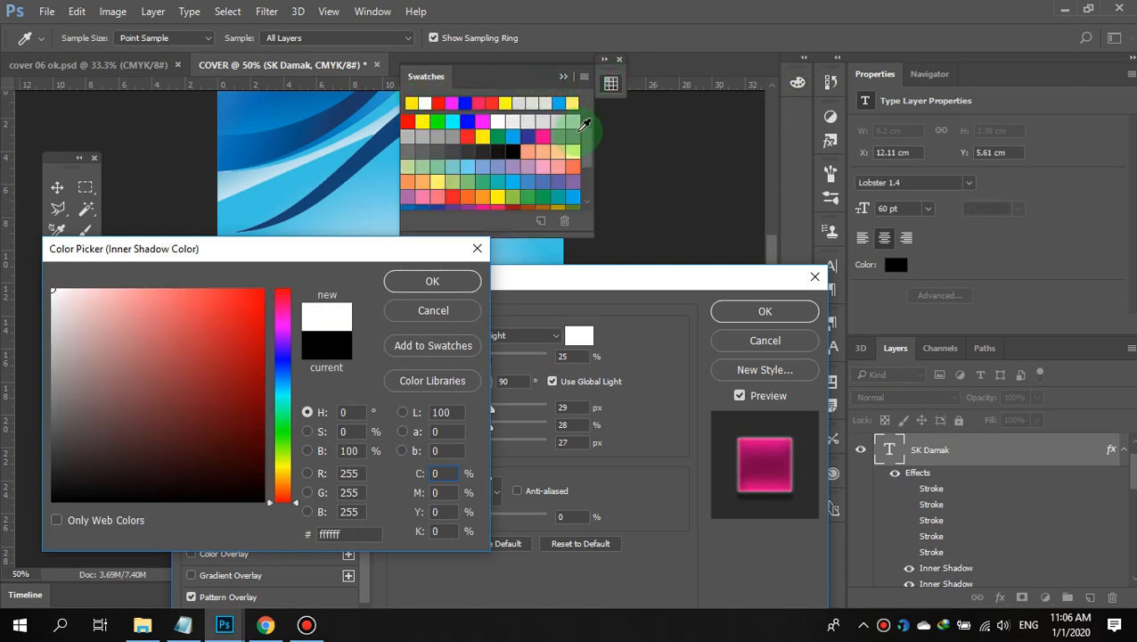
click(432, 281)
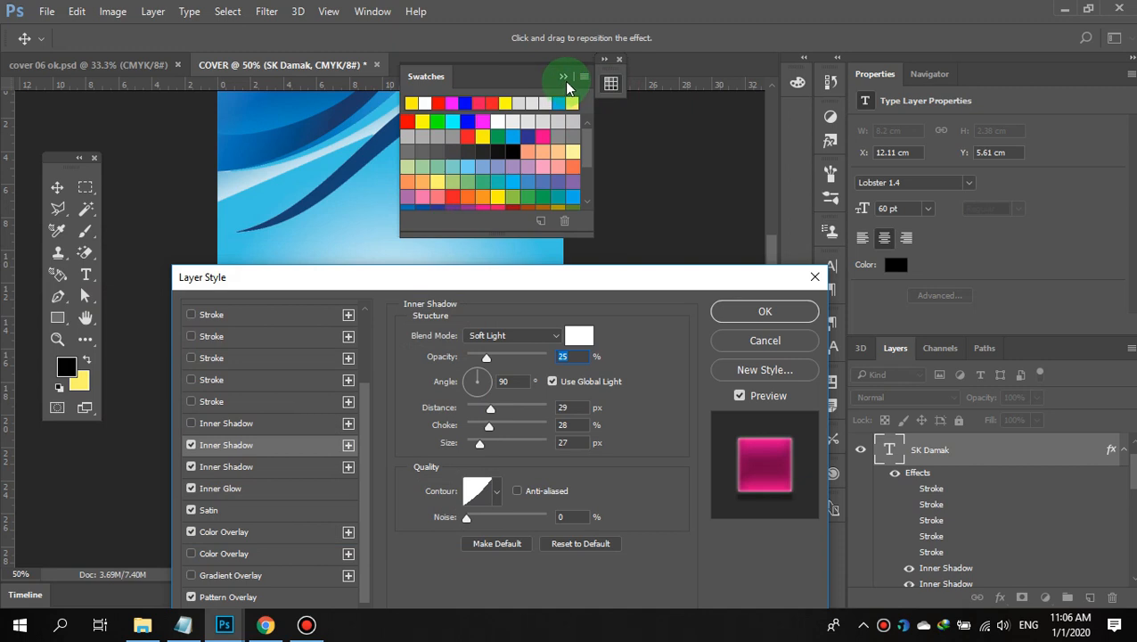
drag(526, 78, 697, 104)
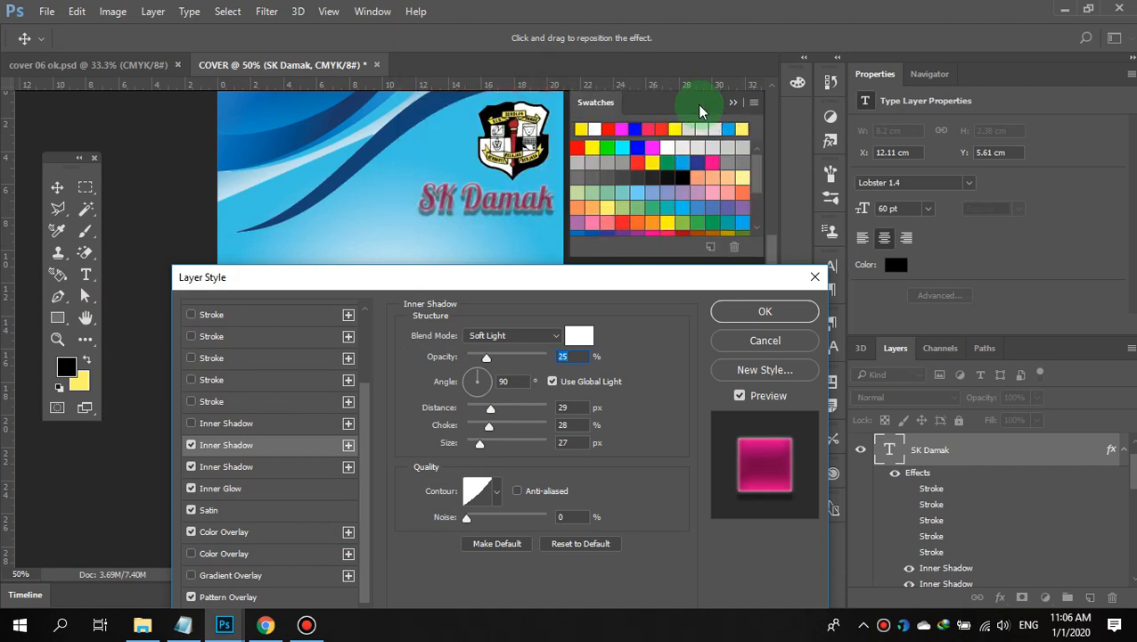
click(713, 317)
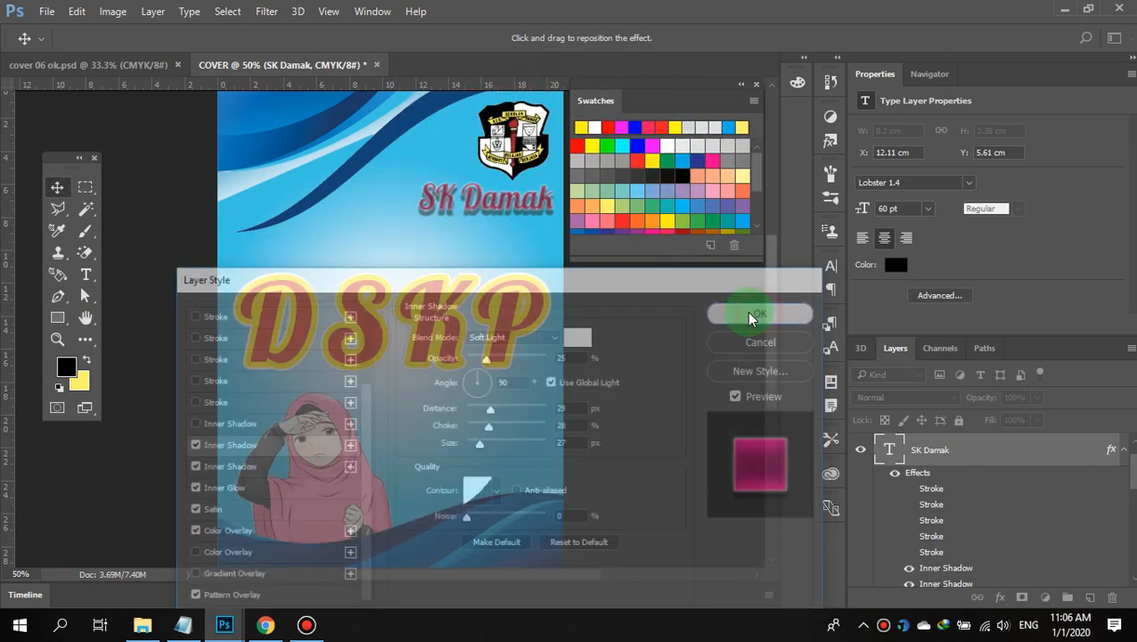
- Reopen the layer style of the SK Damak text layer and add another Inner Shadow
click(469, 214)
click(444, 199)
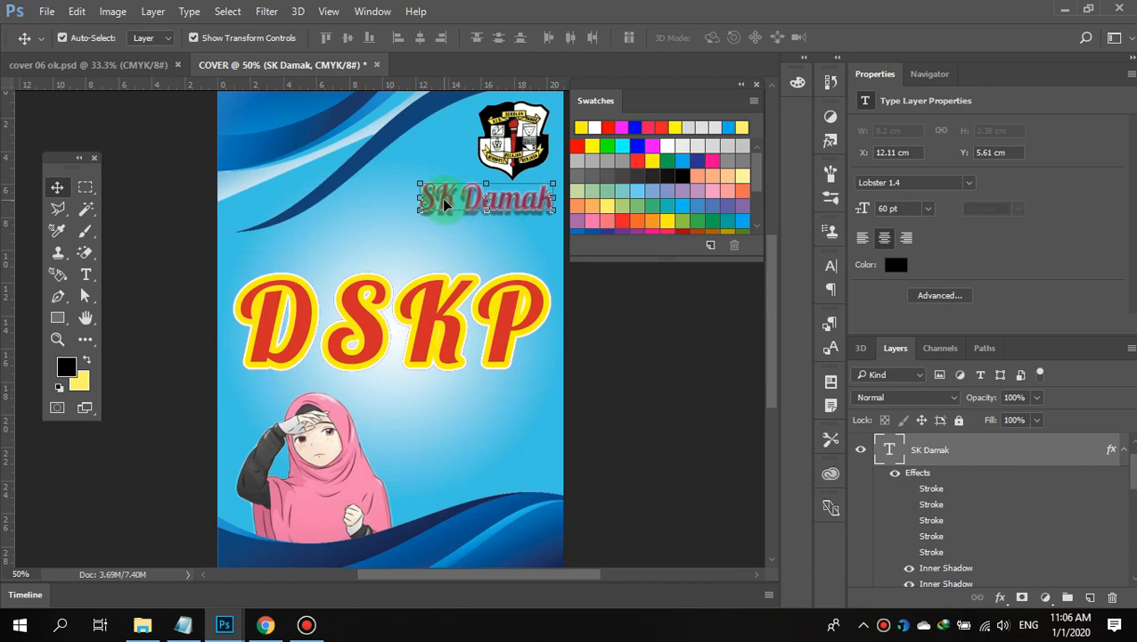
right_click(986, 459)
double_click(987, 459)
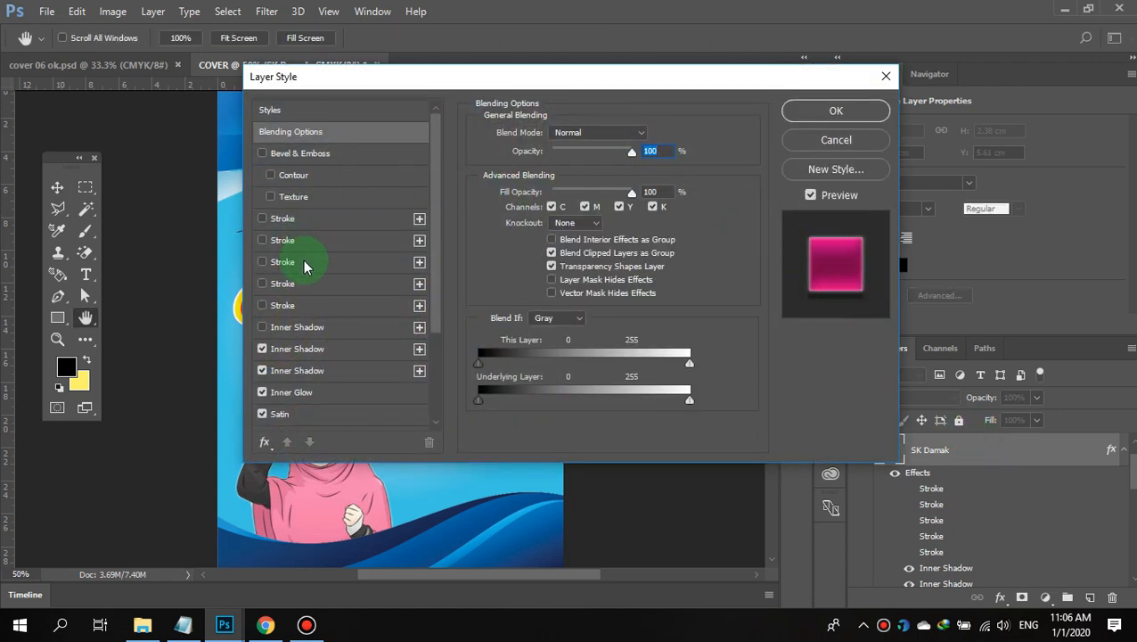
click(419, 349)
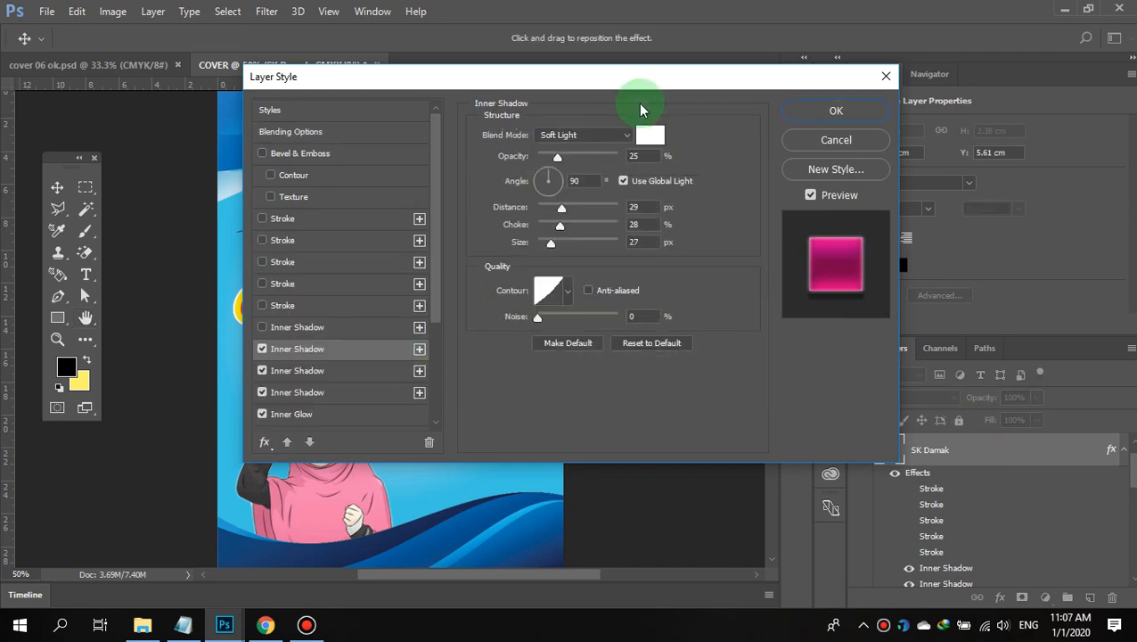
drag(647, 80, 638, 286)
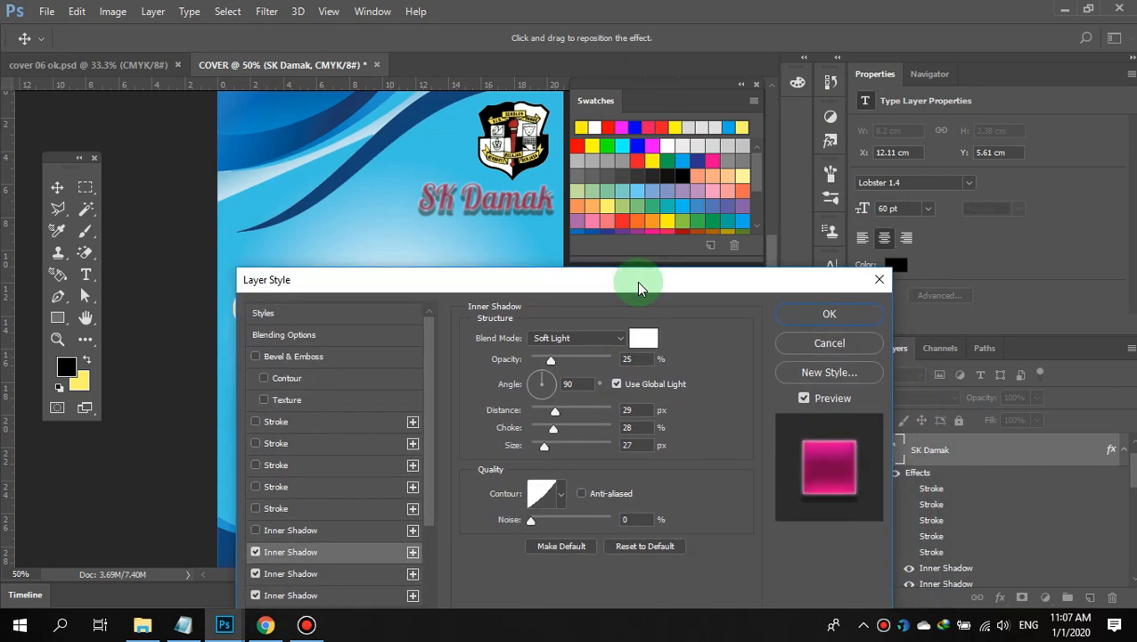
- Try Overlay and Lighter Color for the added Inner Shadow, and settle on the Color Dodge blend mode
click(618, 339)
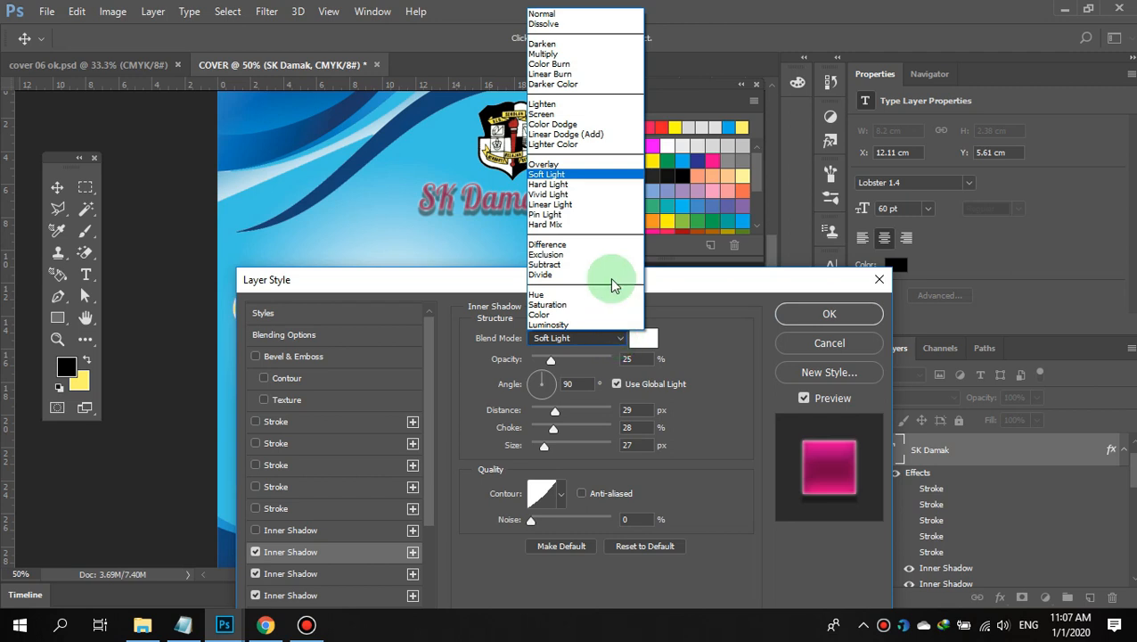
click(589, 164)
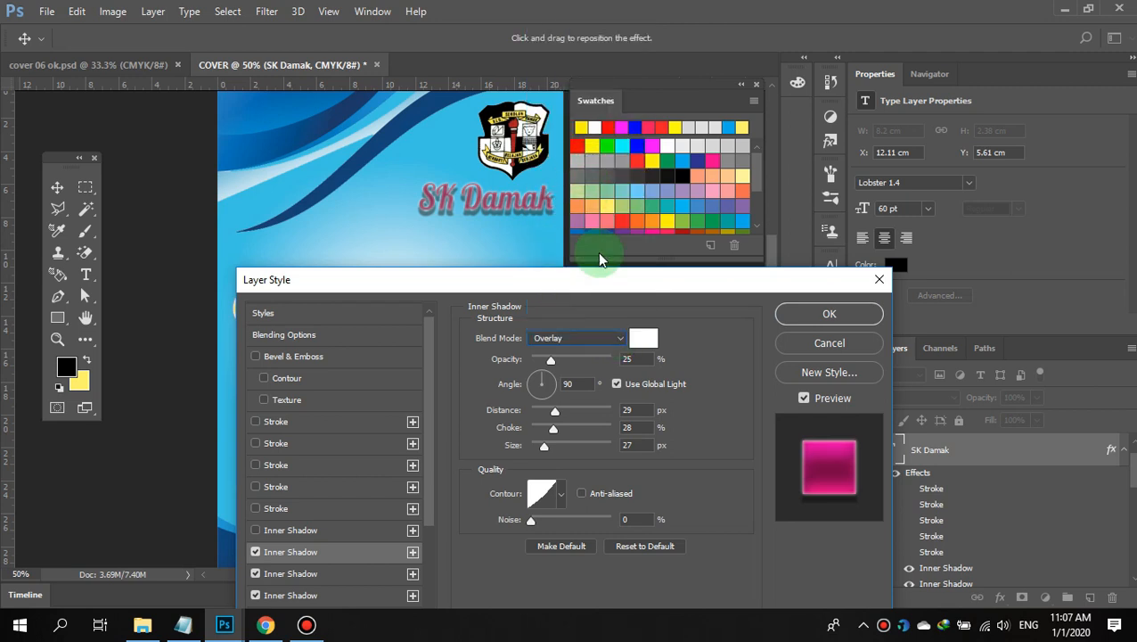
click(619, 338)
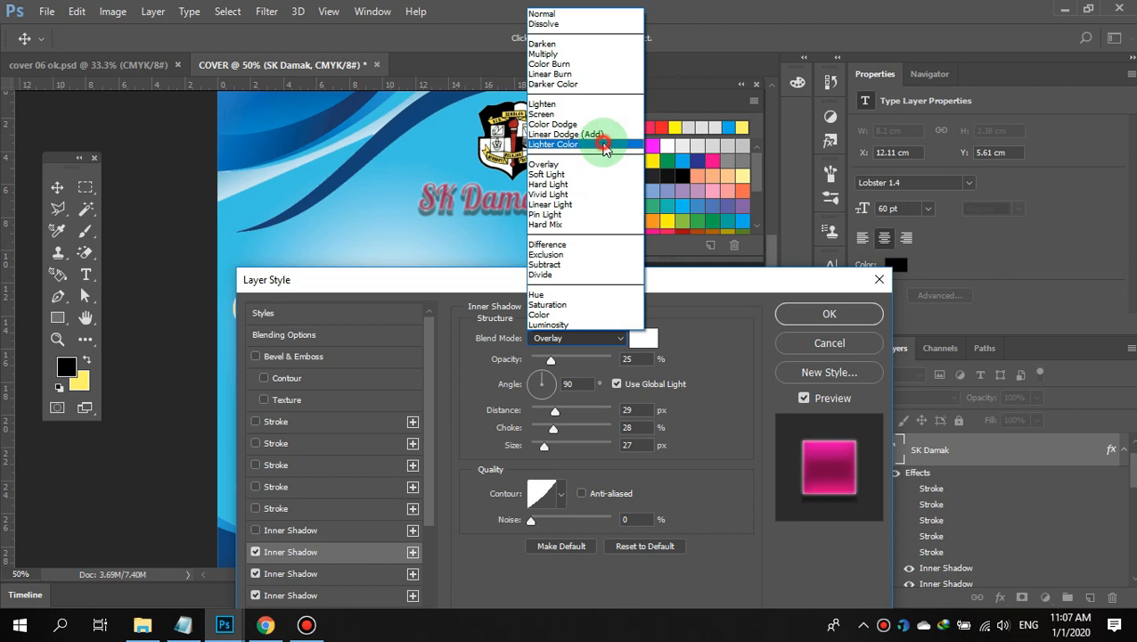
click(598, 144)
click(622, 338)
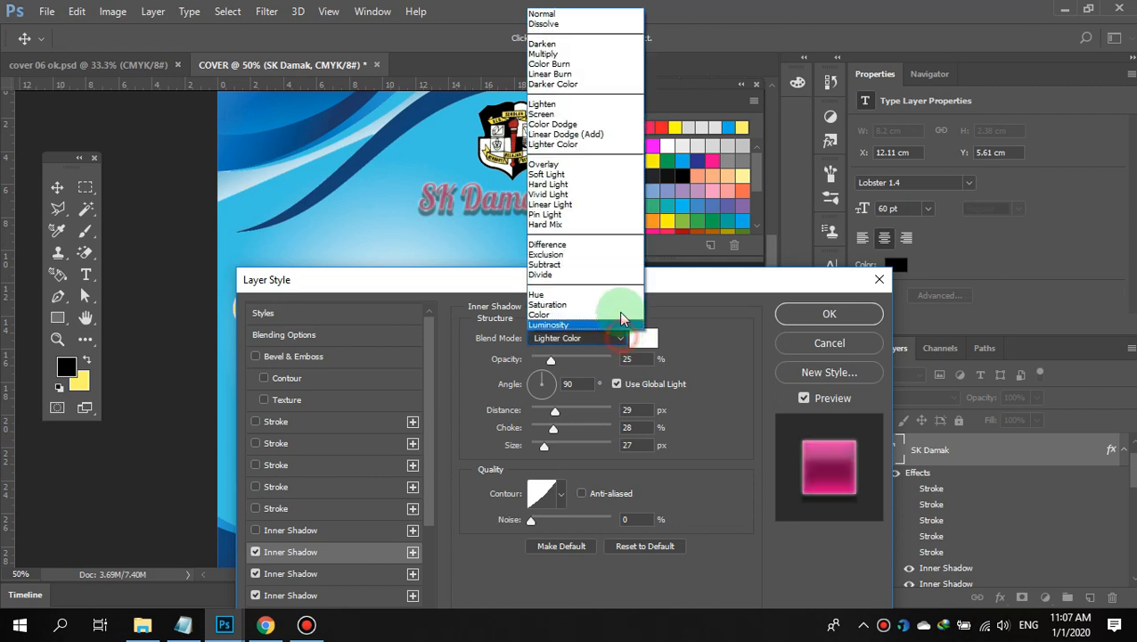
click(604, 120)
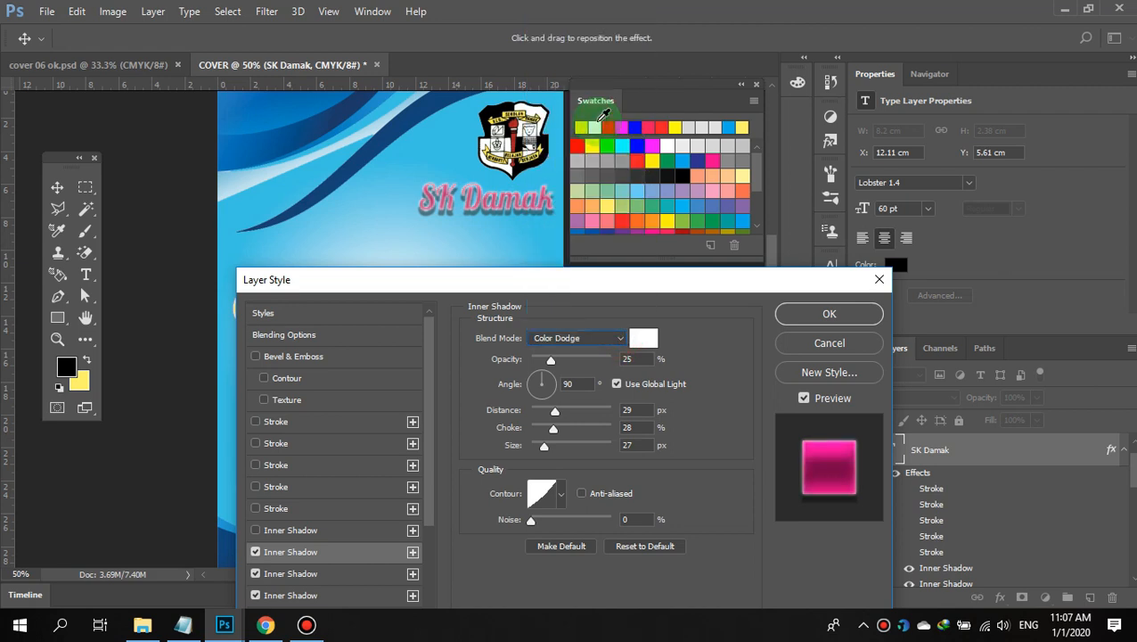
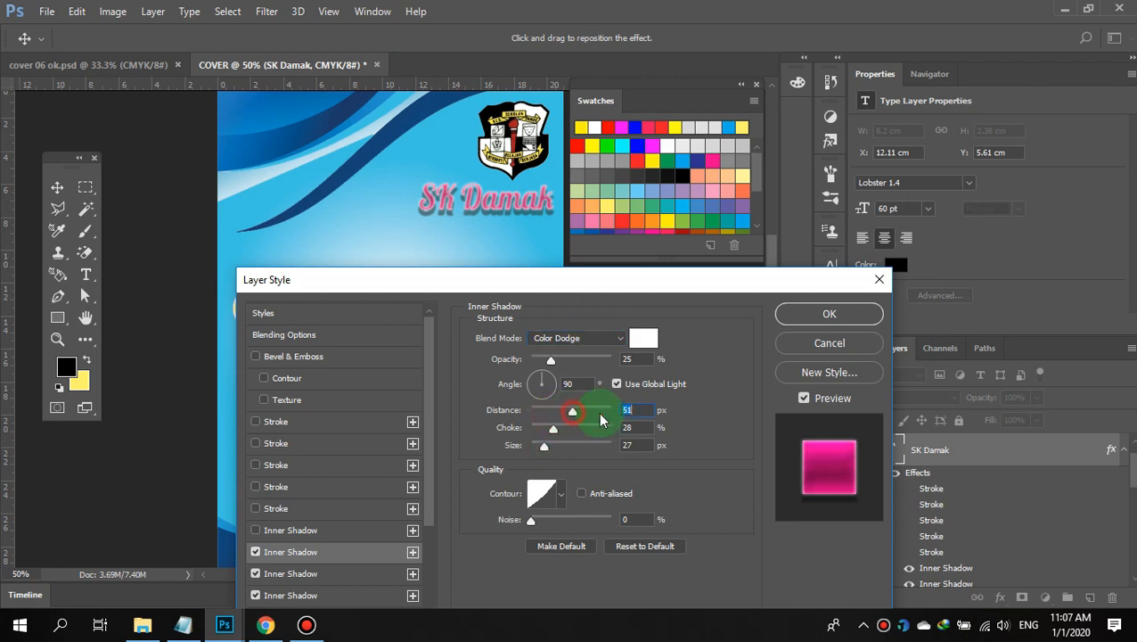
- Set the added Inner Shadow's distance to 205 px, choke to 0%, size to 79 px and noise to 0%
drag(600, 416, 600, 416)
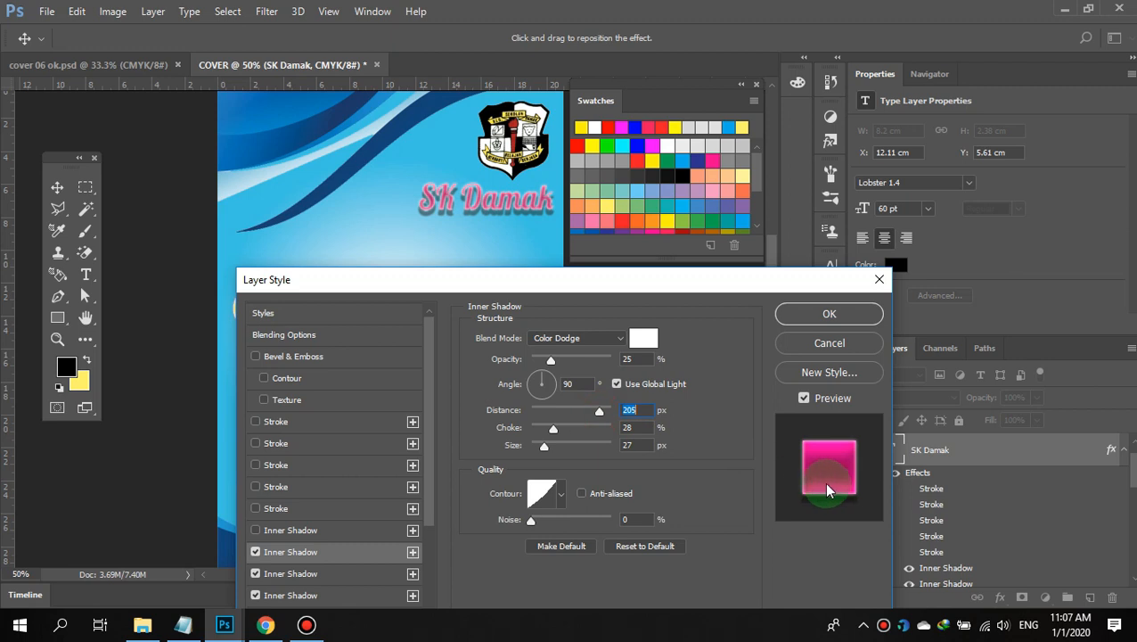
mouse_move(554, 433)
mouse_down()
mouse_move(580, 438)
mouse_move(533, 438)
mouse_move(538, 452)
mouse_move(624, 459)
mouse_move(617, 443)
mouse_move(533, 443)
mouse_move(560, 445)
mouse_up()
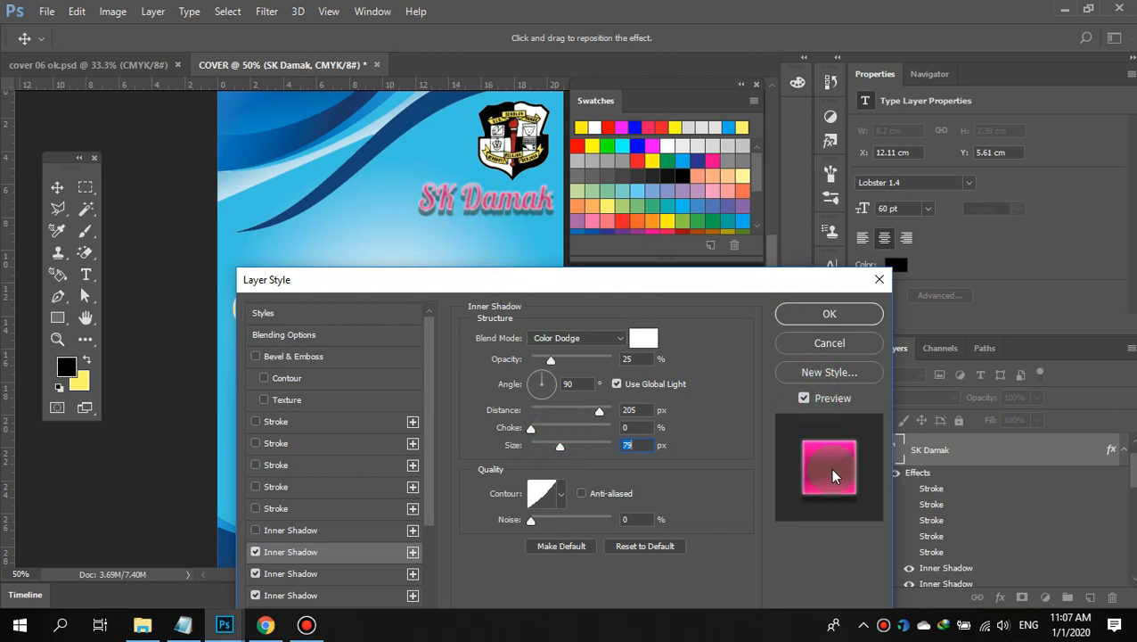
click(811, 378)
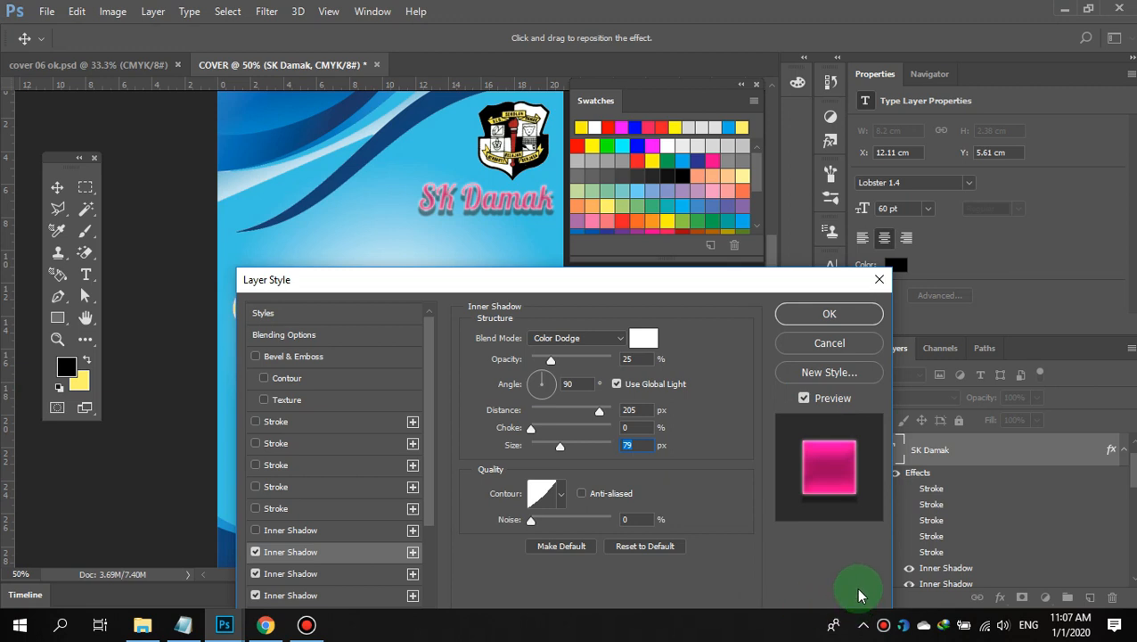
drag(532, 520, 556, 535)
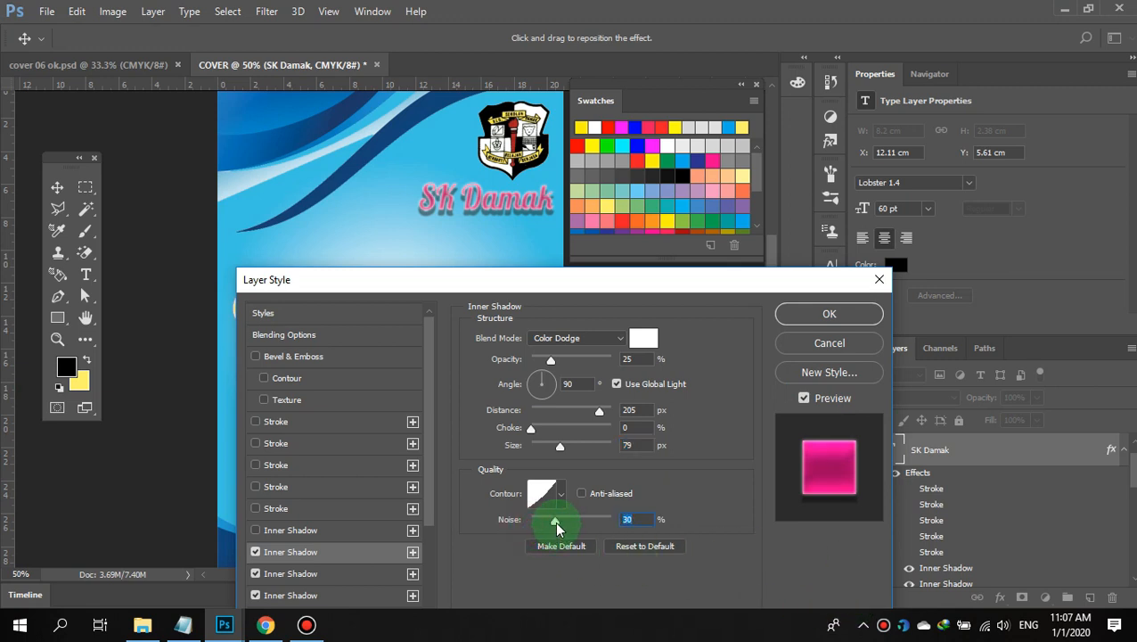
drag(556, 525, 514, 522)
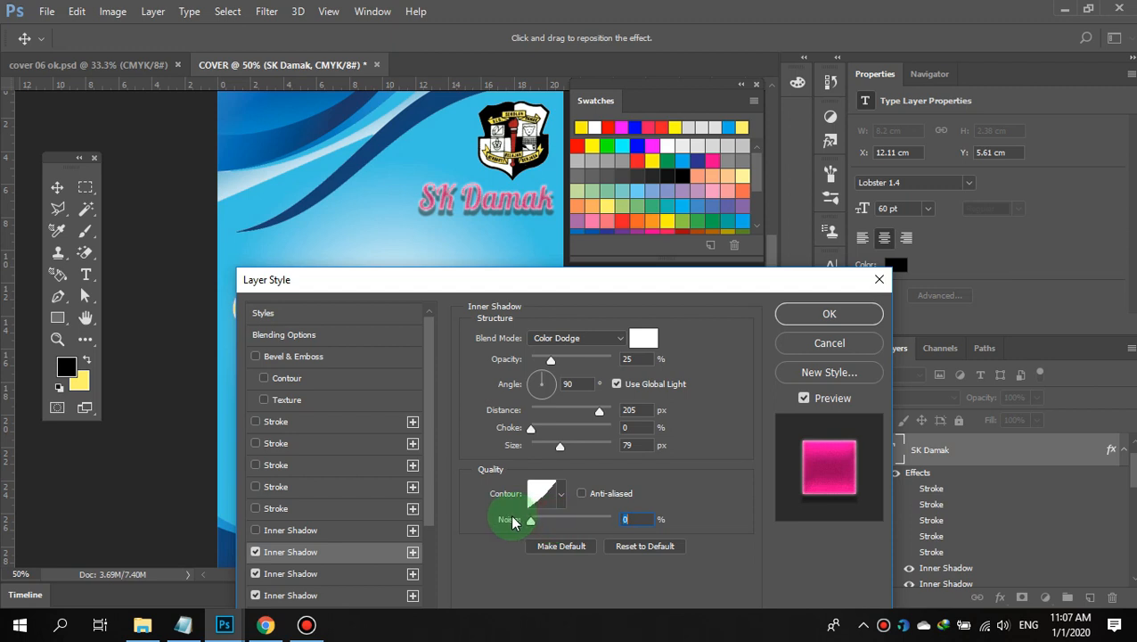
- Enable Bevel & Emboss with Contour and Texture on the SK Damak text, scaling the texture to about 89%
click(319, 380)
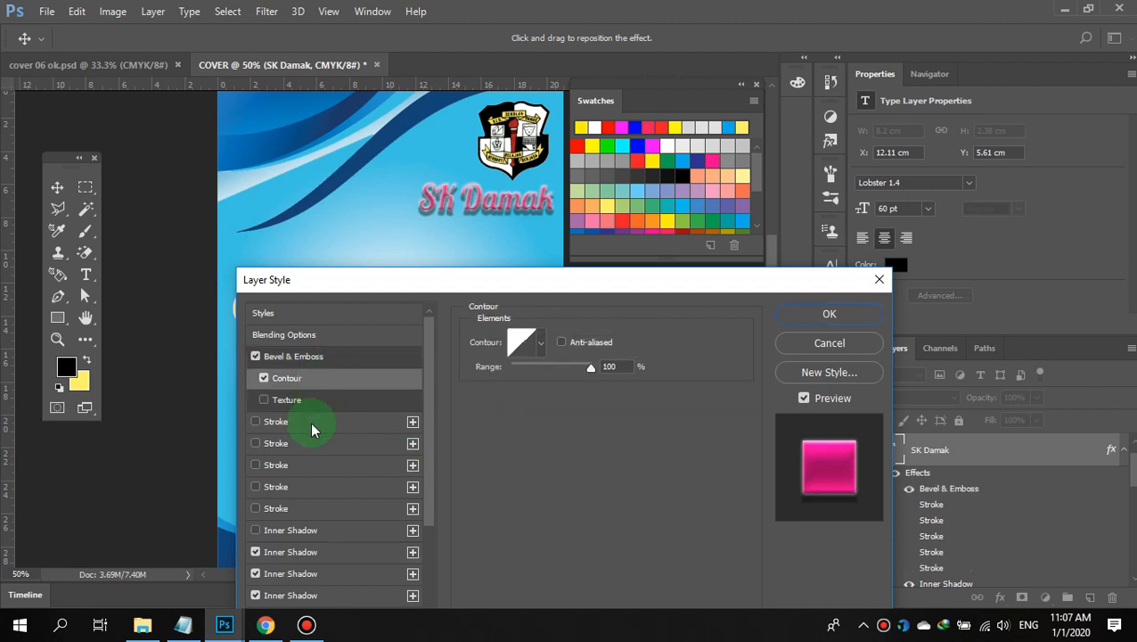
click(314, 401)
click(549, 397)
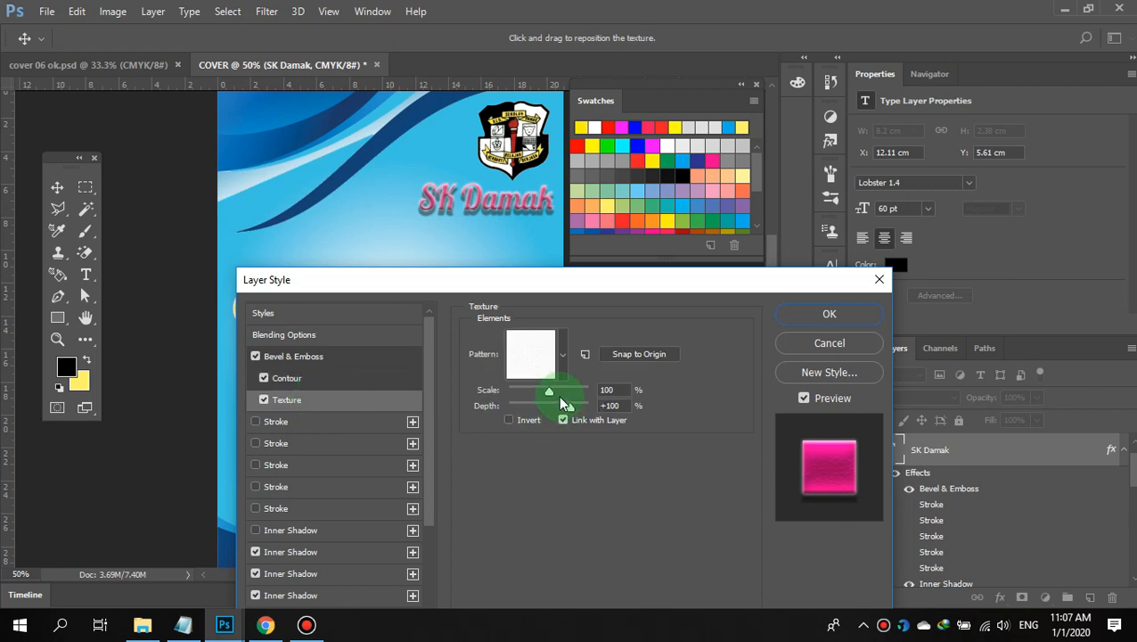
mouse_move(550, 390)
mouse_down()
mouse_move(580, 401)
mouse_move(543, 392)
mouse_up()
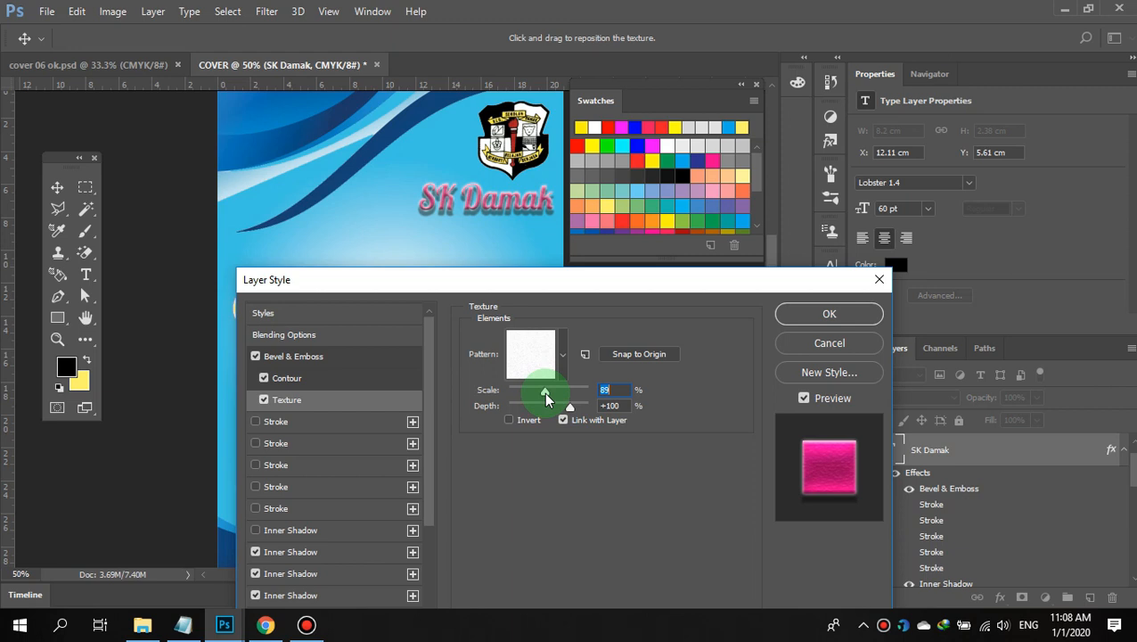
click(333, 429)
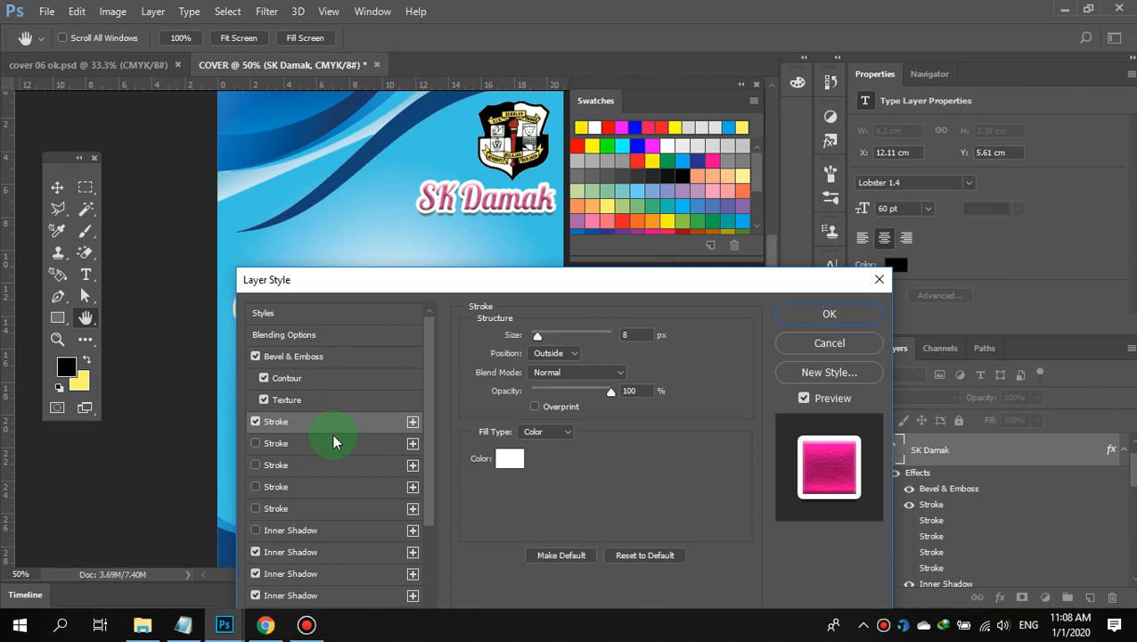
click(336, 450)
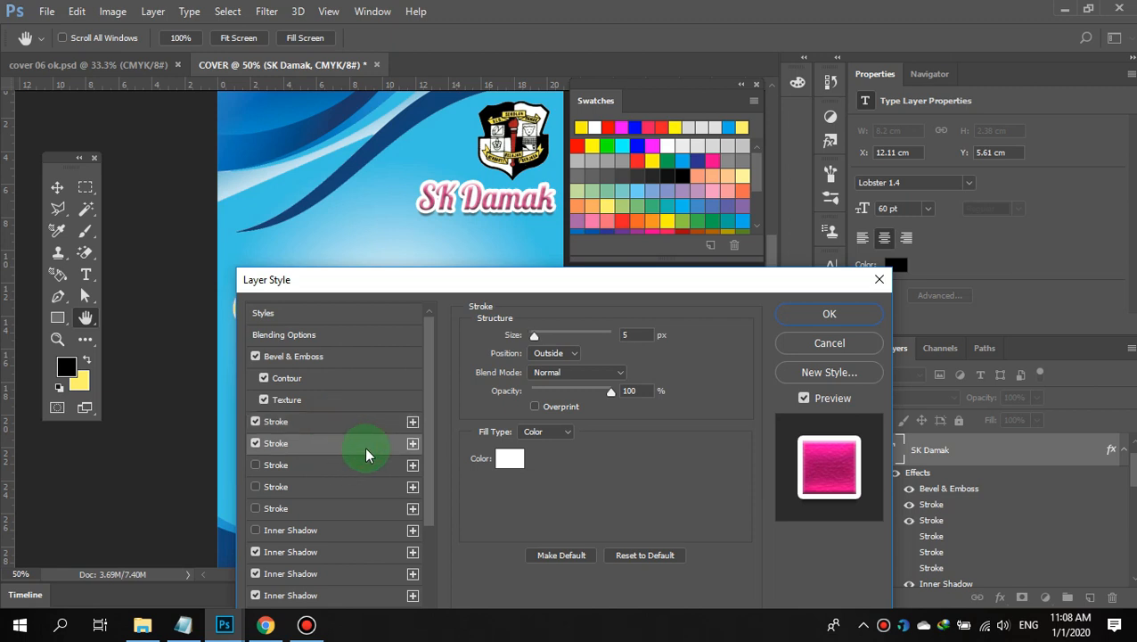
click(313, 423)
click(255, 422)
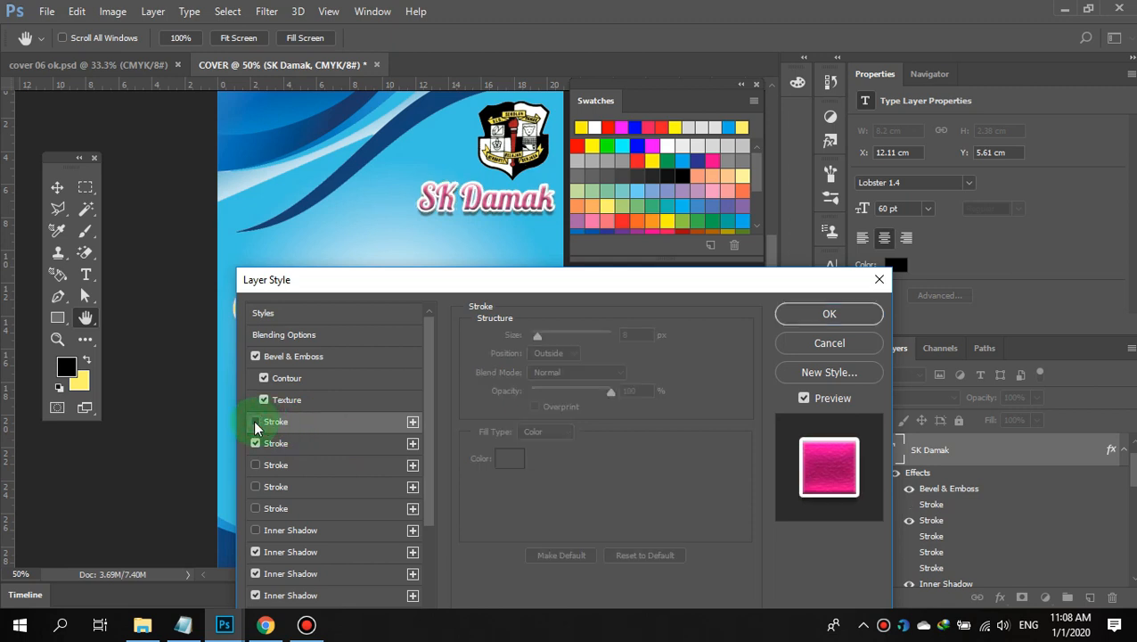
click(254, 486)
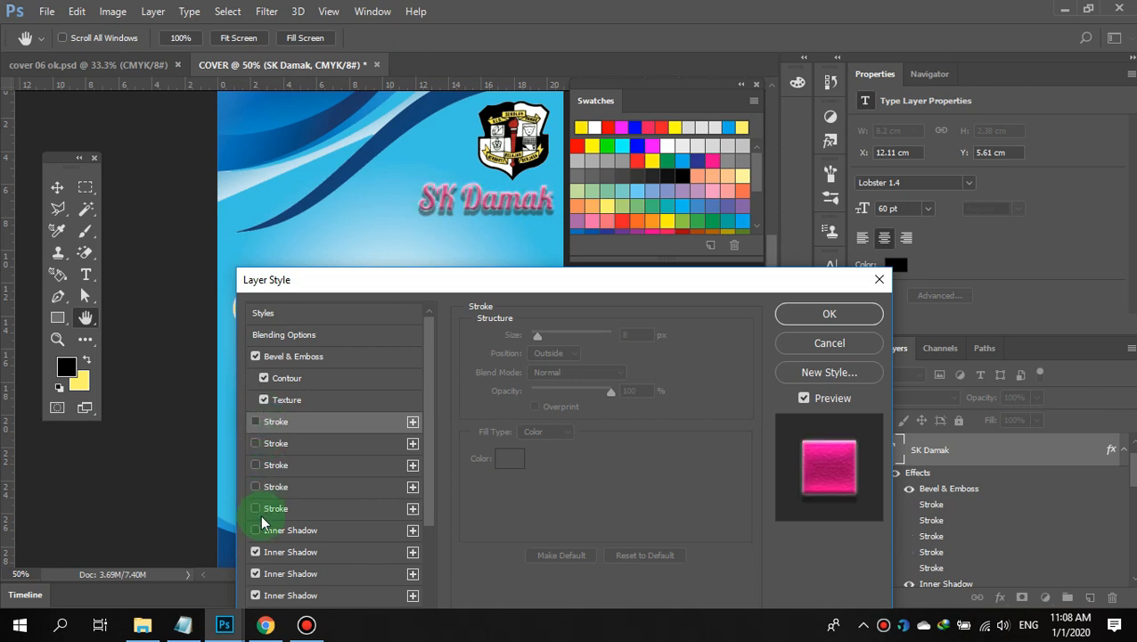
- Enable the second white outside Stroke on the SK Damak text and set its size to 3 px
click(256, 443)
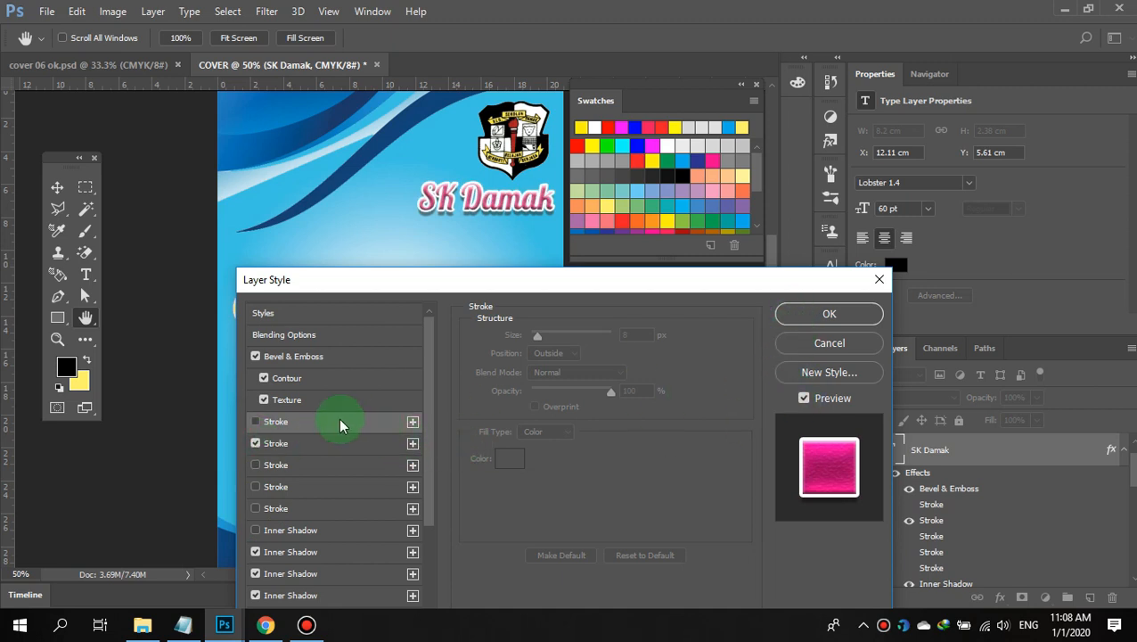
click(345, 444)
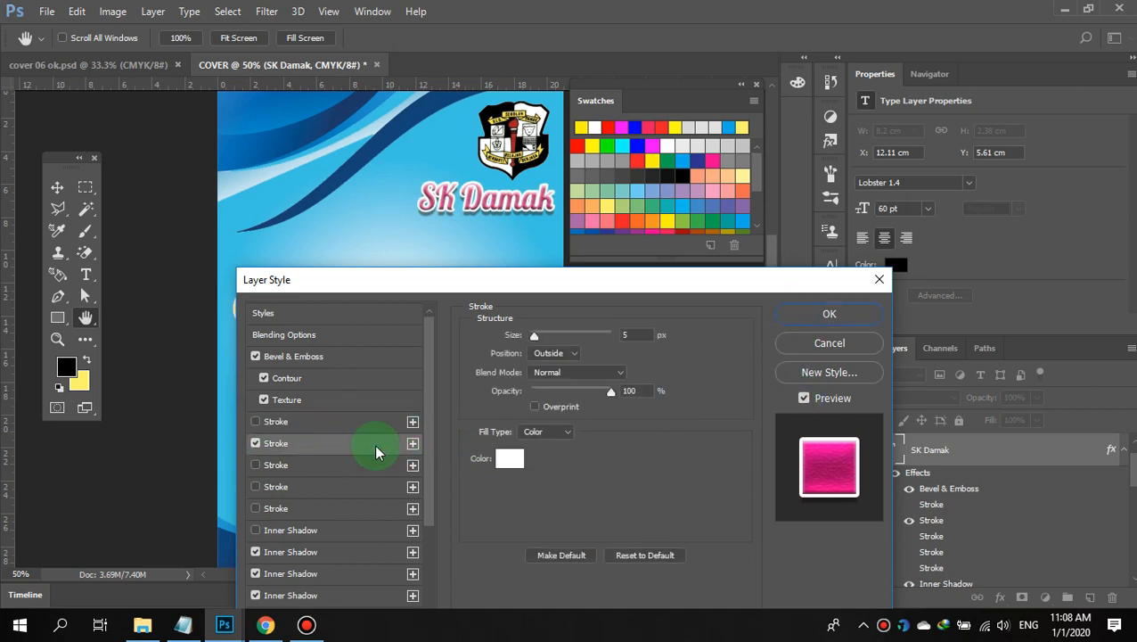
click(535, 339)
drag(535, 341, 533, 341)
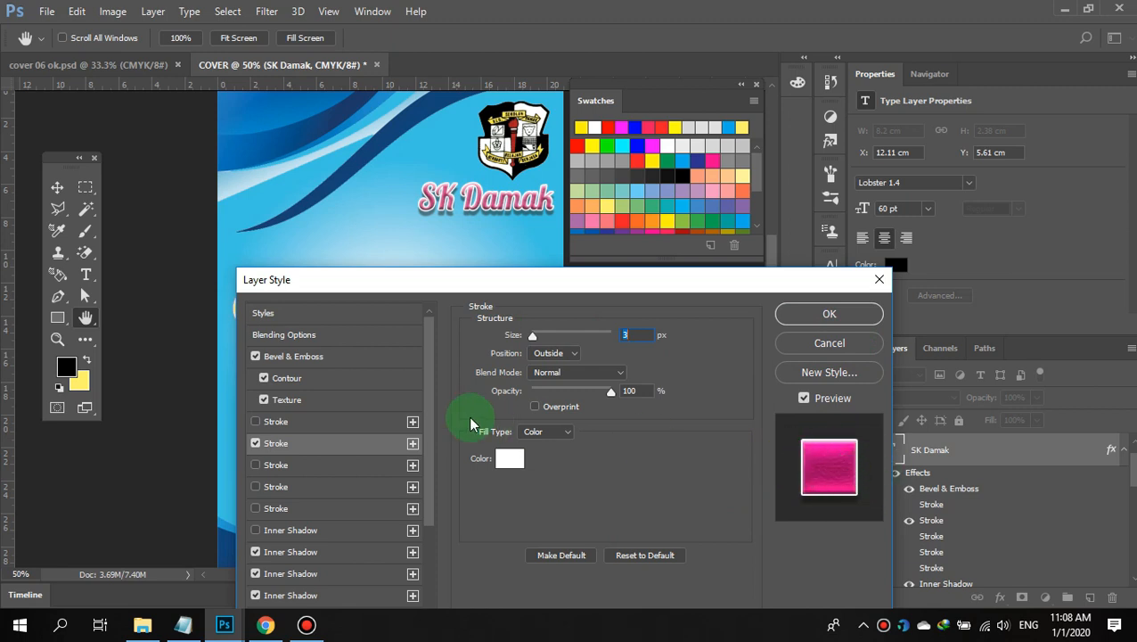
- Add a second Gradient Overlay with the orange-to-yellow linear gradient and turn off the lower Gradient Overlay
click(300, 343)
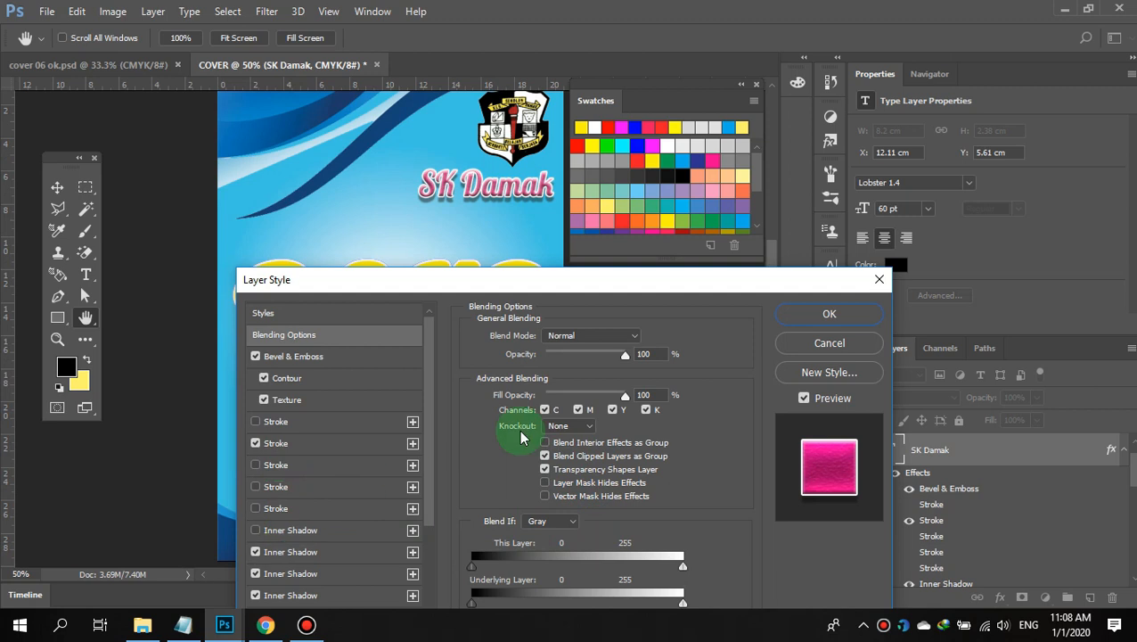
drag(731, 287, 749, 230)
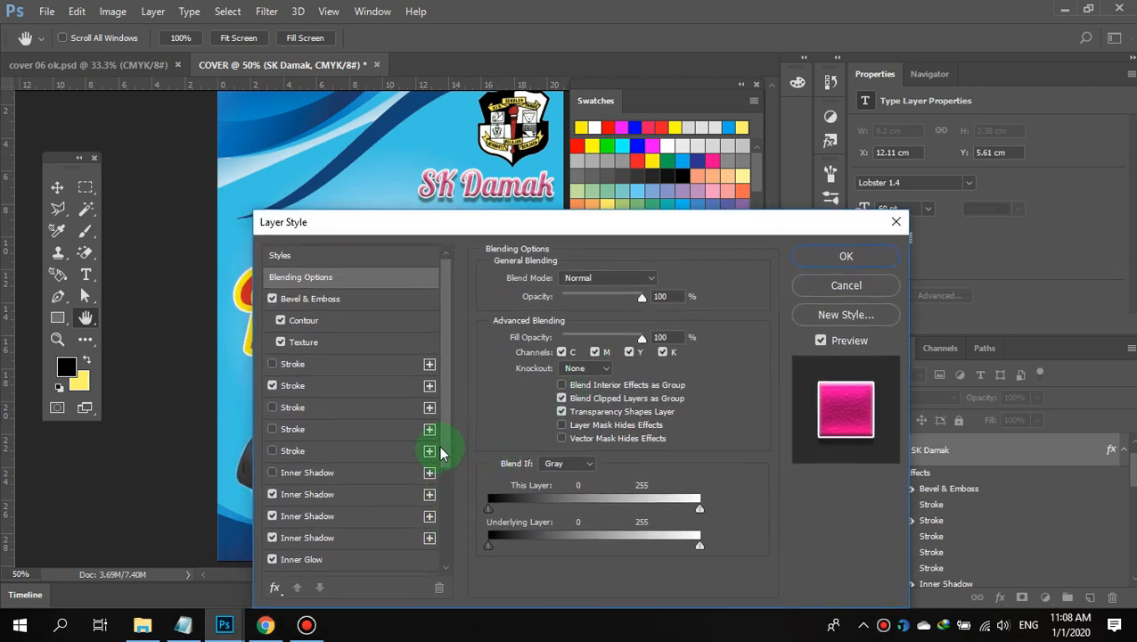
scroll(443, 451, down, 7)
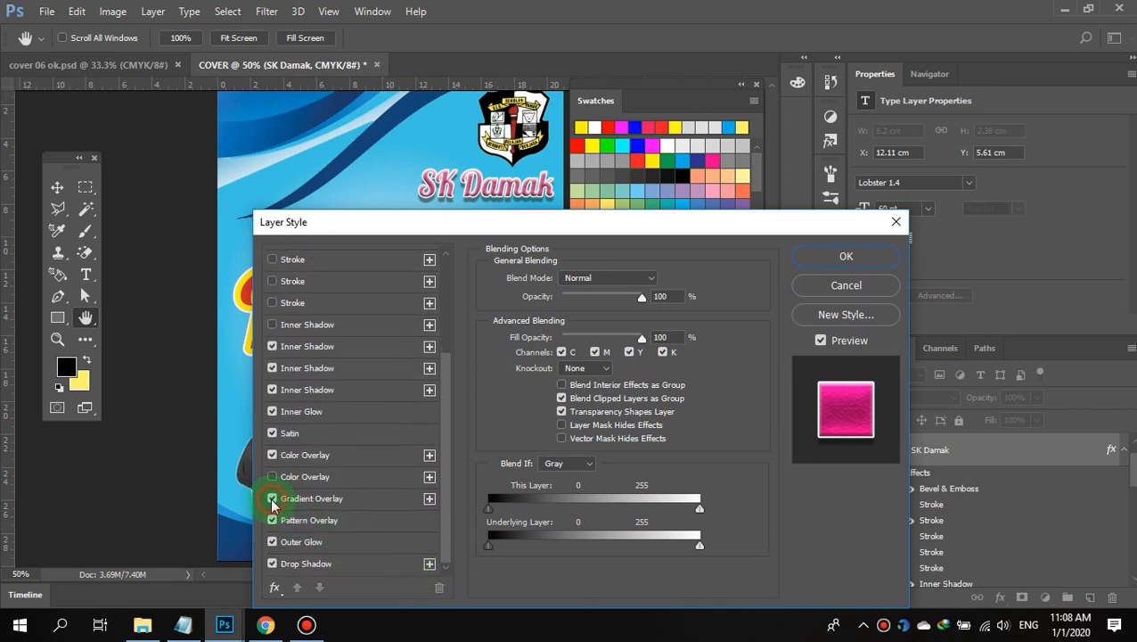
click(428, 501)
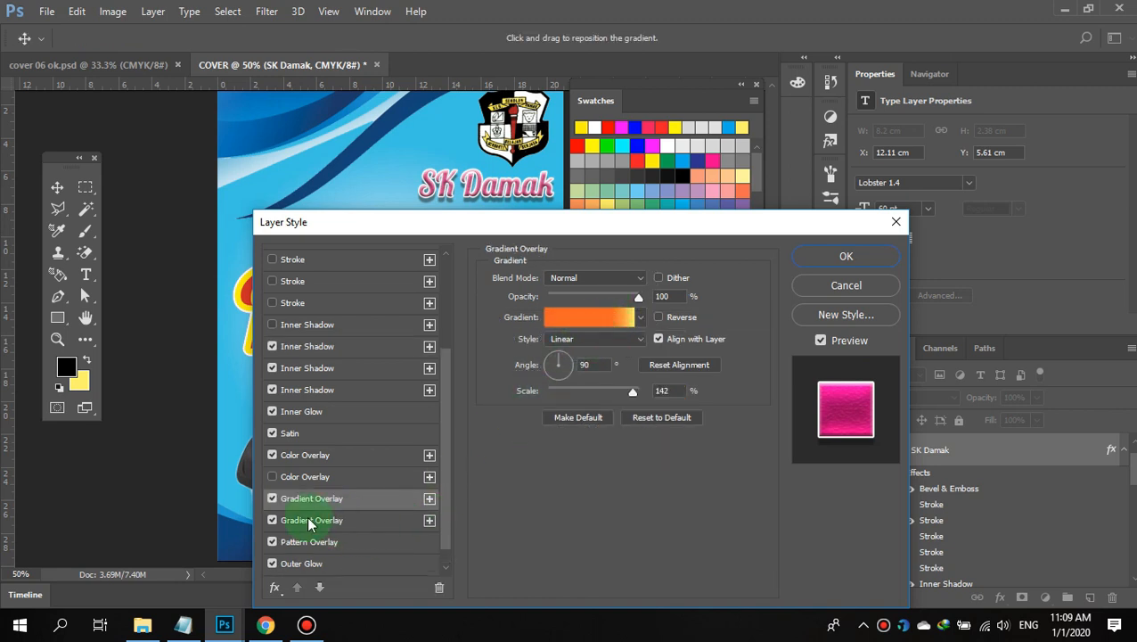
click(273, 522)
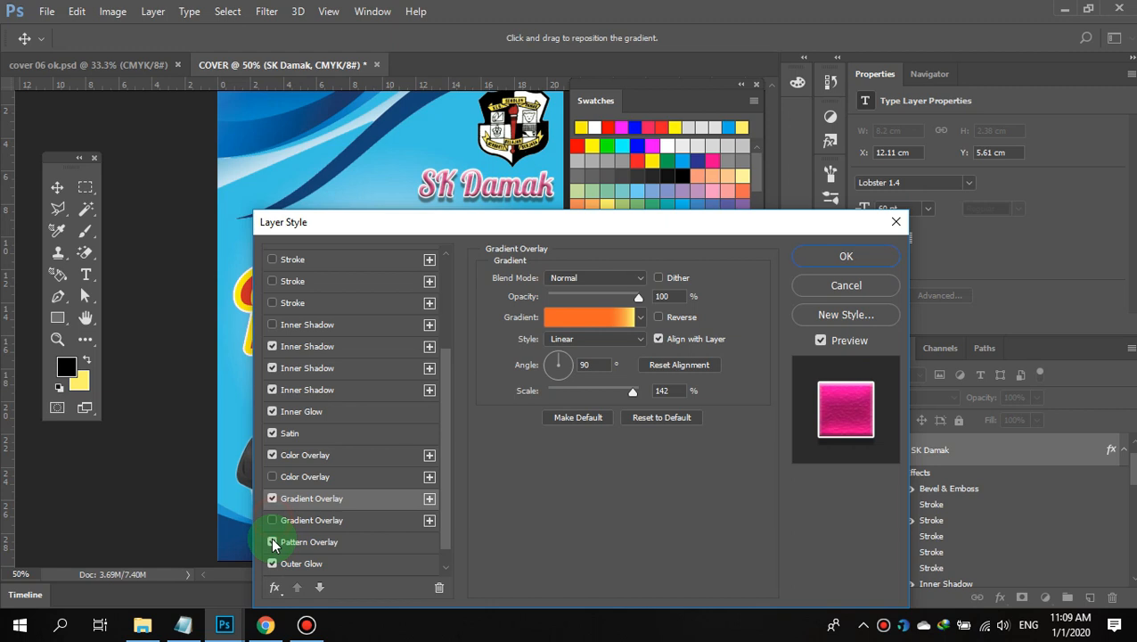
- Turn off Pattern Overlay, Outer Glow, Color Overlay, Satin and Inner Glow, and apply the layer style to SK Damak
click(272, 543)
click(272, 563)
click(273, 456)
click(273, 433)
click(272, 411)
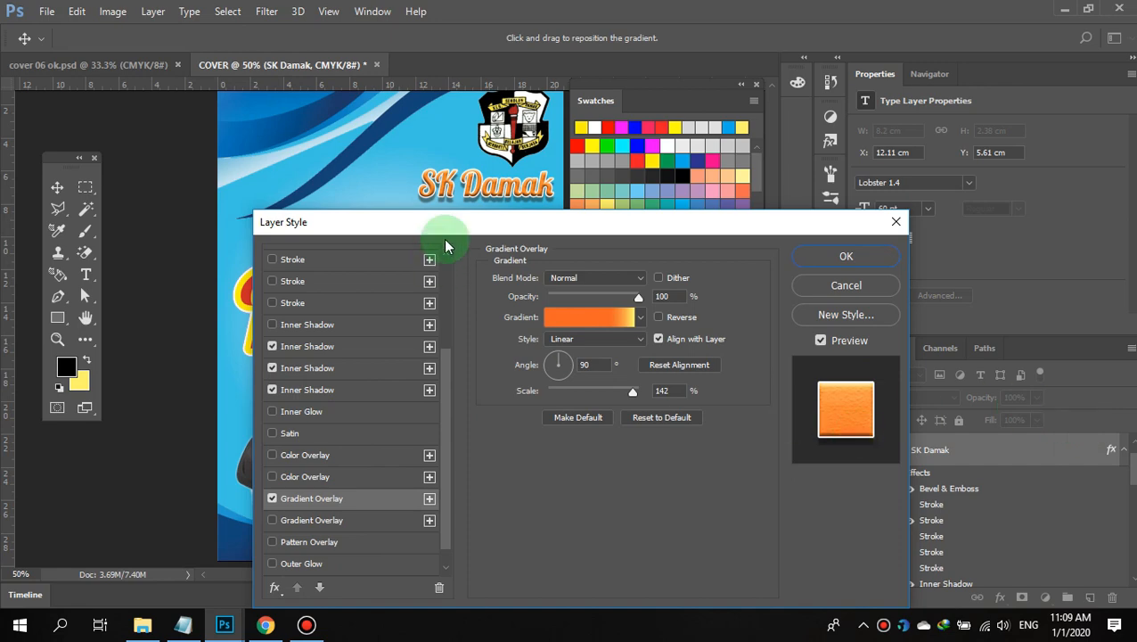
click(845, 257)
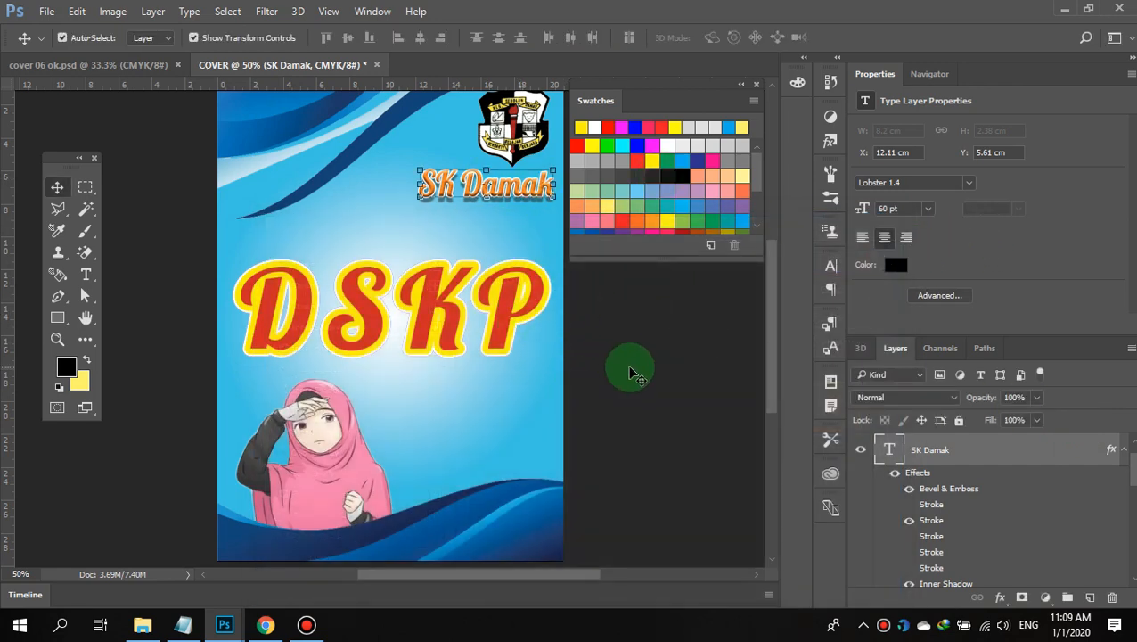
- Deselect the SK Damak layer to view the cover, and switch to the tutorial outline in Notepad
click(629, 375)
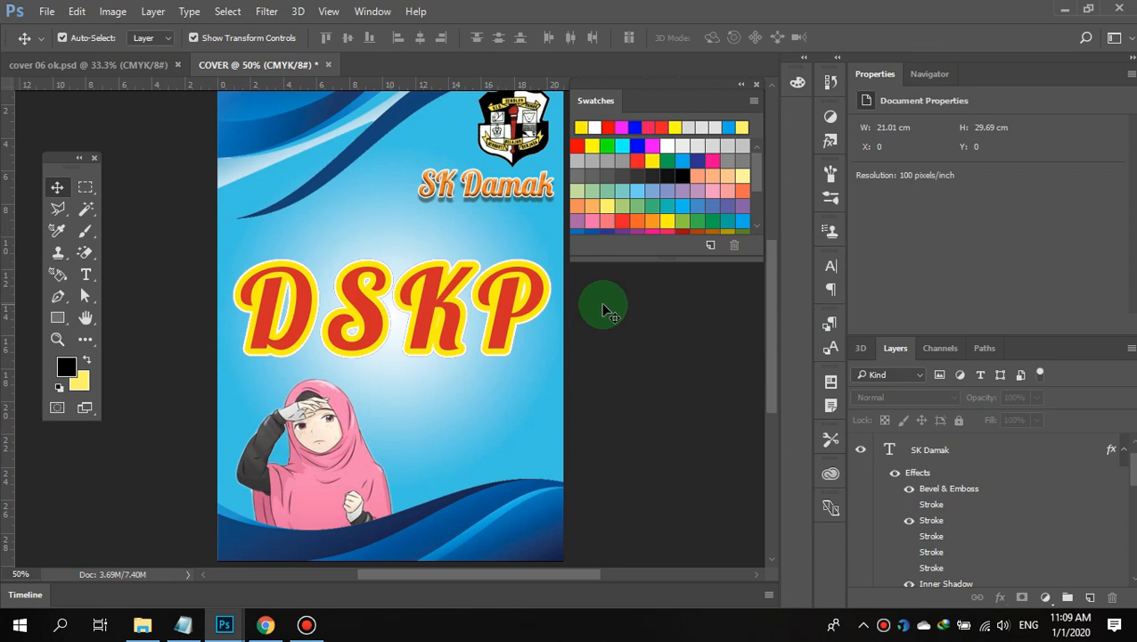
scroll(640, 355, up, 2)
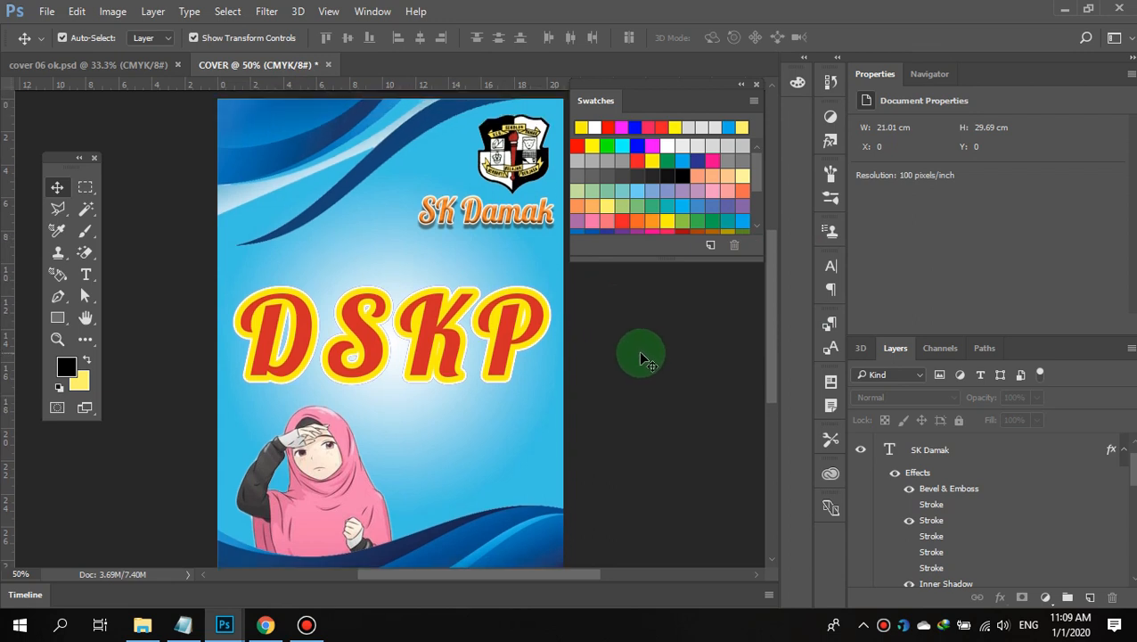
click(183, 624)
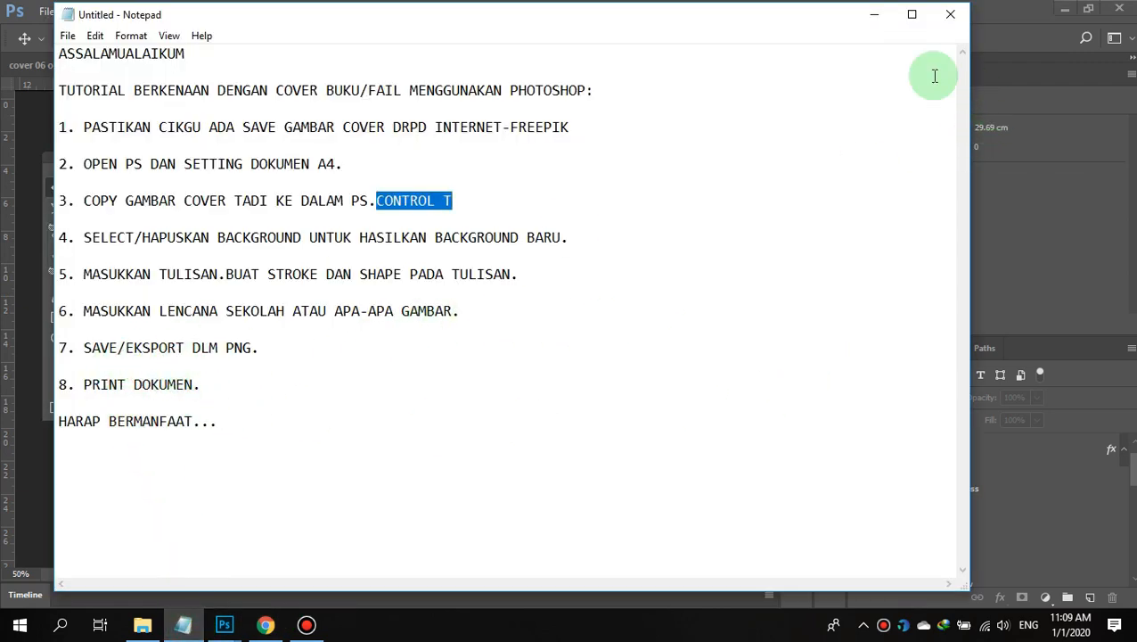
- Return from Notepad to the cover in Photoshop, view the export options, and open the print settings
click(874, 15)
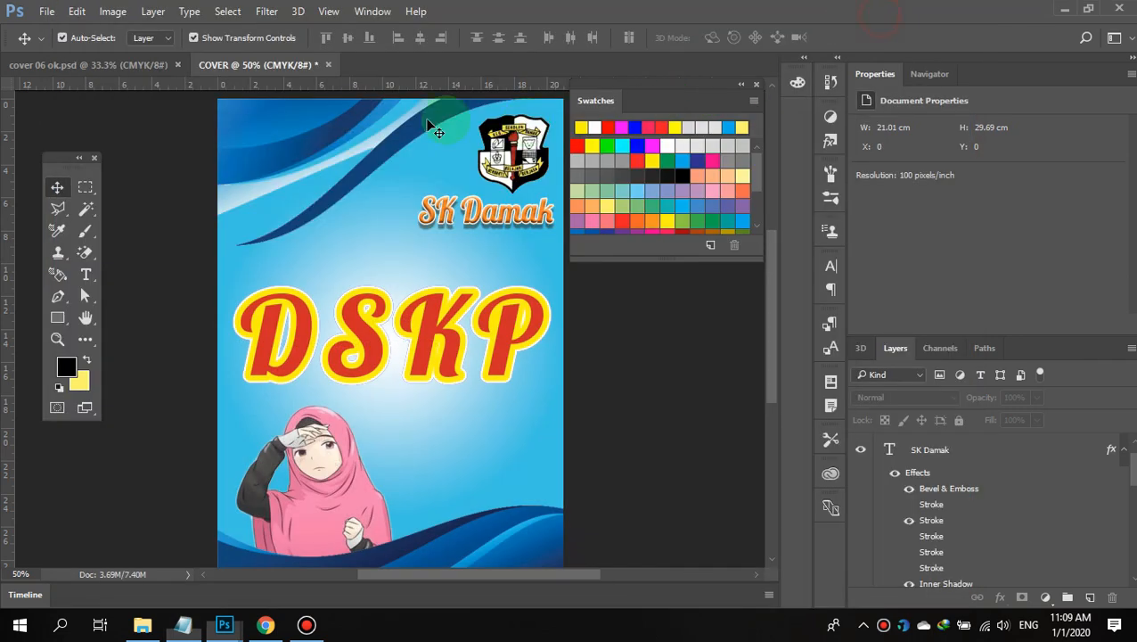
click(42, 12)
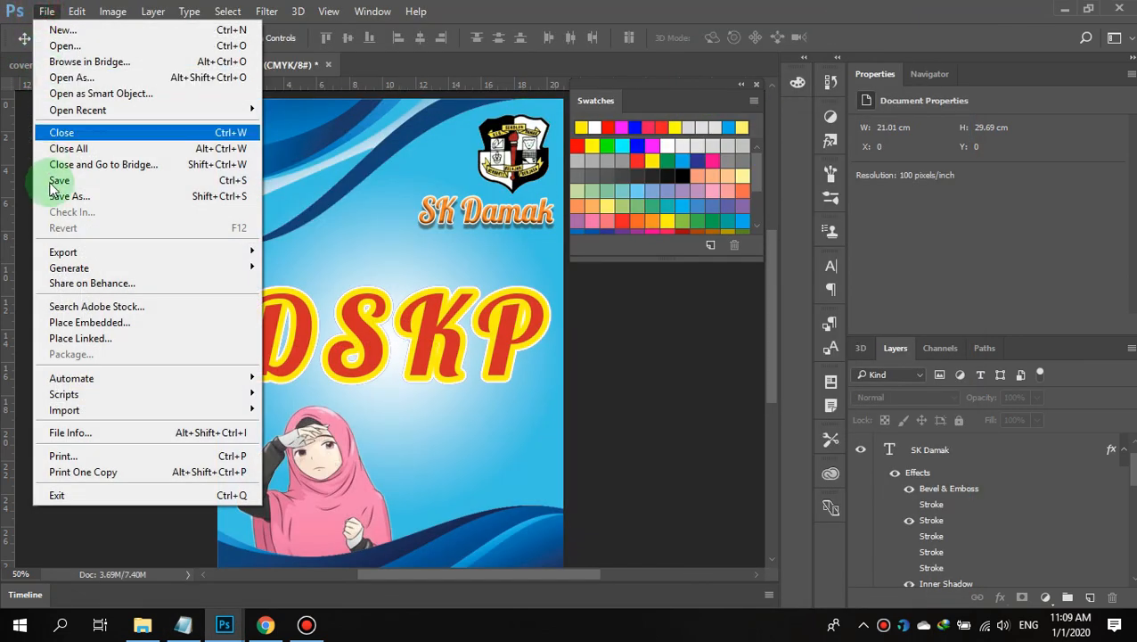
mouse_move(64, 254)
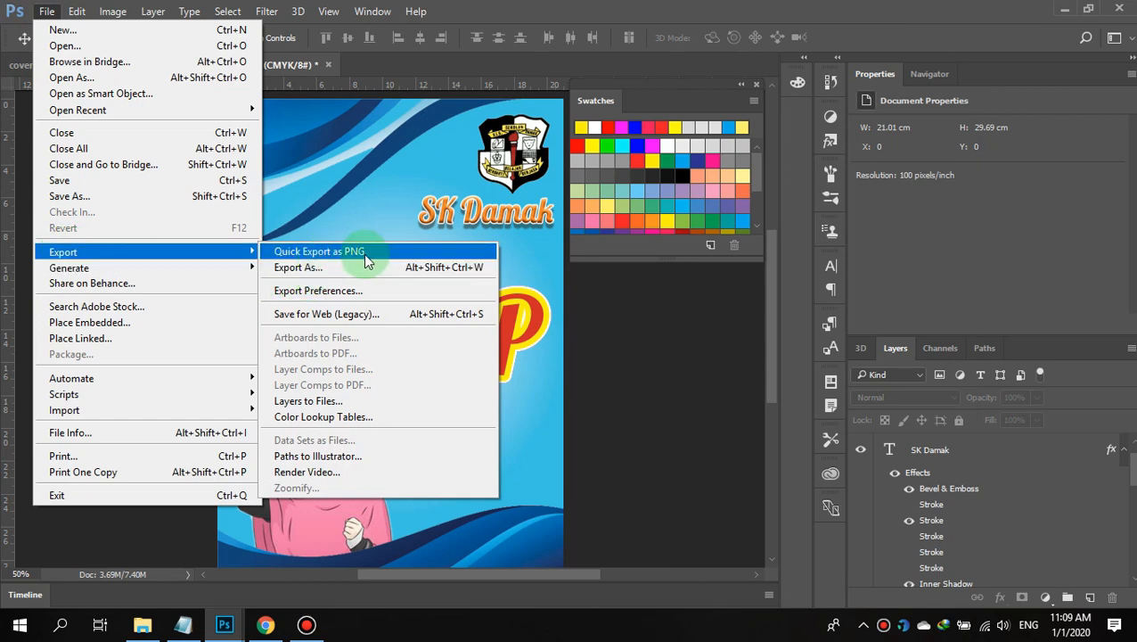
click(174, 455)
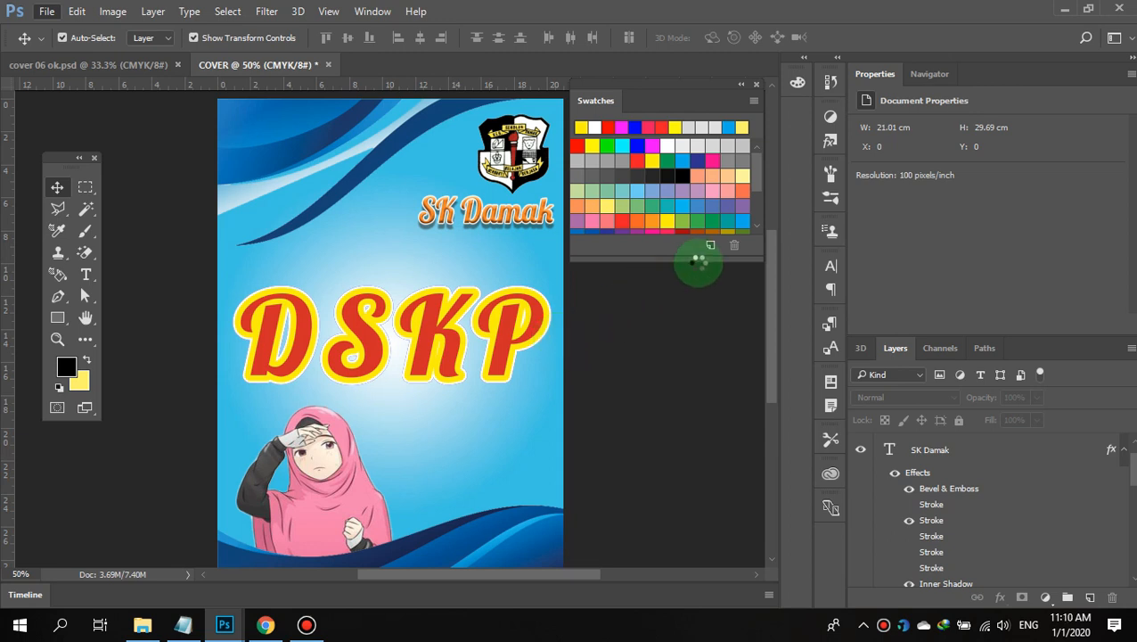
key(ctrl+p)
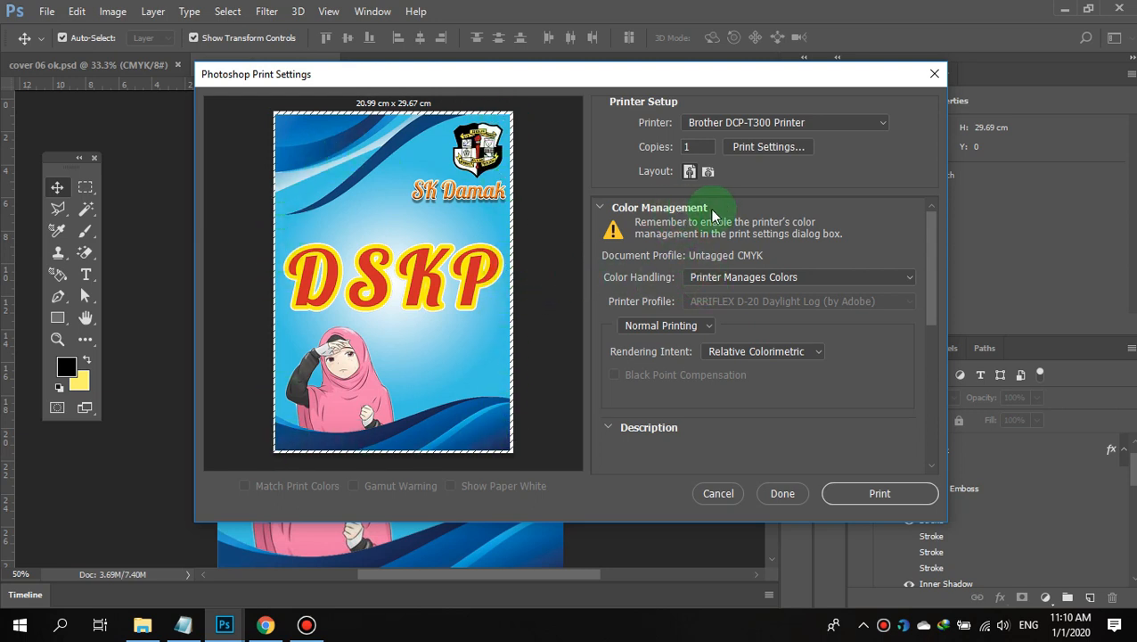
- Try Photoshop Manages Colors for color handling, comparing Normal Printing with Hard Proofing and ending on Normal Printing
click(798, 286)
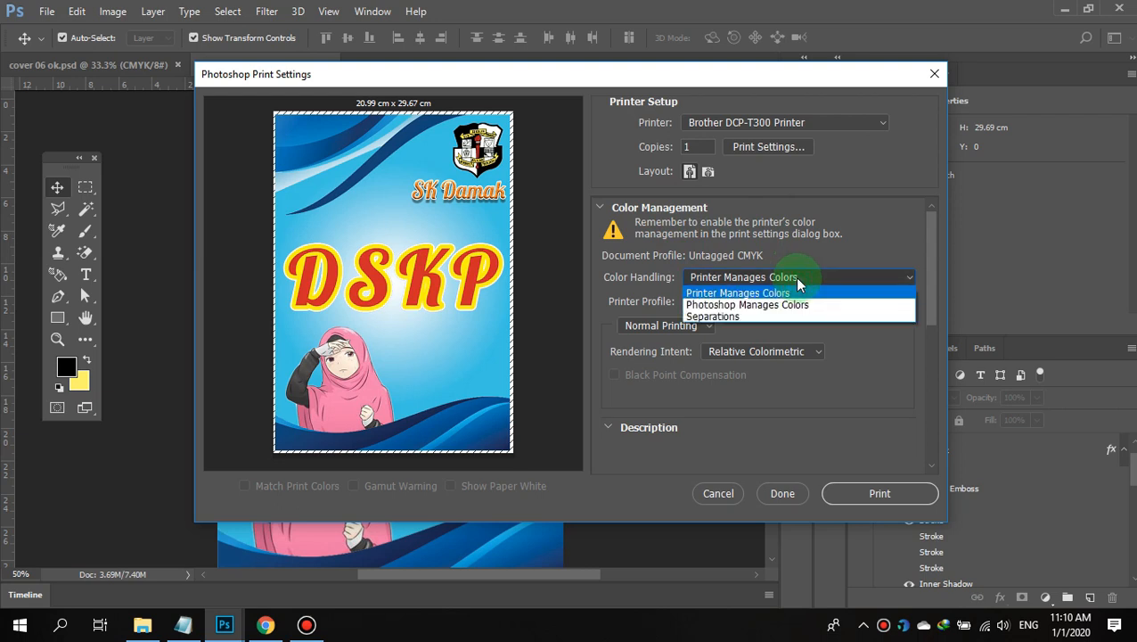
click(797, 304)
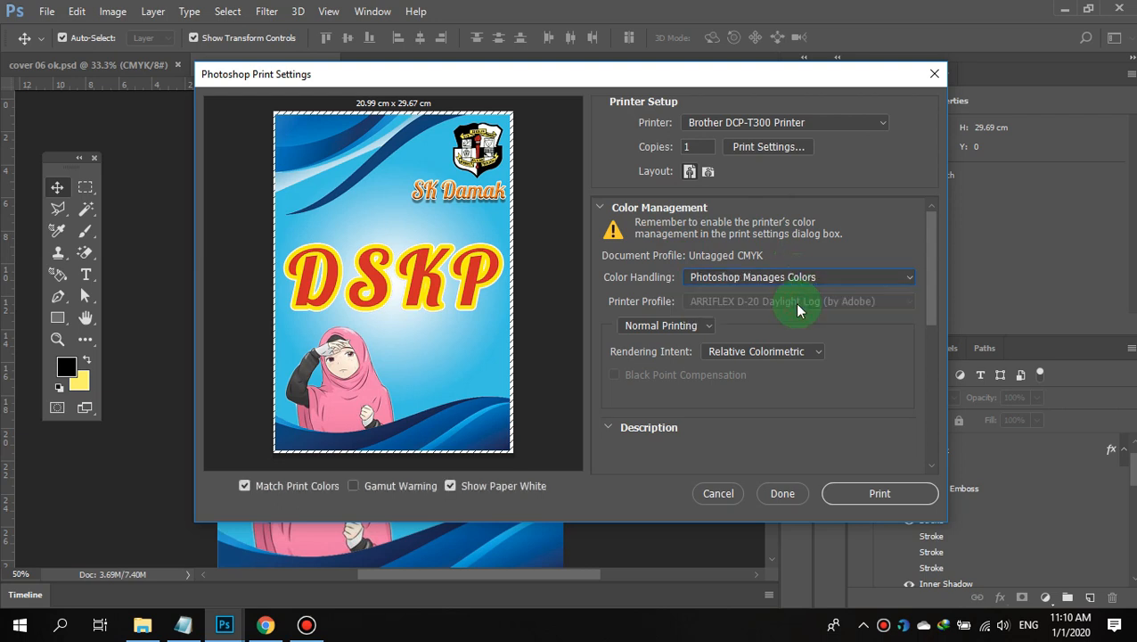
click(664, 325)
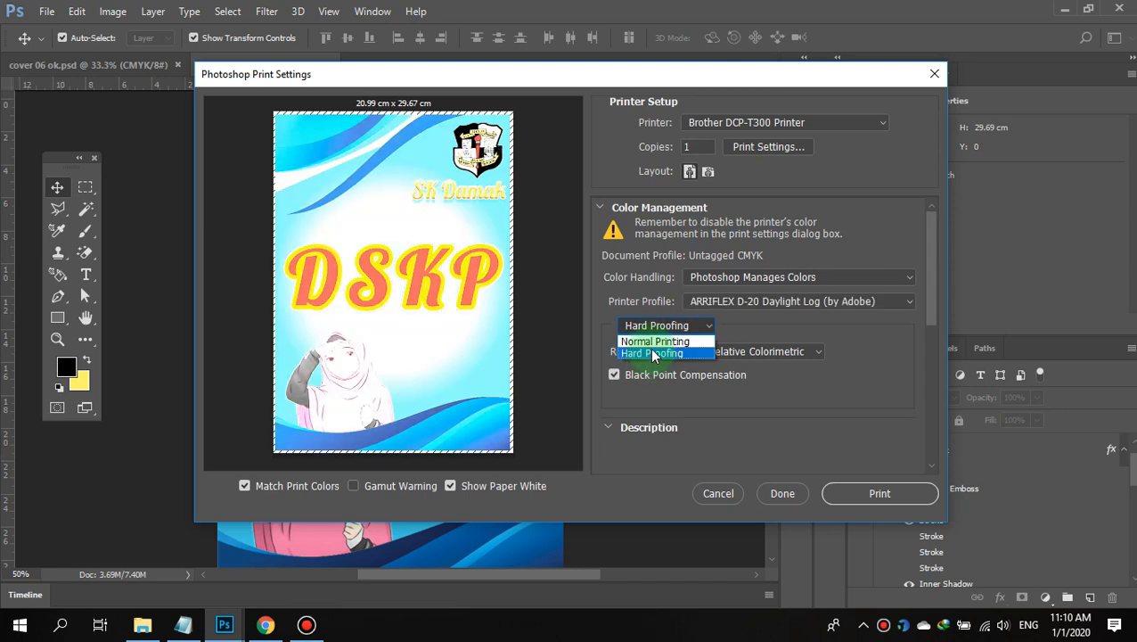
click(655, 342)
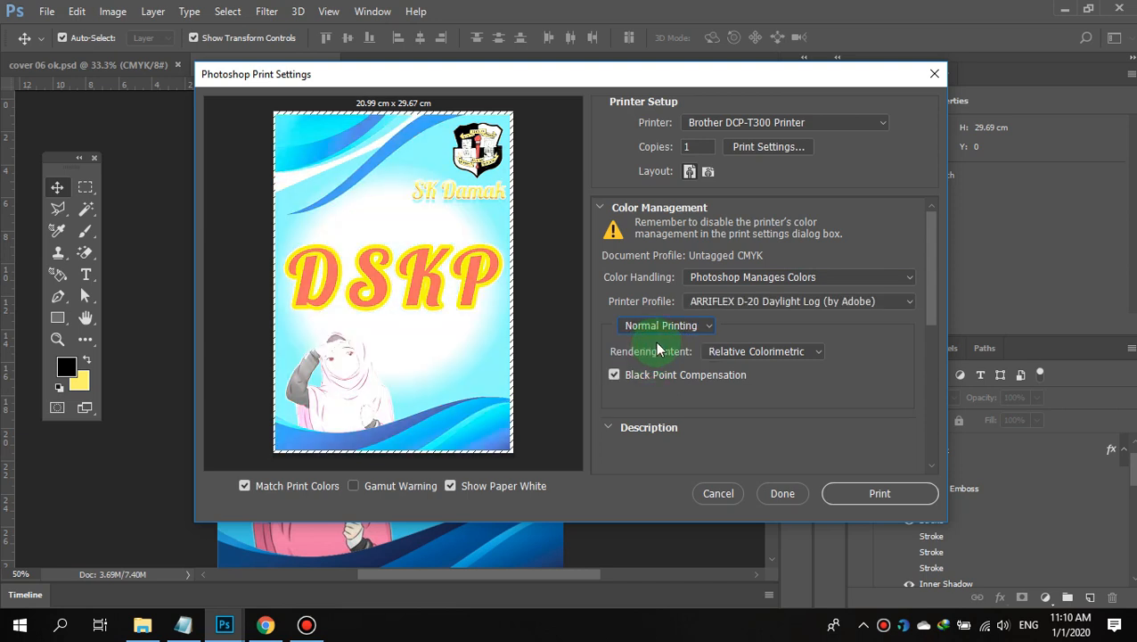
click(679, 327)
click(681, 355)
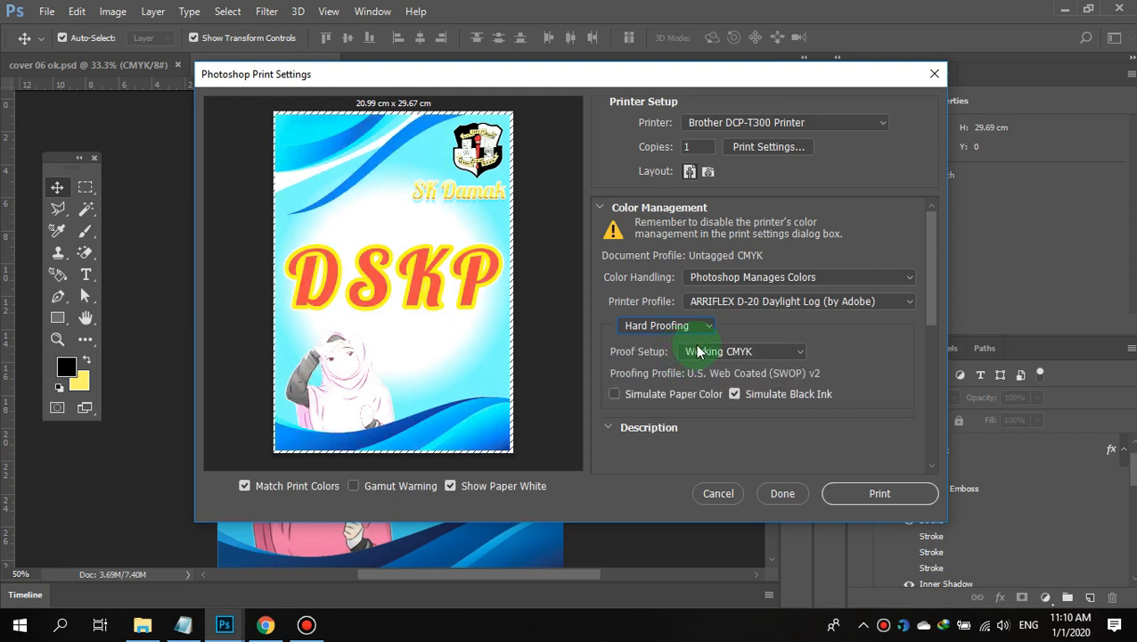
click(704, 326)
click(676, 341)
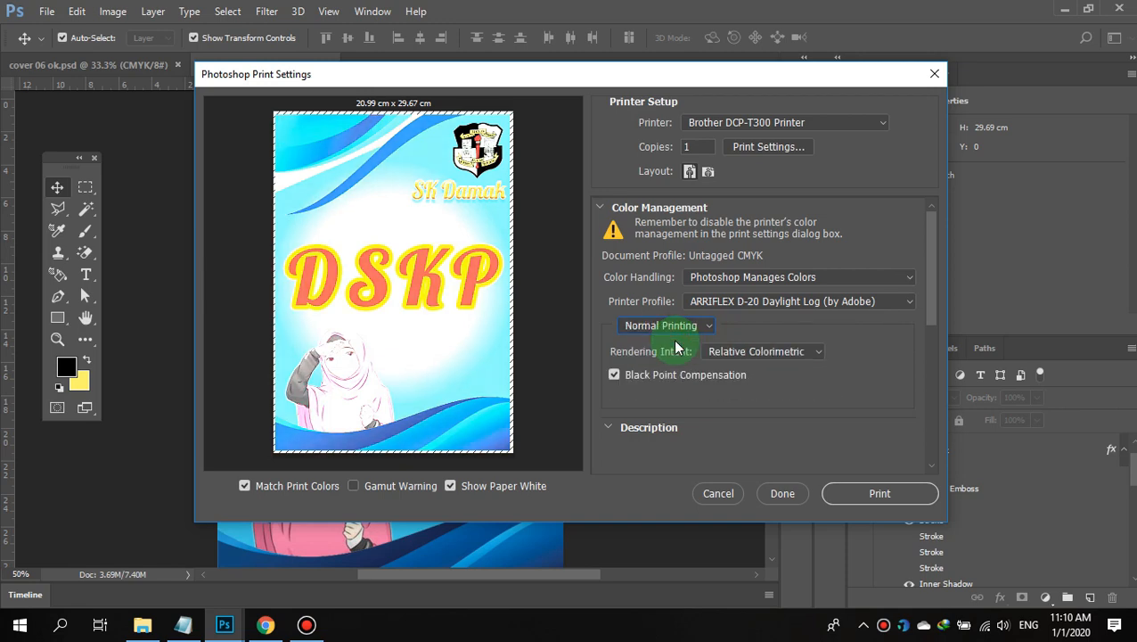
- Browse the printer profiles, pick ARRIFLEX D-20 Daylight Log (by Adobe), and cancel the print settings
click(734, 305)
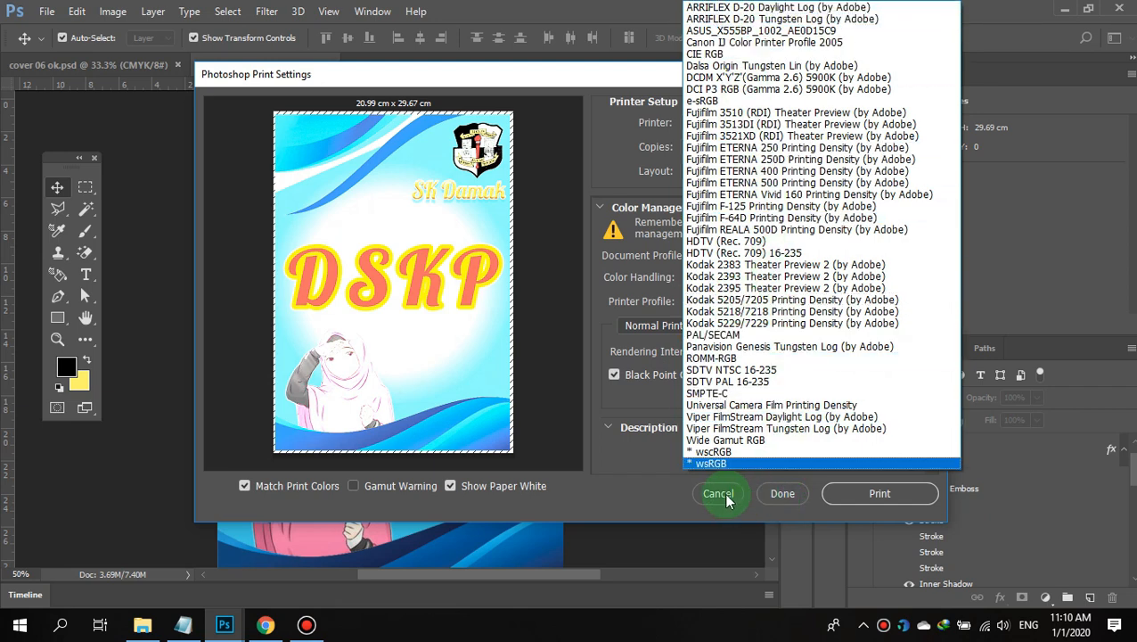
click(726, 8)
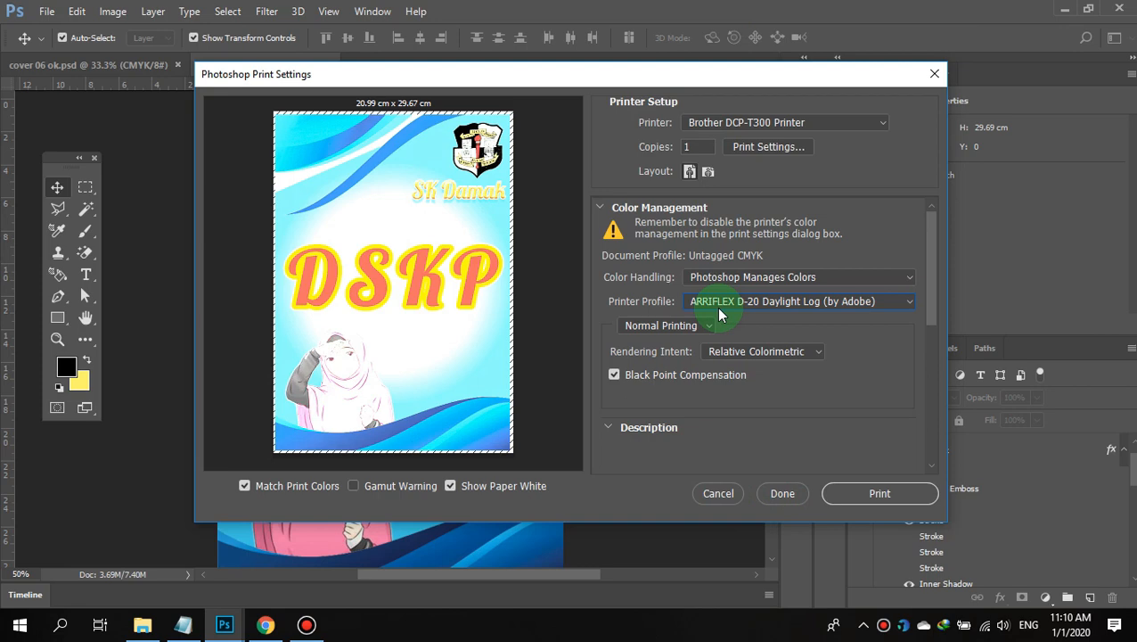
click(722, 495)
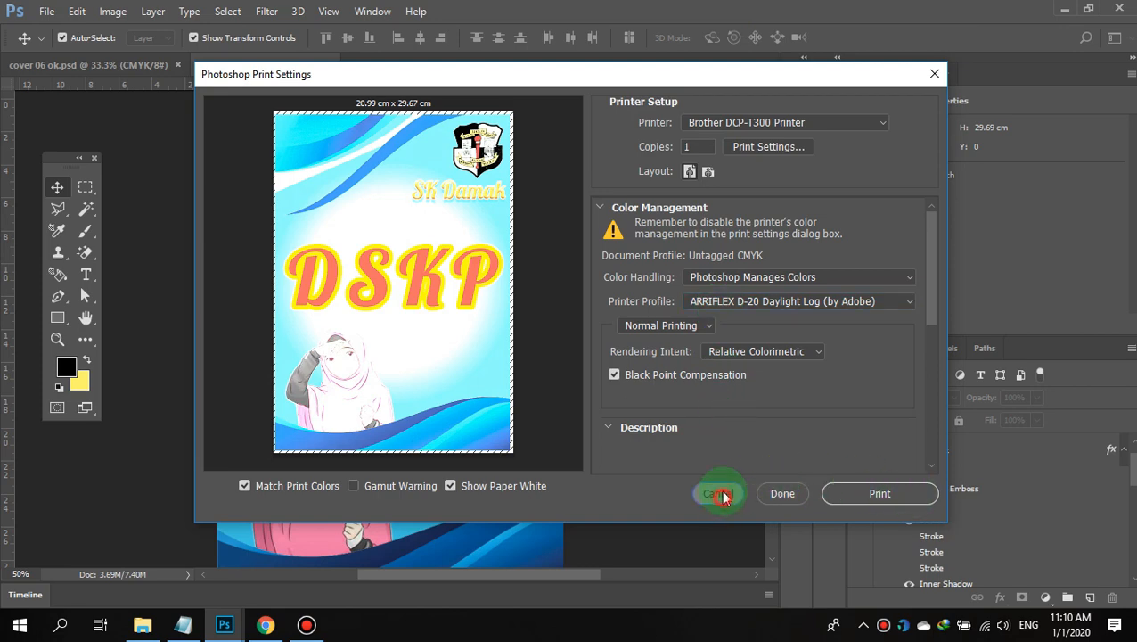
- Reopen the cover's print settings and set color handling to Printer Manages Colors
click(59, 11)
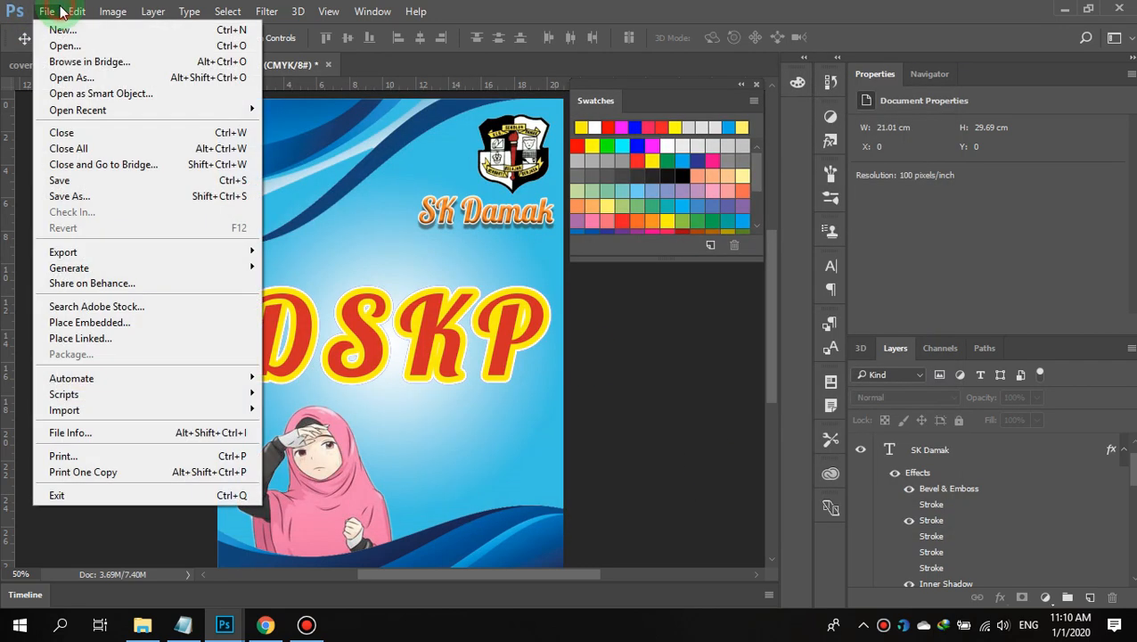
click(59, 456)
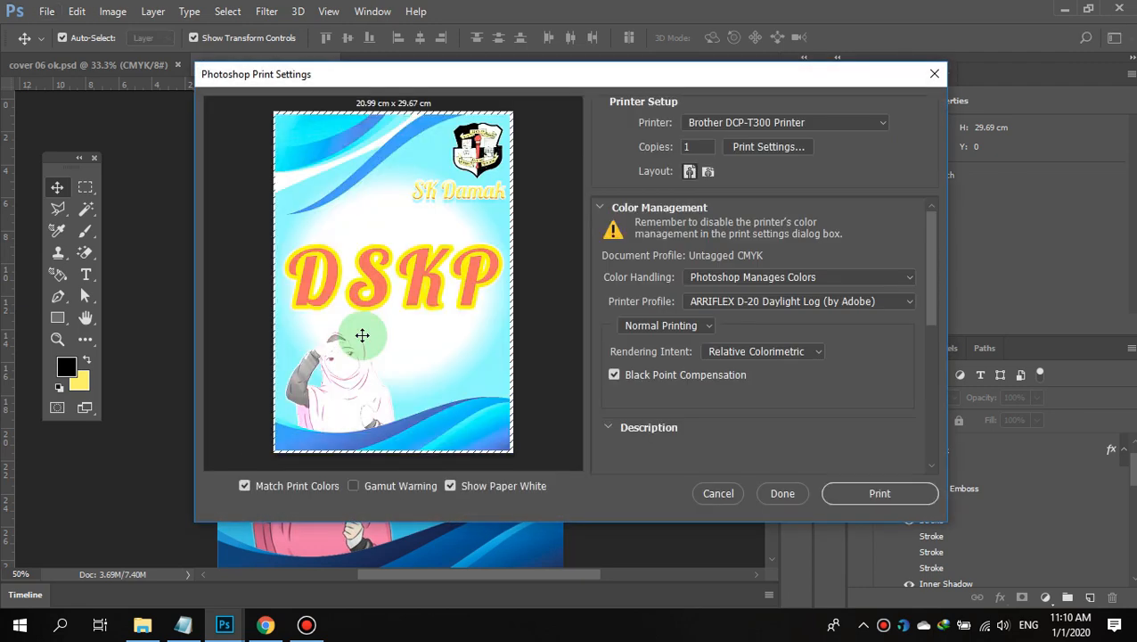
click(702, 280)
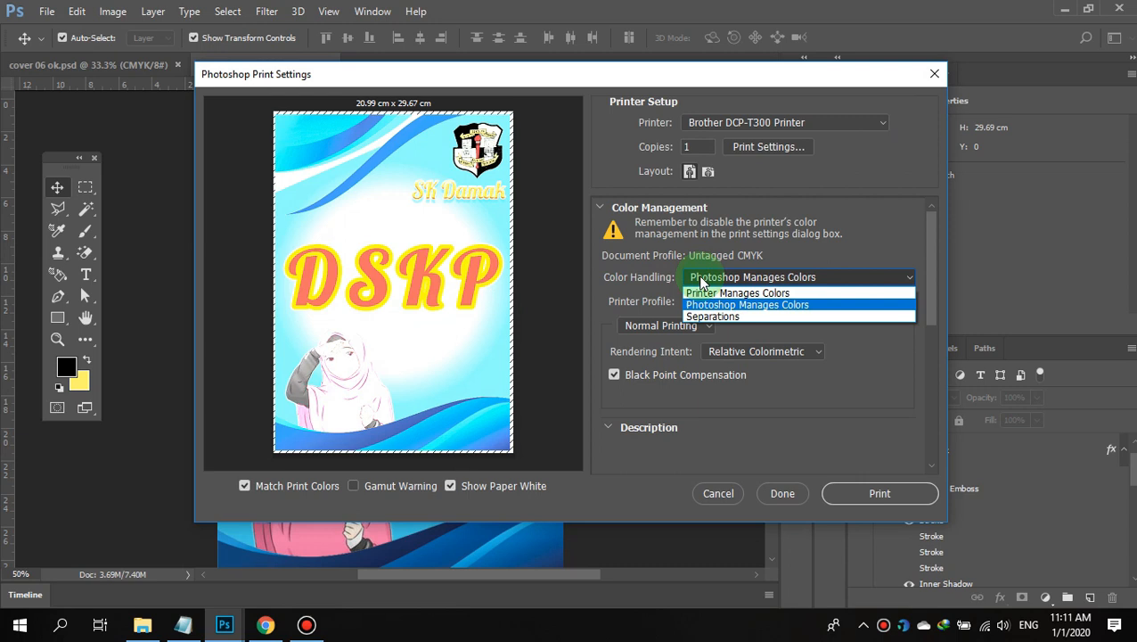
click(706, 294)
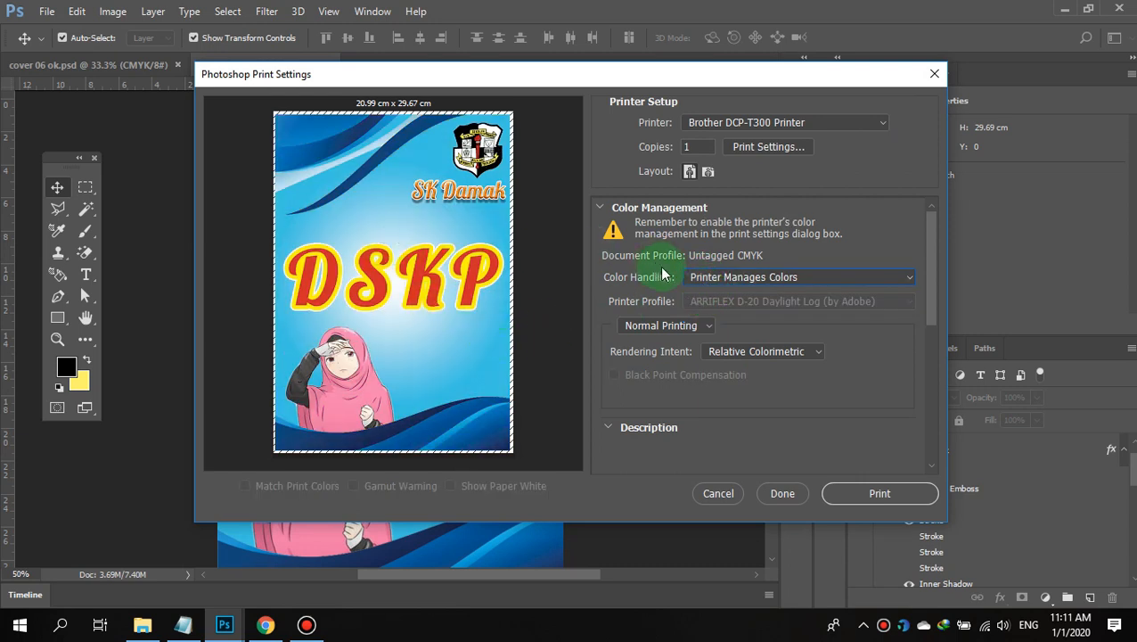
click(693, 280)
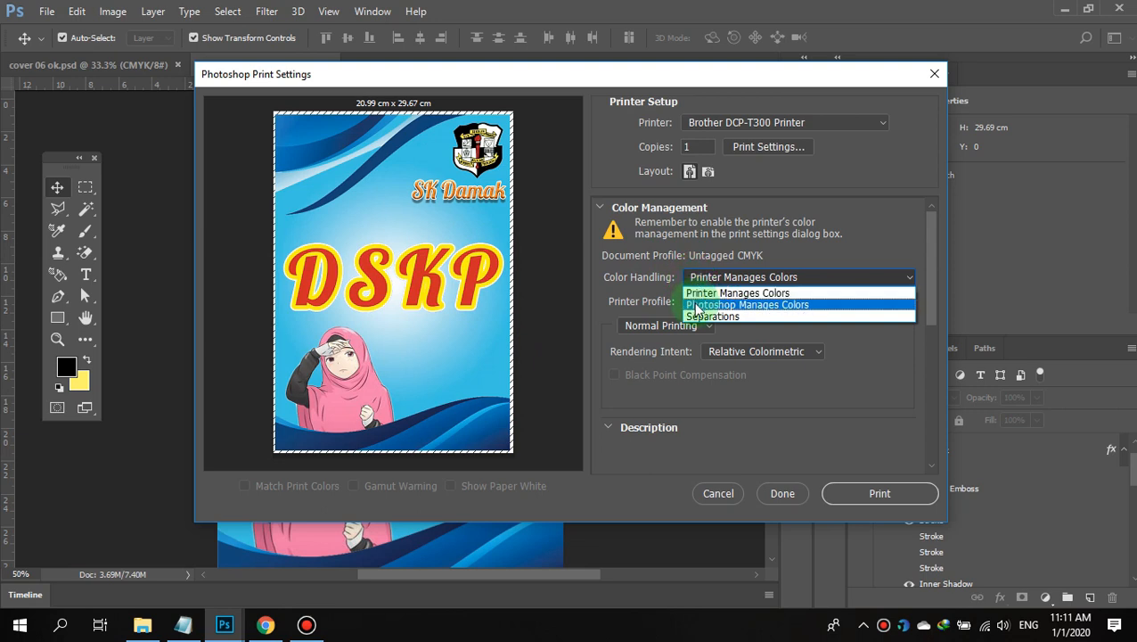
click(698, 293)
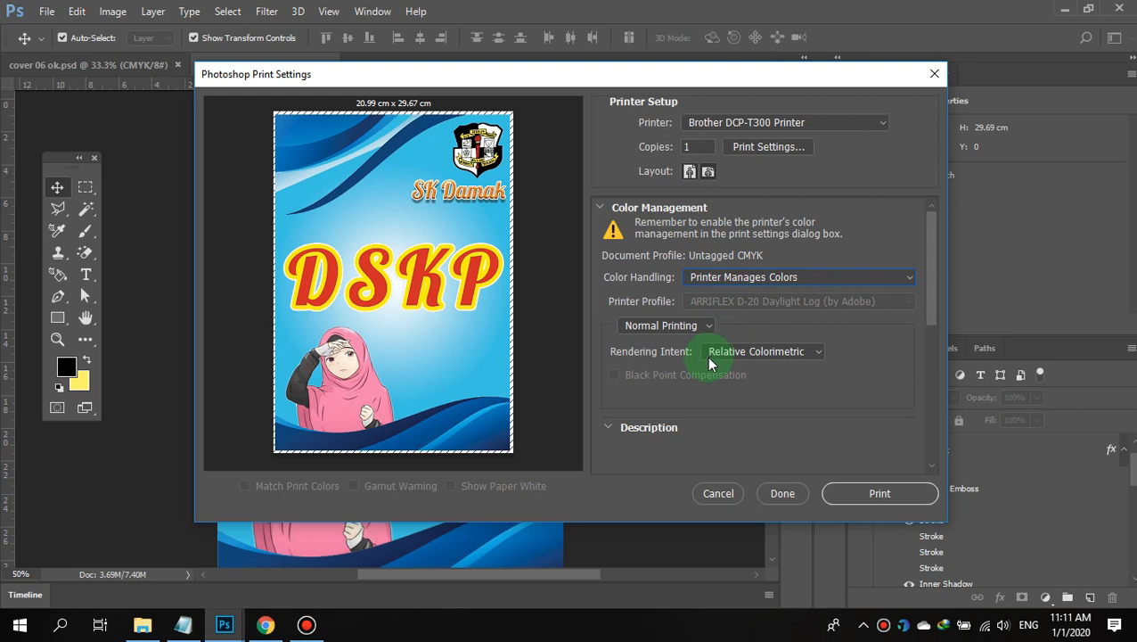
- Set the print layout to landscape and accept the print settings without printing
click(610, 429)
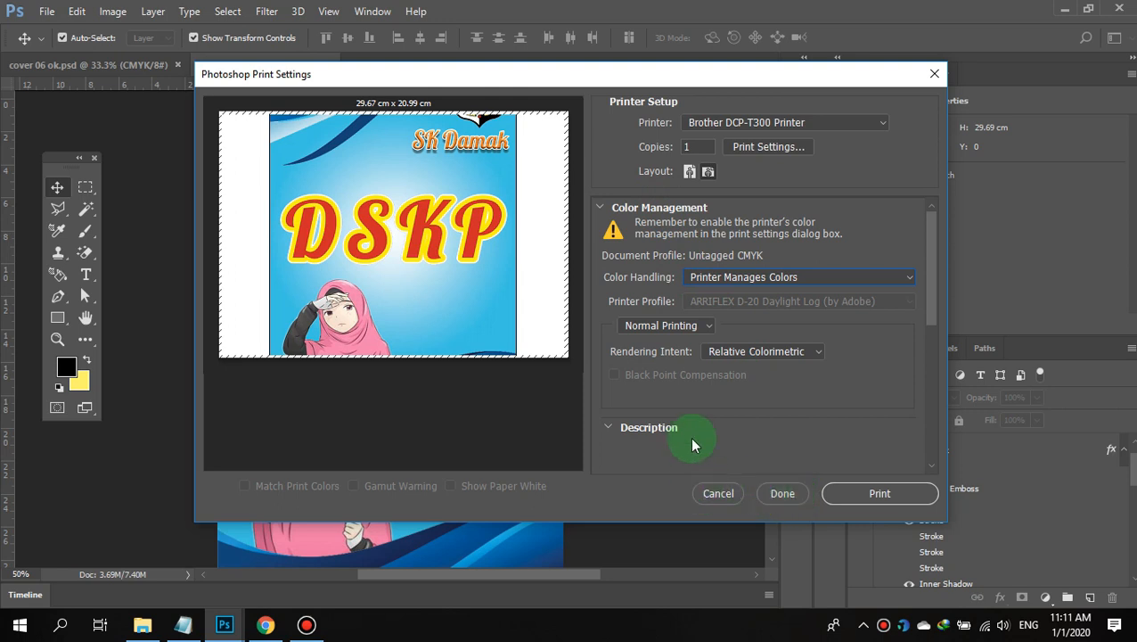
click(689, 174)
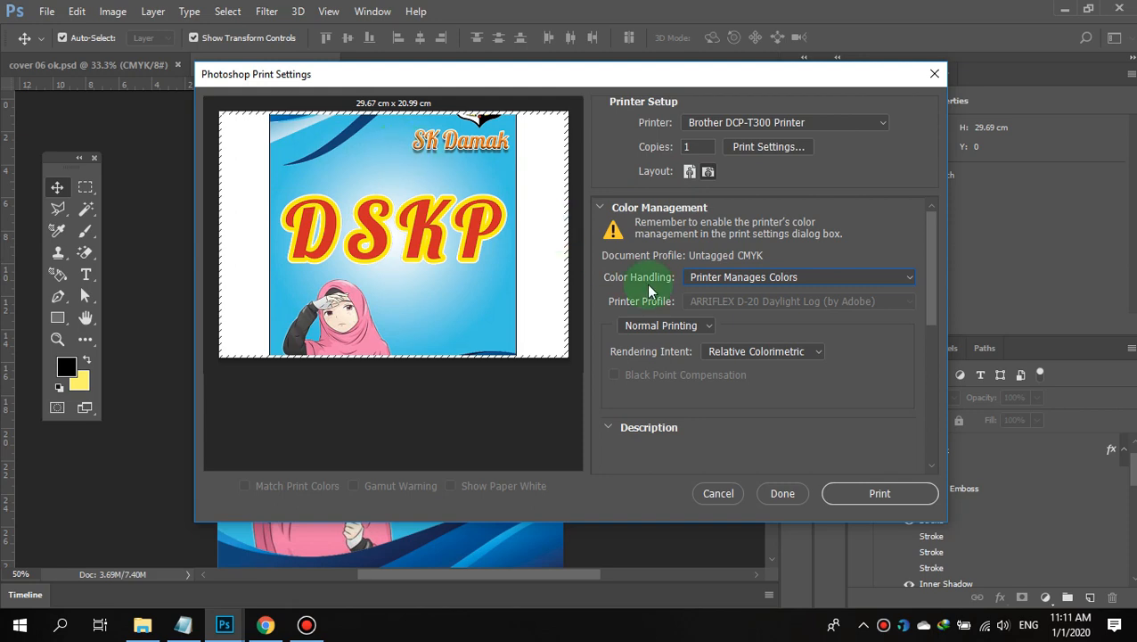
click(783, 493)
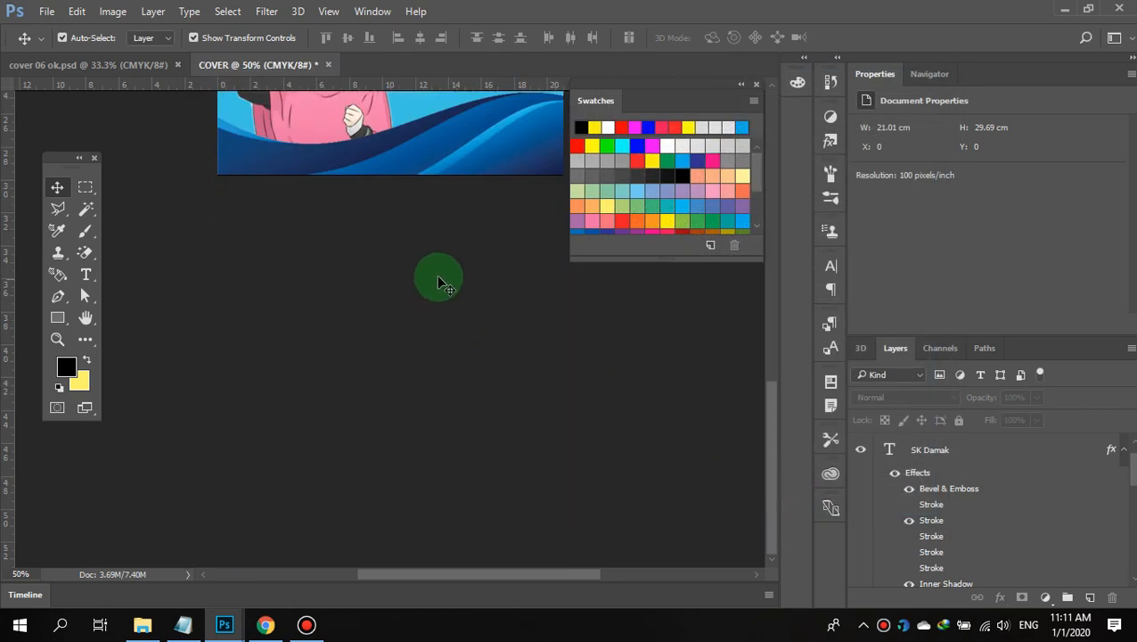
- Look over the finished cover from the bottom waves up to the school badge and the SK Damak text
scroll(415, 224, up, 5)
scroll(298, 467, up, 5)
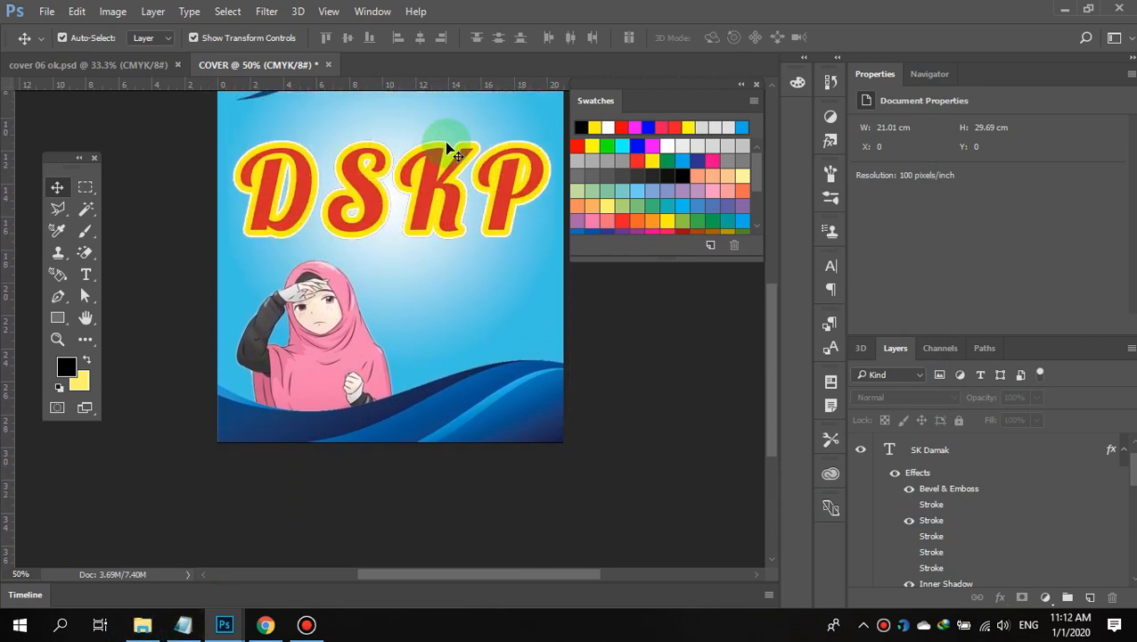
scroll(368, 227, up, 4)
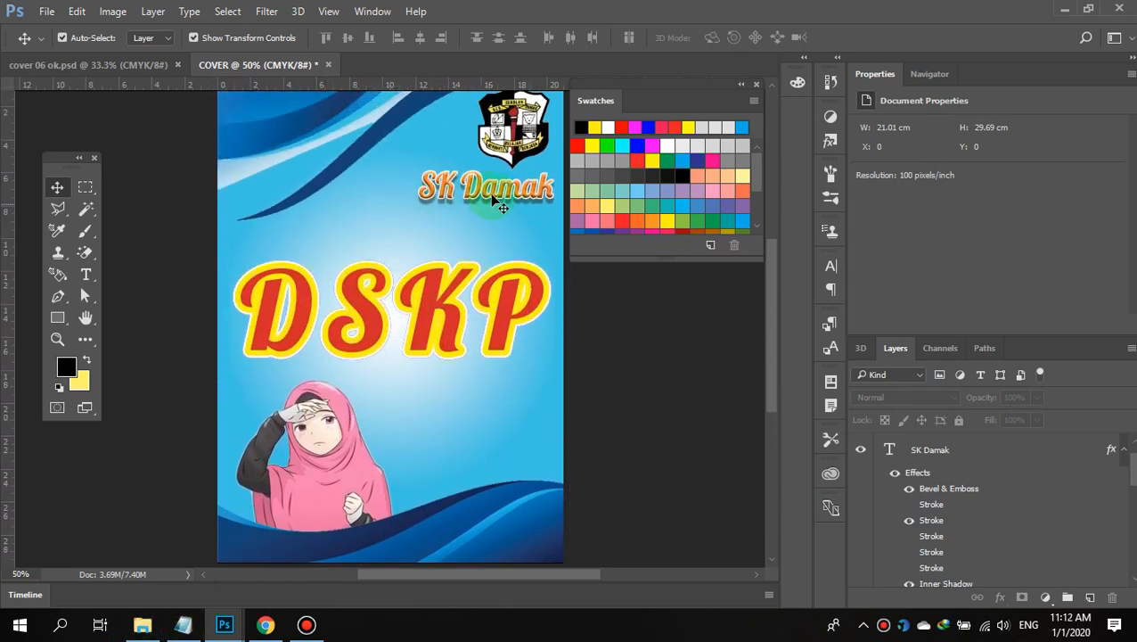
scroll(469, 290, up, 2)
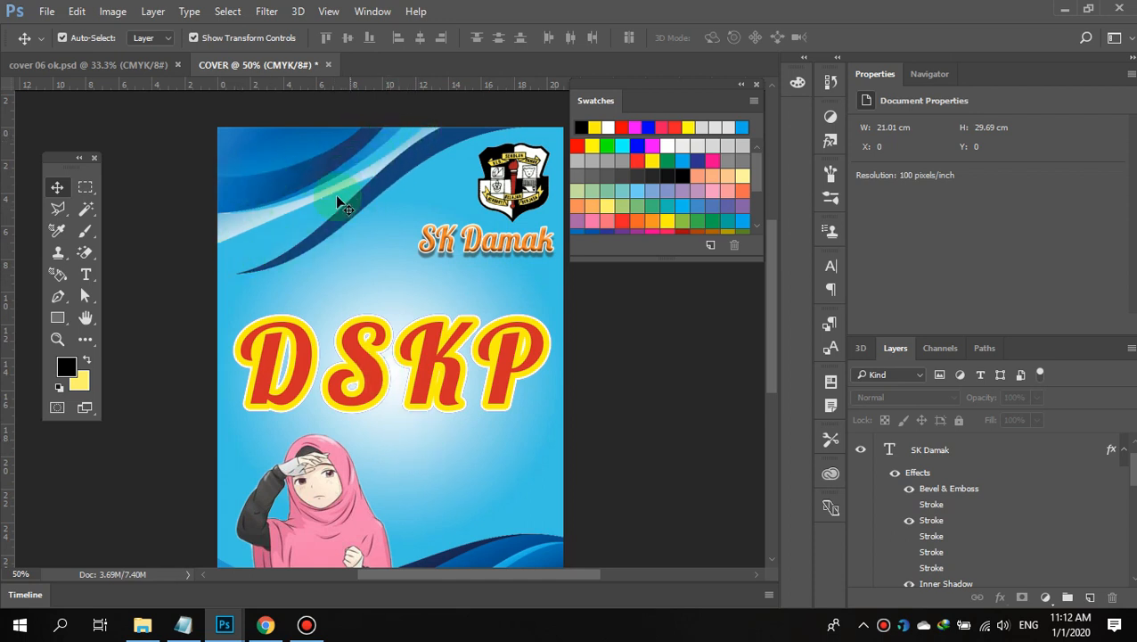
scroll(406, 370, down, 3)
scroll(407, 379, up, 4)
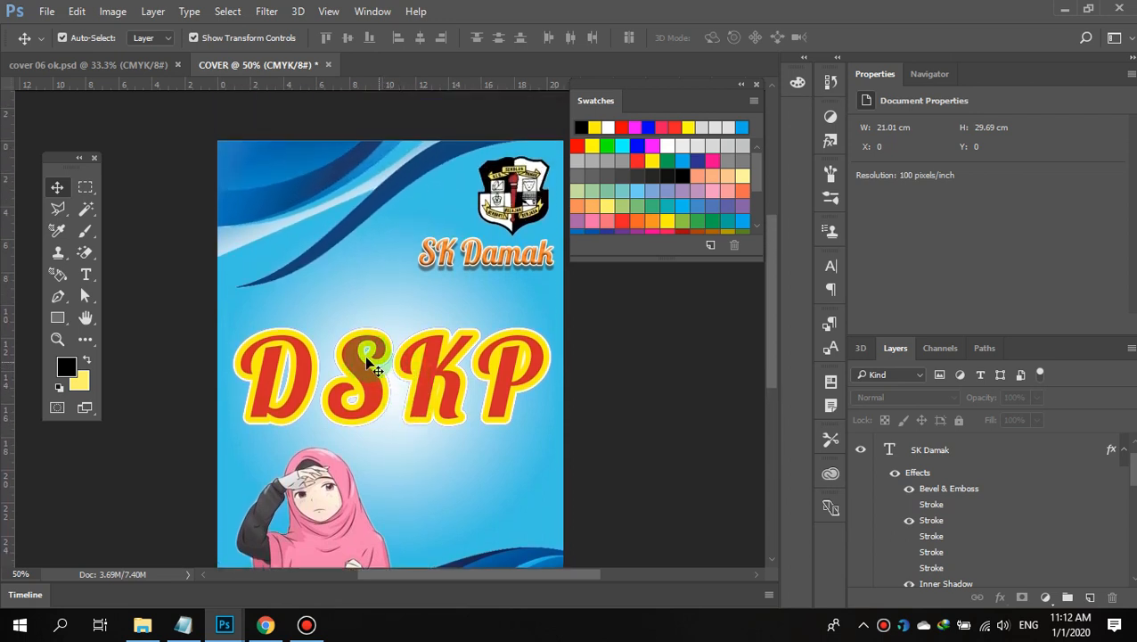
- View the PHOTOSHOP image folder and the Freepik wave background results, and switch back to the COVER document in Photoshop
click(143, 624)
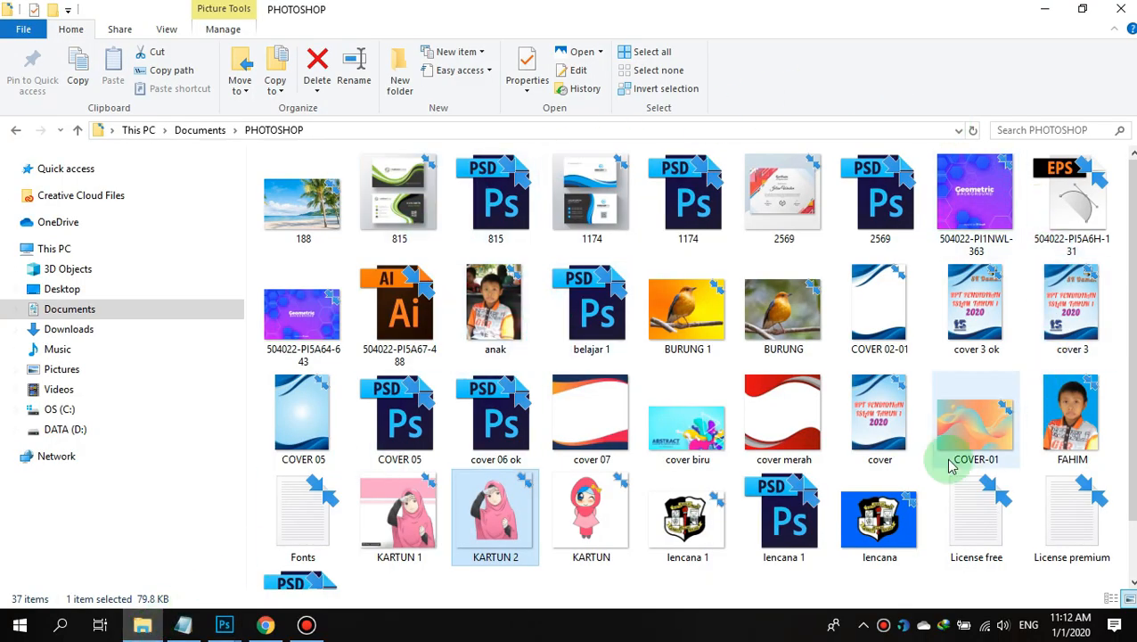
click(265, 624)
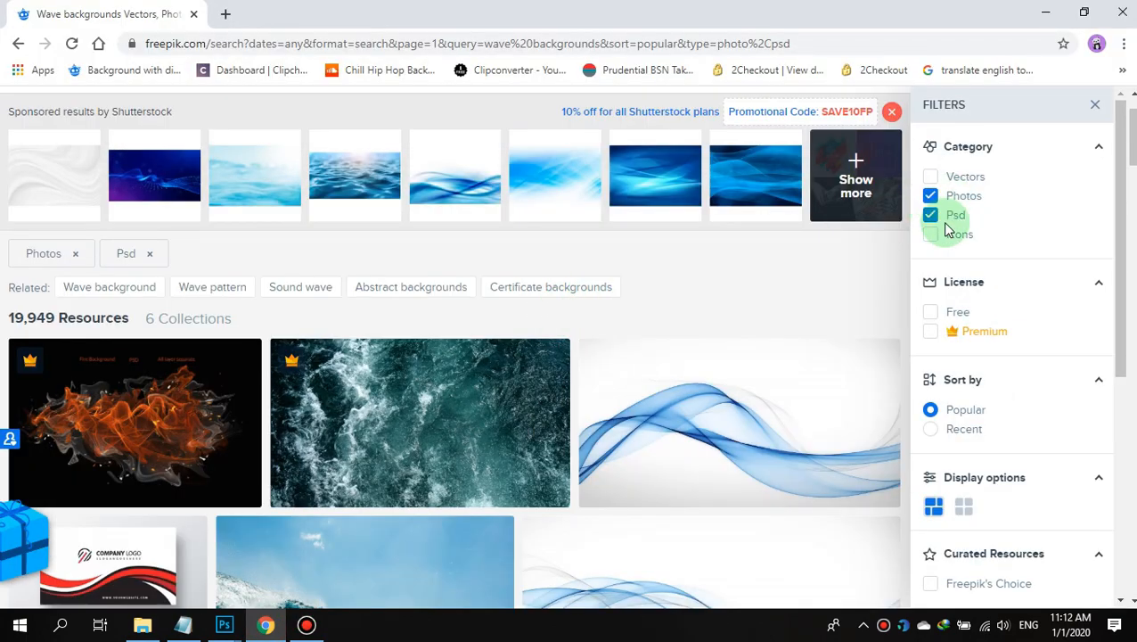
click(143, 623)
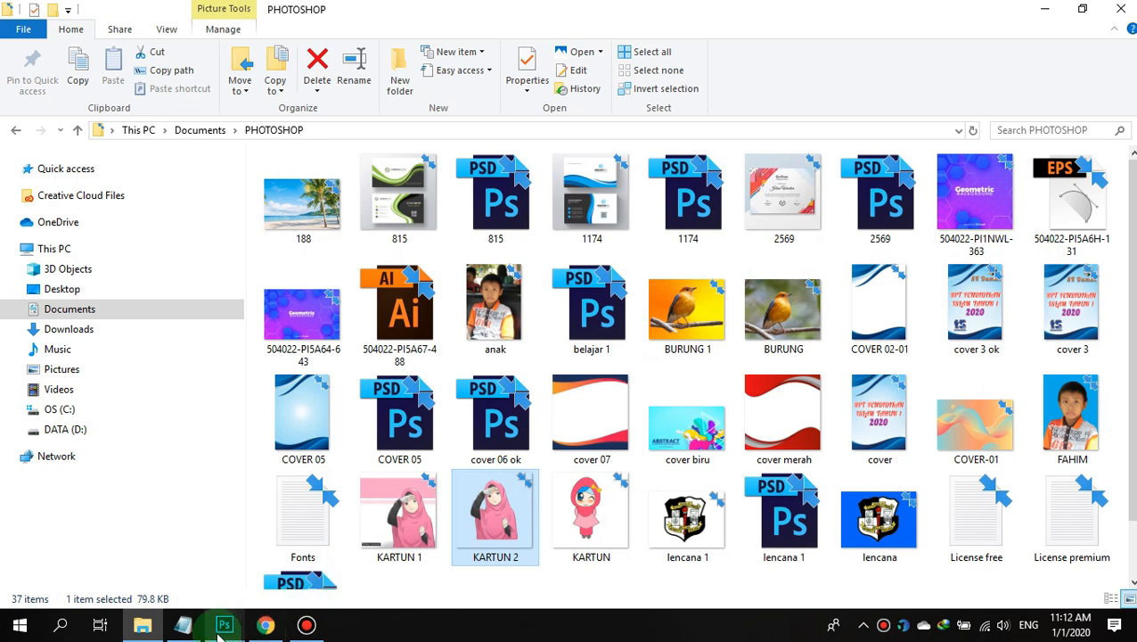
mouse_move(223, 628)
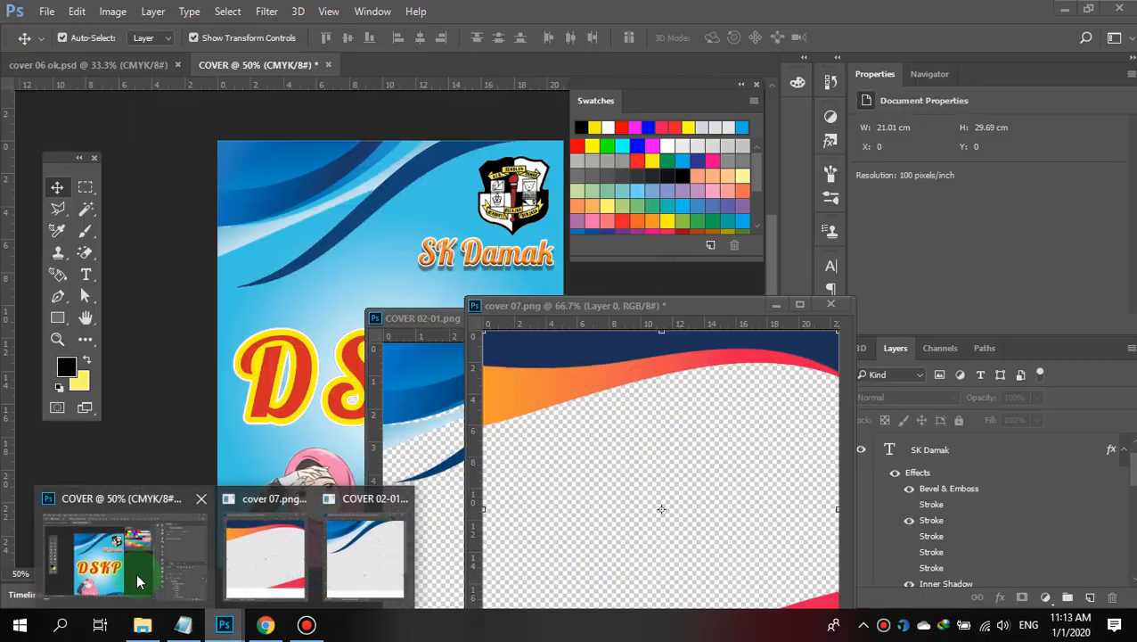
click(138, 575)
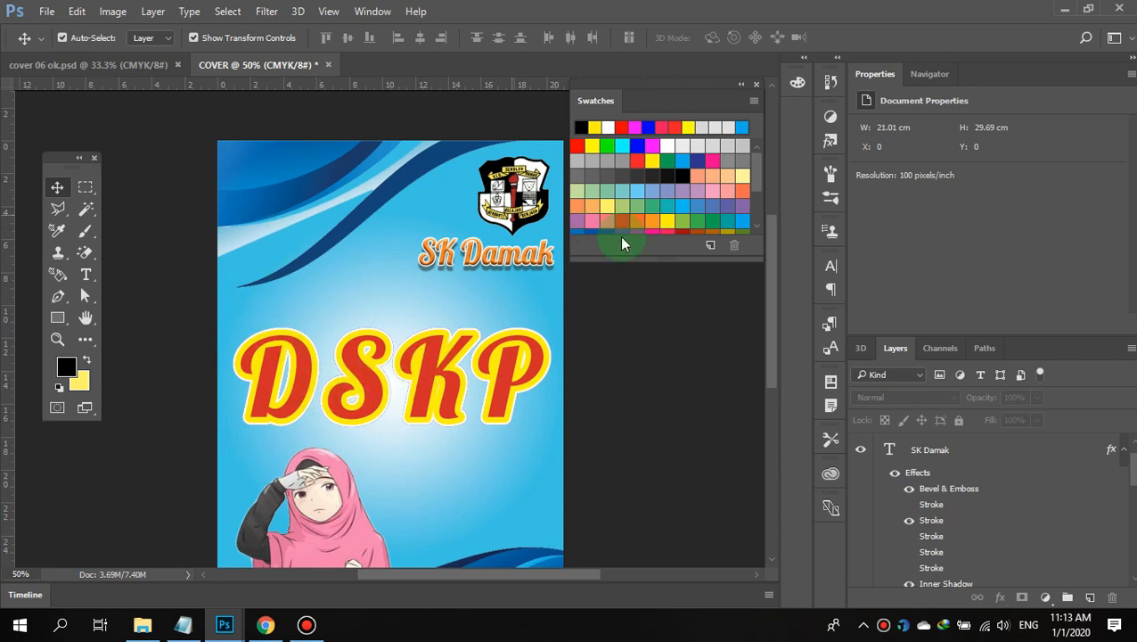
scroll(627, 375, down, 3)
scroll(627, 380, down, 1)
scroll(627, 381, up, 4)
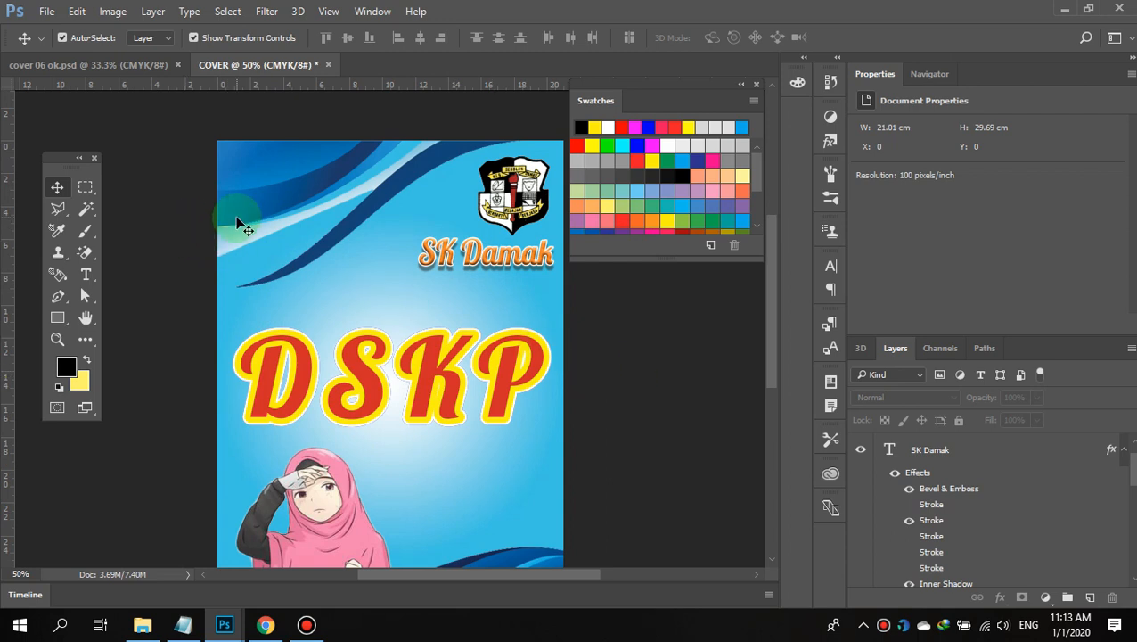
scroll(236, 222, down, 3)
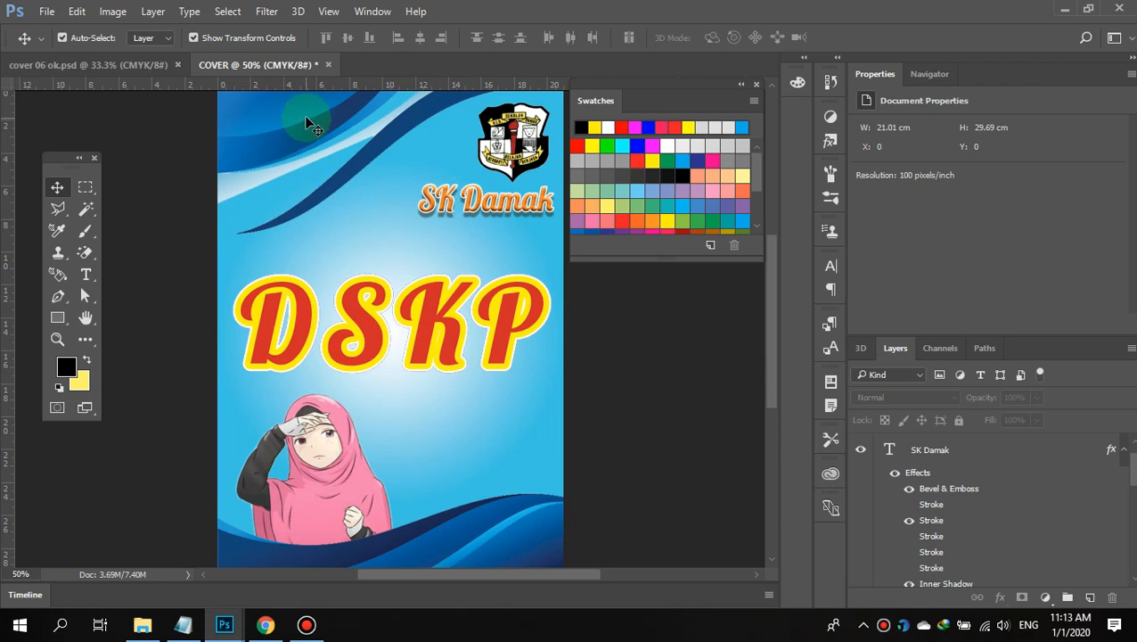
click(306, 625)
click(590, 181)
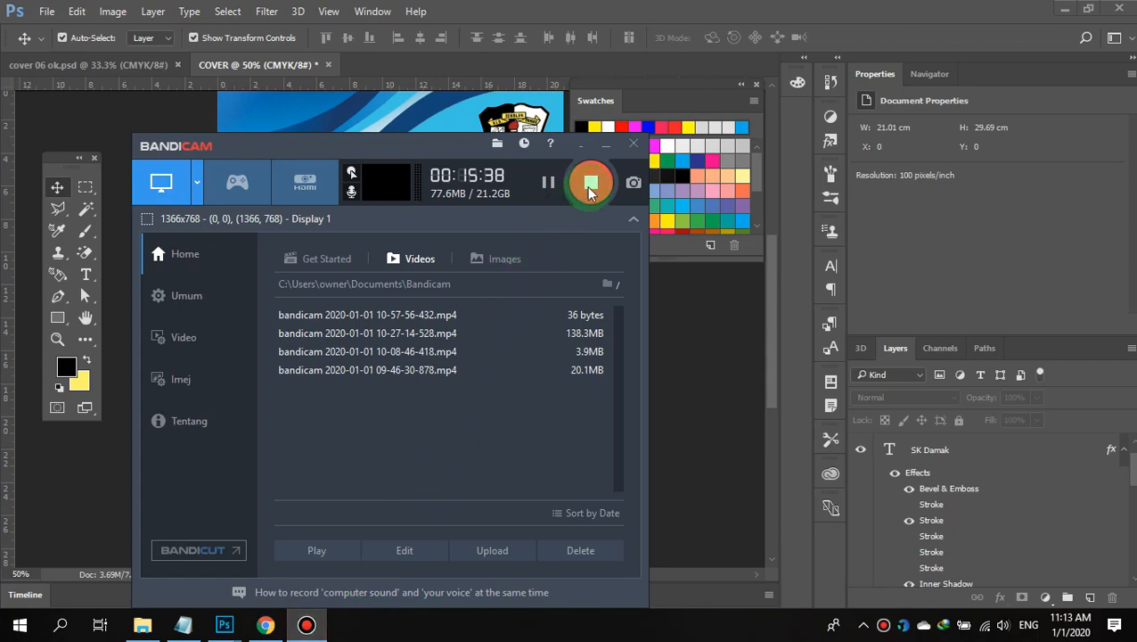